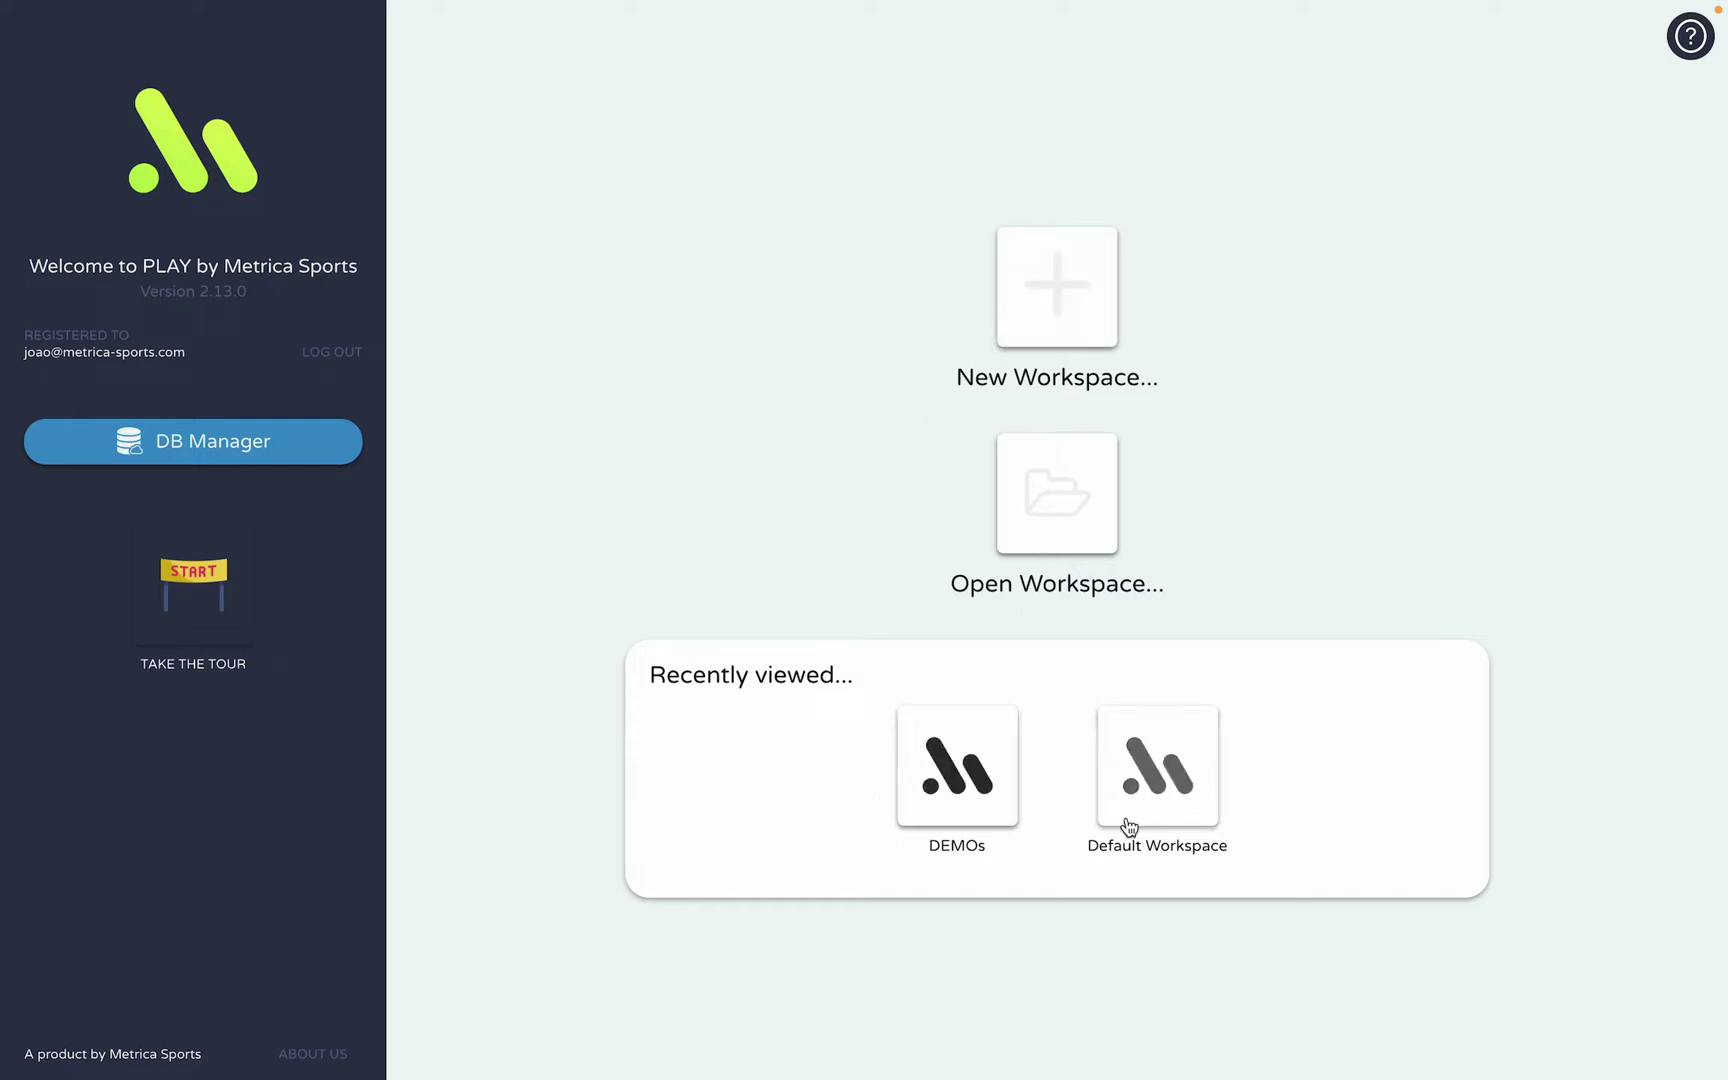
# Create a new workspace named "aaa" saved in the Desktop folder
pyautogui.click(1050, 347)
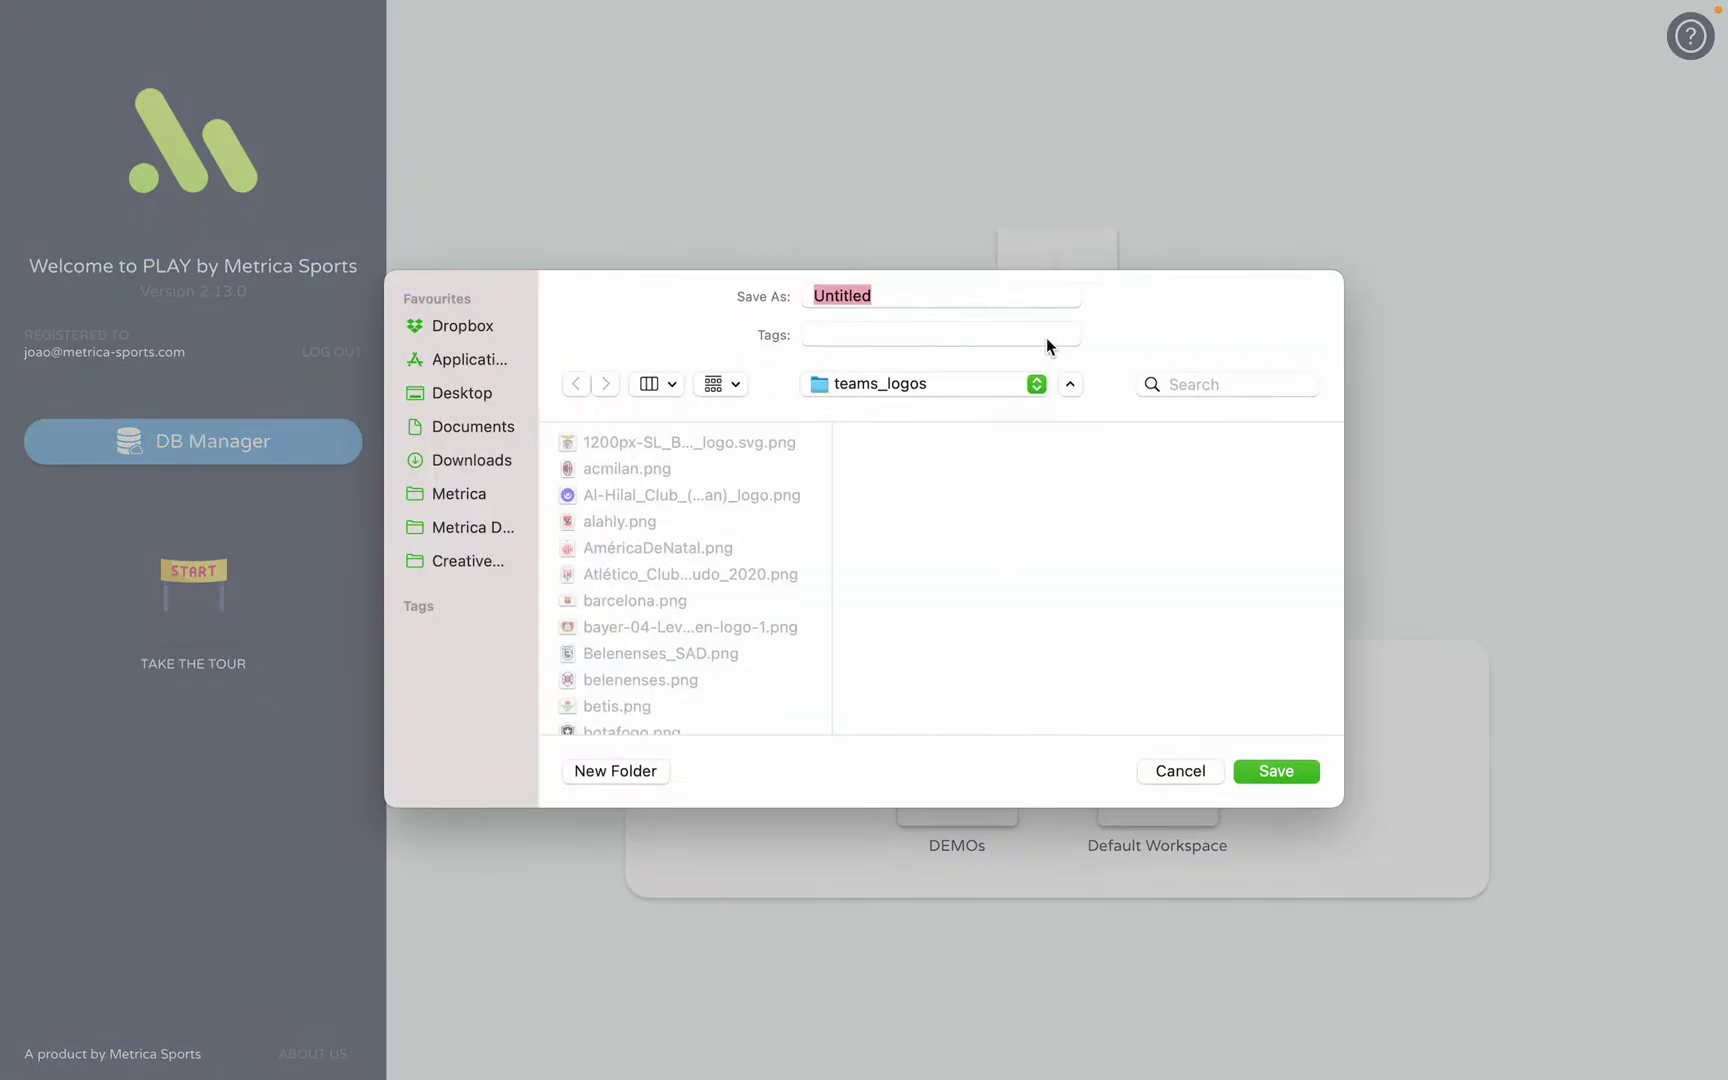
pyautogui.write('aaa')
pyautogui.click(481, 402)
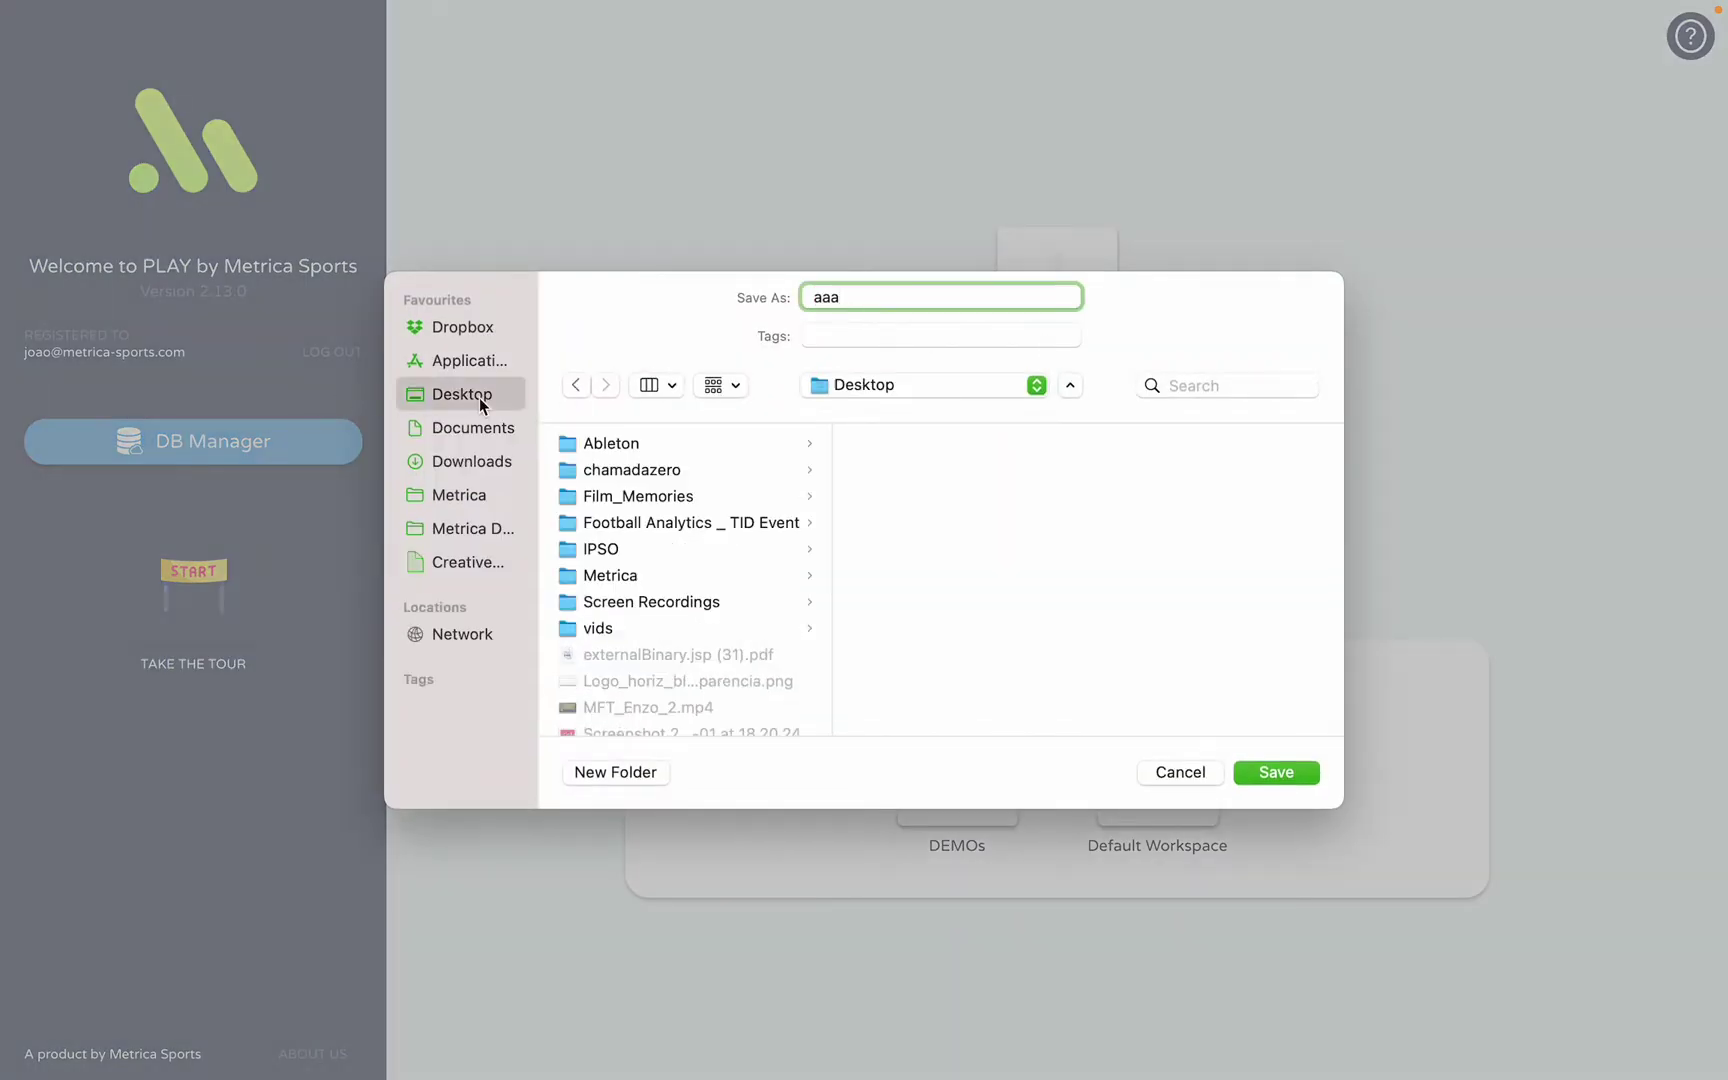
pyautogui.click(1276, 775)
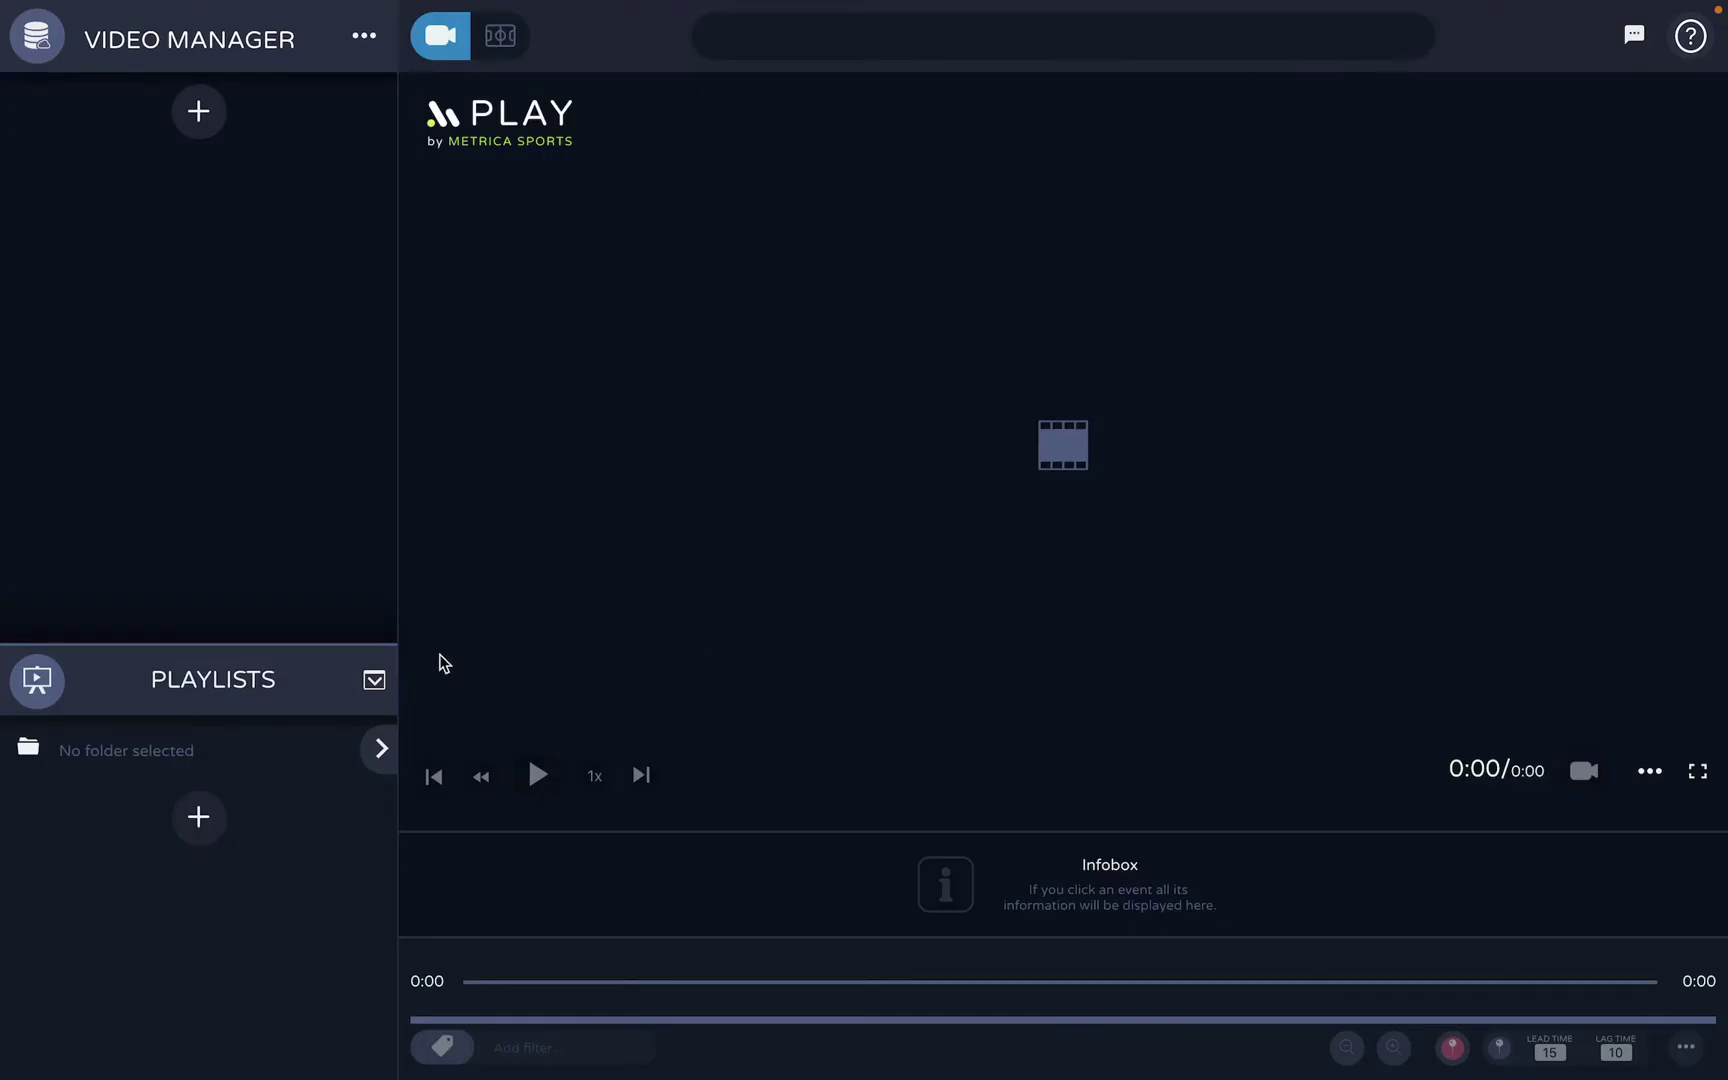
# Widen the Video Manager and Playlists sidebar, and briefly show the playlist folders
pyautogui.moveTo(398, 634); pyautogui.dragTo(474, 633)
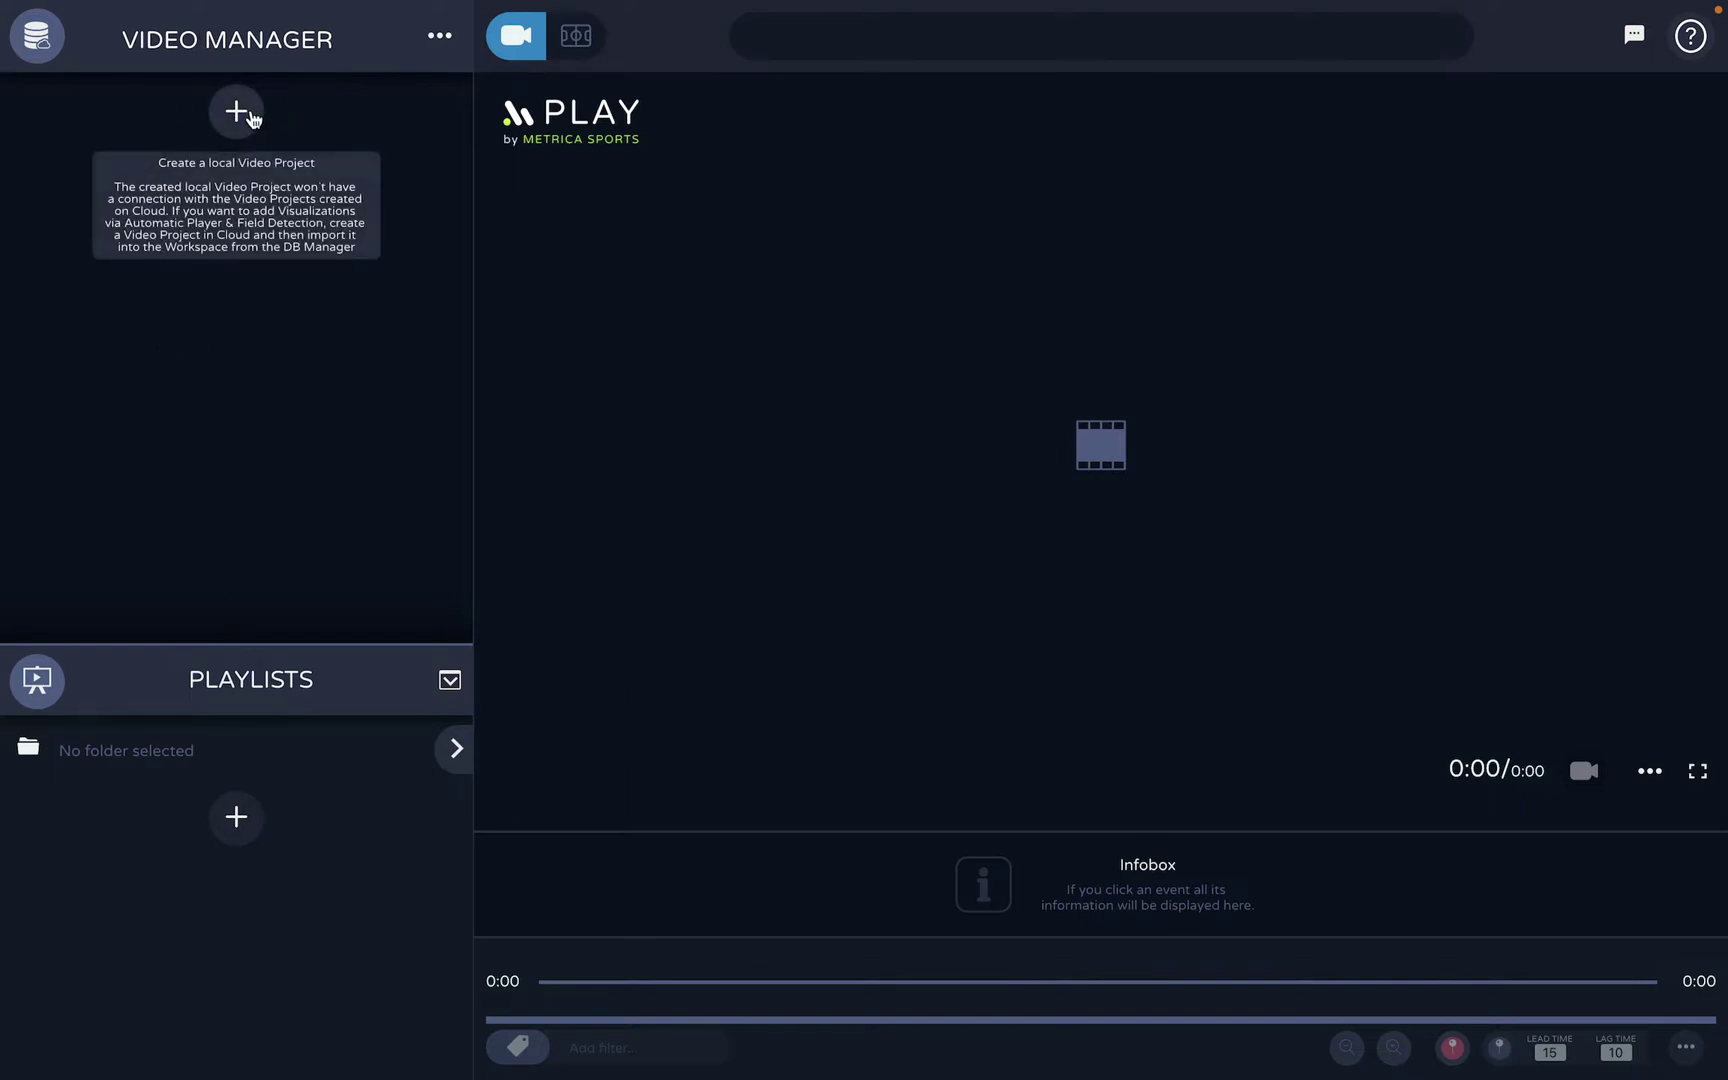
pyautogui.click(452, 750)
pyautogui.click(452, 752)
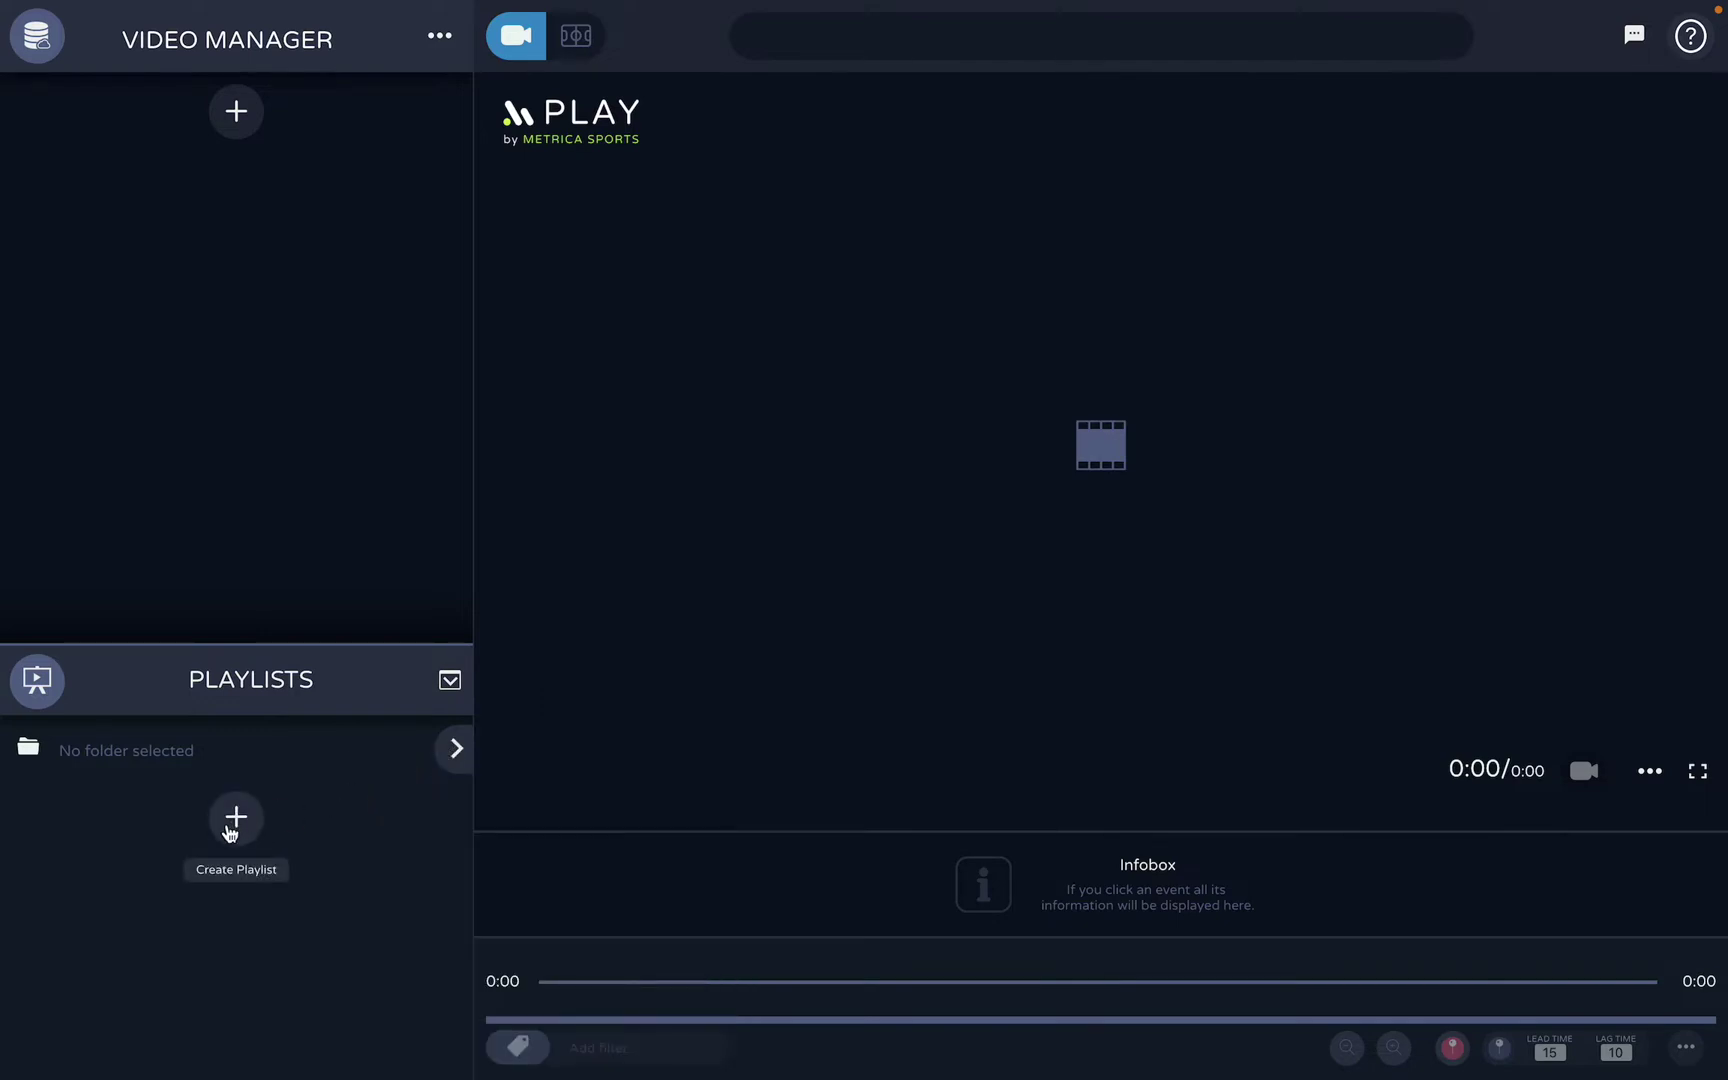
# Create a local video project with the description "NExt Opponent", keeping the date 20 APR 2022
pyautogui.click(237, 113)
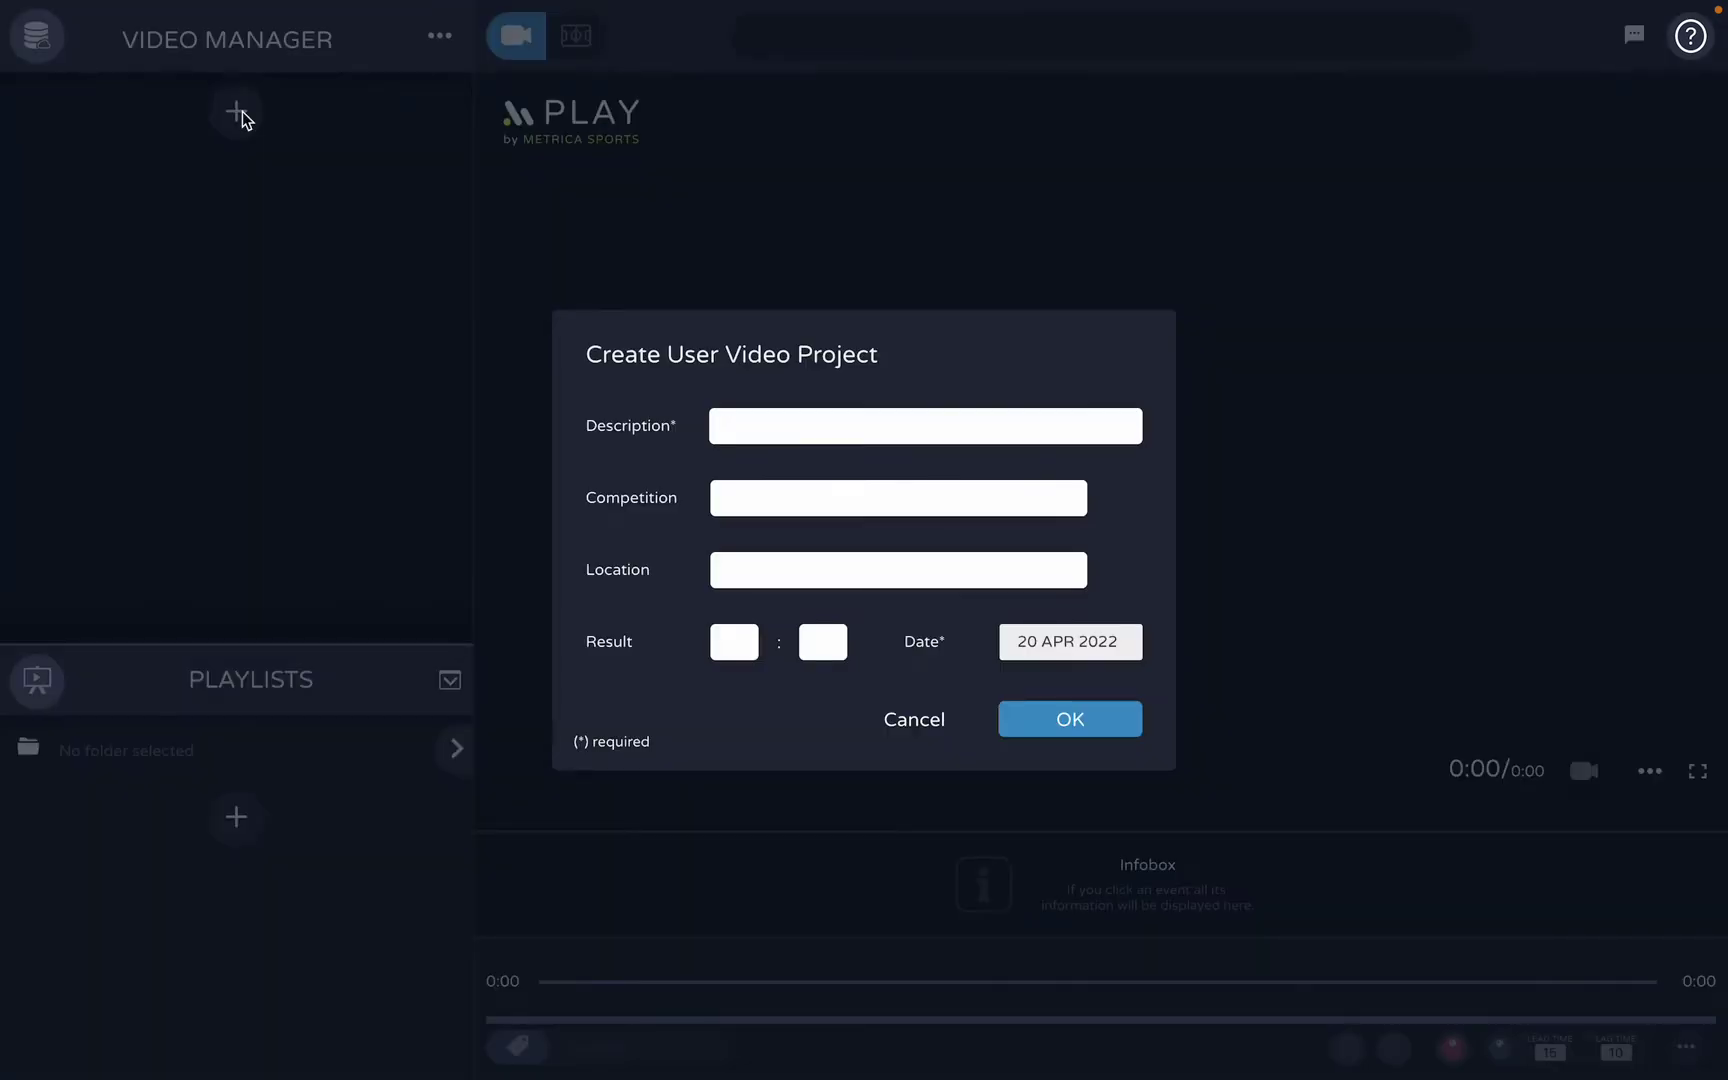
pyautogui.write('NExt Opponent')
pyautogui.click(1068, 718)
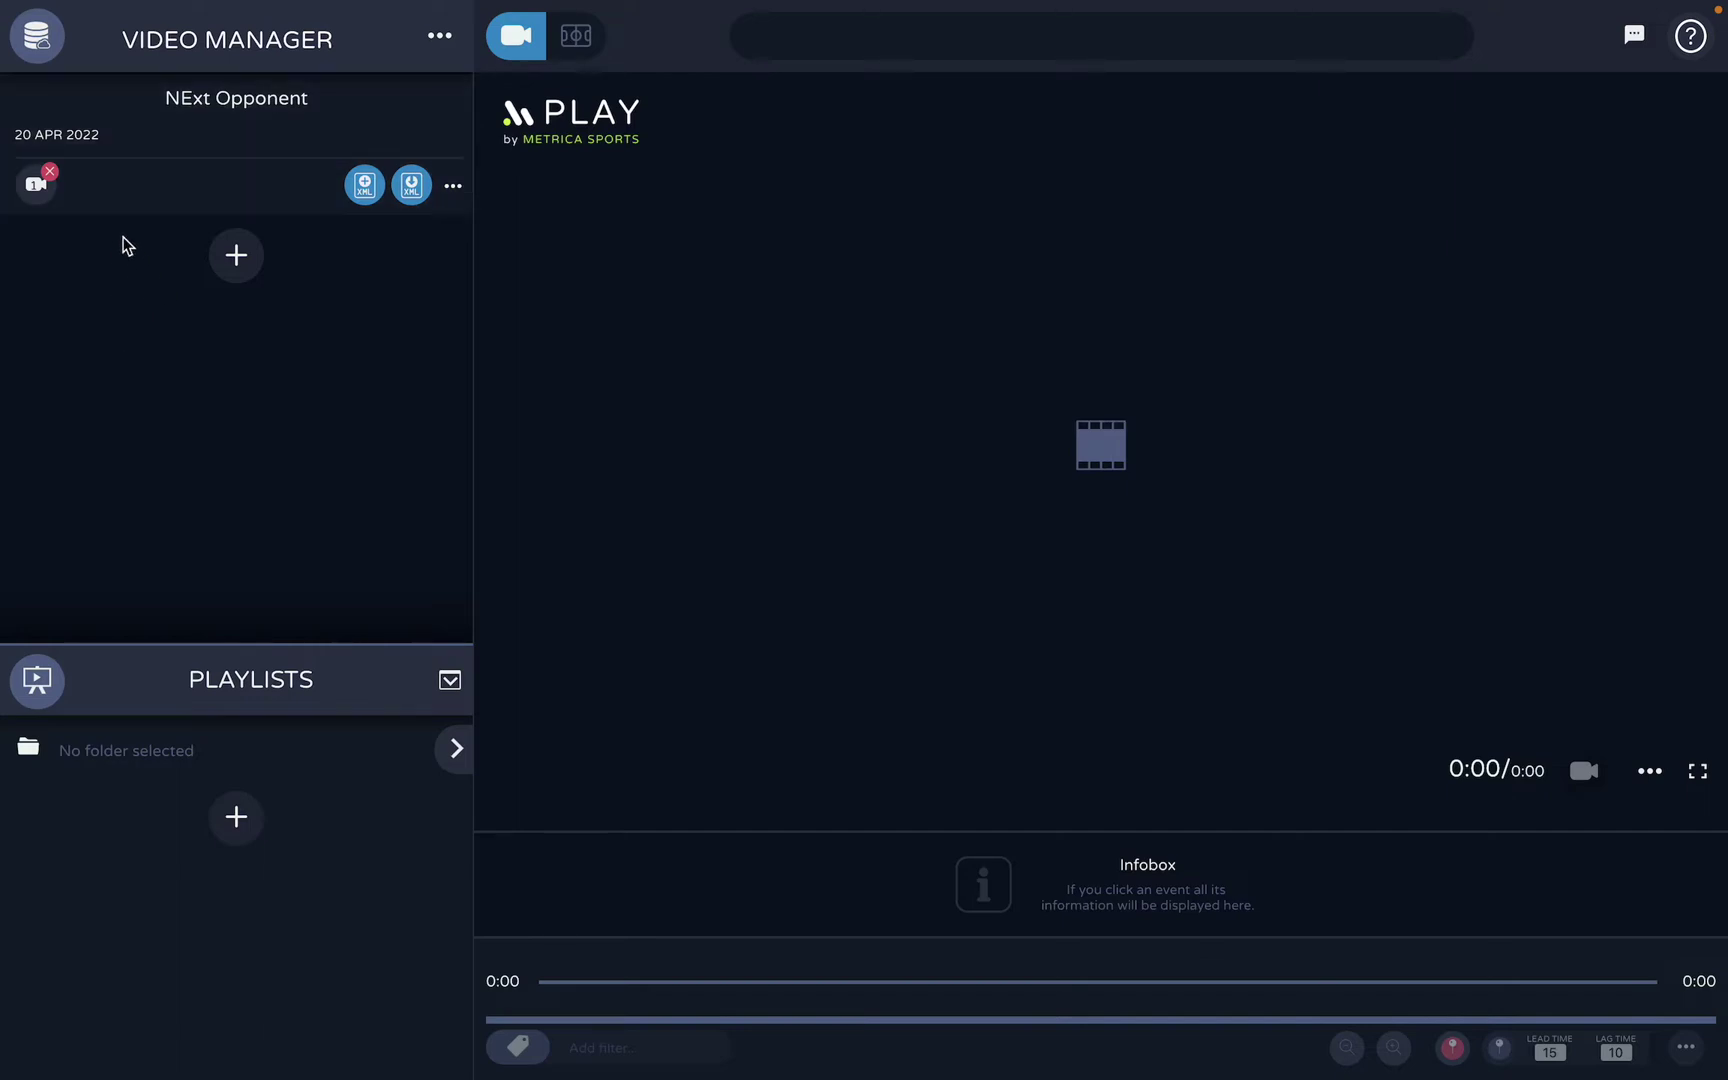
# Link DEMO_1001_FULLMATCH.mp4 from the Desktop's Metrica/Games folder to the NExt Opponent project
pyautogui.click(44, 197)
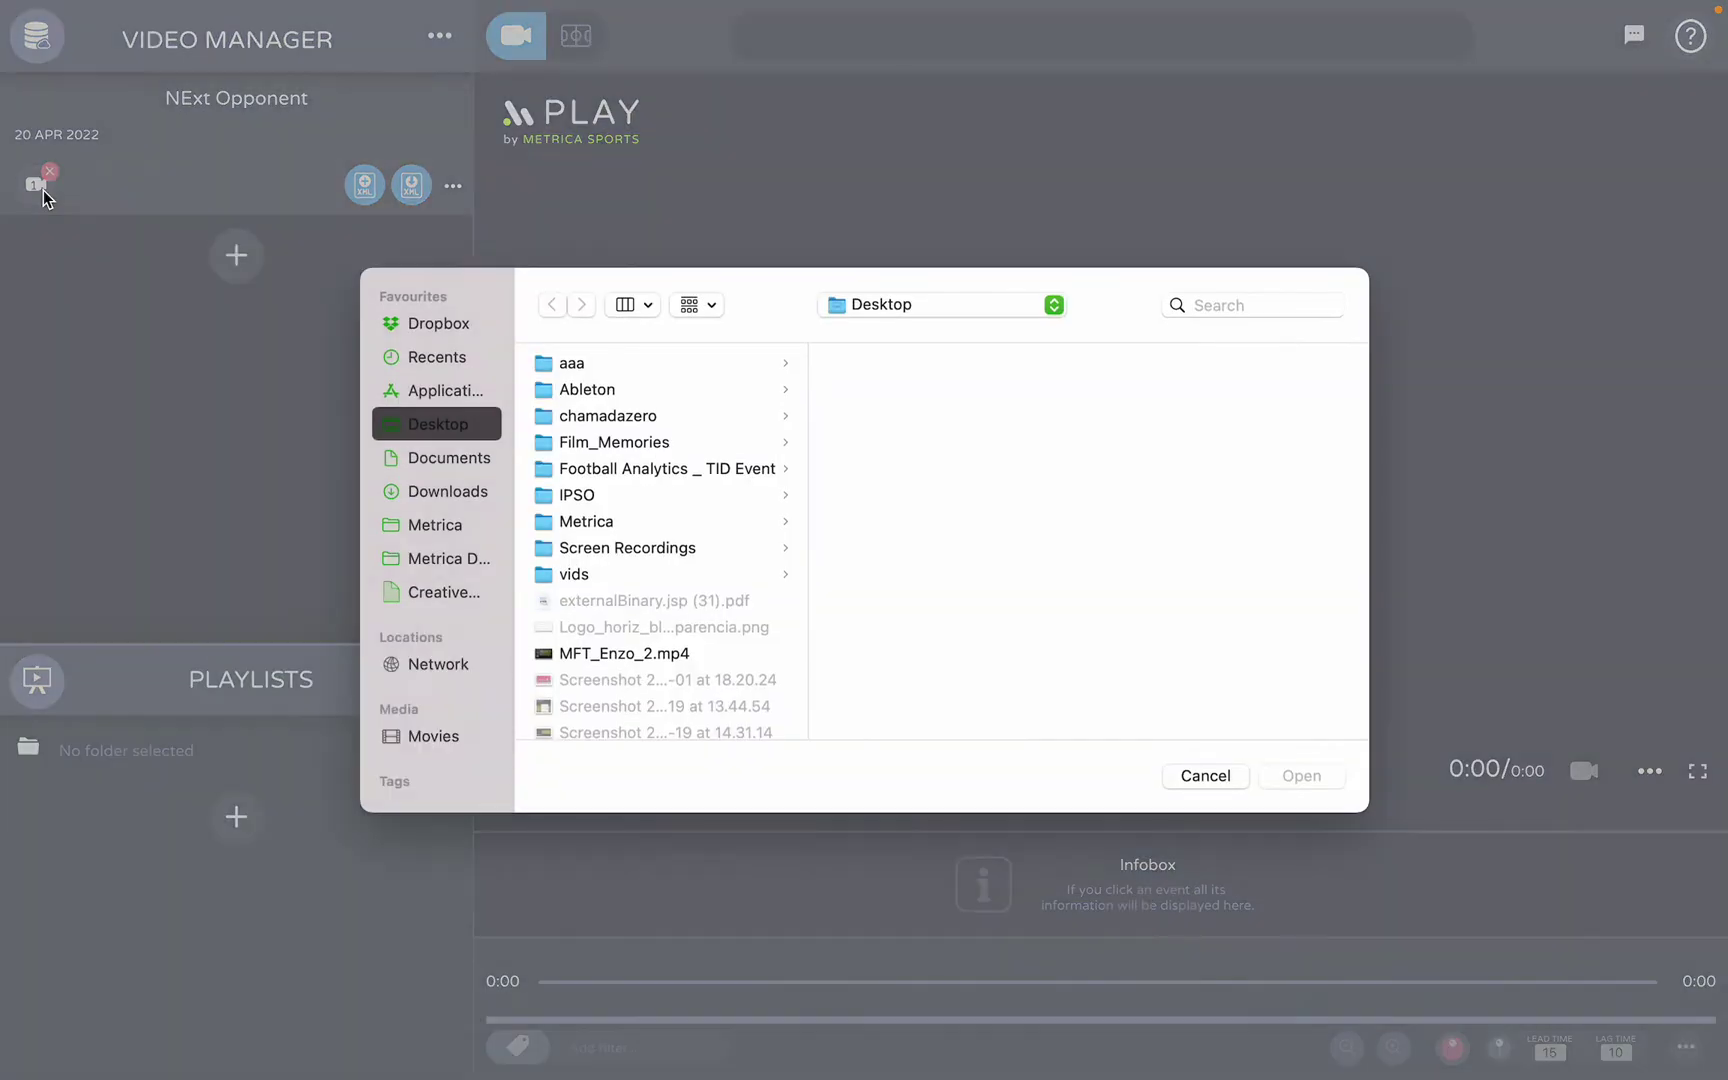
pyautogui.click(589, 530)
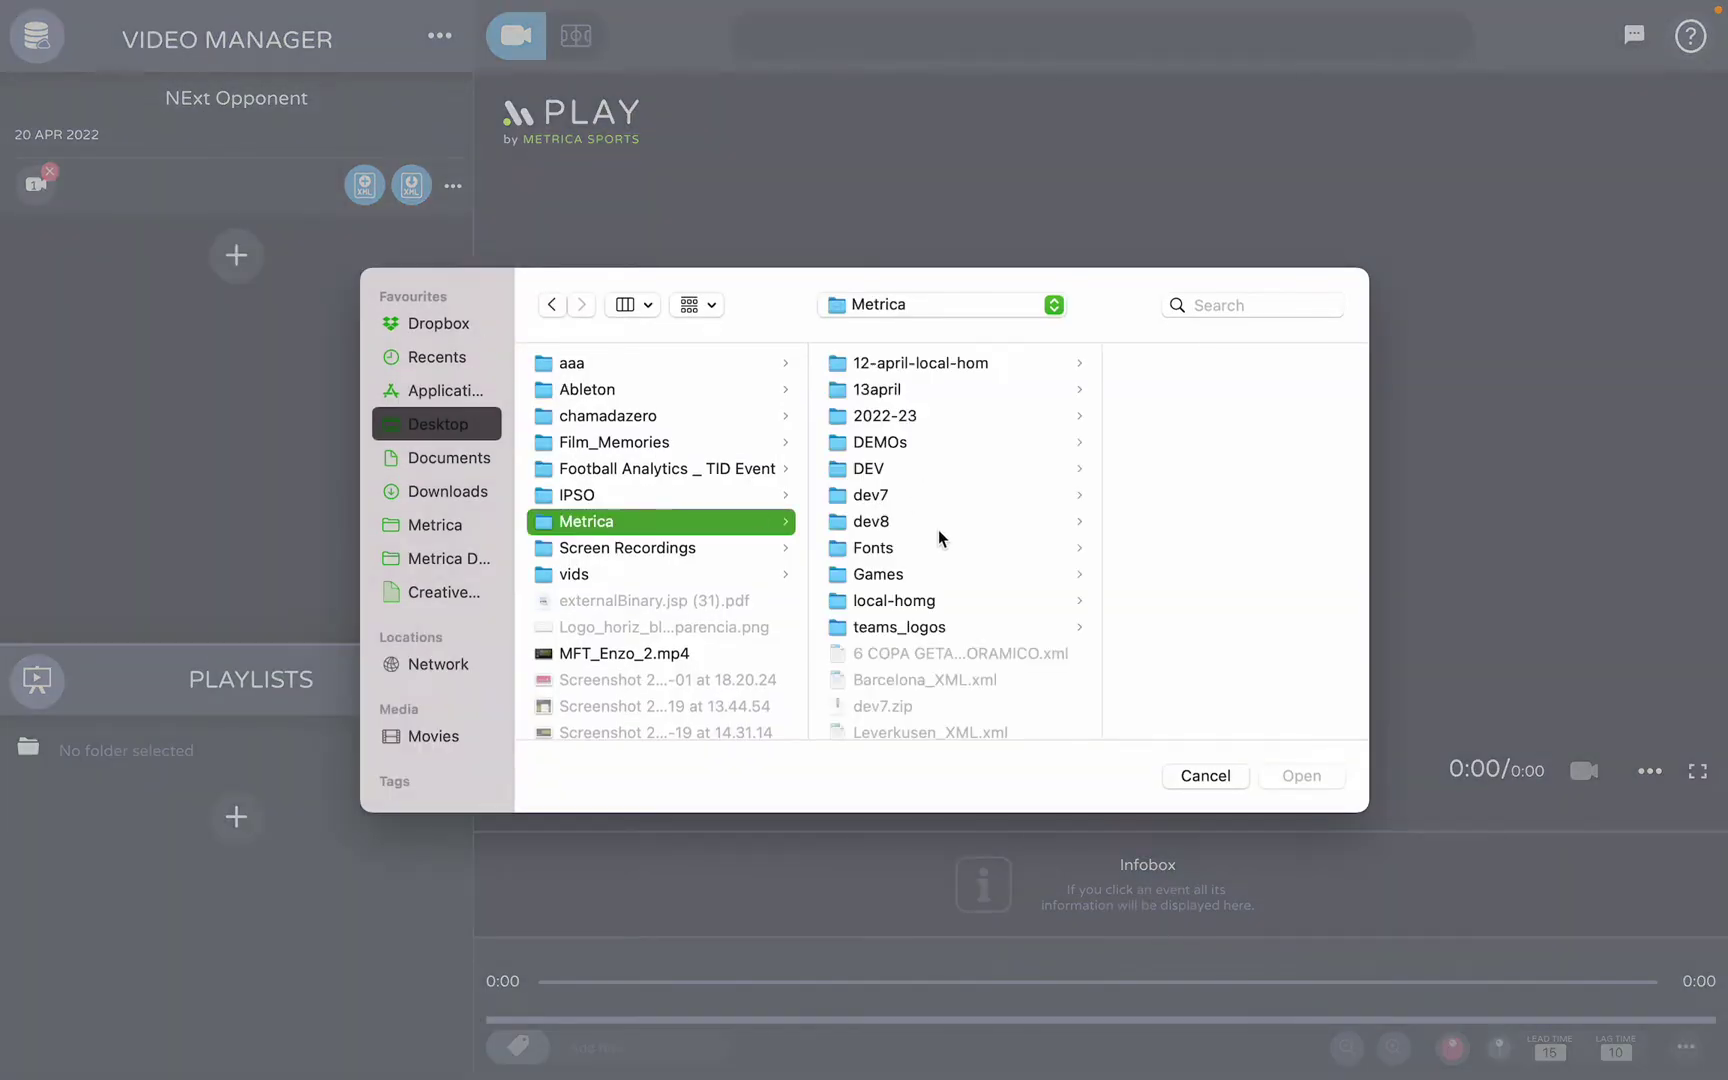
pyautogui.click(880, 576)
pyautogui.doubleClick(1197, 474)
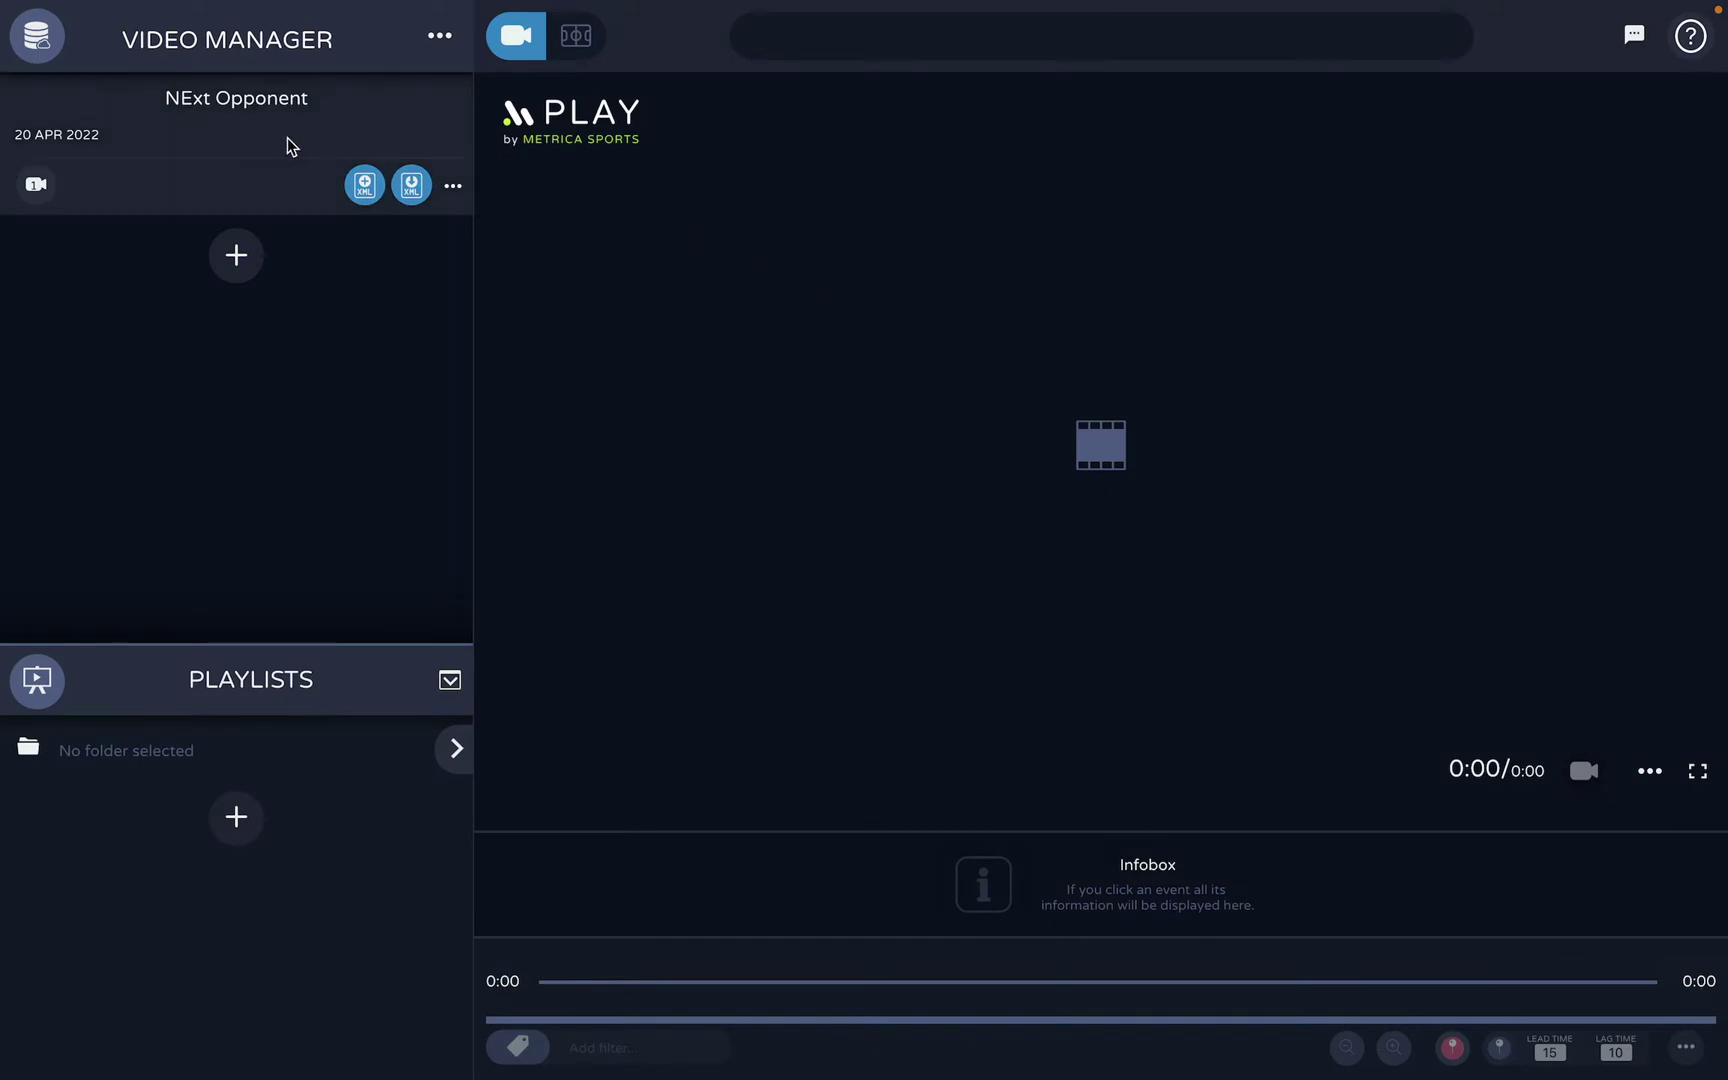
# Open the NExt Opponent project and play its match video at 2x speed
pyautogui.click(234, 109)
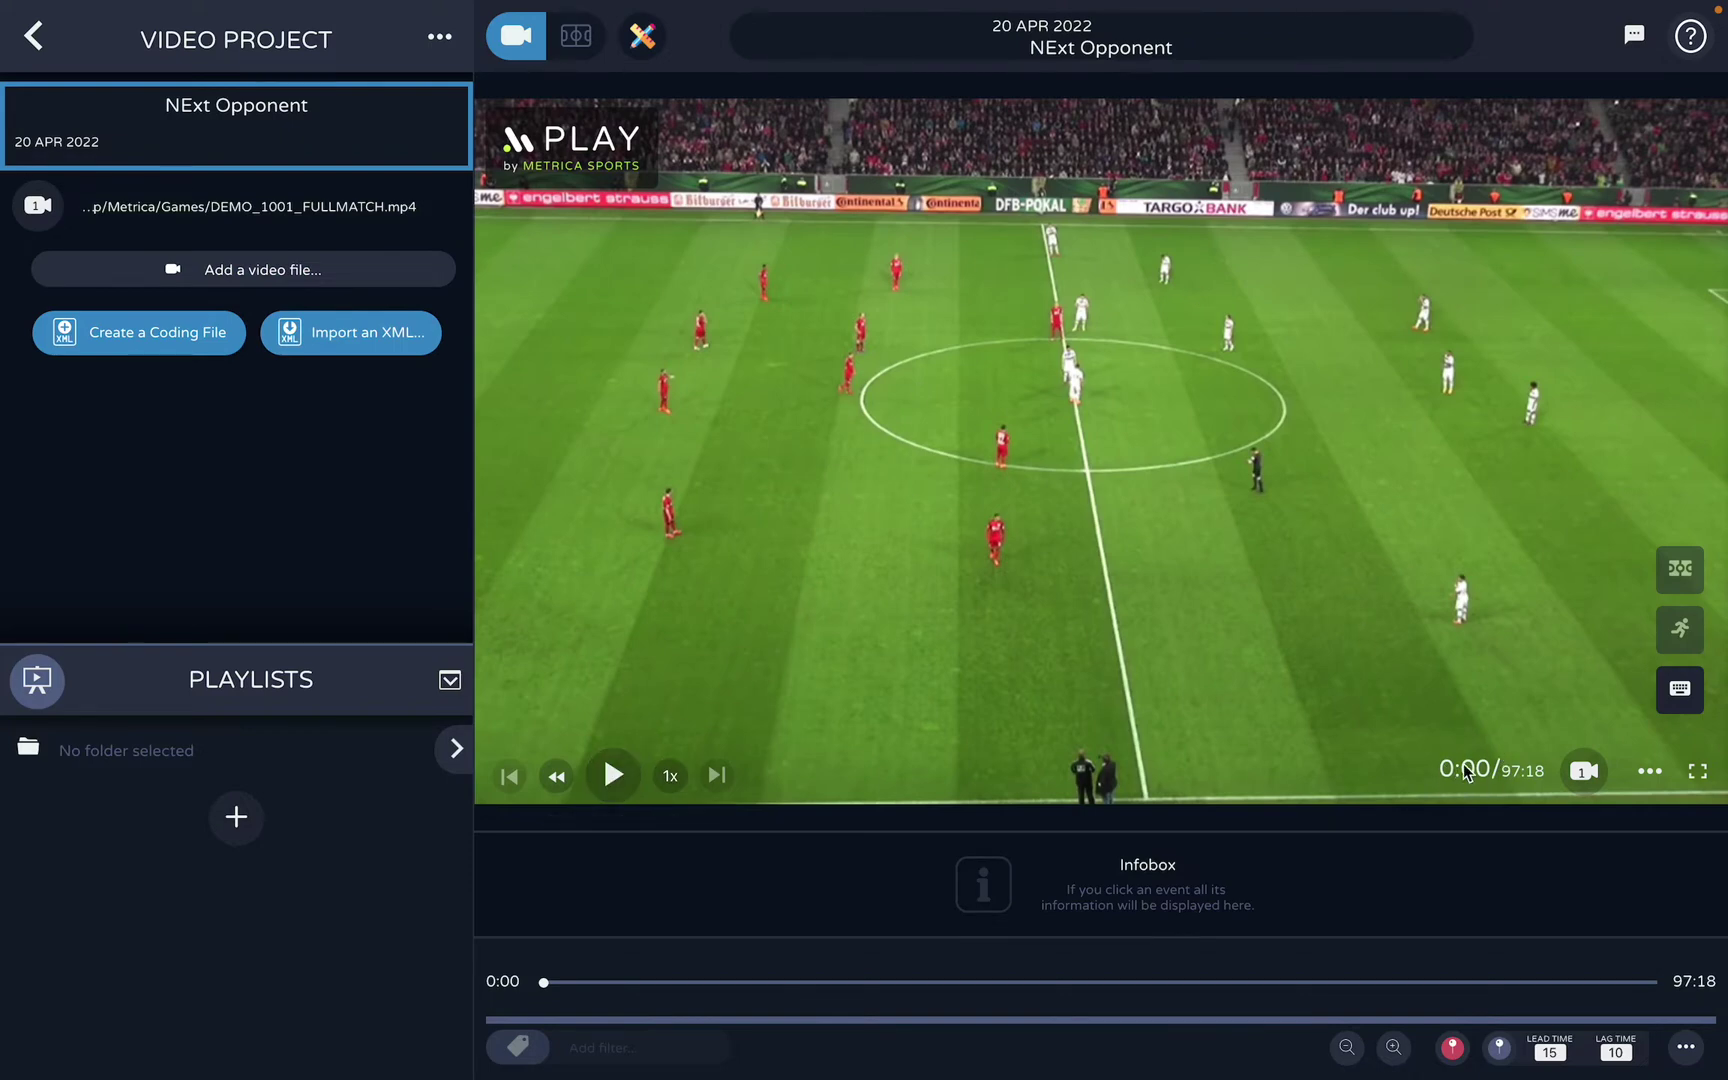
pyautogui.click(615, 780)
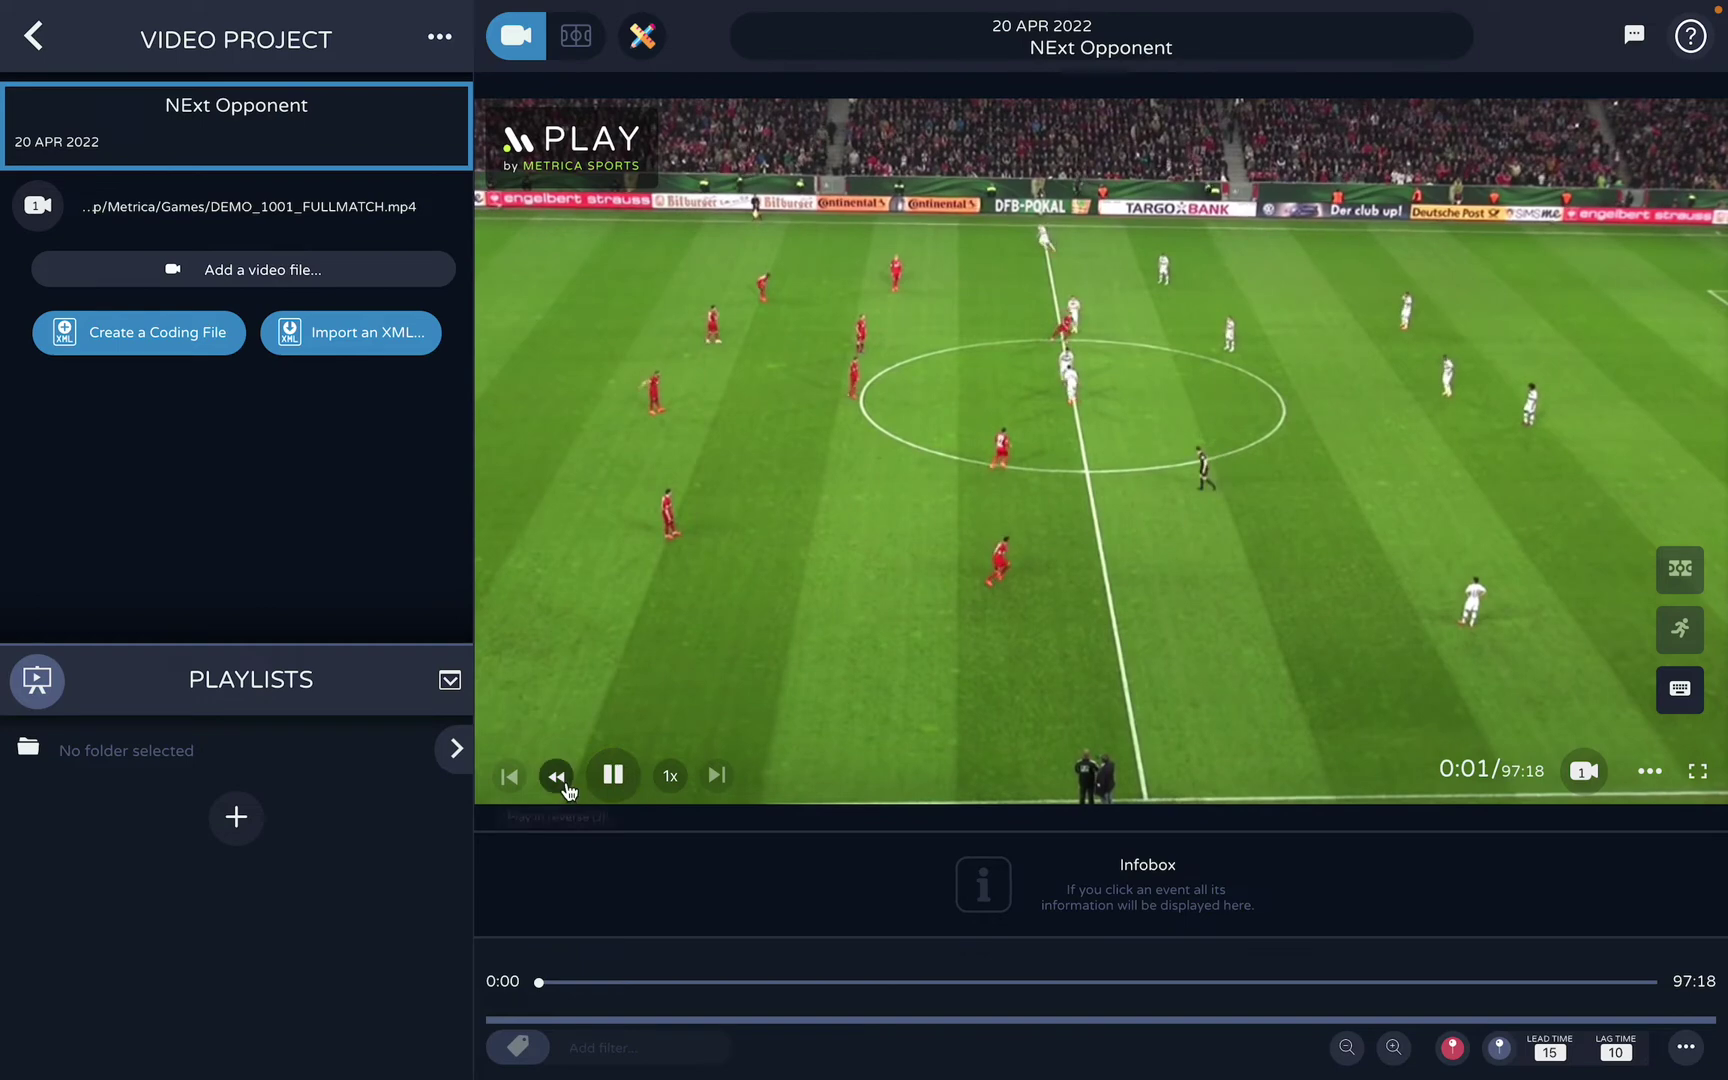
pyautogui.click(674, 786)
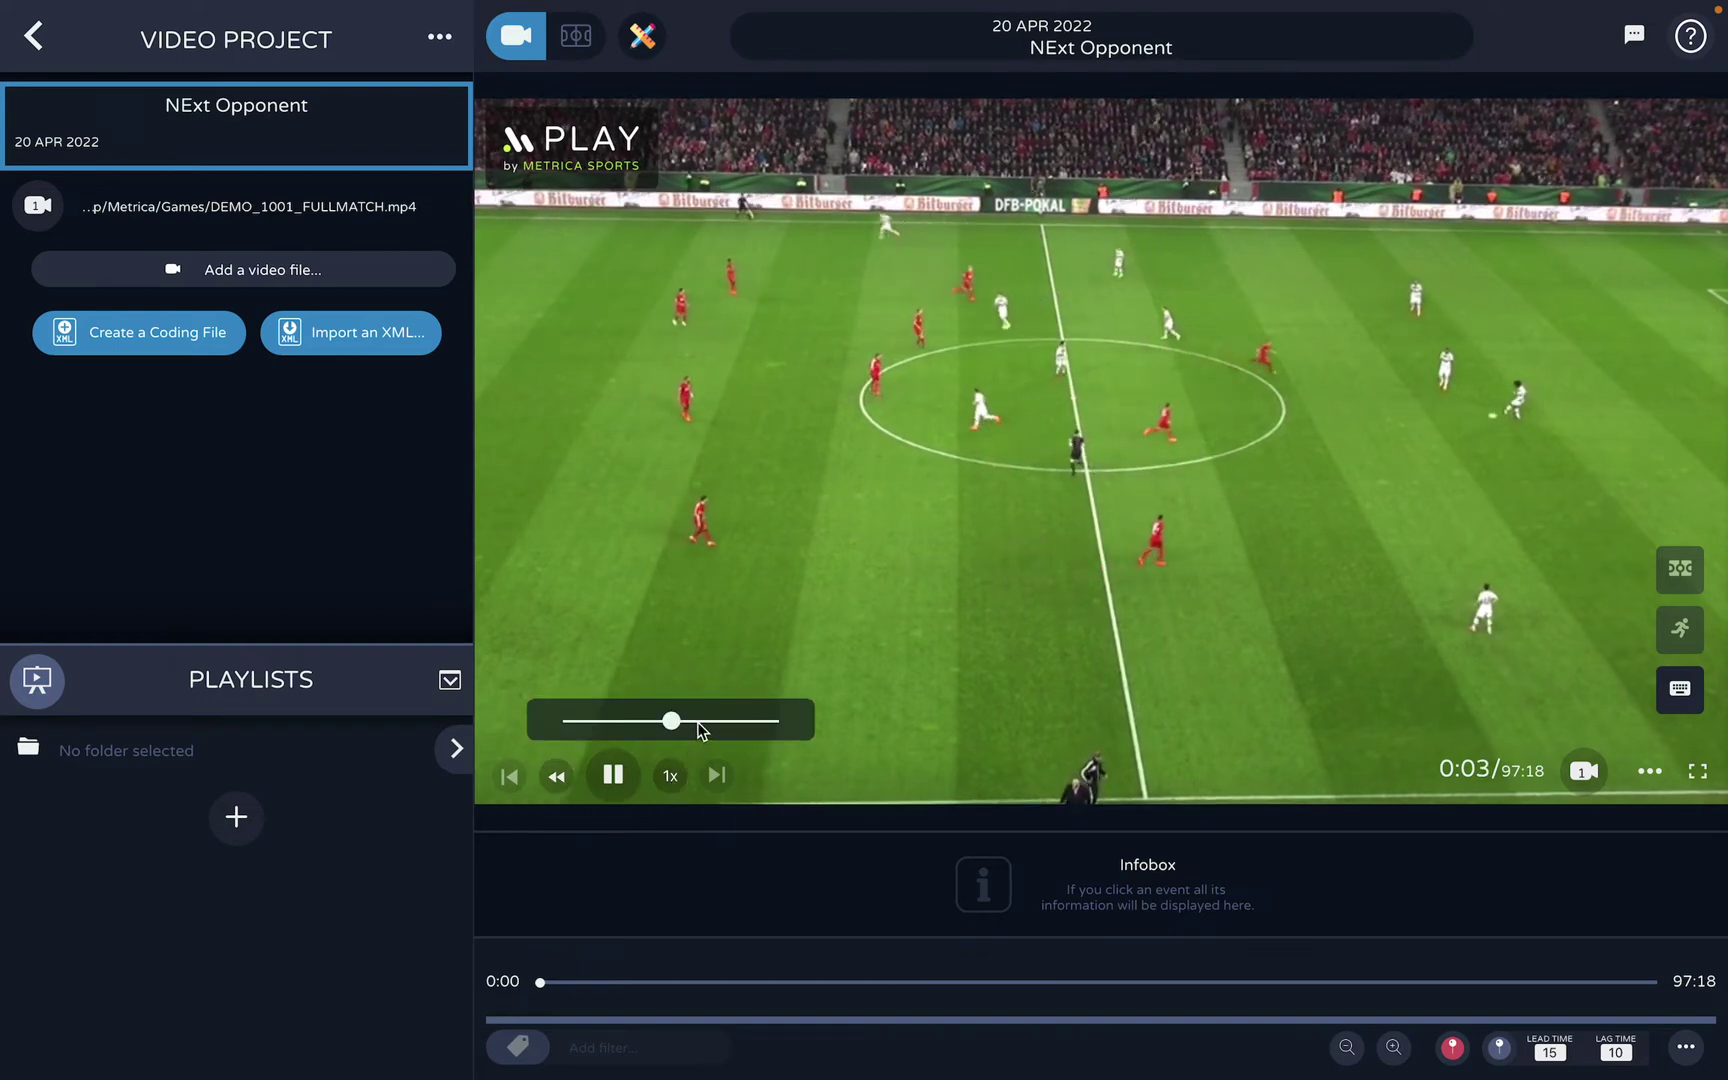
pyautogui.moveTo(673, 722); pyautogui.dragTo(703, 726)
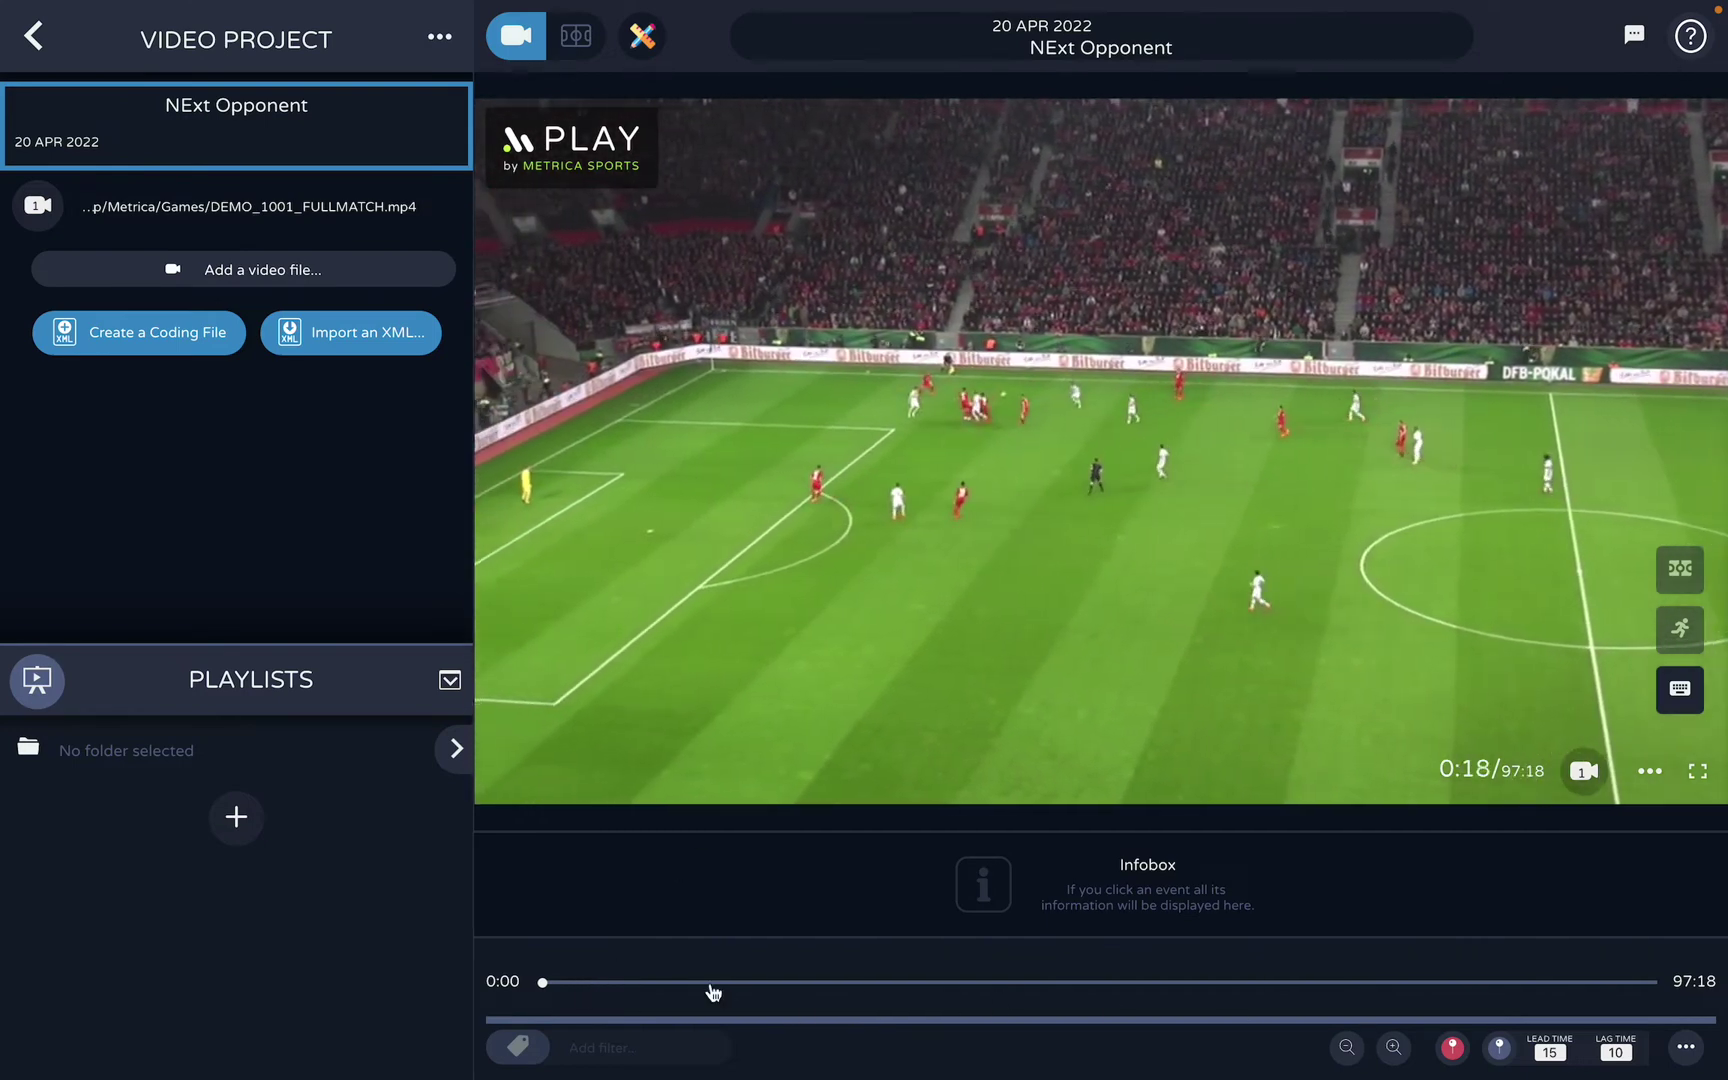
# Jump ahead in the match video to 14:50 and on to about 23:50, and pause playback at 23:54
pyautogui.click(711, 985)
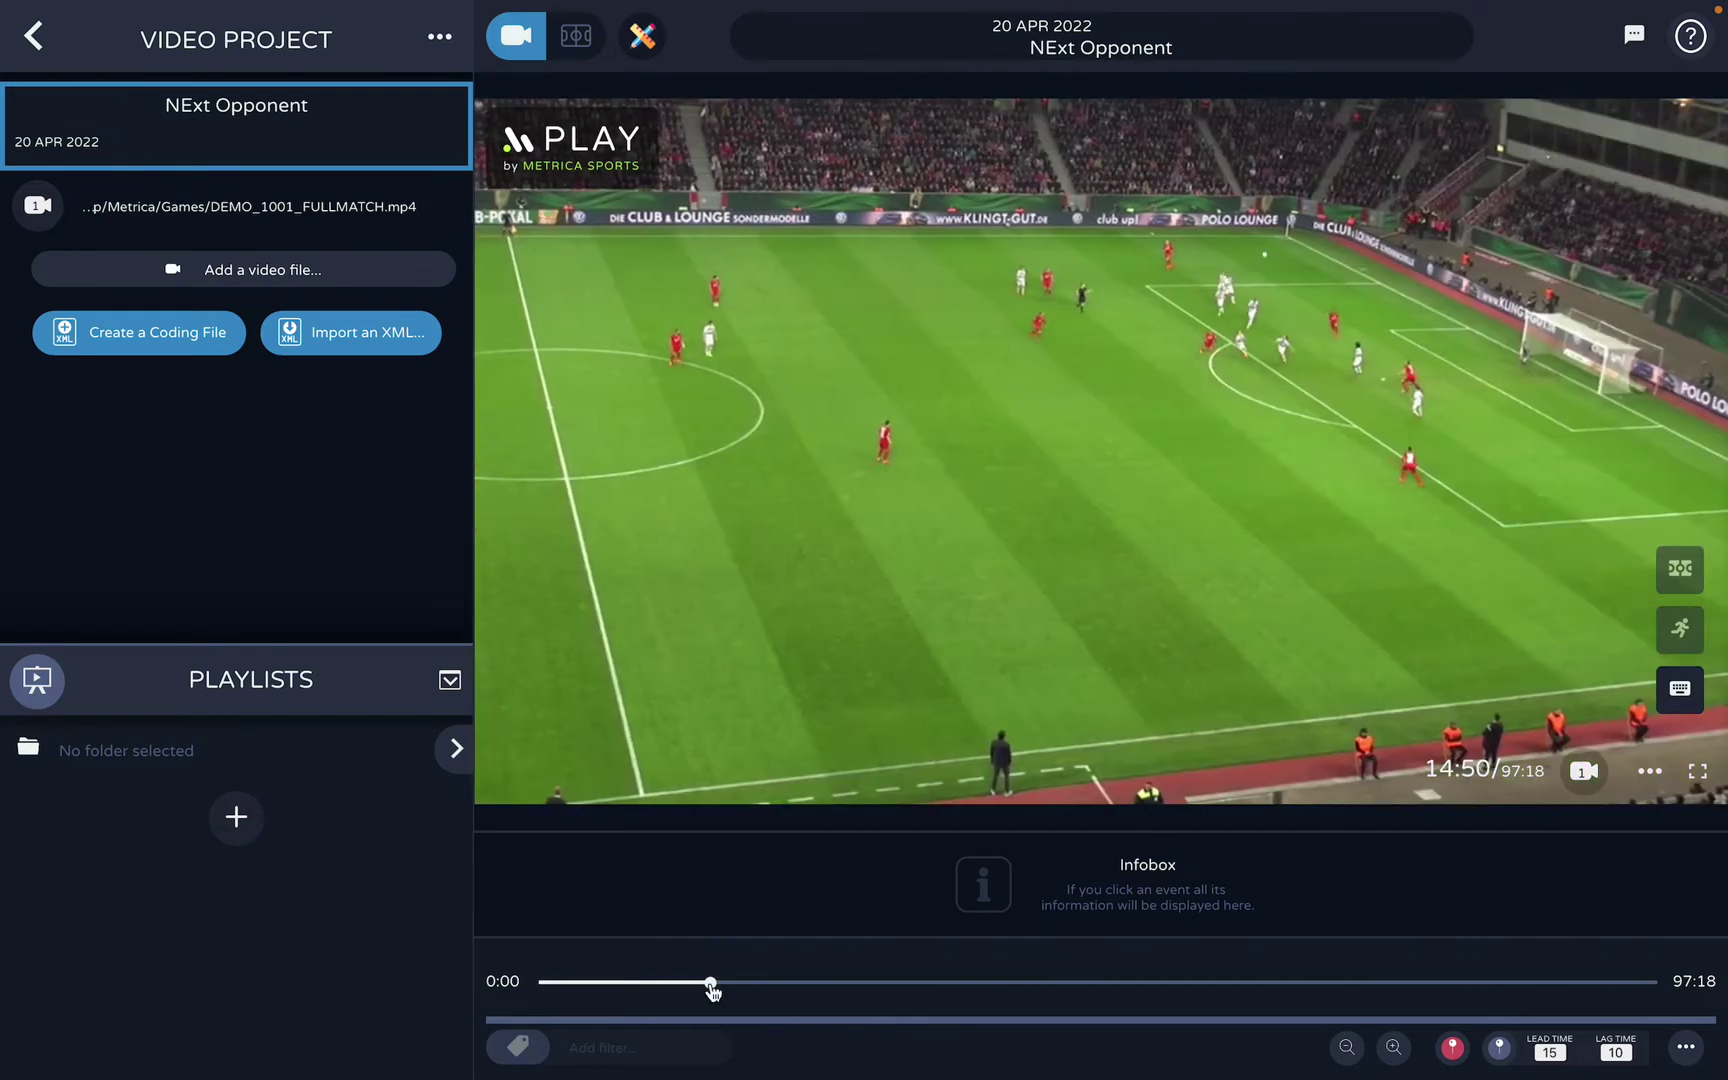
pyautogui.click(813, 984)
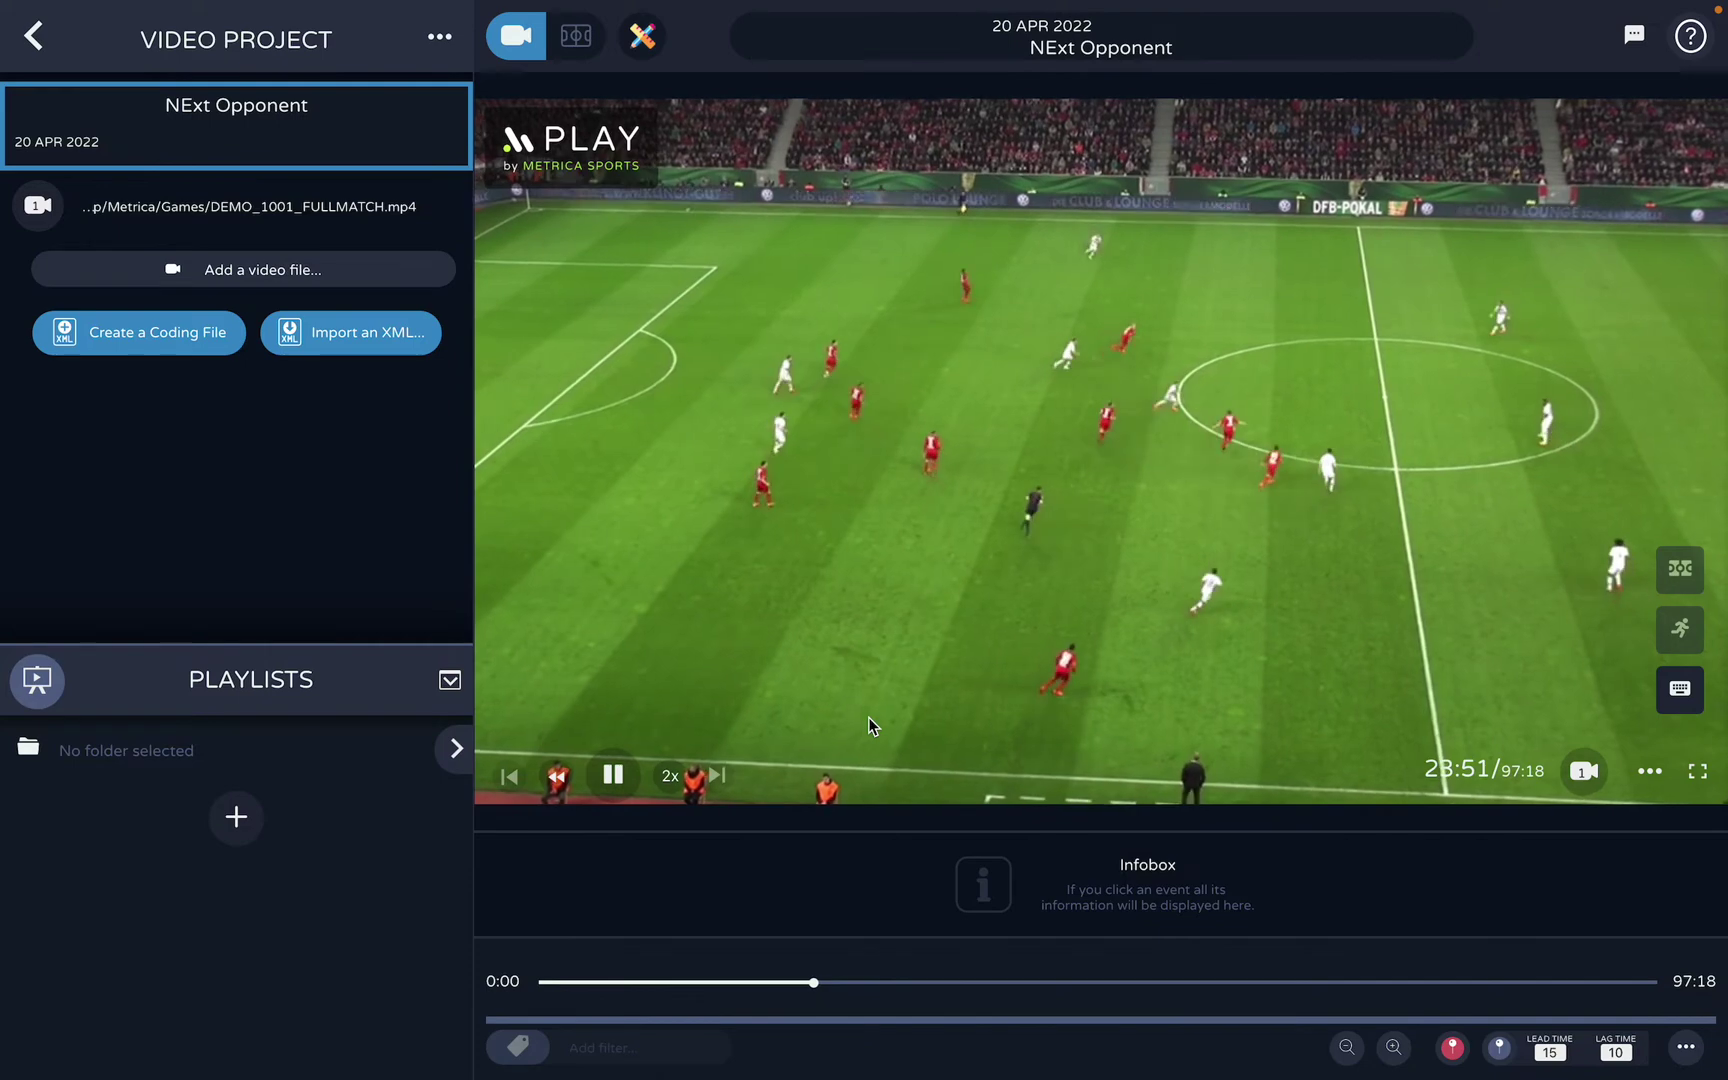
pyautogui.click(616, 774)
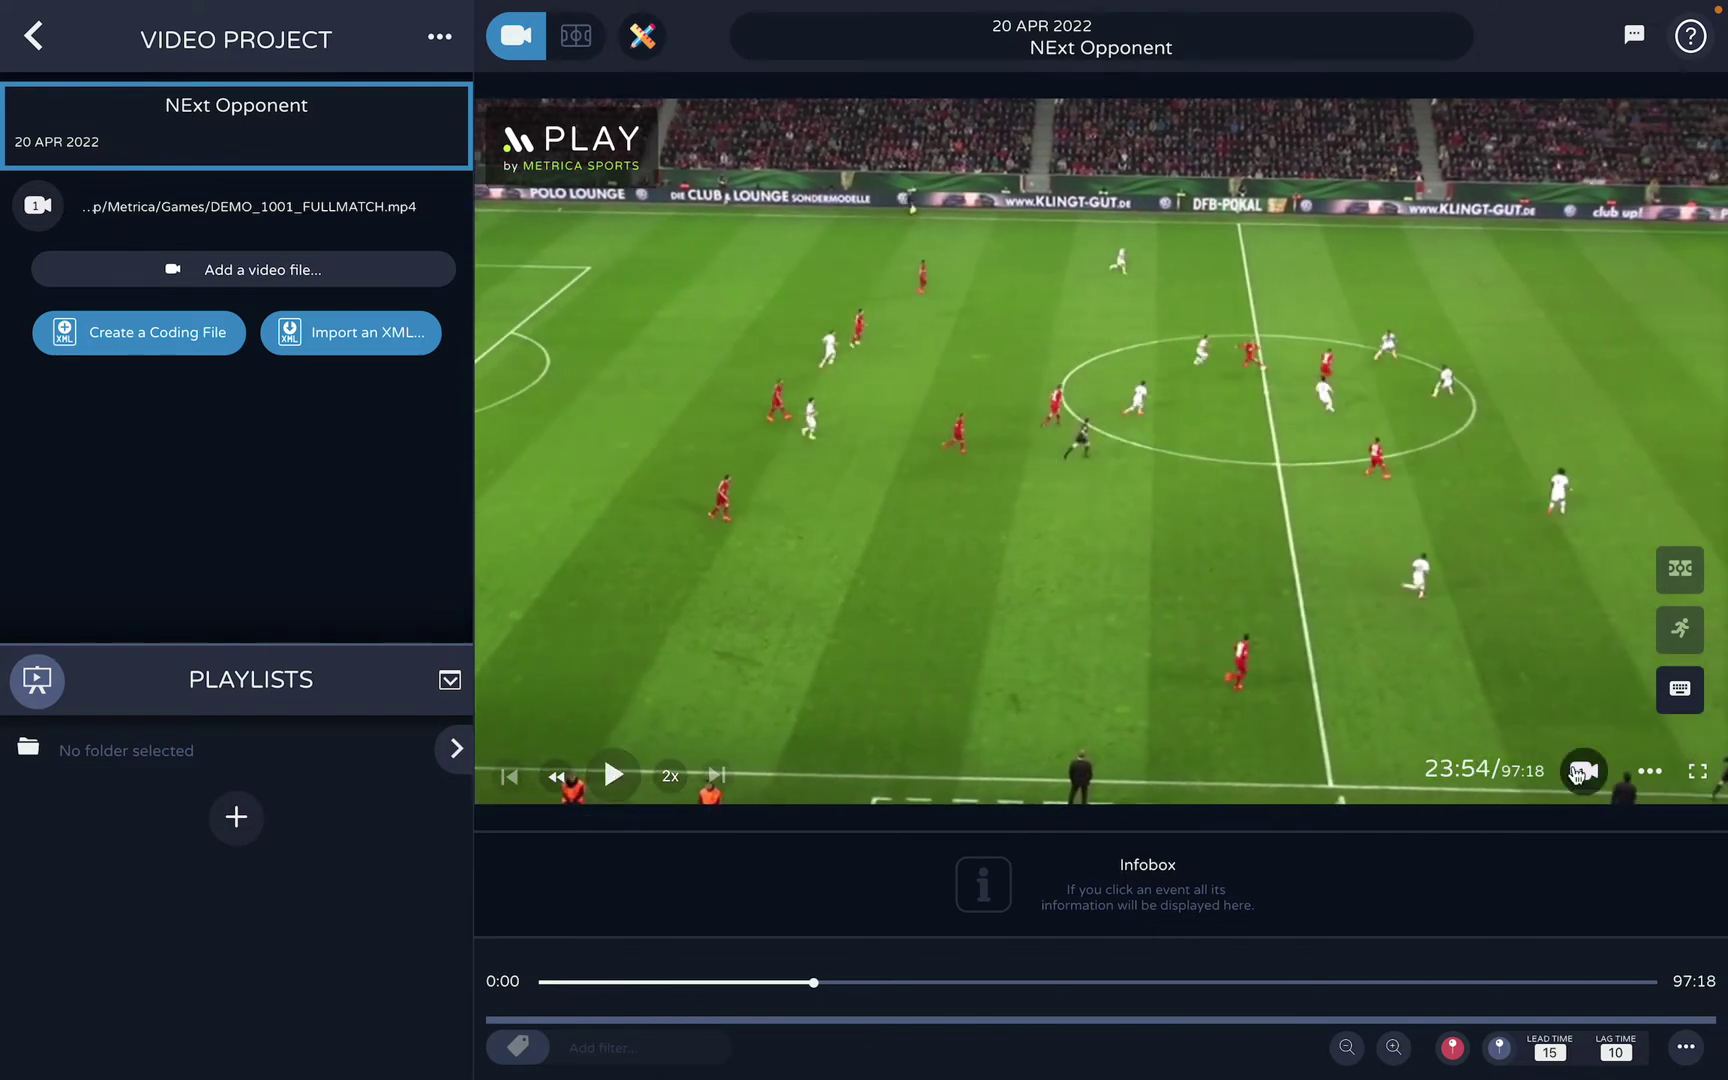
# Create a playlist folder and name it "Next Opponent"
pyautogui.click(457, 748)
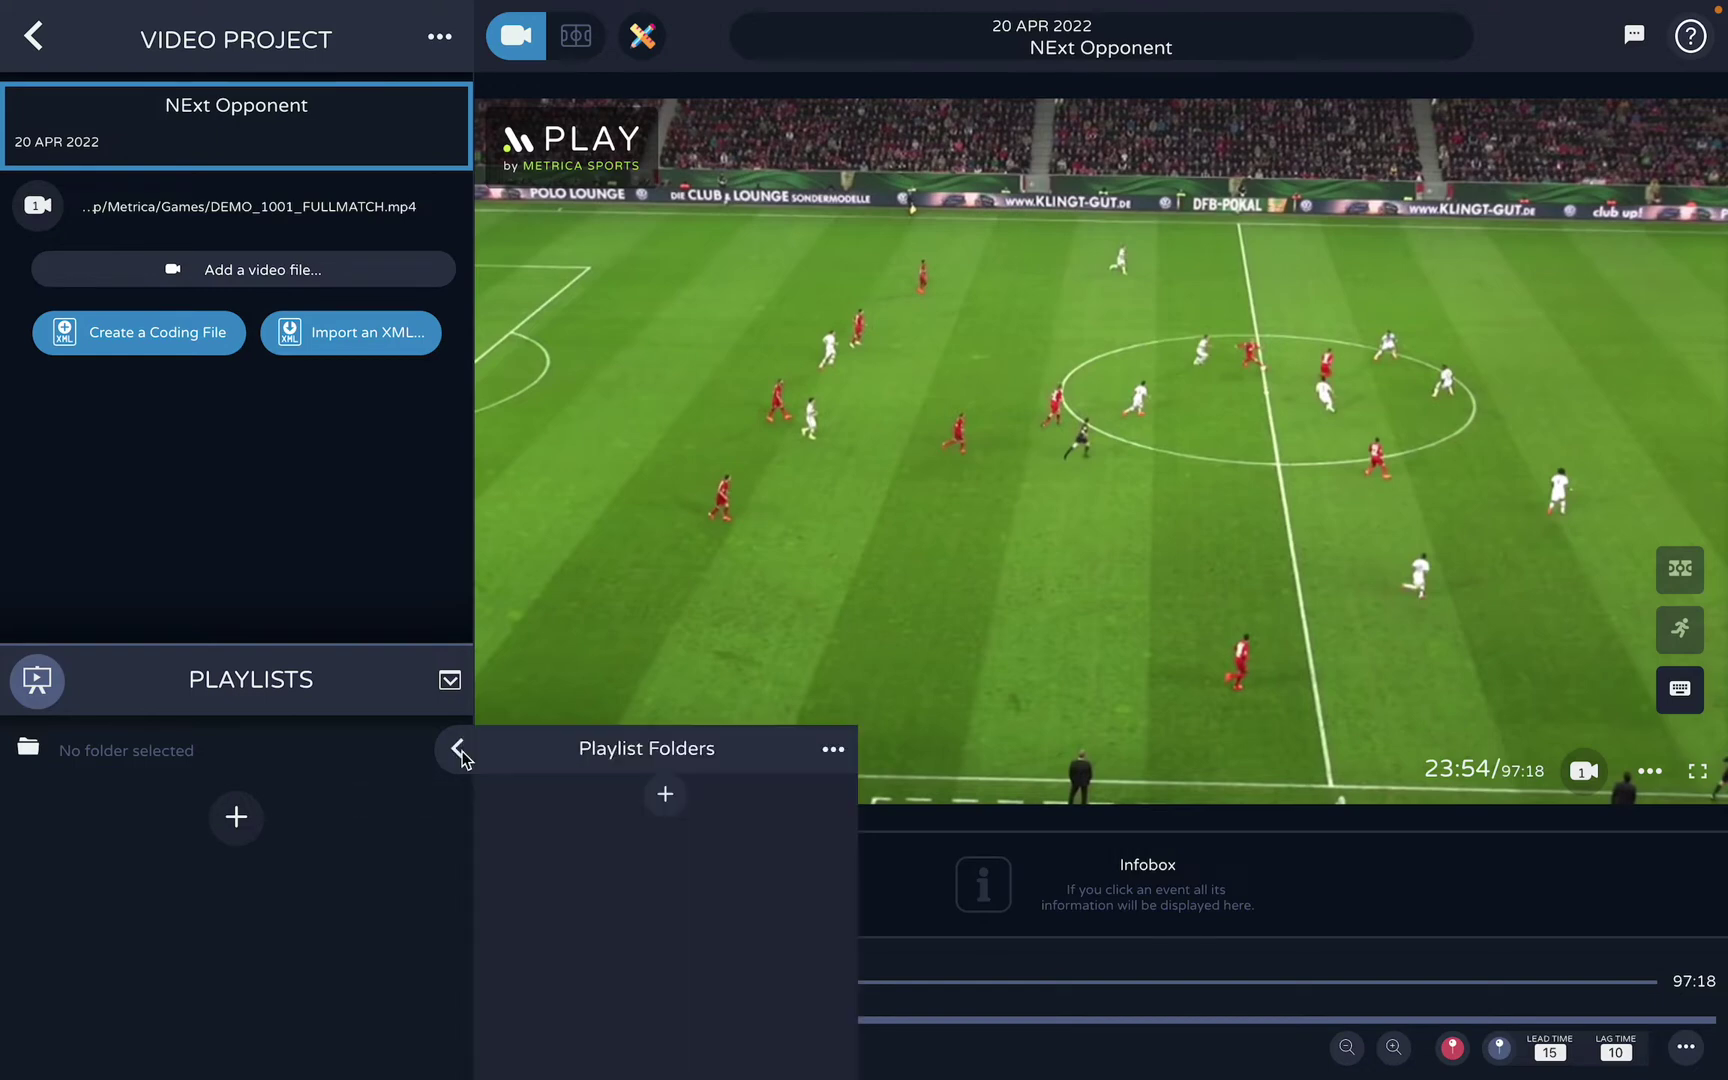
pyautogui.click(663, 795)
pyautogui.doubleClick(159, 752)
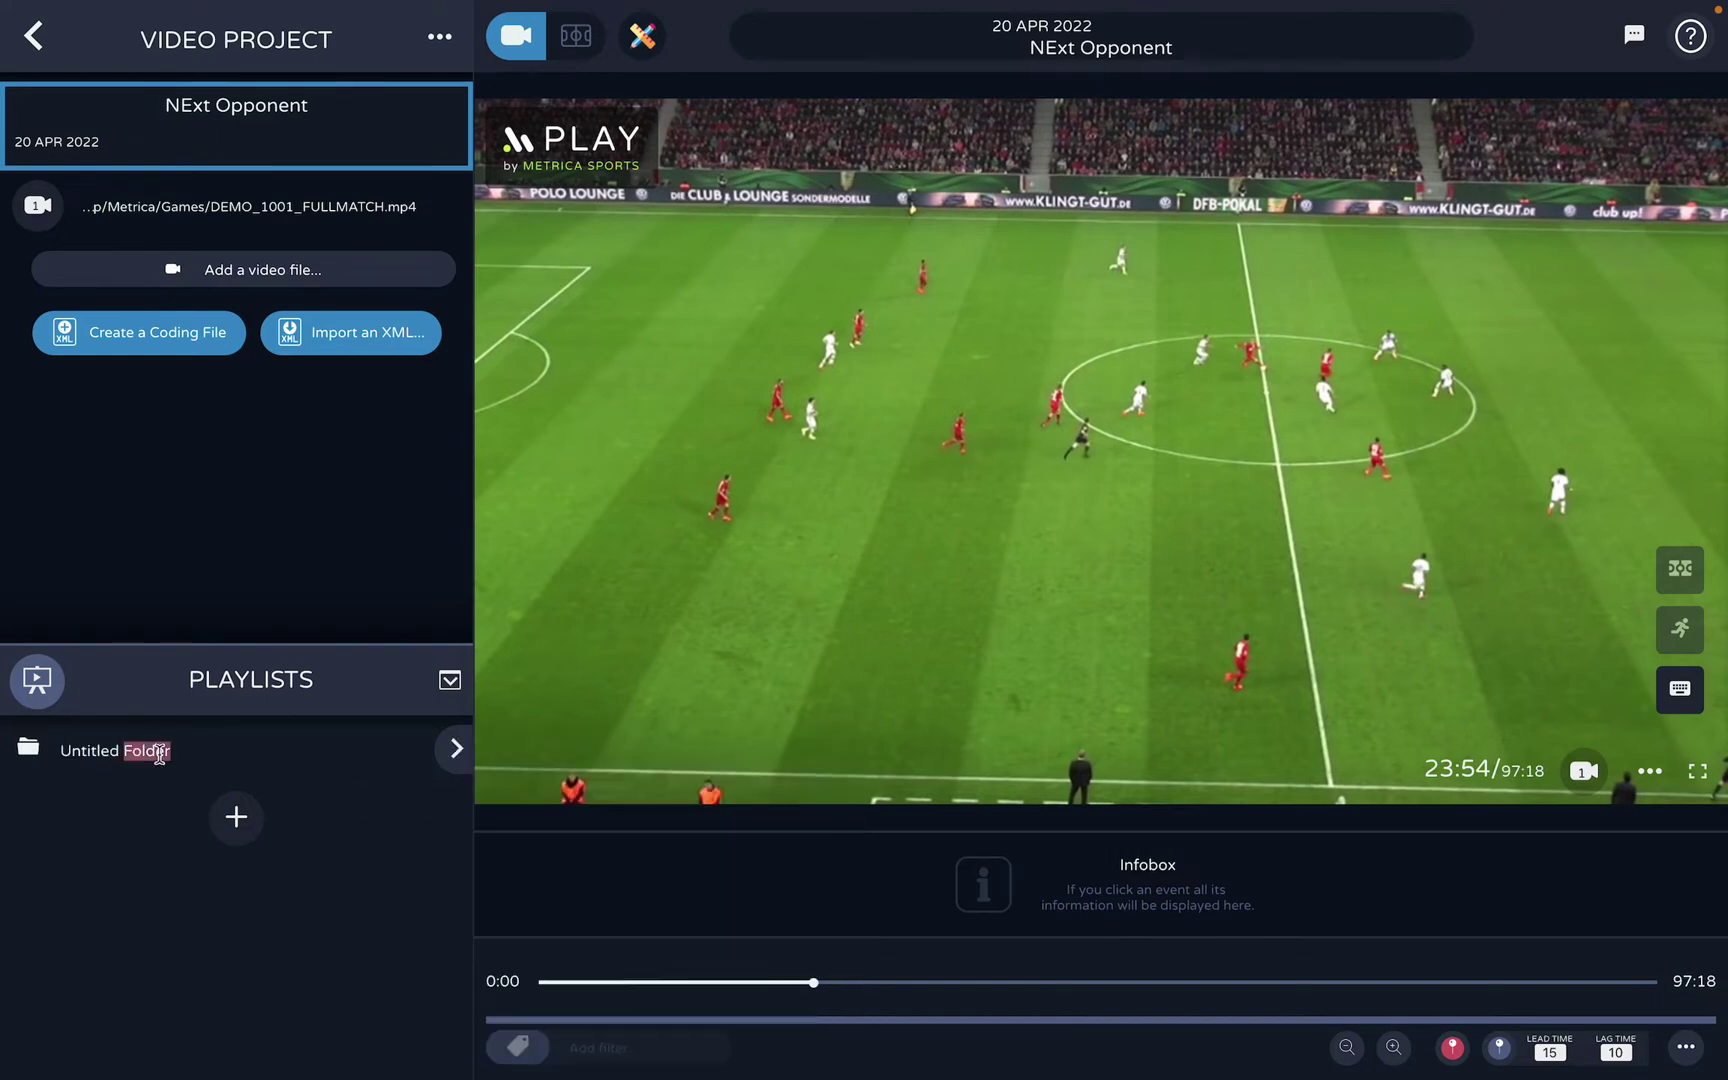
pyautogui.write('Next Opponent')
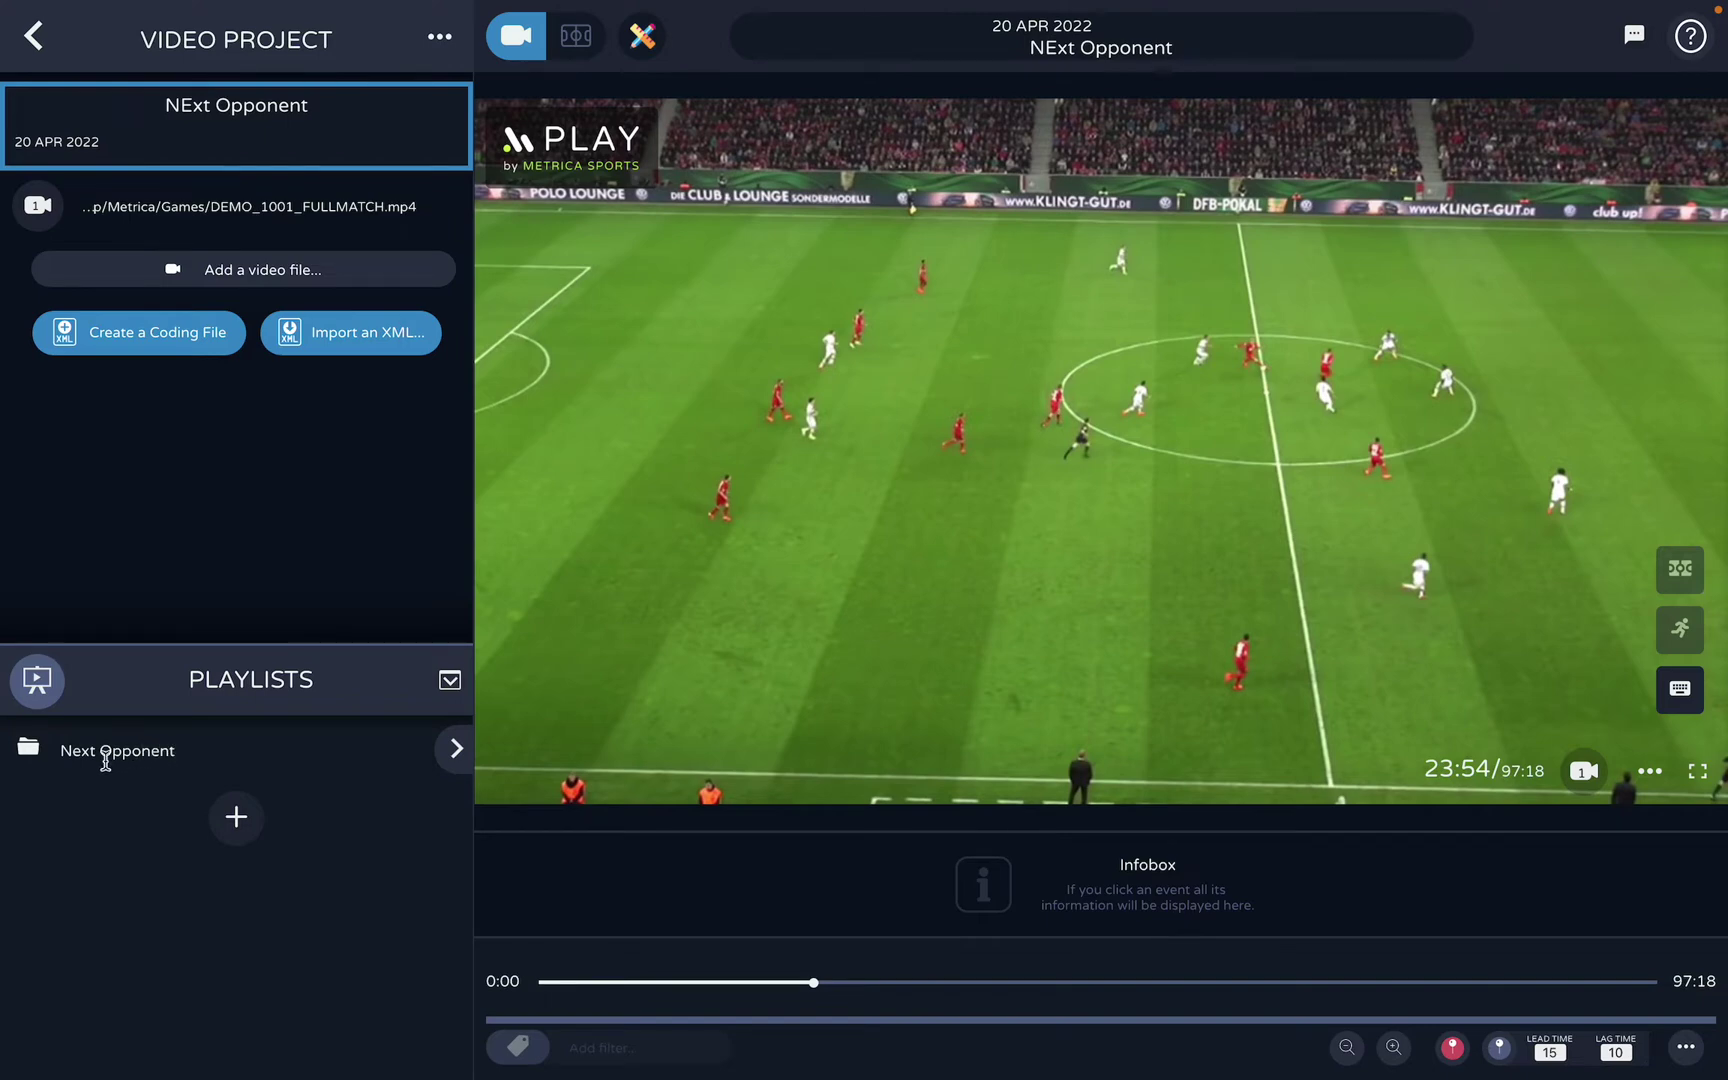
# Add three playlists named "Pre-Game_Analysis", "Set Pieces" and "Build up plays" to the Next Opponent folder
pyautogui.click(236, 817)
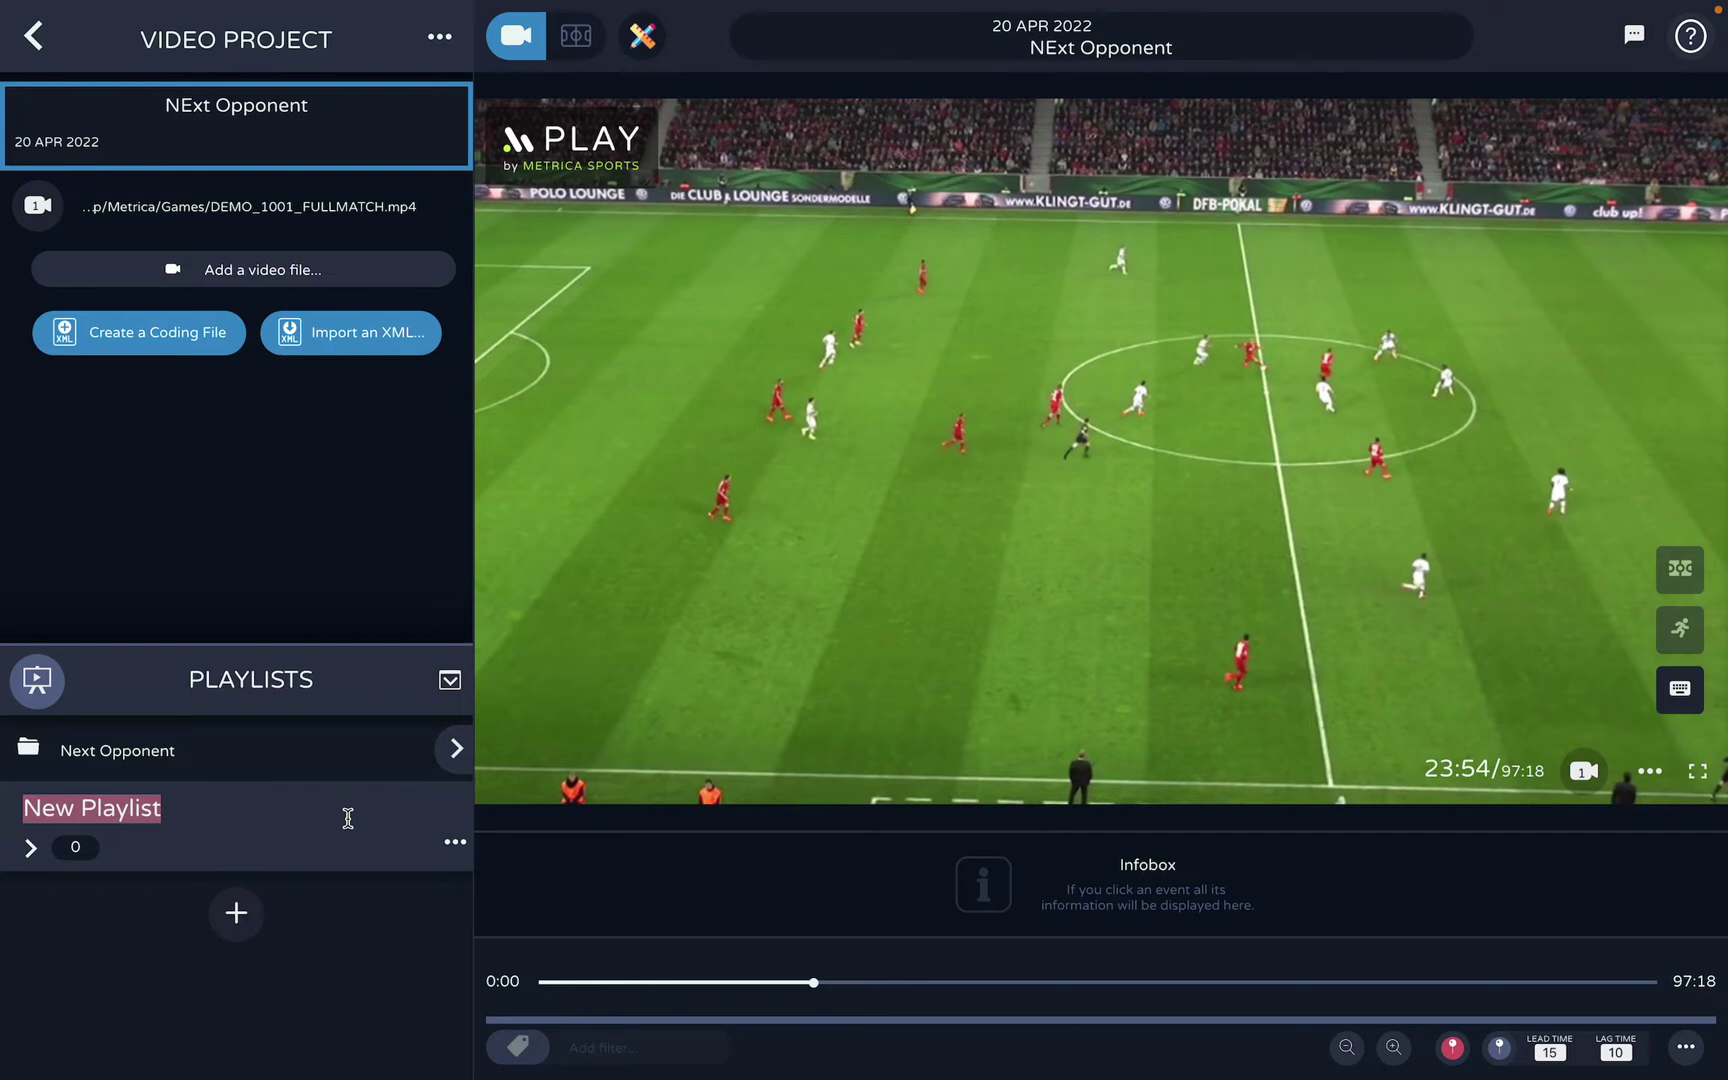
pyautogui.write('Pre-Game_')
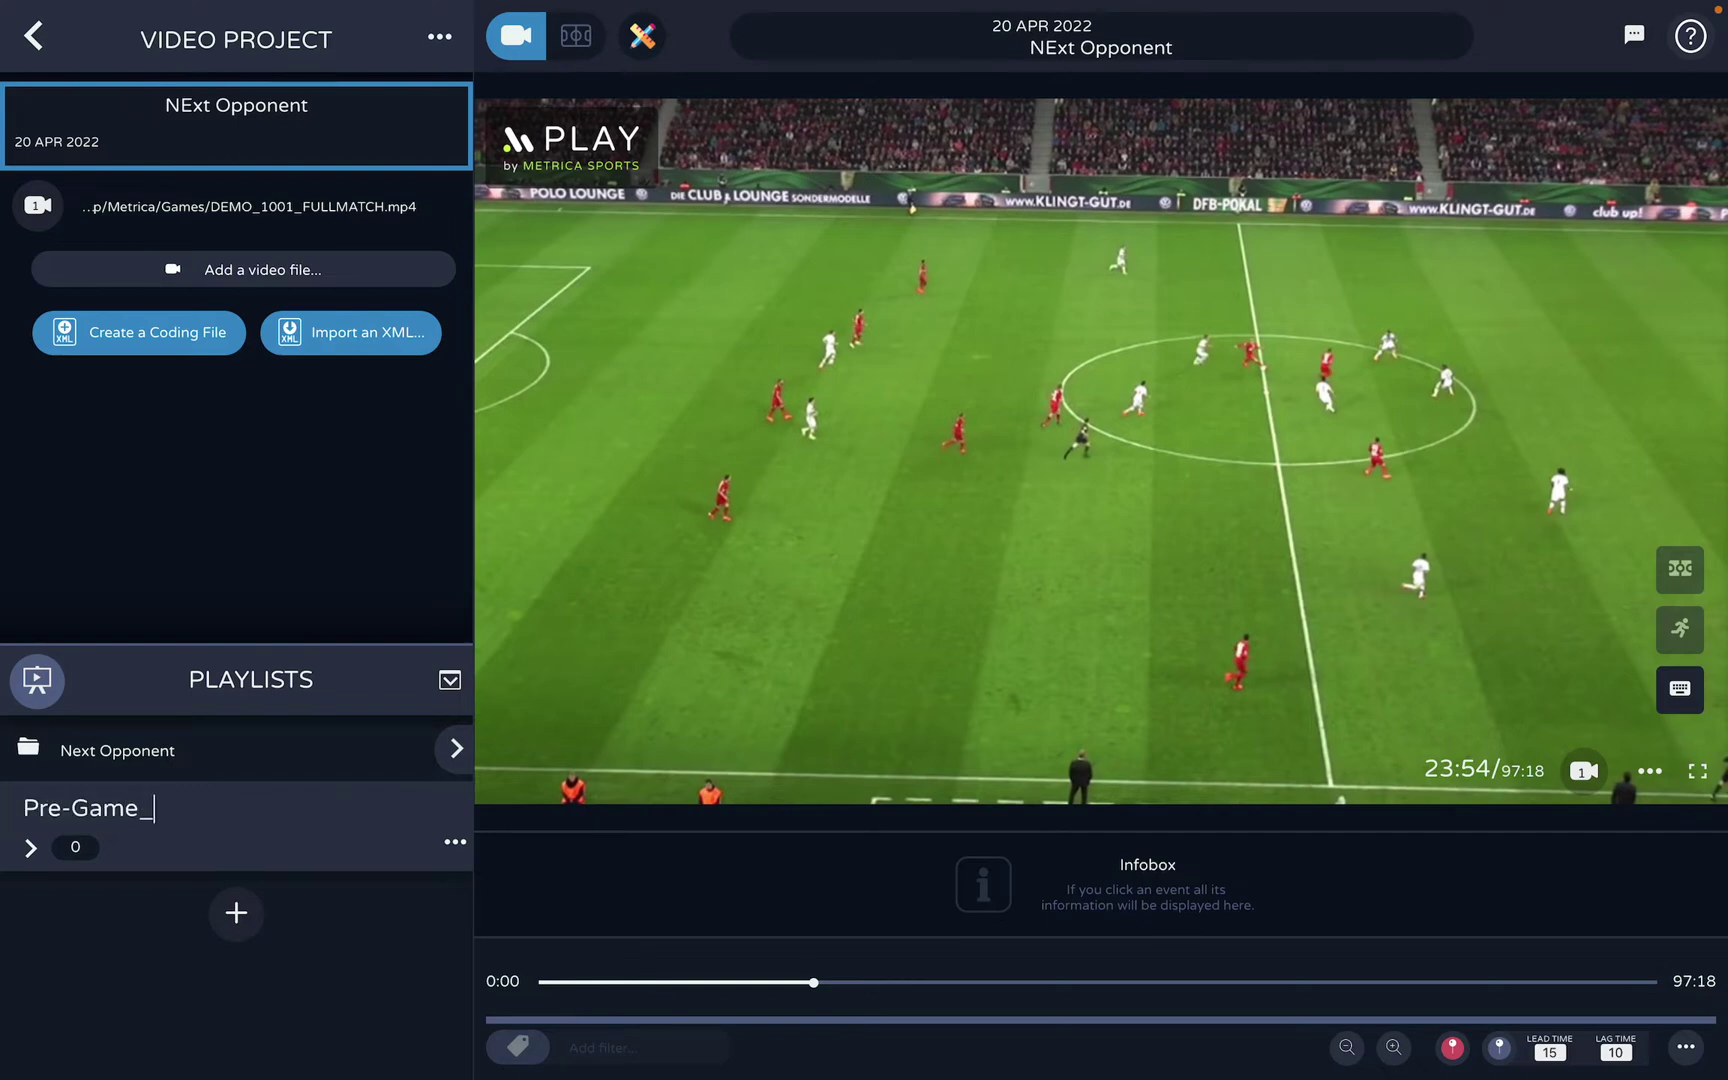
pyautogui.write('Analysis')
pyautogui.click(238, 912)
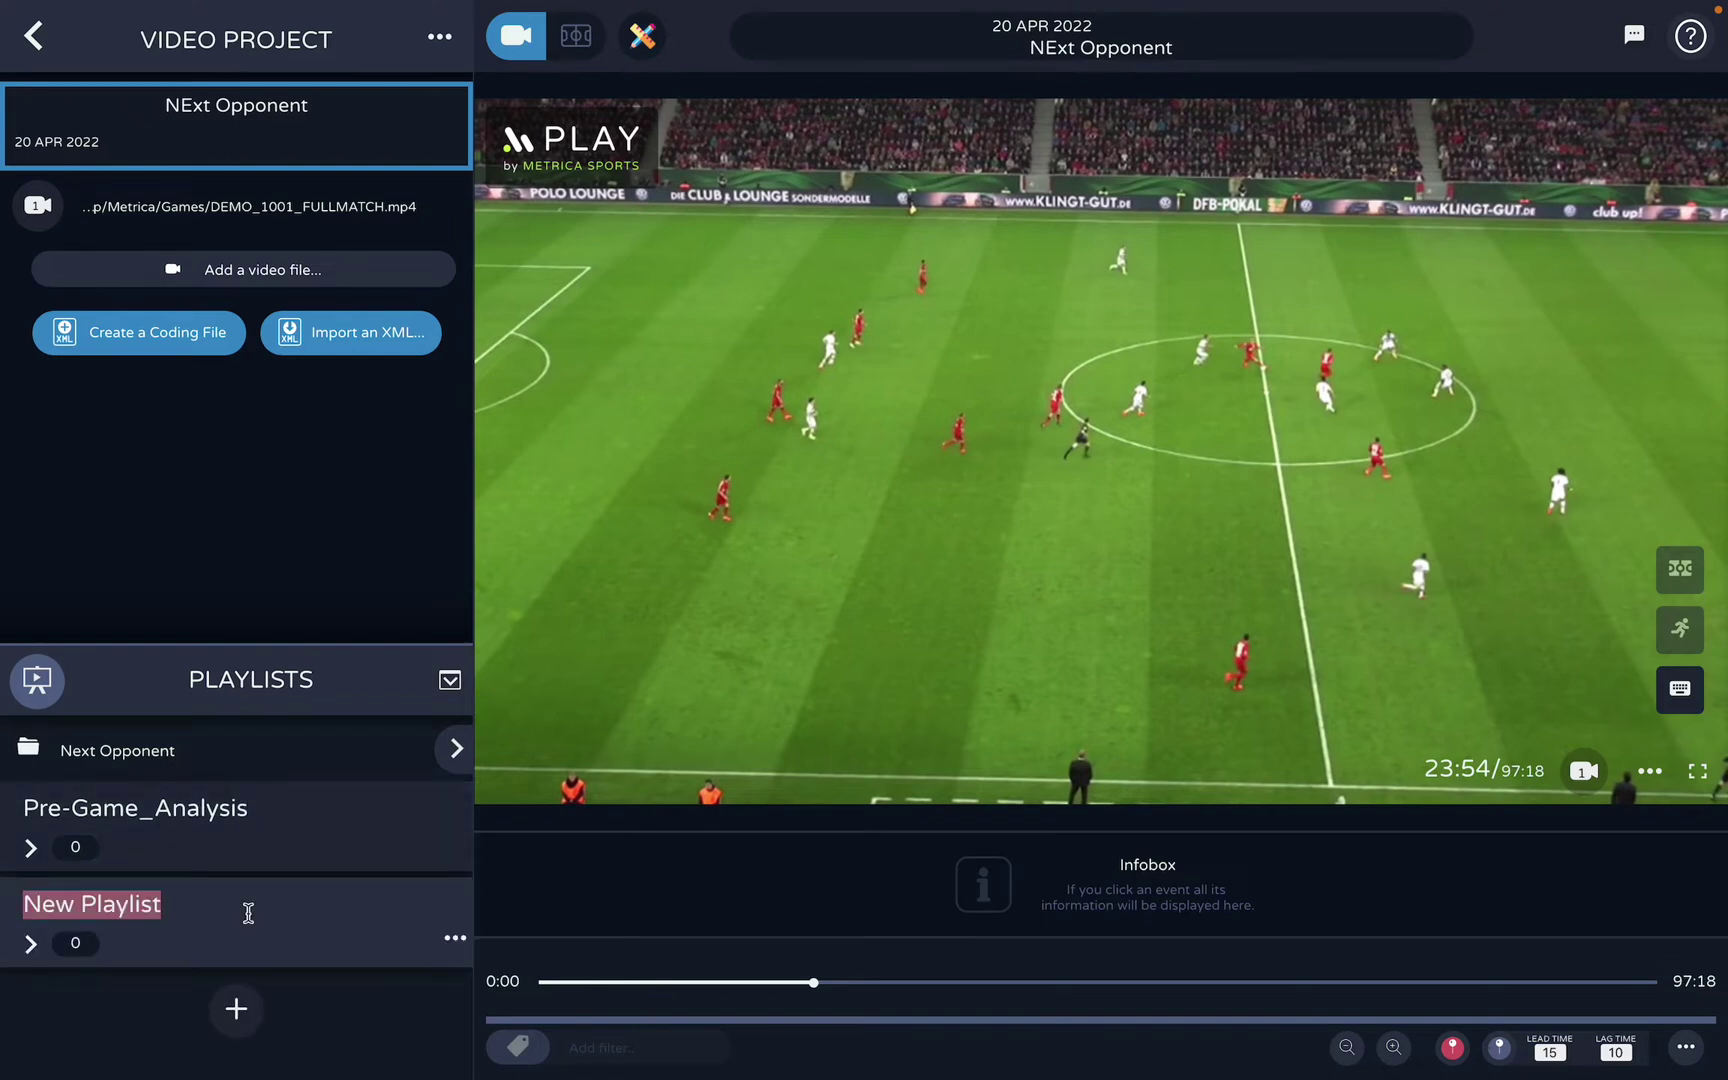
pyautogui.write('Set Pieces')
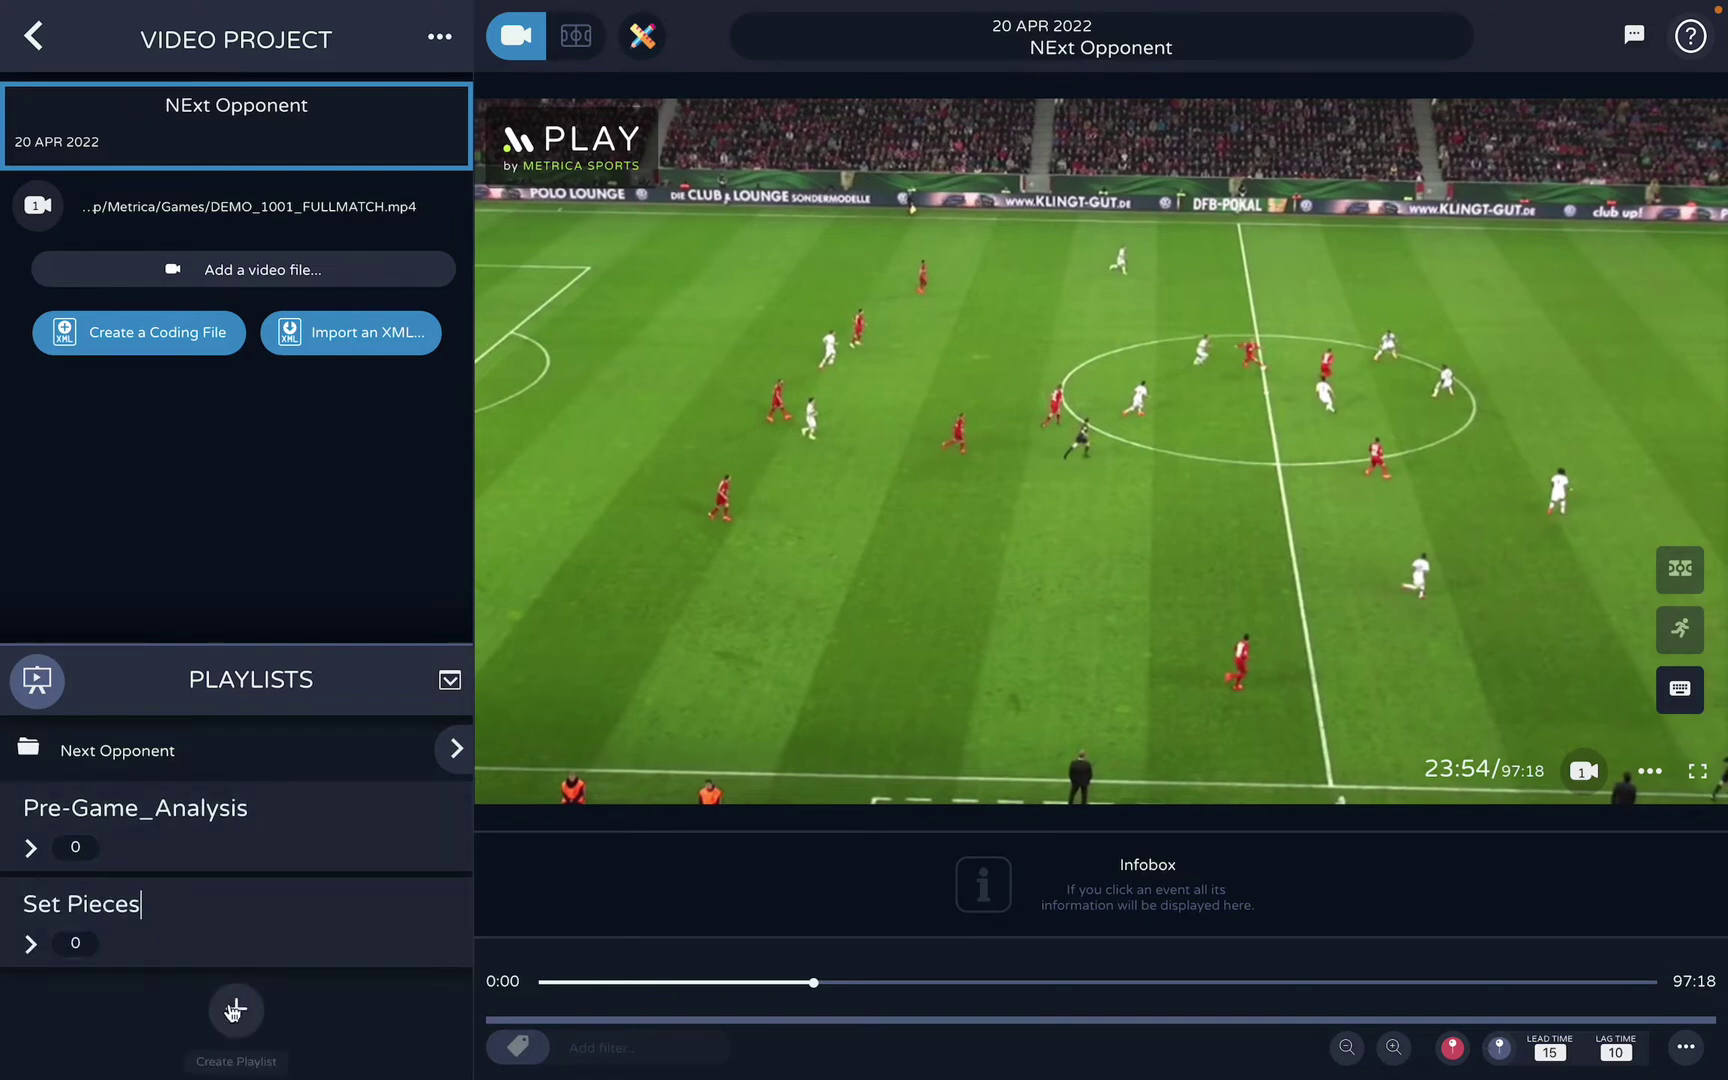
pyautogui.click(236, 1008)
pyautogui.write('Bui')
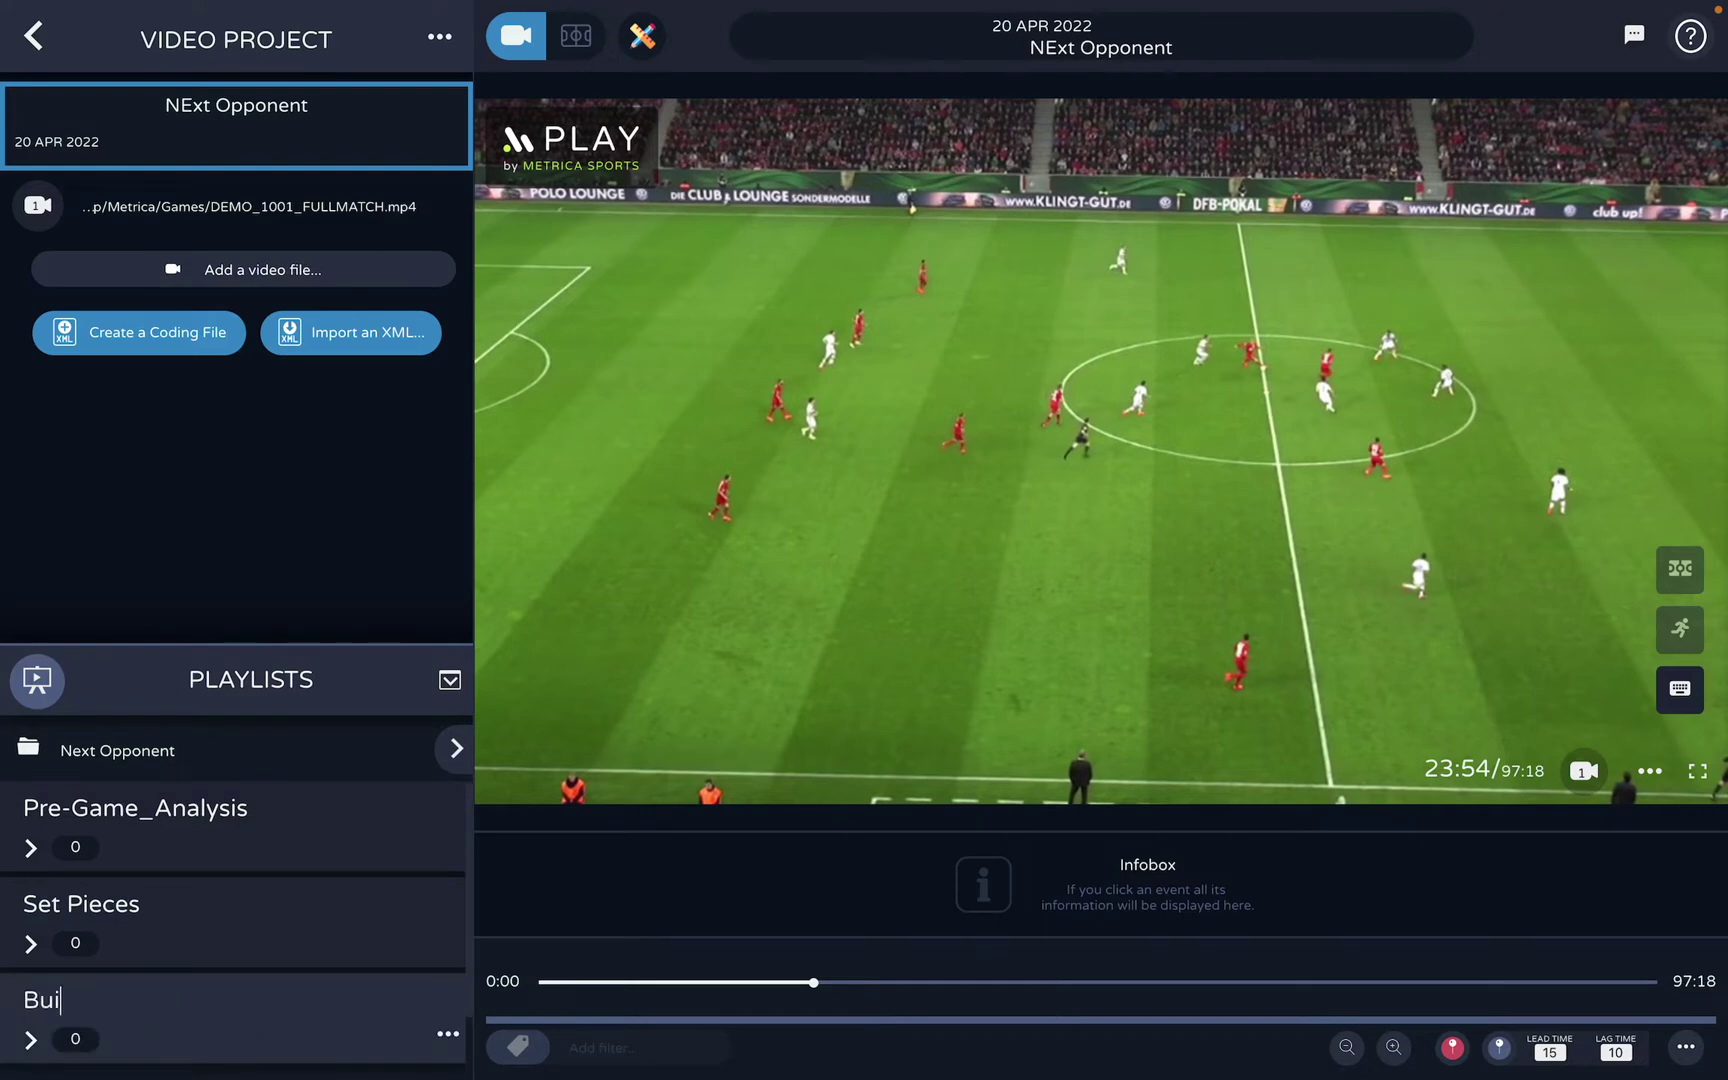
pyautogui.write('ld up plays')
pyautogui.press('Return')
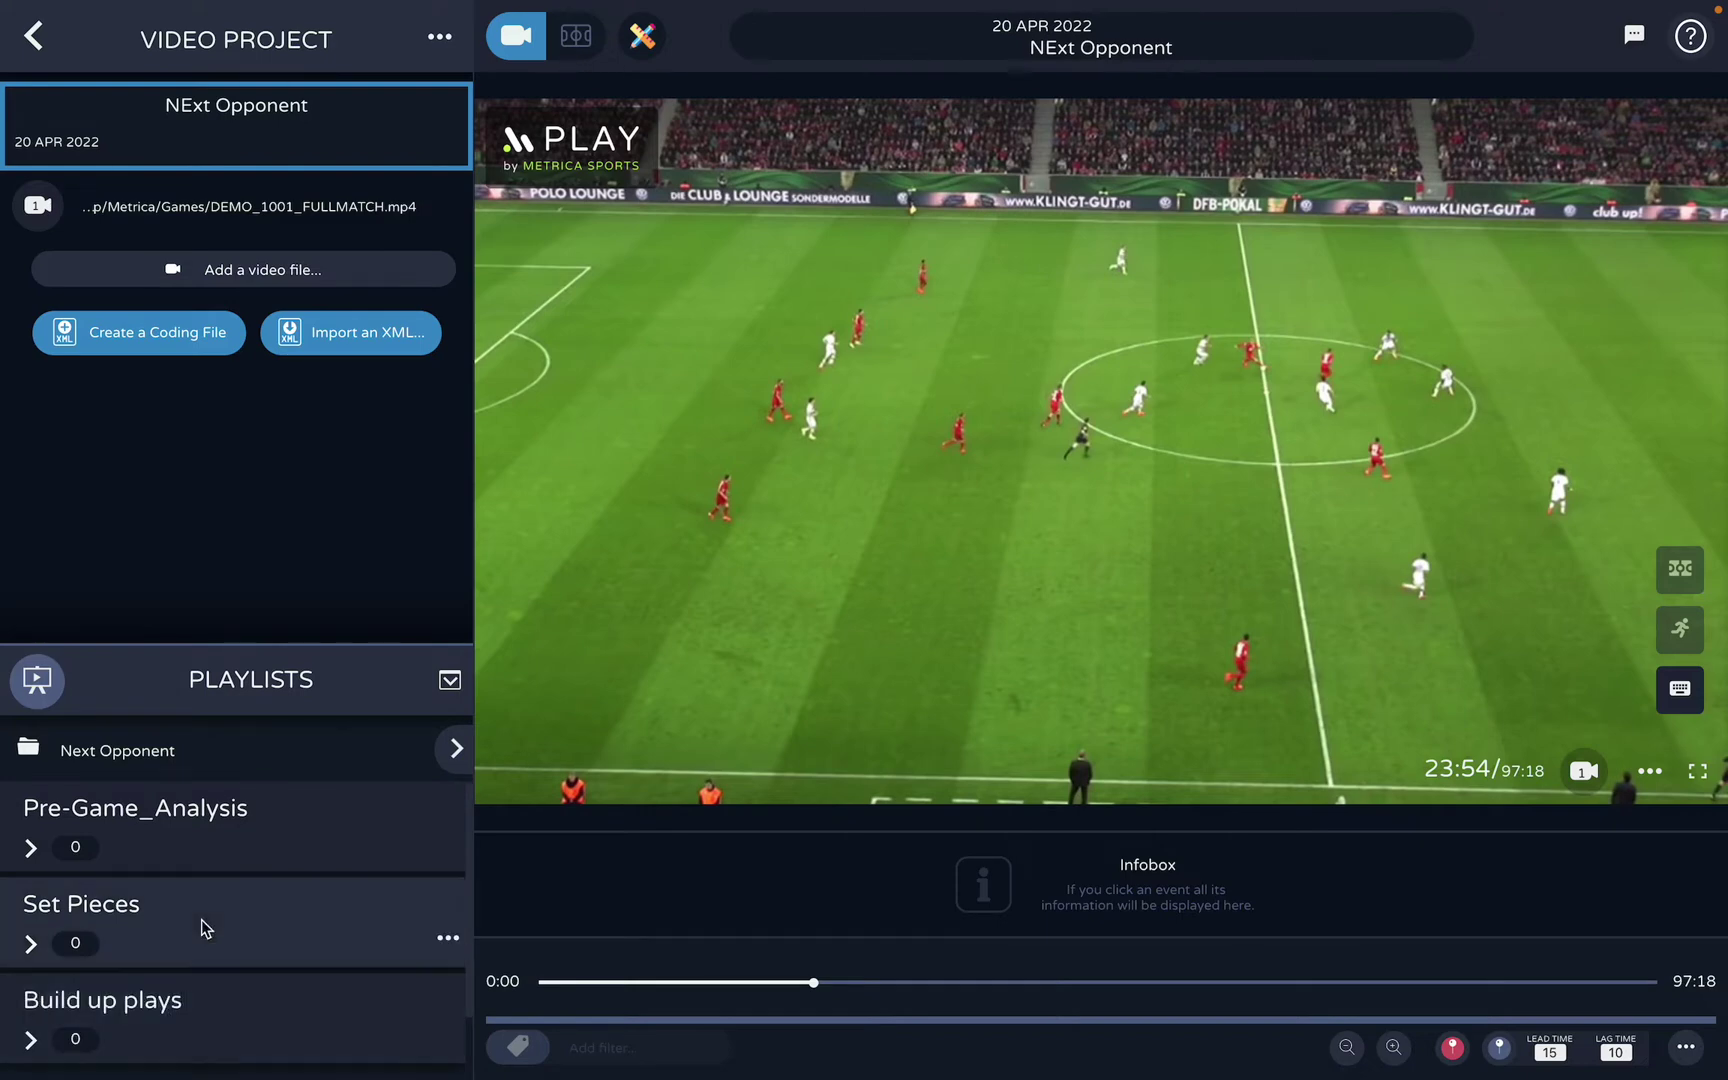
# Enlarge the Playlists area upward and make Pre-Game_Analysis the active playlist
pyautogui.click(304, 1021)
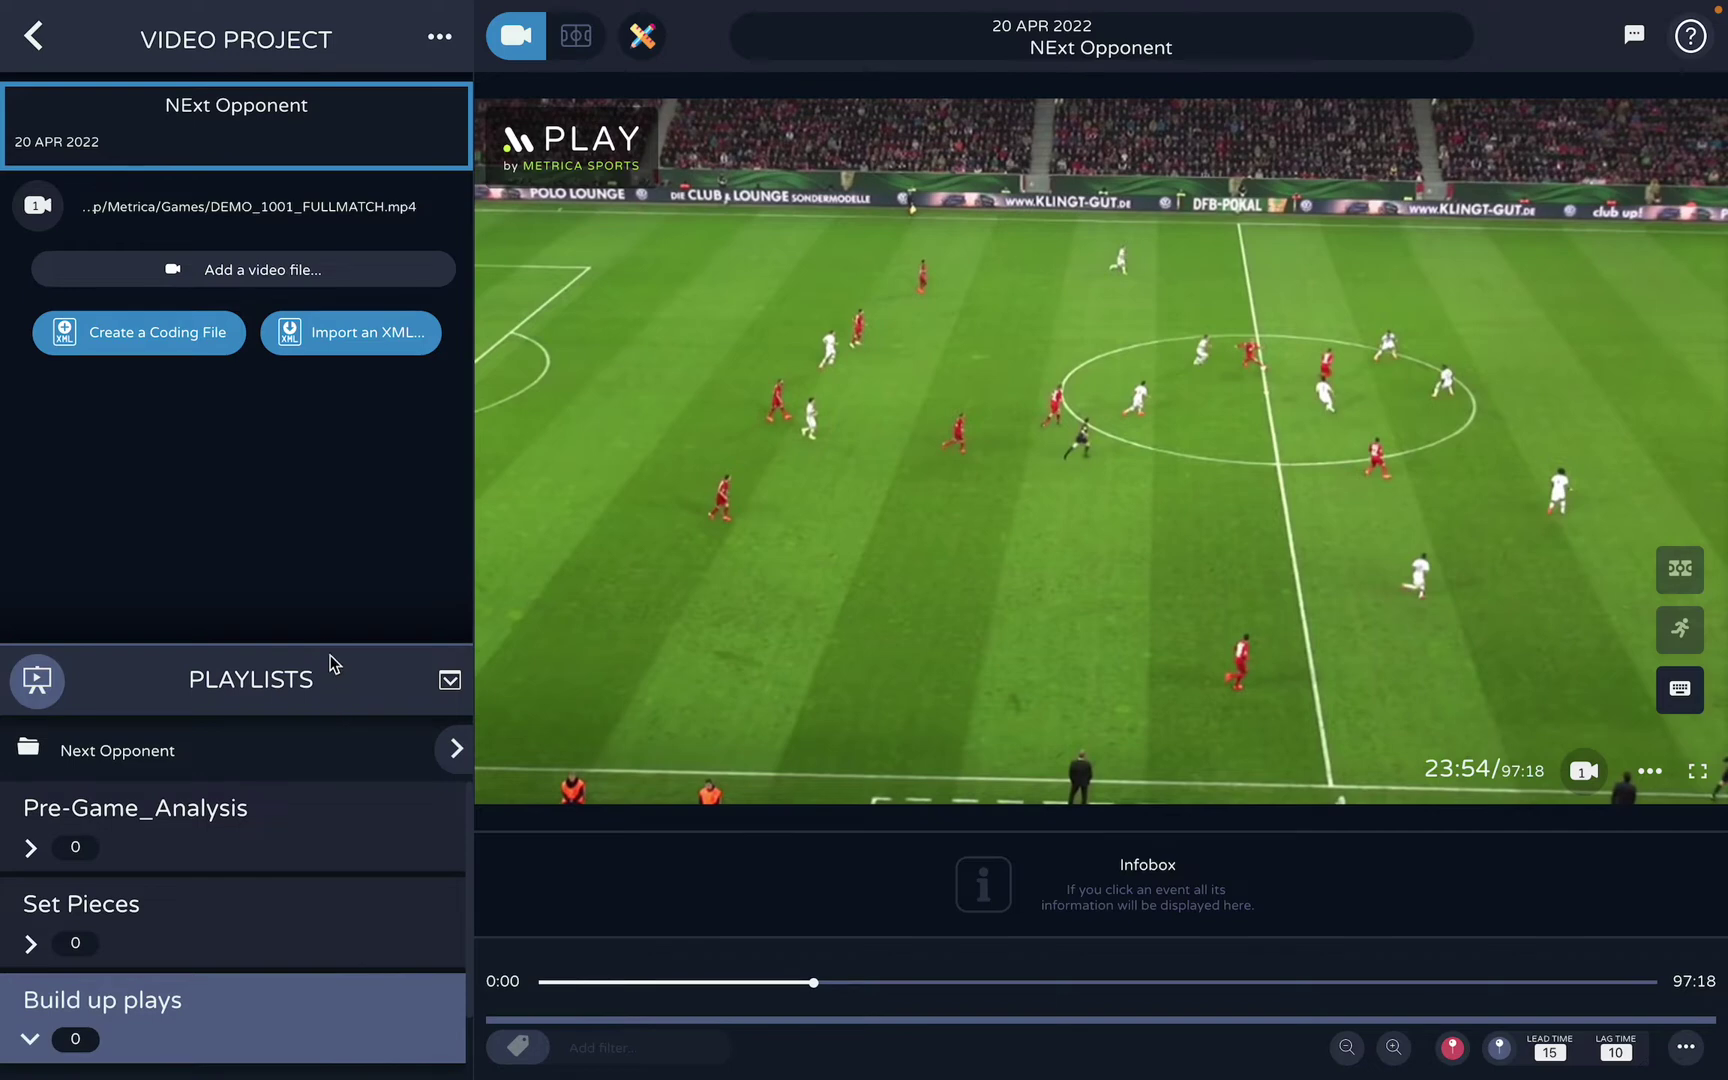
pyautogui.moveTo(330, 647); pyautogui.dragTo(352, 487)
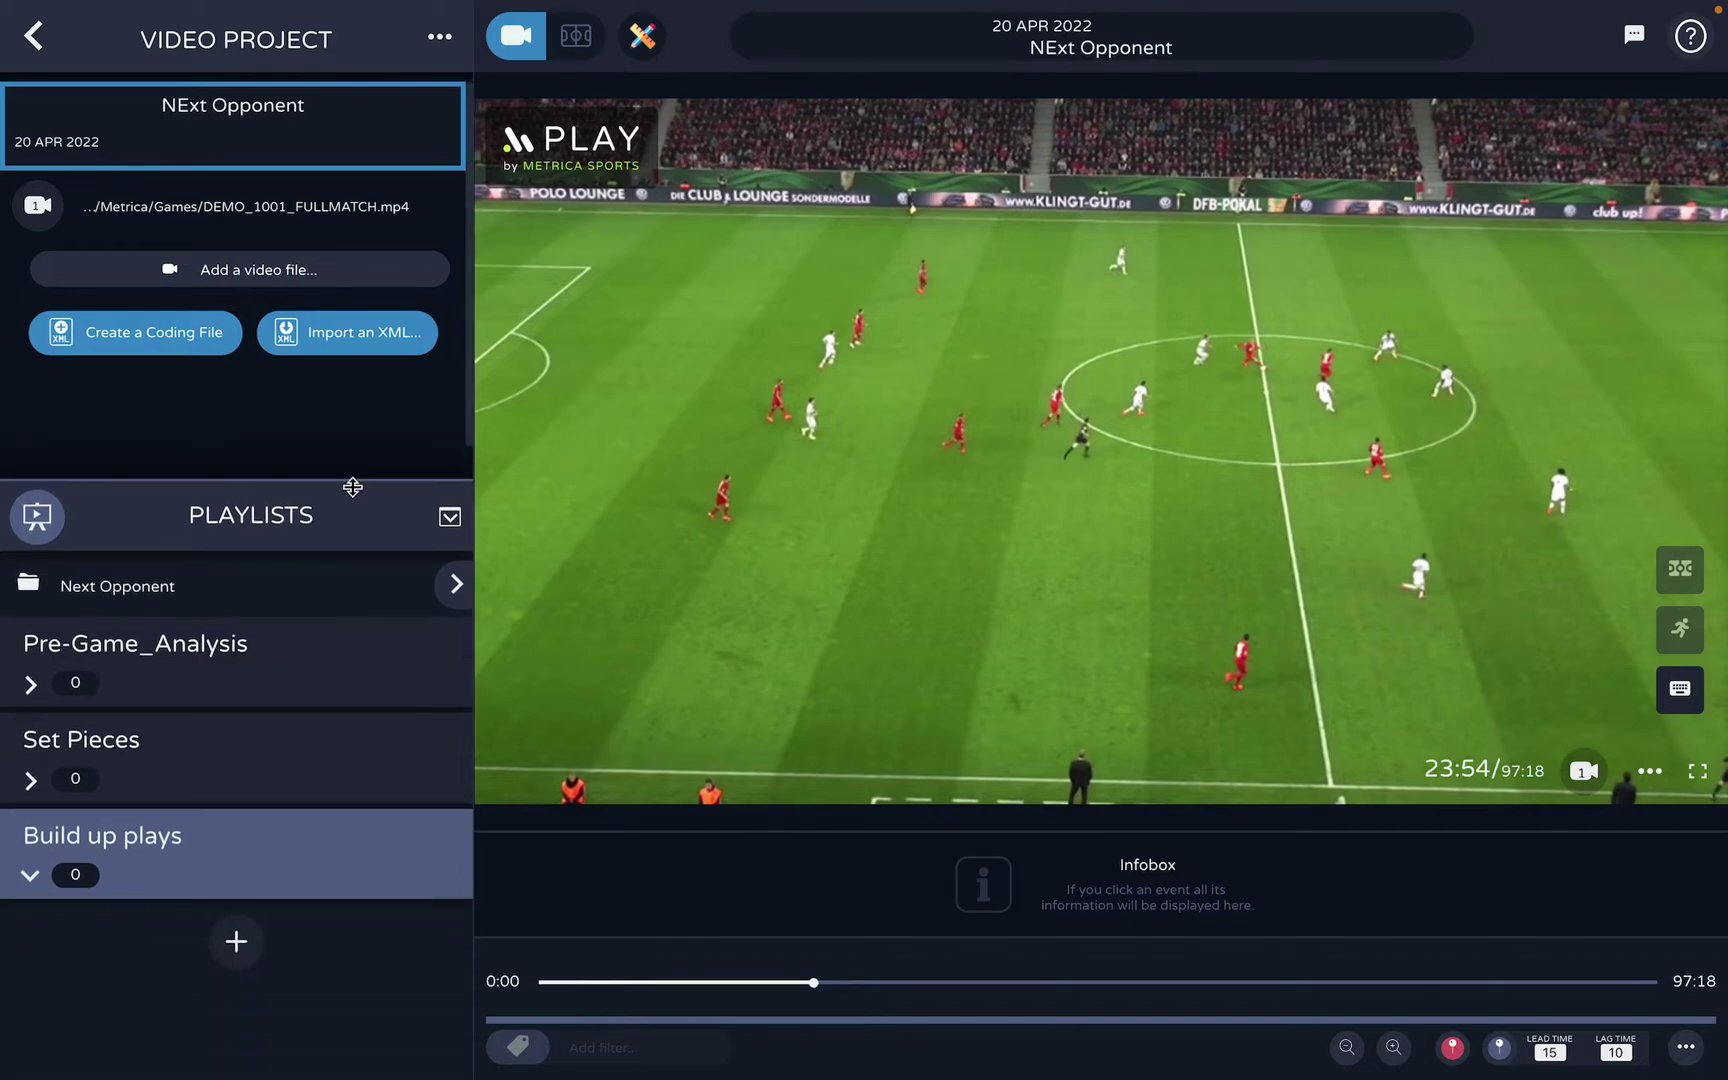
pyautogui.click(305, 688)
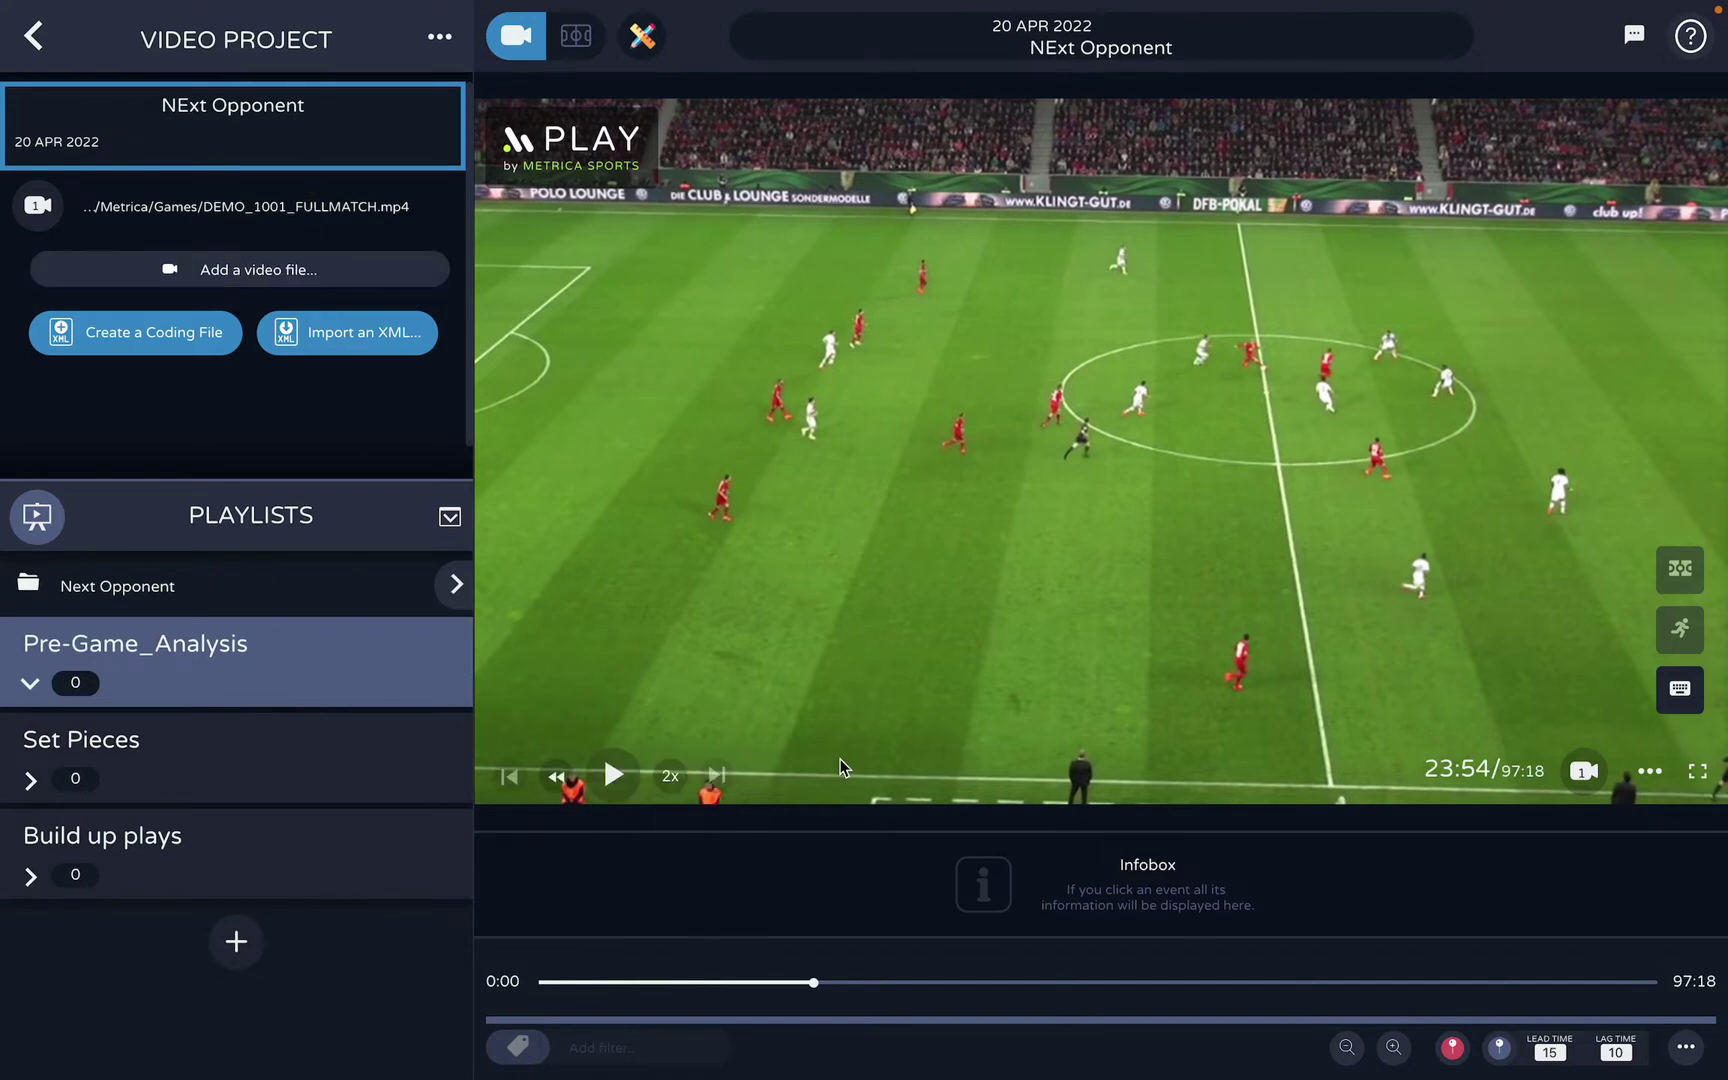
# Record a clip of the match from about 24:08 to 24:37 into the Pre-Game_Analysis playlist
pyautogui.click(1158, 504)
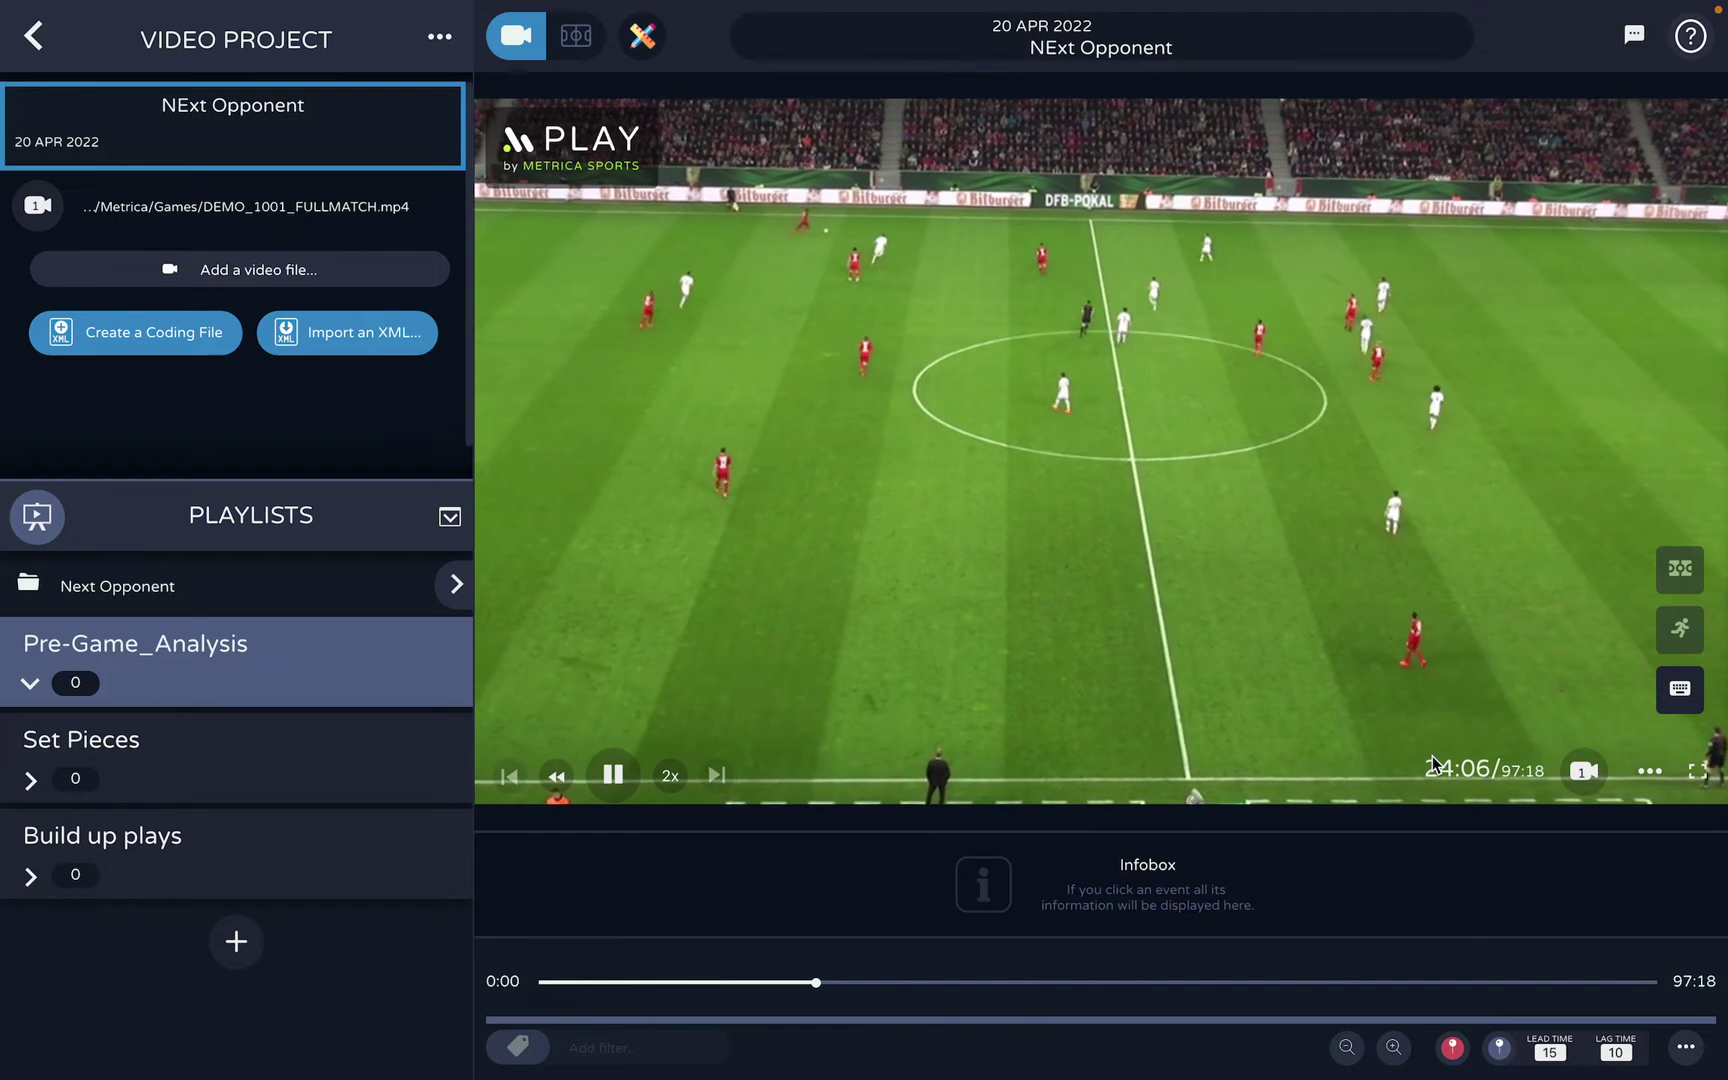
pyautogui.press('space')
pyautogui.press('r')
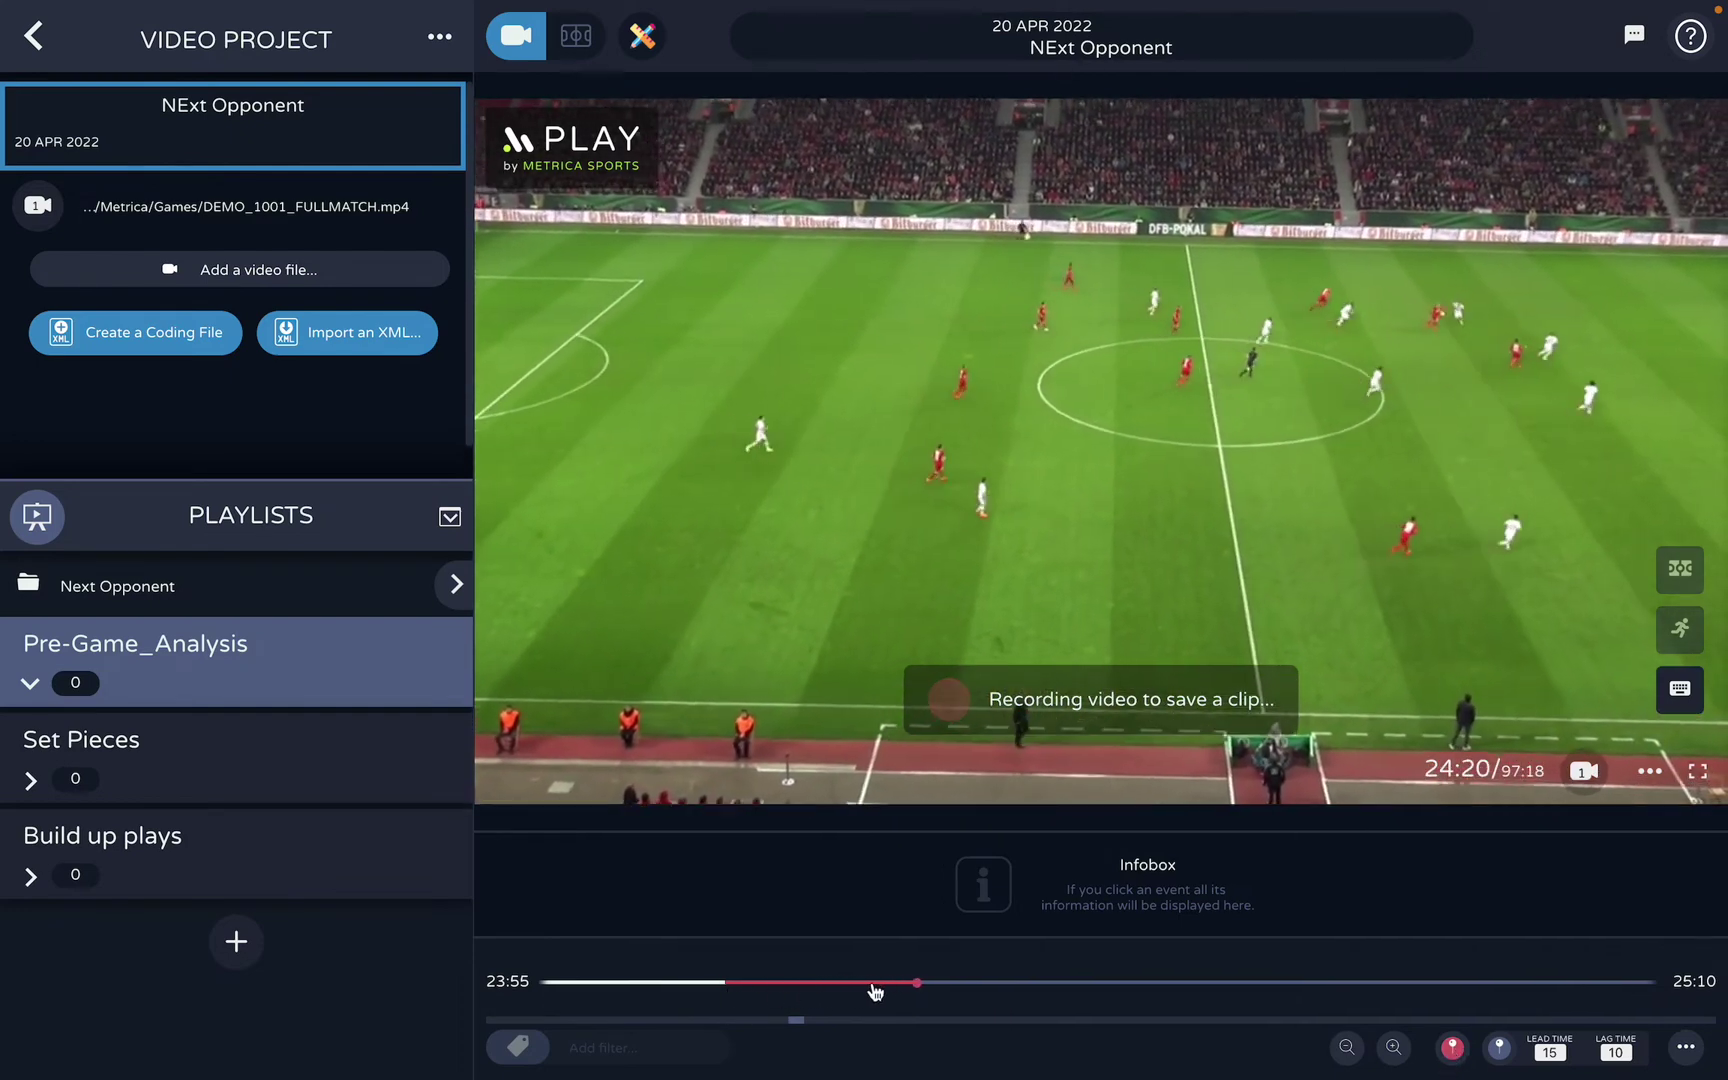
pyautogui.click(1282, 983)
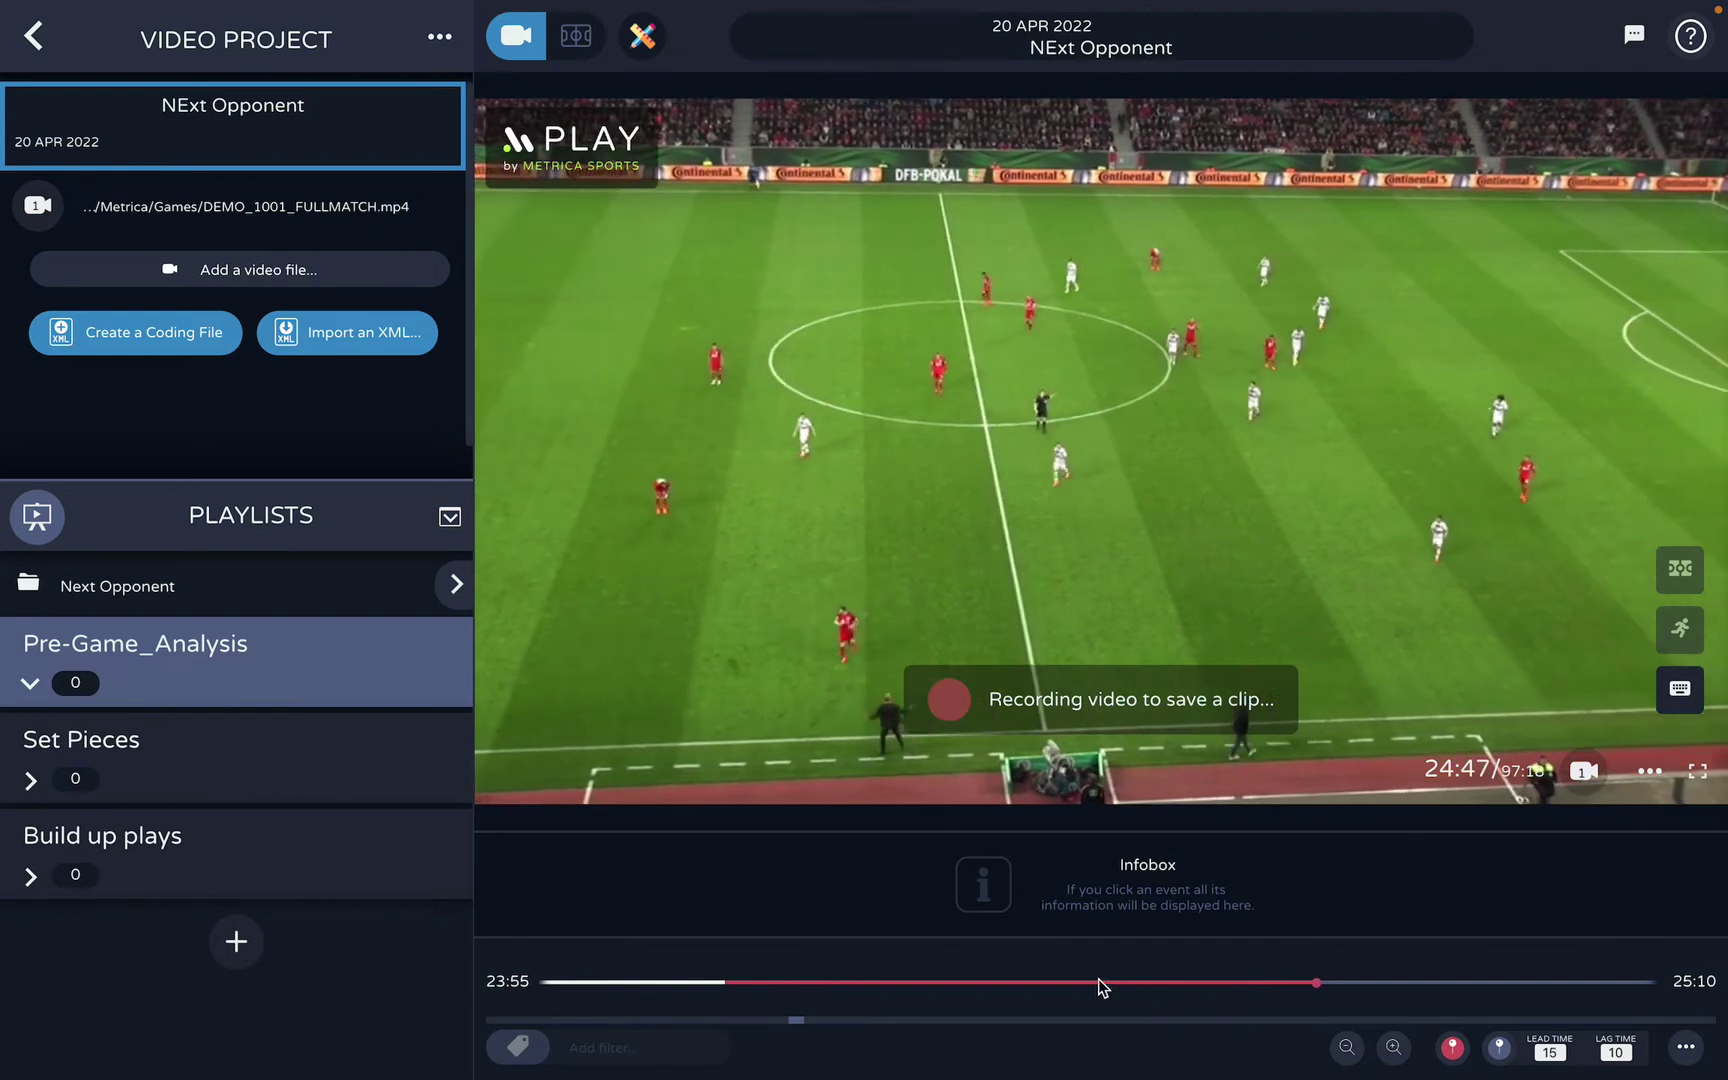
pyautogui.click(1098, 983)
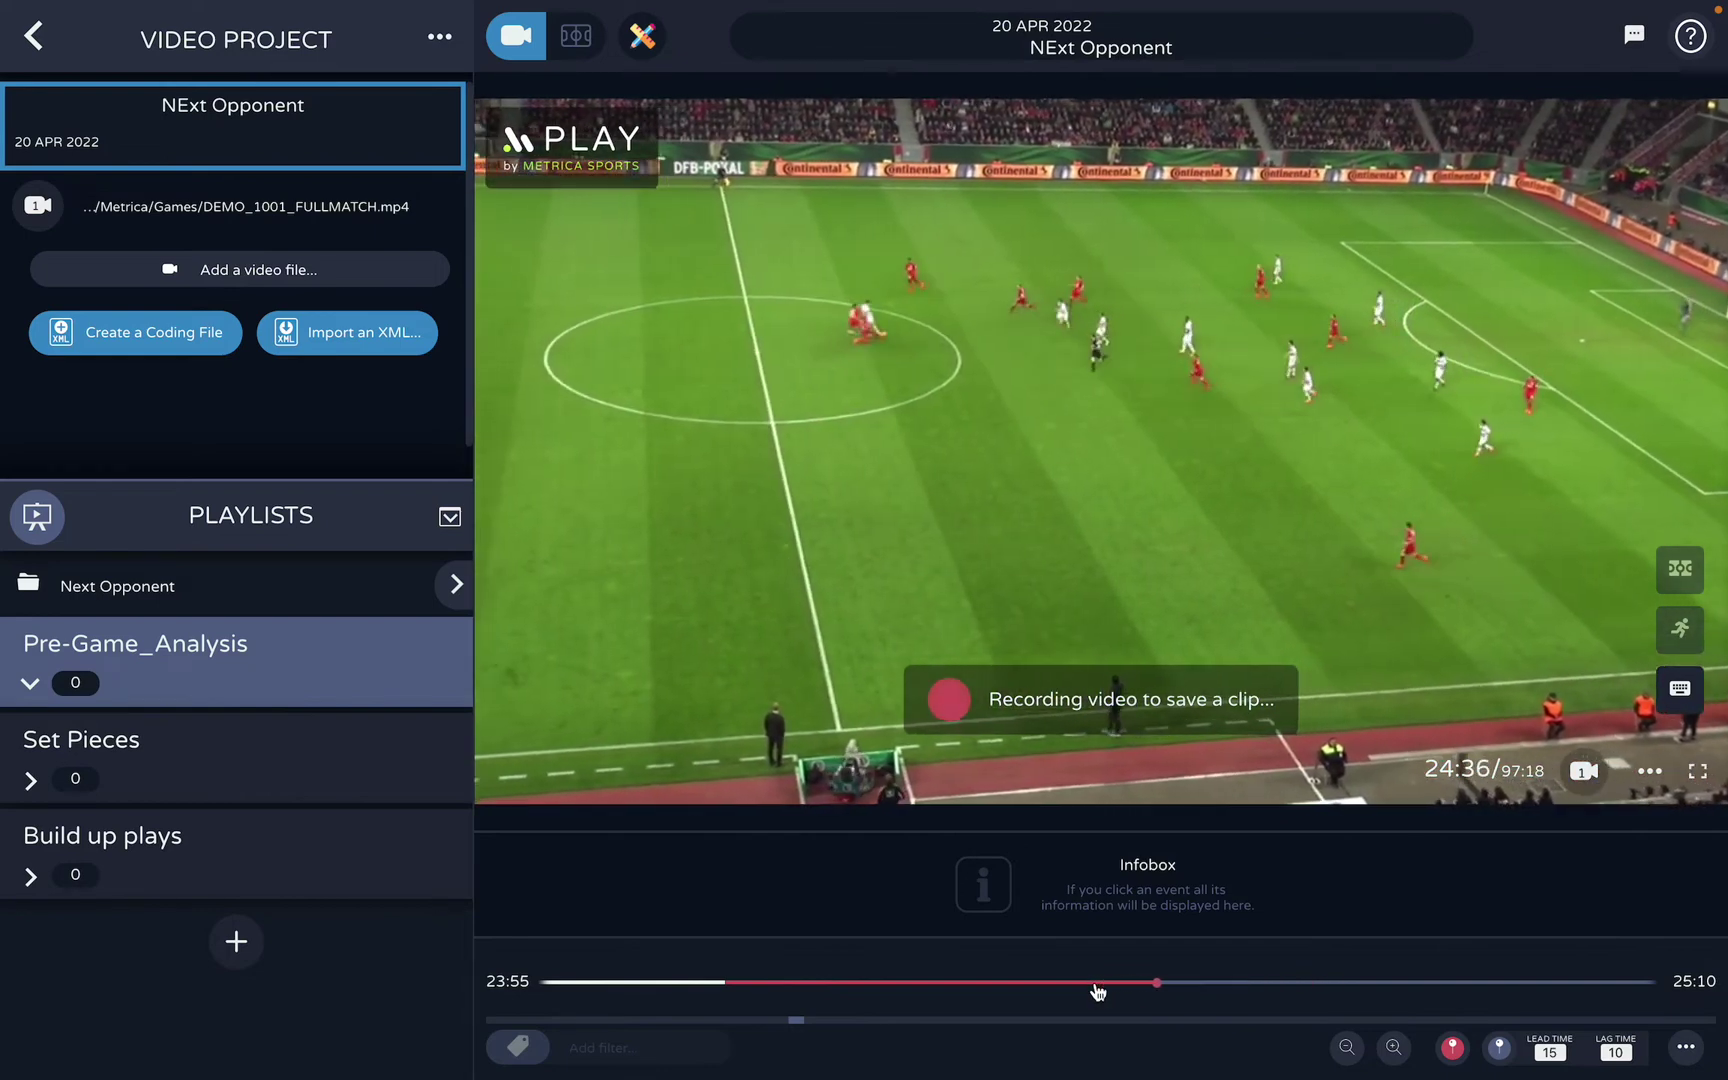
pyautogui.press('r')
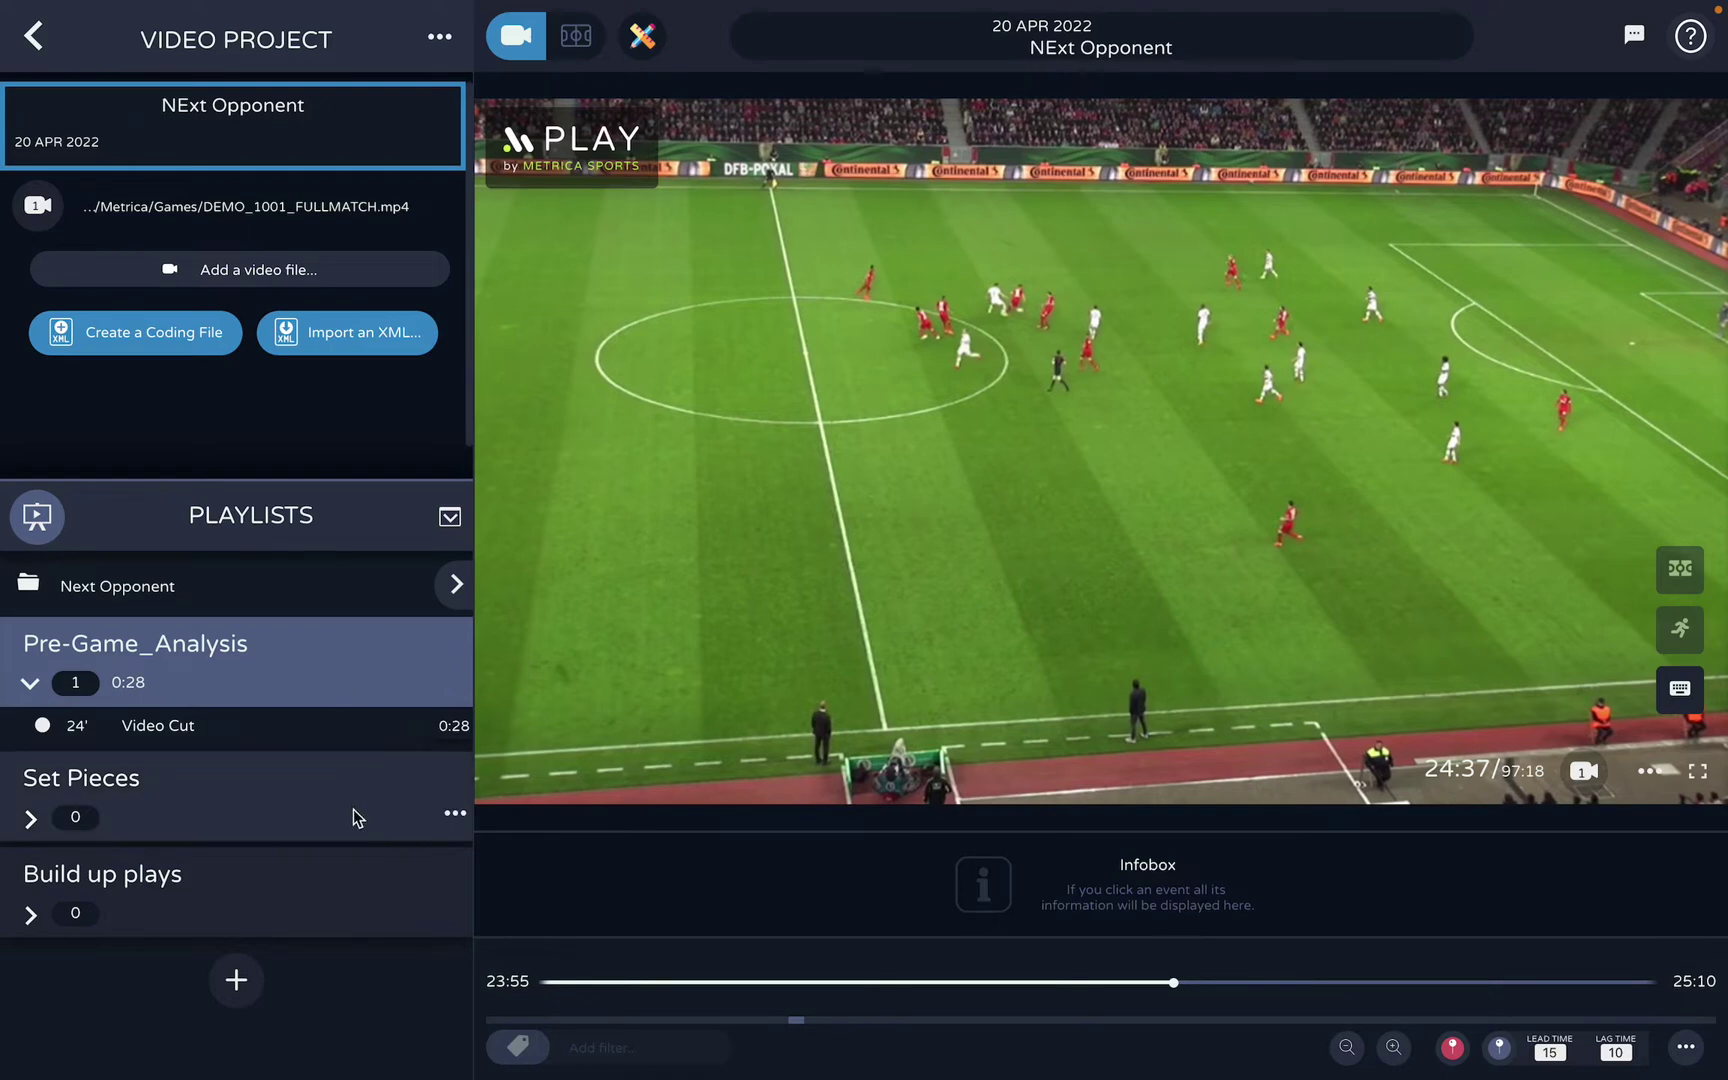
# Make Set Pieces the active playlist and record a clip of the match from about 24:39 to 24:51 into it
pyautogui.click(352, 812)
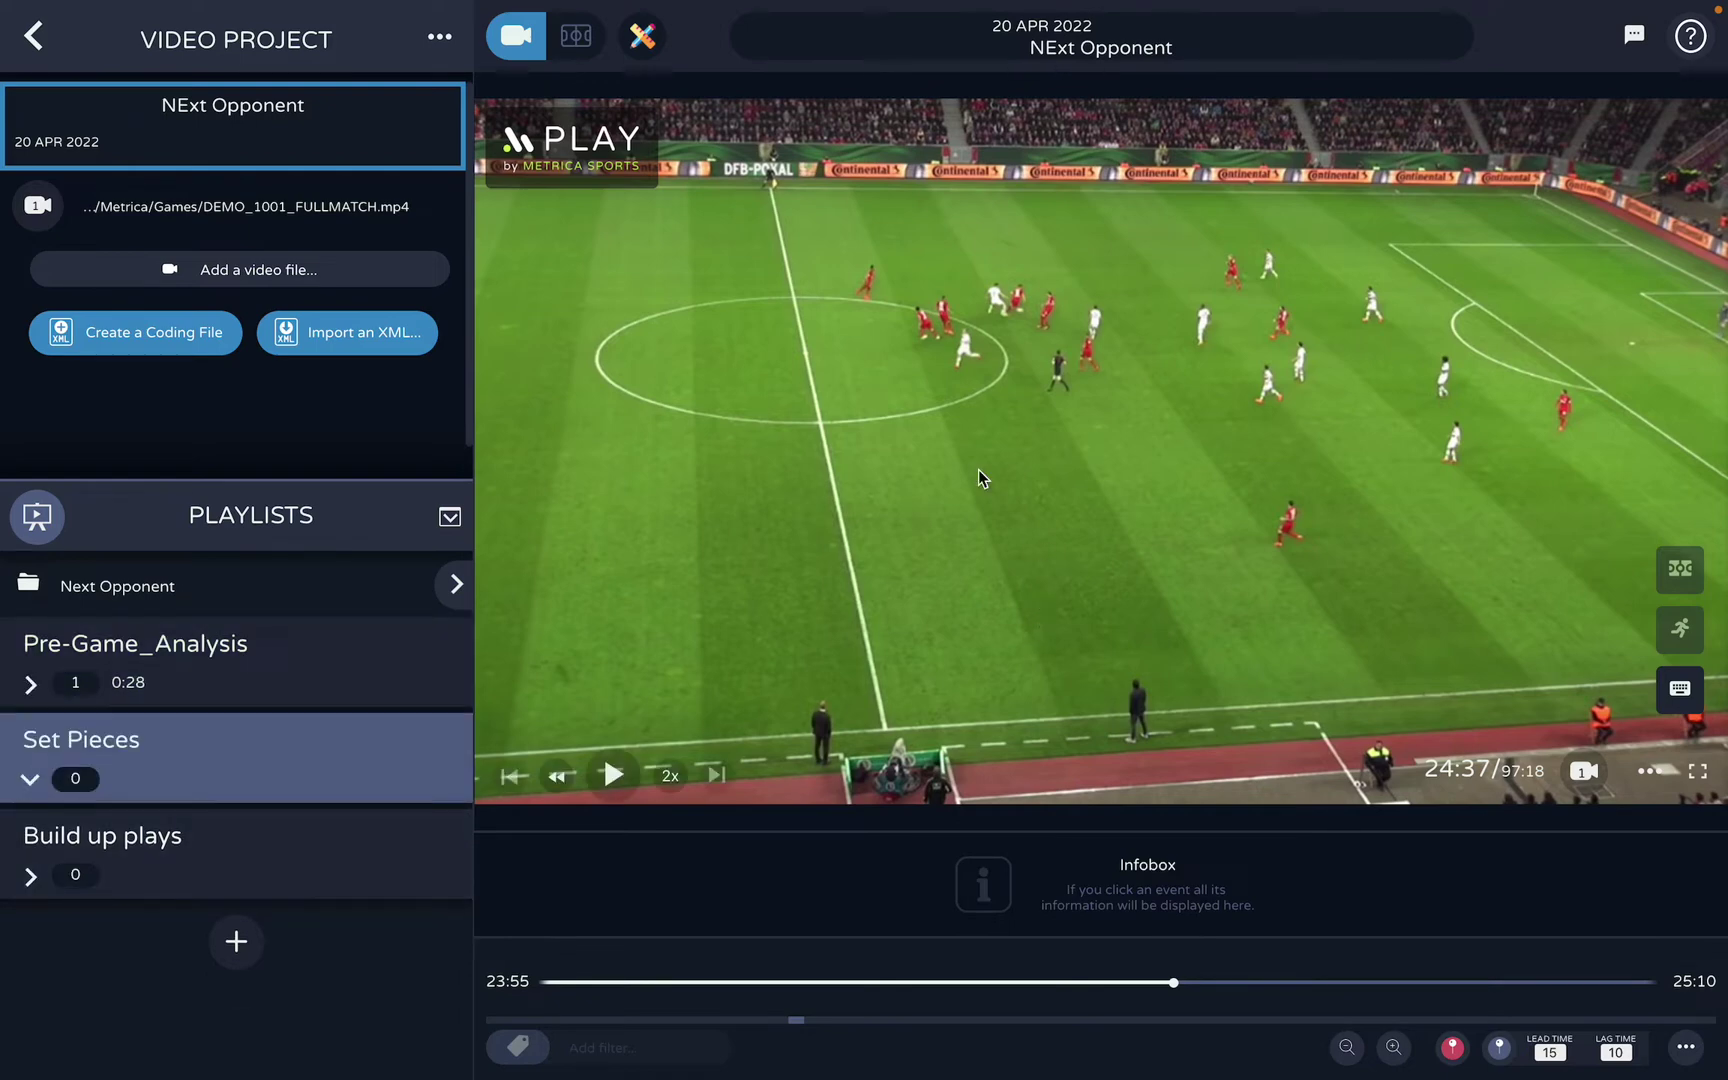
pyautogui.click(969, 630)
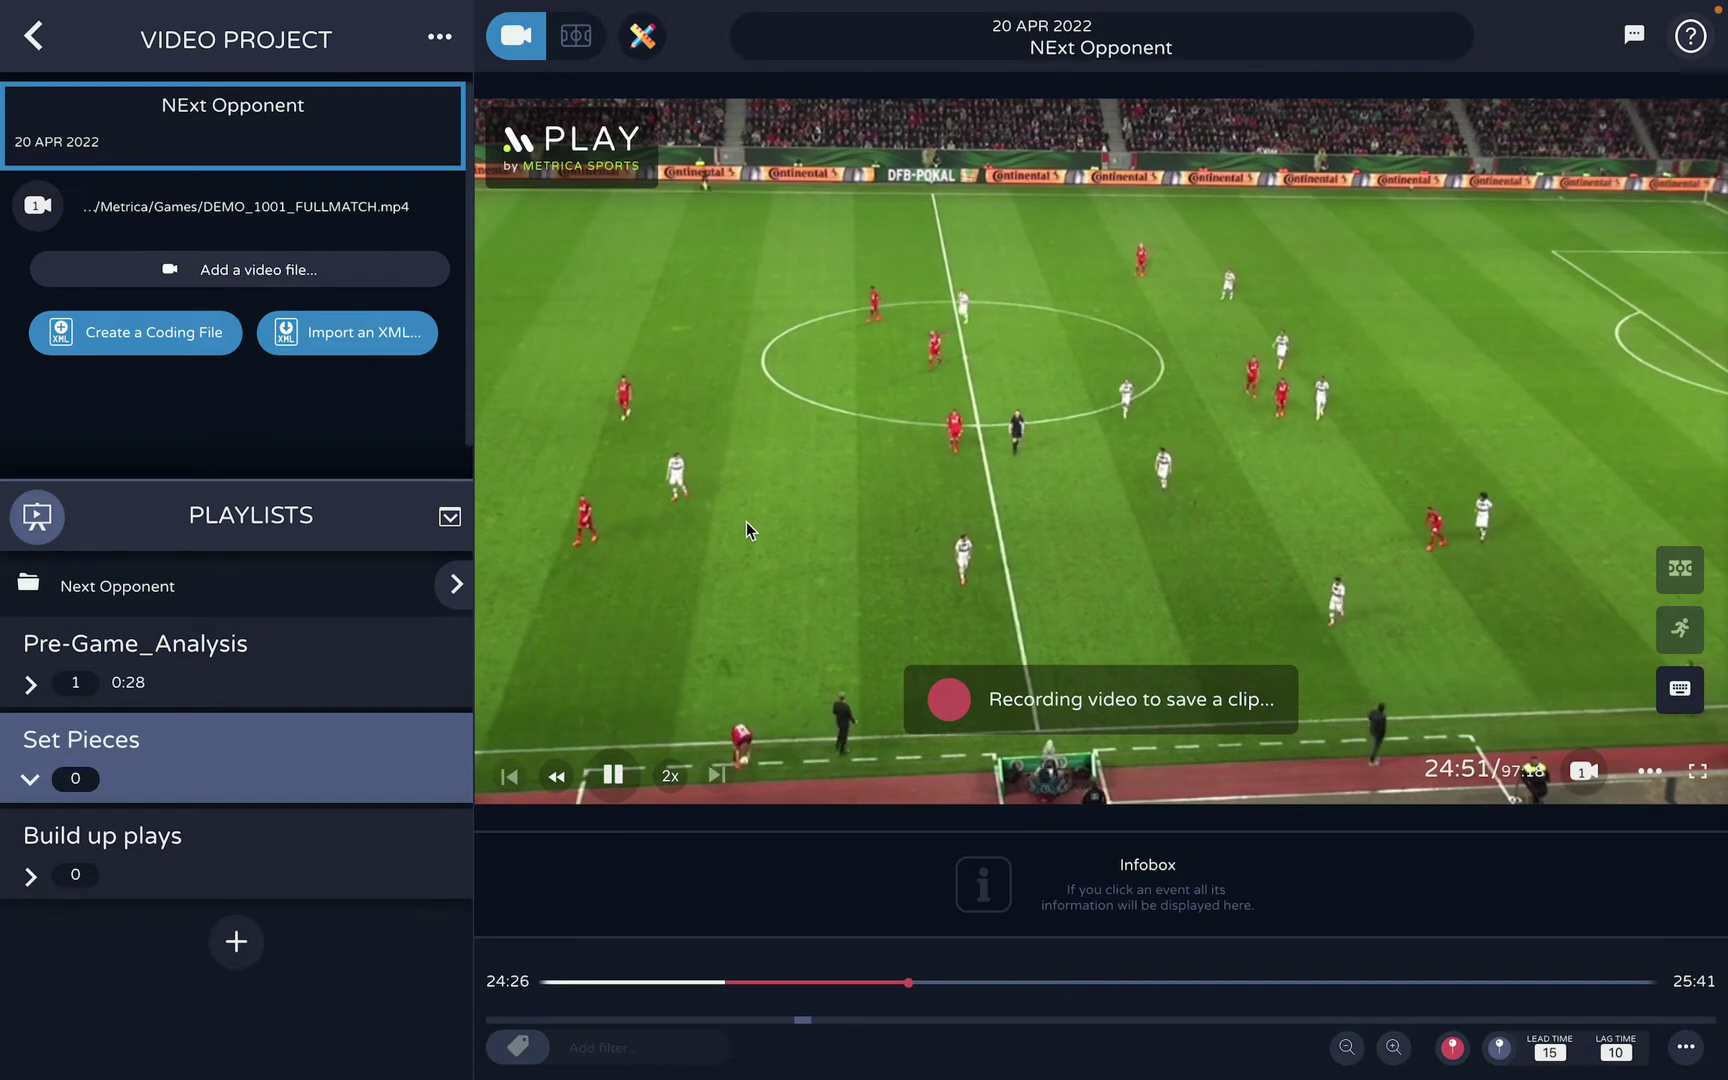
pyautogui.click(747, 521)
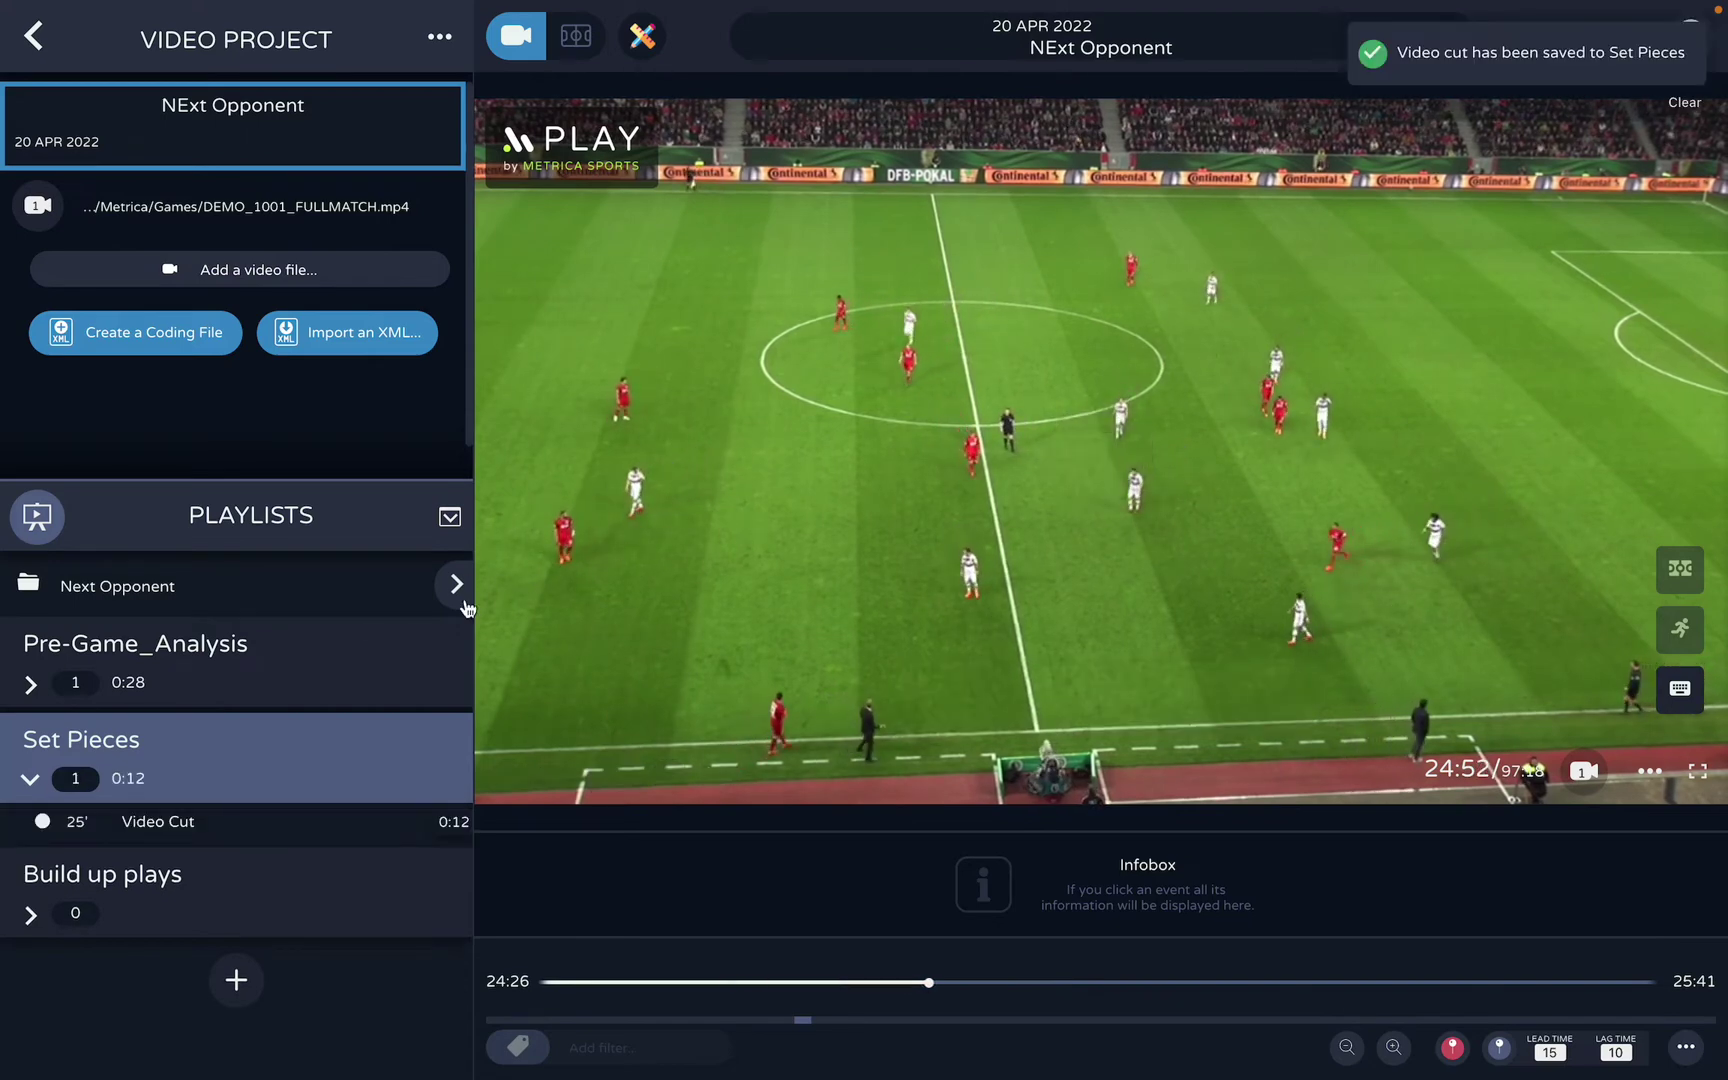
pyautogui.moveTo(343, 825)
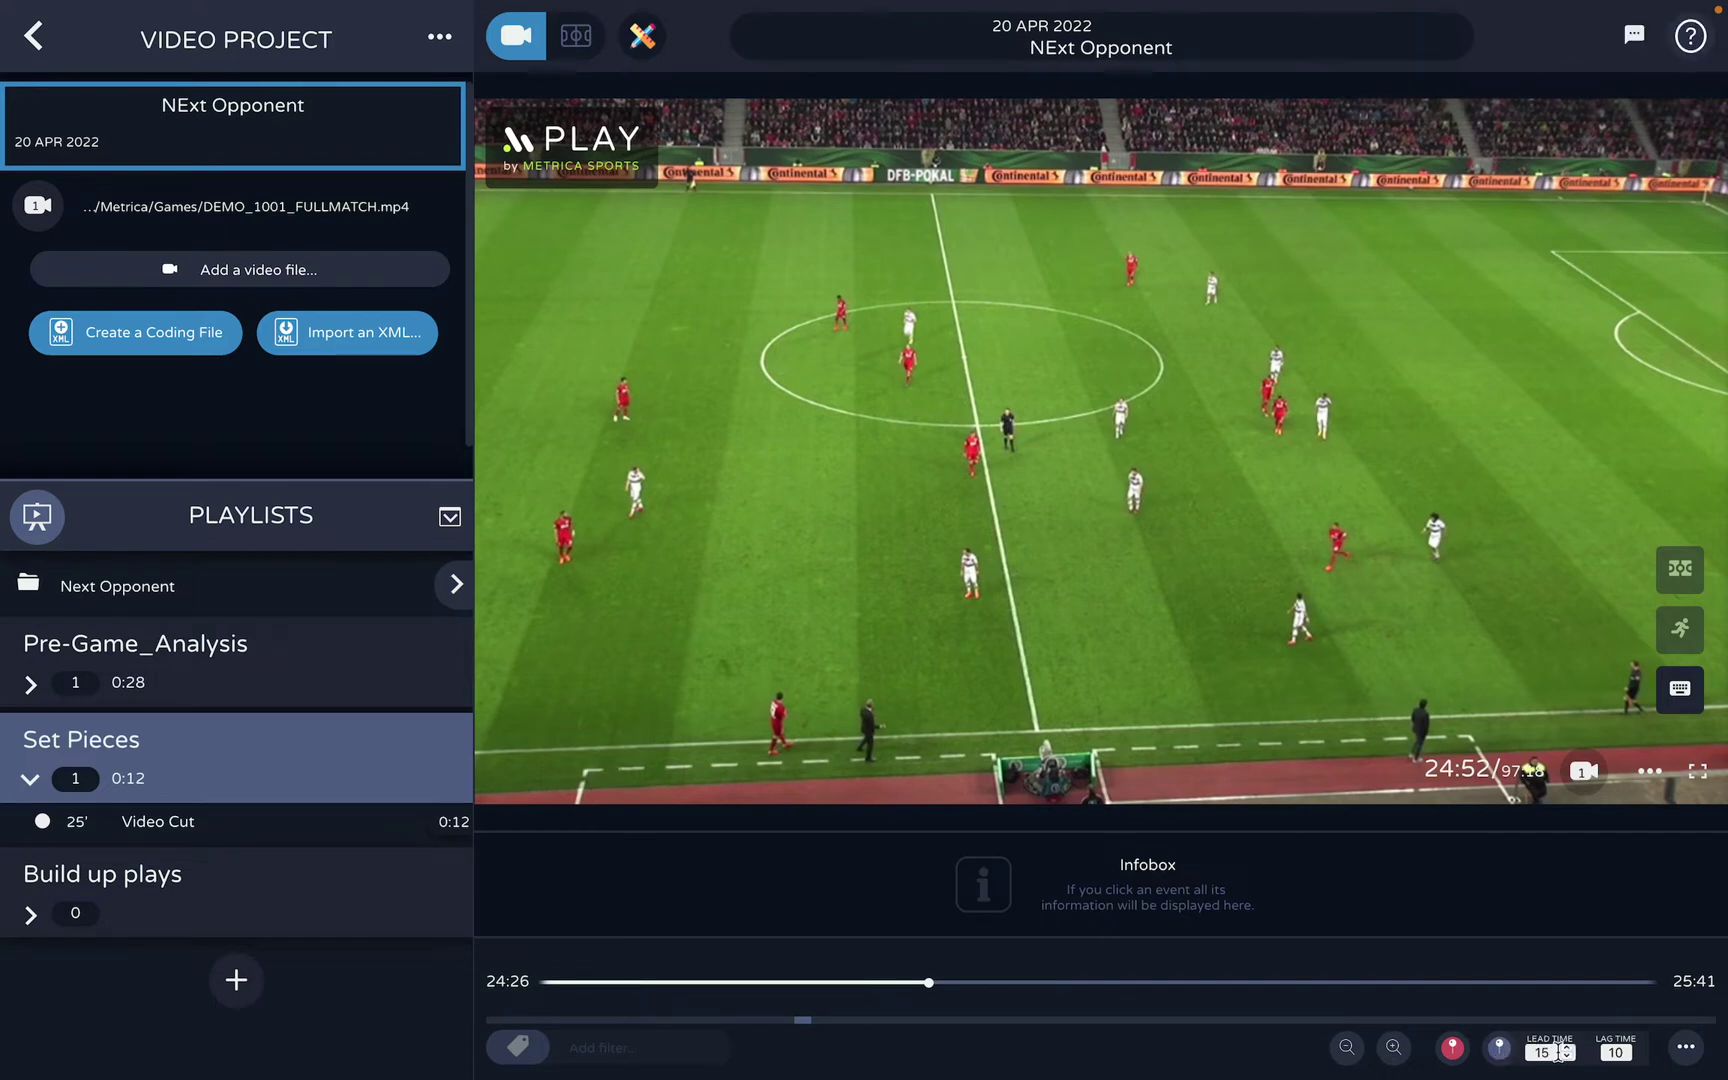
# With a lead time of 15, set the lag time to 0 and save an automatic clip at 24:52 to the Set Pieces playlist
pyautogui.moveTo(1545, 1052); pyautogui.dragTo(1531, 1055)
pyautogui.click(1620, 1057)
pyautogui.moveTo(1397, 733)
pyautogui.click(1500, 1047)
pyautogui.moveTo(413, 875)
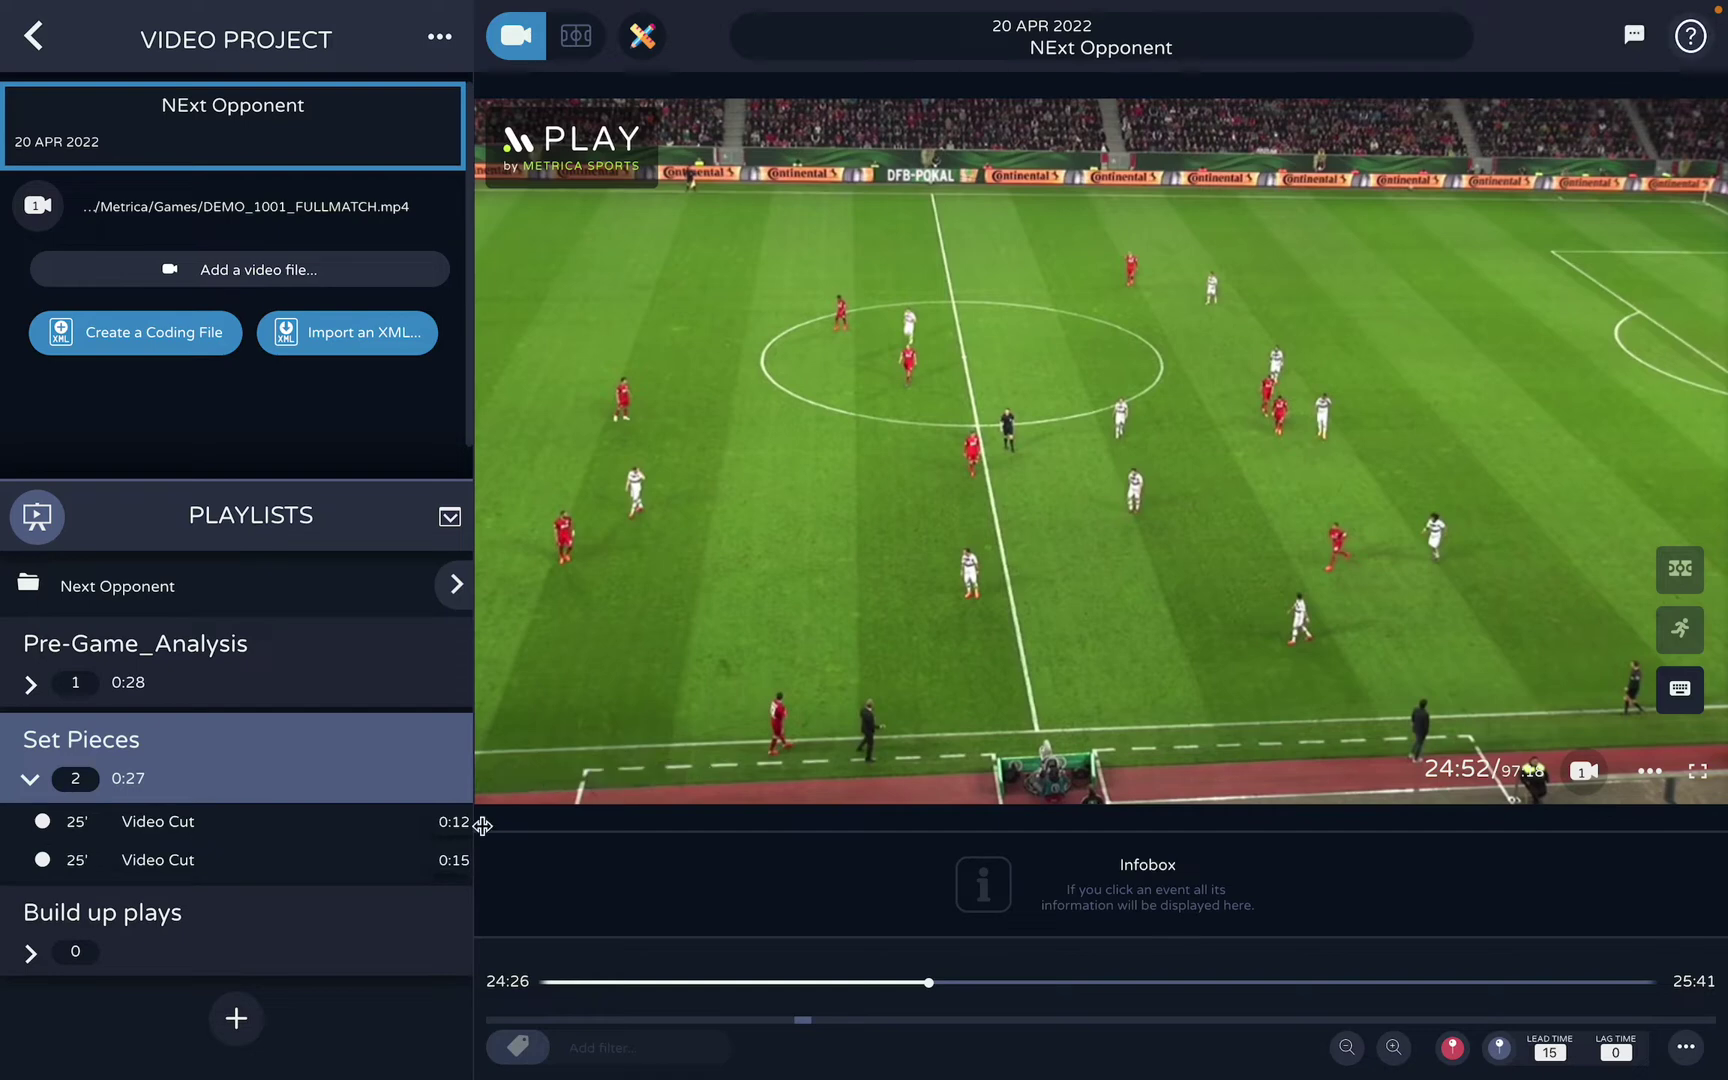
pyautogui.moveTo(404, 840)
pyautogui.moveTo(736, 607)
pyautogui.moveTo(948, 474)
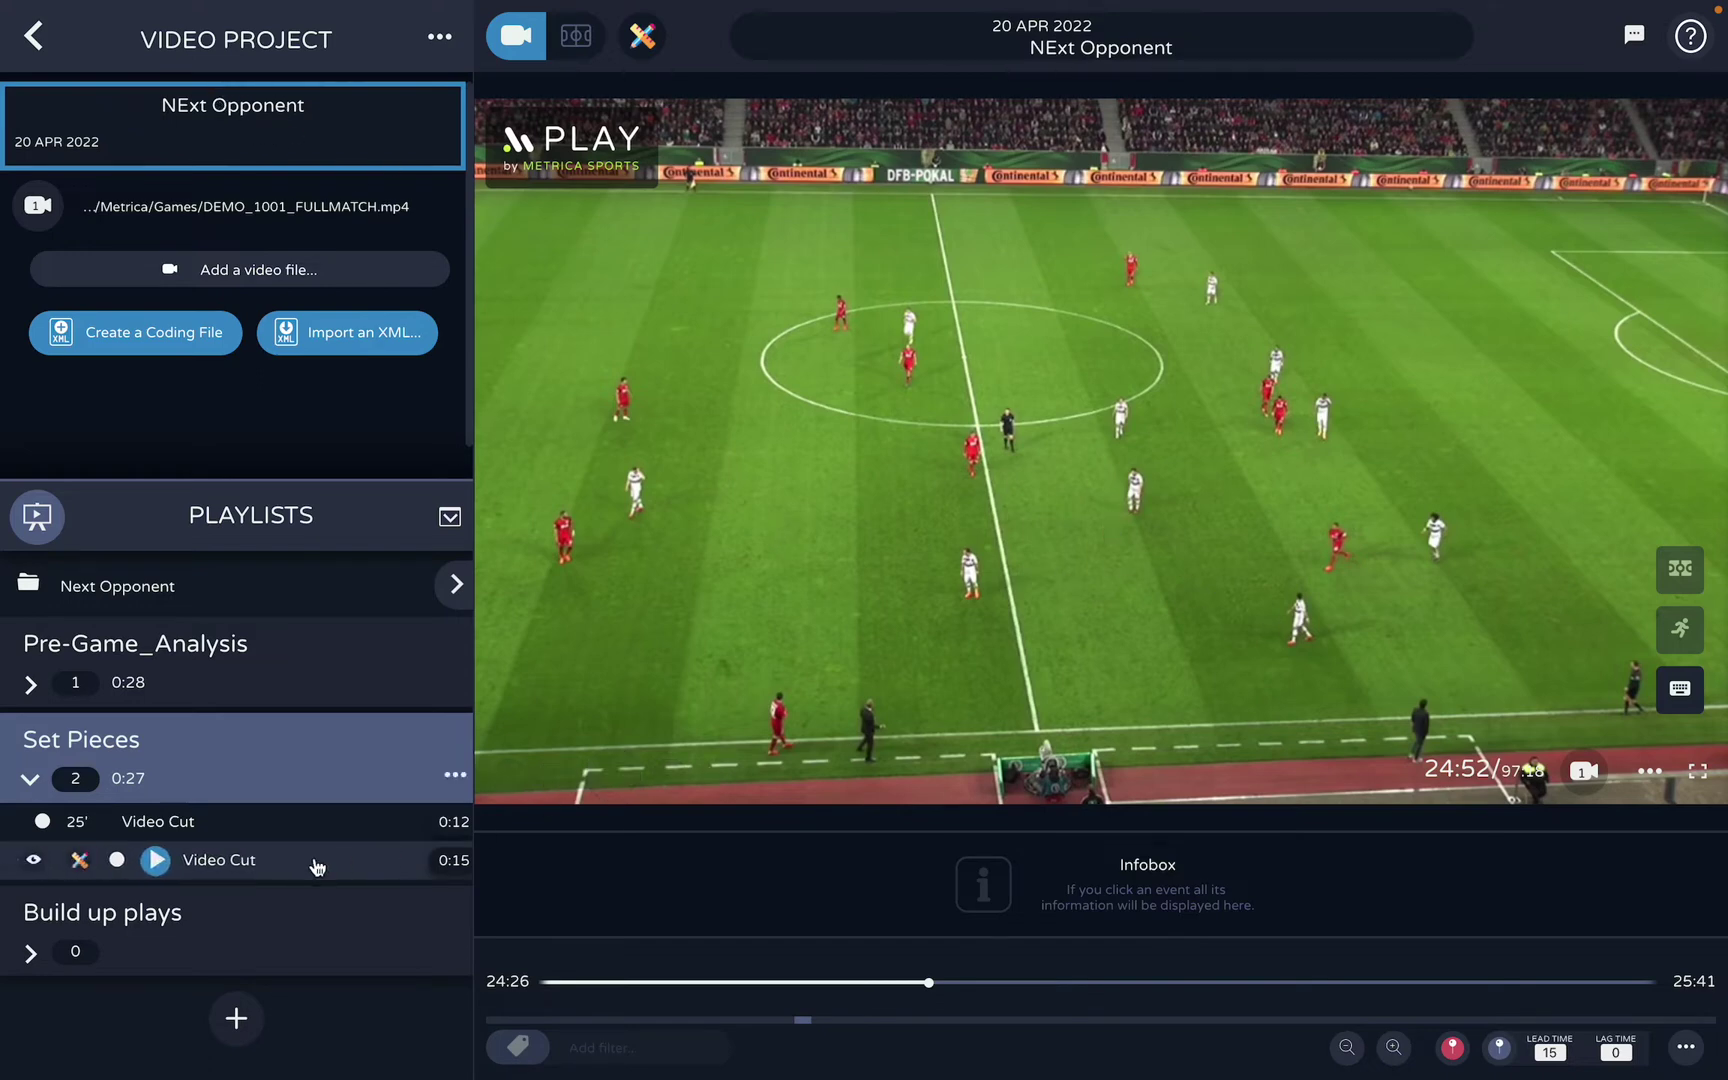
# Add all five video files from the Desktop's vids folder as clips in the Build up plays playlist
pyautogui.click(320, 962)
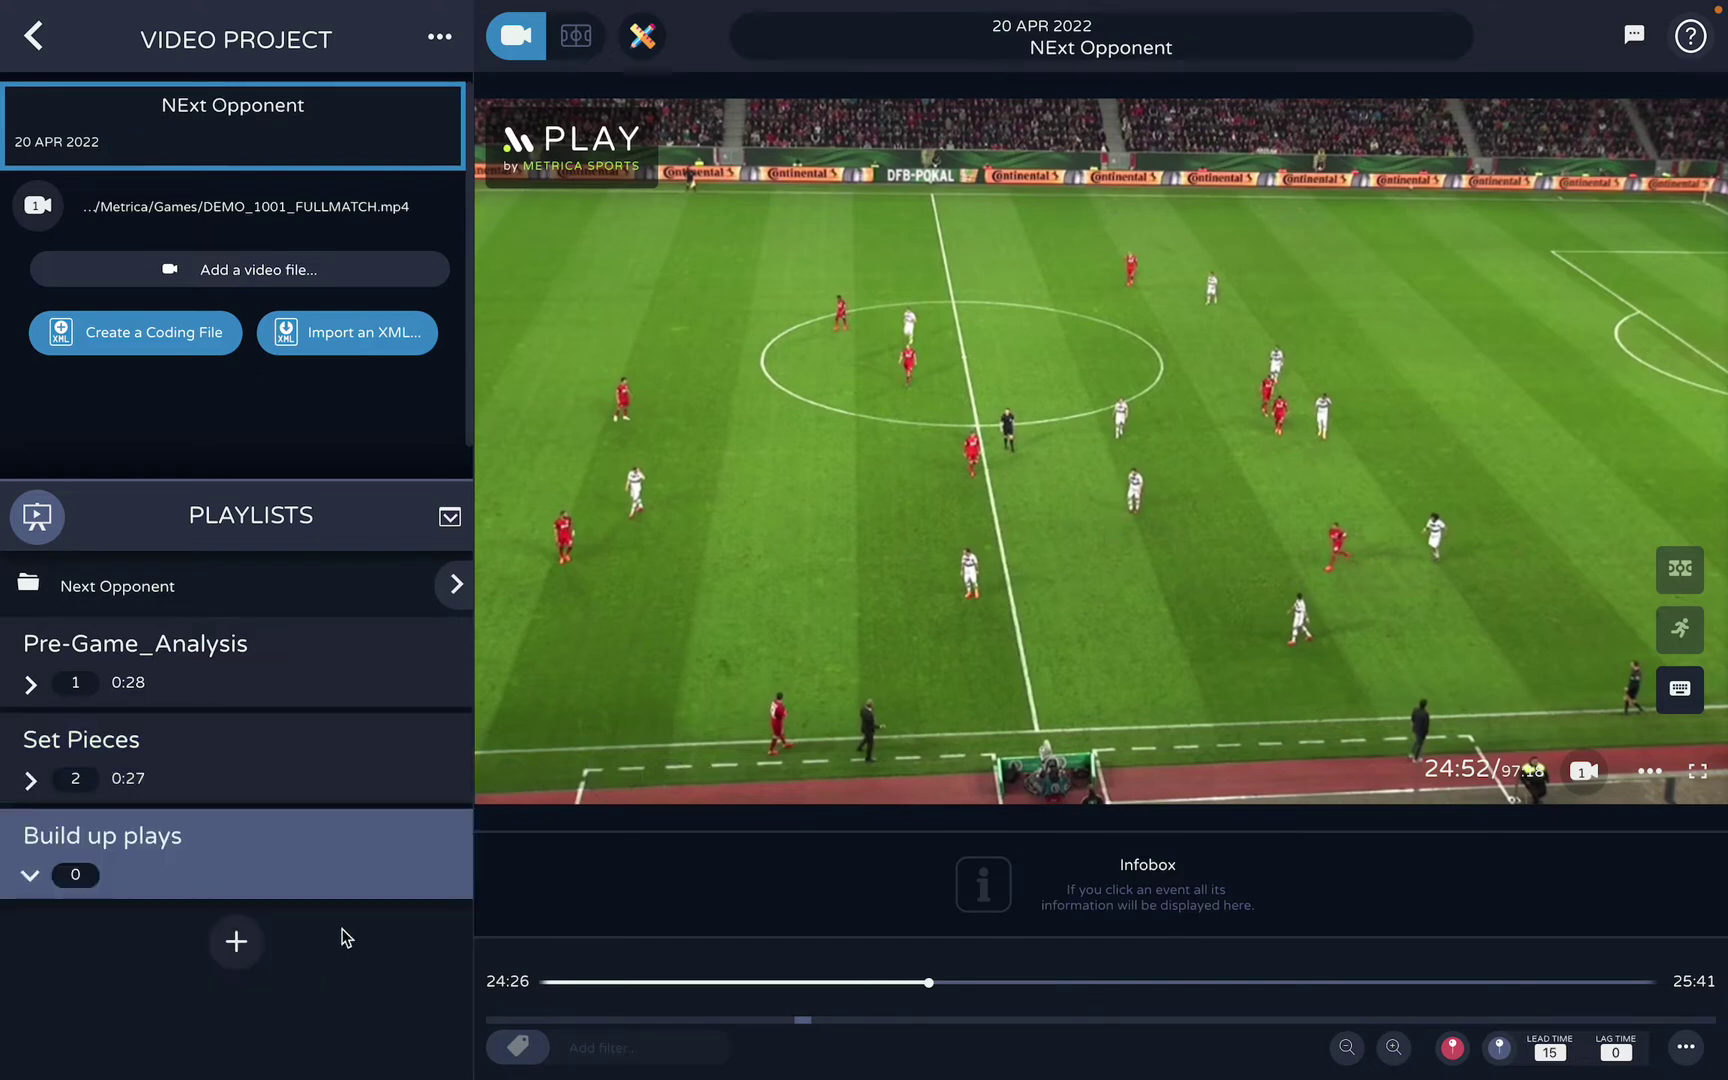
pyautogui.click(456, 873)
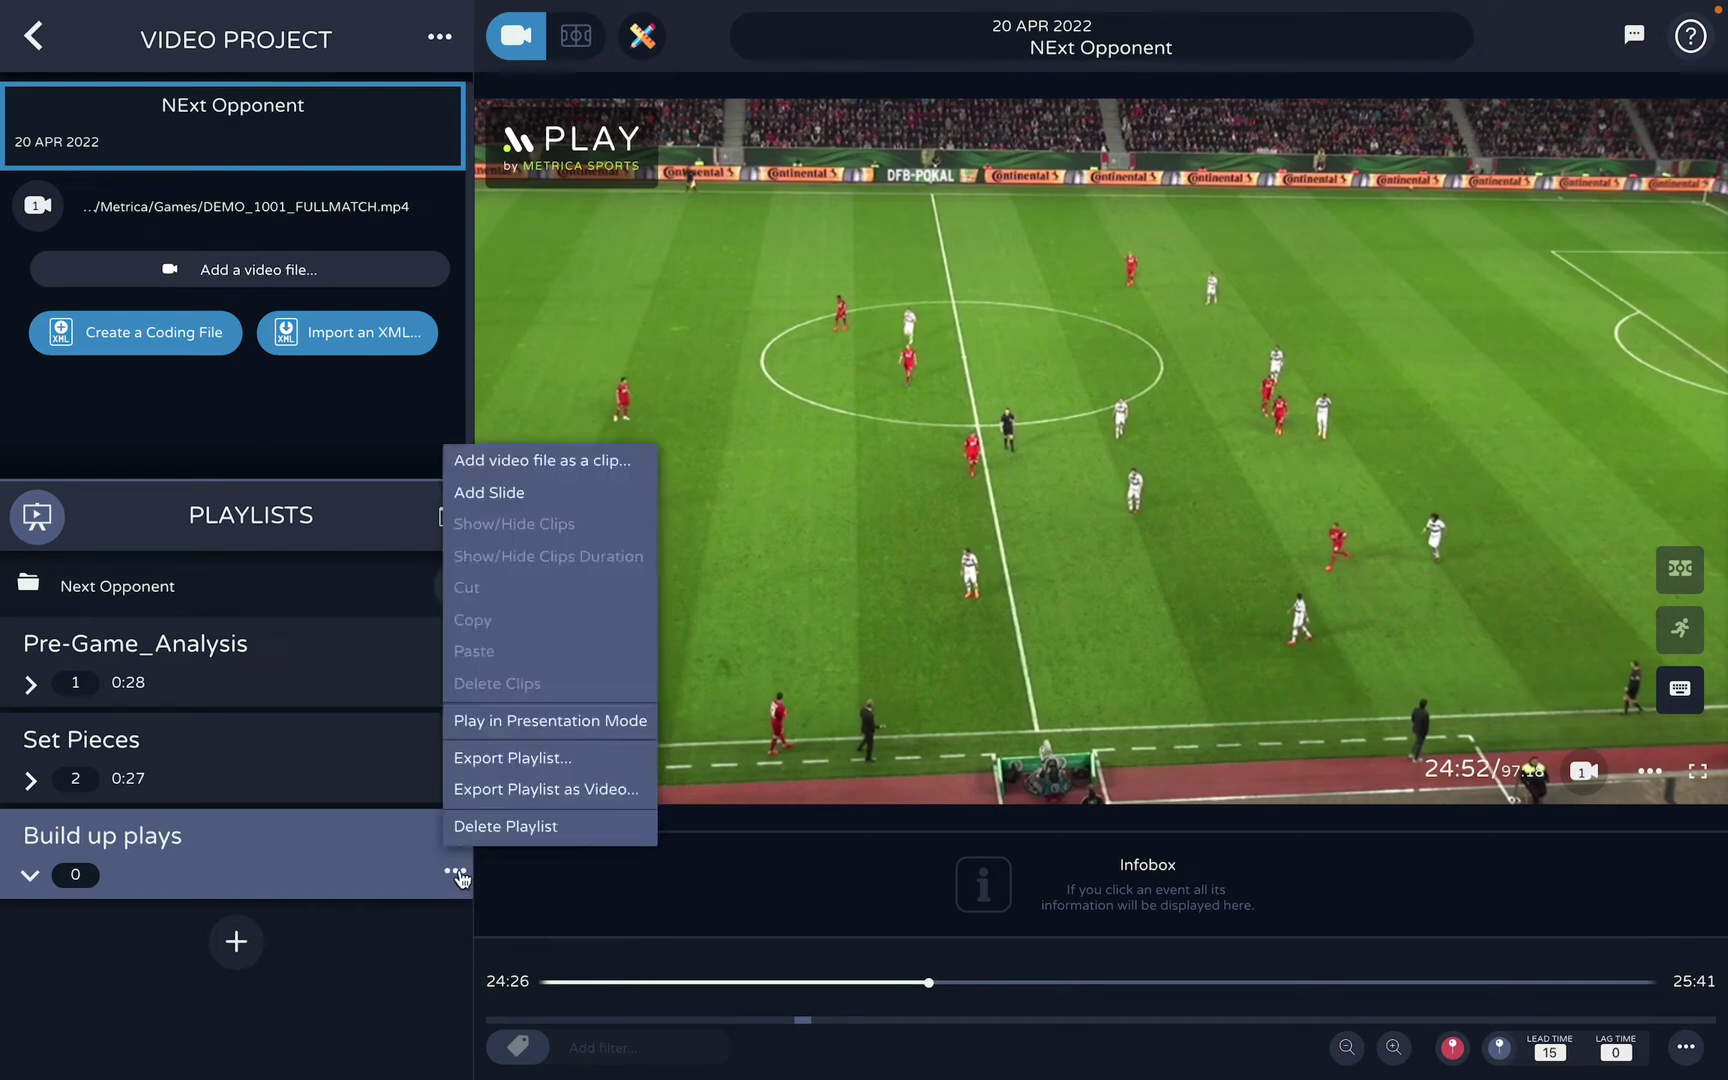
pyautogui.click(601, 463)
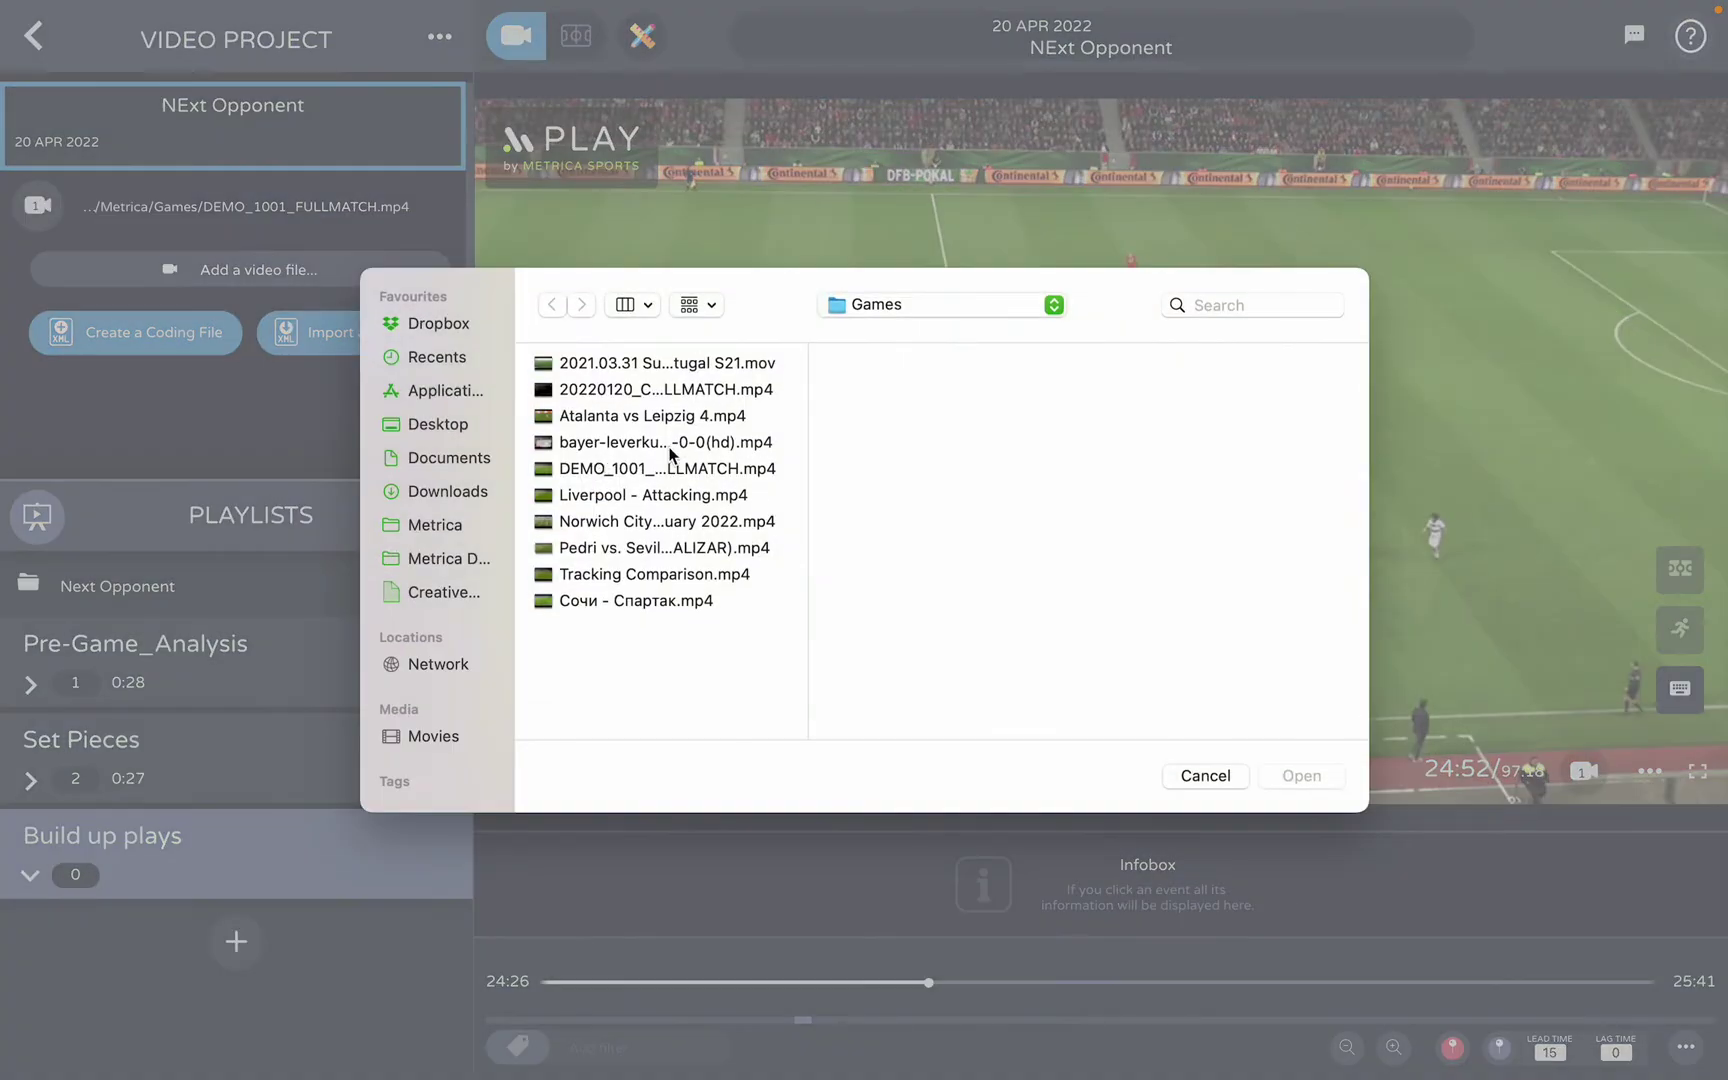
pyautogui.click(440, 426)
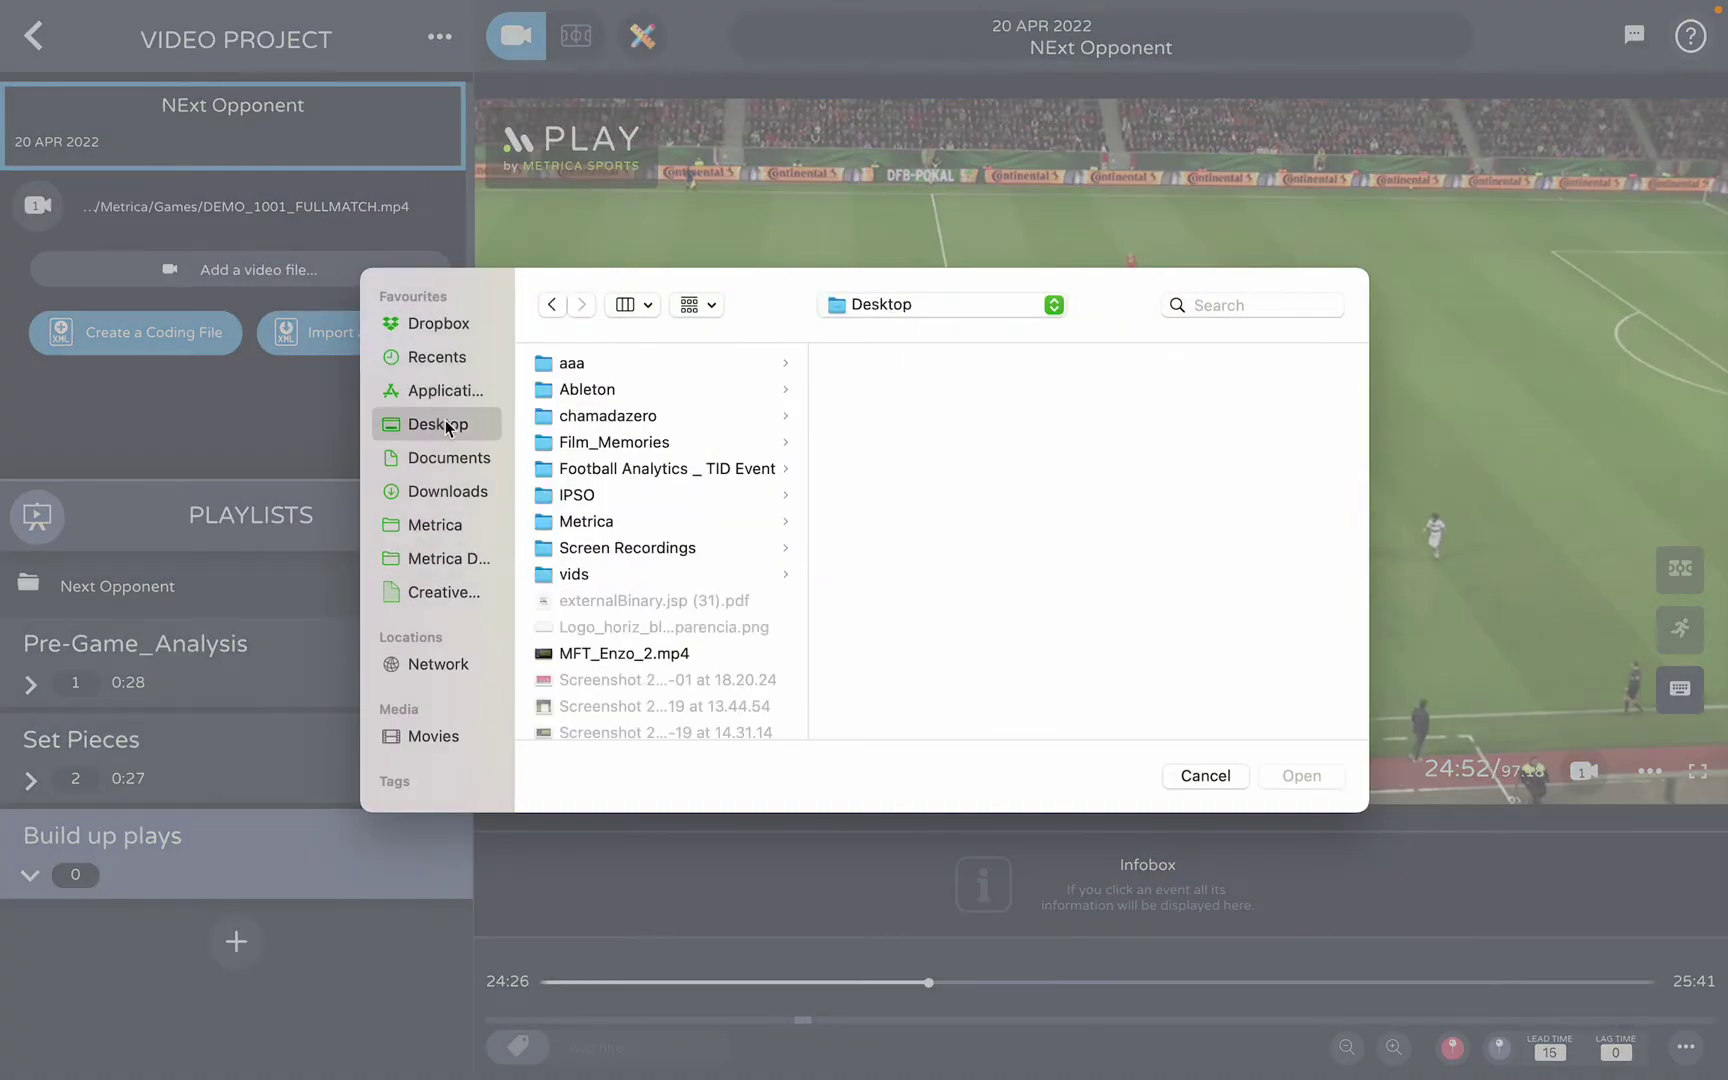
pyautogui.click(573, 573)
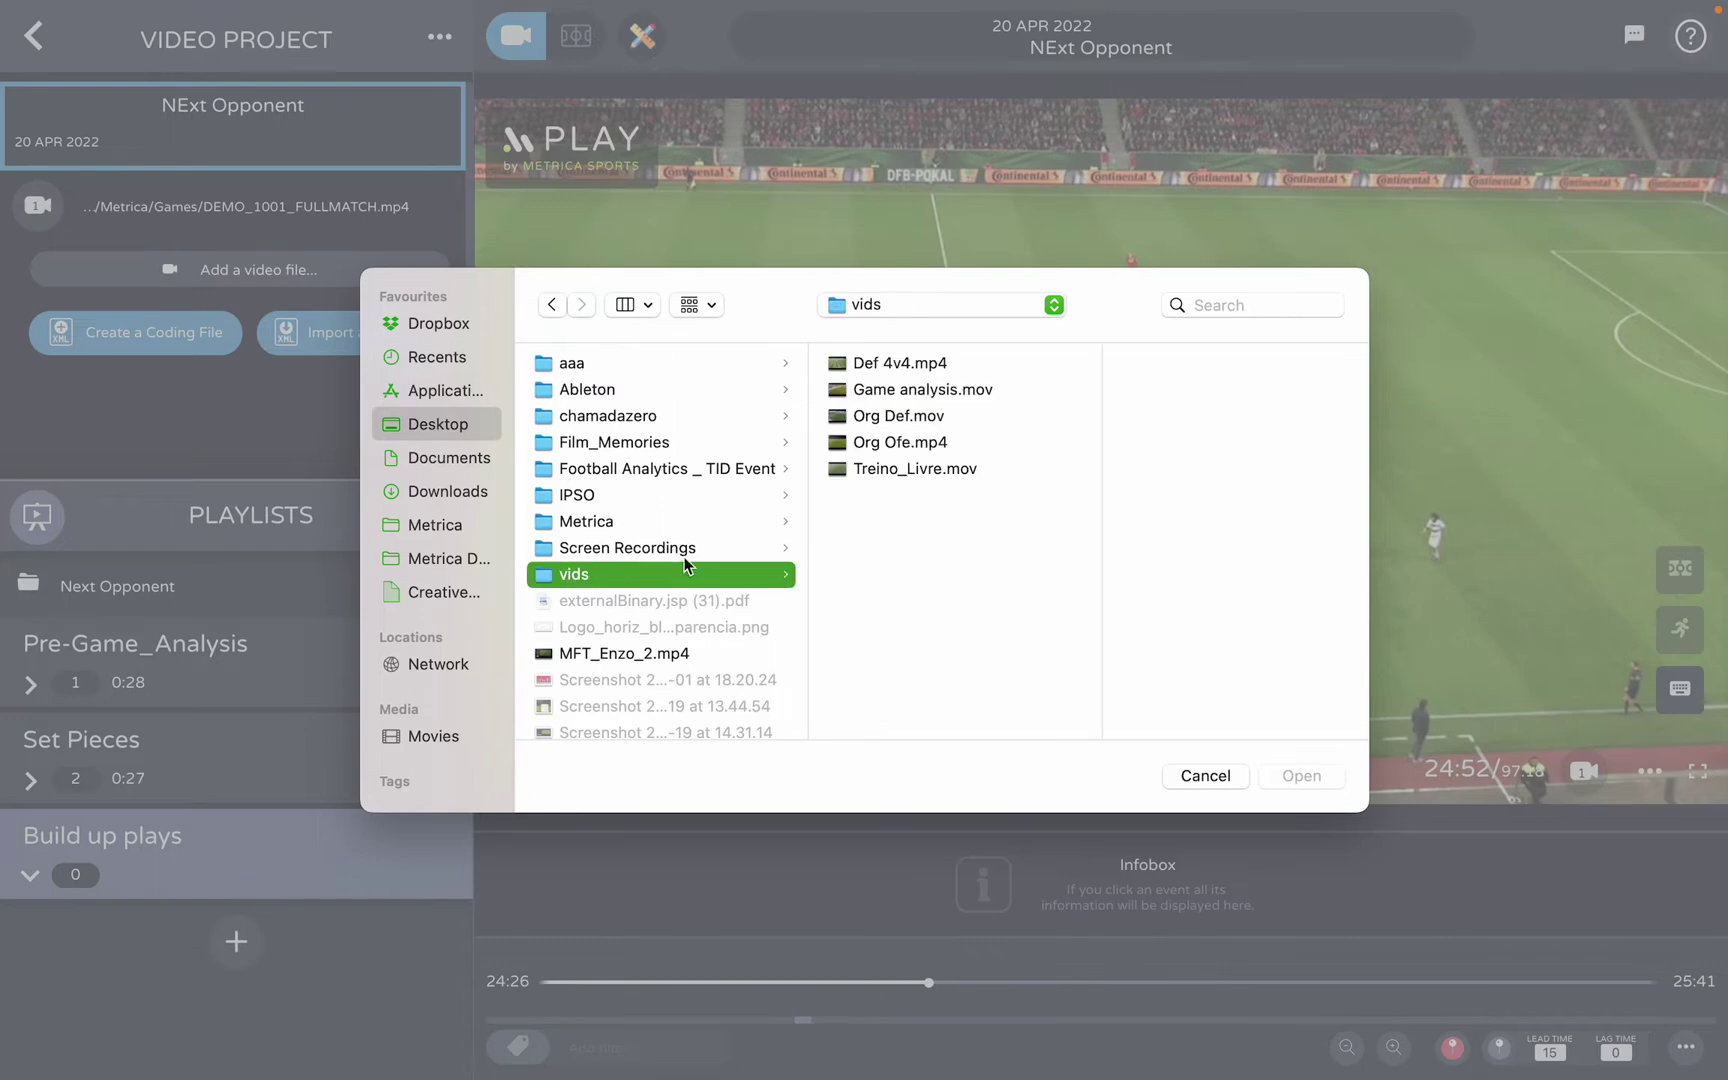
pyautogui.click(927, 480)
pyautogui.keyDown('shift'); pyautogui.click(905, 374); pyautogui.keyUp('shift')
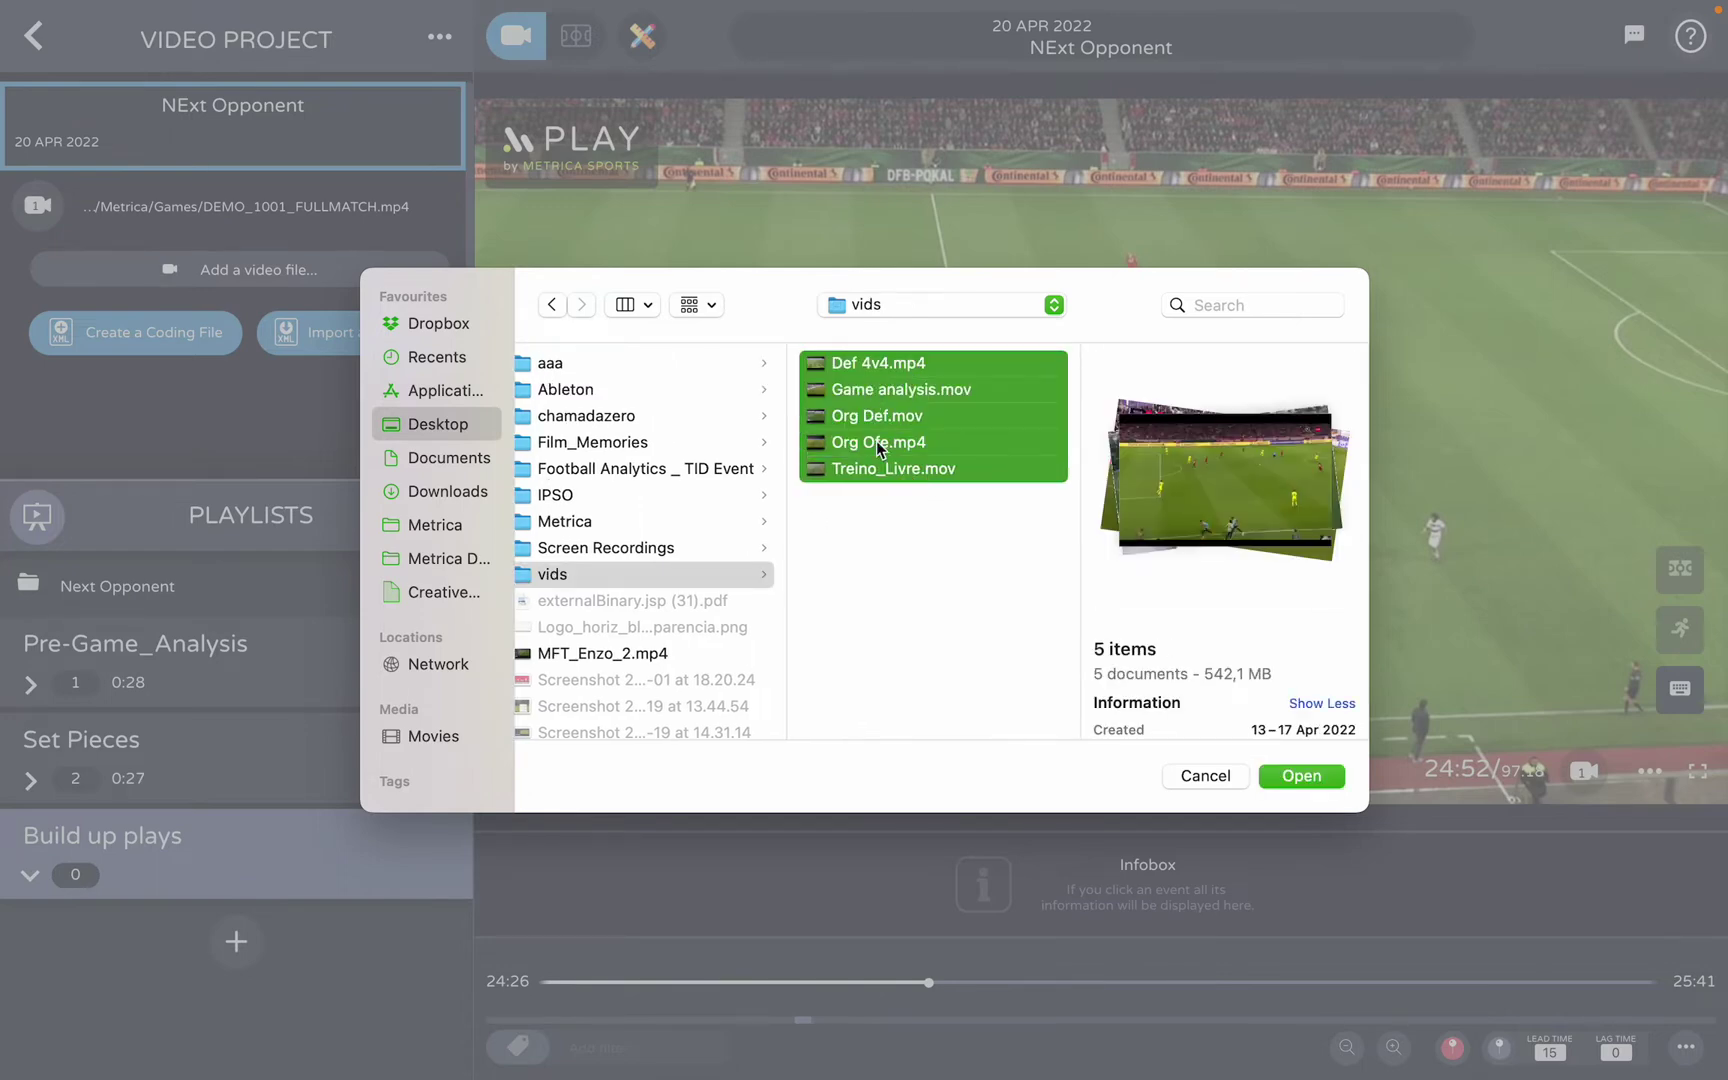
pyautogui.click(1322, 778)
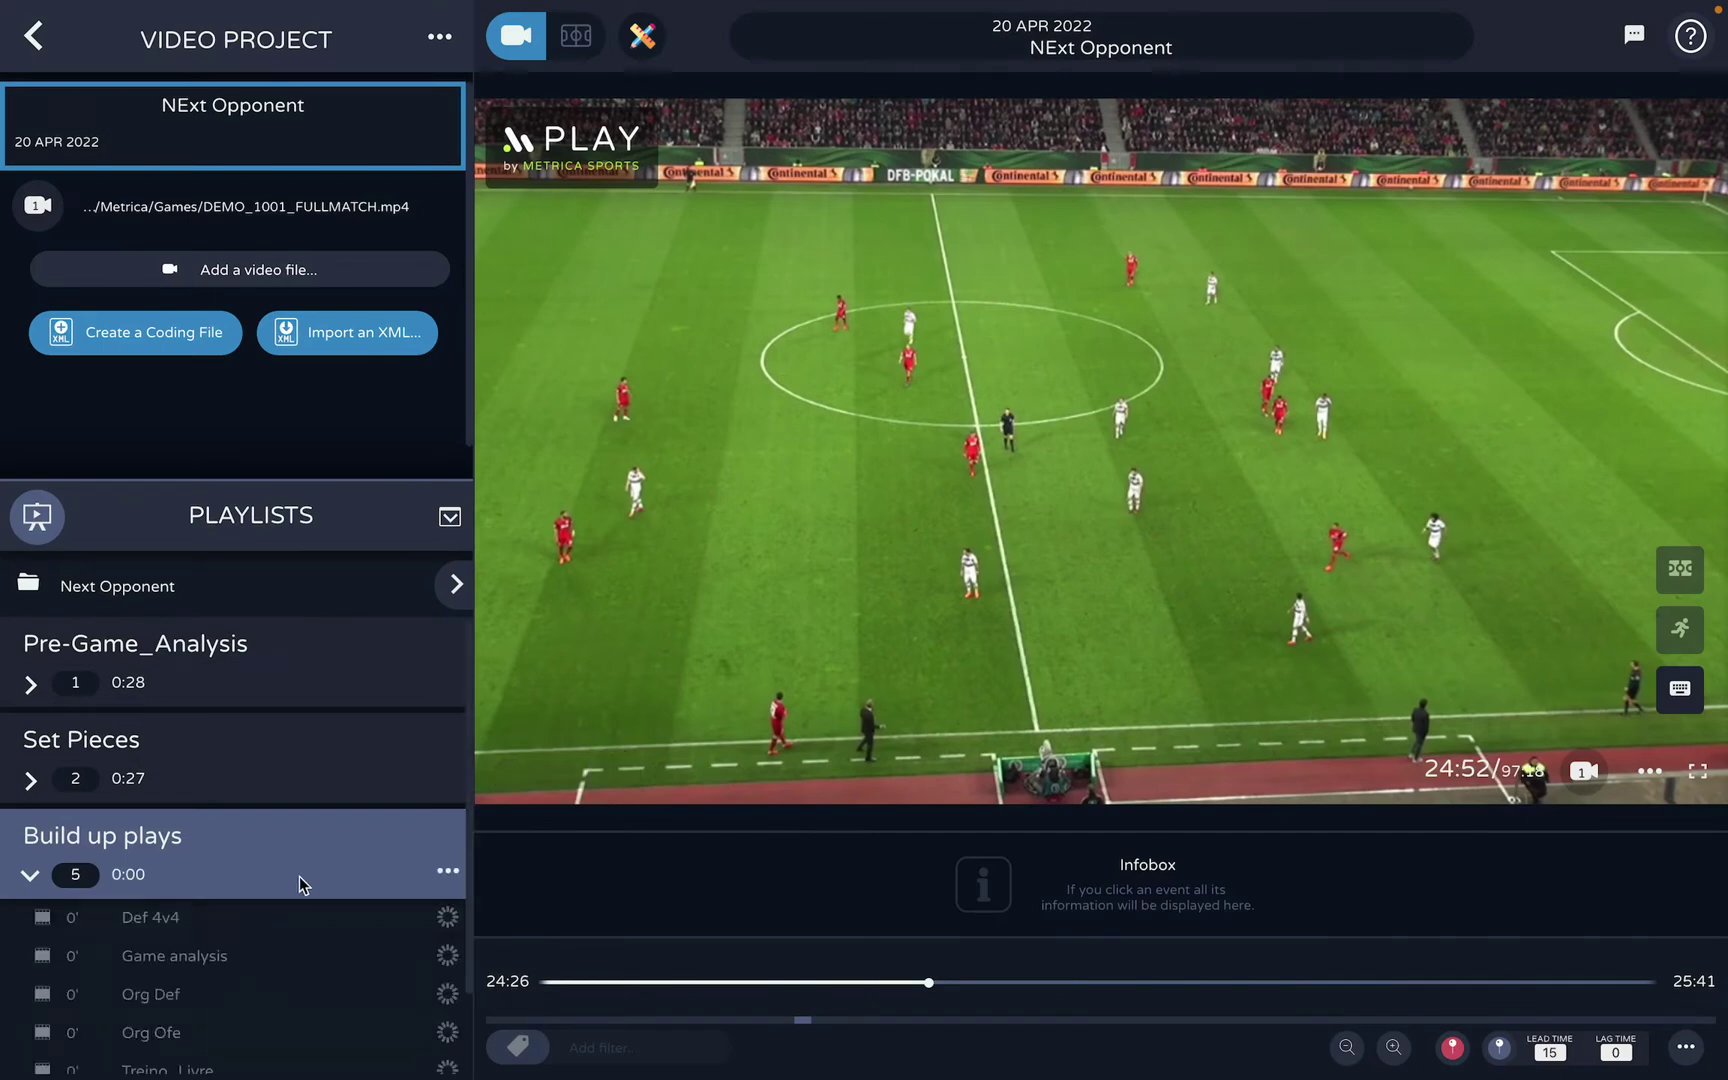
# Trim the imported Treino_Livre clip to run from about 0:54 to 2:08
pyautogui.scroll(-2, 300, 910)
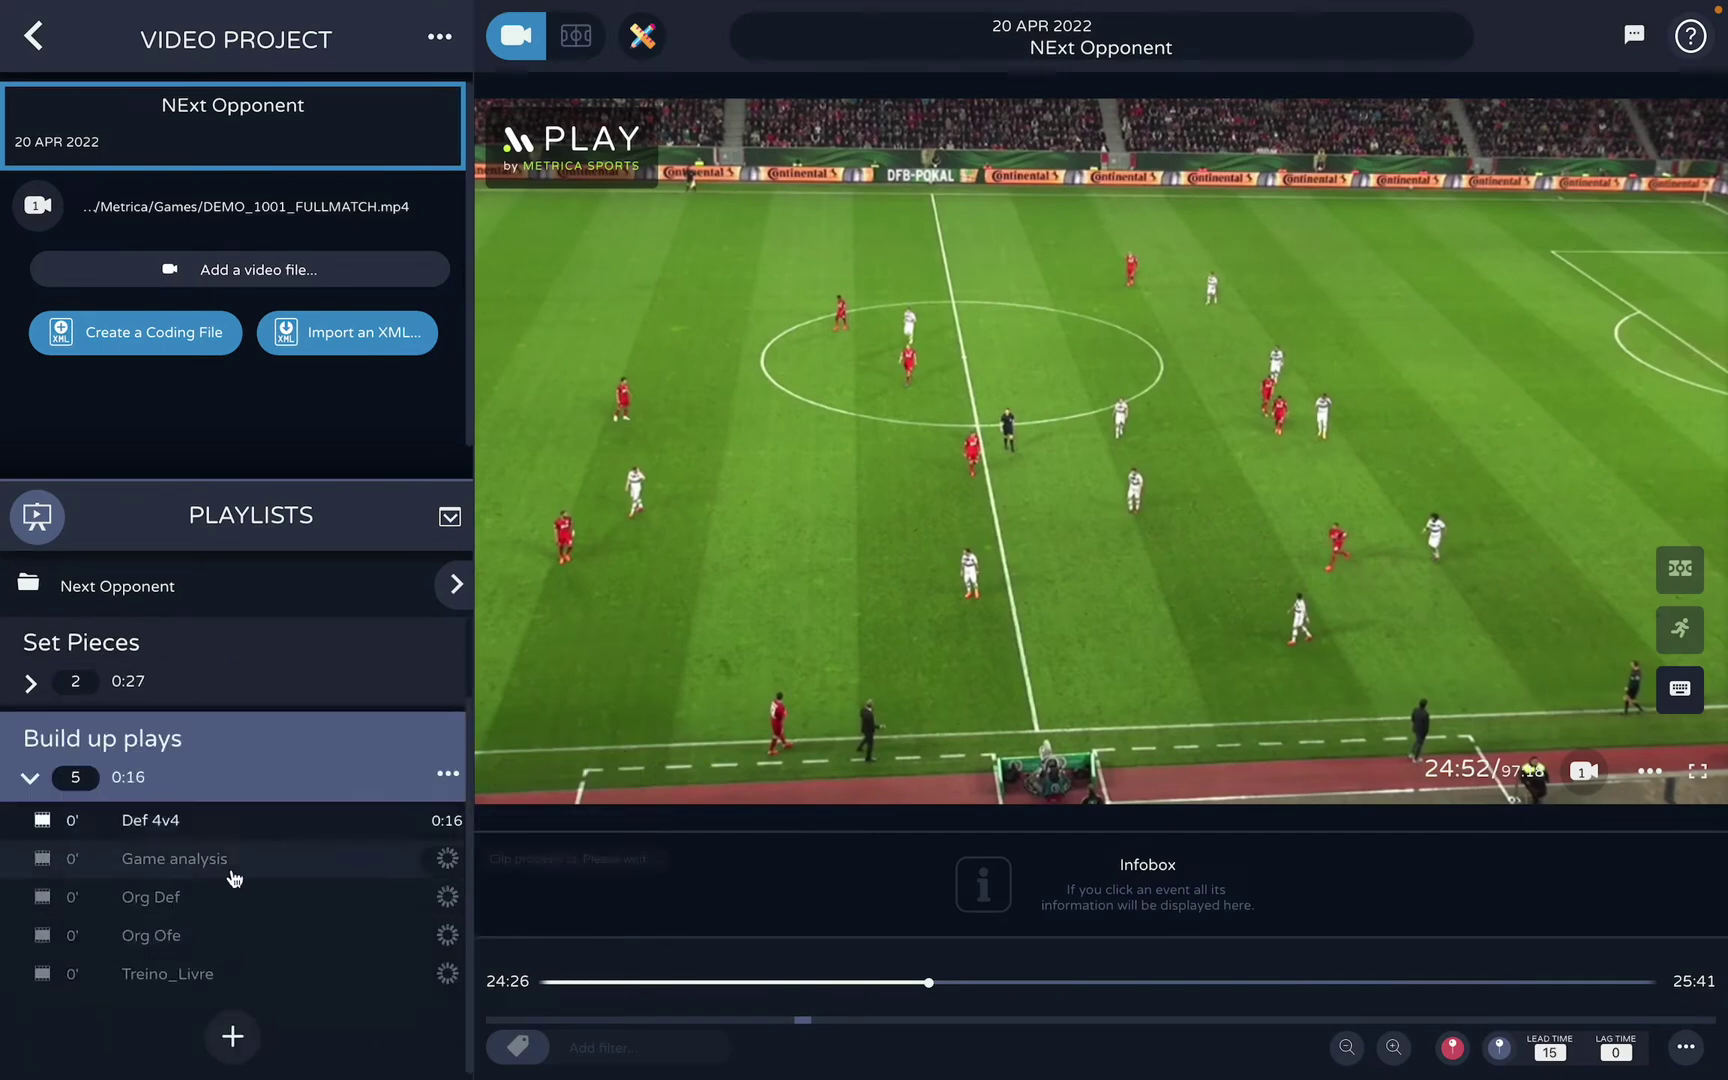
pyautogui.moveTo(252, 834)
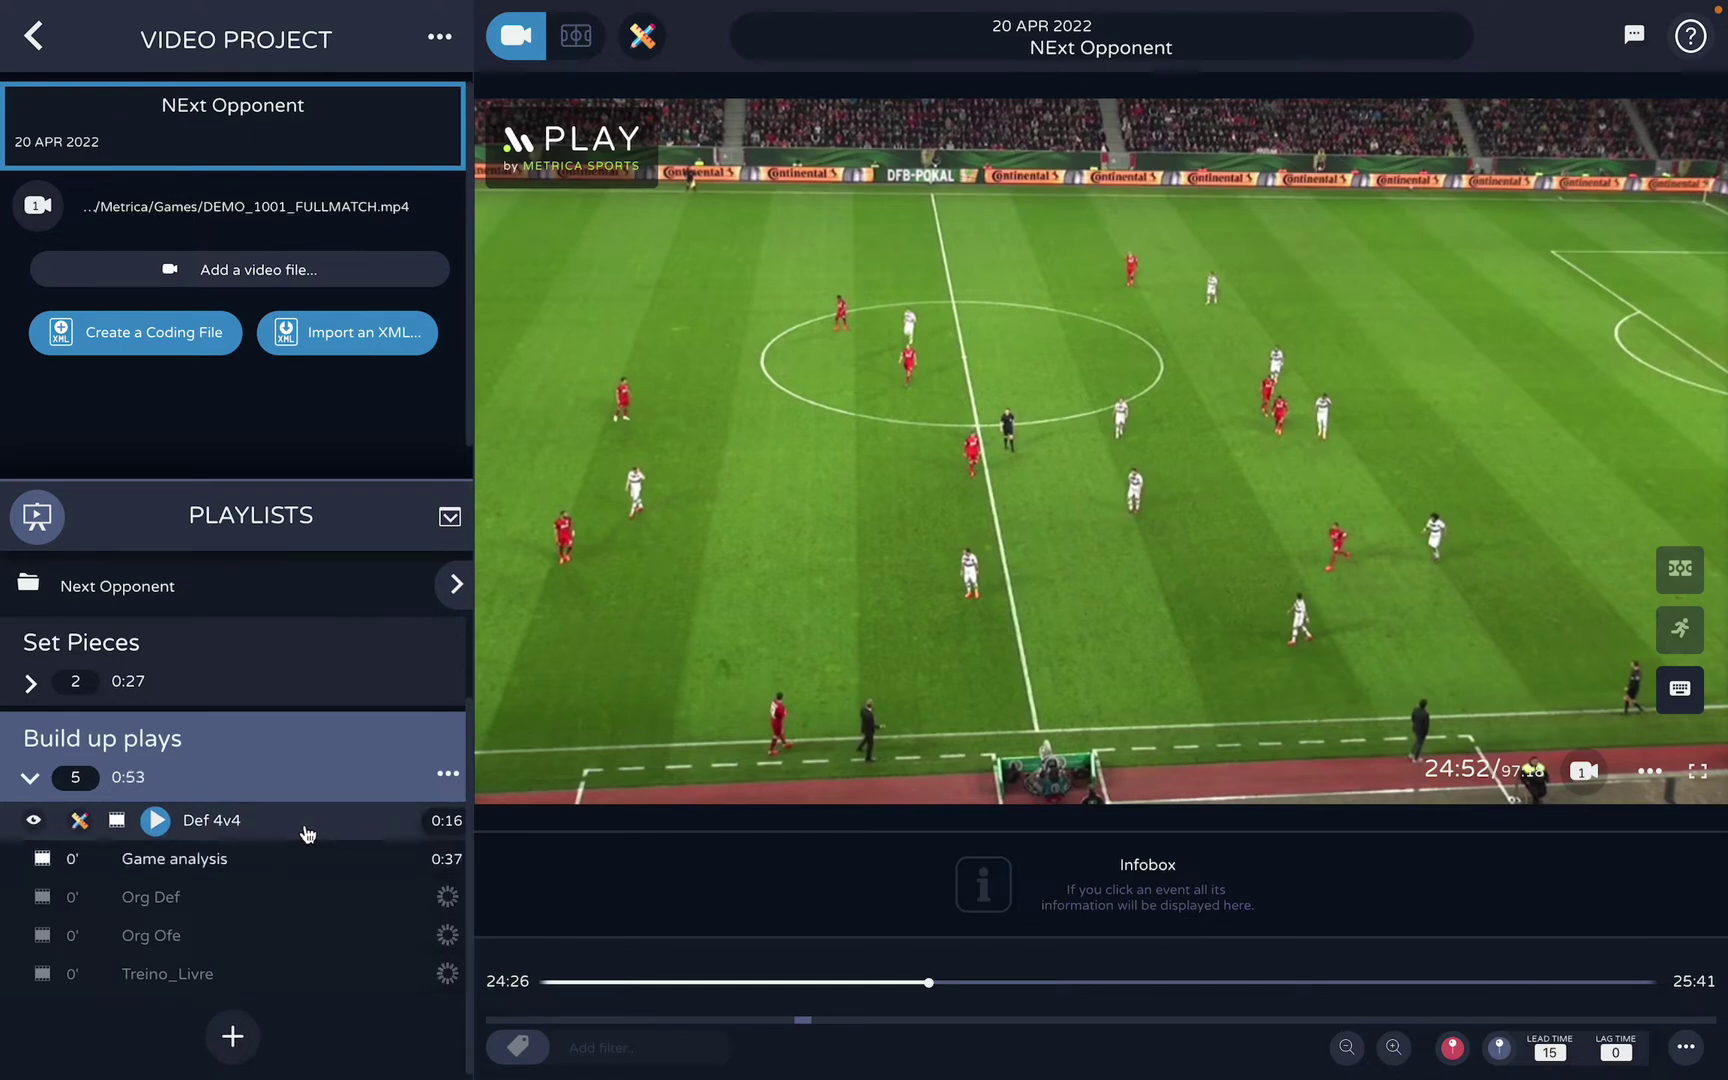
pyautogui.moveTo(312, 868)
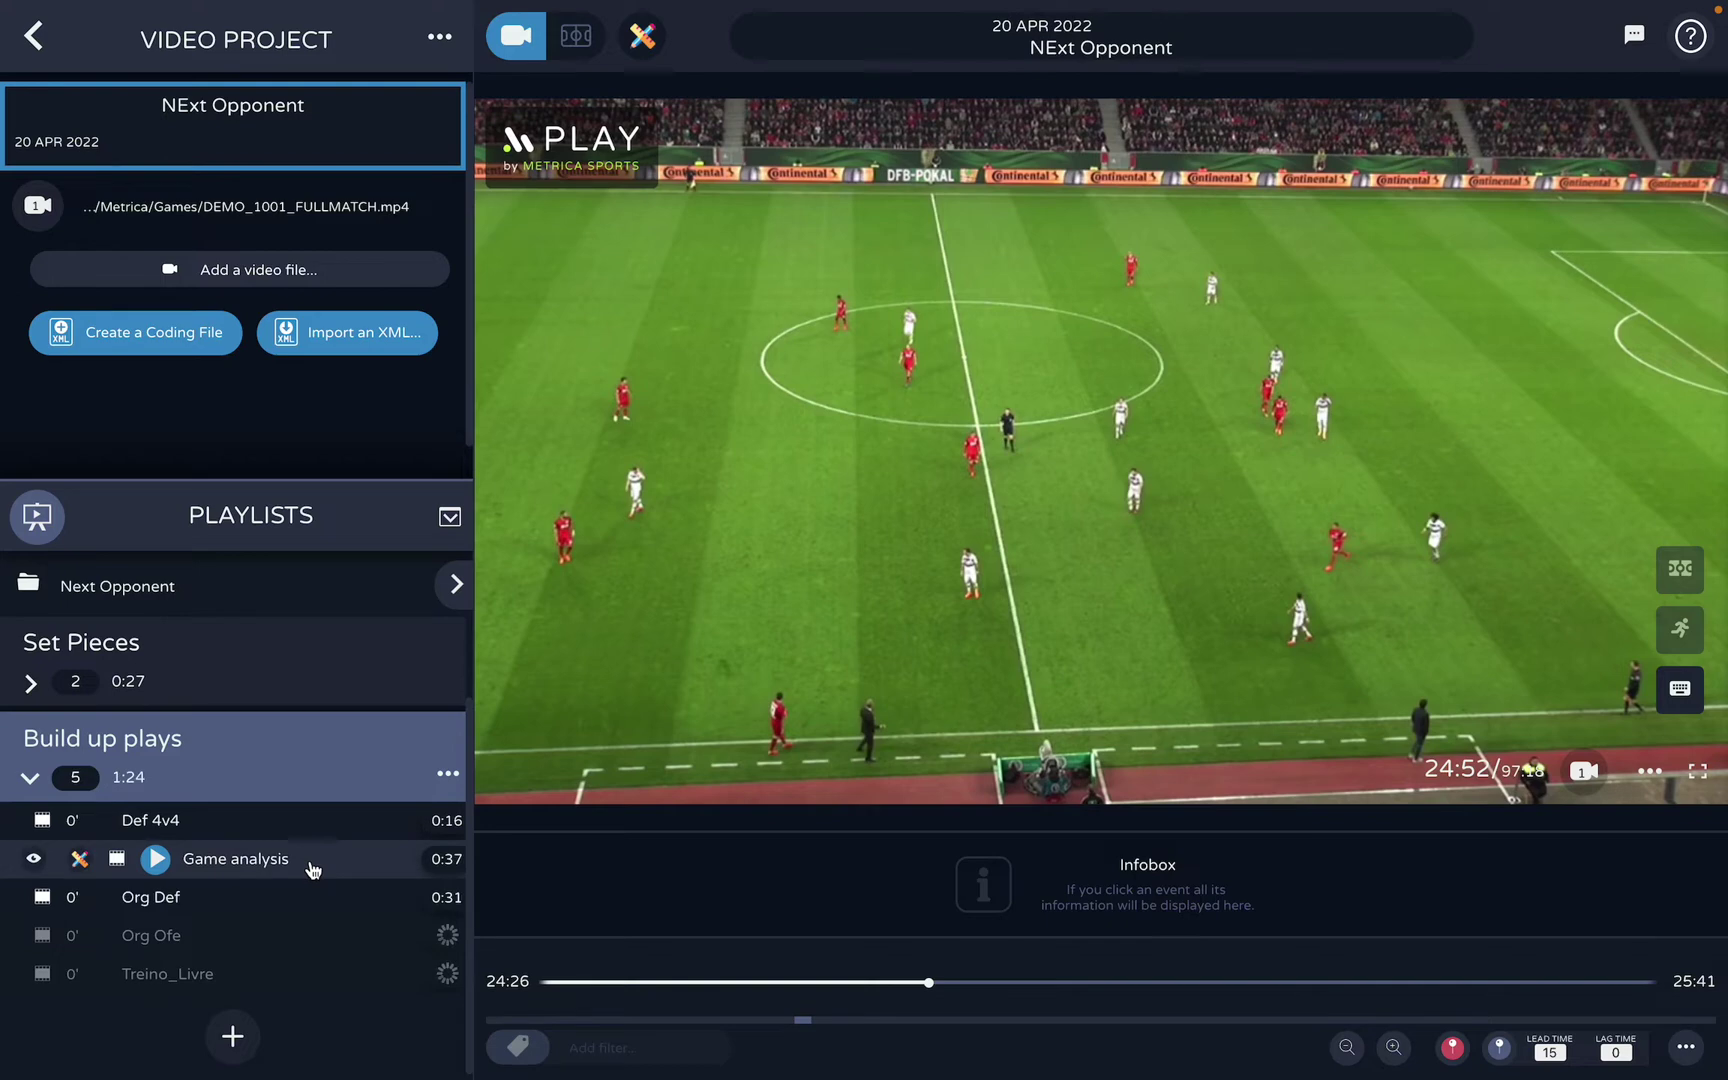
pyautogui.moveTo(282, 901)
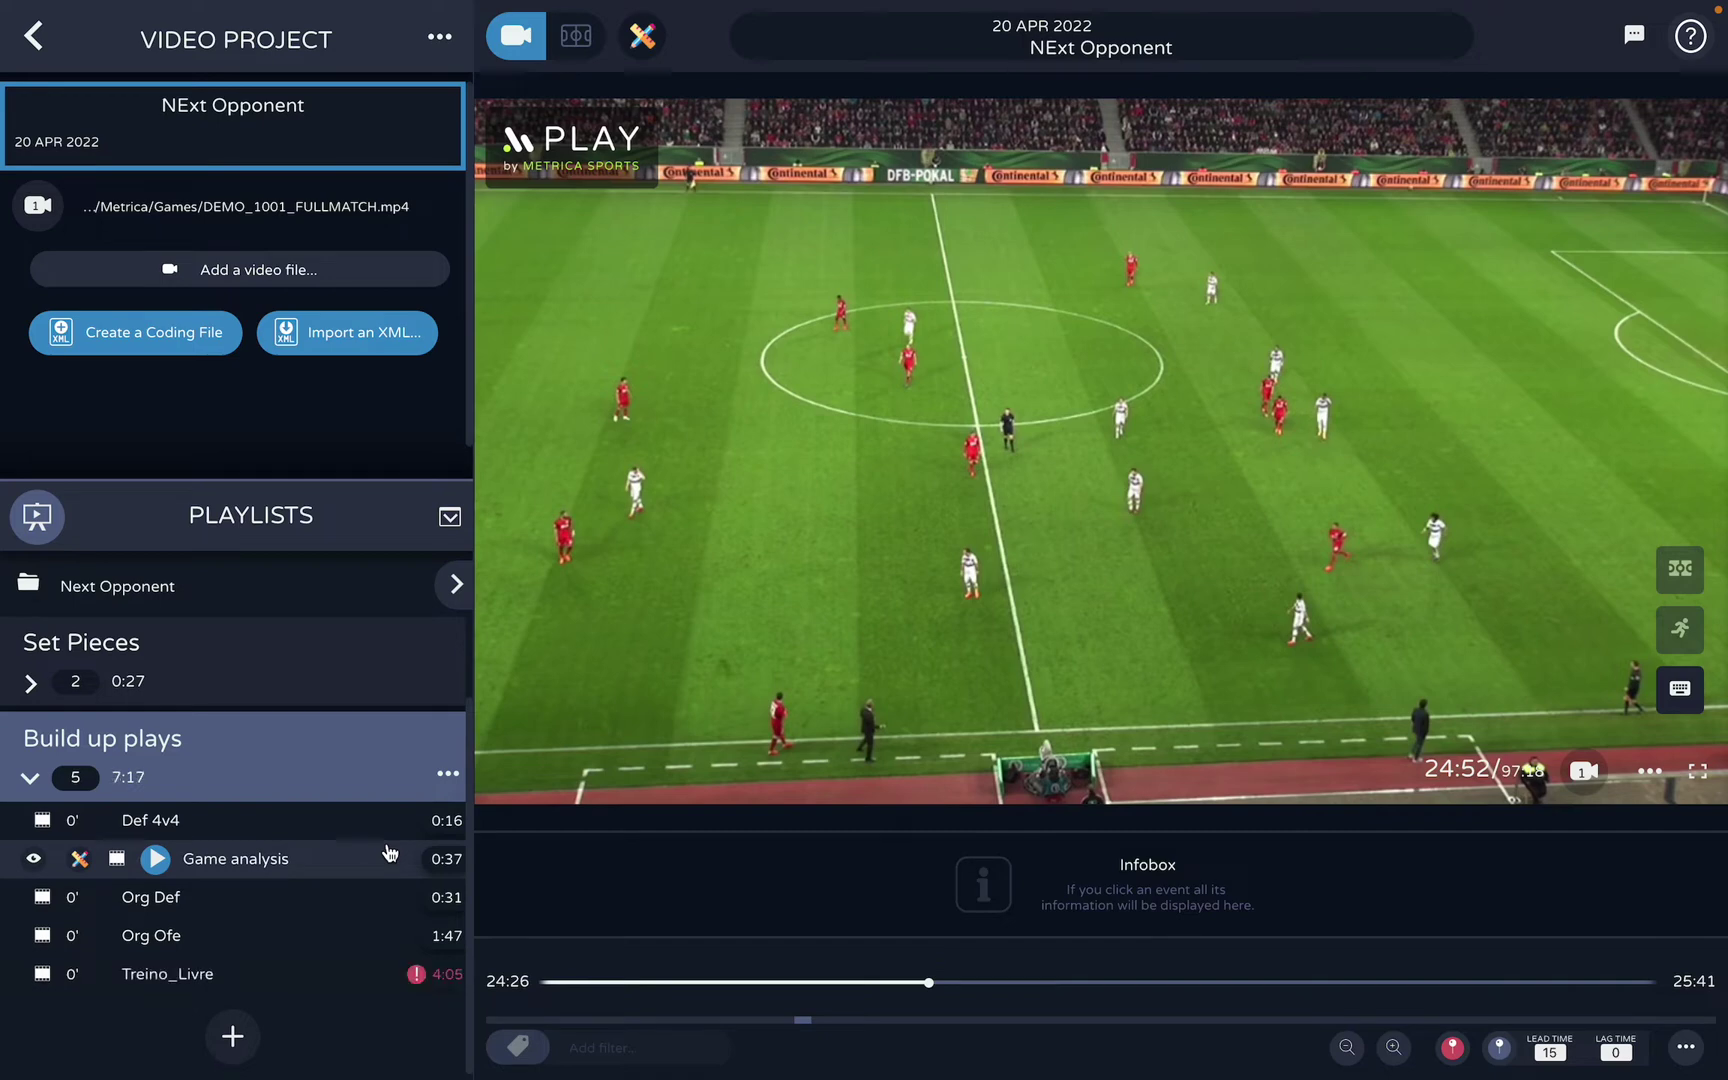
pyautogui.moveTo(432, 985)
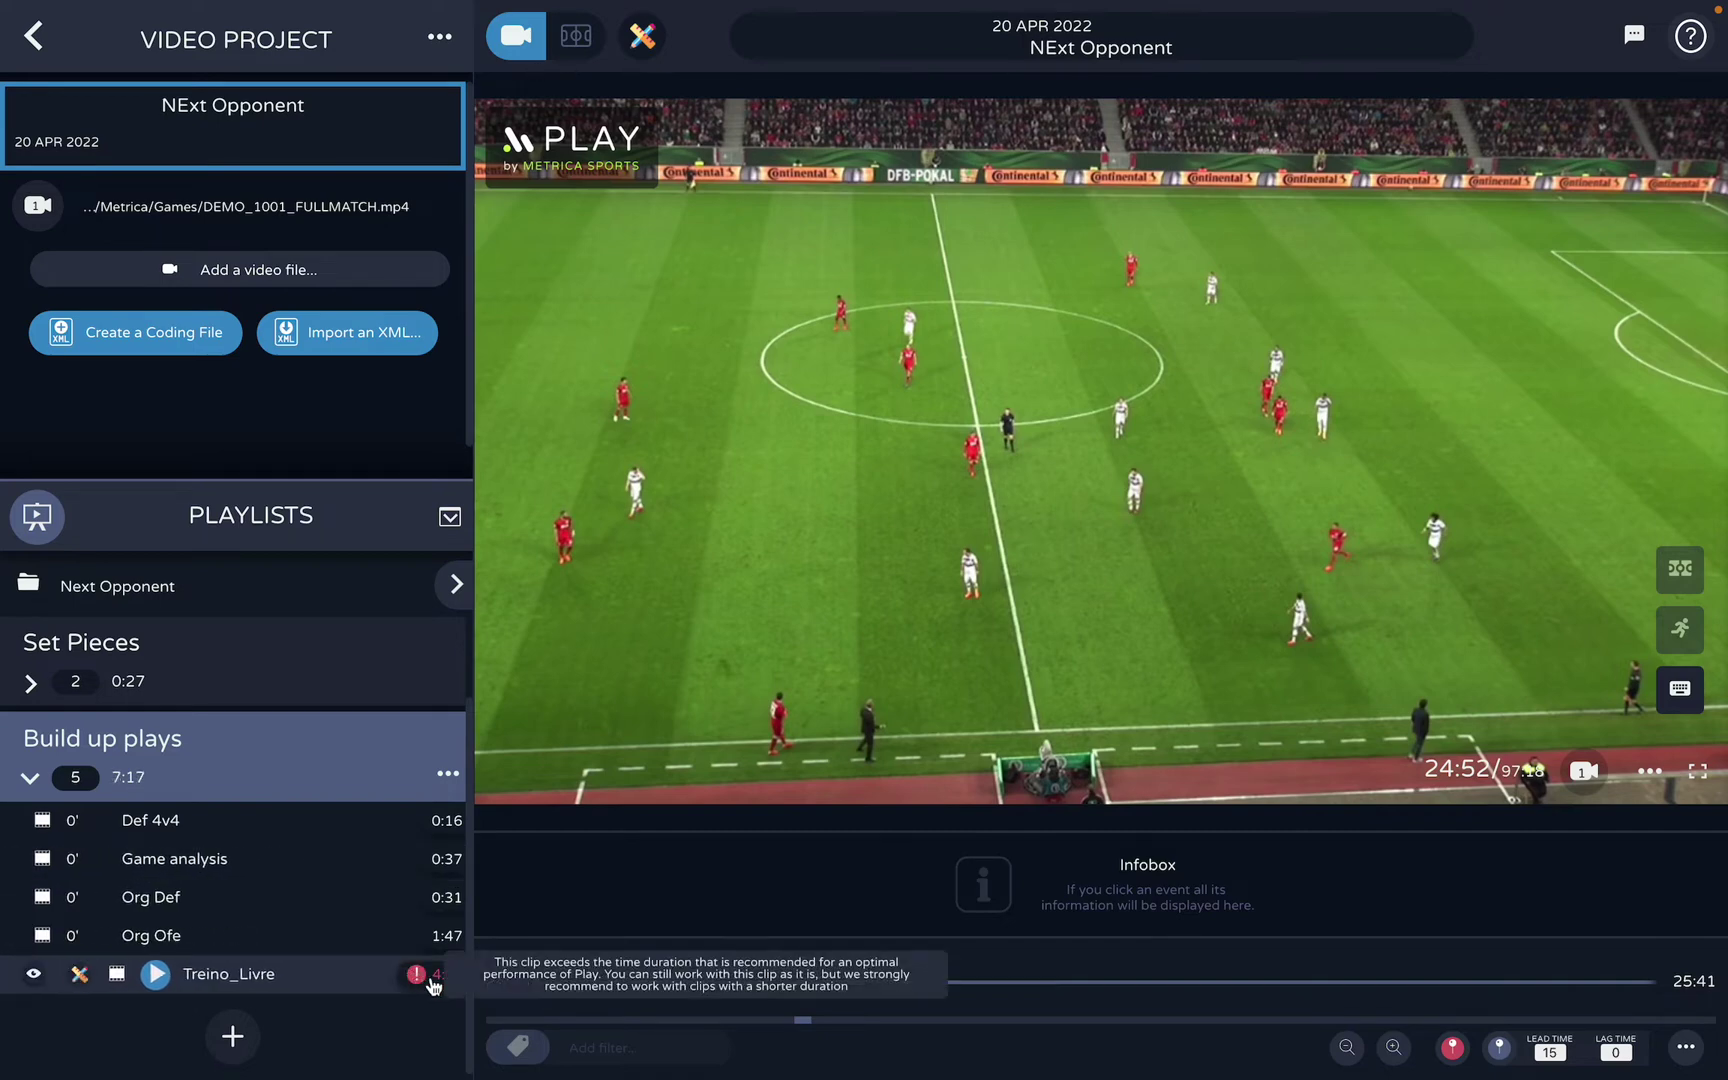
pyautogui.click(366, 988)
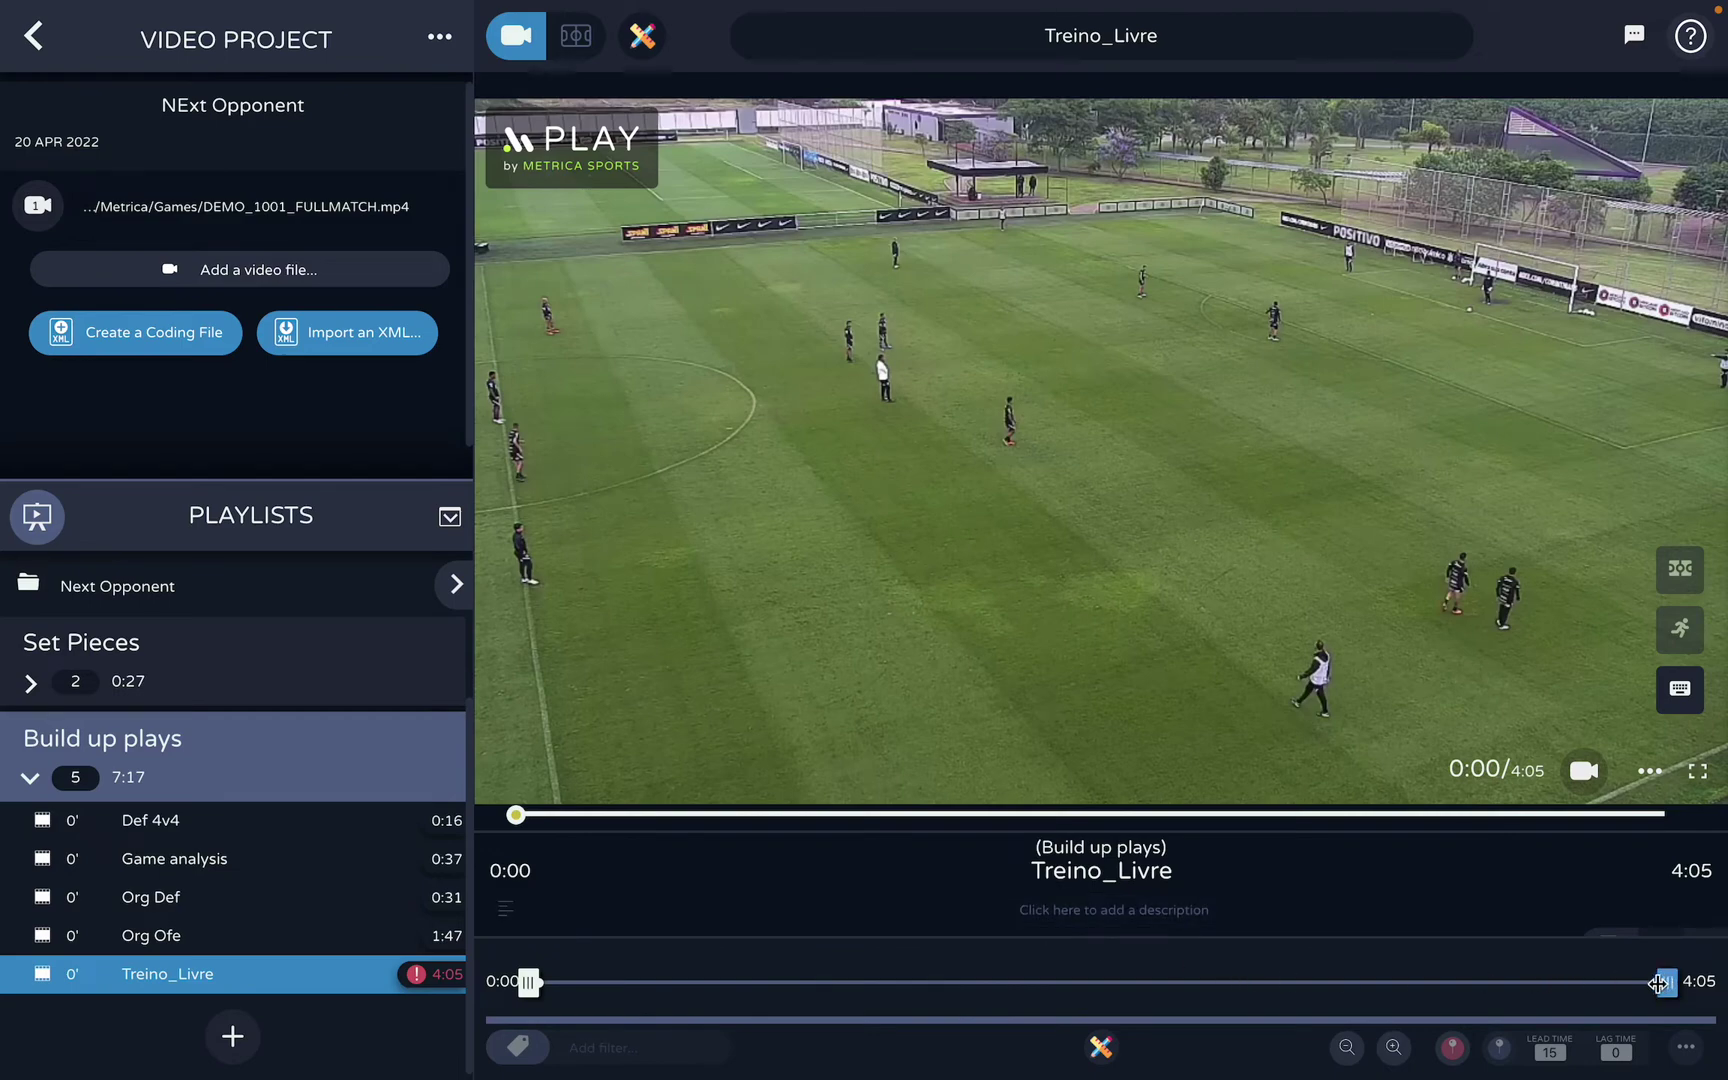
pyautogui.moveTo(455, 967)
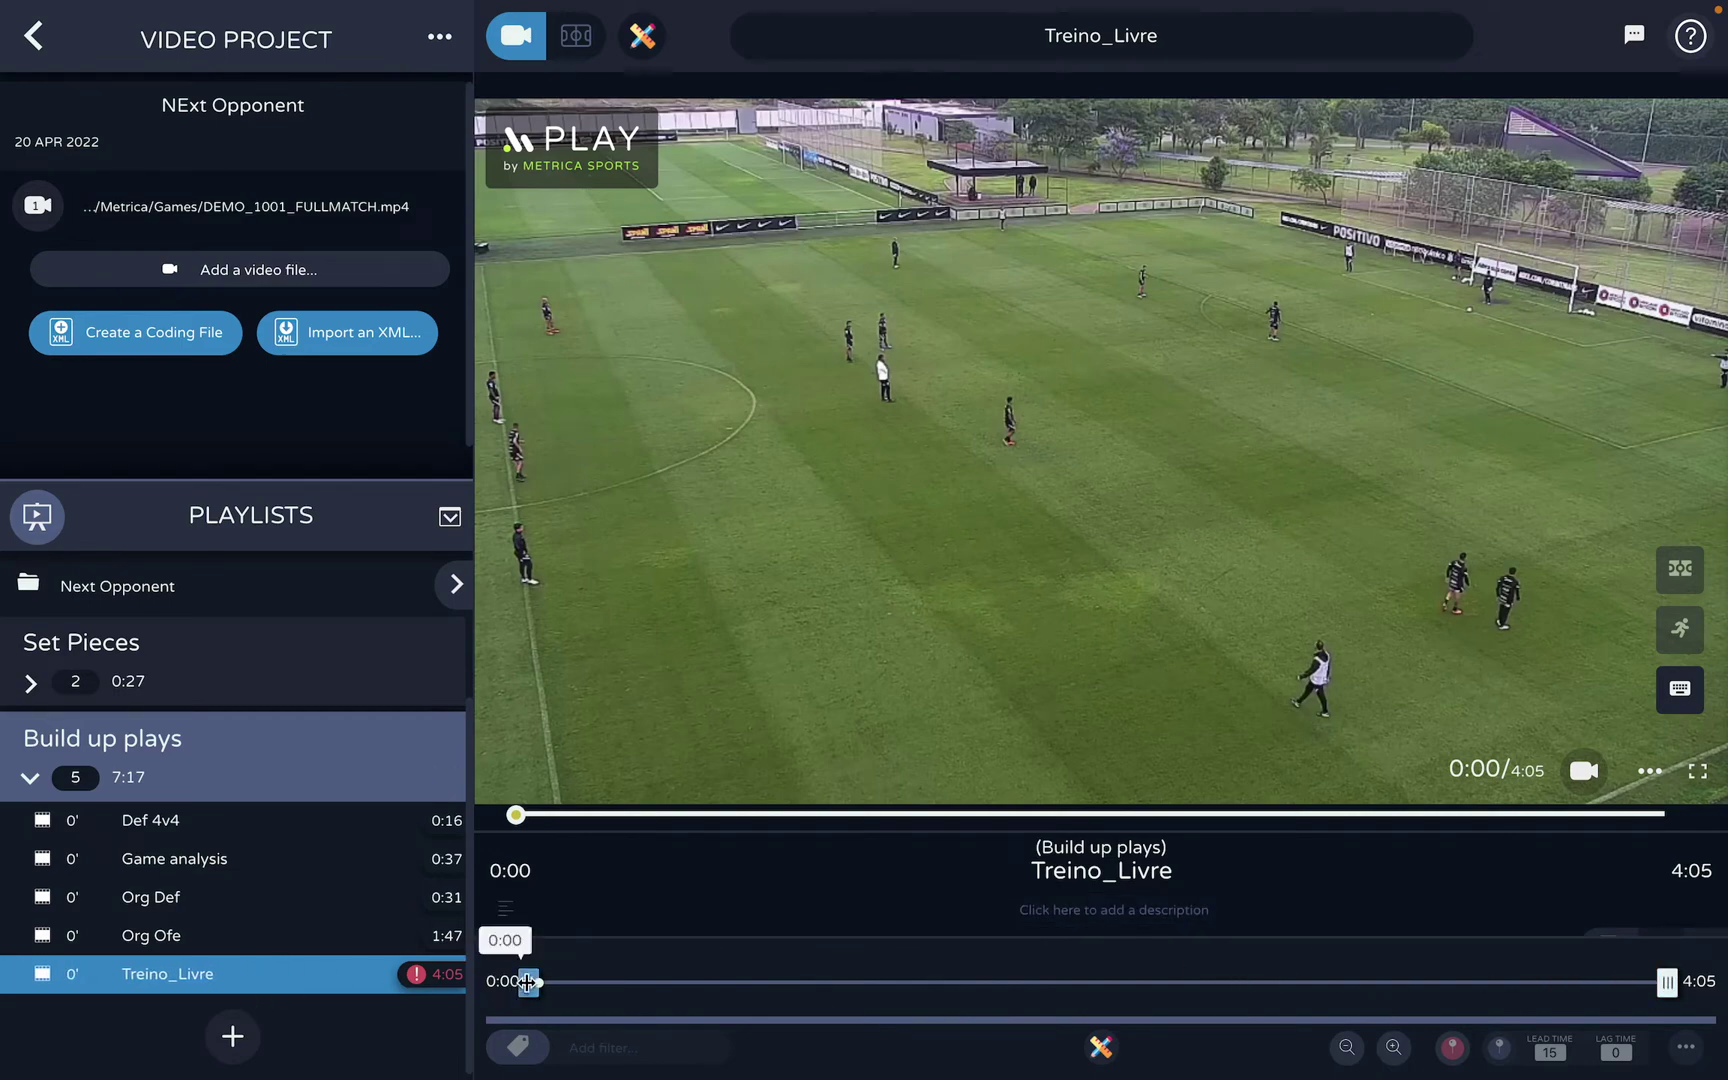
pyautogui.moveTo(528, 982); pyautogui.dragTo(792, 1003)
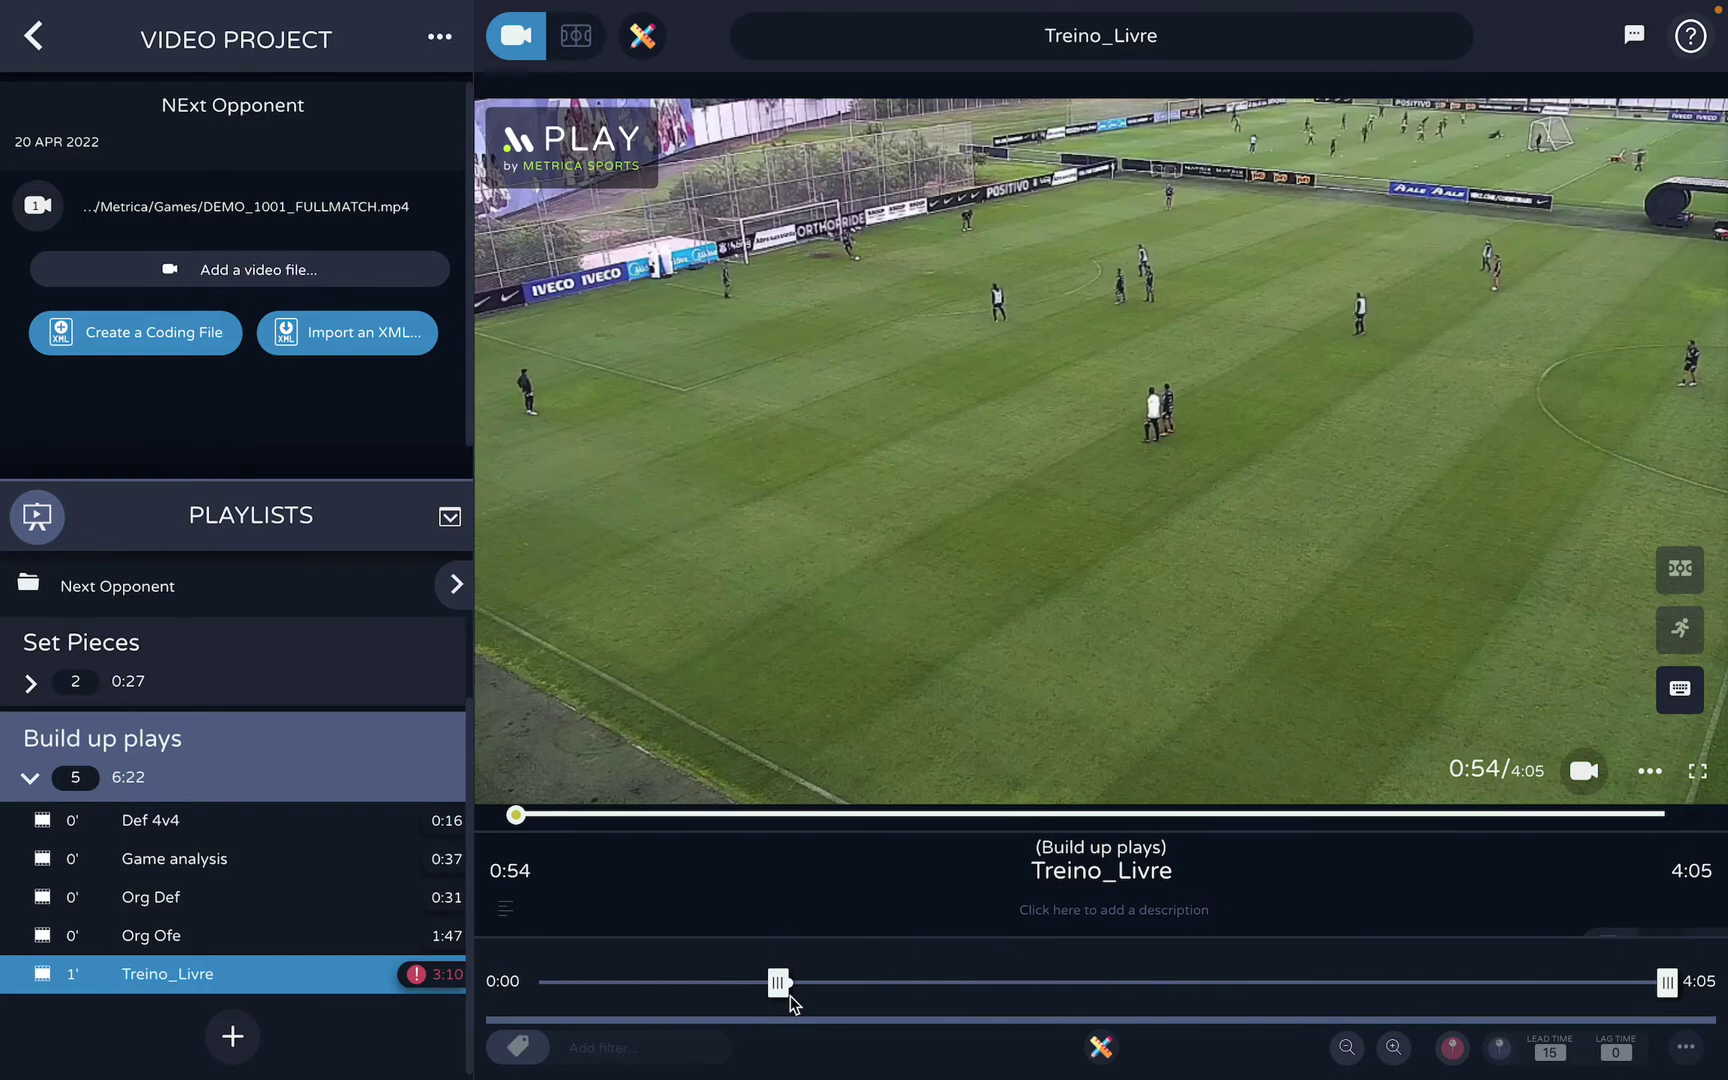
pyautogui.moveTo(1666, 982); pyautogui.dragTo(1299, 988)
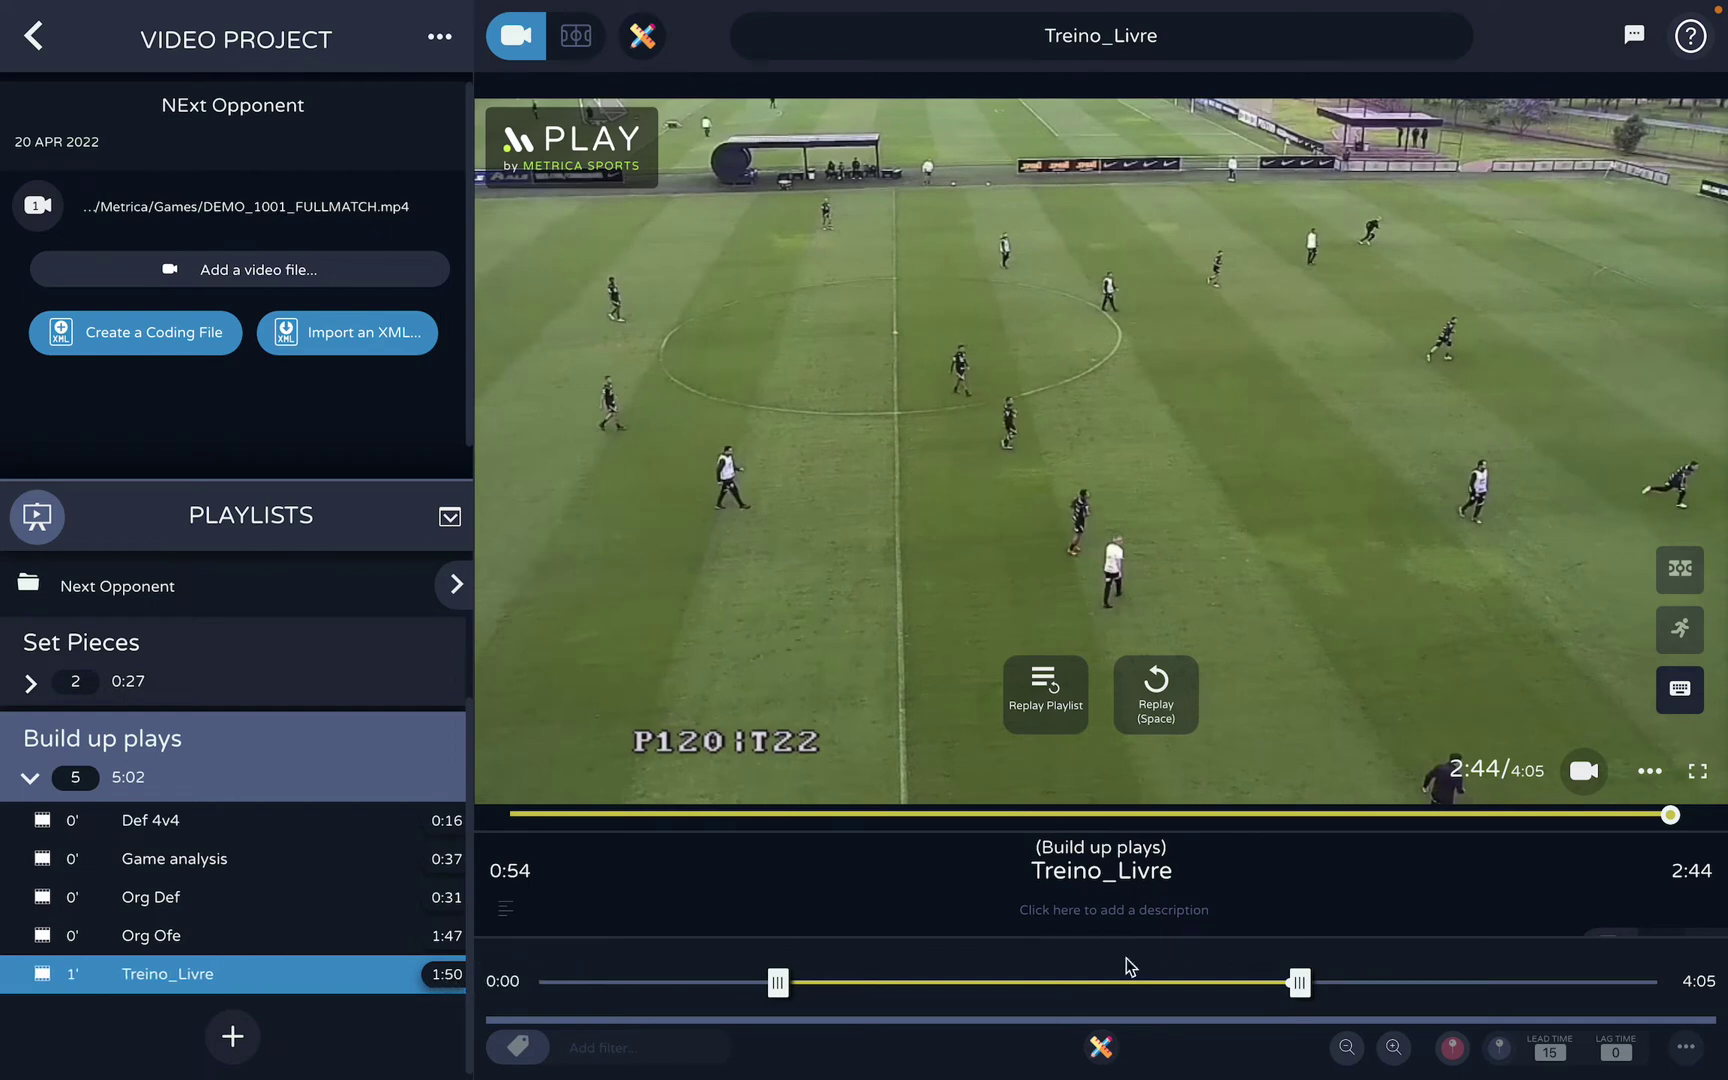
pyautogui.moveTo(1299, 982); pyautogui.dragTo(1132, 982)
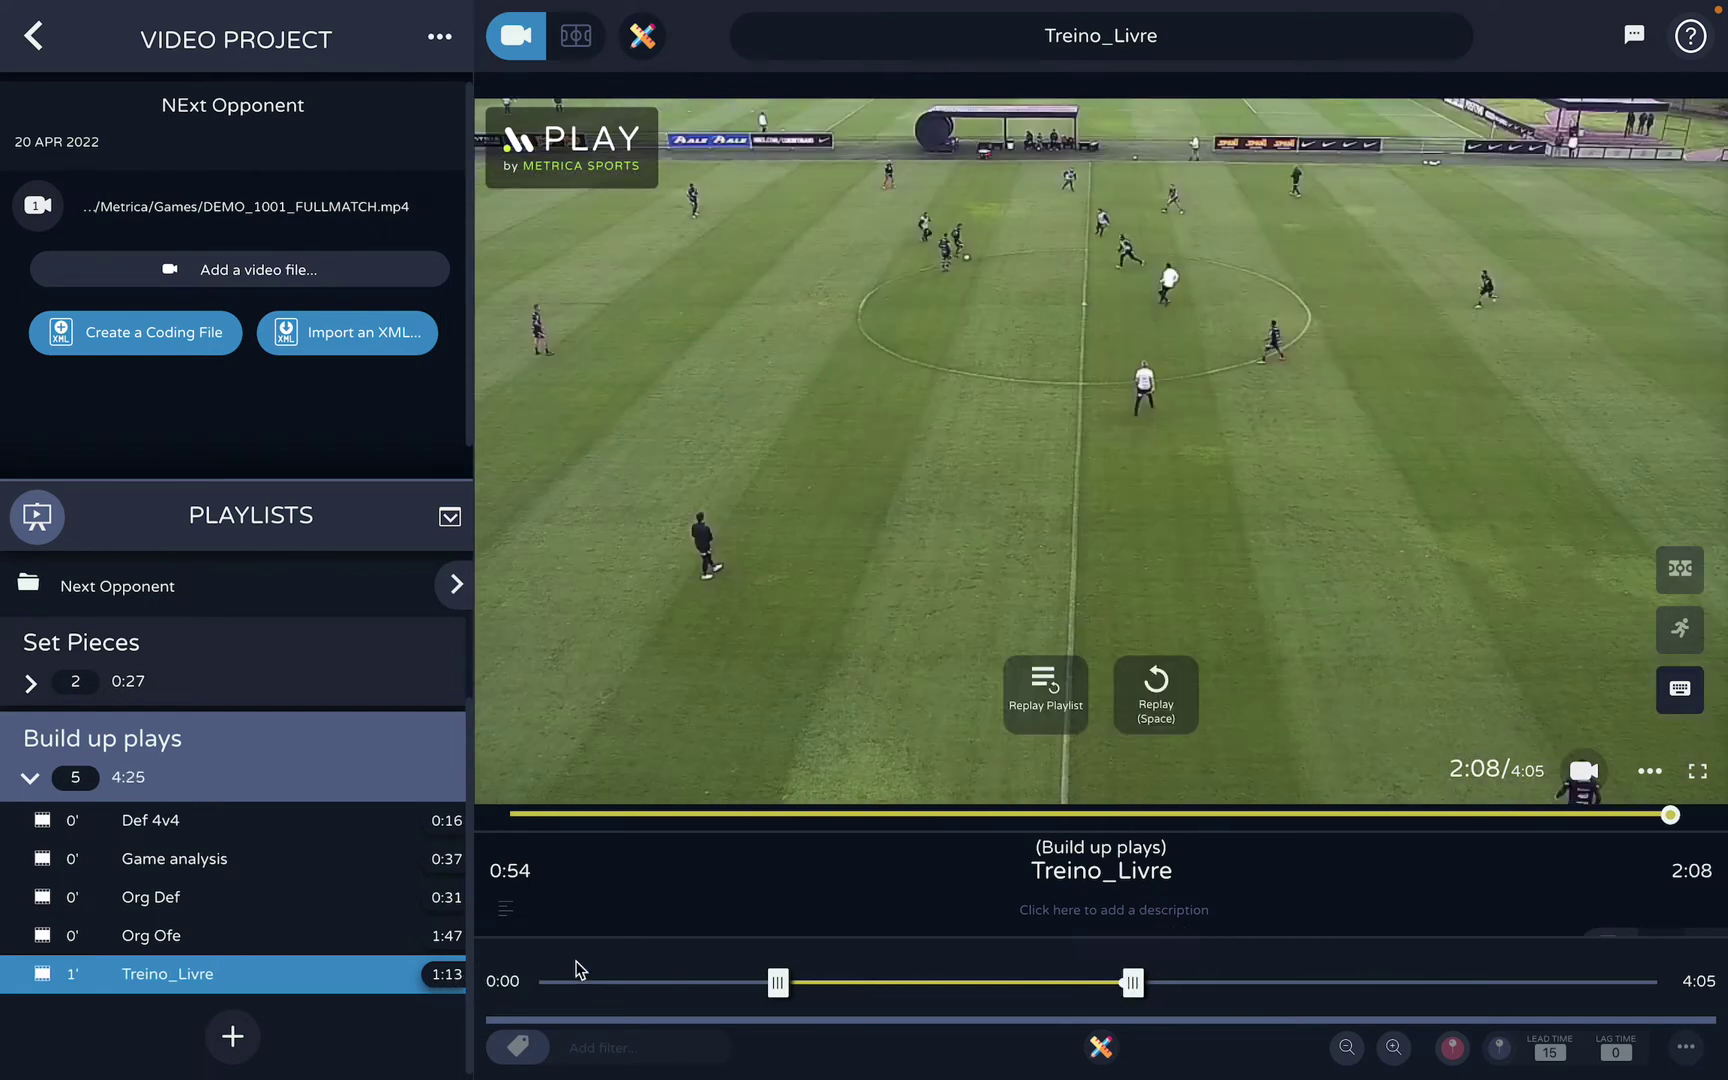
# Trim the Org Def clip in the Build up plays playlist to run from about 0:03 to 0:28
pyautogui.click(405, 912)
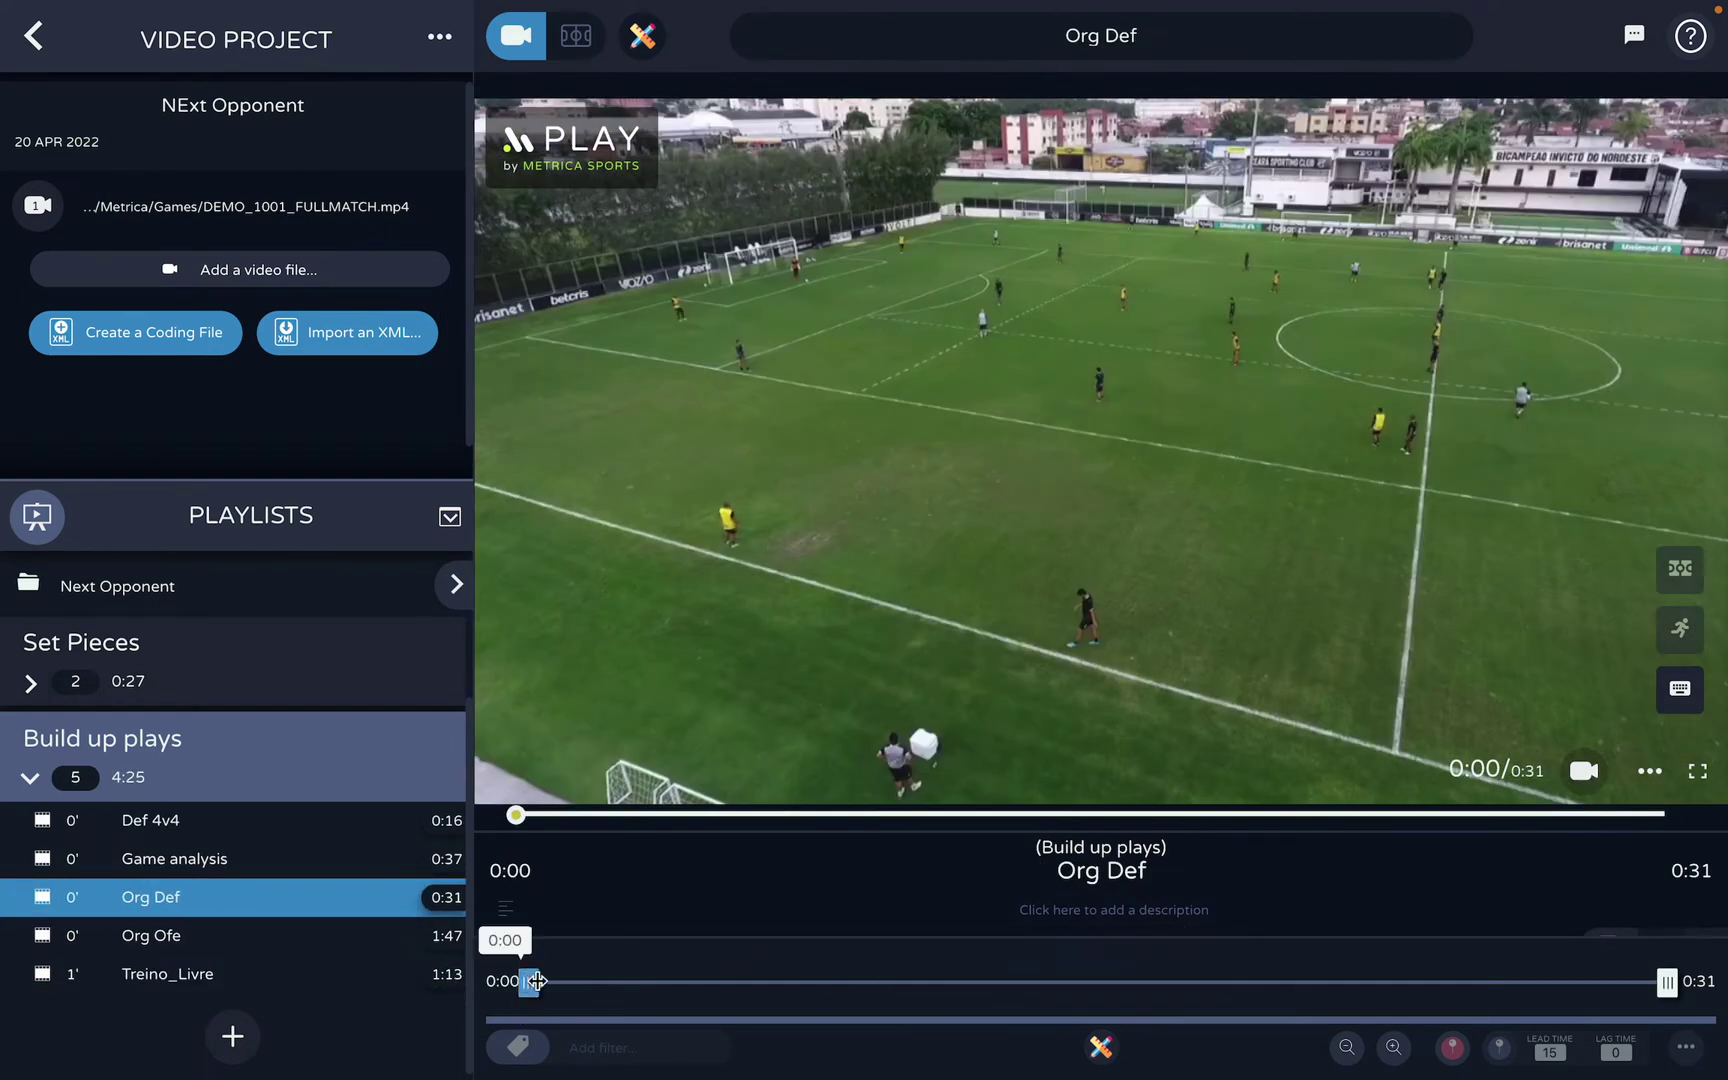
pyautogui.moveTo(530, 982); pyautogui.dragTo(678, 986)
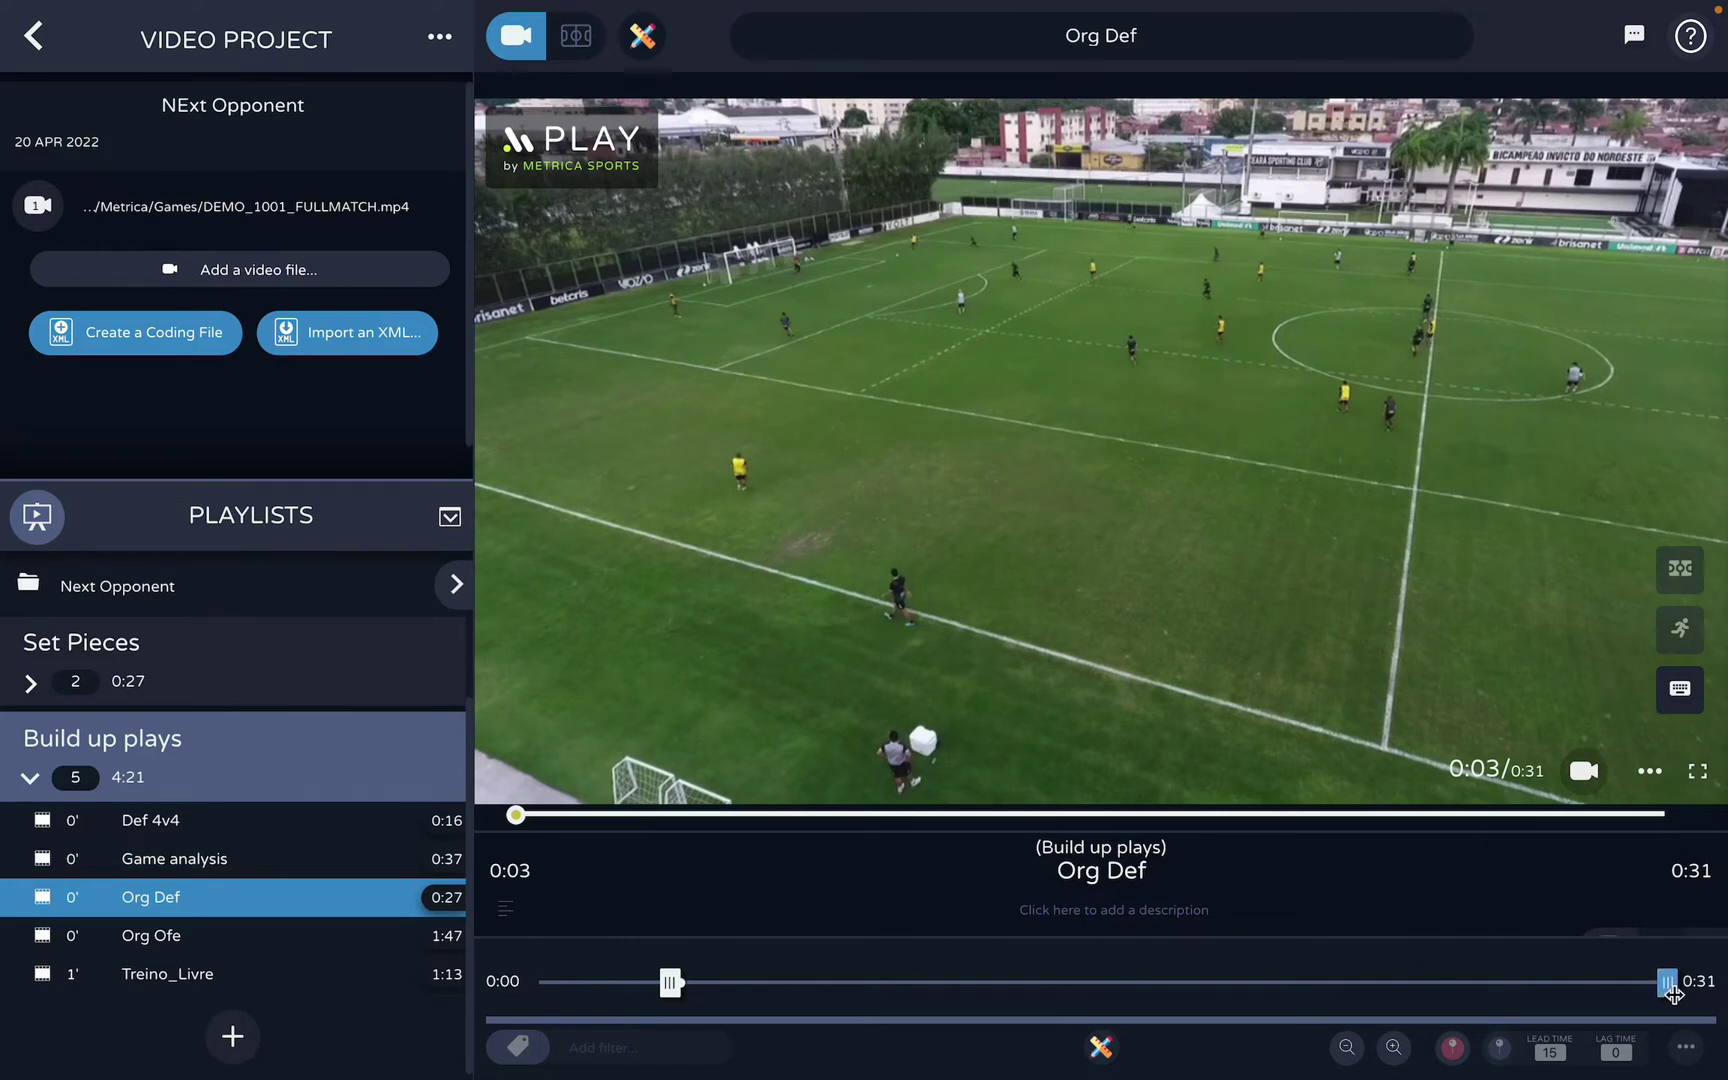
pyautogui.moveTo(1667, 982); pyautogui.dragTo(1560, 995)
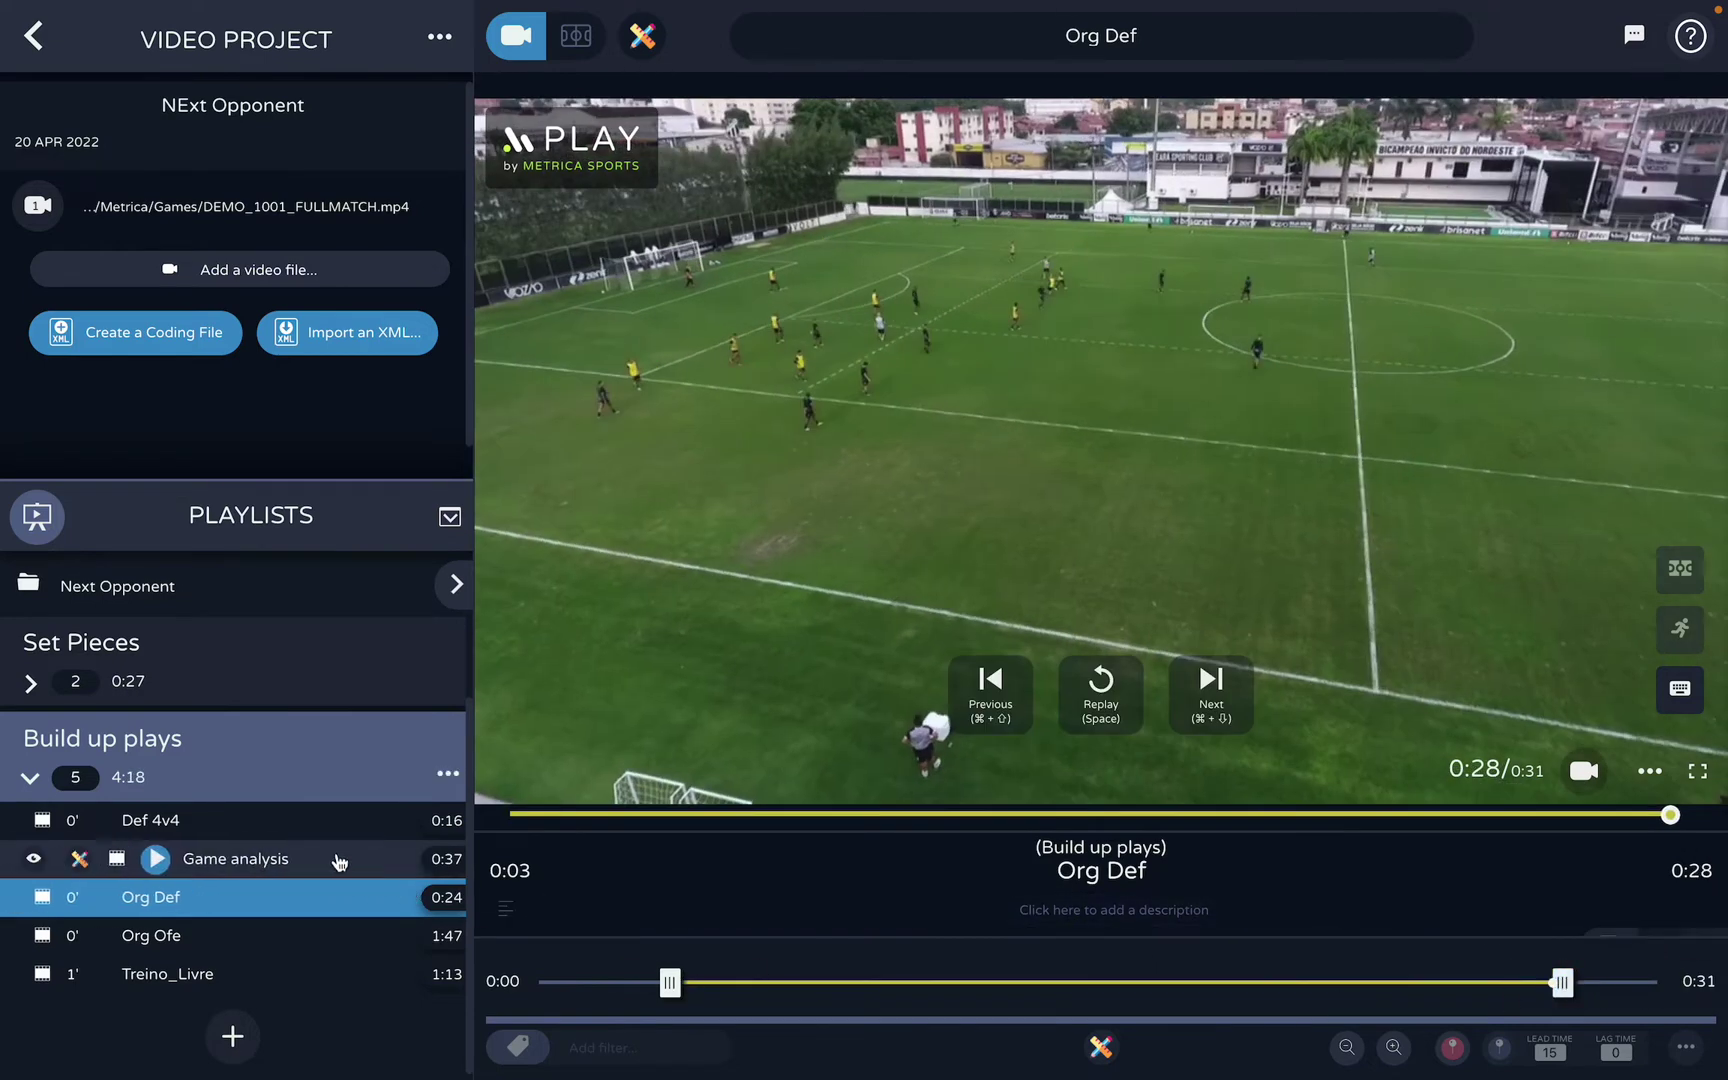
# Open the first Video Cut of the Set Pieces playlist and set its playback speed to 1x
pyautogui.click(338, 860)
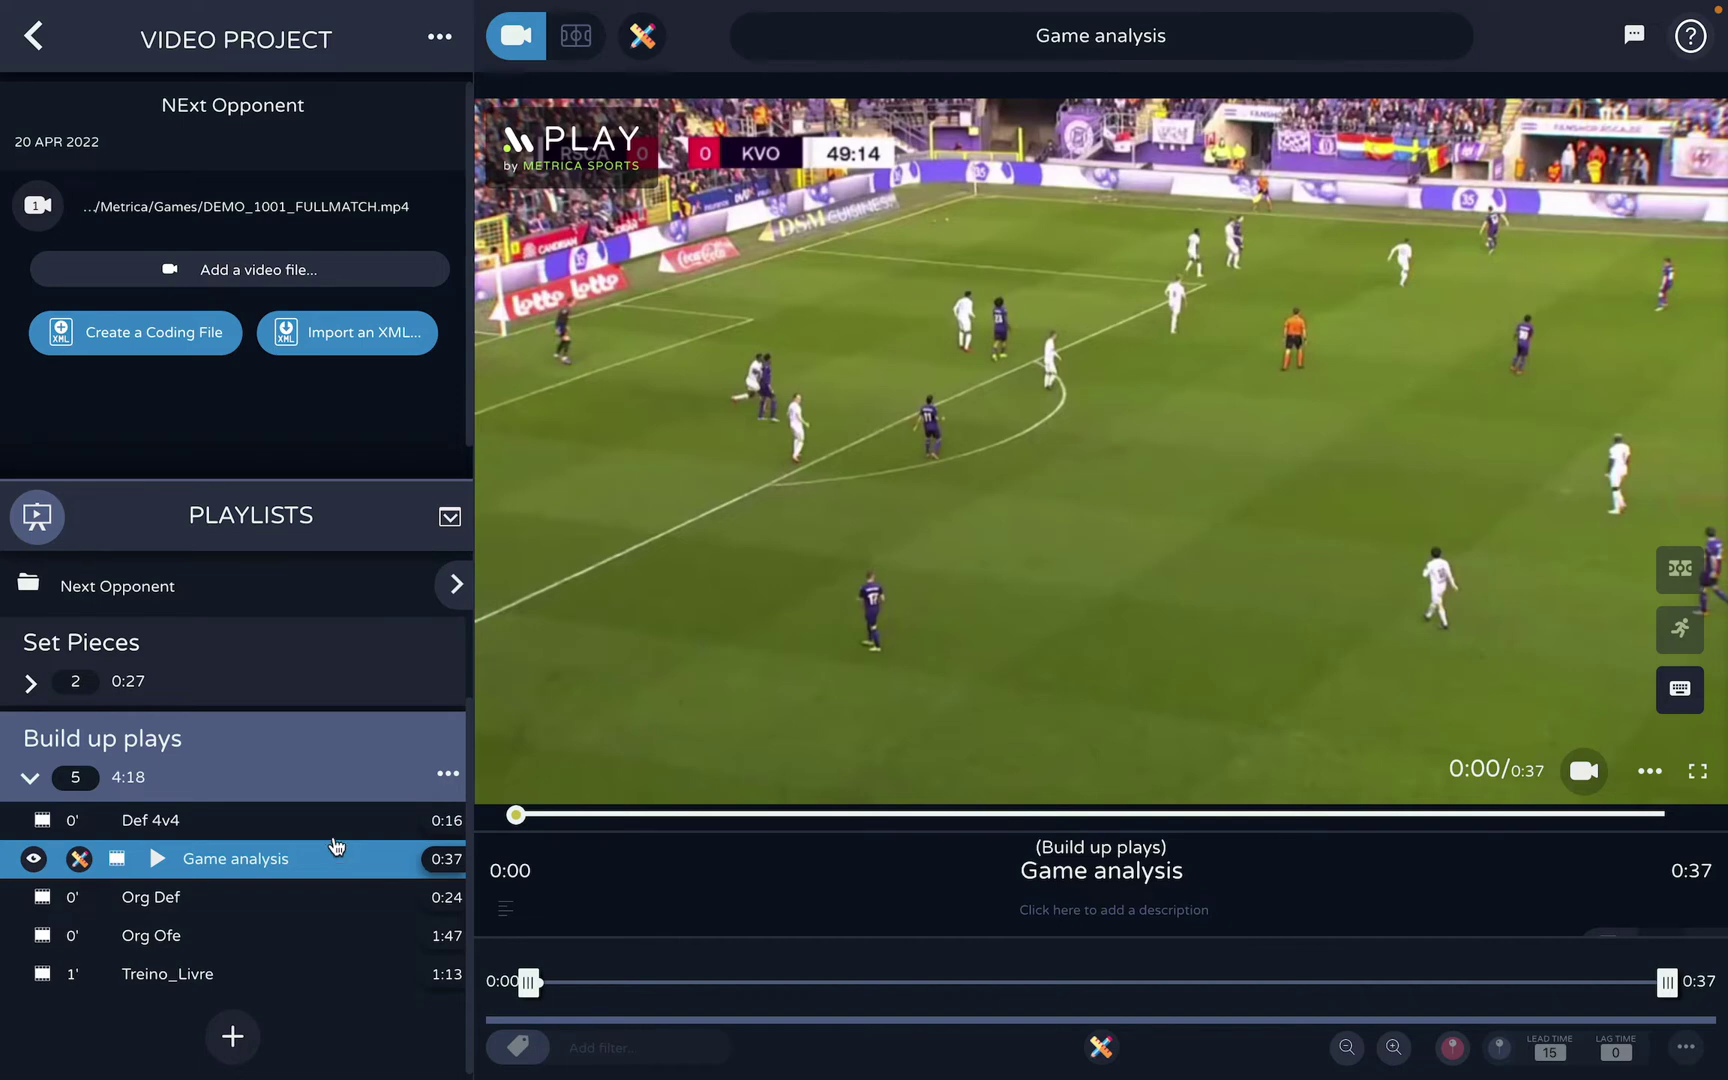
pyautogui.click(339, 822)
pyautogui.click(30, 685)
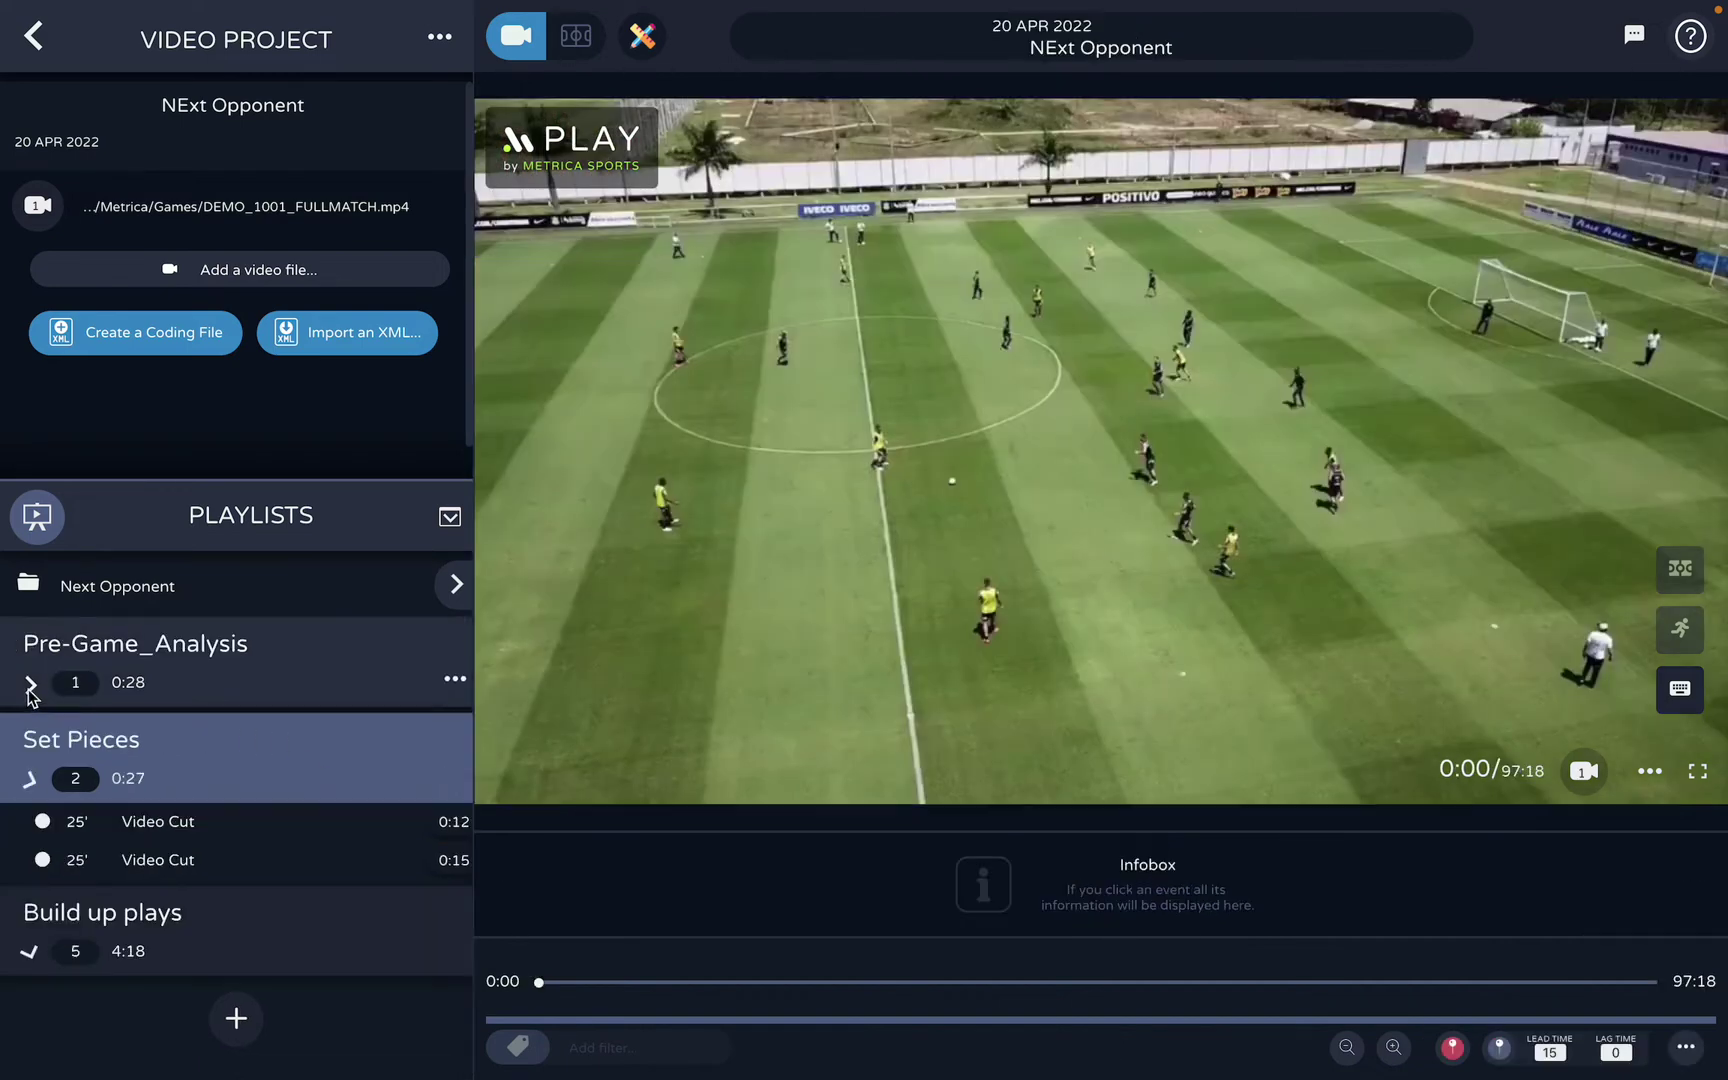
pyautogui.click(190, 824)
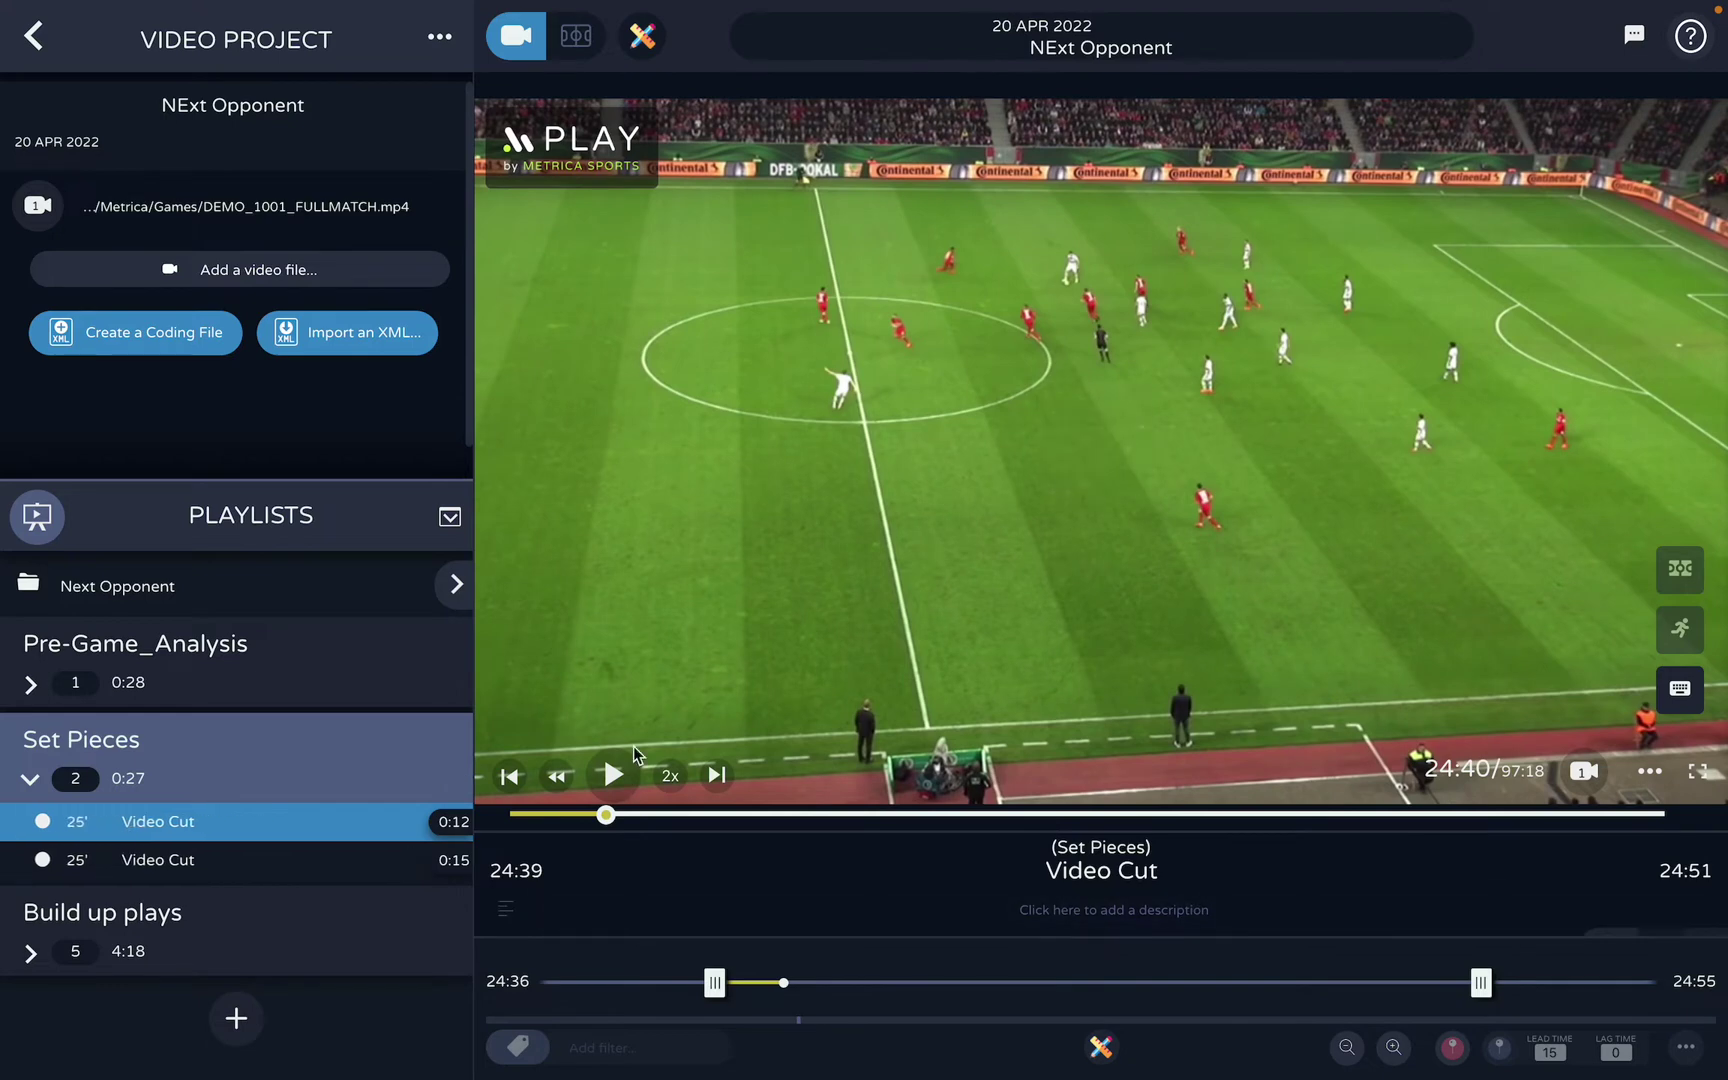
pyautogui.click(669, 777)
pyautogui.click(669, 718)
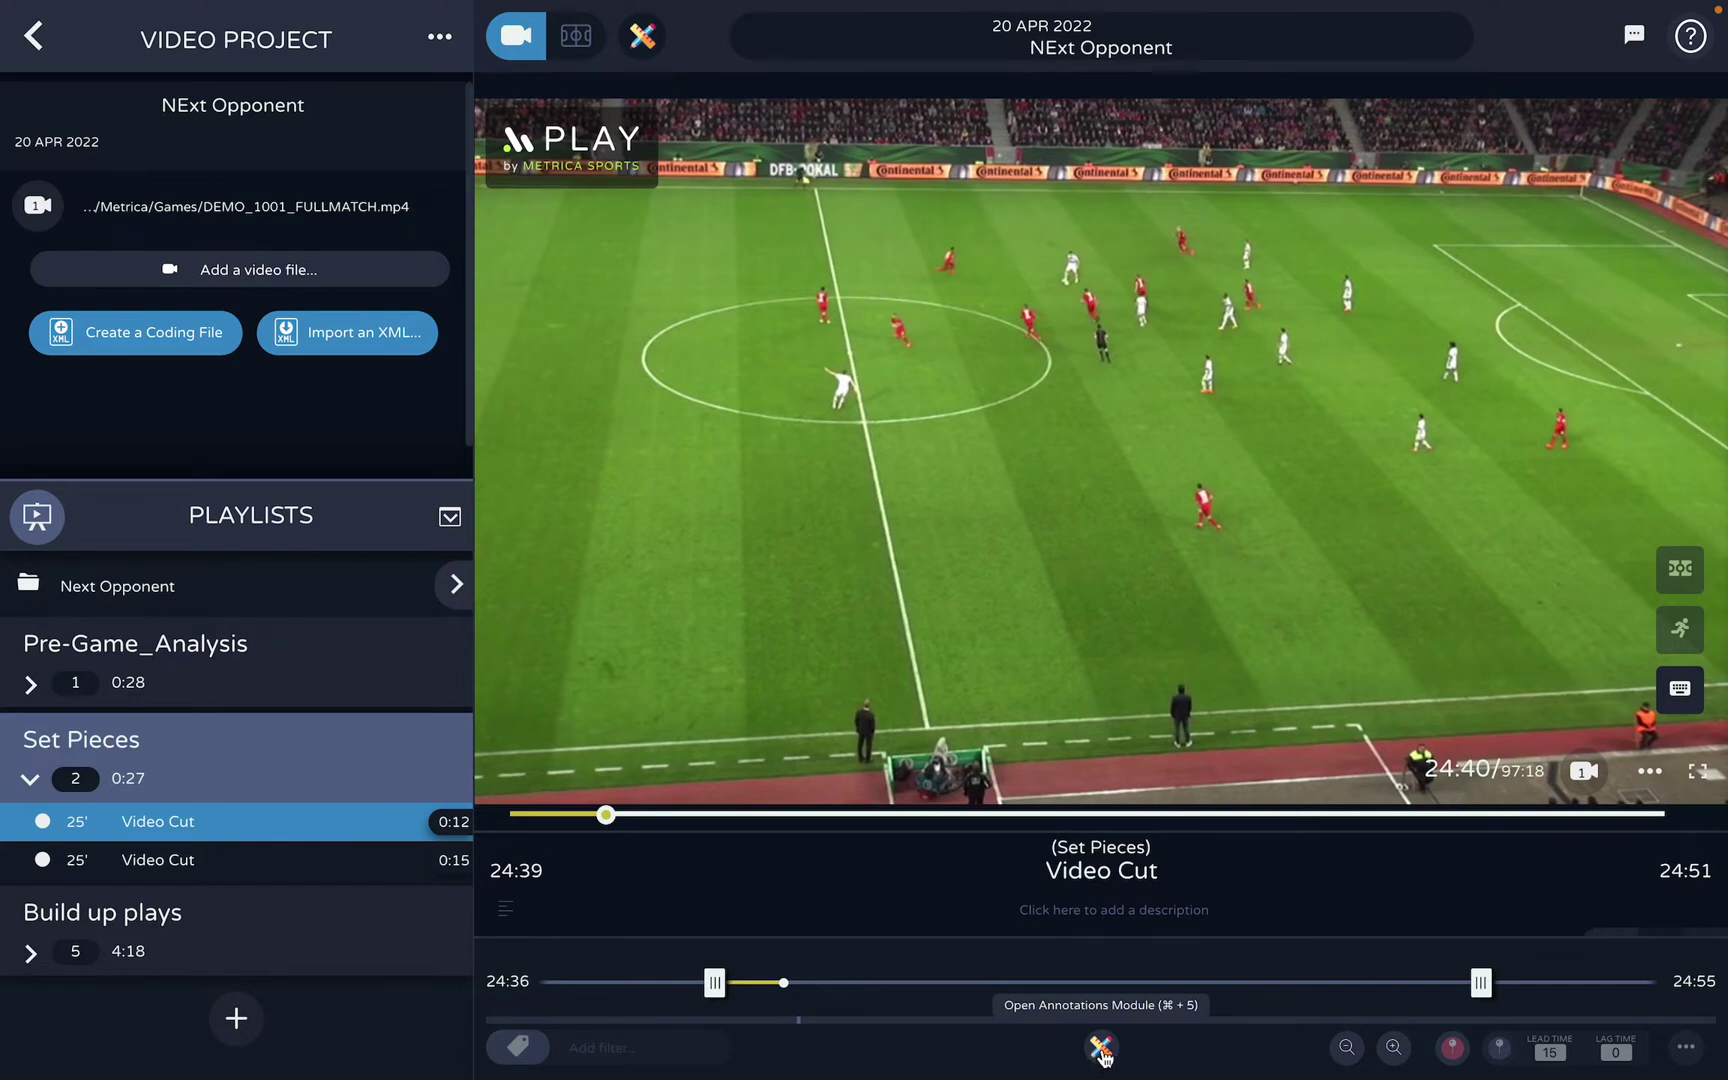
# Open the Annotations module for this clip at 24:42.2 and look through the available player visualizations
pyautogui.click(1101, 1048)
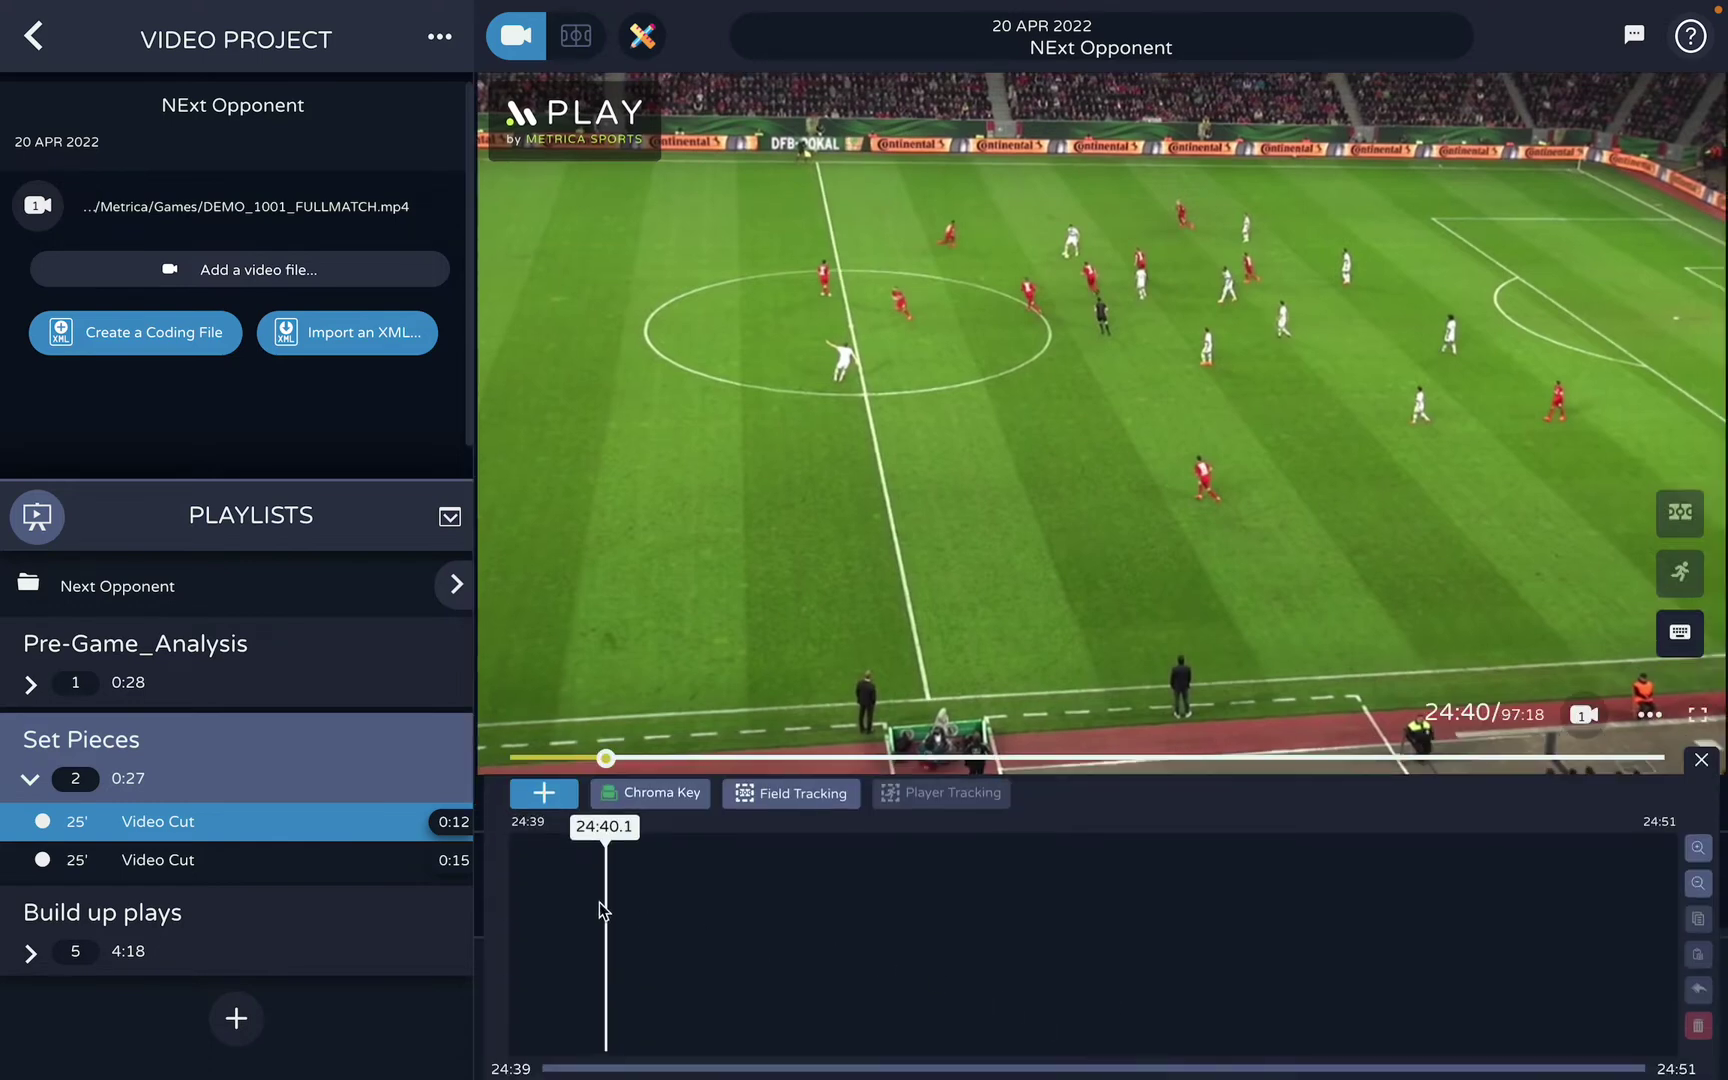
pyautogui.moveTo(607, 891)
pyautogui.mouseDown()
pyautogui.moveTo(540, 891)
pyautogui.moveTo(795, 897)
pyautogui.mouseUp()
pyautogui.click(544, 793)
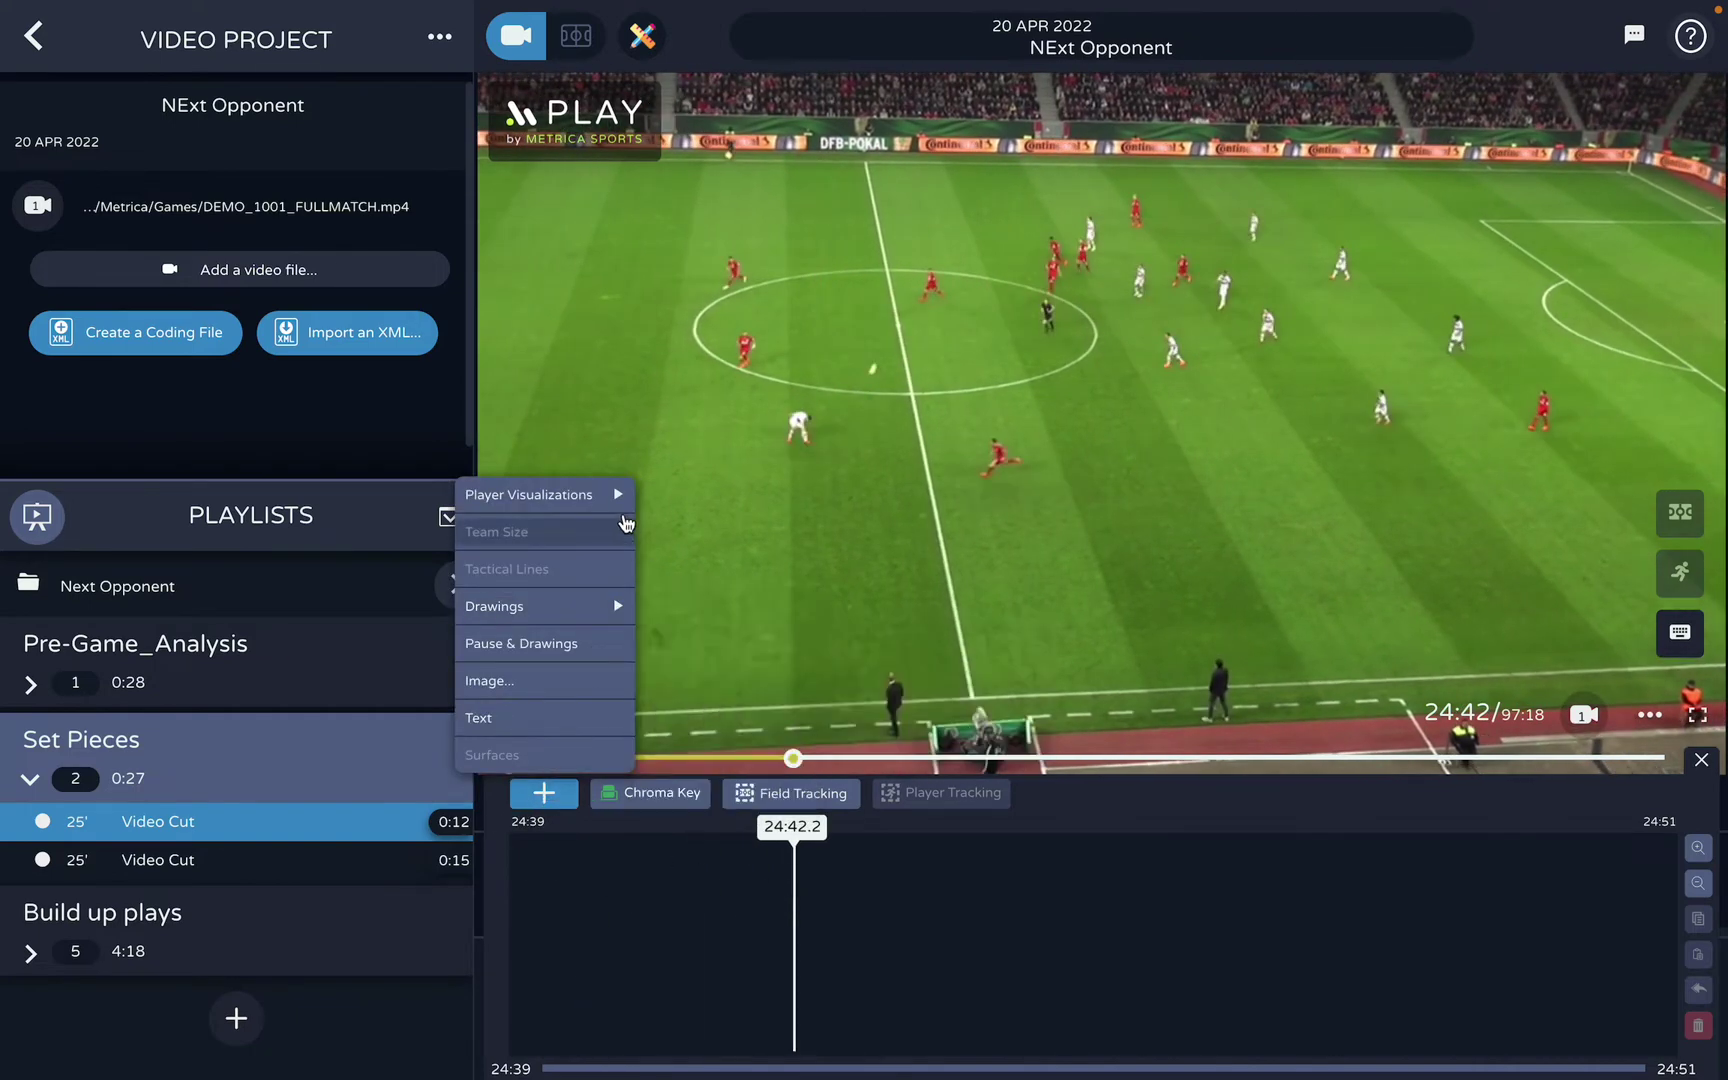
pyautogui.moveTo(605, 494)
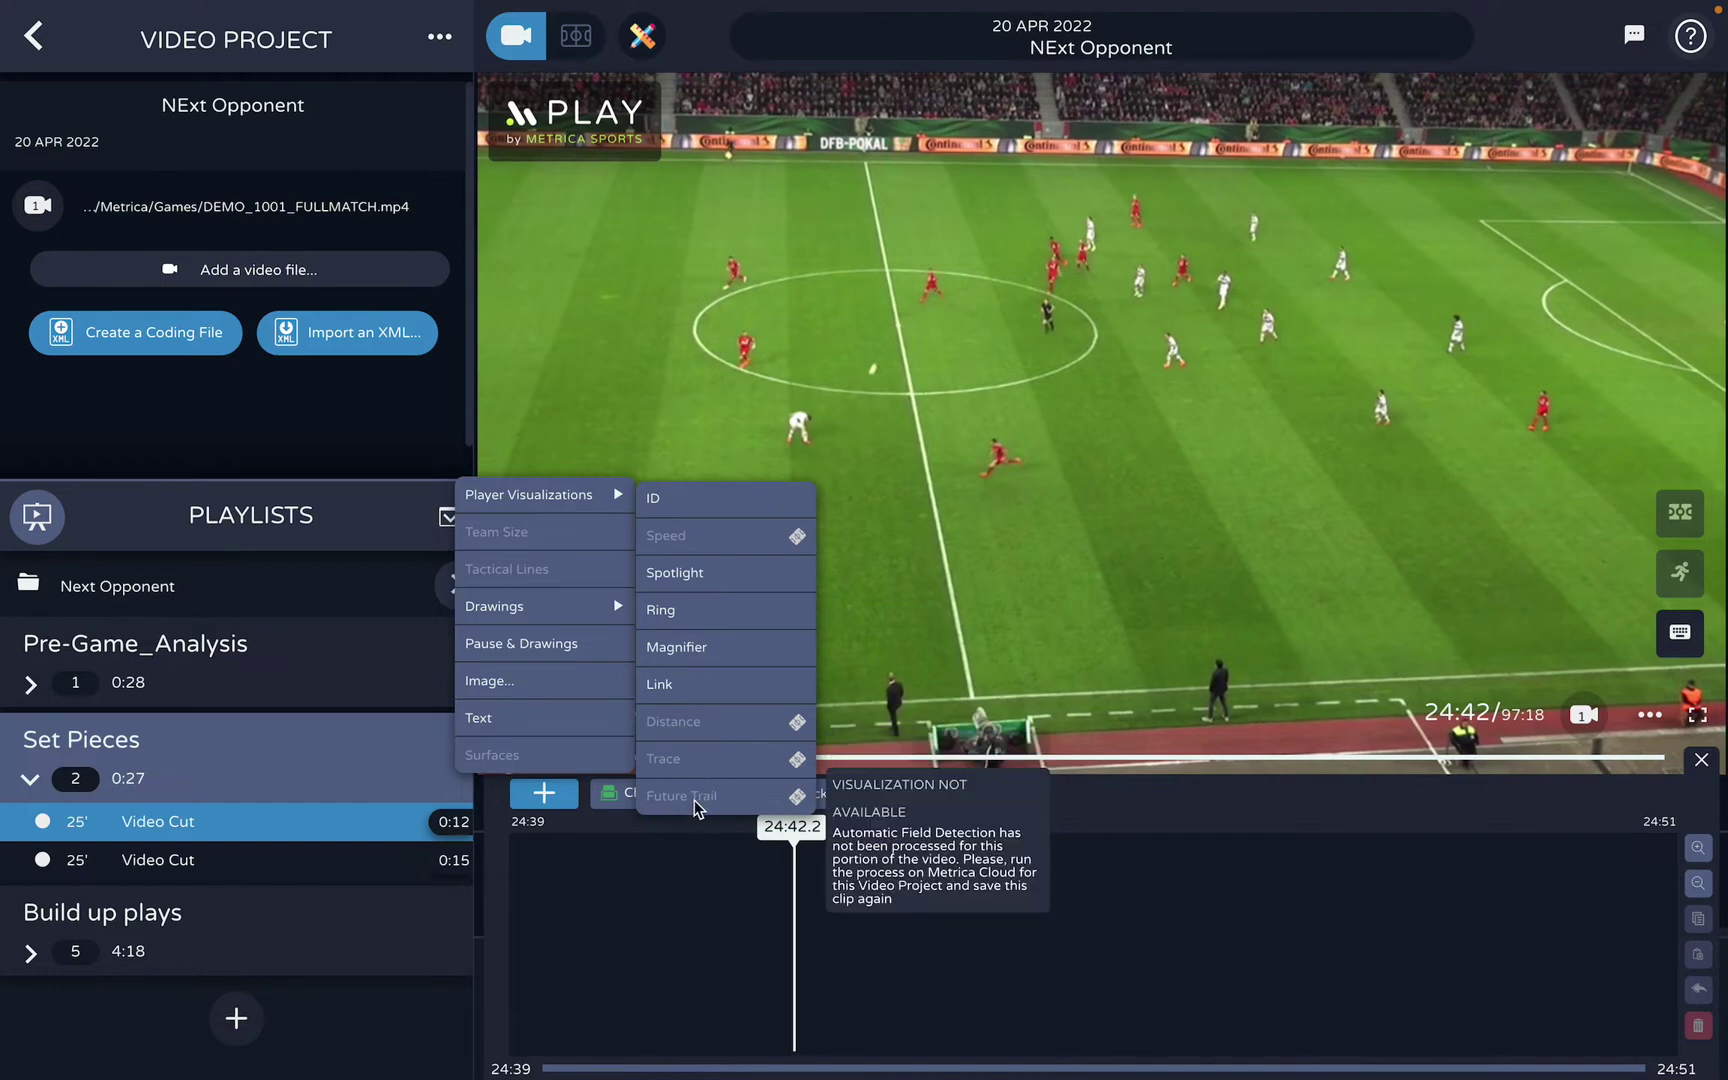
pyautogui.click(692, 578)
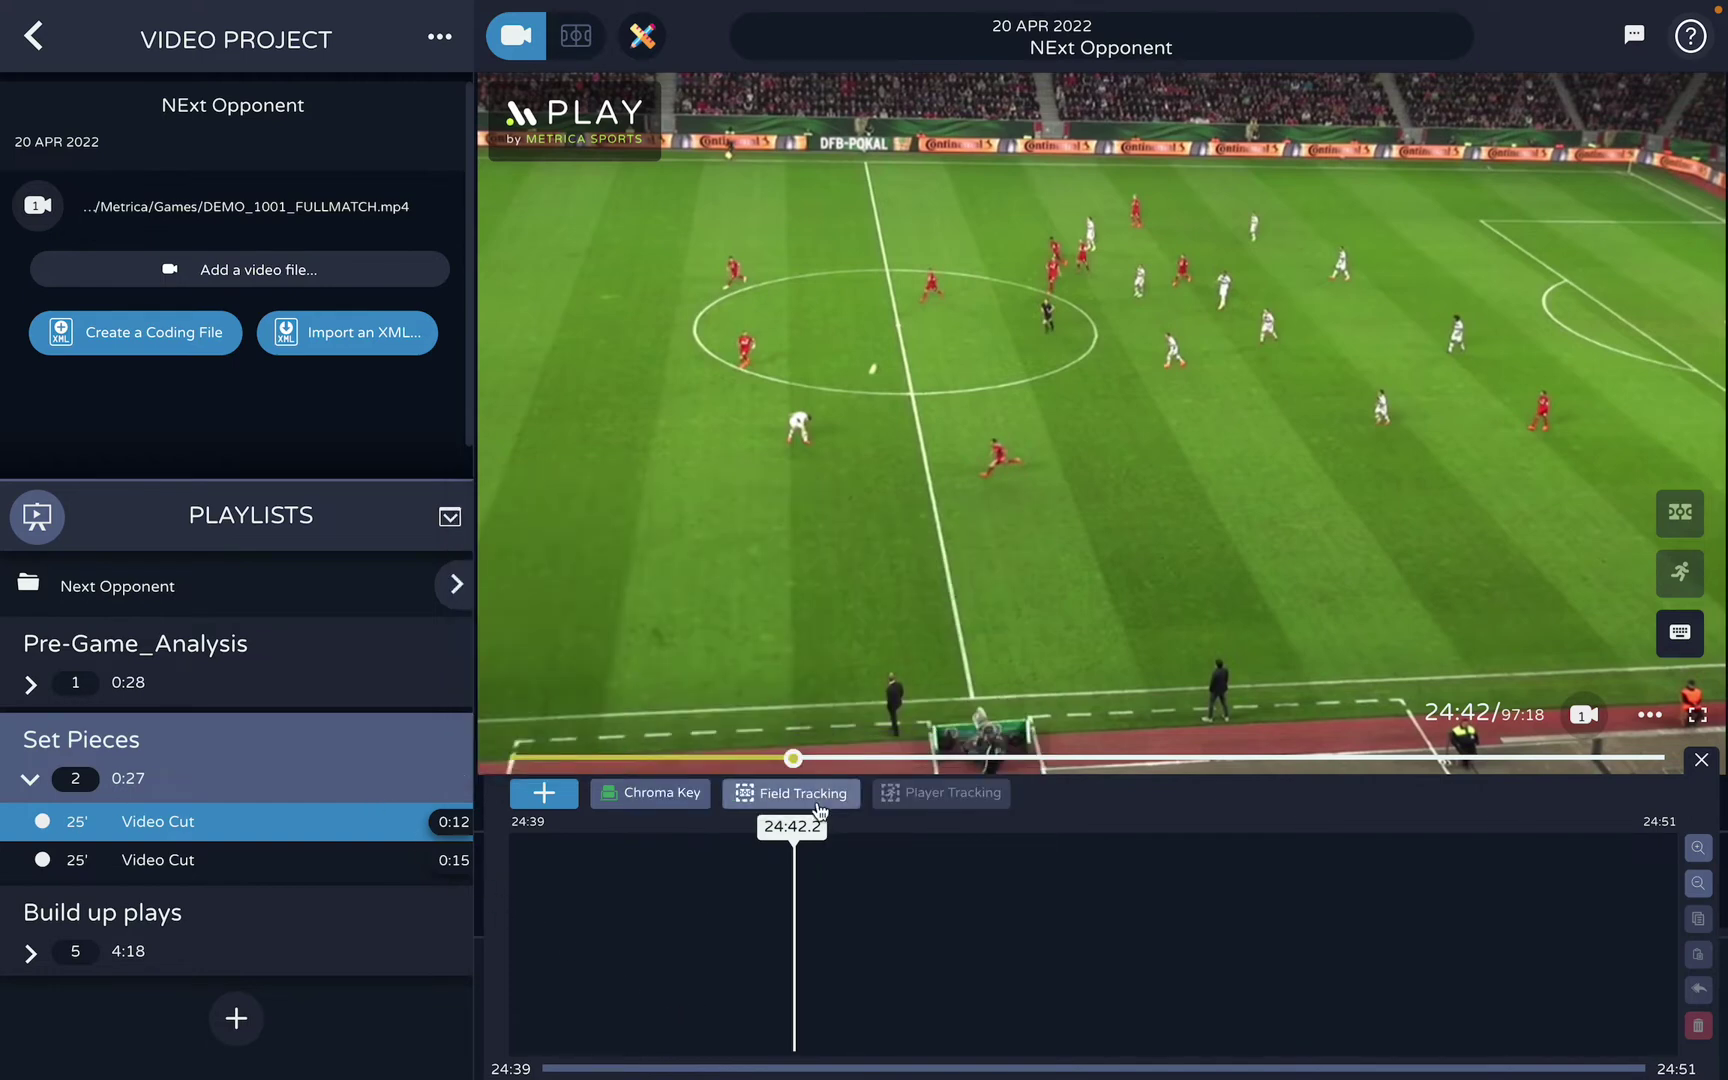
pyautogui.moveTo(788, 722)
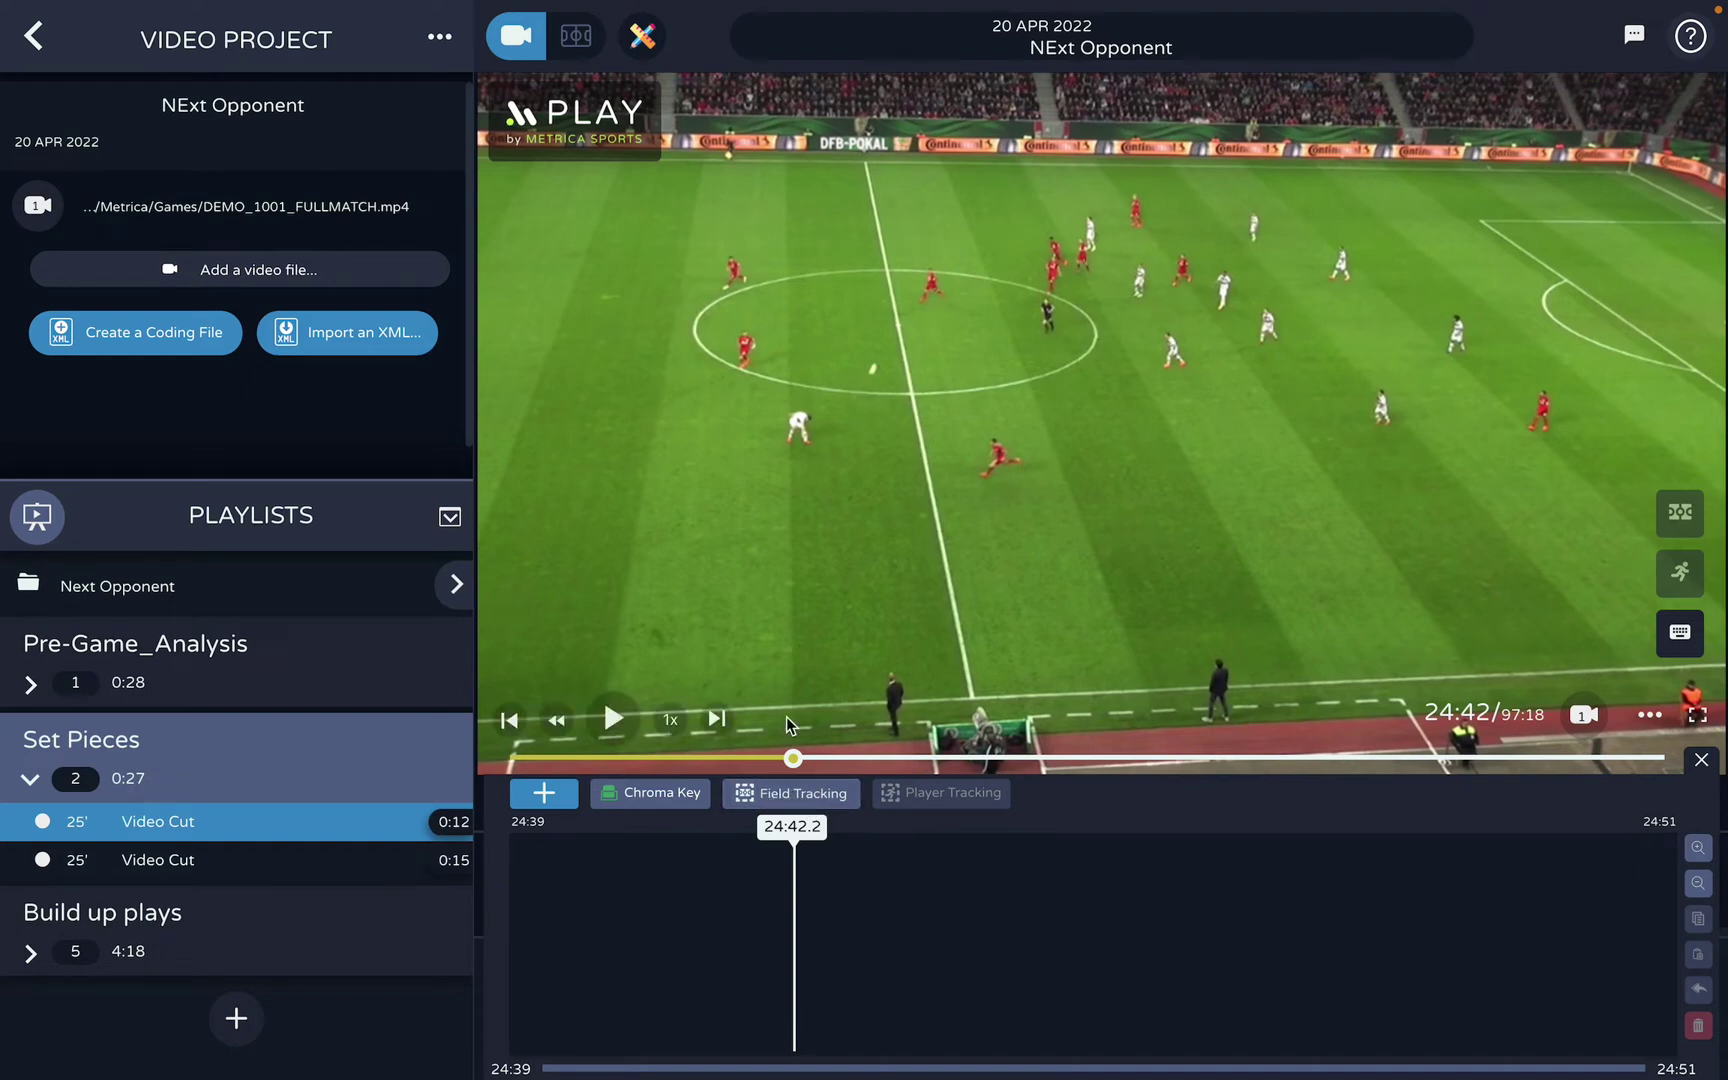
# Pause the clip at 24:42.6, start Manual Field Tracking and match the far end of the halfway line on the video
pyautogui.press('space')
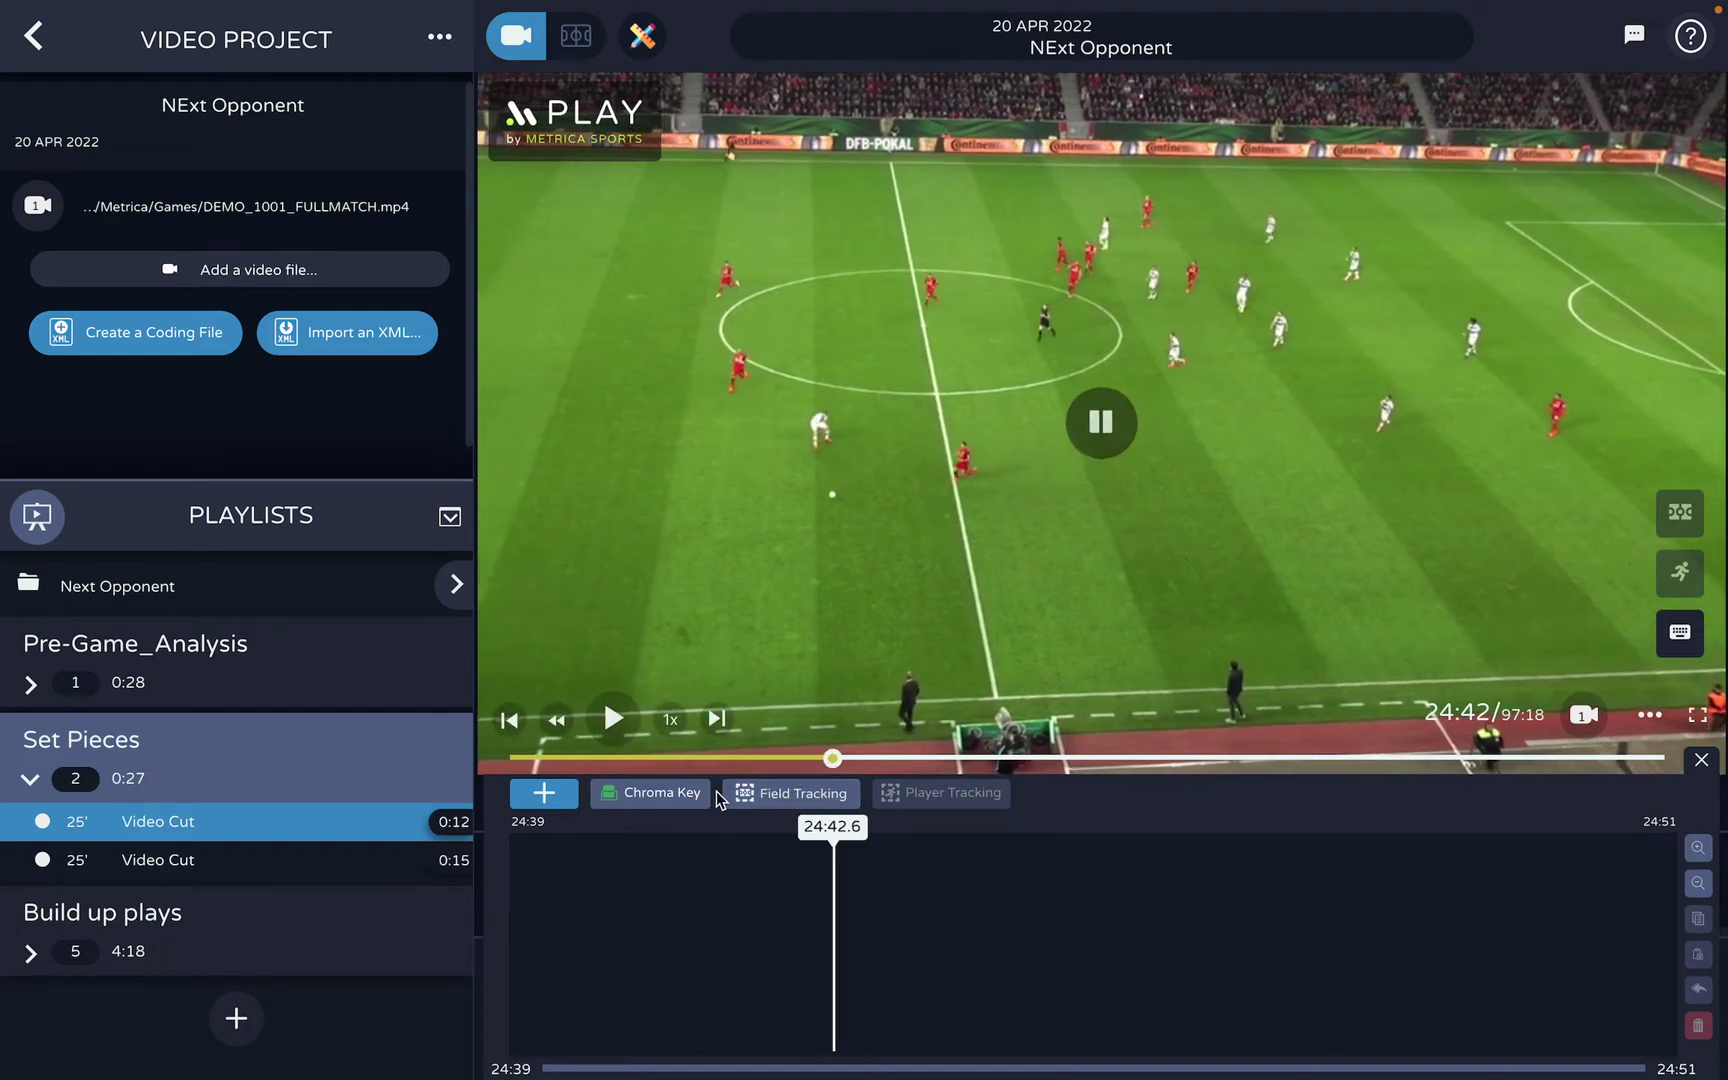
pyautogui.click(790, 793)
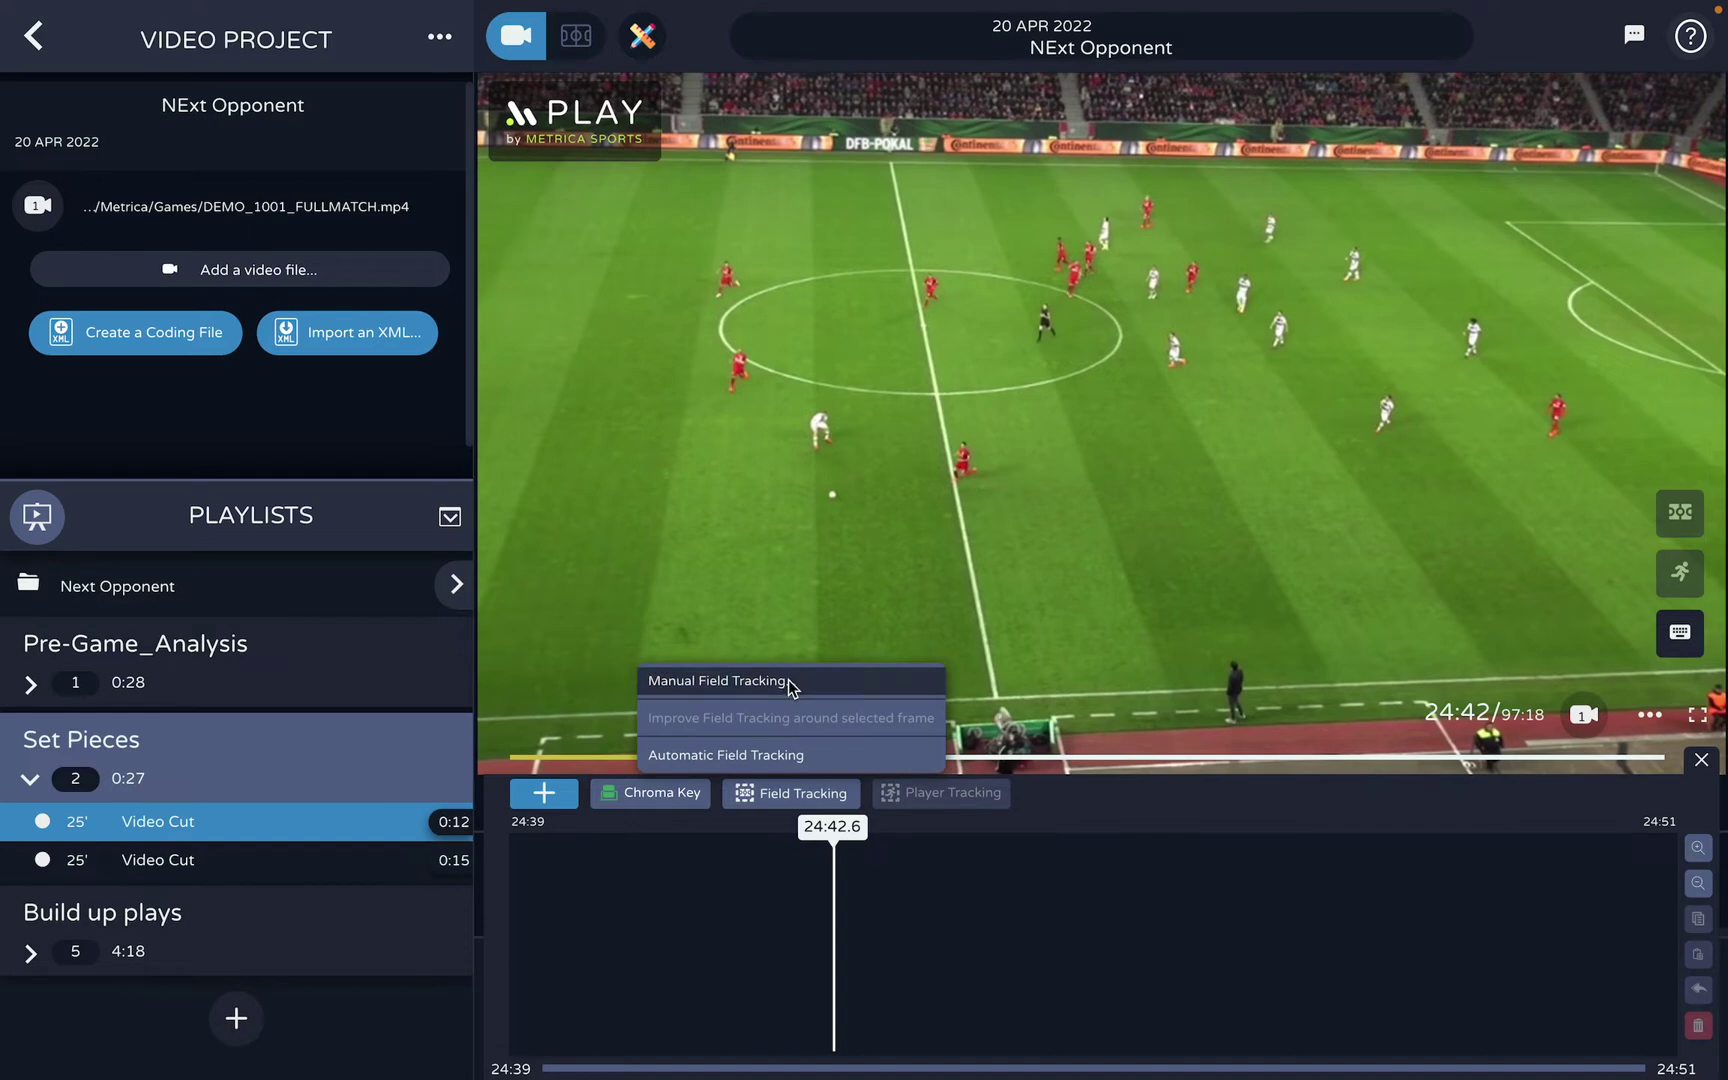
pyautogui.click(760, 681)
pyautogui.moveTo(776, 188); pyautogui.dragTo(355, 117)
pyautogui.click(259, 313)
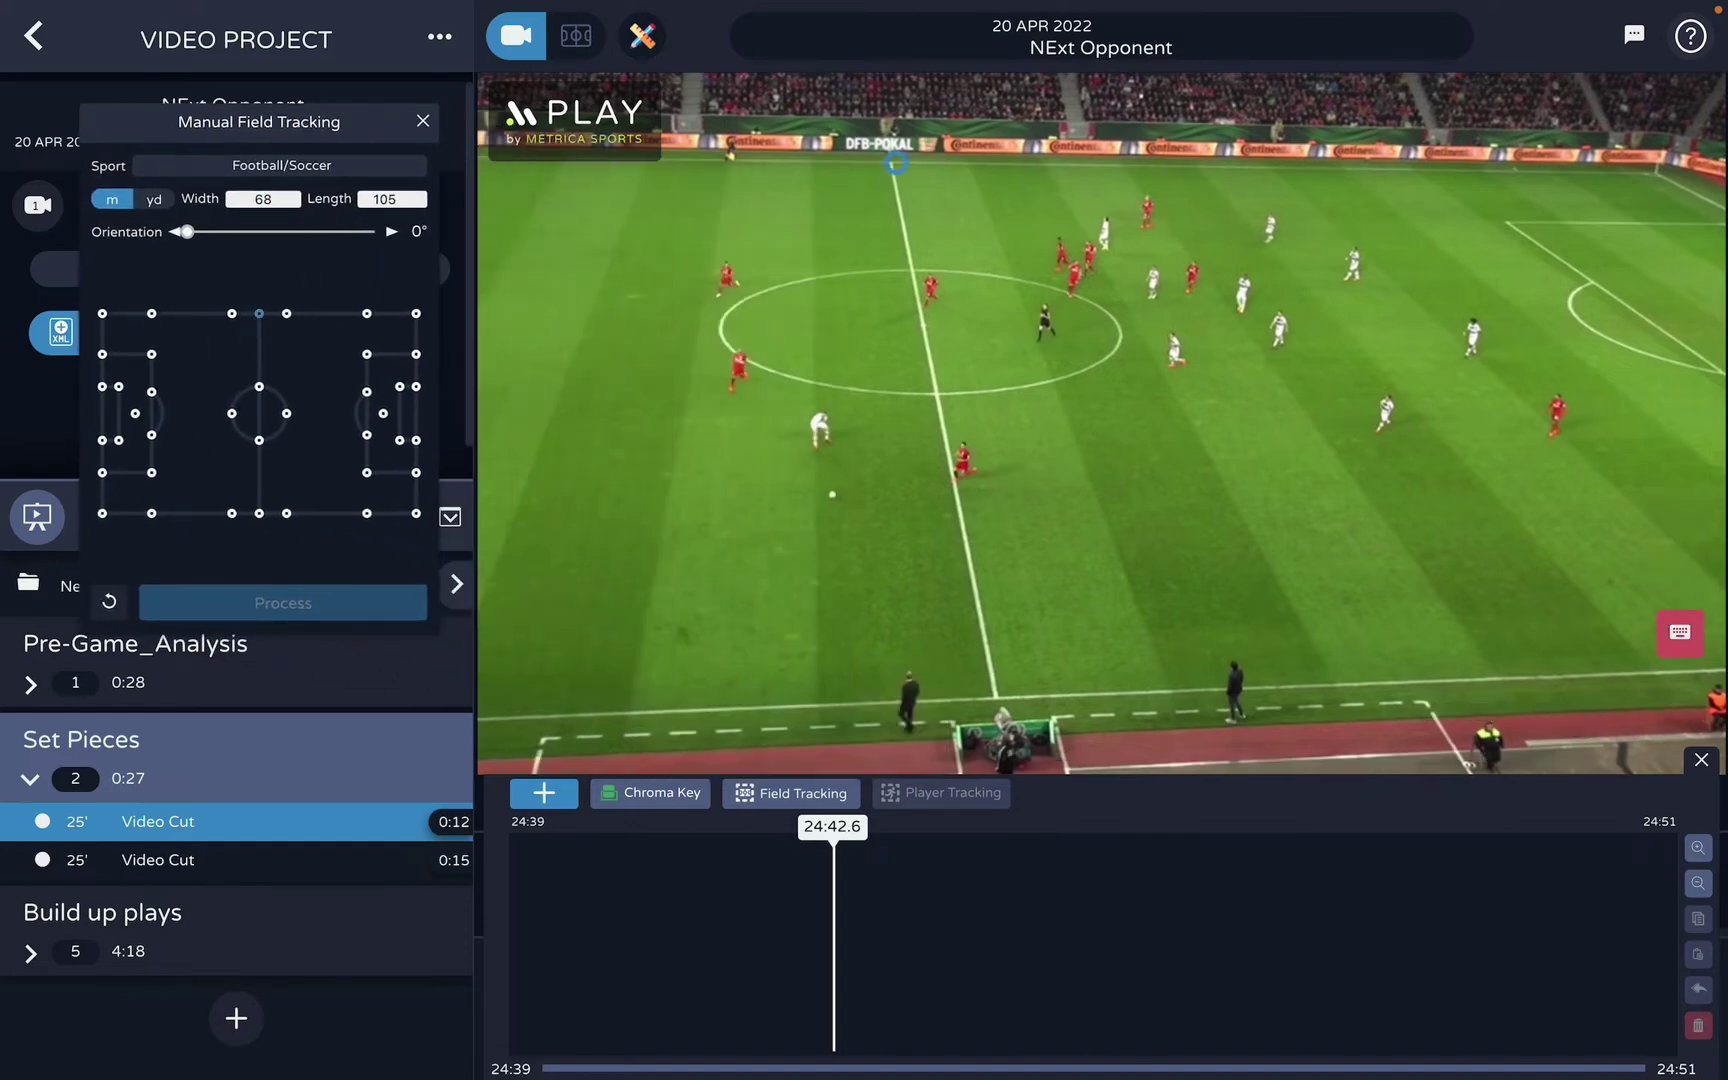
pyautogui.click(892, 163)
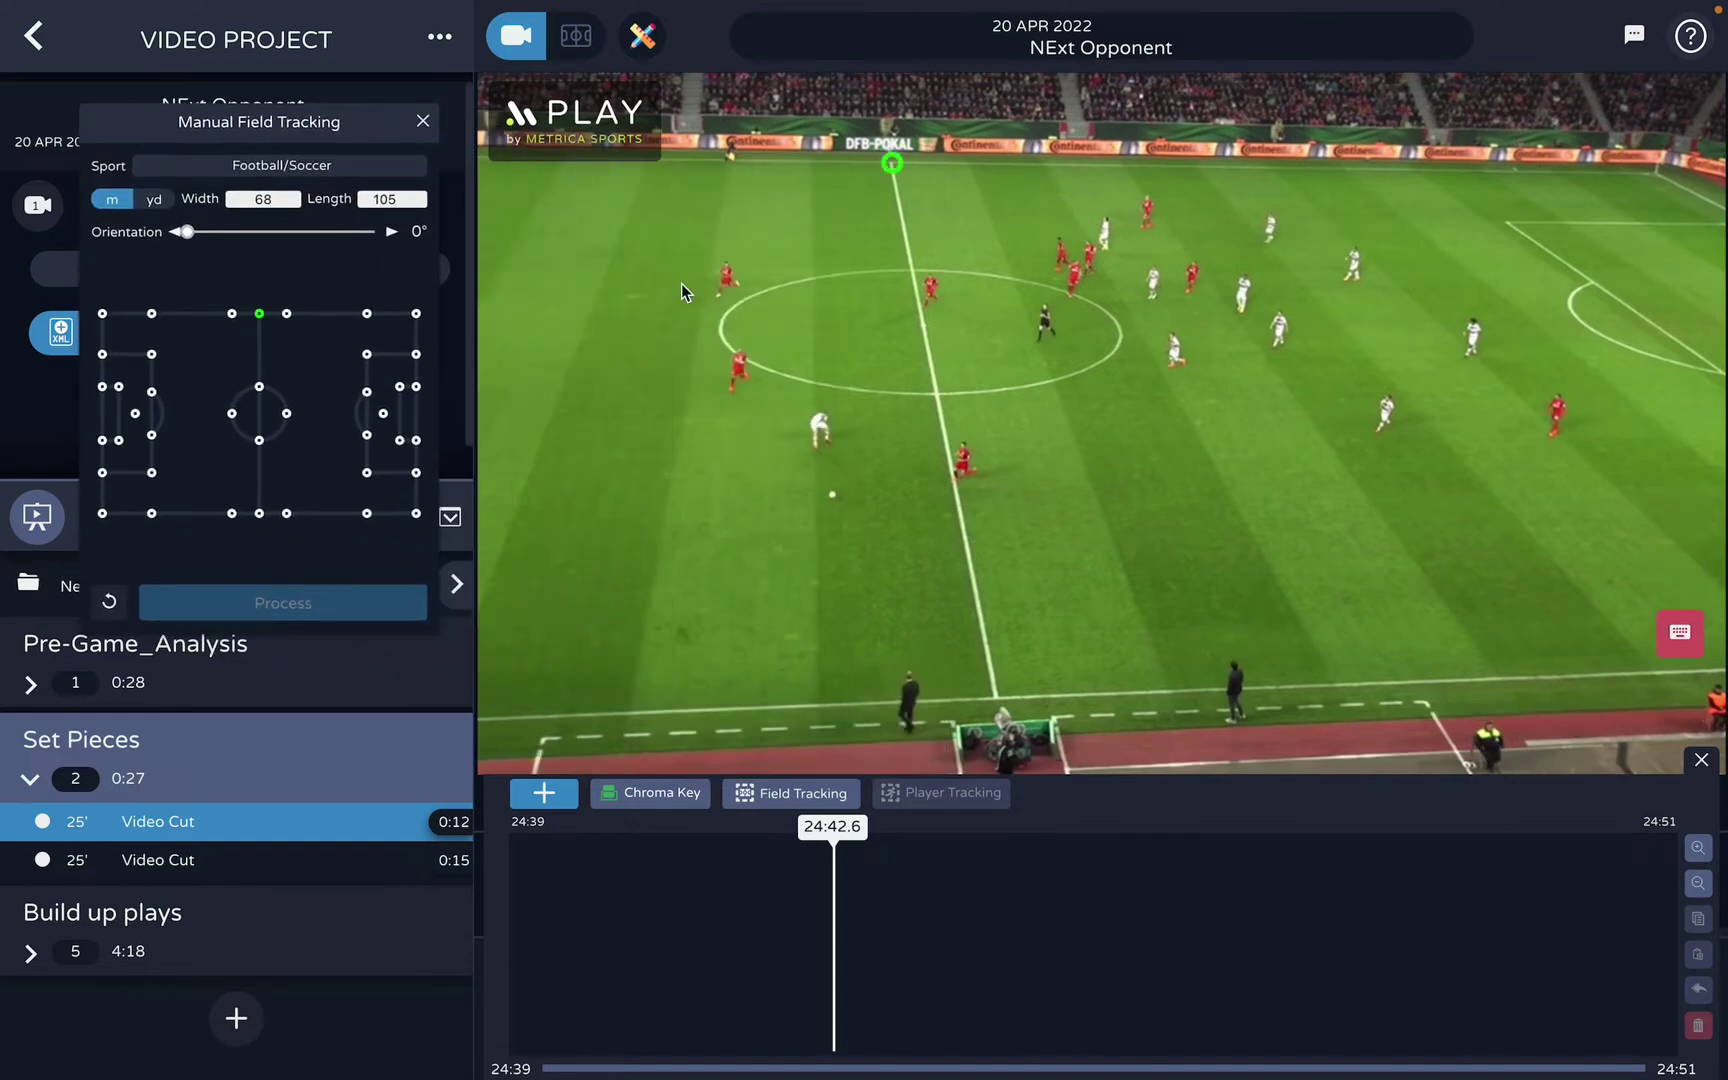
# Match the centre circle's near halfway-line point, the right penalty area's far corner and the far-right pitch corner on the video
pyautogui.click(259, 441)
pyautogui.click(934, 394)
pyautogui.click(367, 354)
pyautogui.click(1510, 224)
pyautogui.moveTo(1431, 141); pyautogui.dragTo(1624, 148)
pyautogui.click(1655, 174)
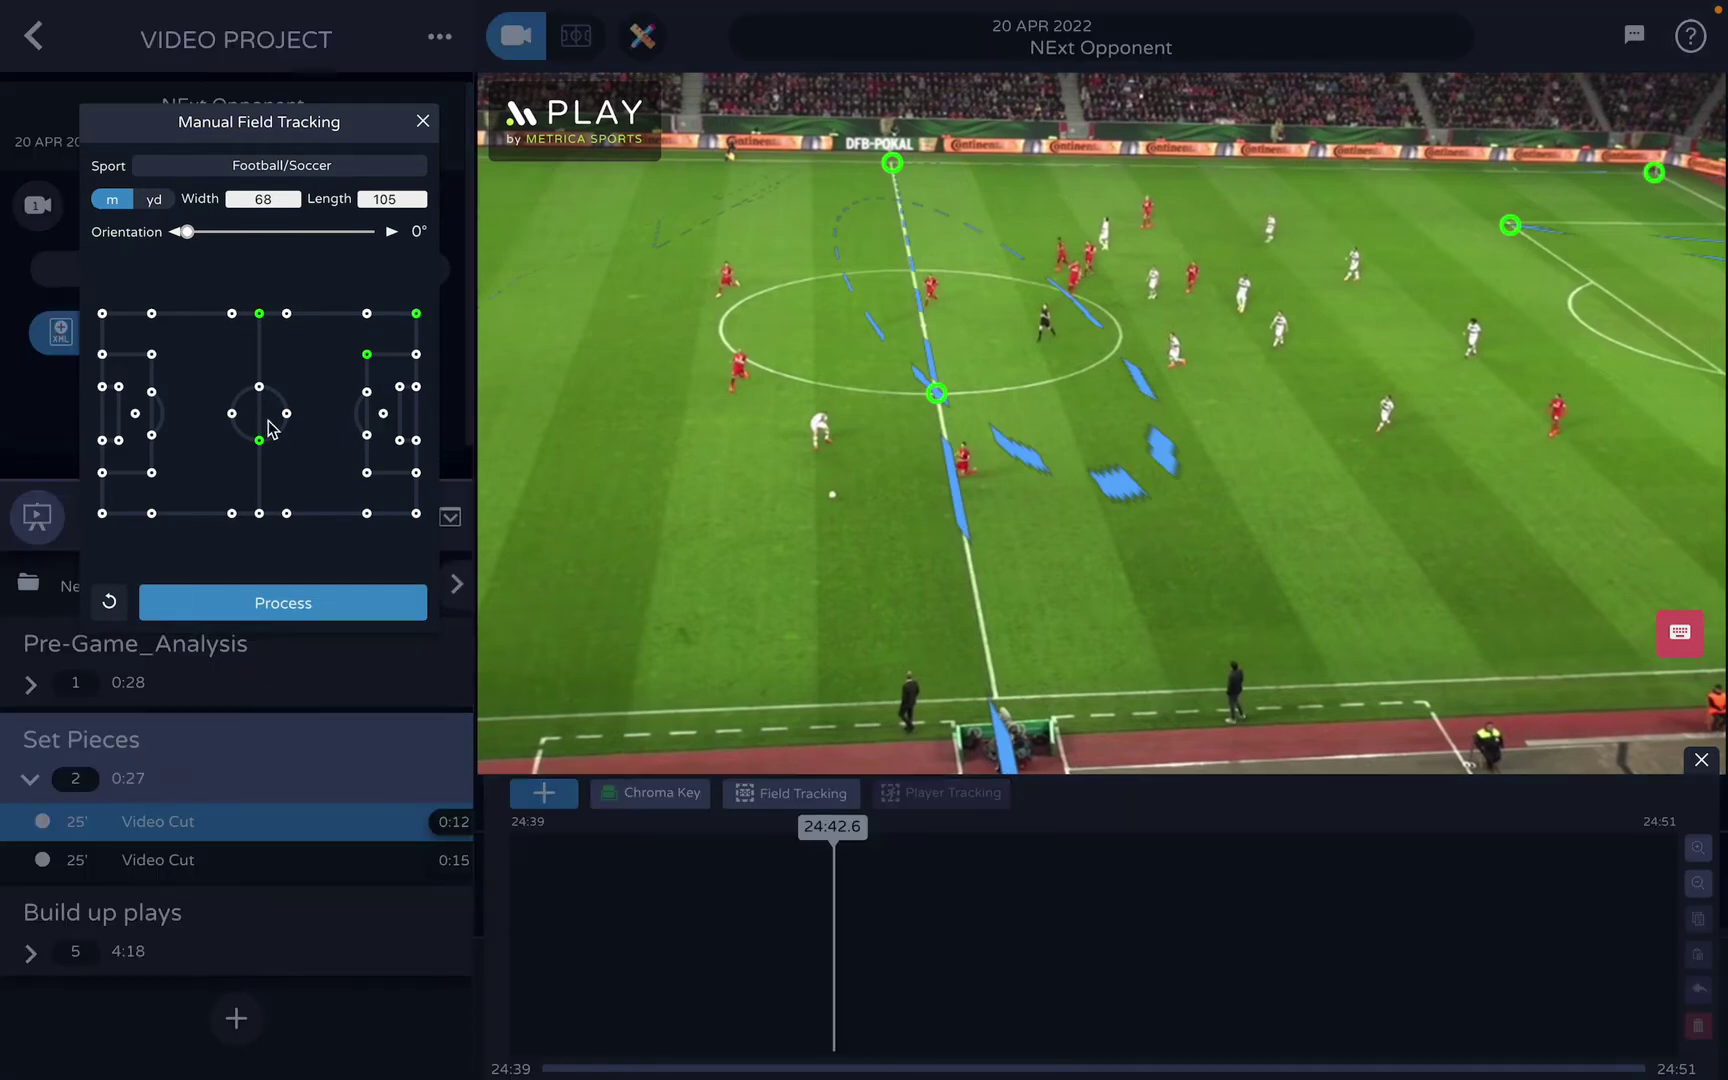
# Match the centre circle's left edge and the halfway line's near end, and process the field tracking
pyautogui.moveTo(746, 351); pyautogui.dragTo(722, 329)
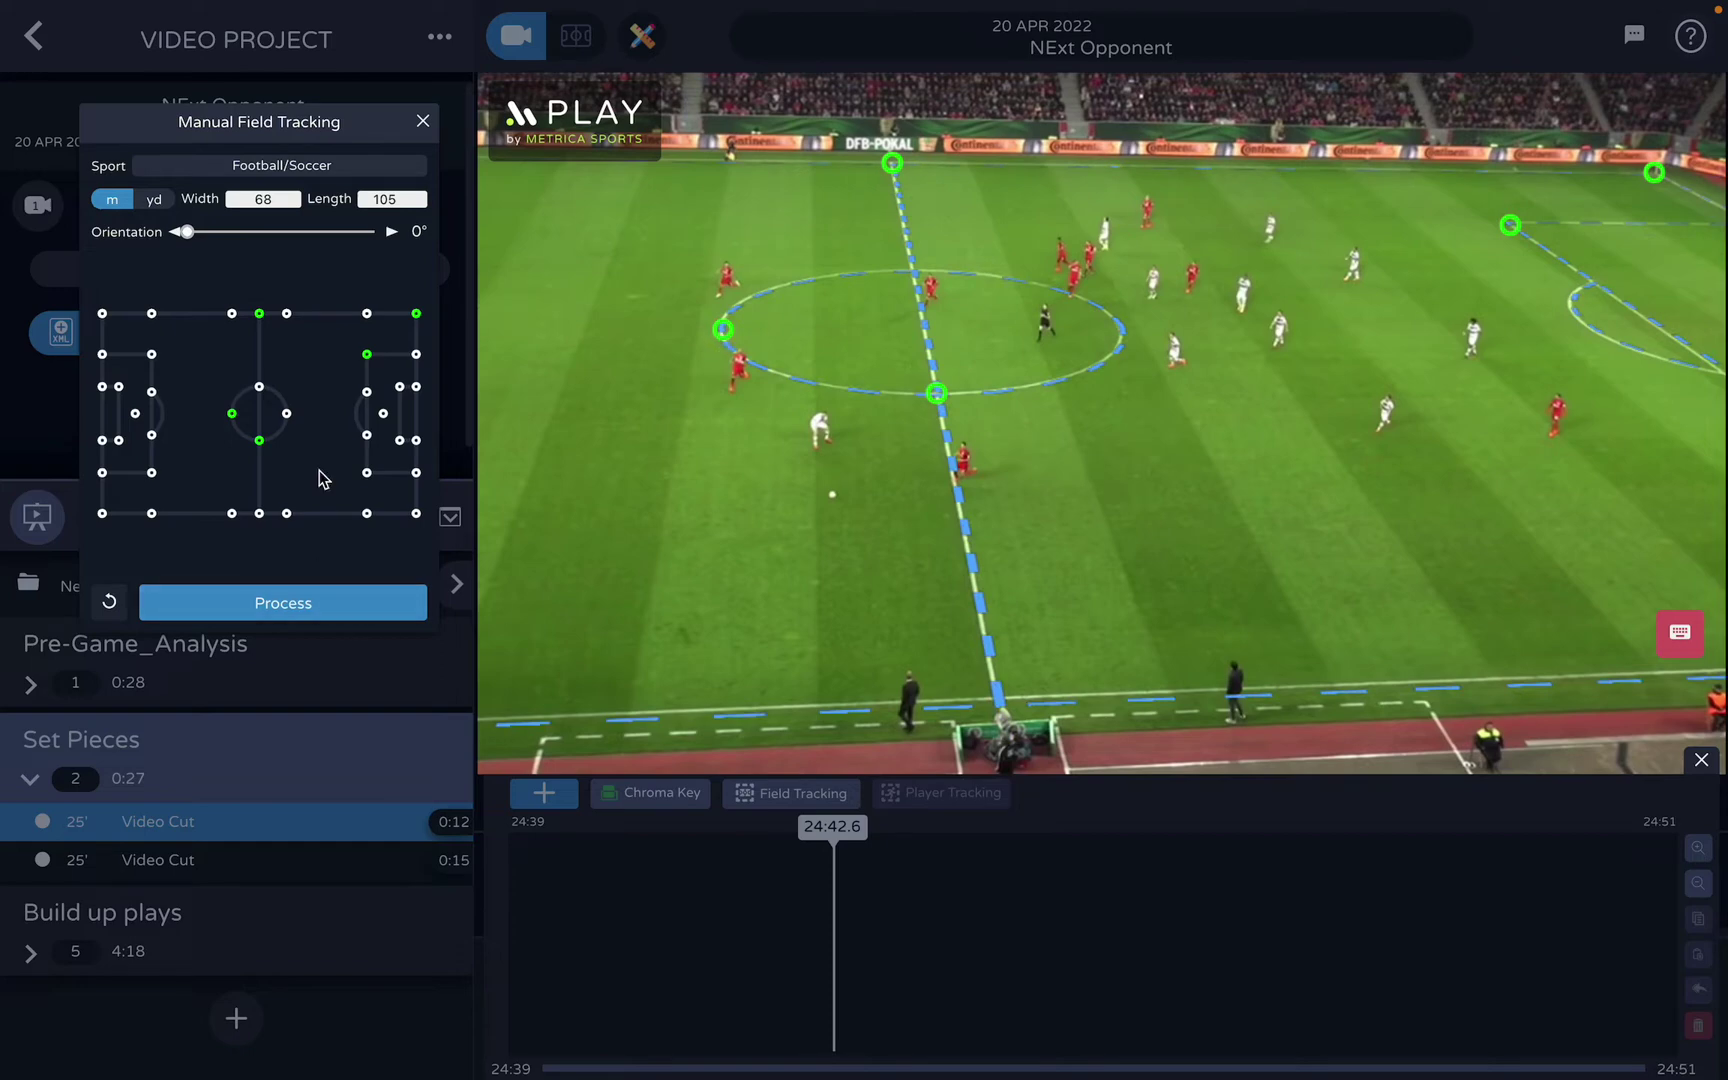
pyautogui.click(259, 513)
pyautogui.moveTo(992, 693); pyautogui.dragTo(995, 694)
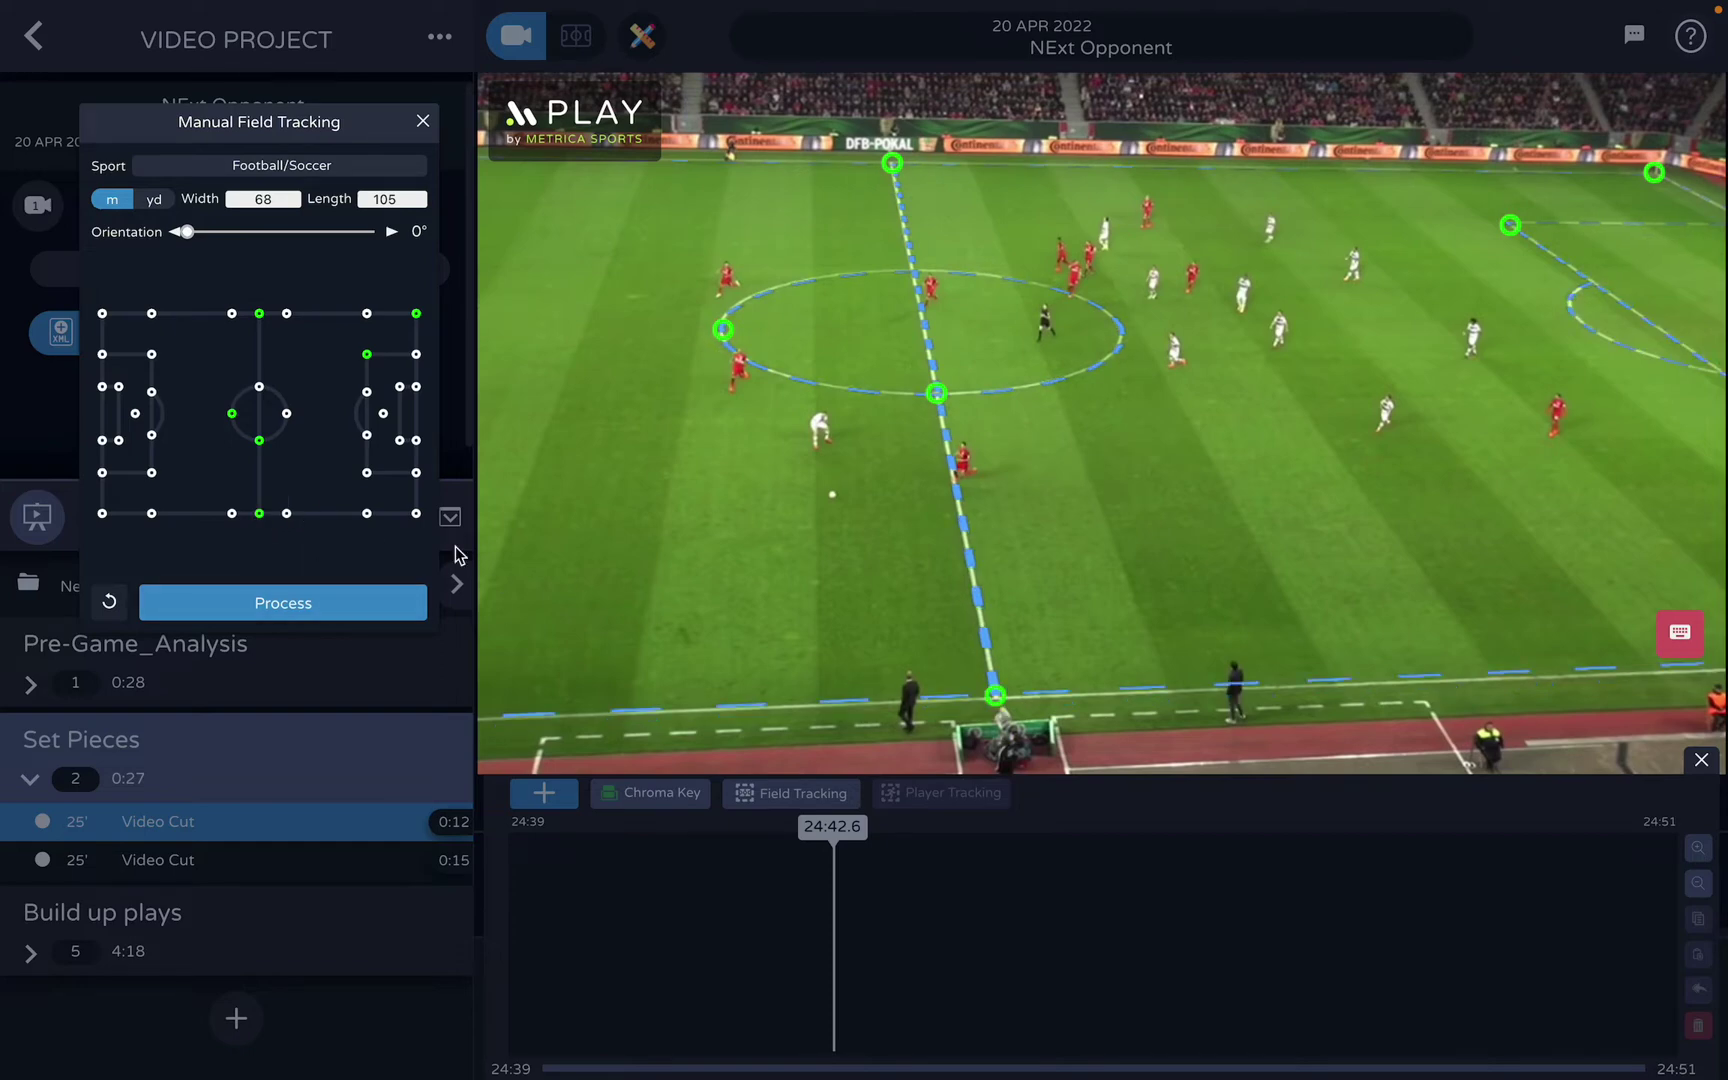
pyautogui.click(310, 605)
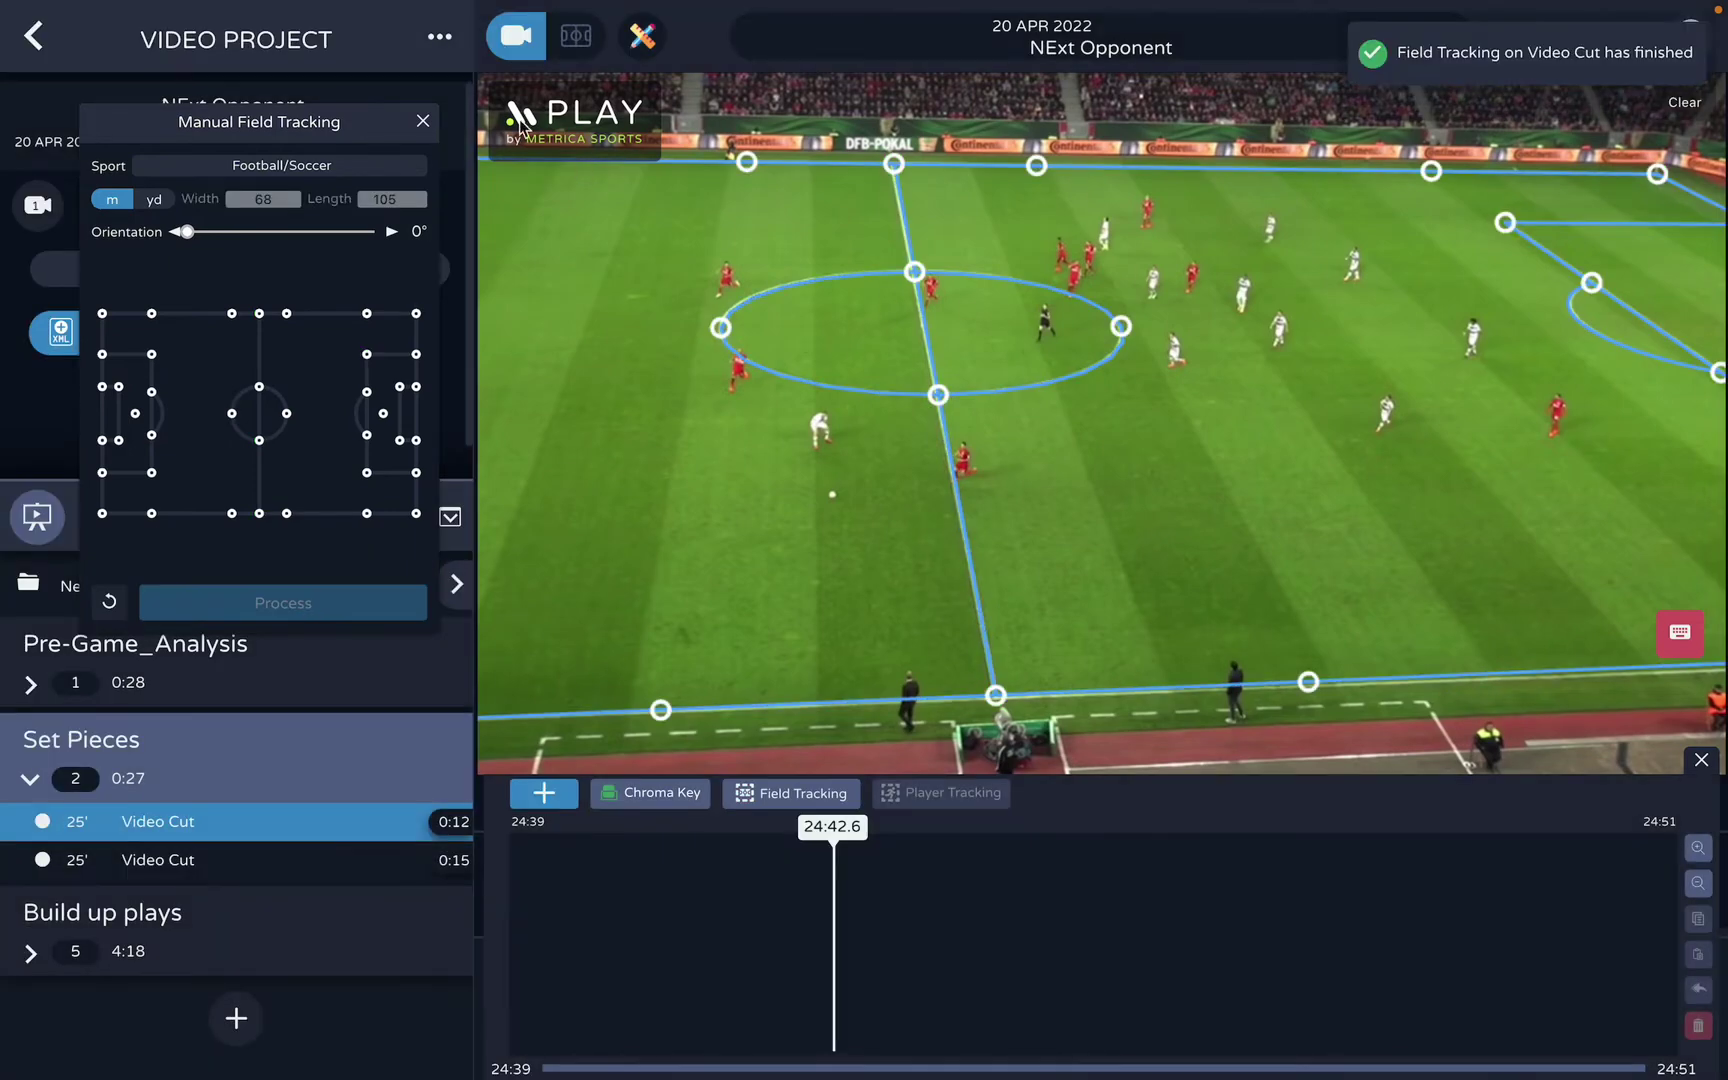
pyautogui.click(423, 122)
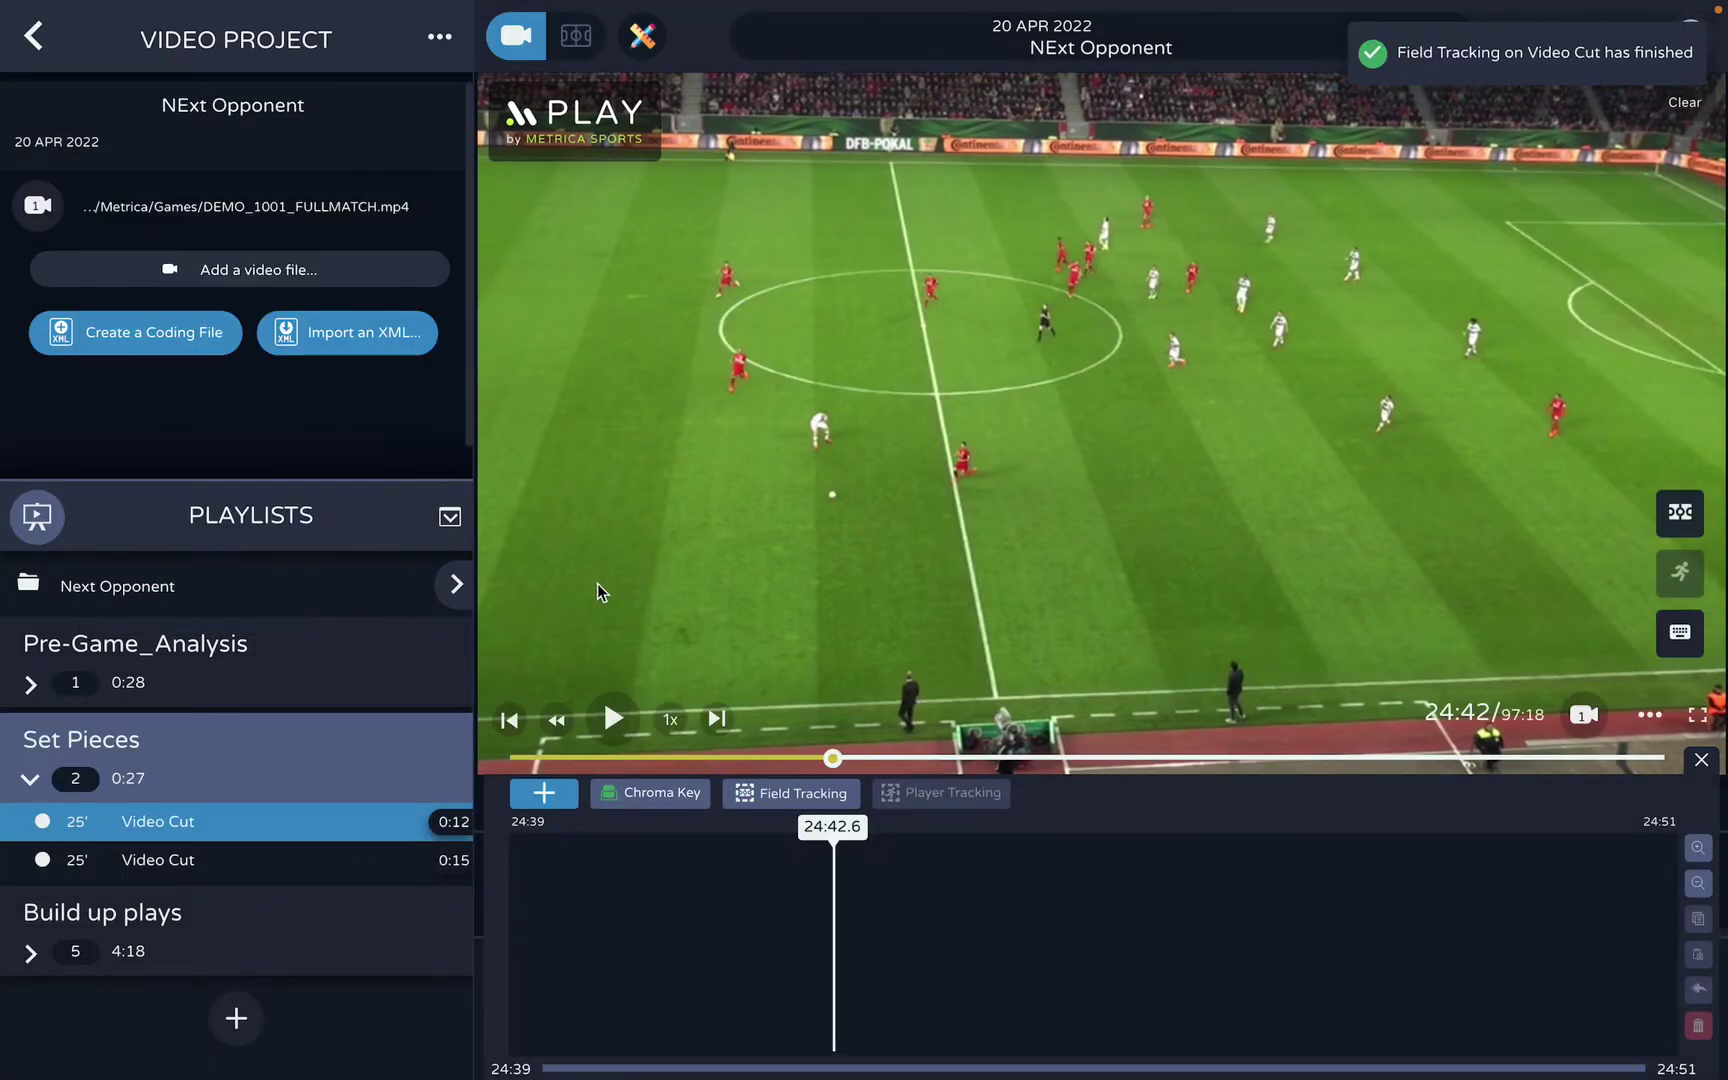
# Add a Circle drawing at 24:42.6 and place it around the white defender between the centre circle and the right penalty area
pyautogui.click(544, 792)
pyautogui.moveTo(594, 510)
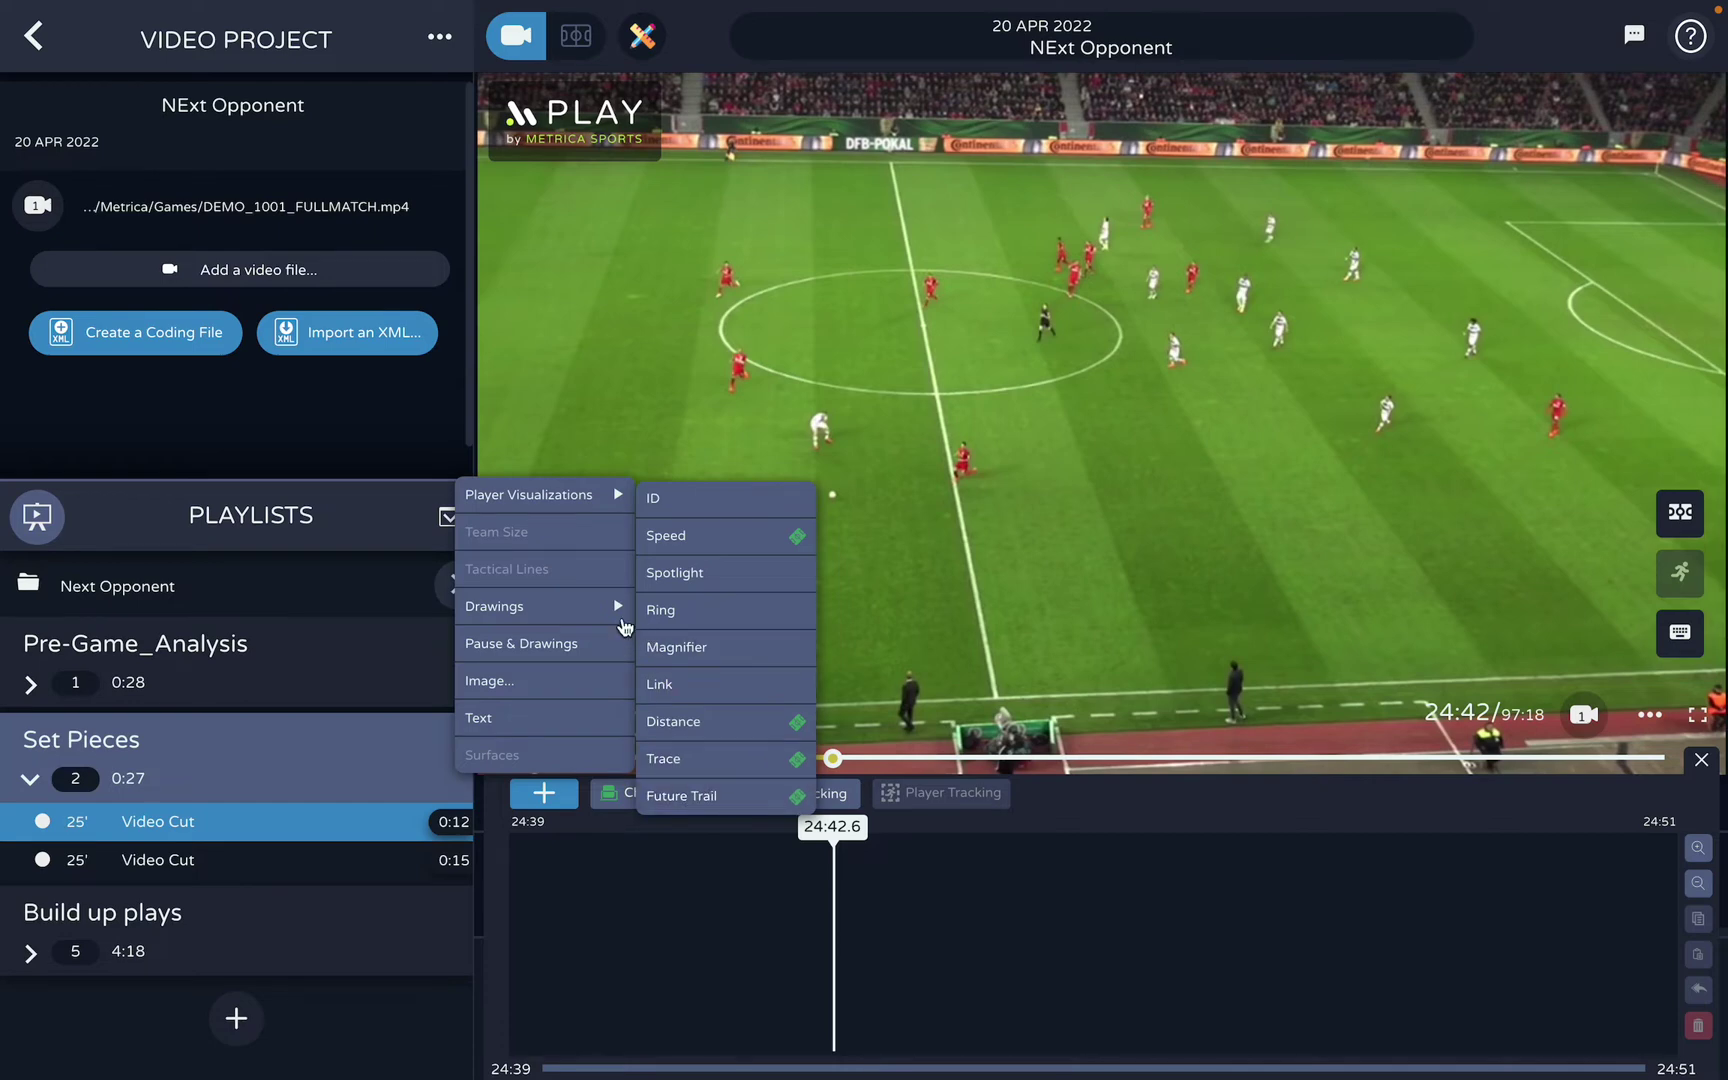
pyautogui.moveTo(614, 610)
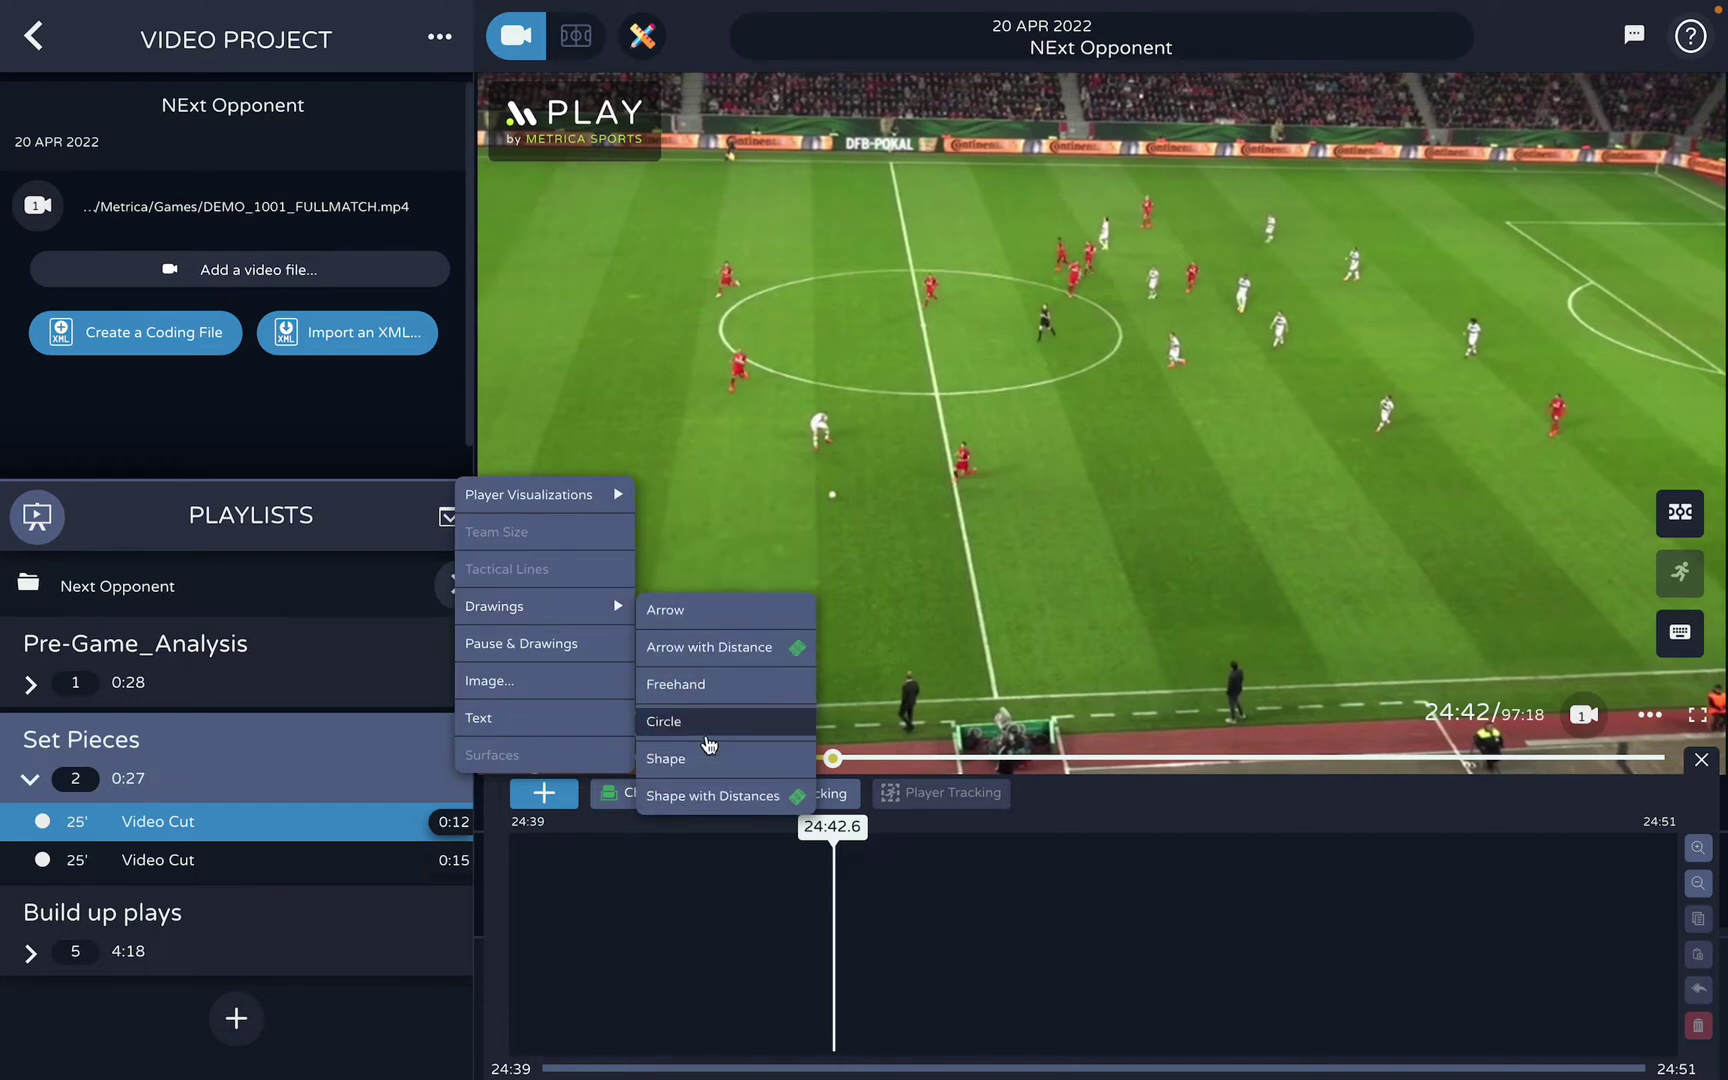
pyautogui.click(710, 733)
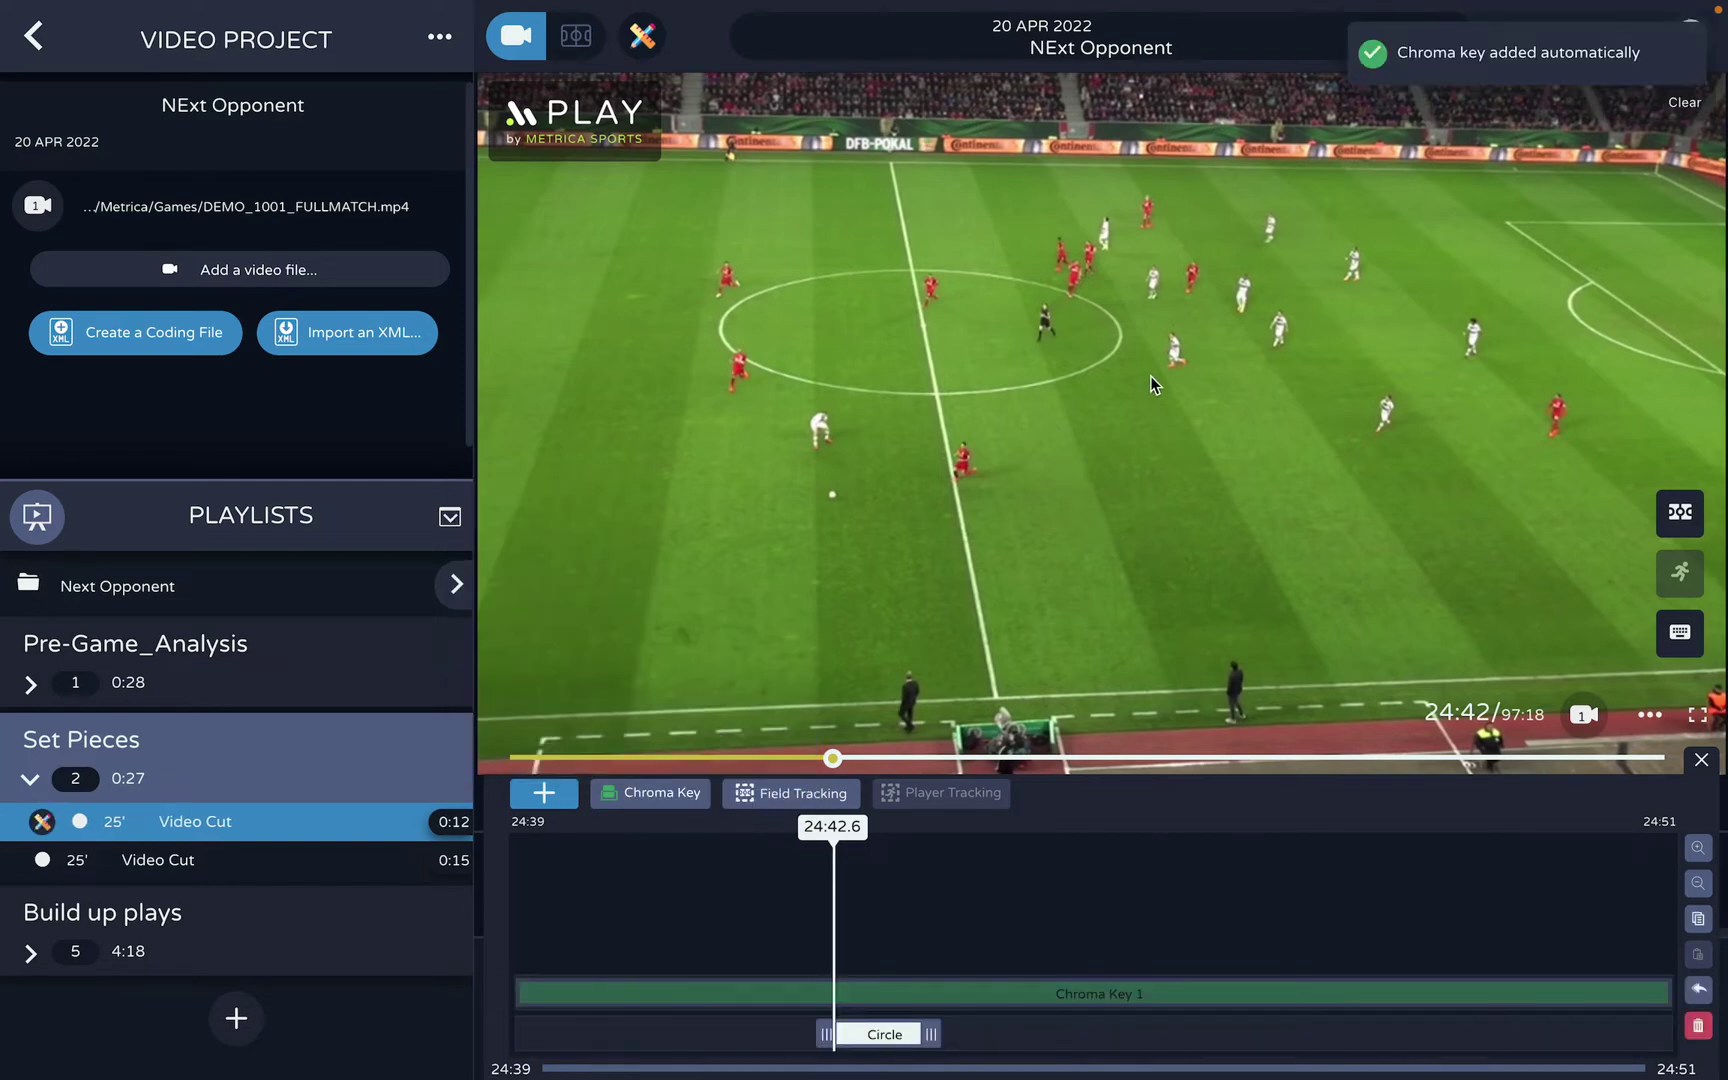
pyautogui.moveTo(1151, 377)
pyautogui.mouseDown()
pyautogui.moveTo(1266, 477)
pyautogui.moveTo(1472, 549)
pyautogui.moveTo(1509, 517)
pyautogui.mouseUp()
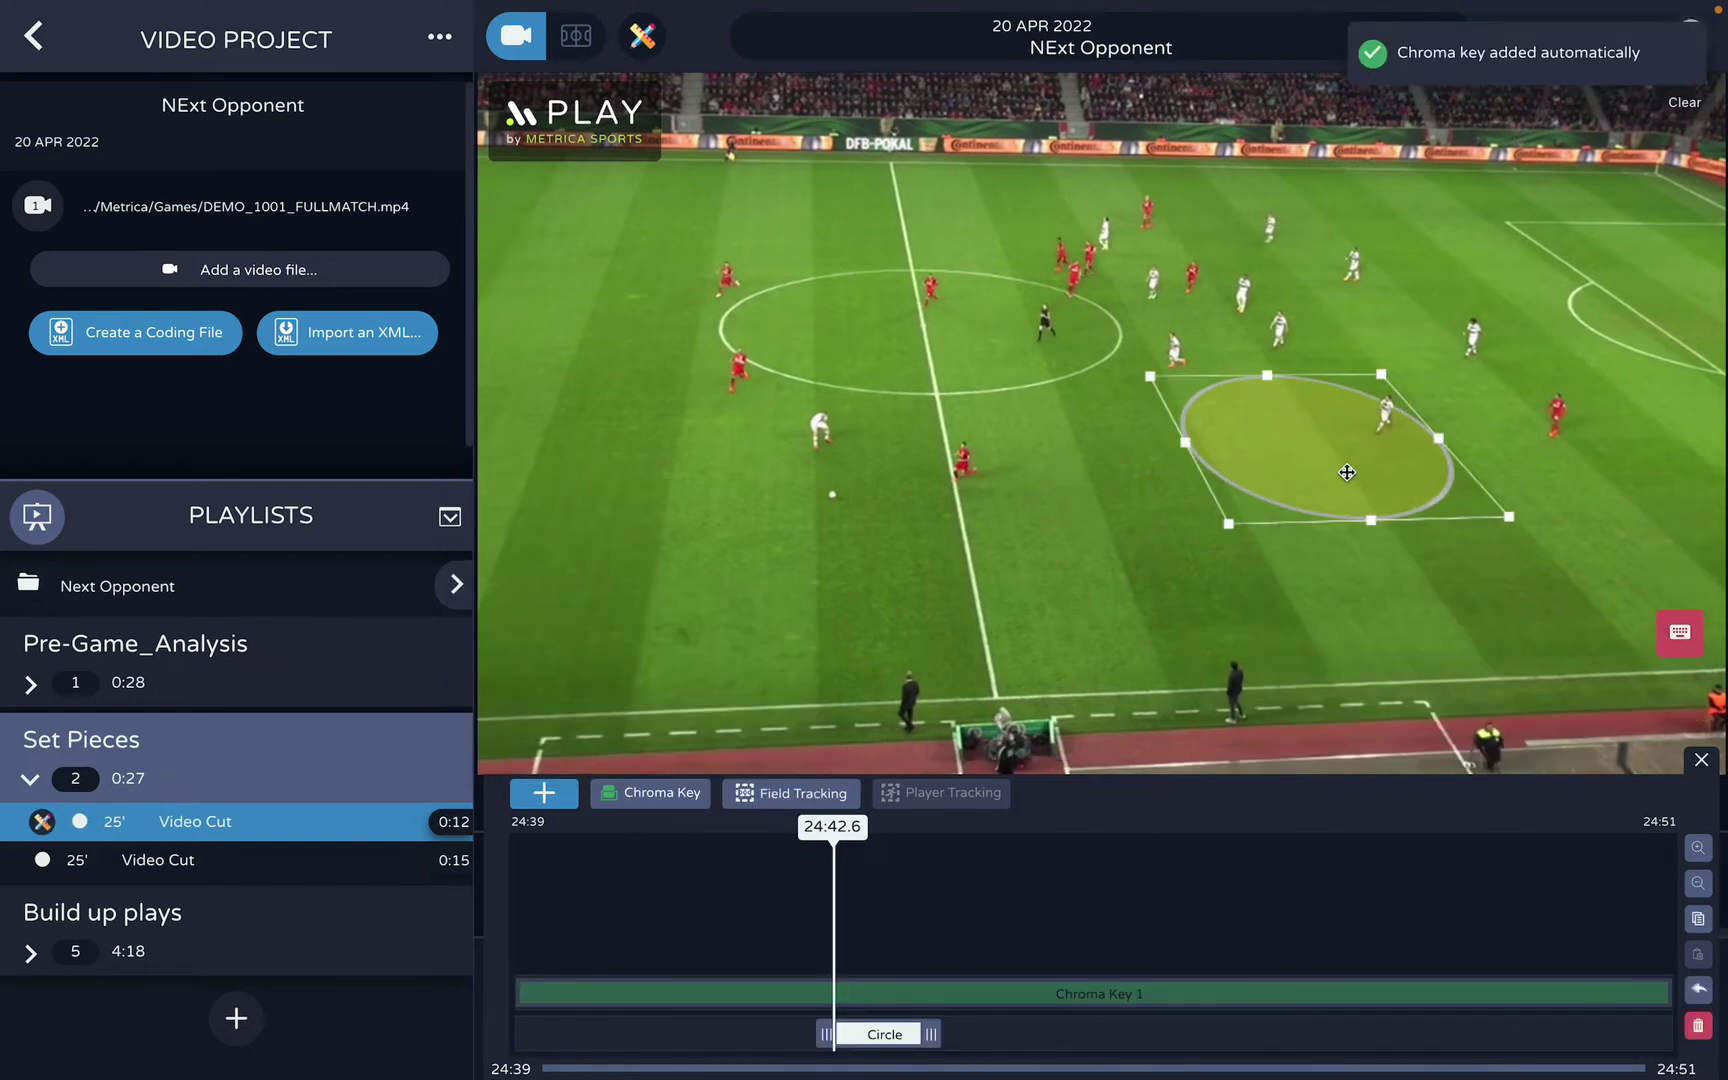
pyautogui.moveTo(1347, 472)
pyautogui.mouseDown()
pyautogui.moveTo(1421, 437)
pyautogui.moveTo(1450, 372)
pyautogui.mouseUp()
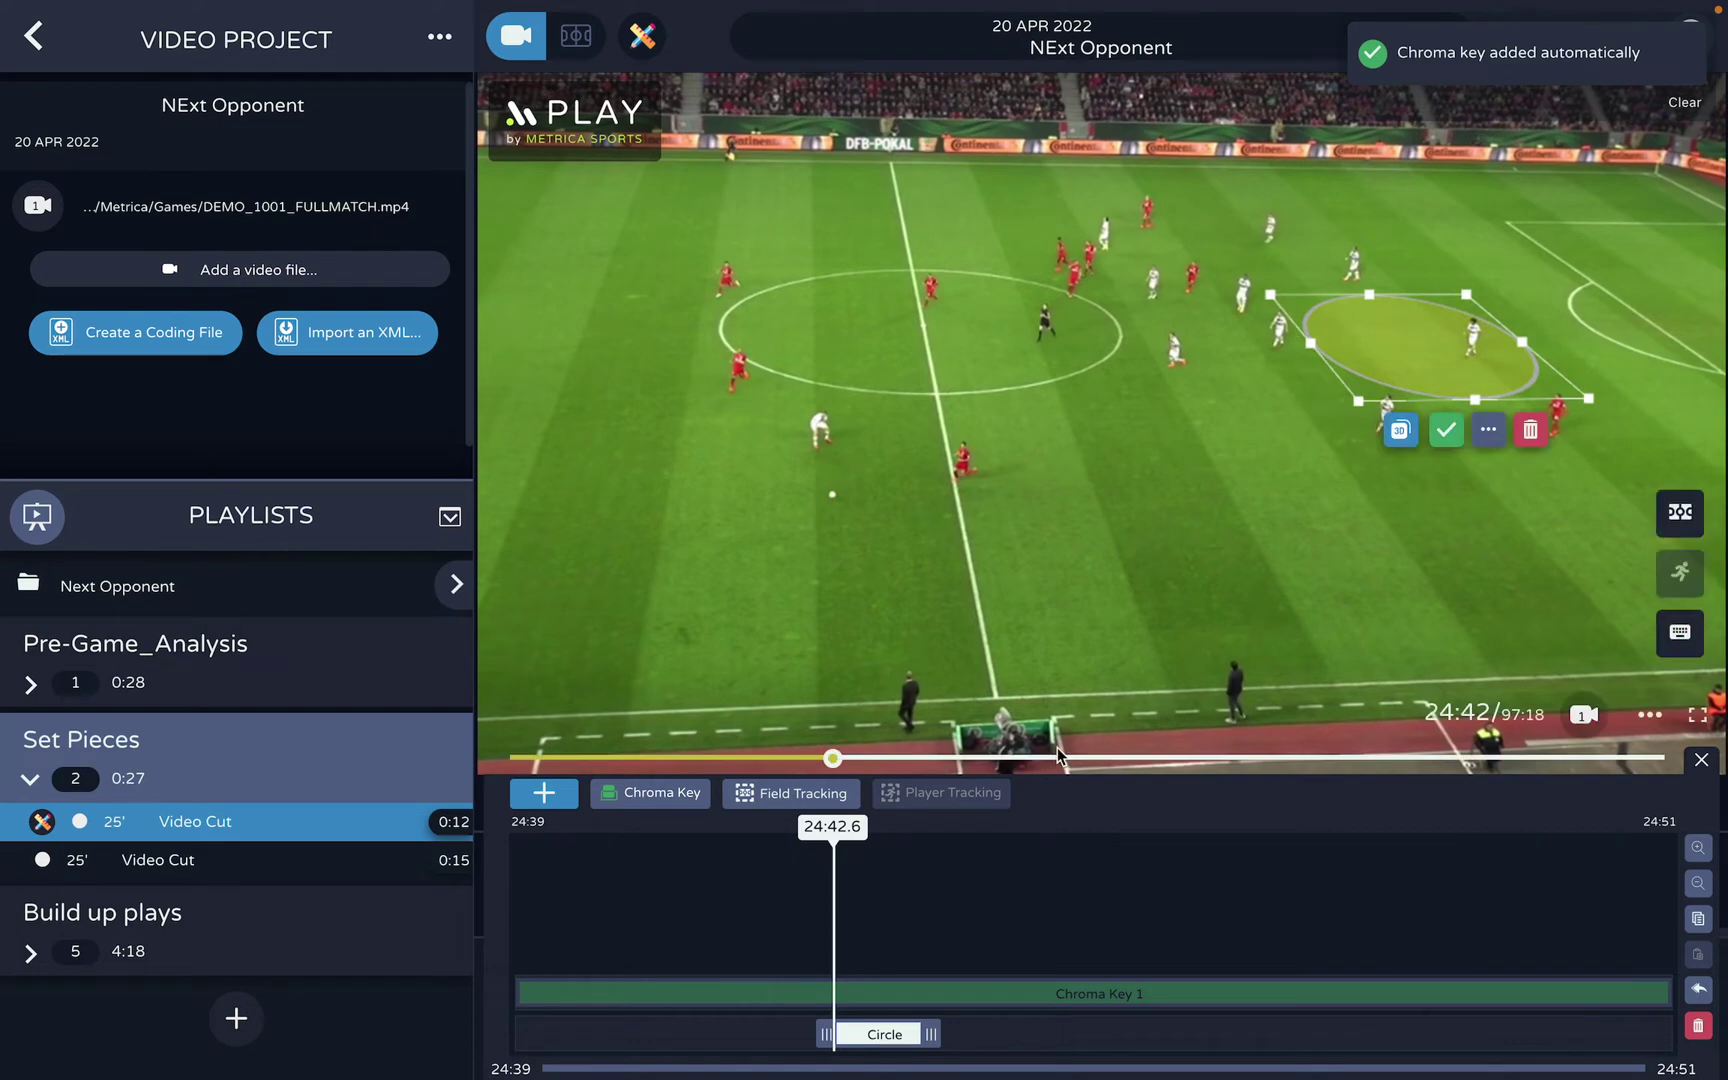
# Extend the Circle's duration back to near the start of the clip and play it back
pyautogui.moveTo(826, 1034); pyautogui.dragTo(560, 1043)
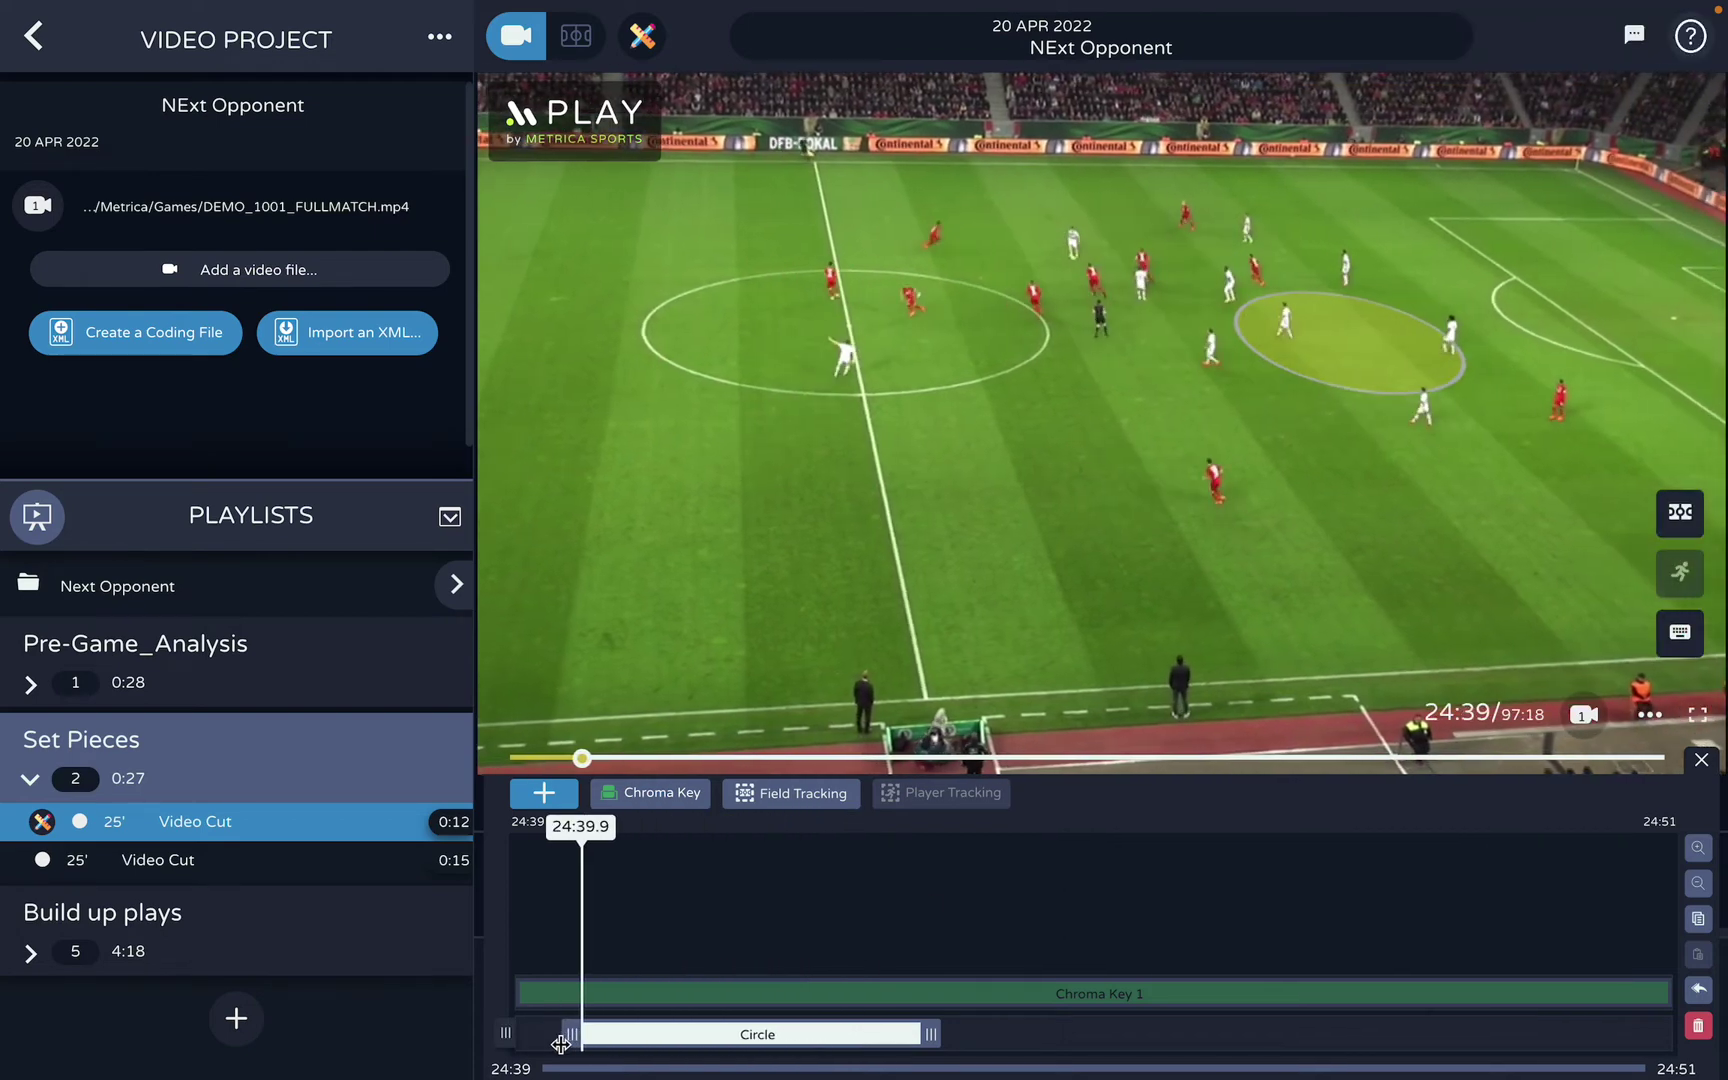
pyautogui.press('space')
pyautogui.click(778, 909)
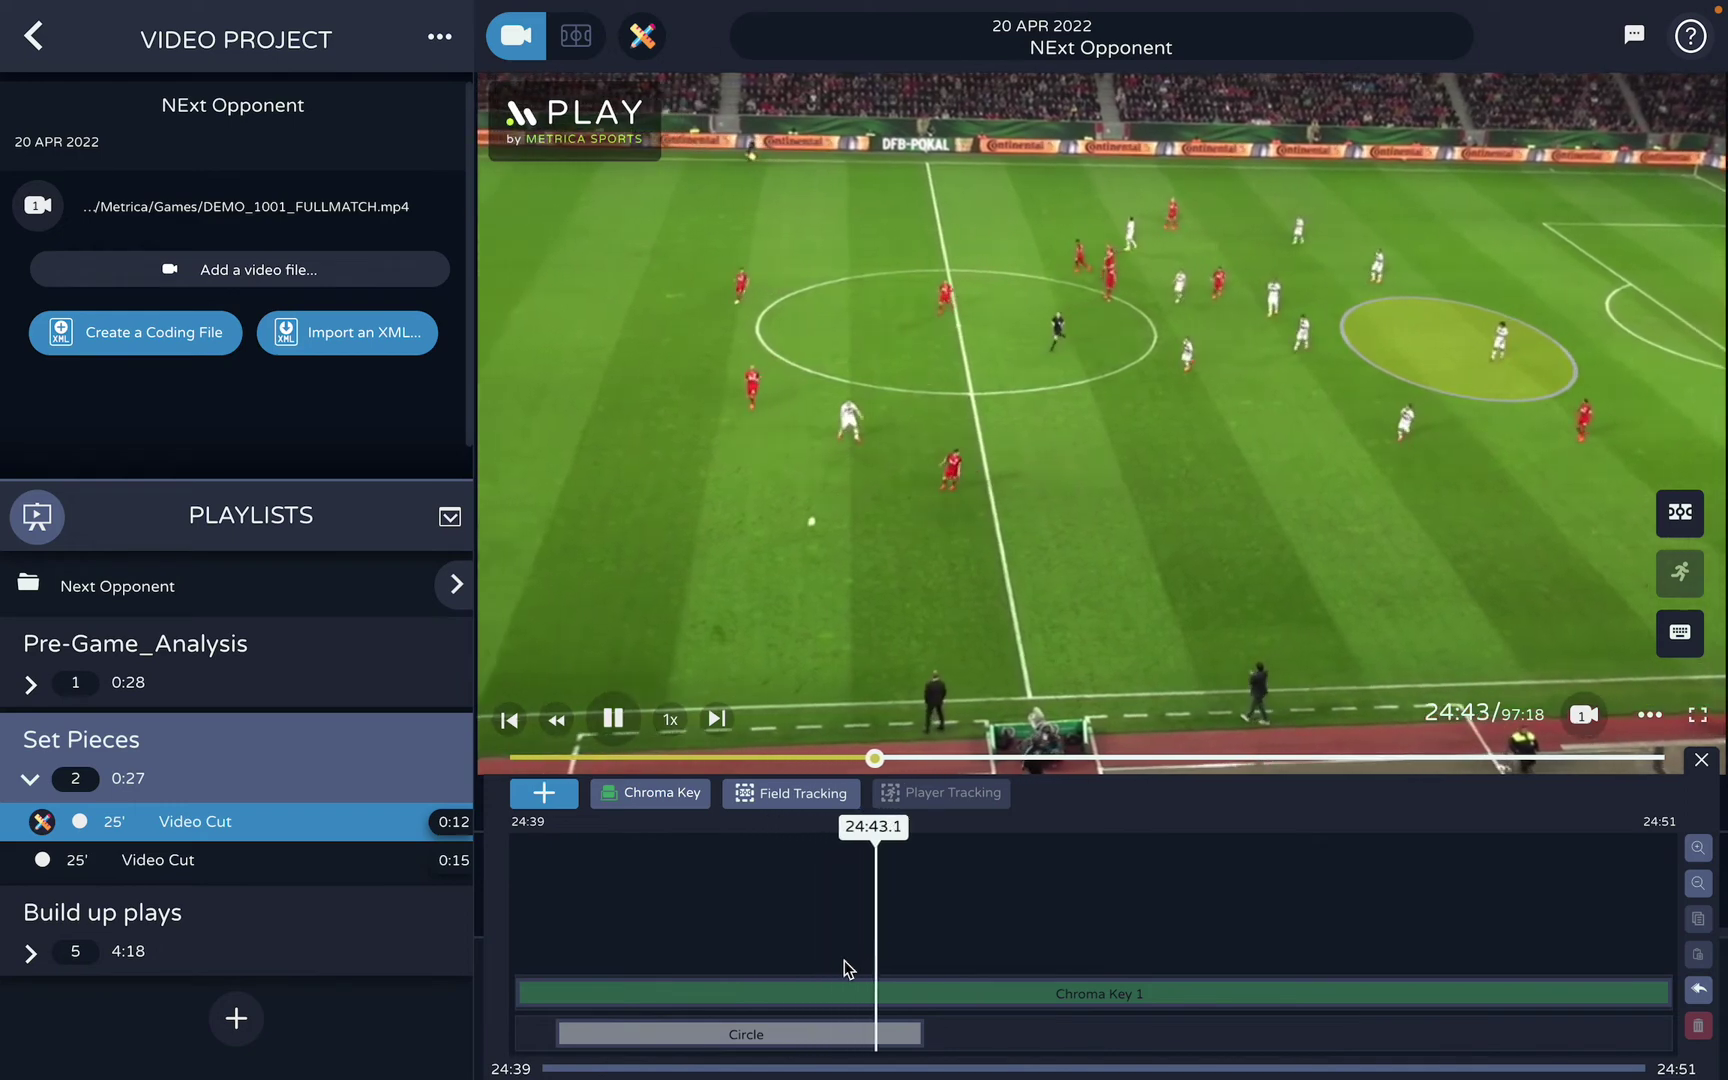
# Pause at 24:44.1 and add a Link visualization joining the three red players on the left side of the pitch
pyautogui.press('space')
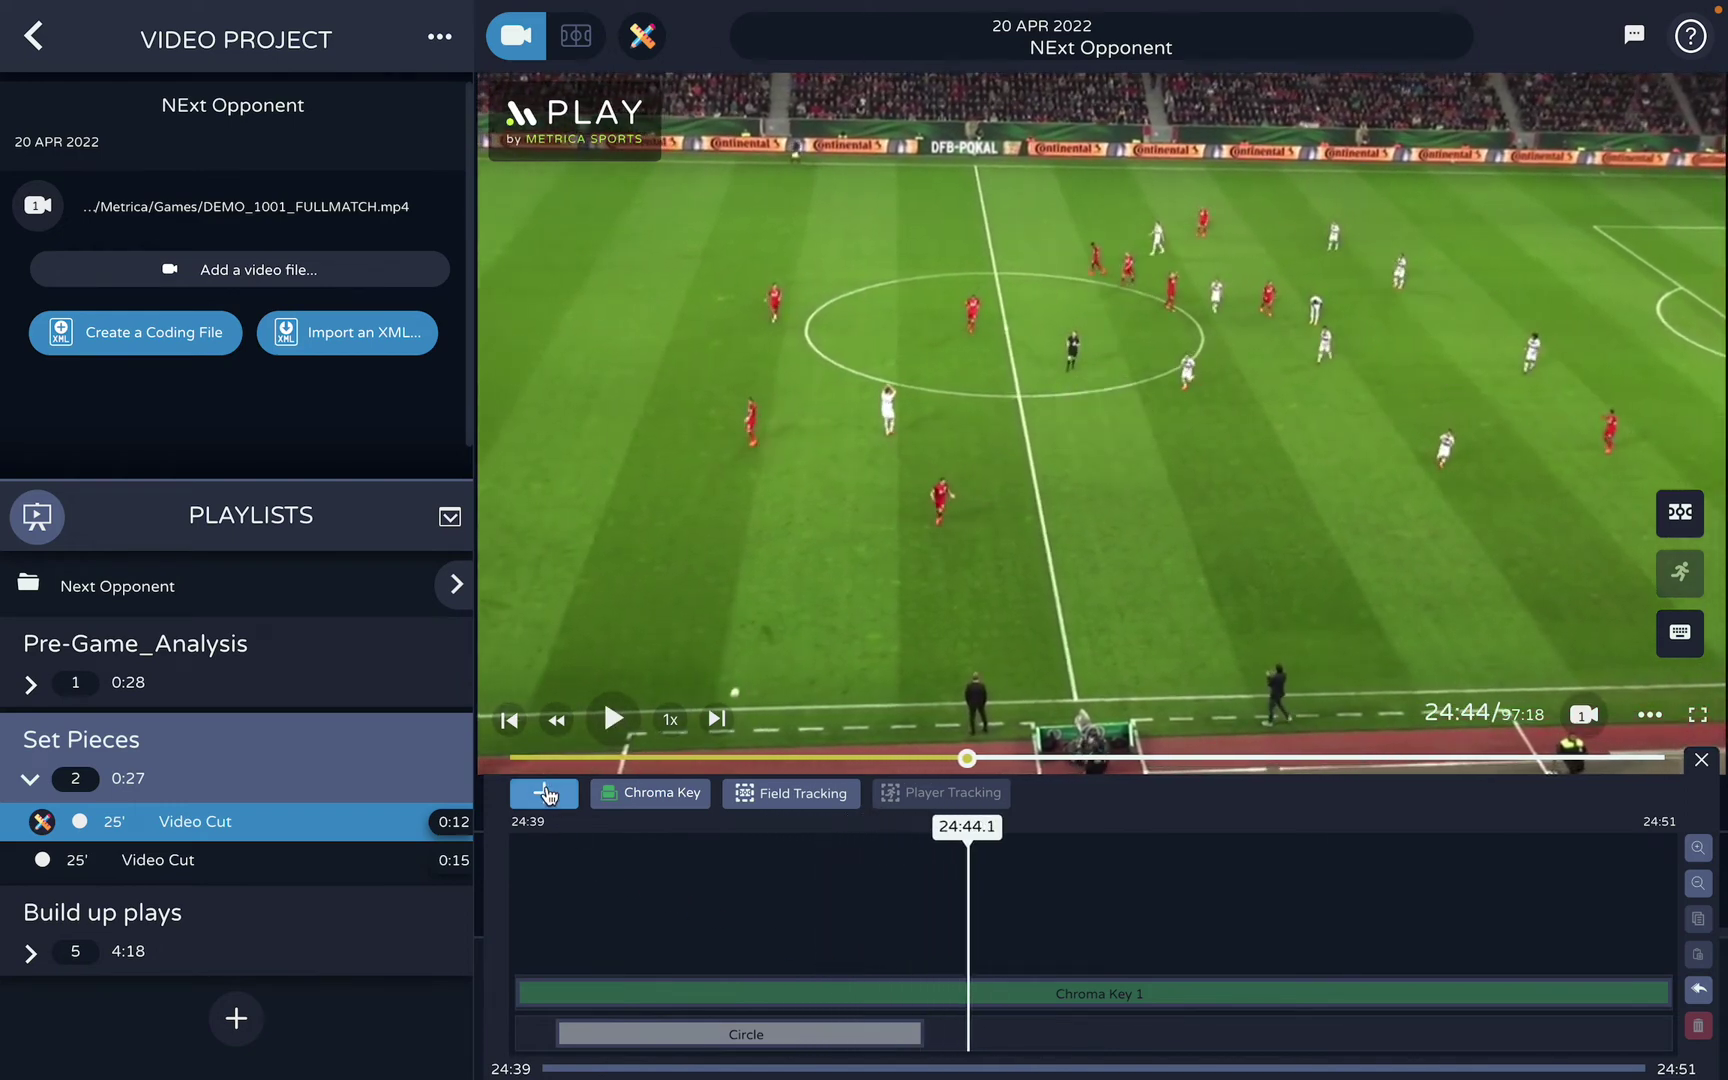
pyautogui.click(545, 793)
pyautogui.click(662, 678)
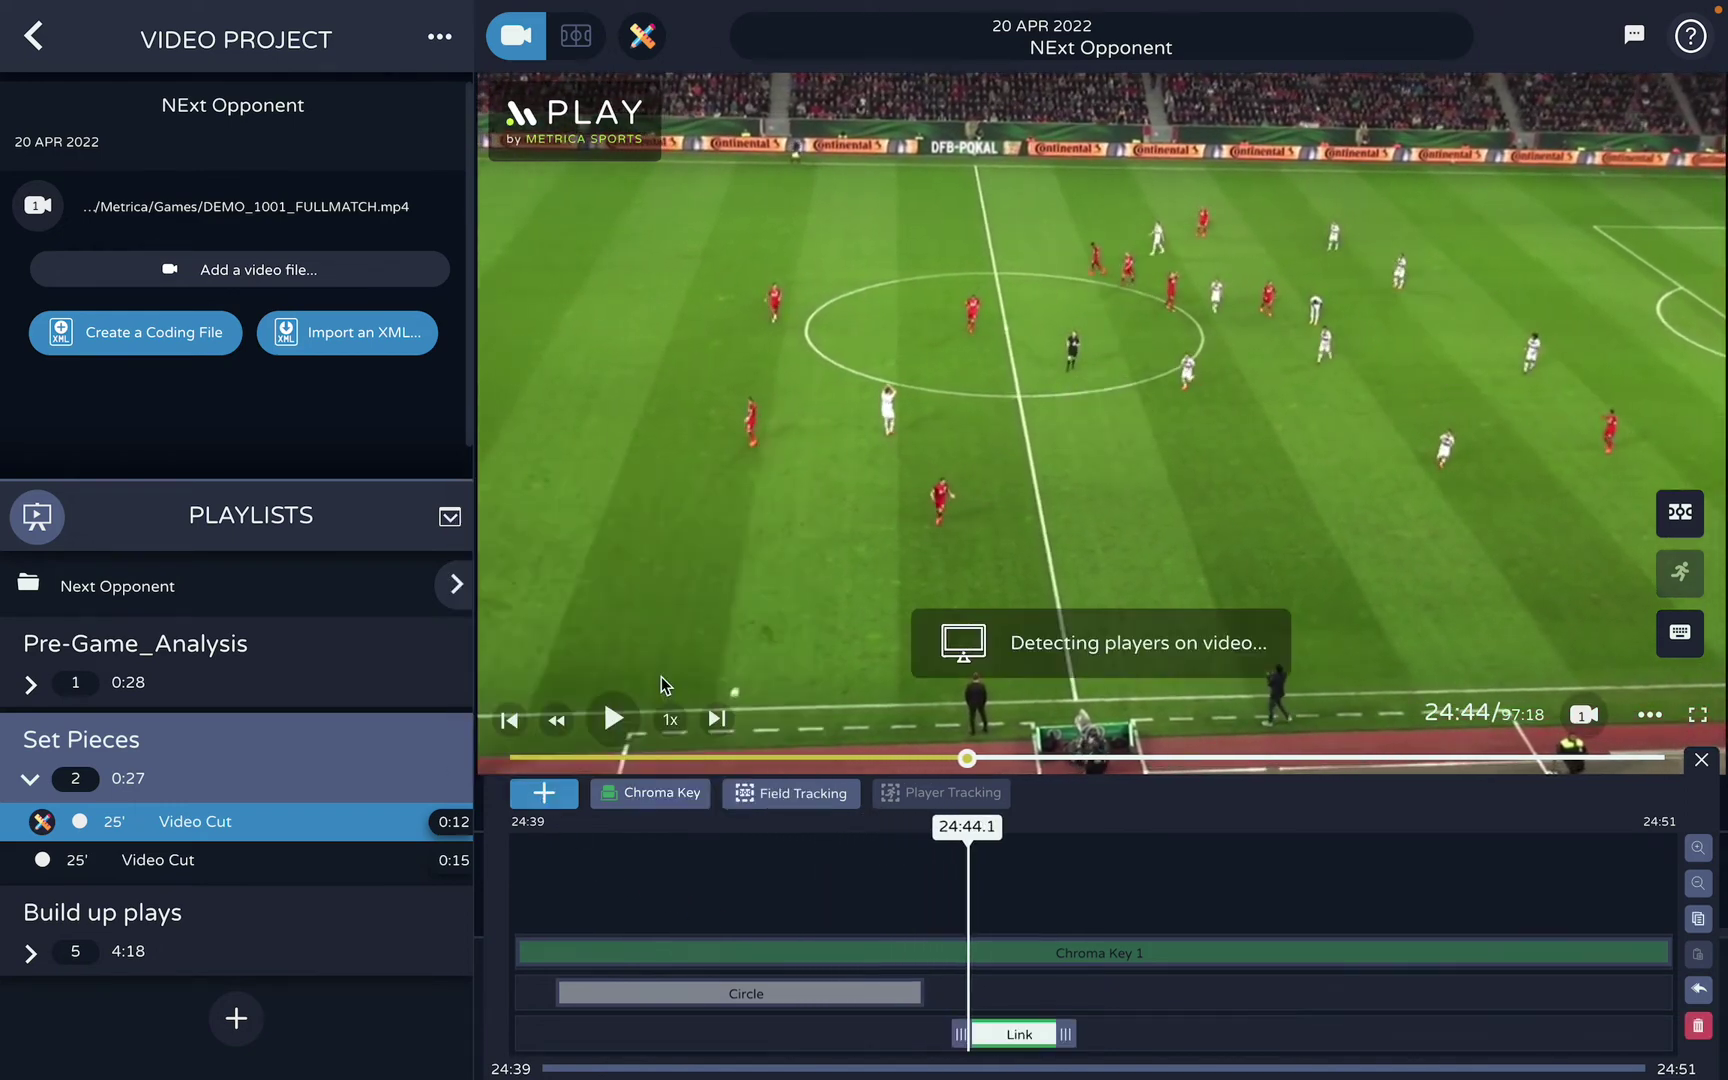
pyautogui.click(940, 500)
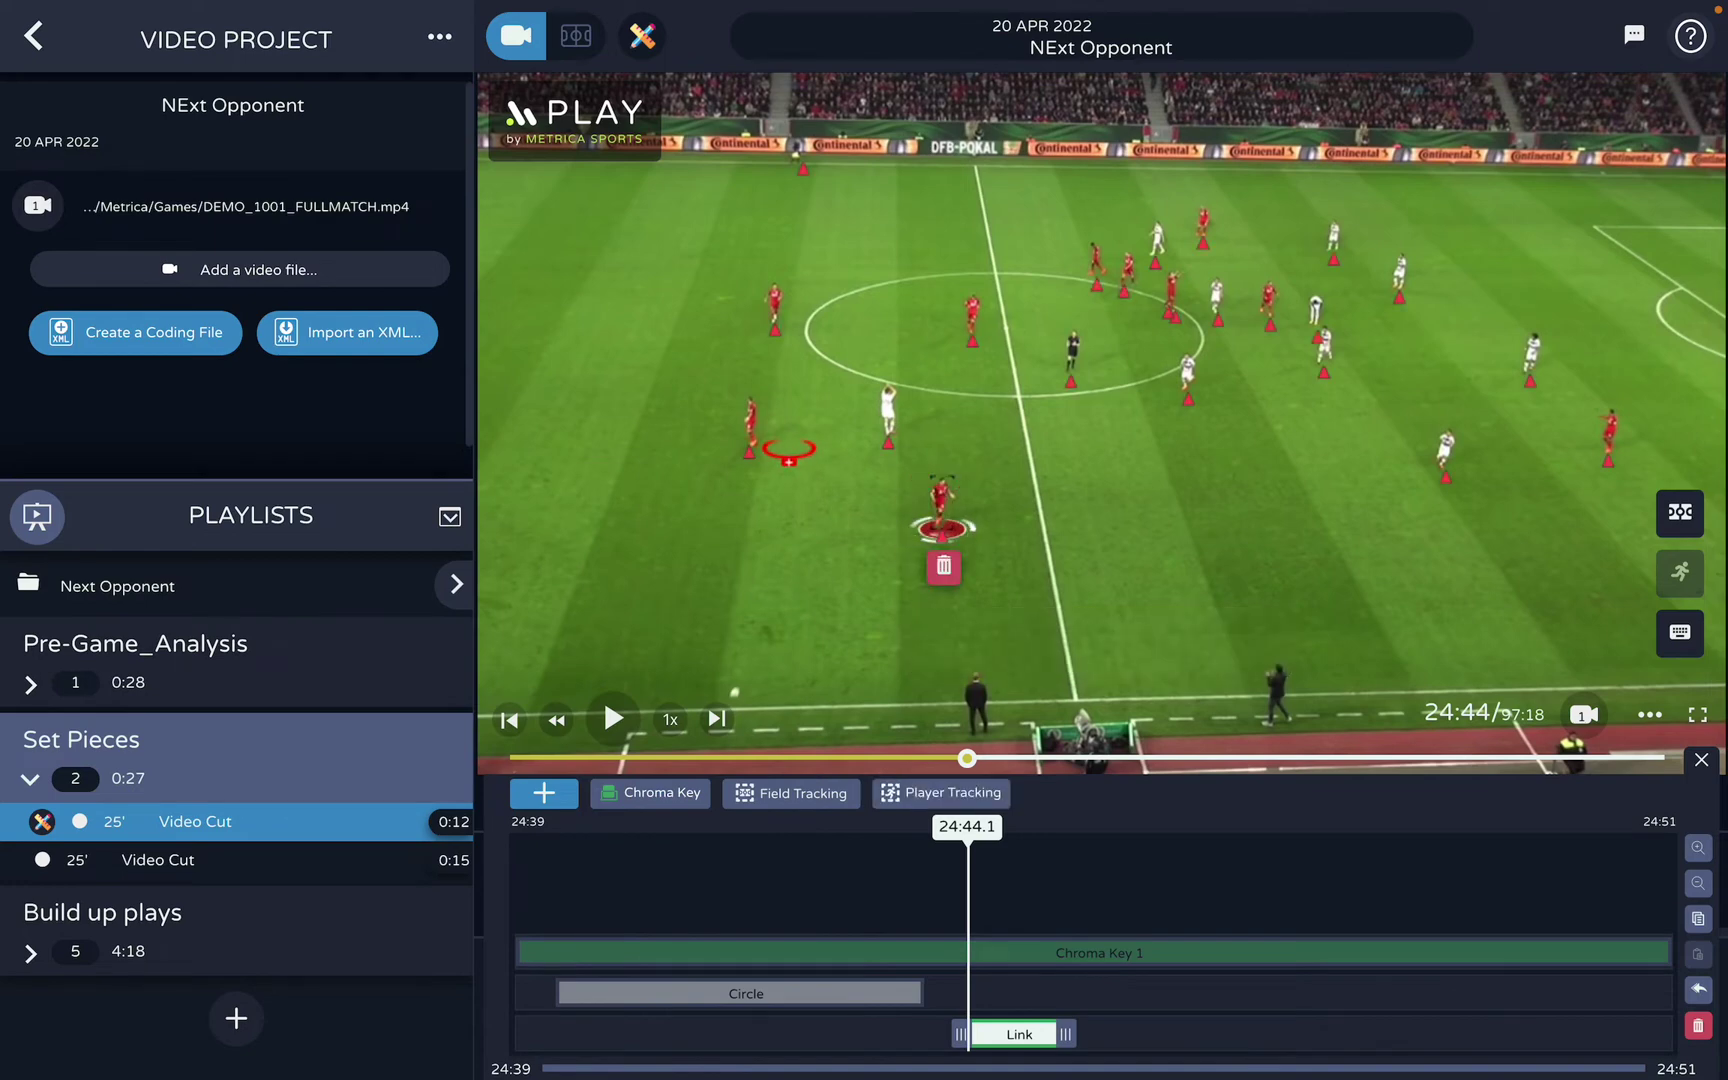
pyautogui.click(749, 437)
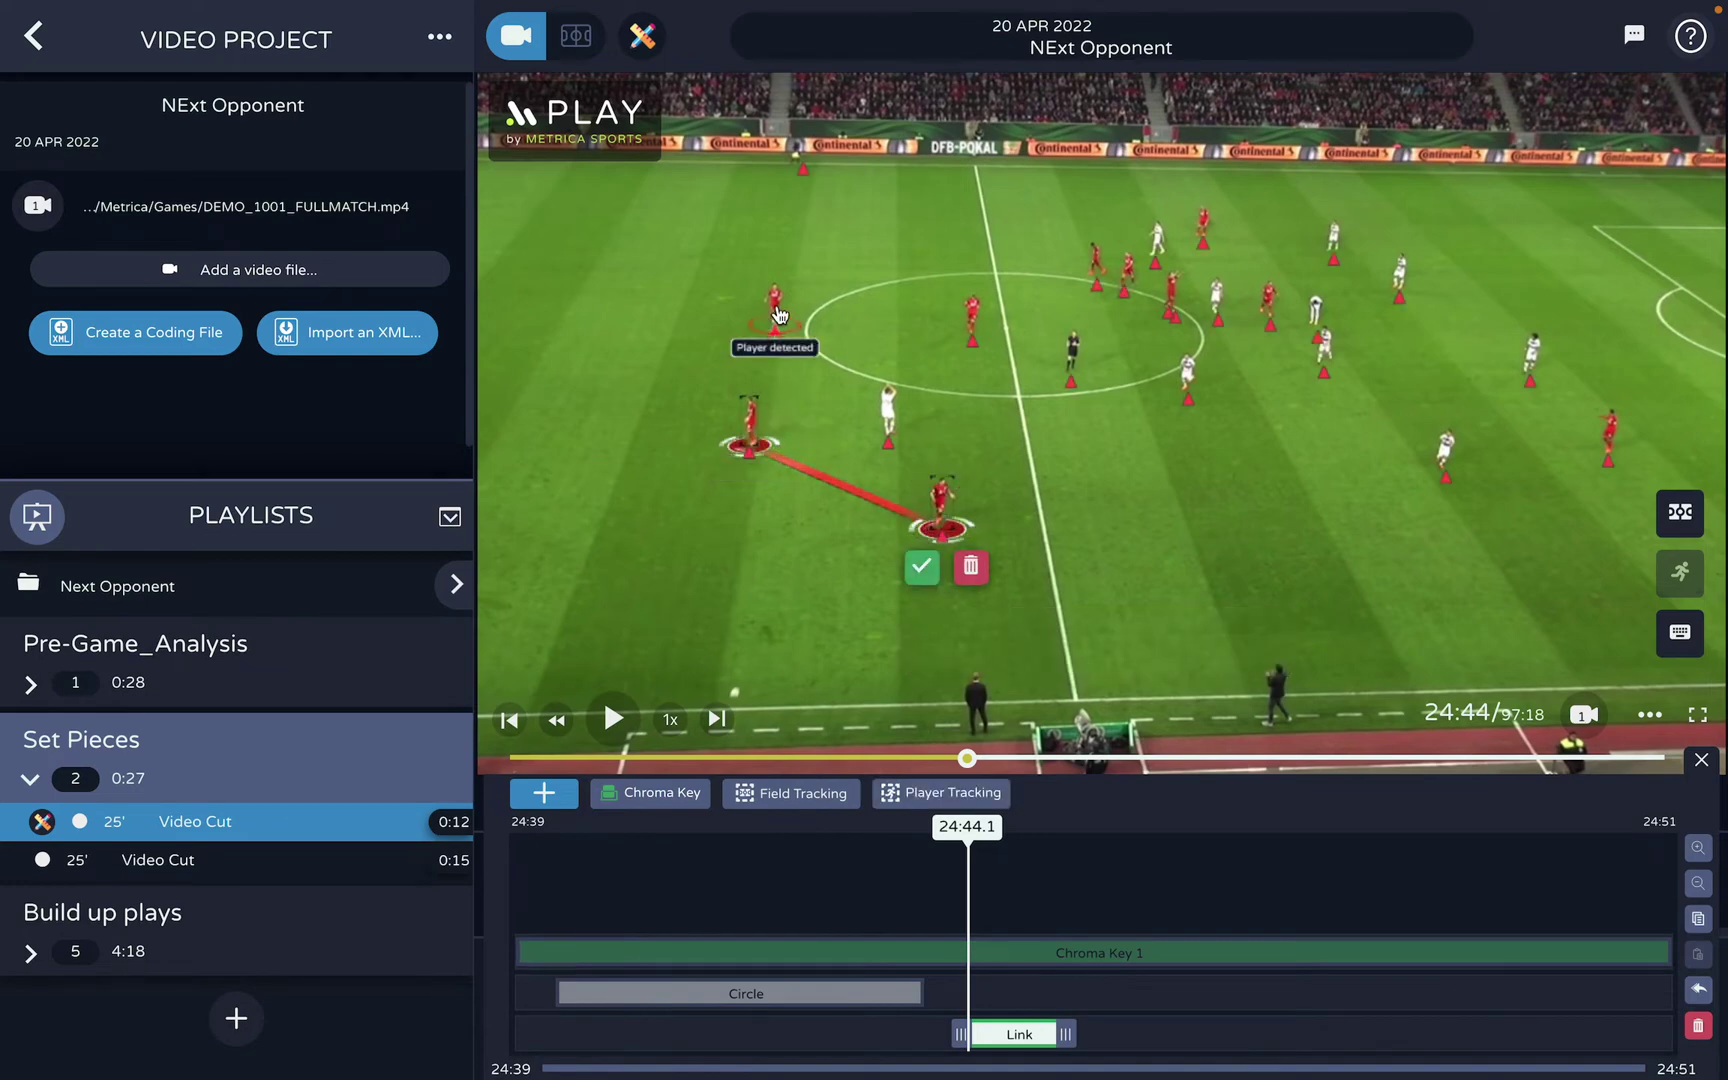
pyautogui.click(779, 316)
# Enable 3D distance labels on the Link, reduce their size and move them closer to the line
pyautogui.click(735, 484)
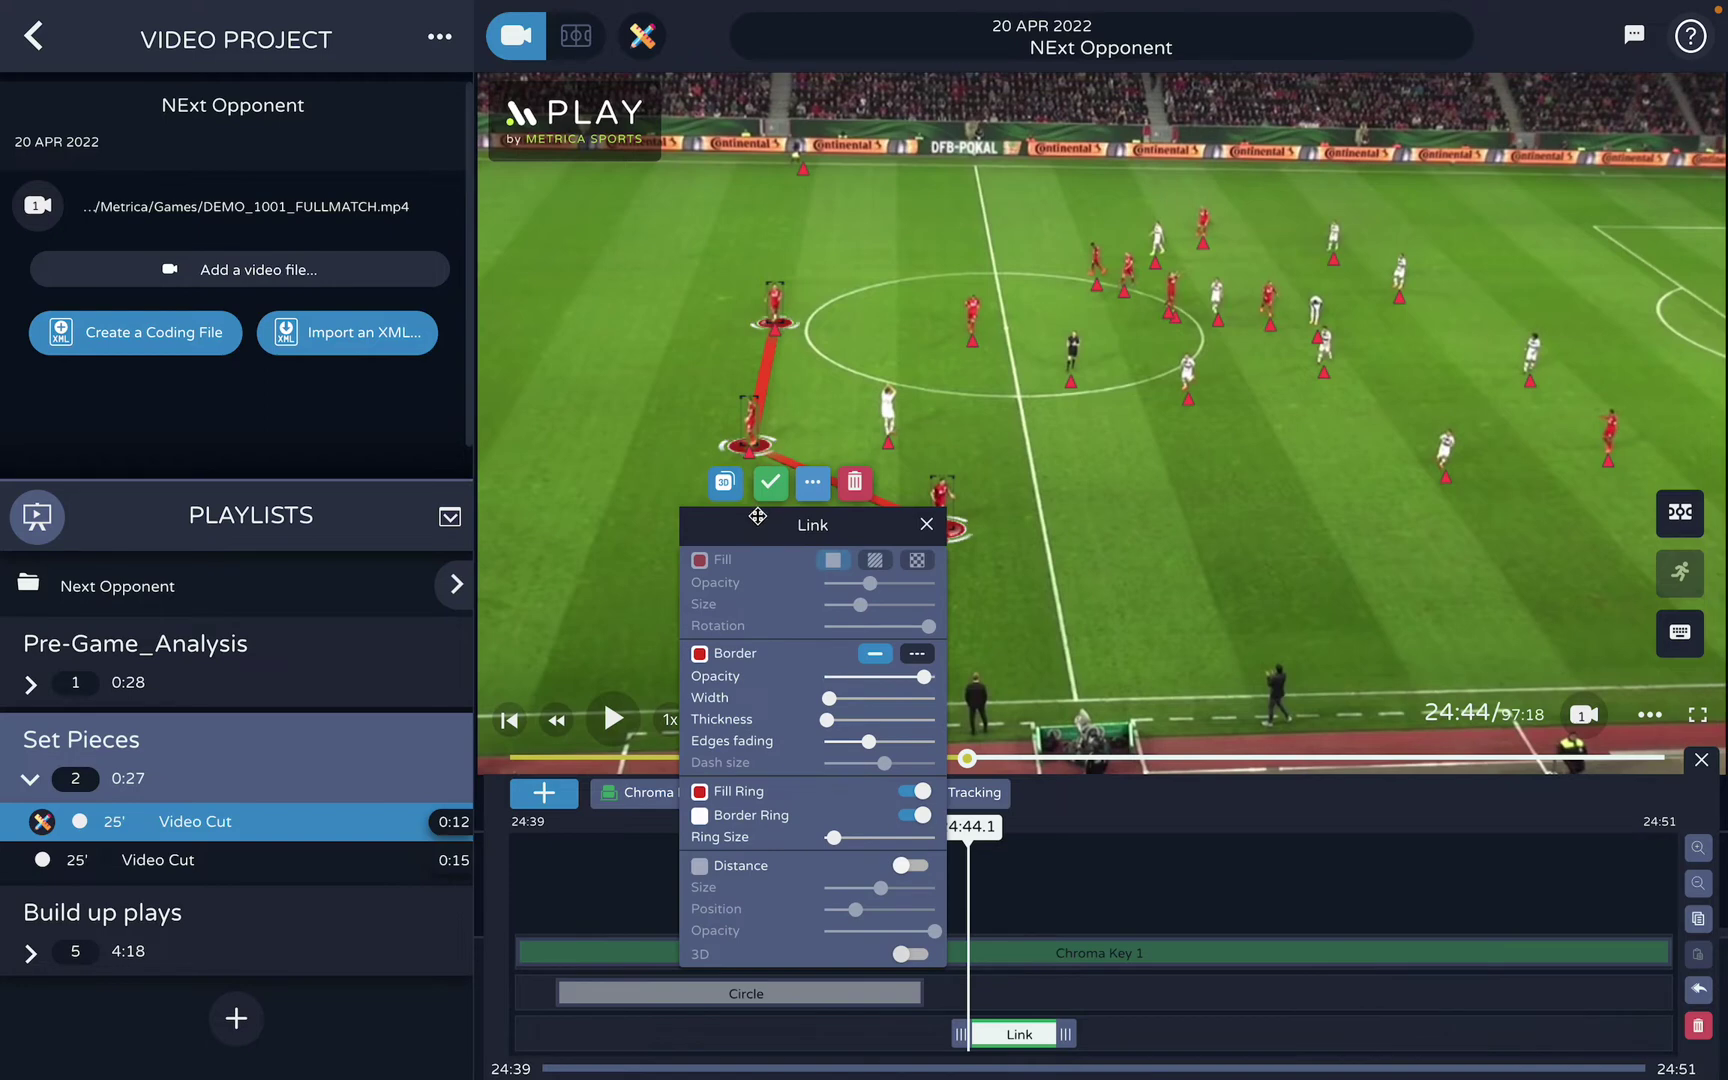
pyautogui.moveTo(757, 515); pyautogui.dragTo(534, 448)
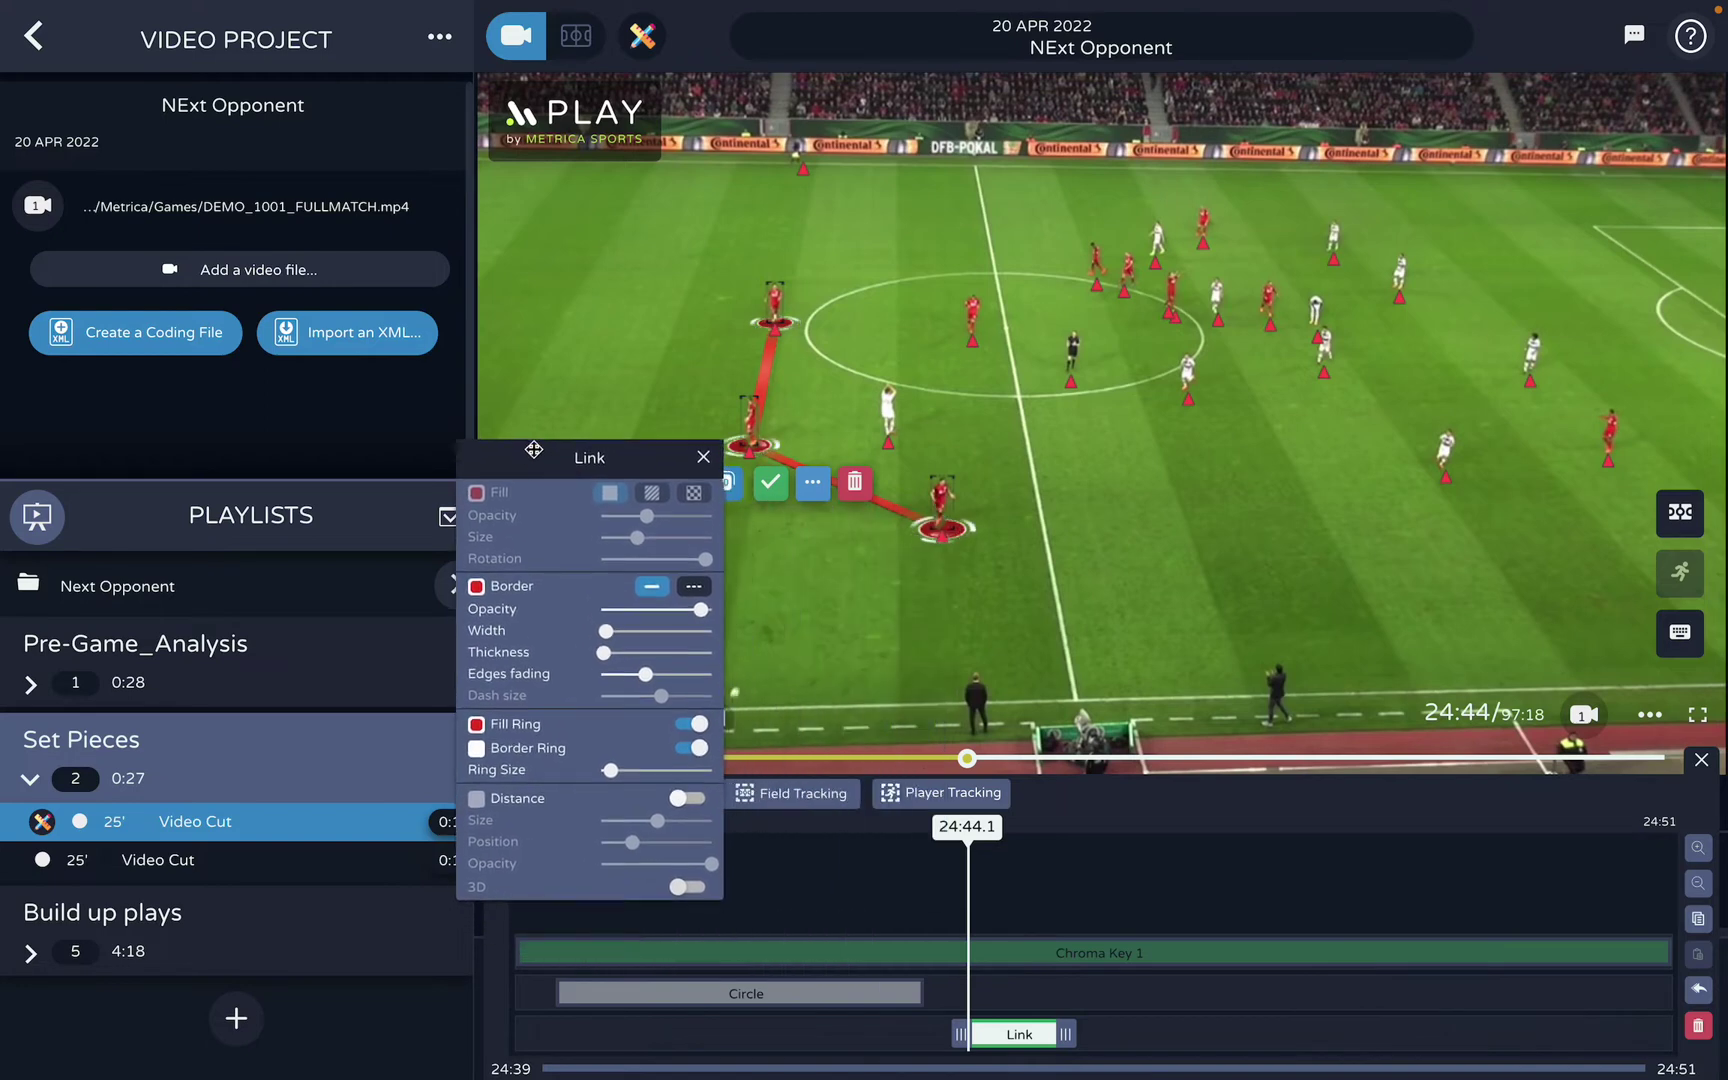
pyautogui.click(690, 798)
pyautogui.click(690, 888)
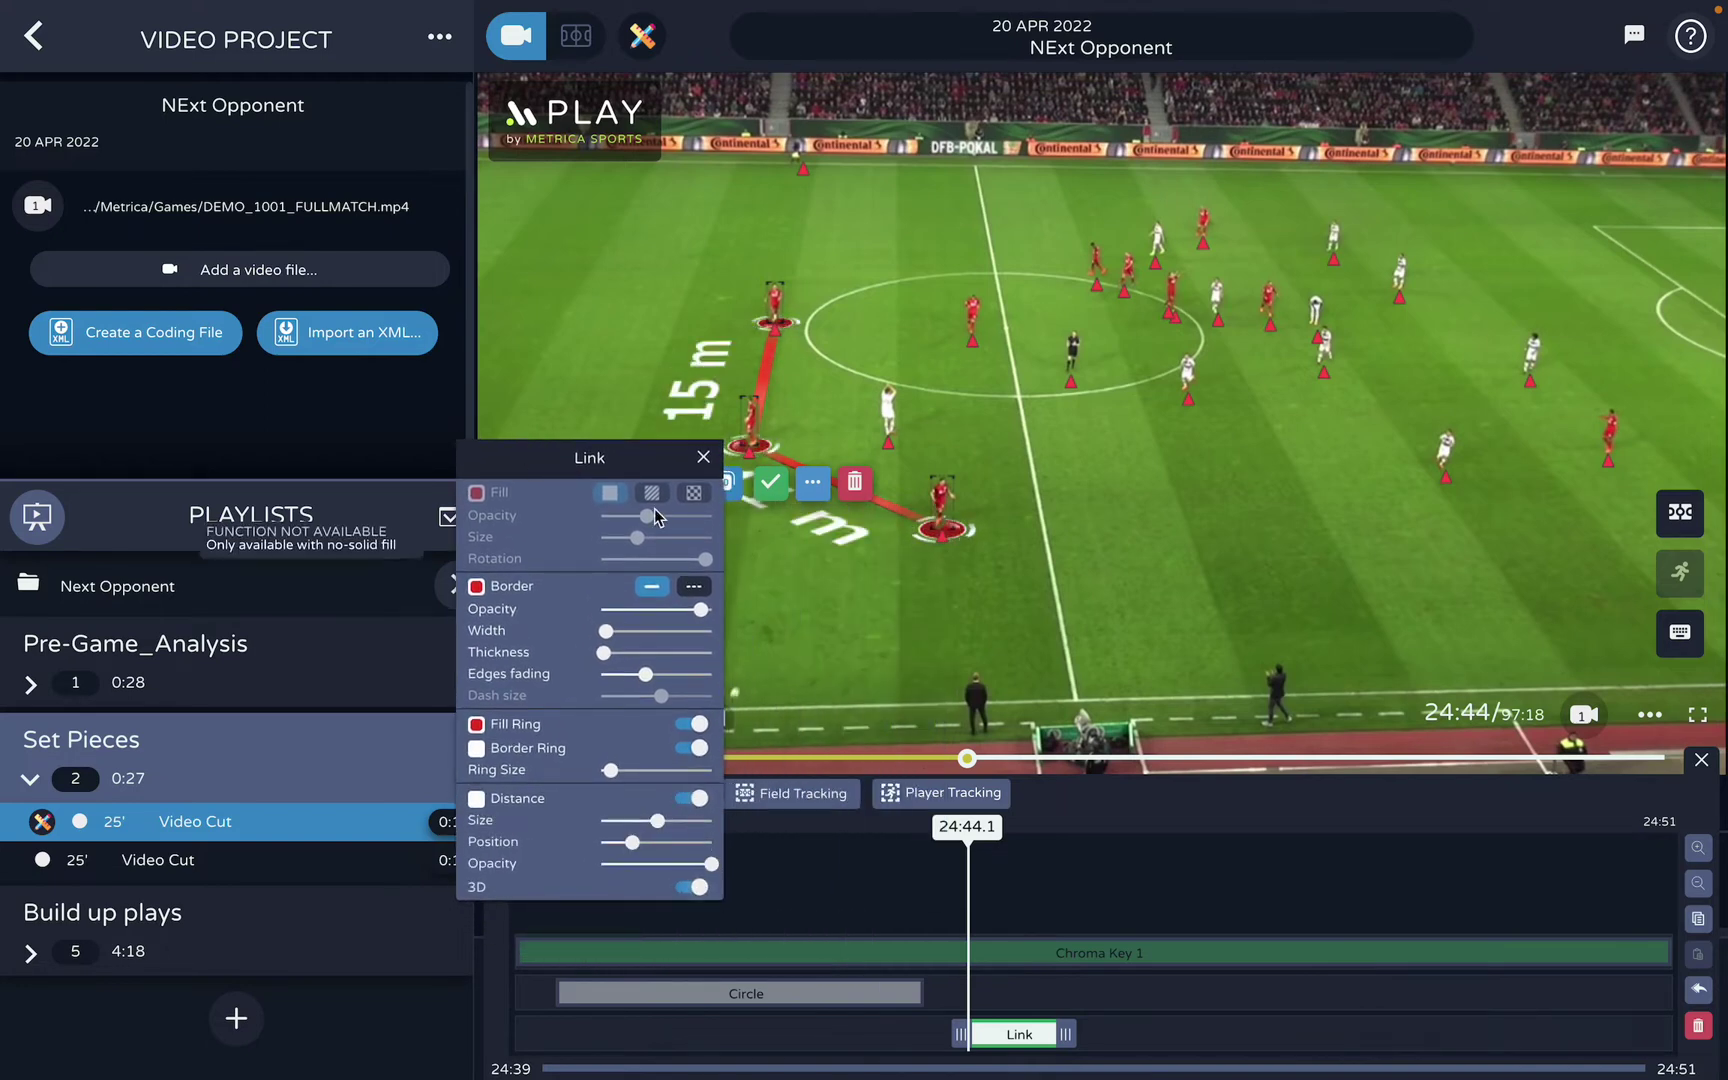
pyautogui.moveTo(642, 457); pyautogui.dragTo(533, 440)
pyautogui.moveTo(545, 800); pyautogui.dragTo(499, 827)
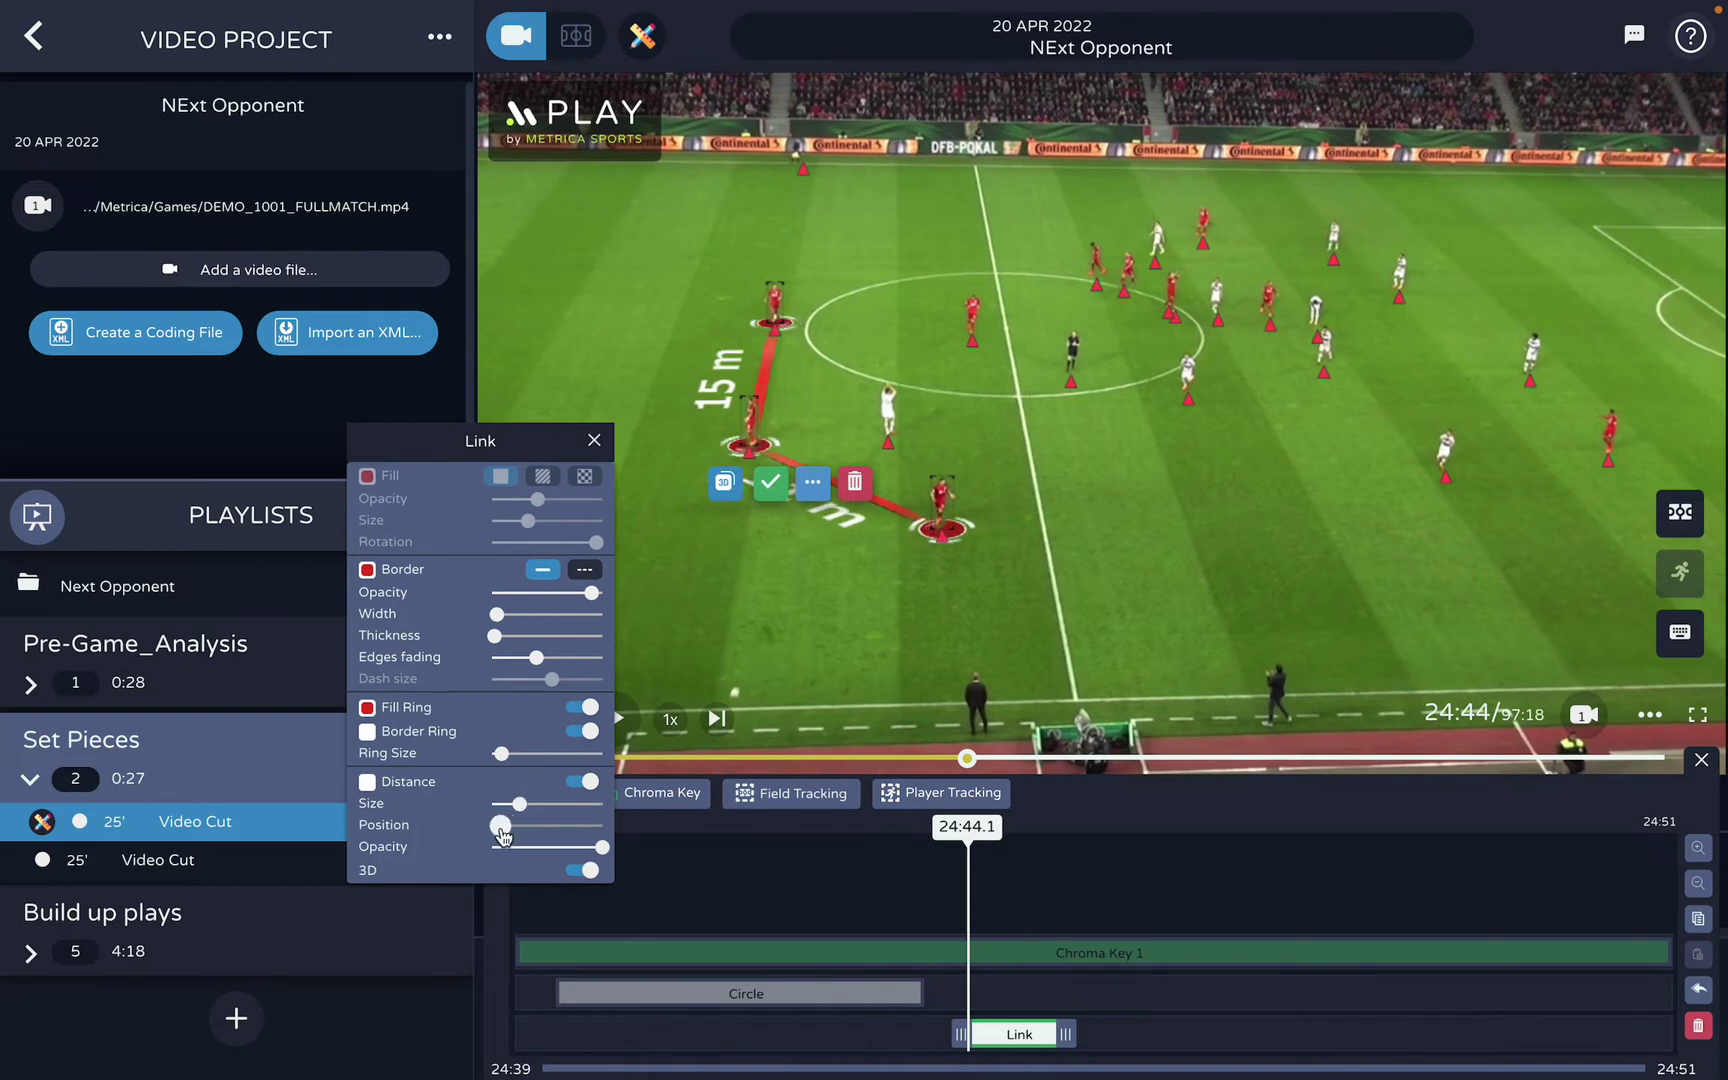
pyautogui.click(595, 440)
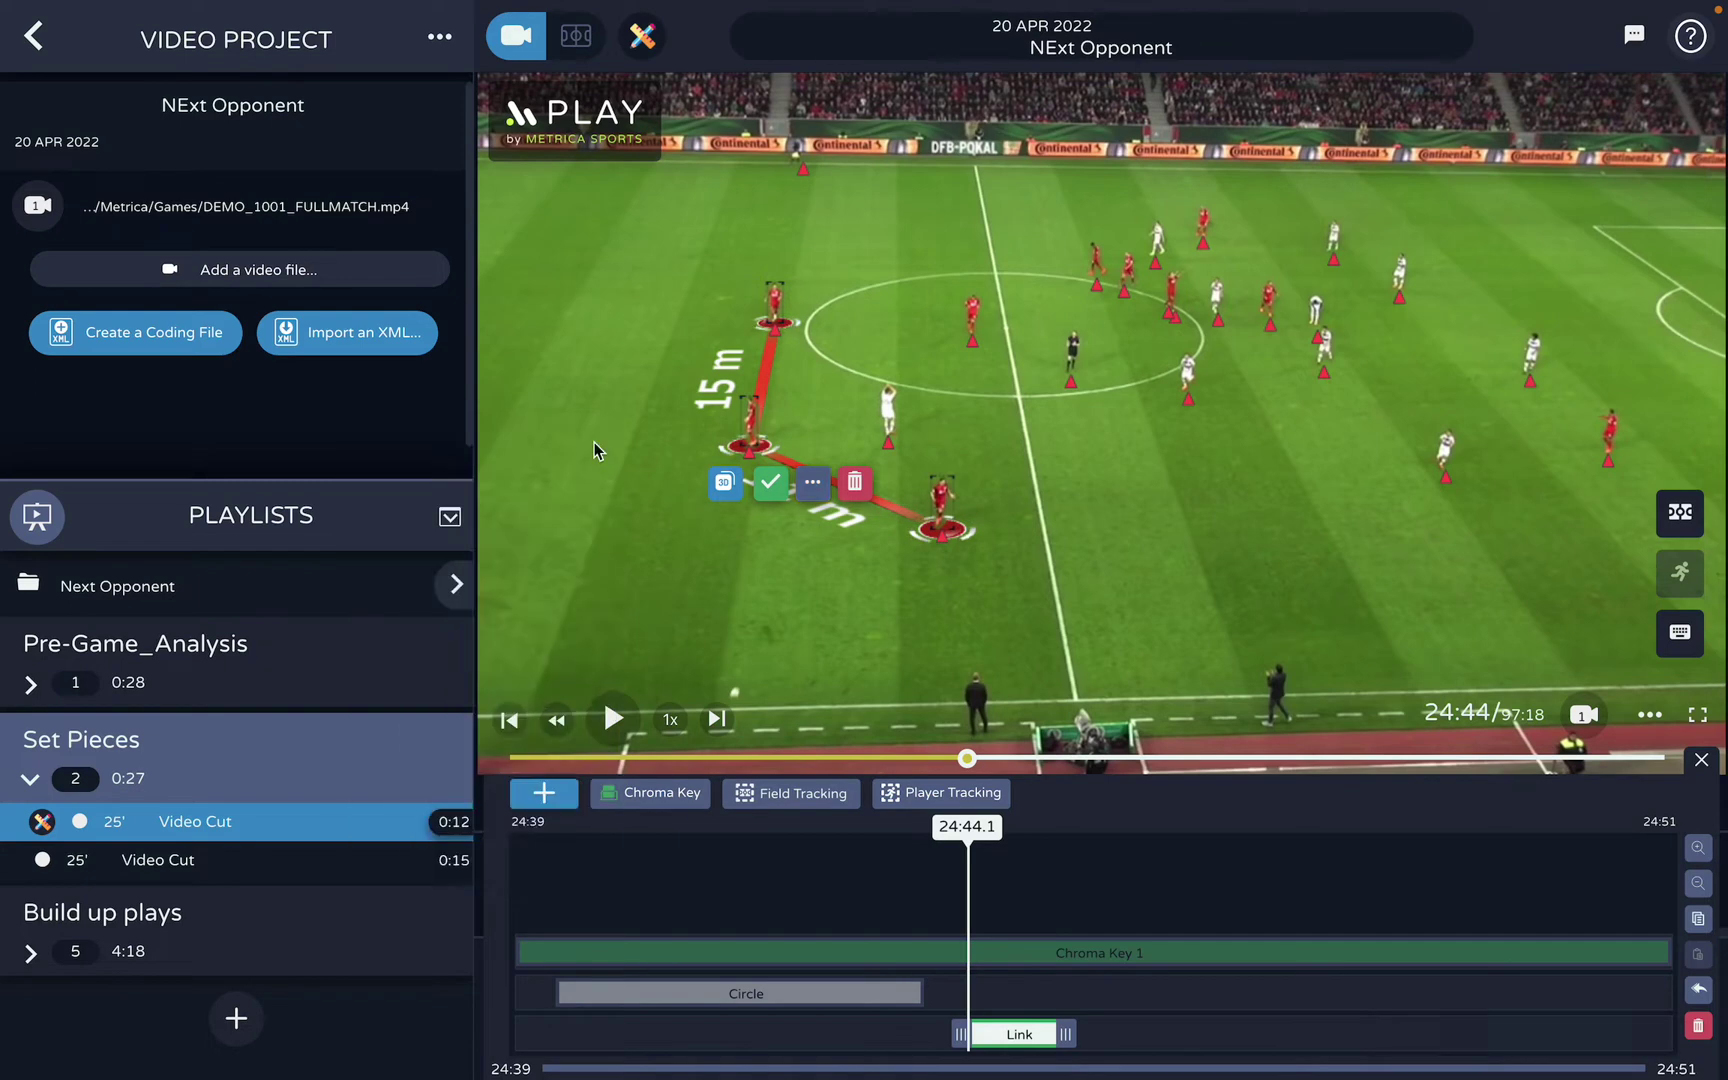
# Run Player Tracking on the linked players from 24:44.1 and stop it at about 24:48
pyautogui.click(928, 796)
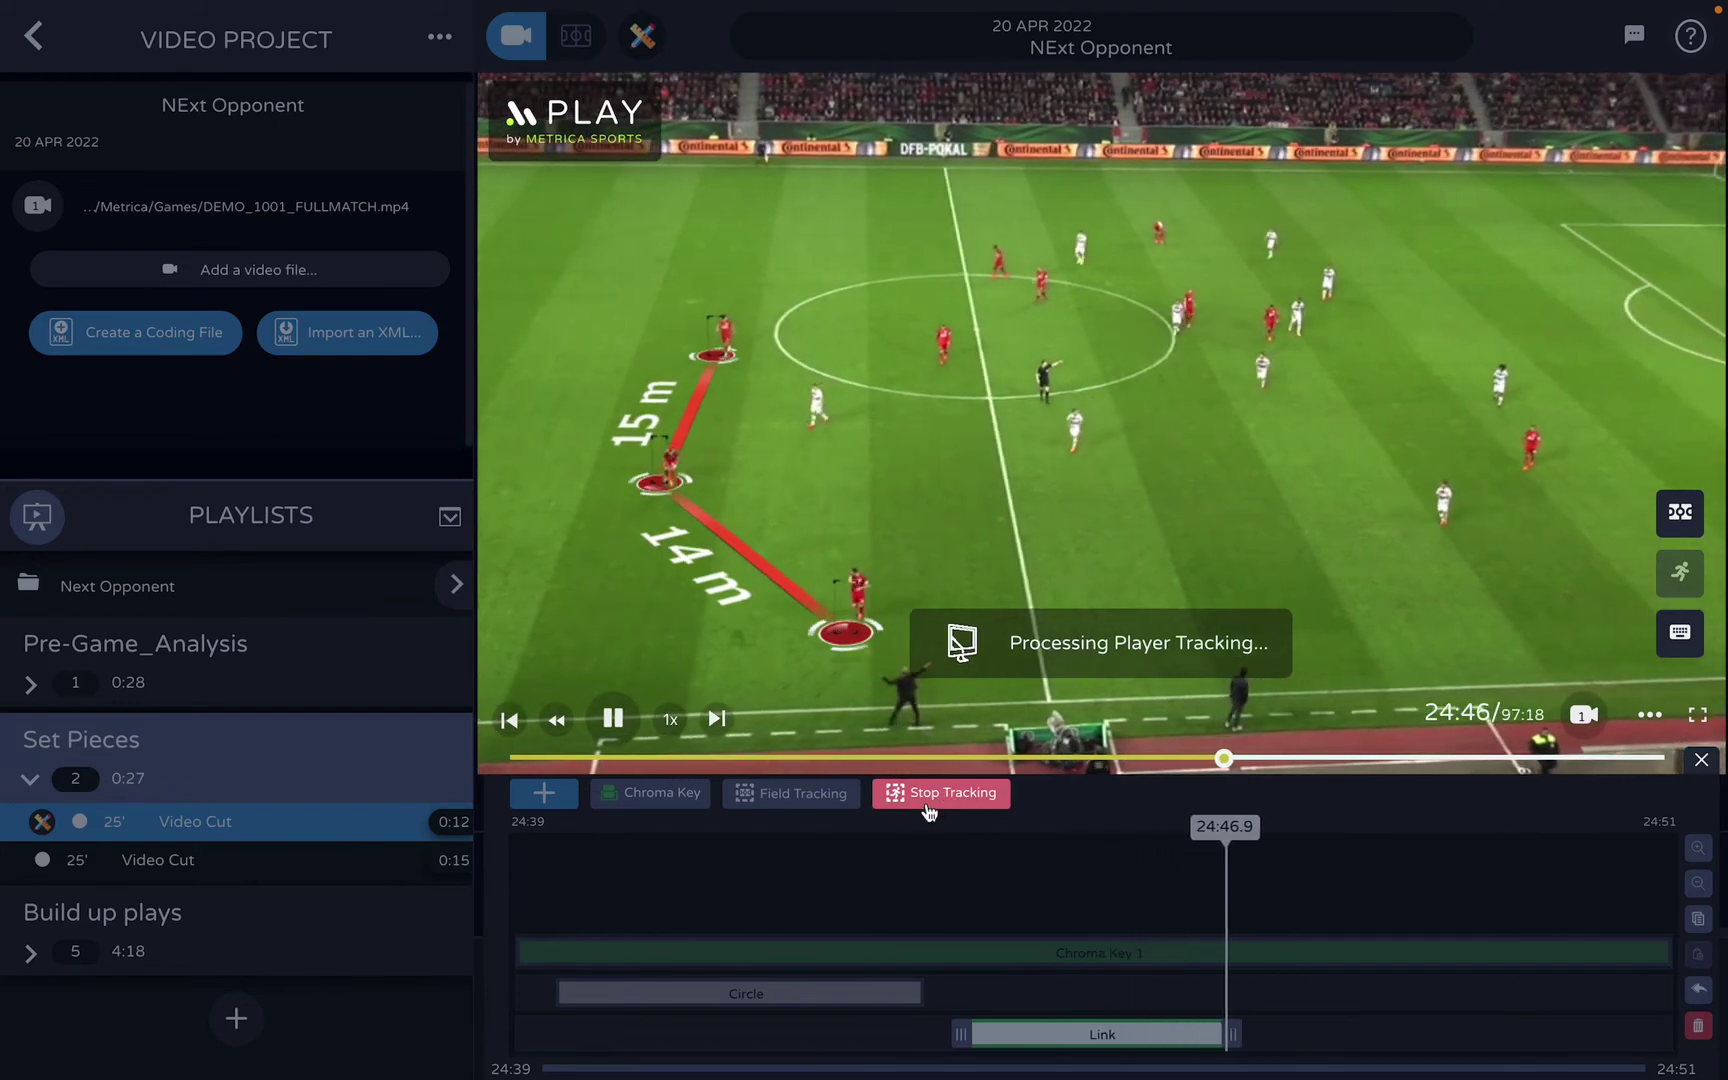
pyautogui.click(928, 812)
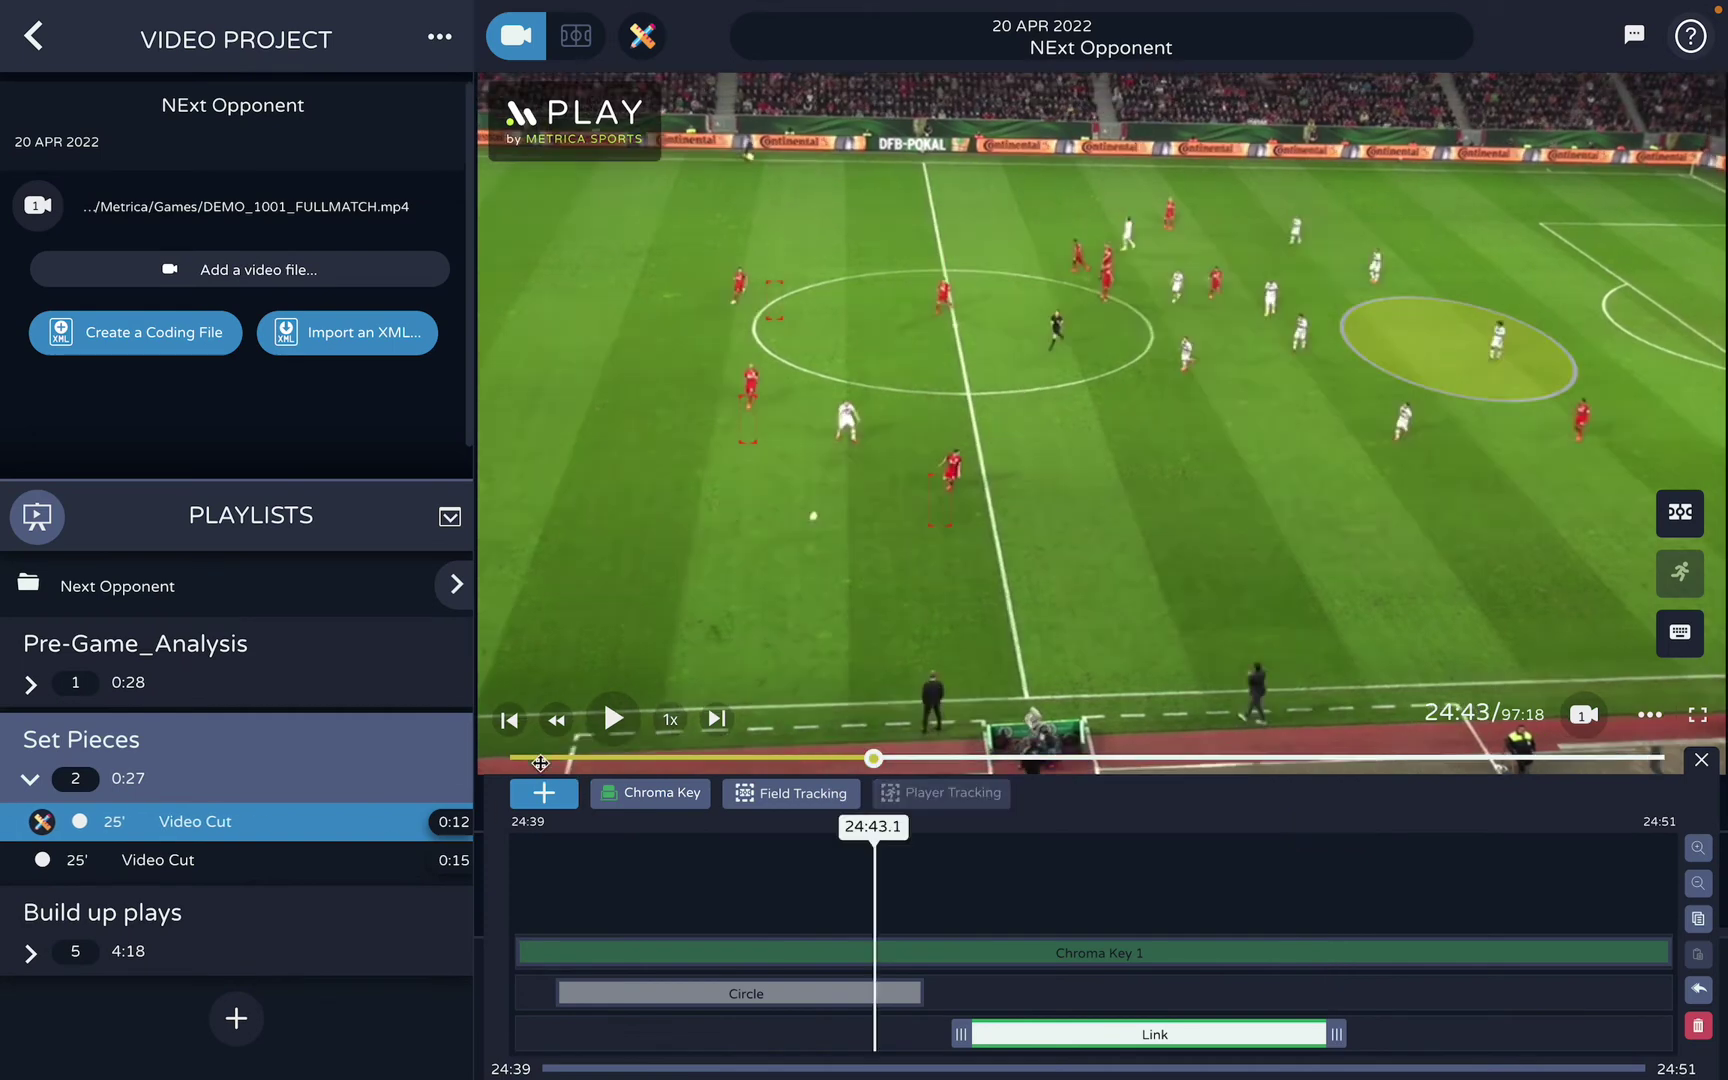
# Add a Spotlight at 24:43.1 to the white player near the right edge of the centre circle
pyautogui.click(544, 793)
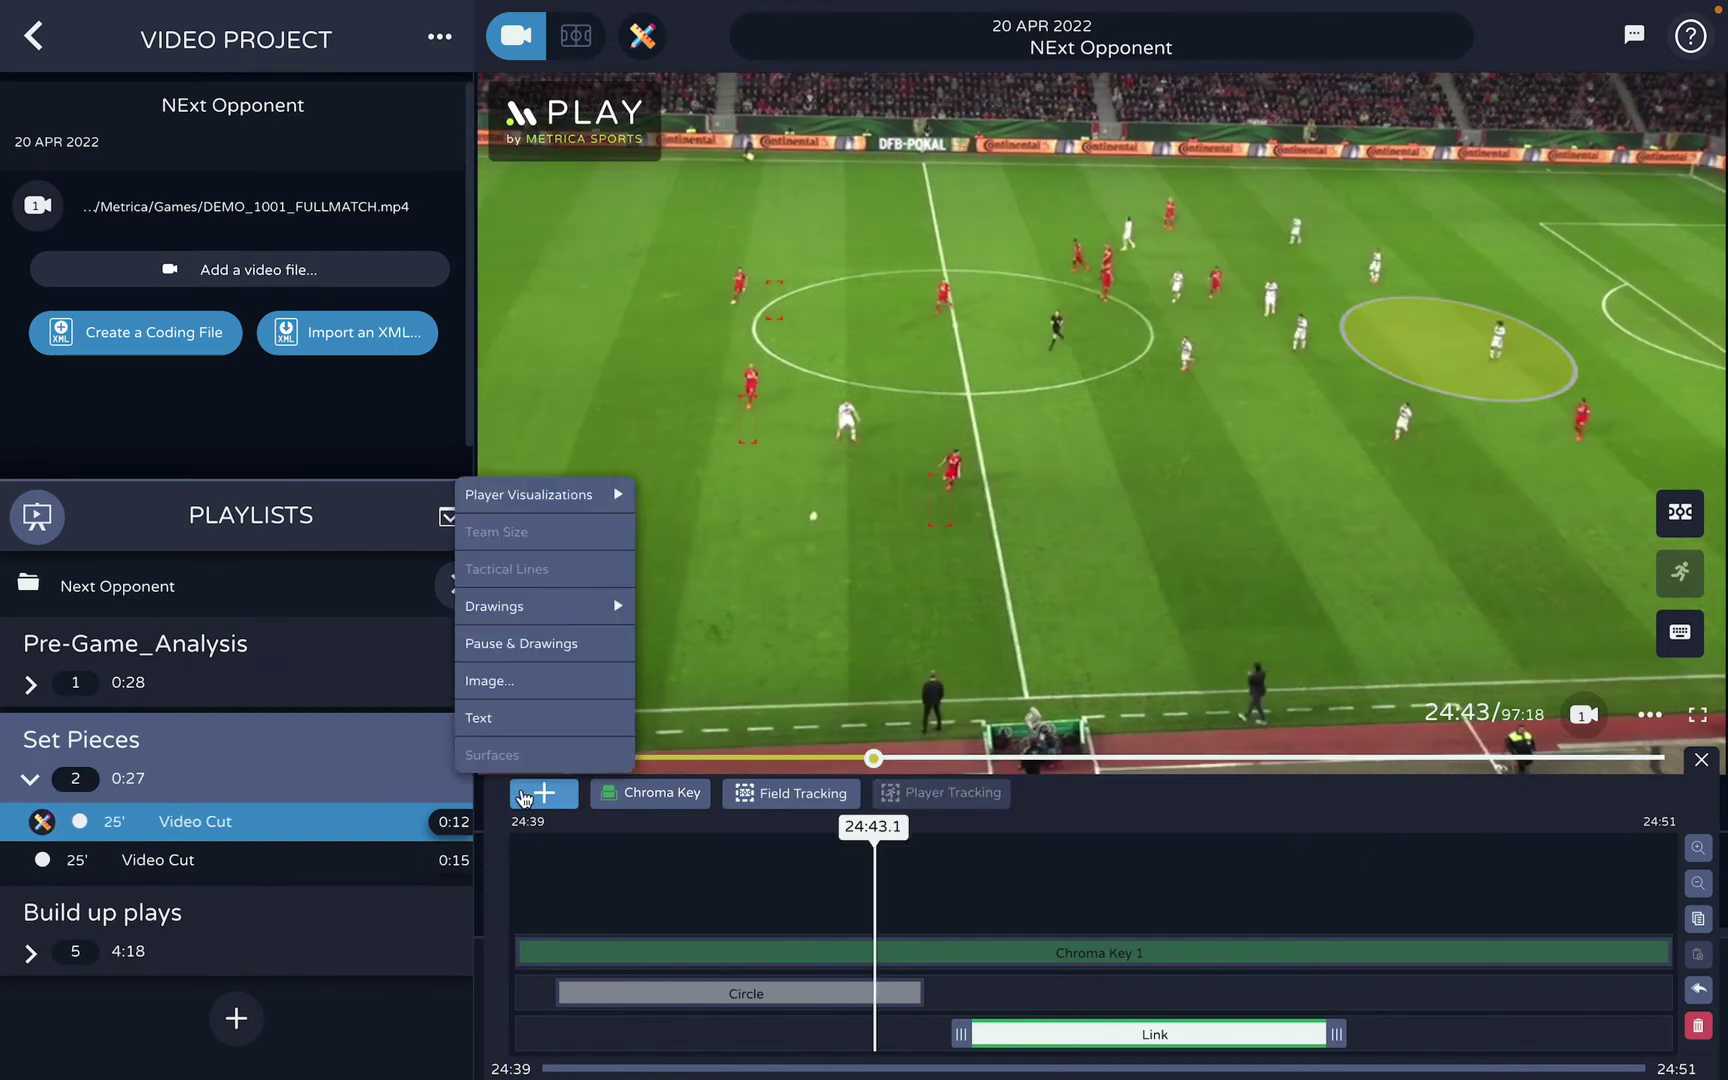
pyautogui.moveTo(560, 495)
pyautogui.click(666, 540)
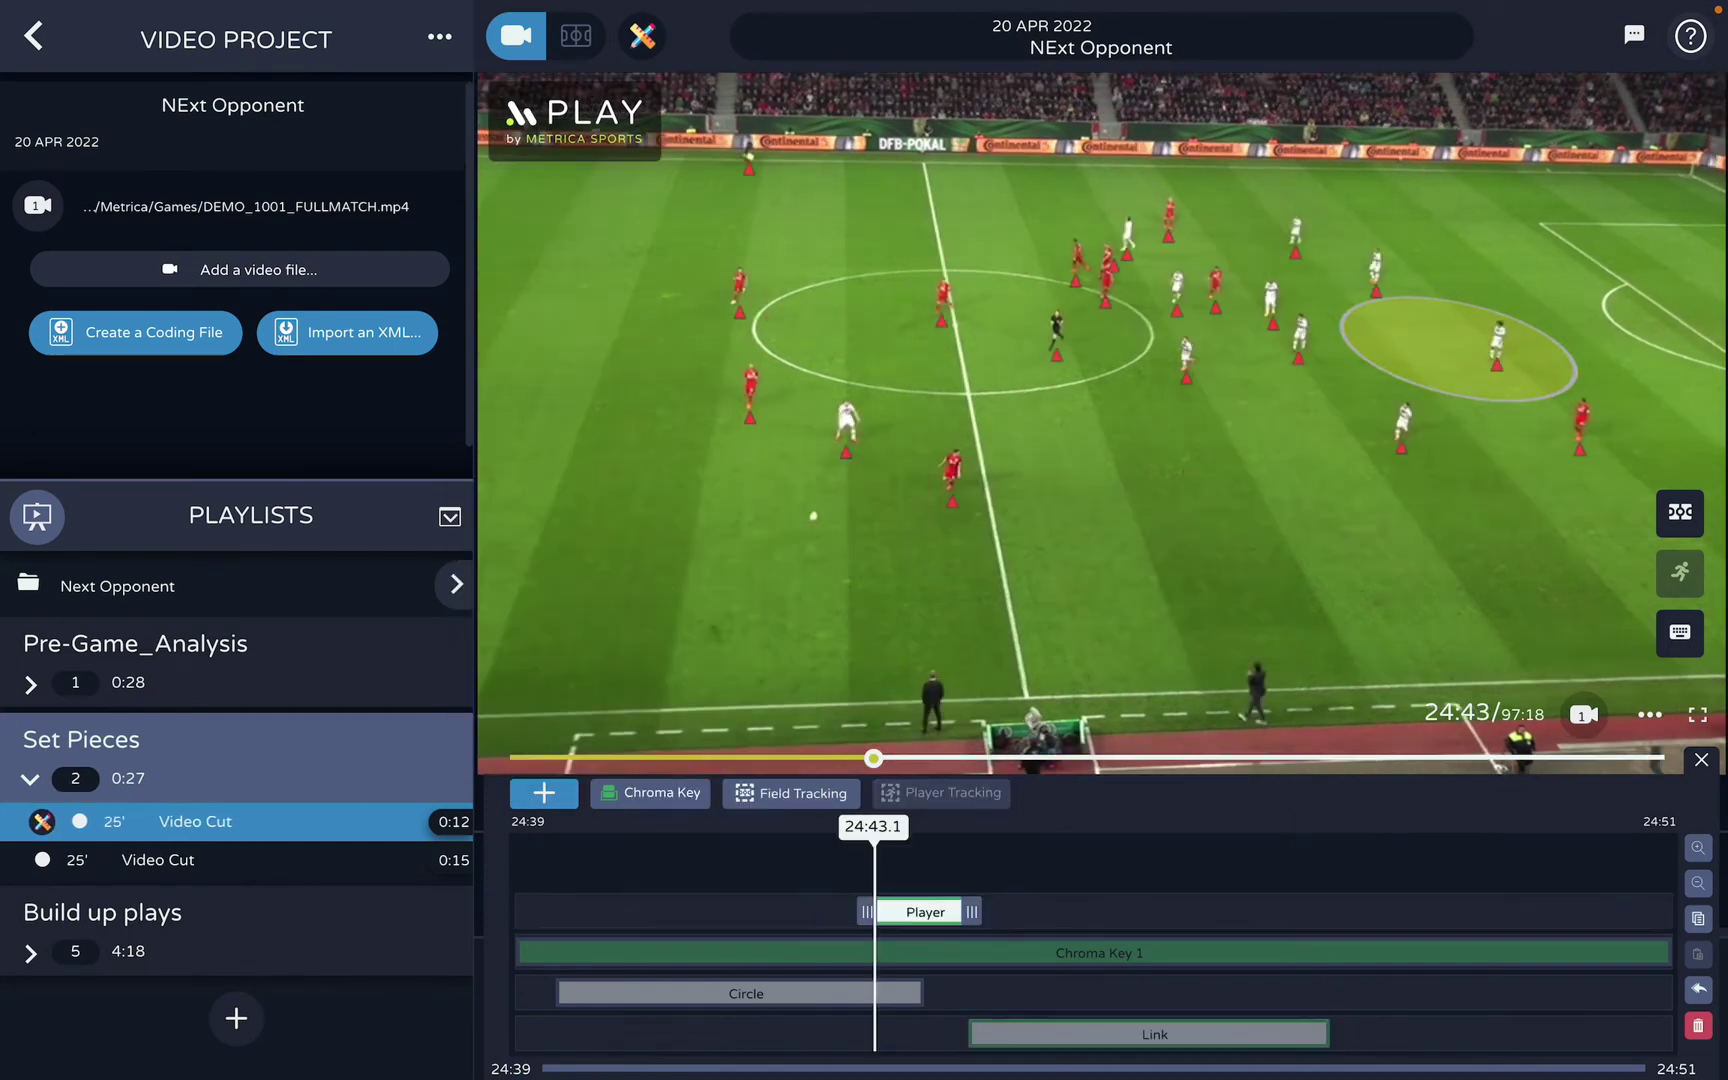
pyautogui.click(1187, 360)
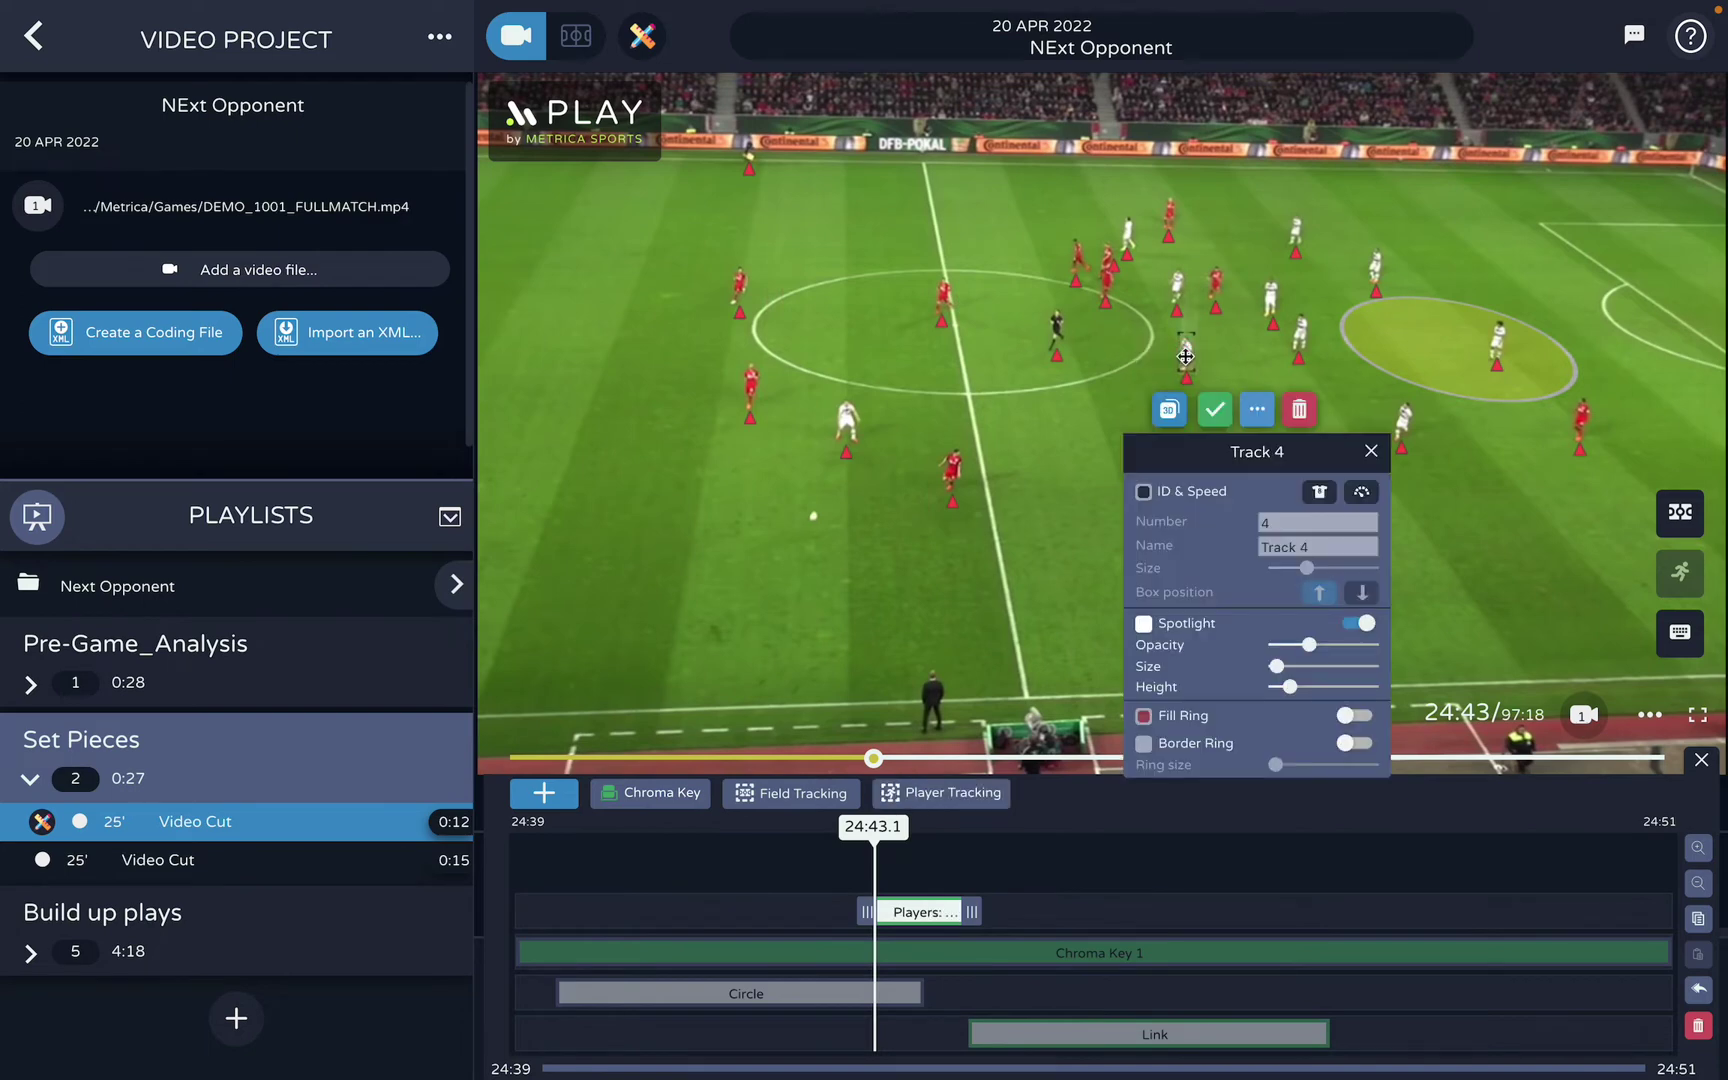
pyautogui.click(1199, 412)
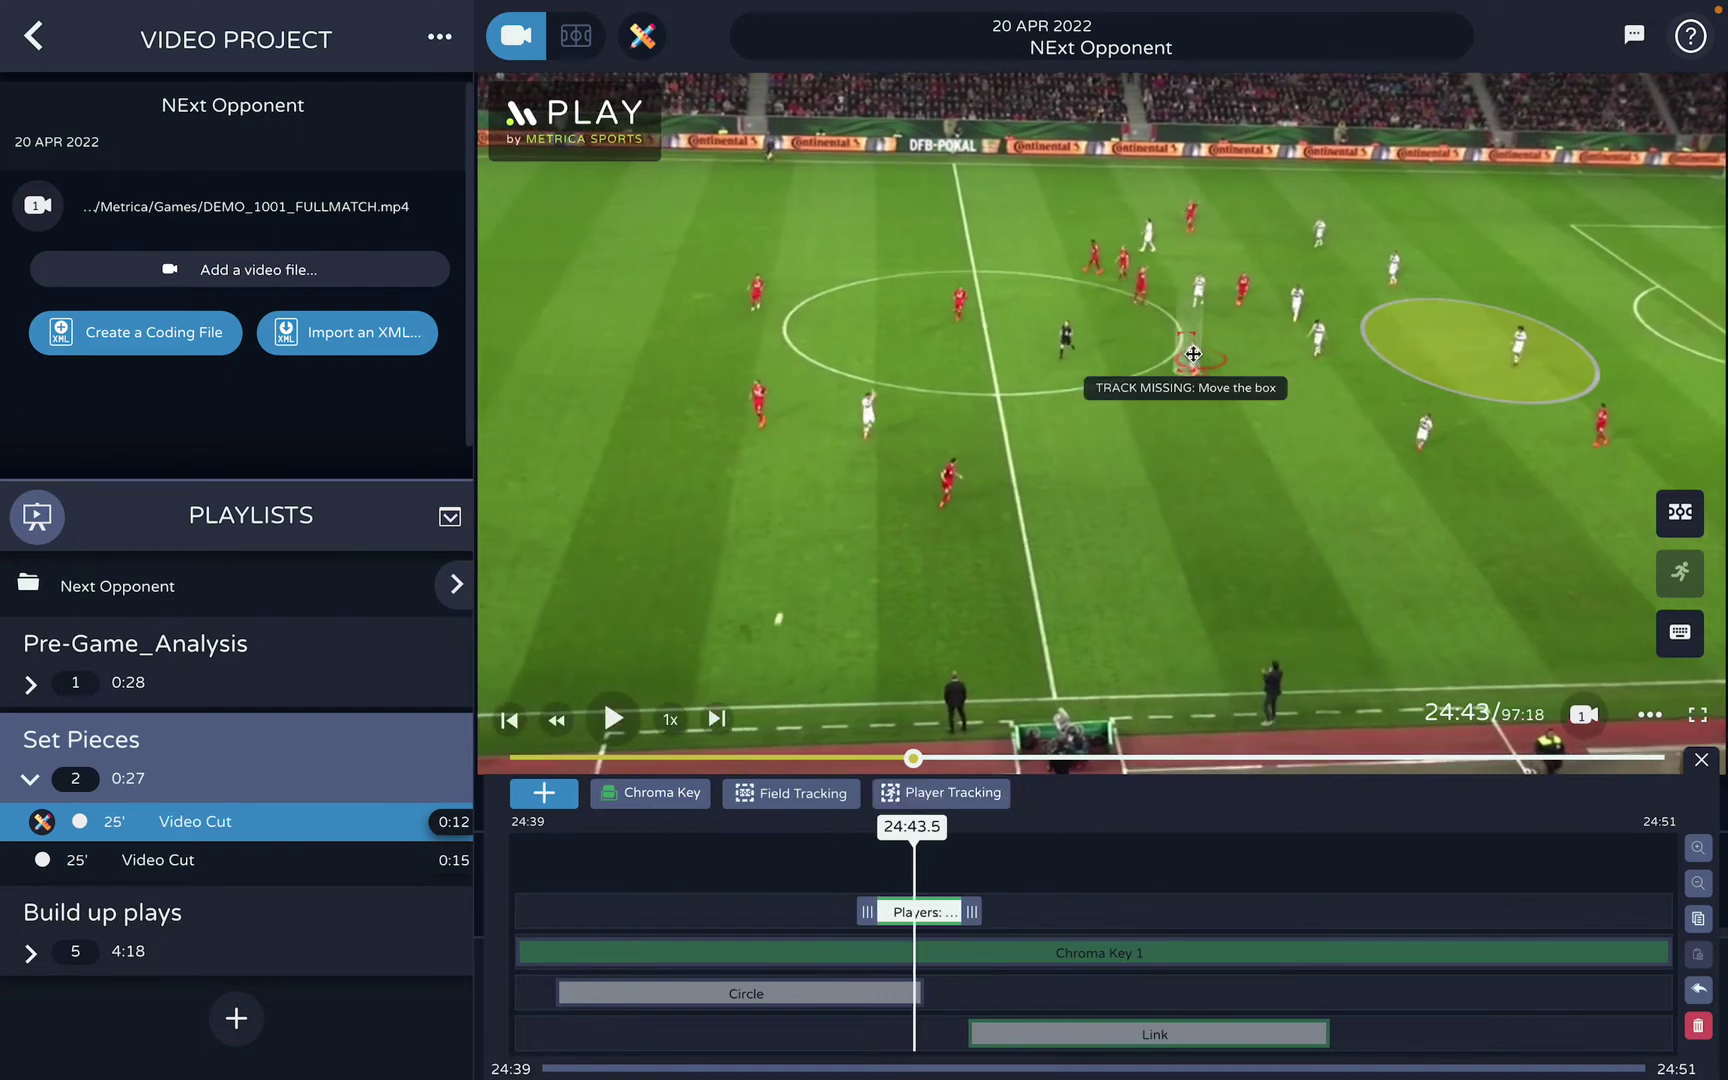
# Track the spotlighted white player manually from 24:43.5 to about 24:47, keeping the tracking box over him, and replay the result
pyautogui.click(1197, 360)
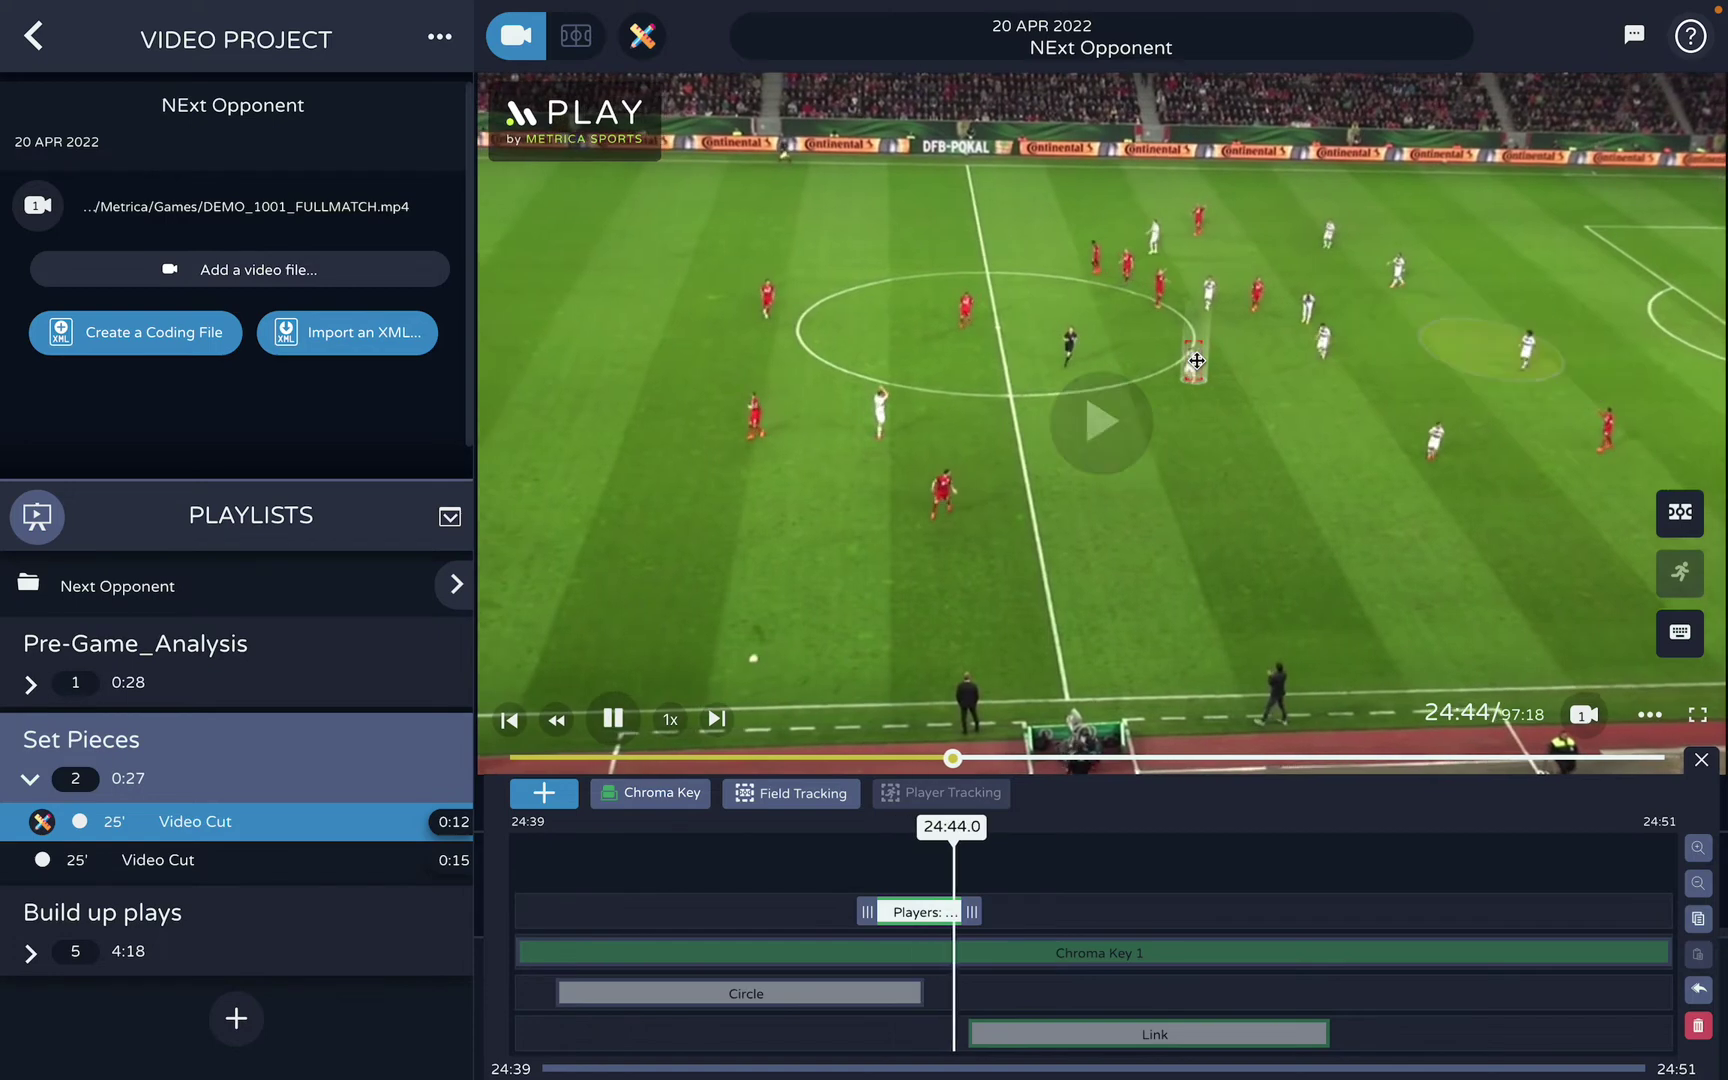
pyautogui.click(1191, 368)
pyautogui.click(1191, 368)
pyautogui.click(1188, 378)
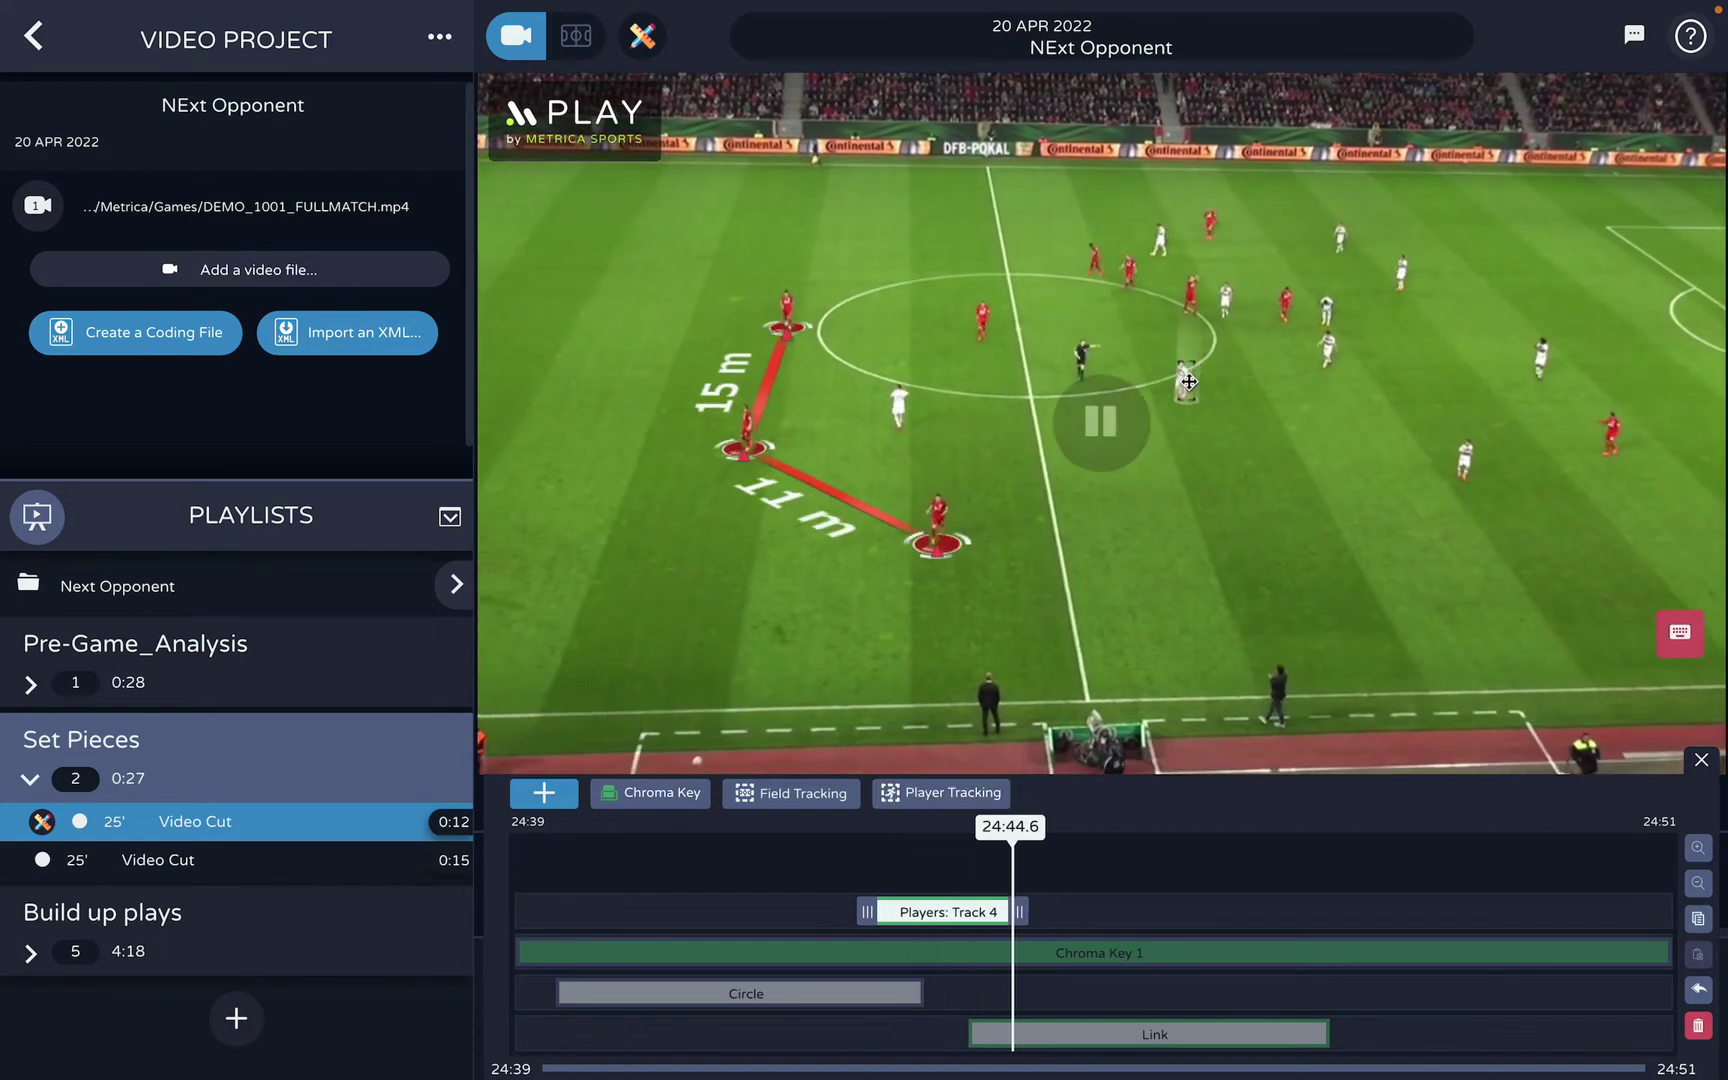
pyautogui.click(1185, 388)
pyautogui.click(1185, 388)
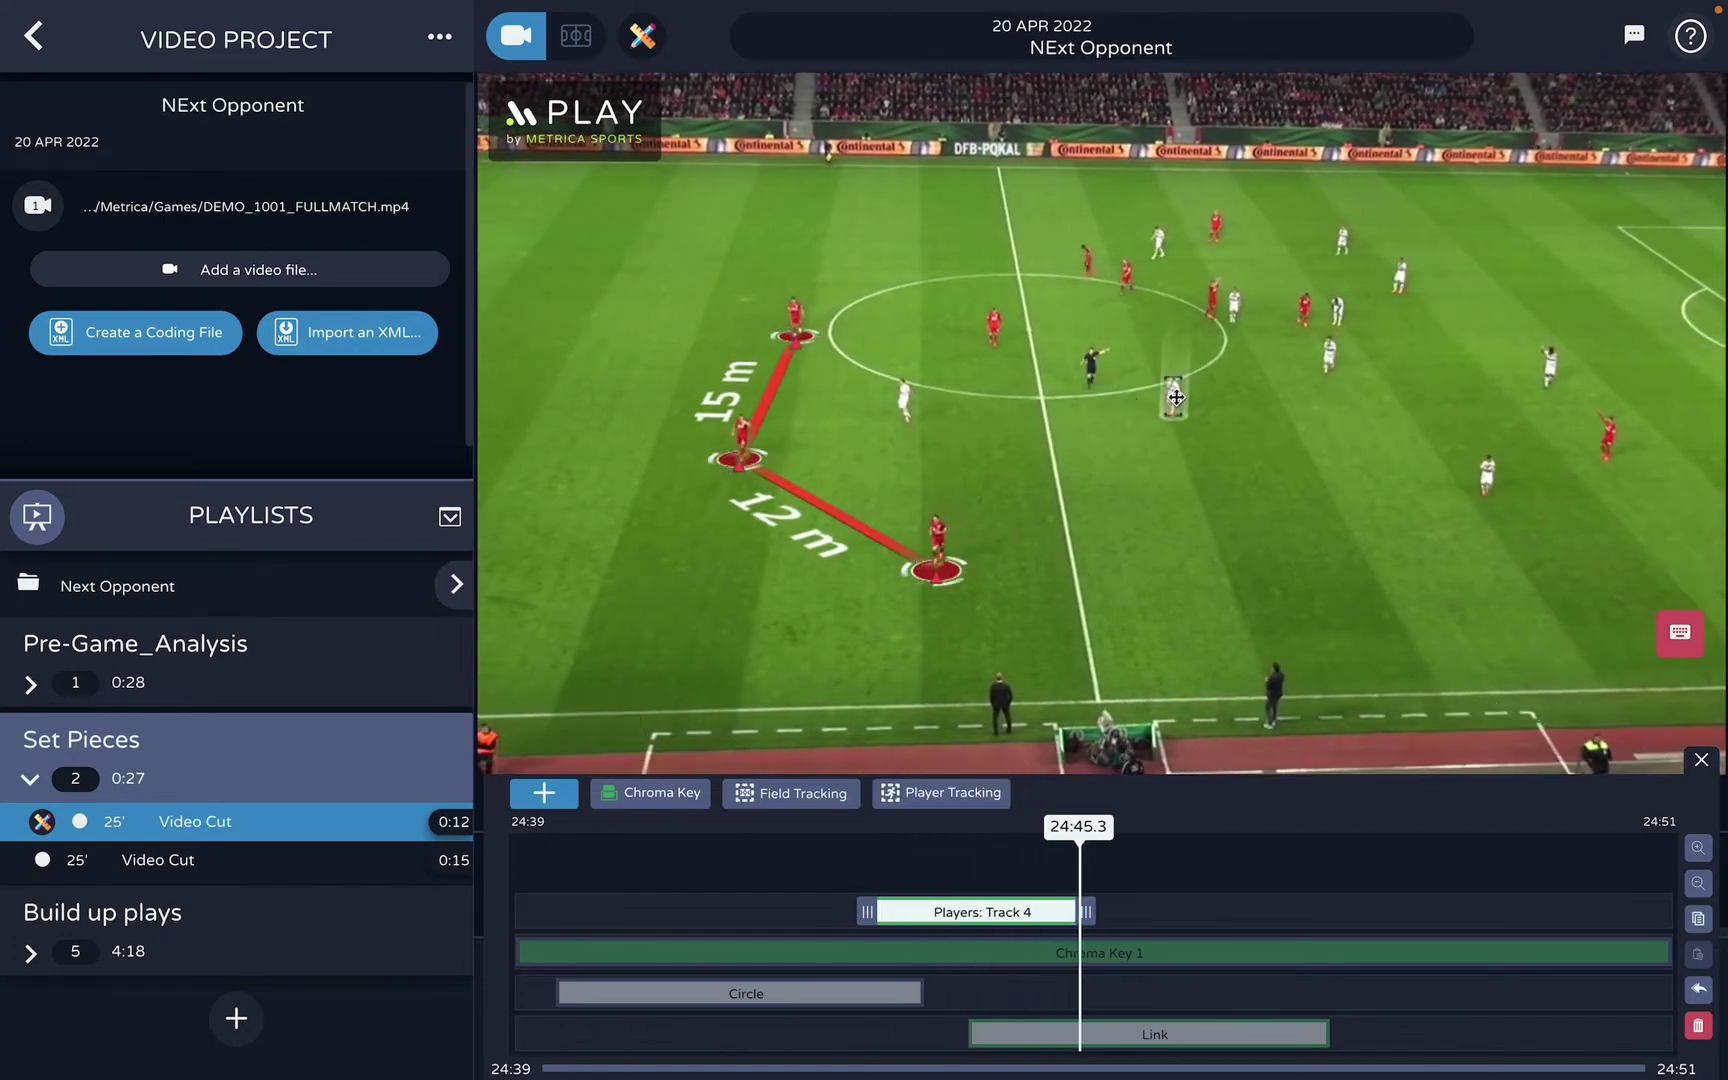
pyautogui.click(1180, 392)
pyautogui.click(1176, 397)
pyautogui.click(1176, 397)
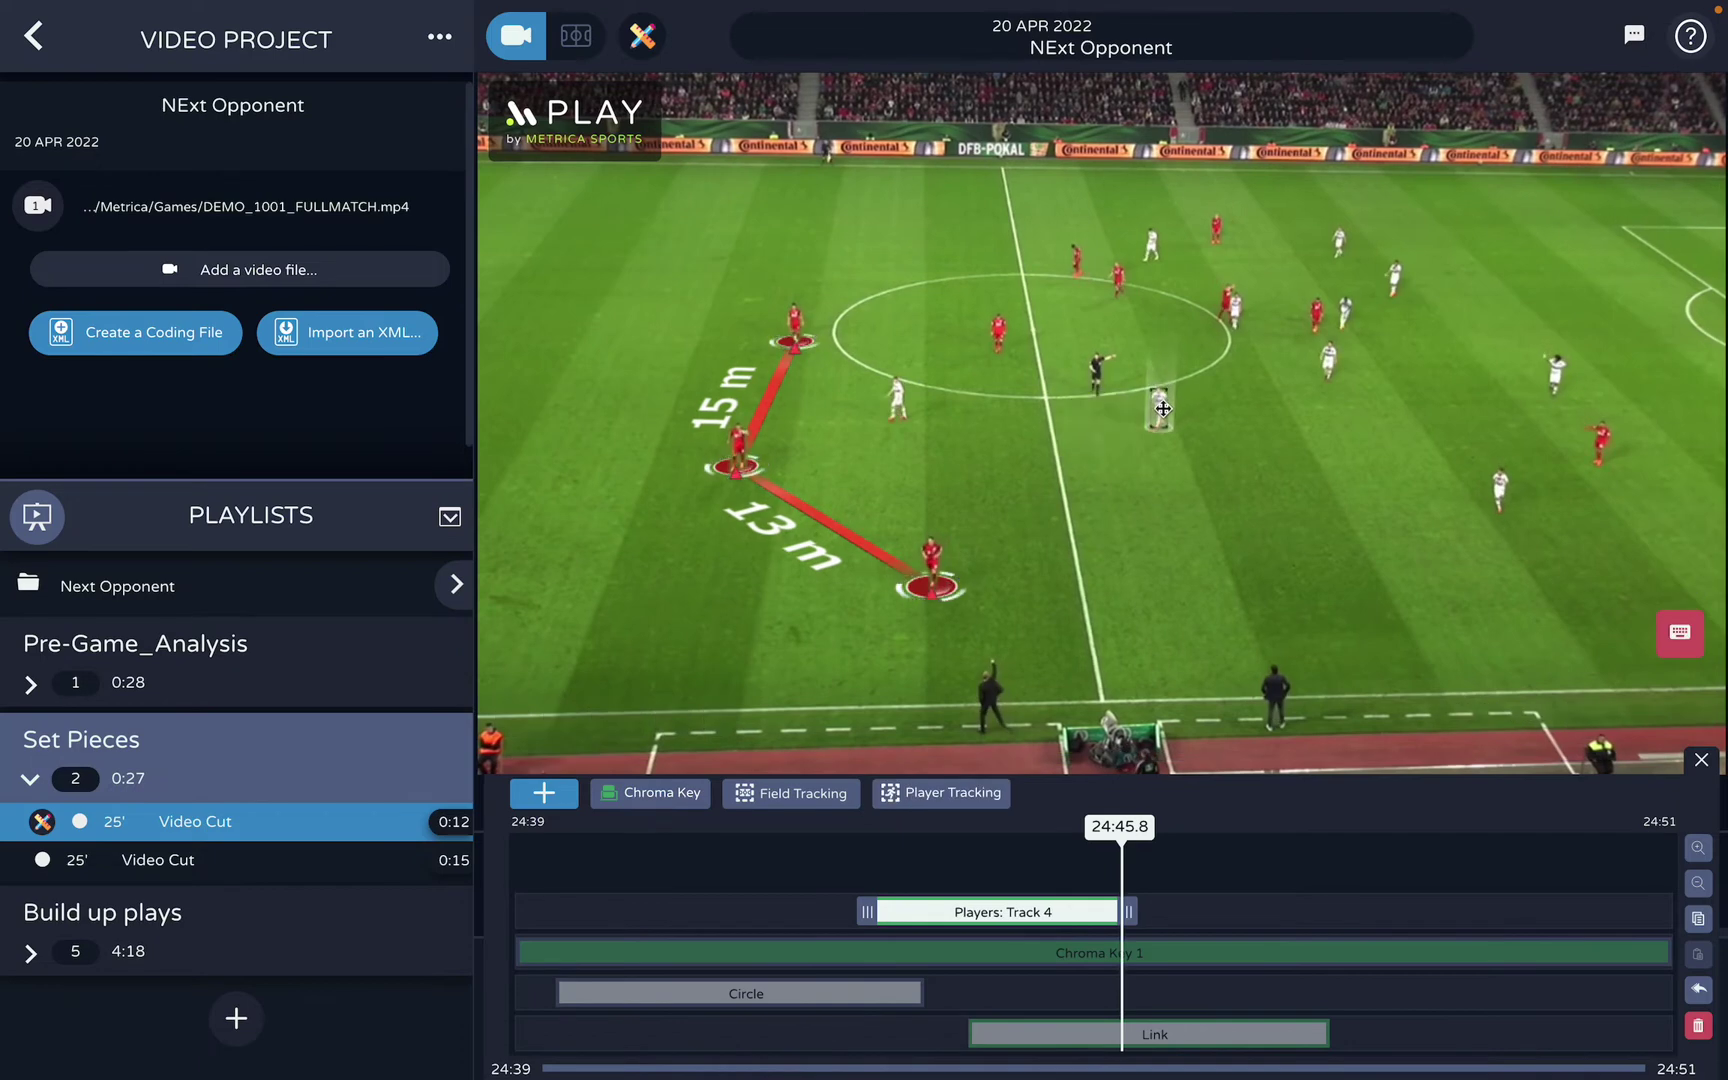
pyautogui.click(1168, 404)
pyautogui.moveTo(1163, 410); pyautogui.dragTo(1136, 419)
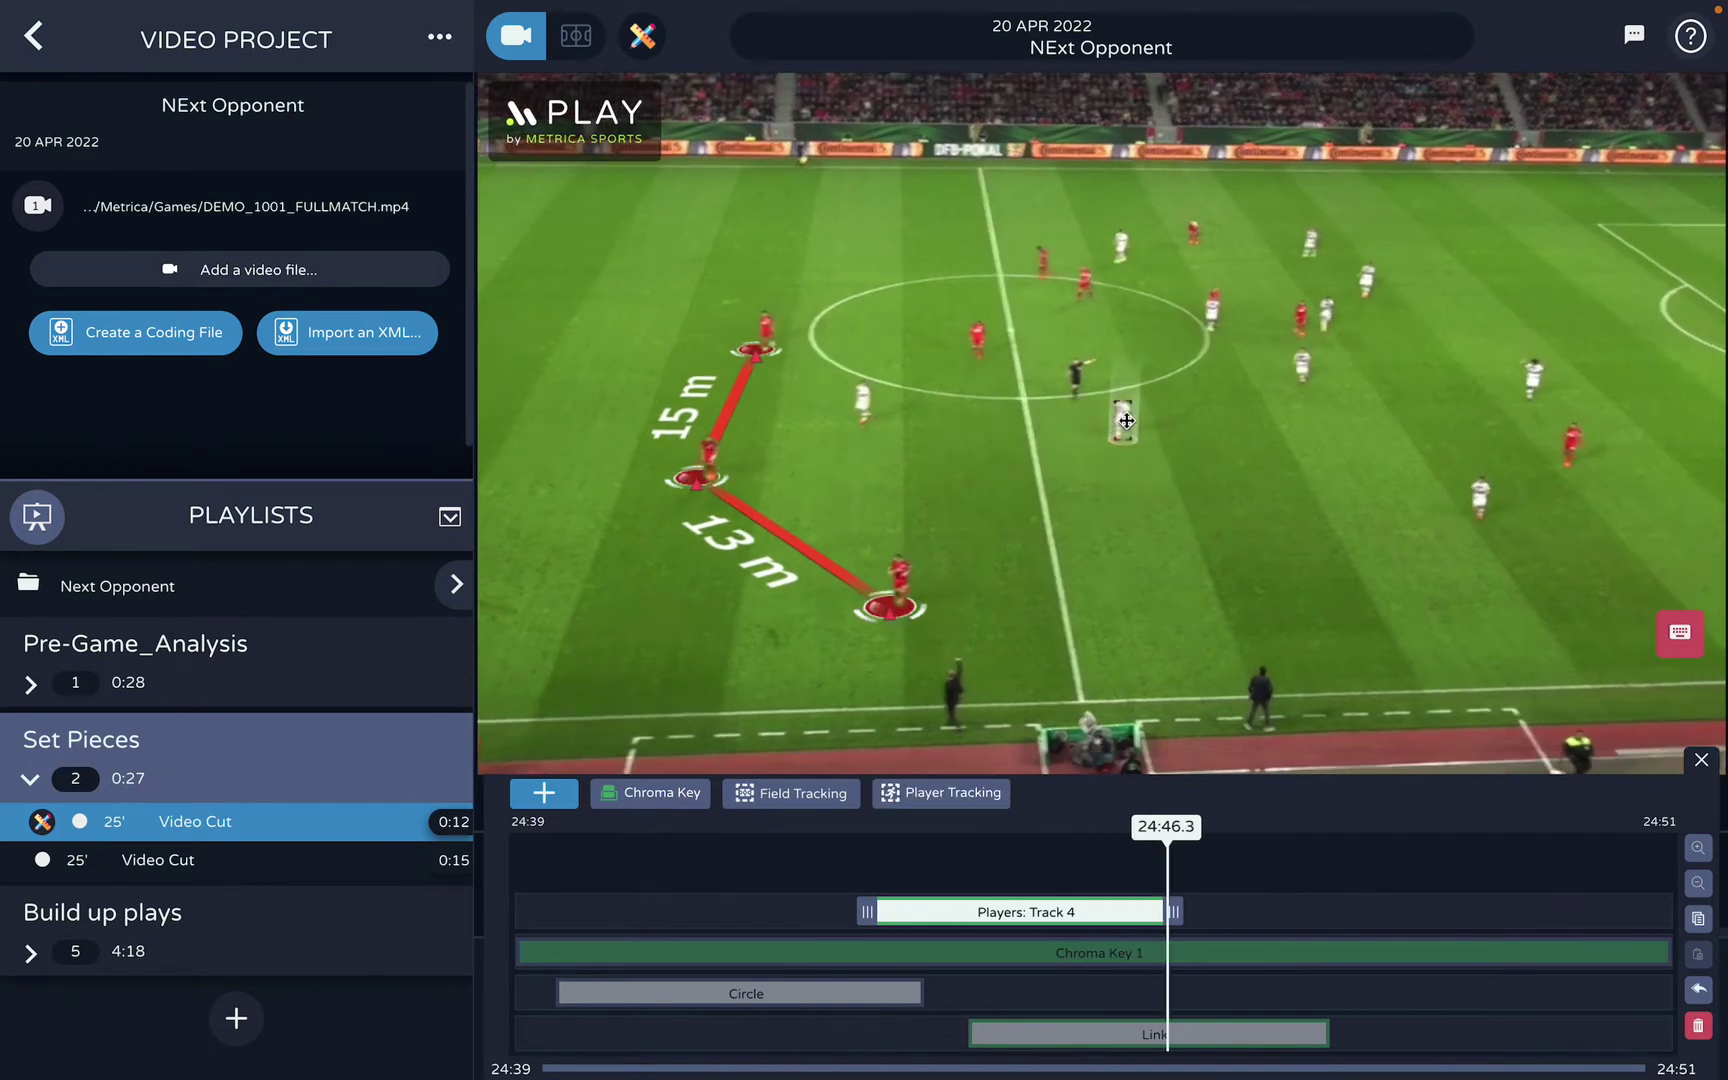
pyautogui.click(1127, 421)
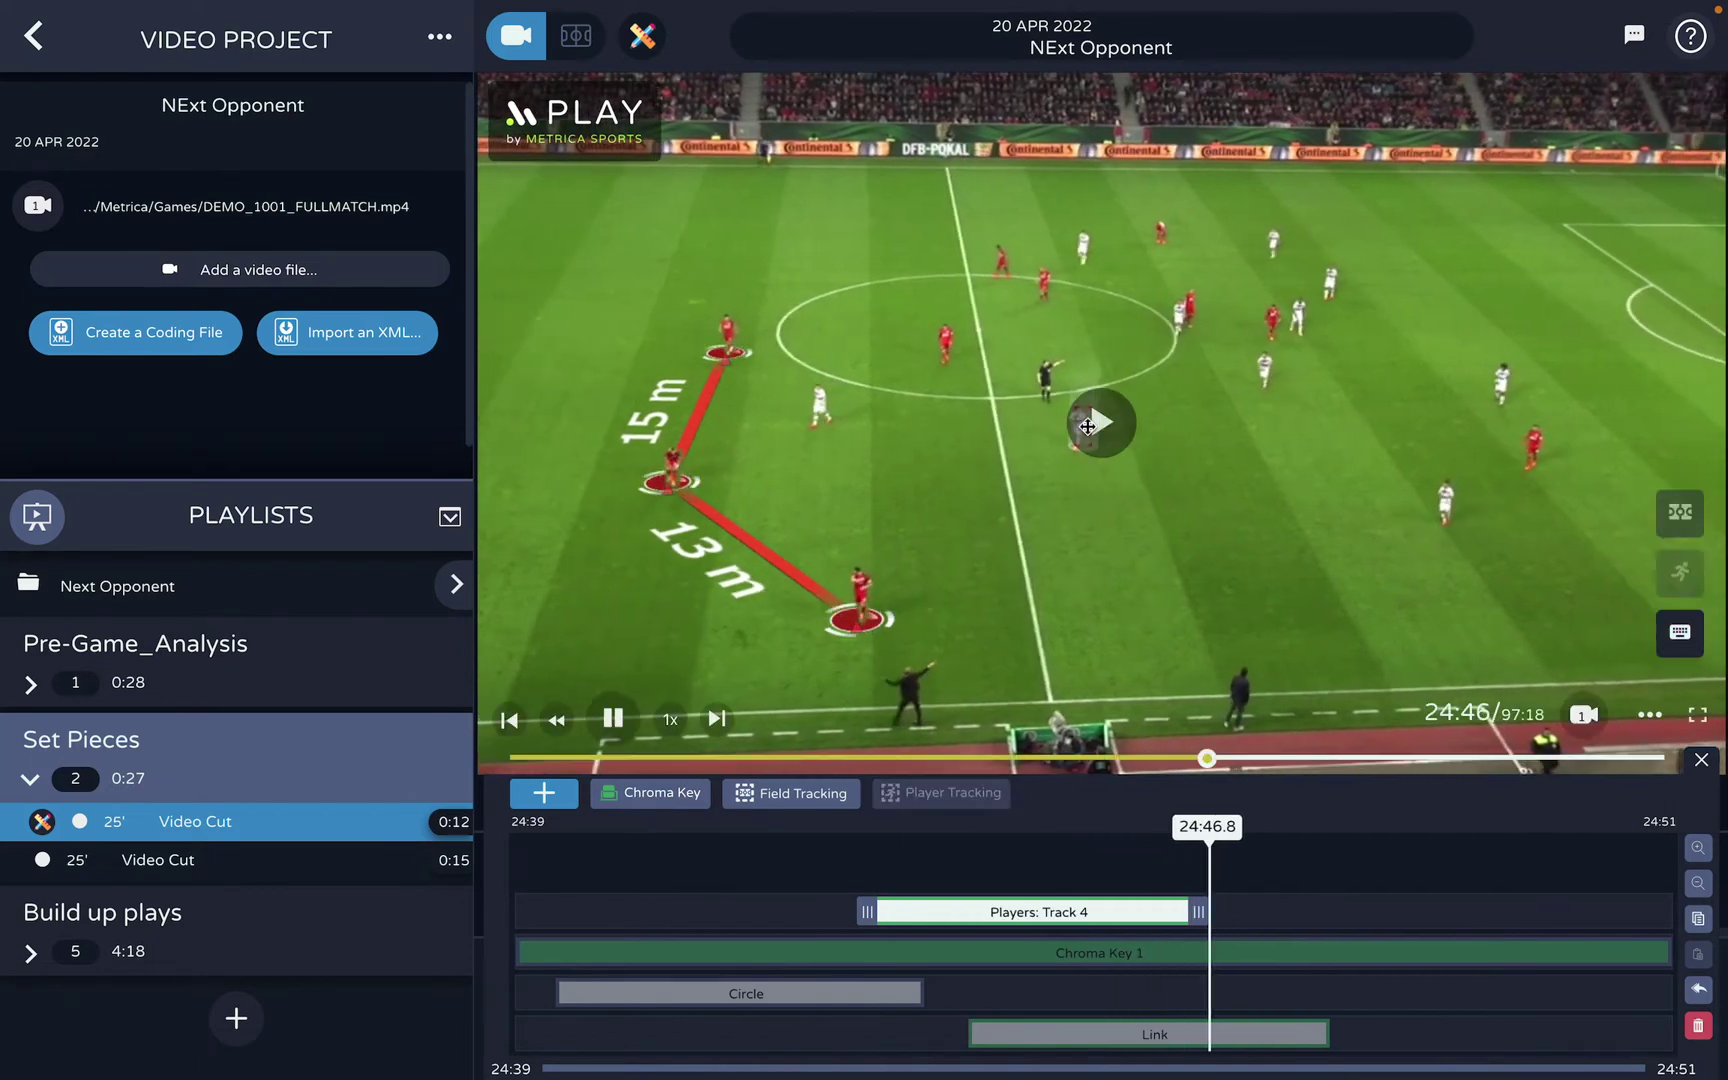
pyautogui.moveTo(1087, 426); pyautogui.dragTo(1063, 437)
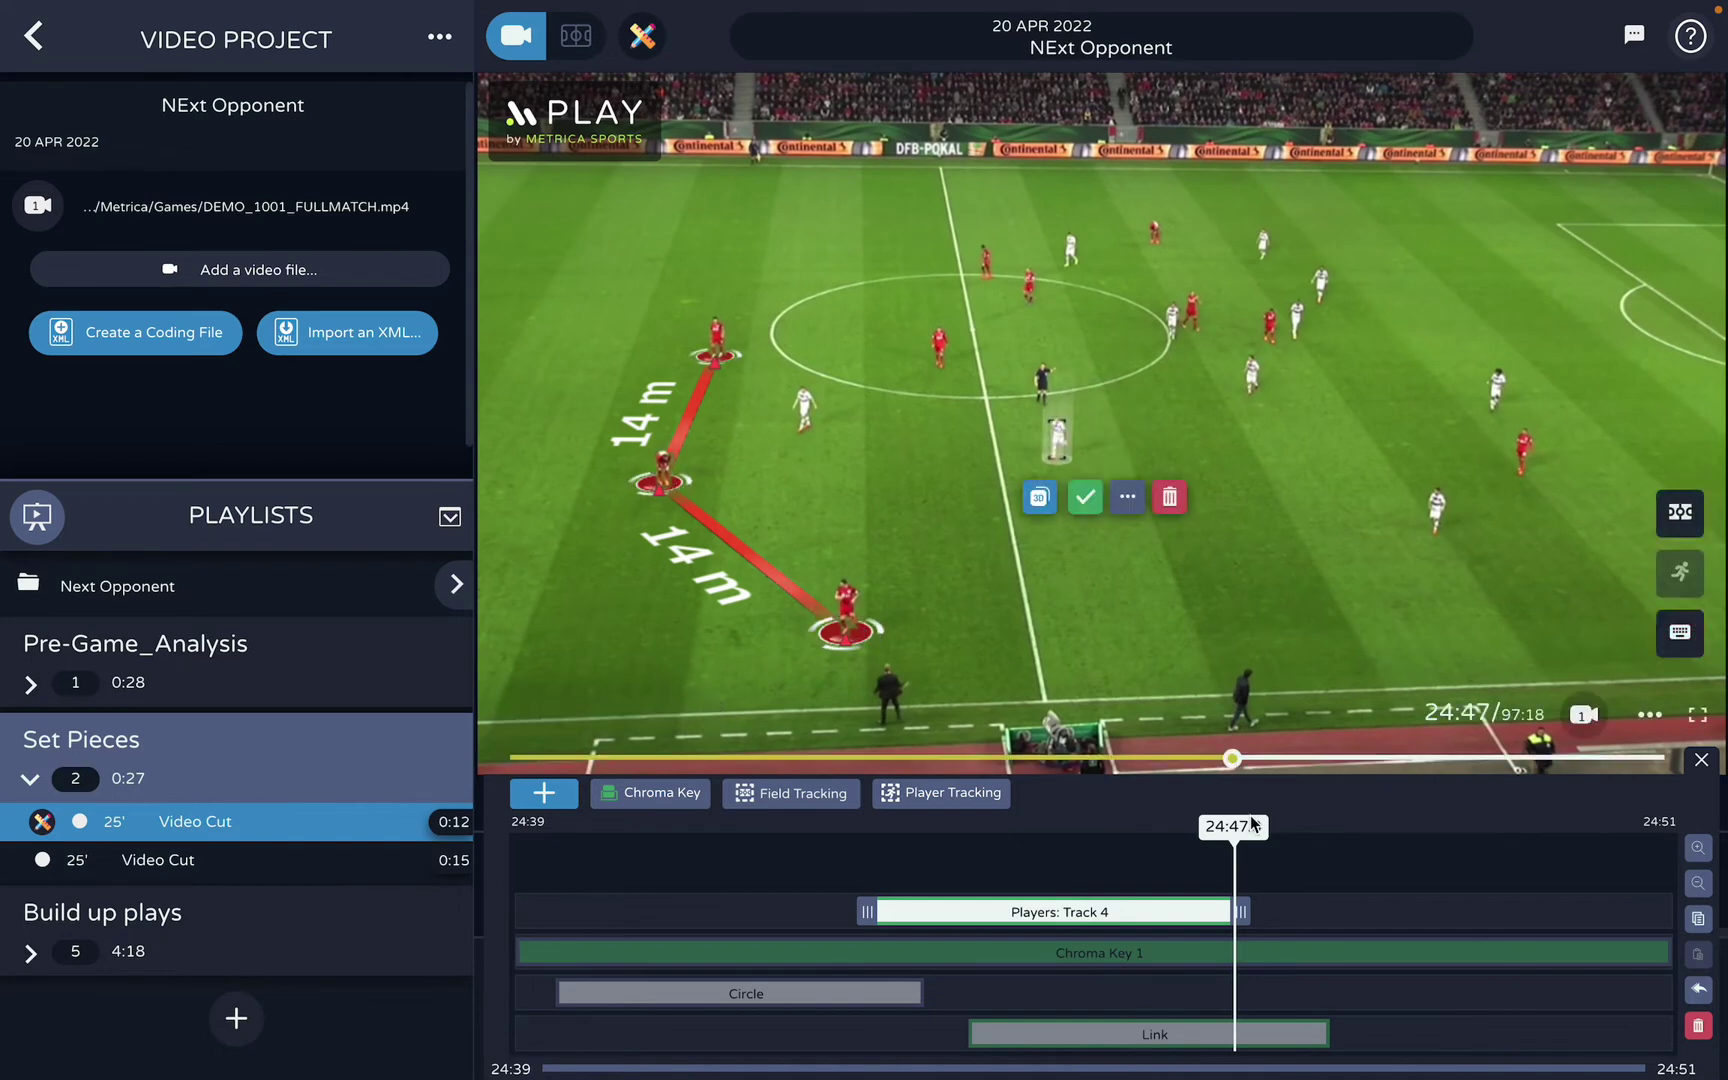
pyautogui.click(1015, 912)
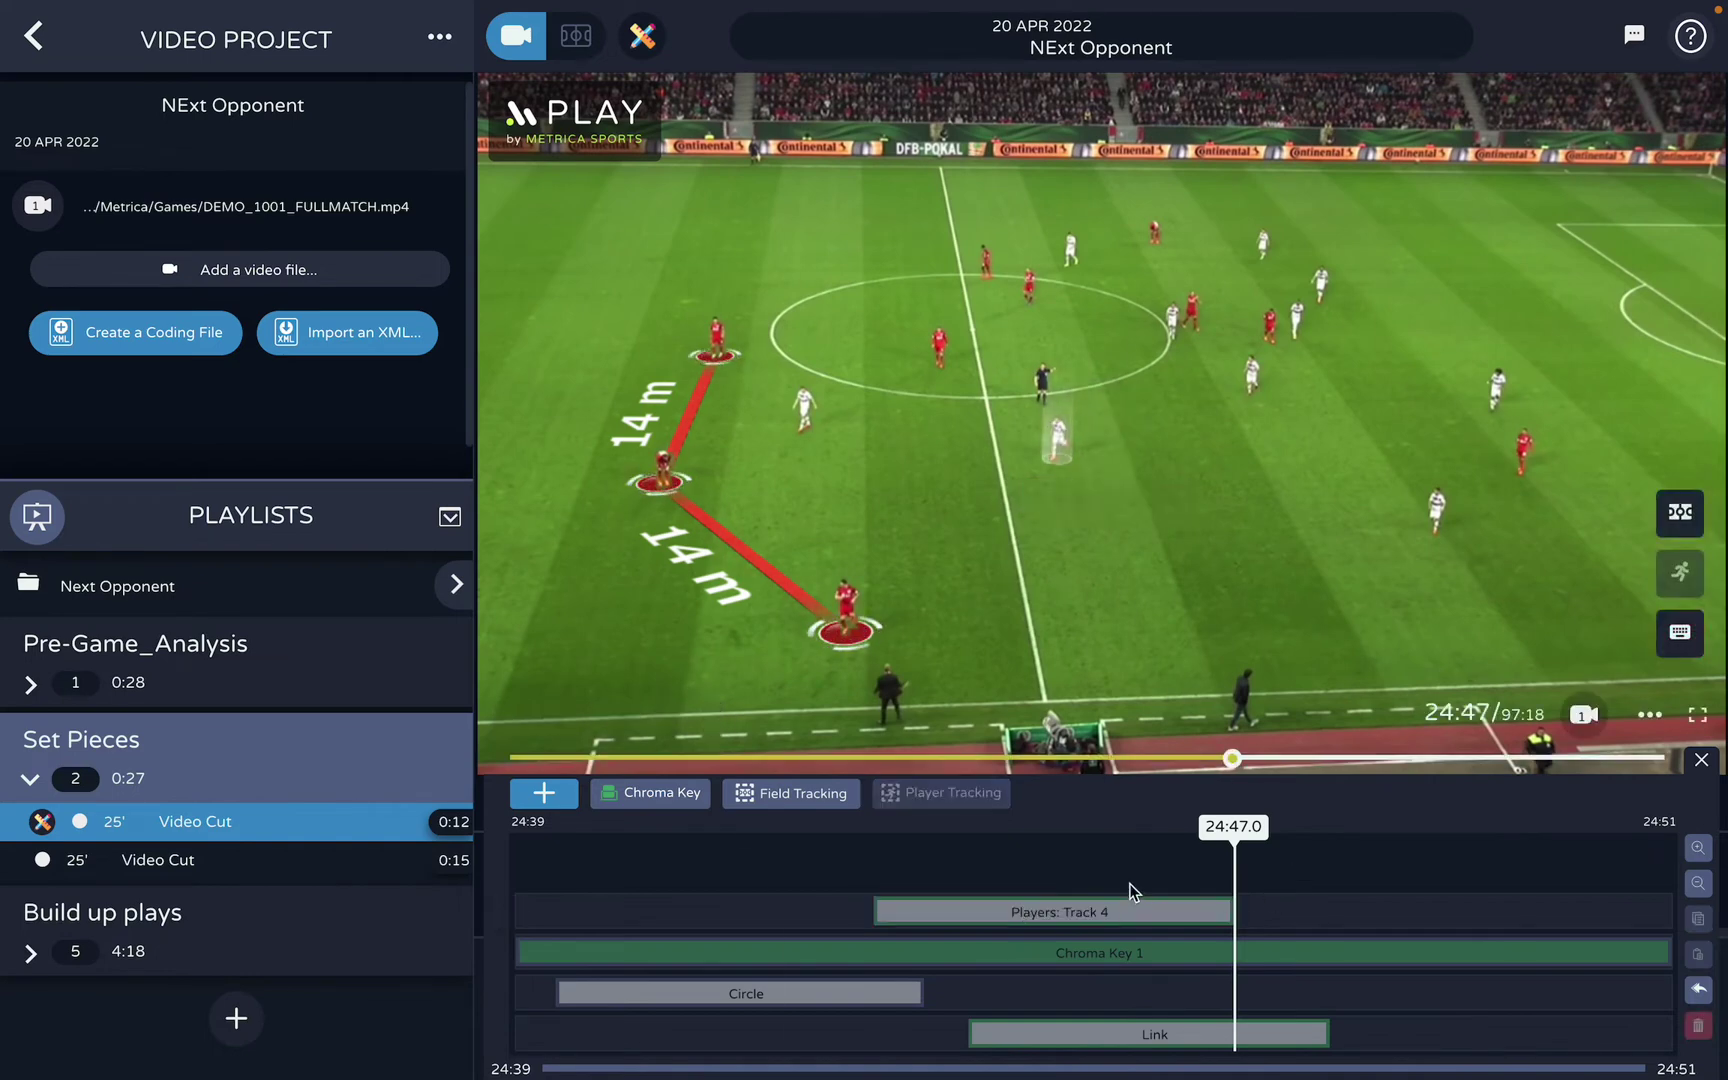
pyautogui.press('space')
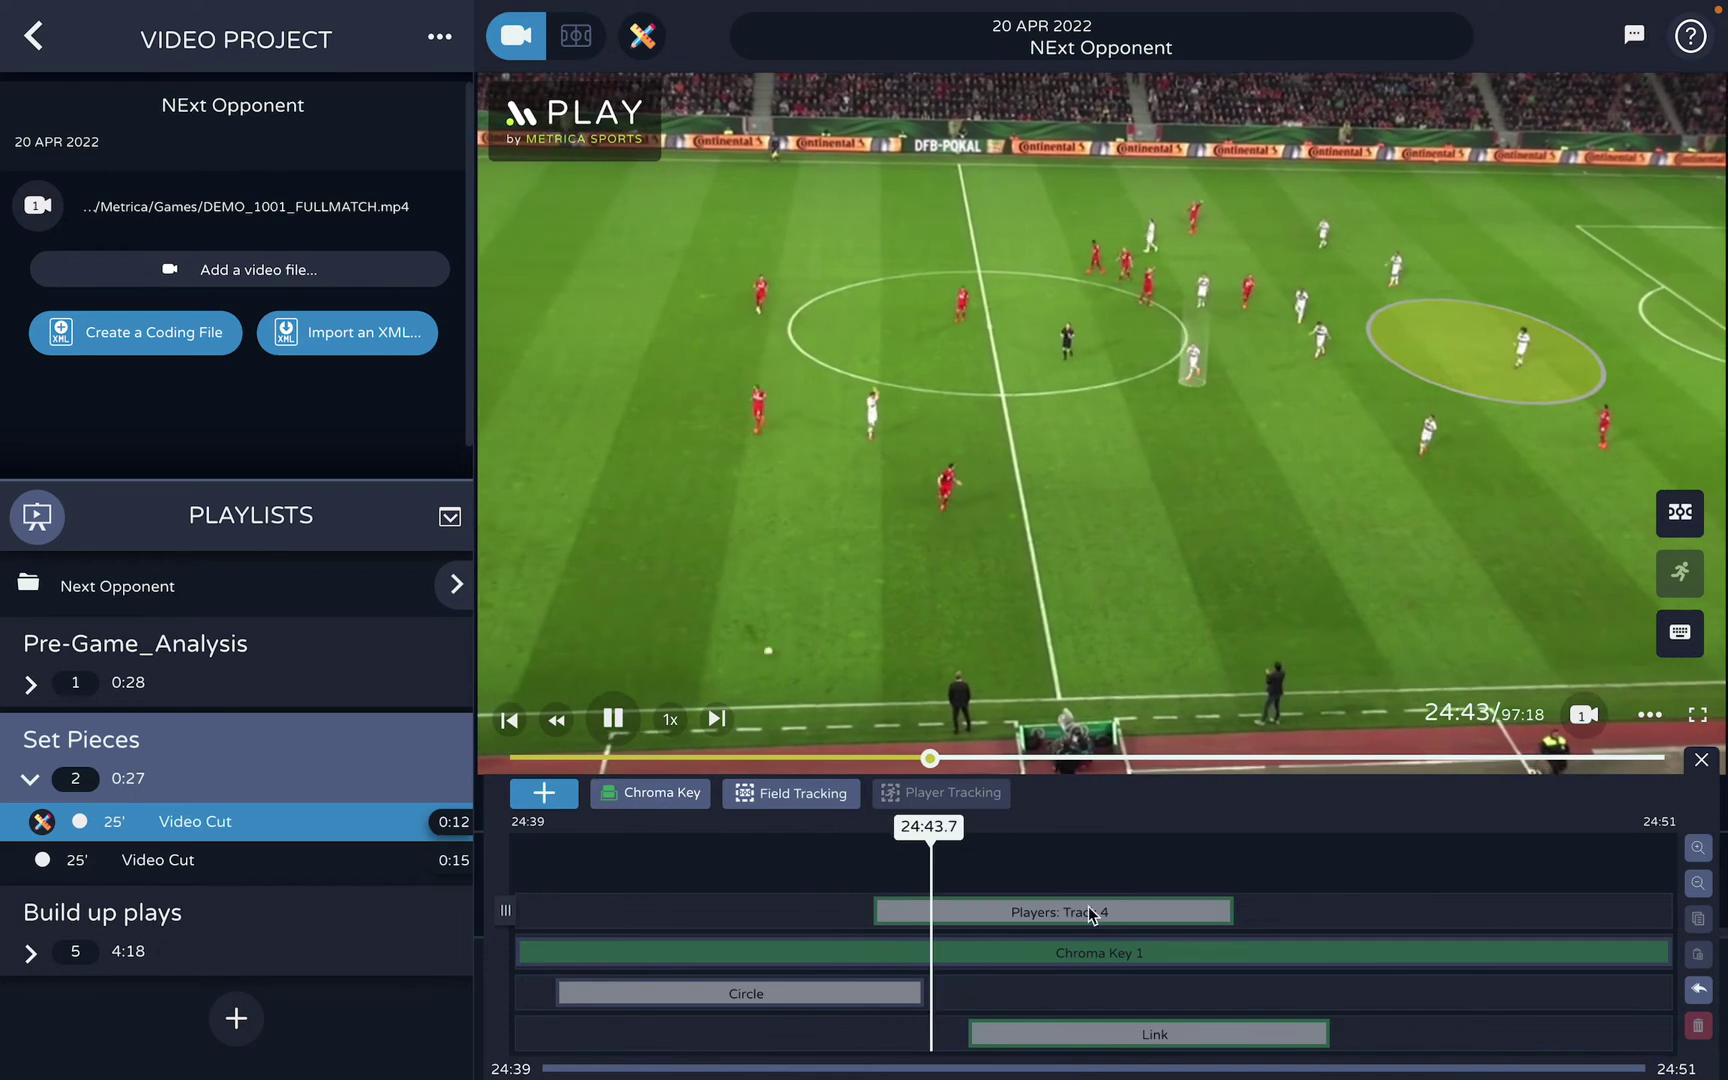
# At 24:45.2, enlarge Track 4's spotlight, colour it red, and enable a red fill ring and a white border ring around the player
pyautogui.click(1060, 912)
pyautogui.press('space')
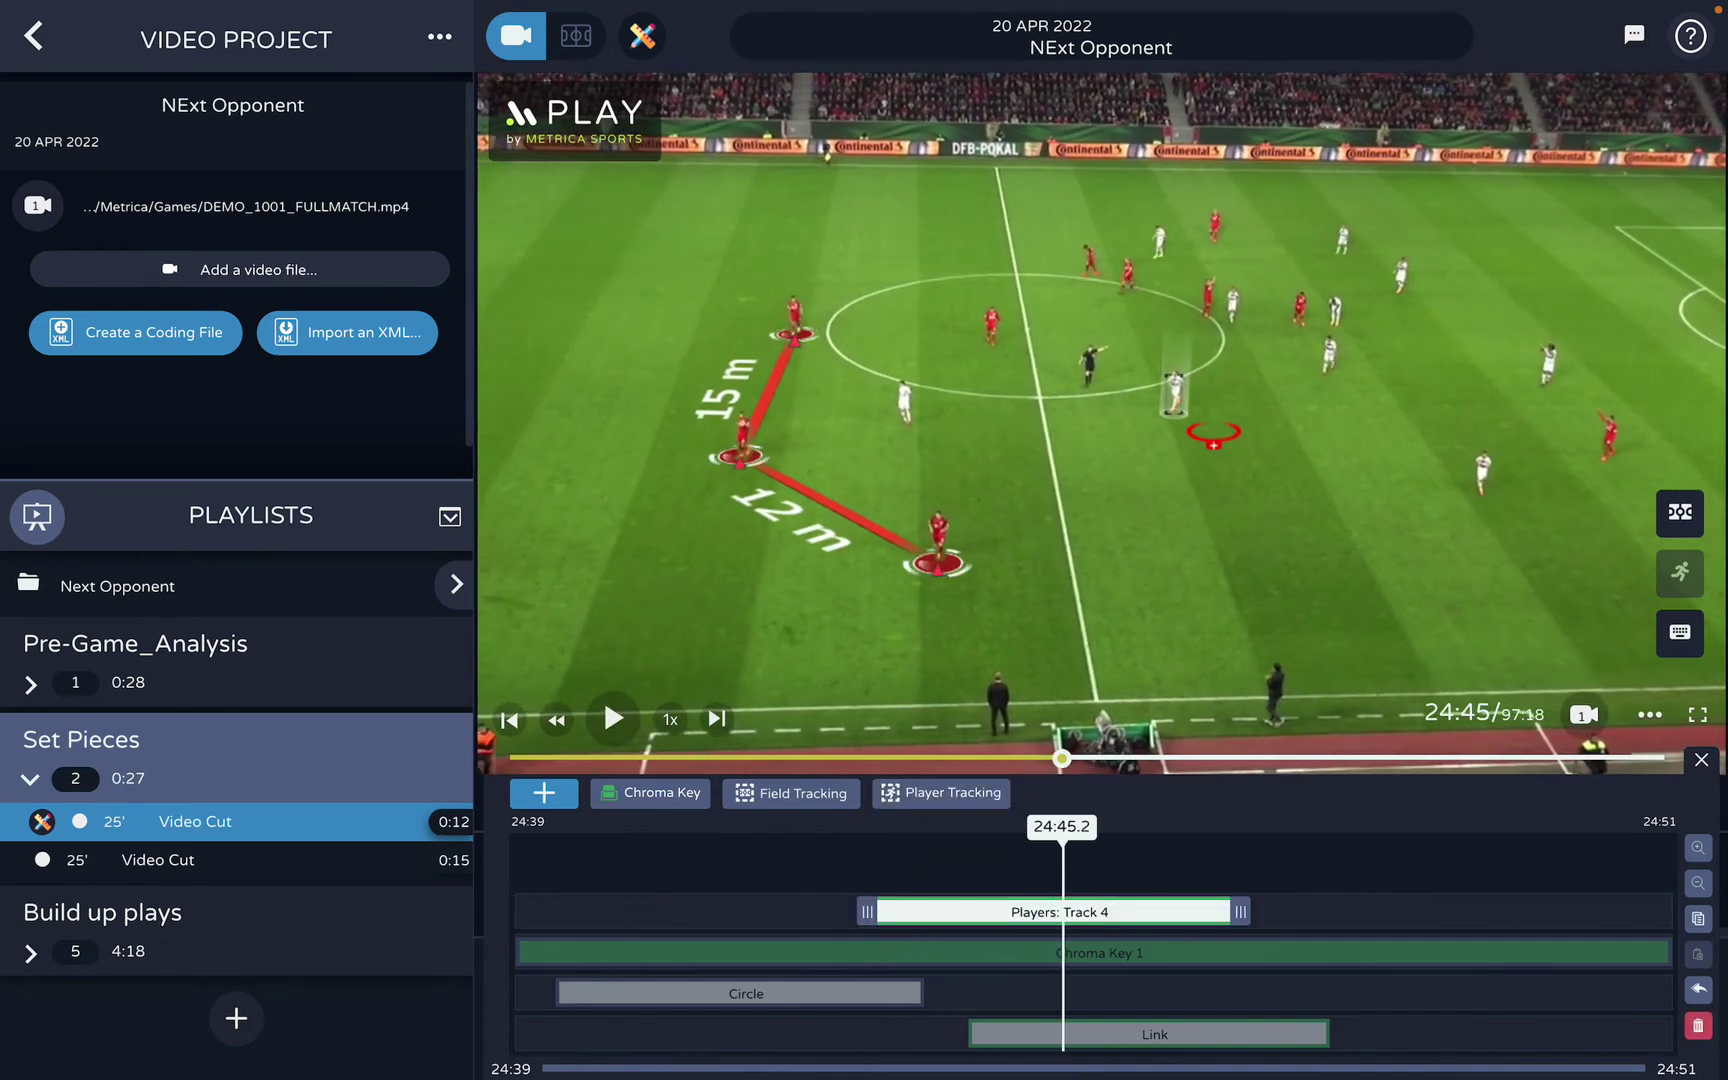
pyautogui.click(1178, 395)
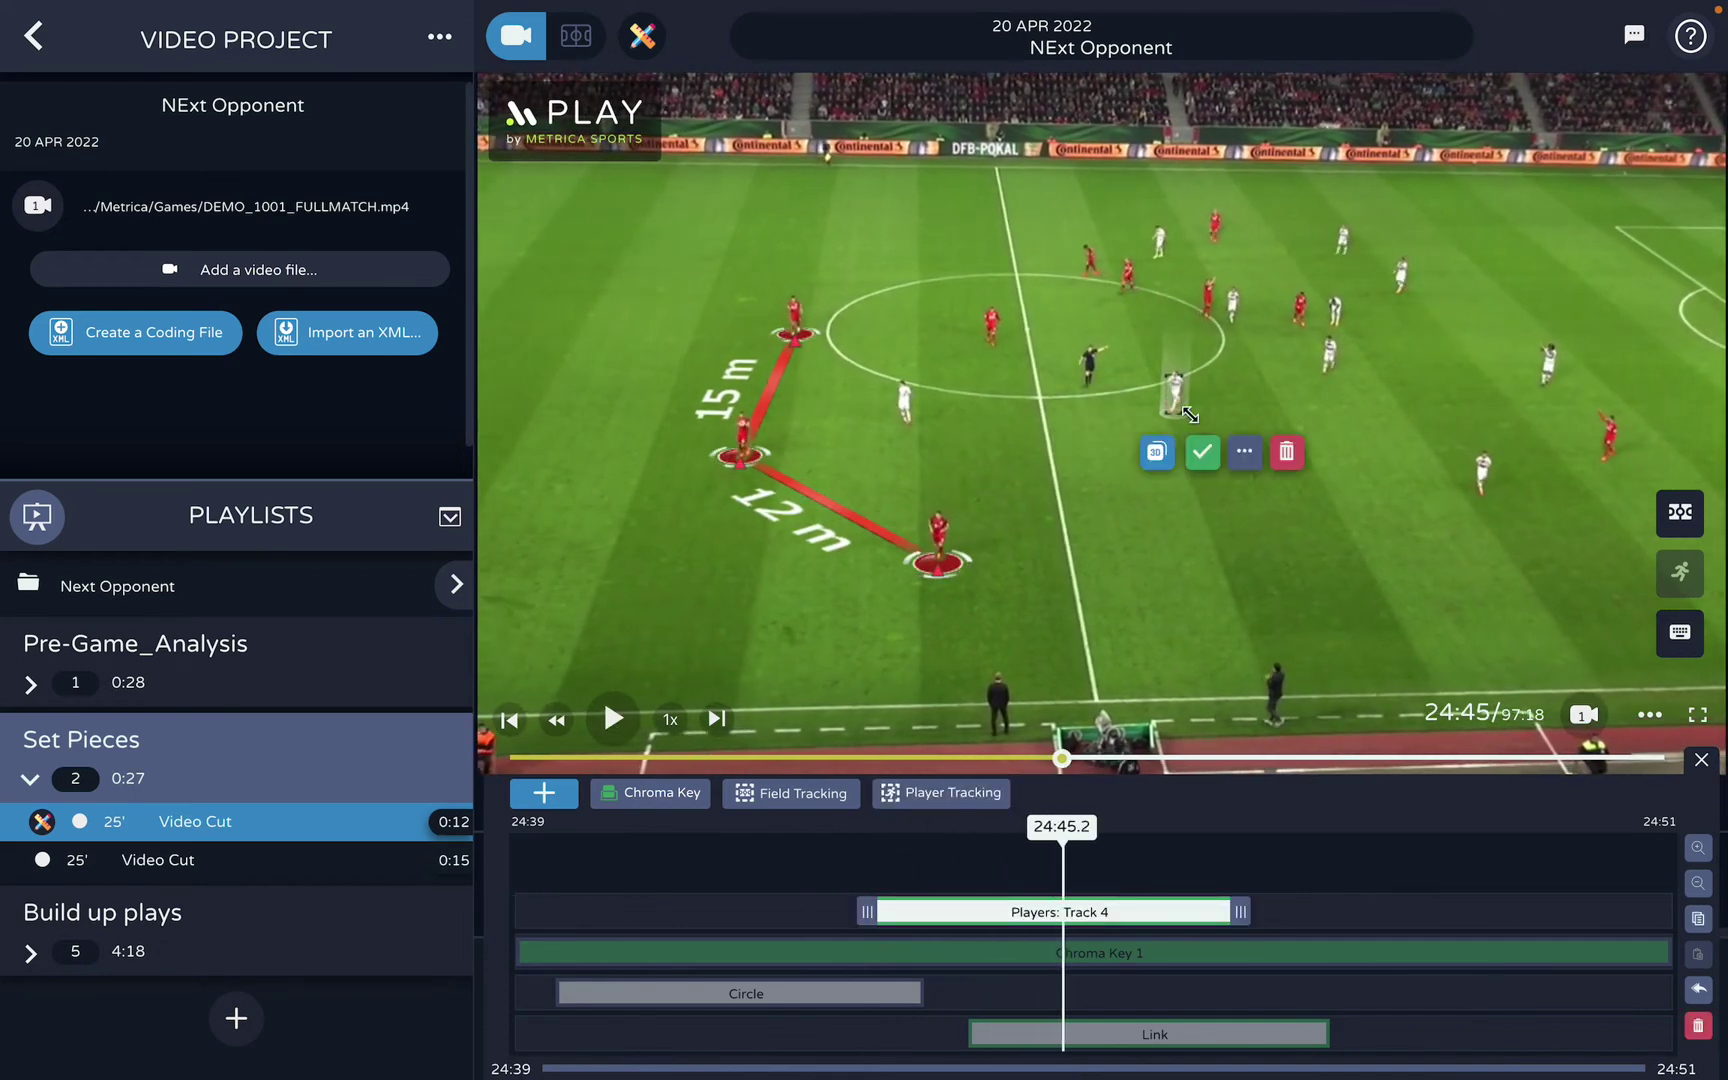
pyautogui.click(1245, 455)
pyautogui.moveTo(1252, 500); pyautogui.dragTo(815, 418)
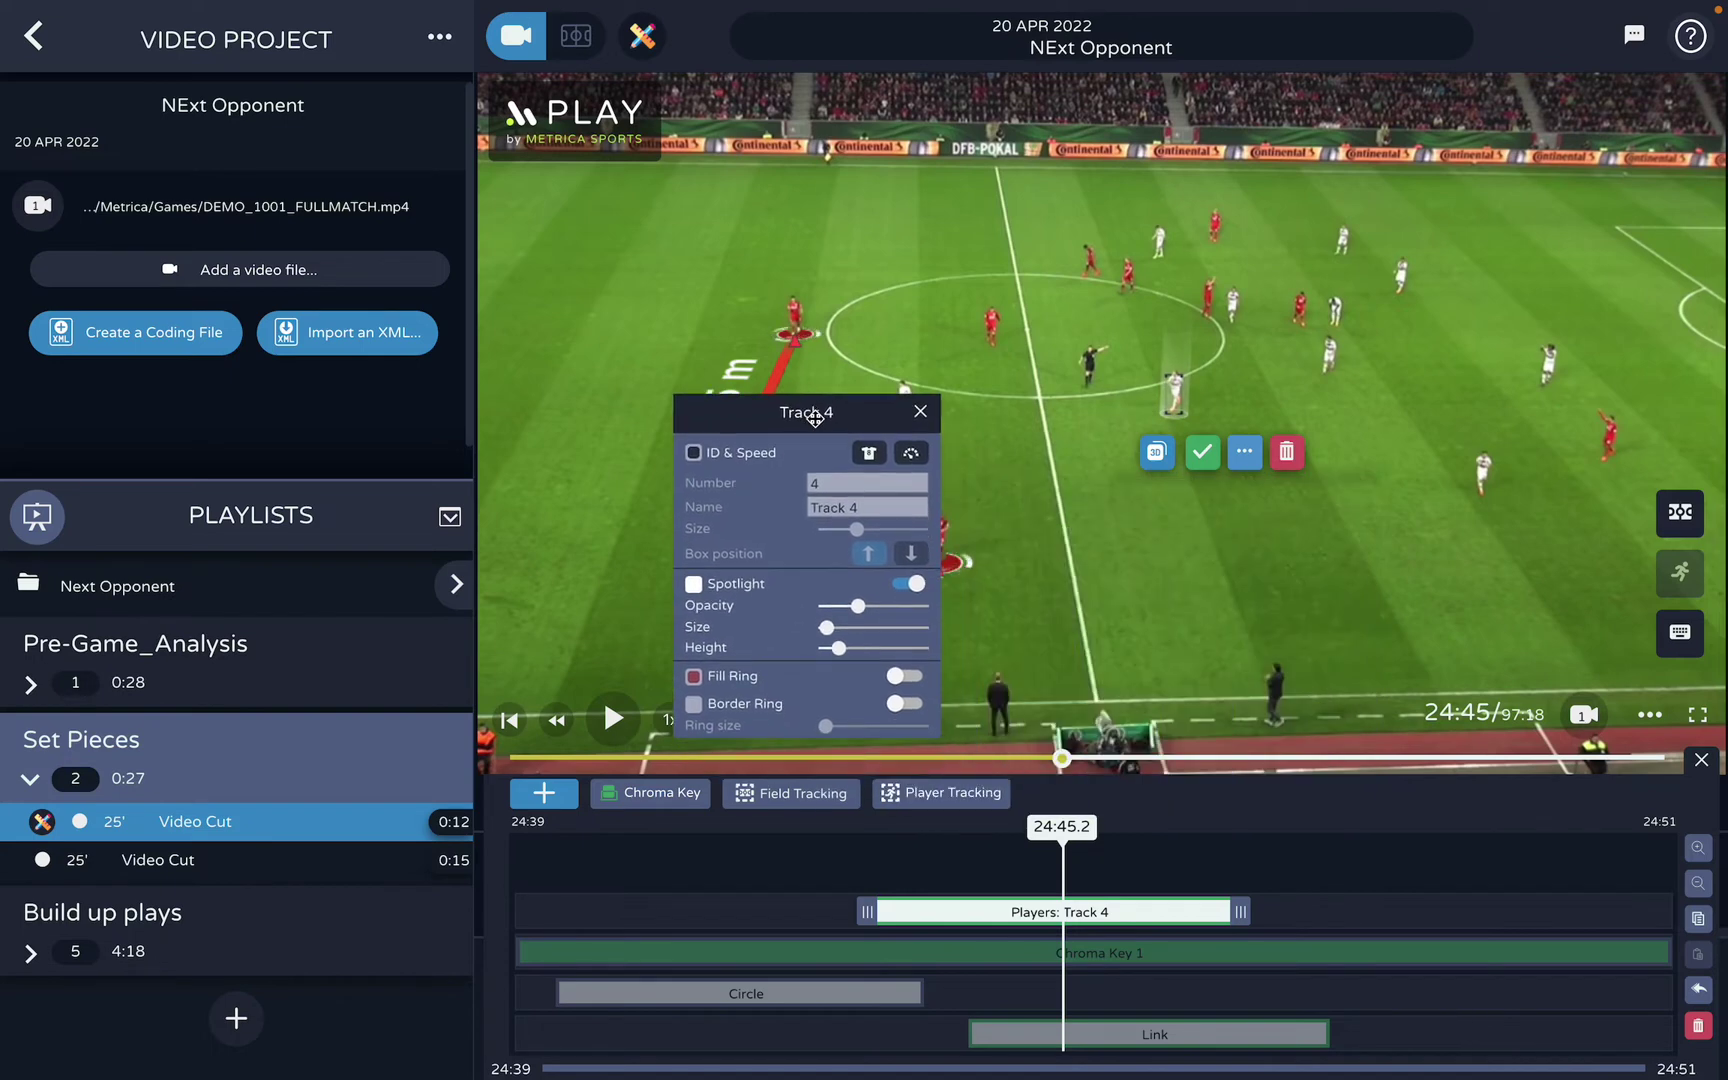
pyautogui.moveTo(830, 635); pyautogui.dragTo(864, 637)
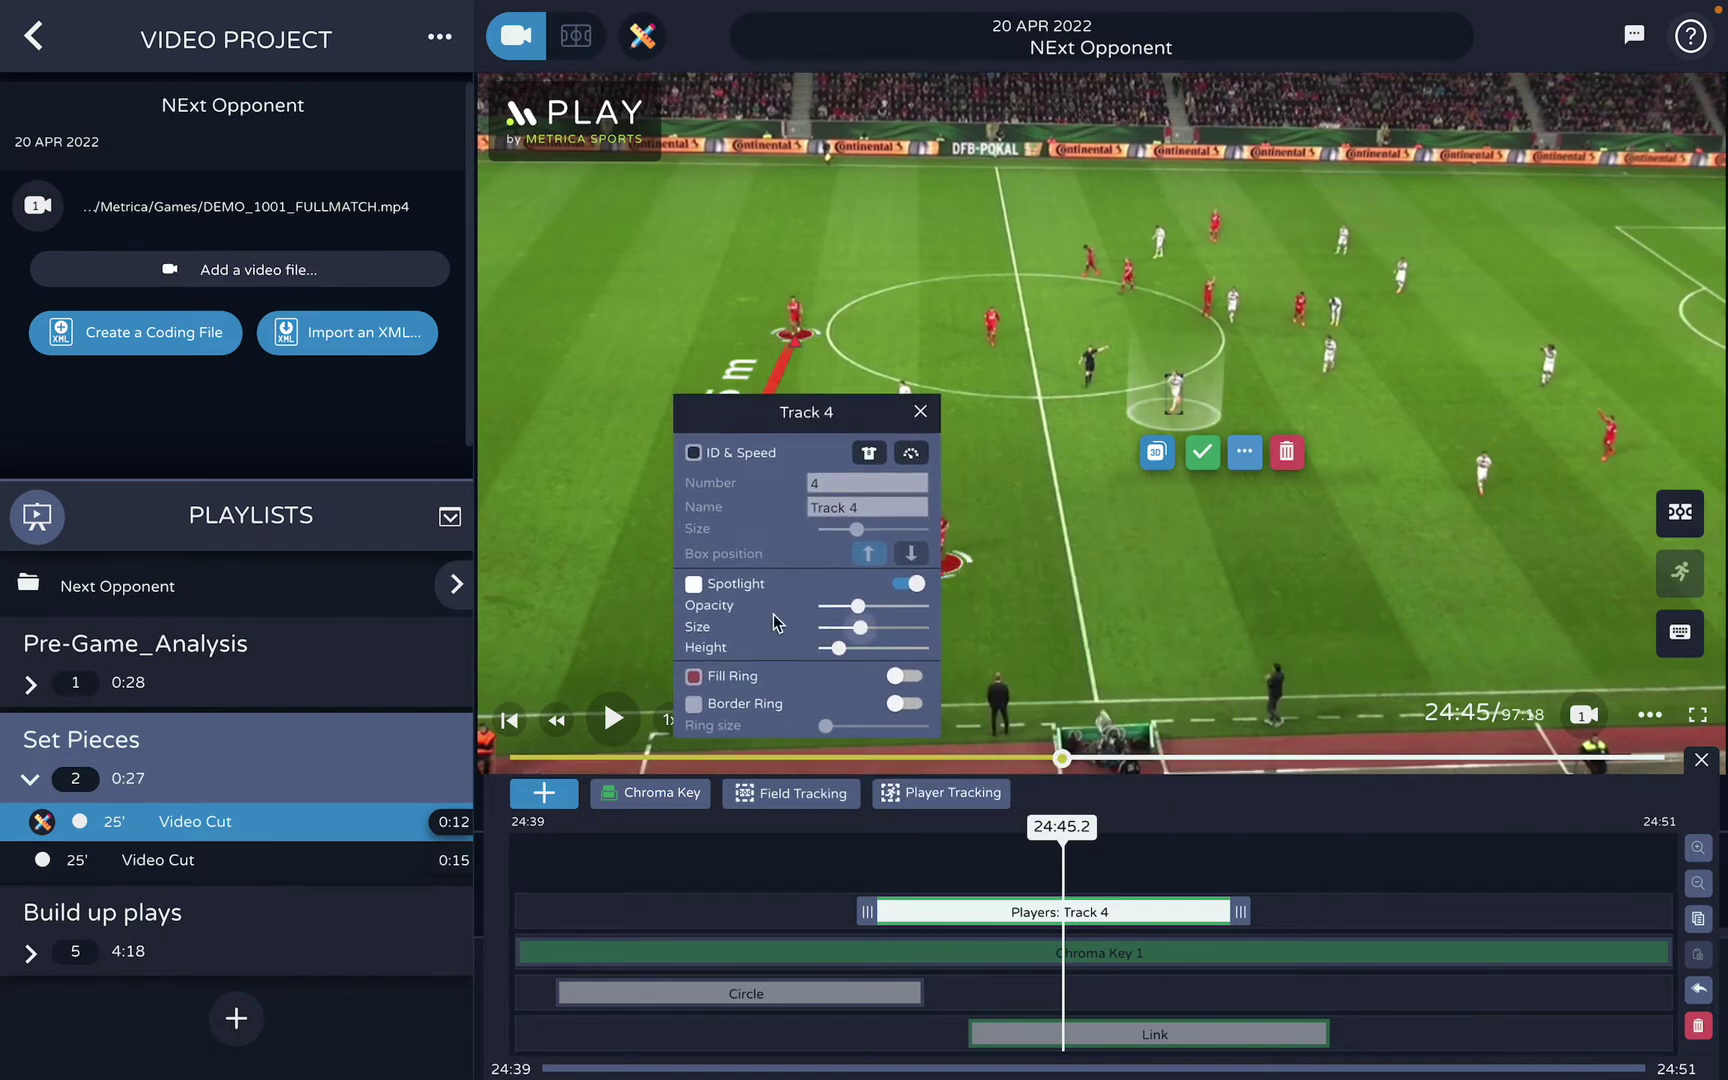
pyautogui.click(694, 587)
pyautogui.click(617, 693)
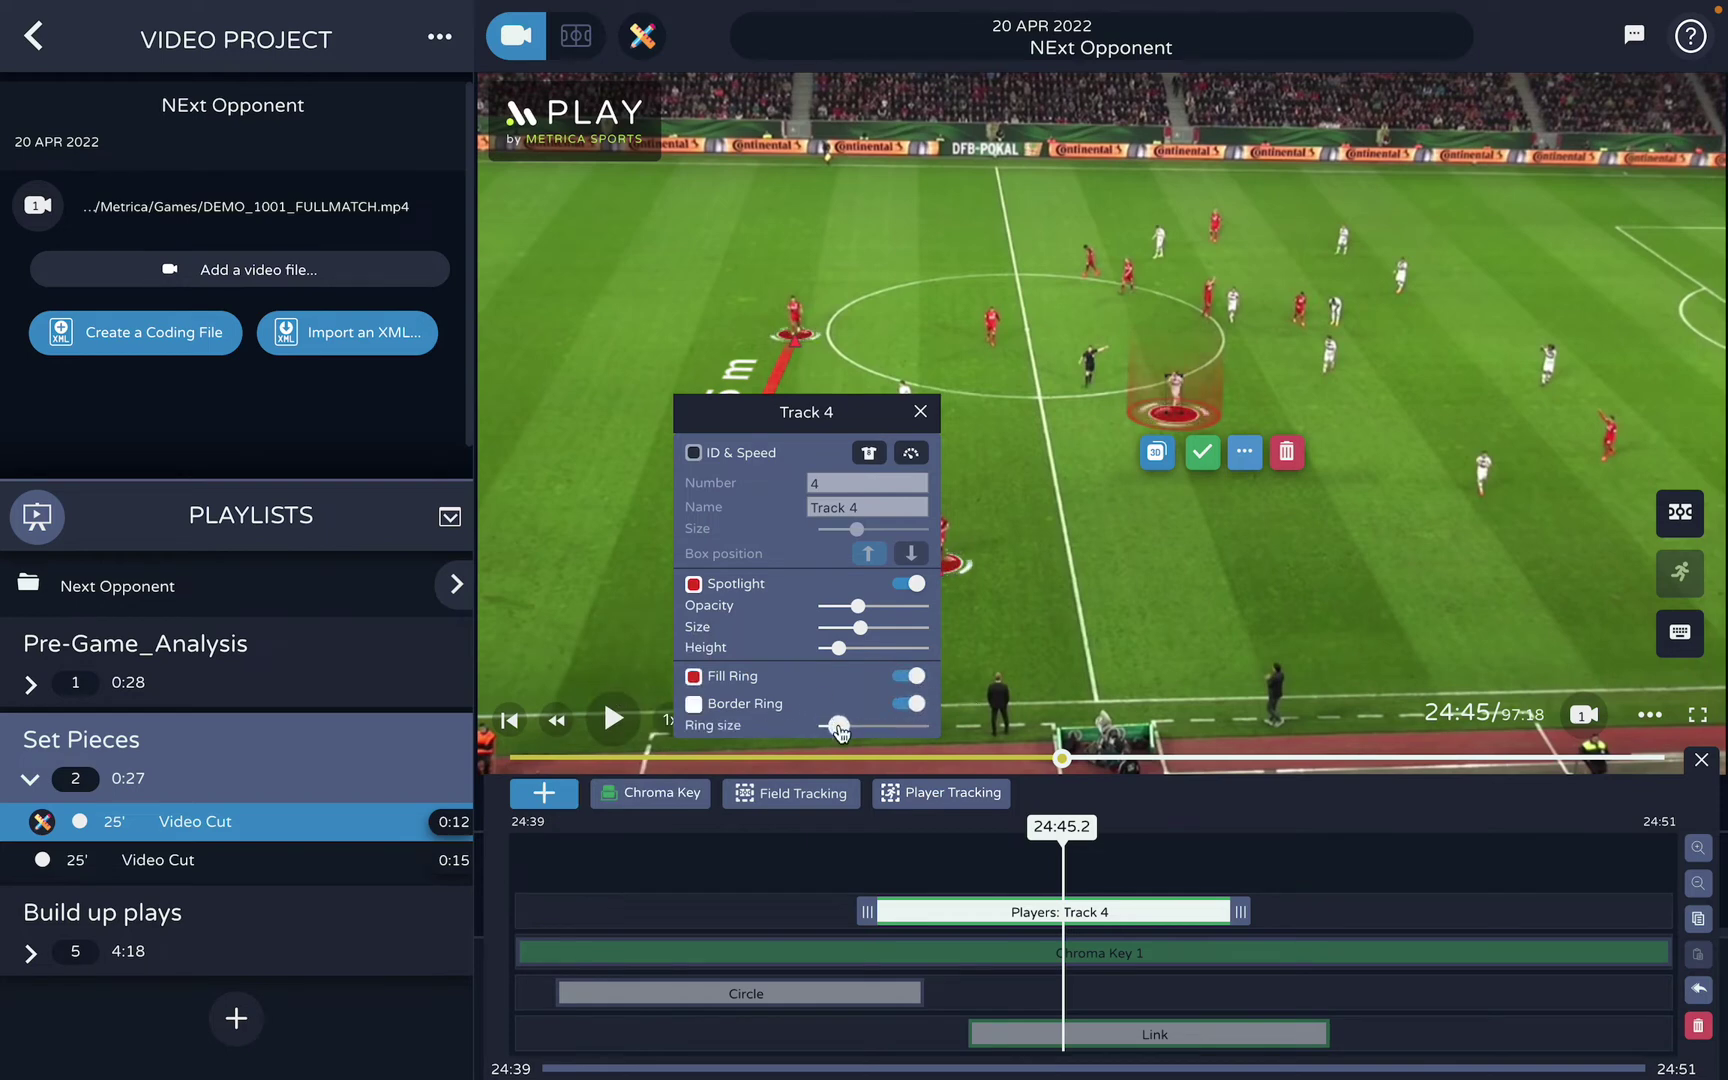
# Enable the ID and speed label for Track 4 and play the clip from the start of the track
pyautogui.click(869, 454)
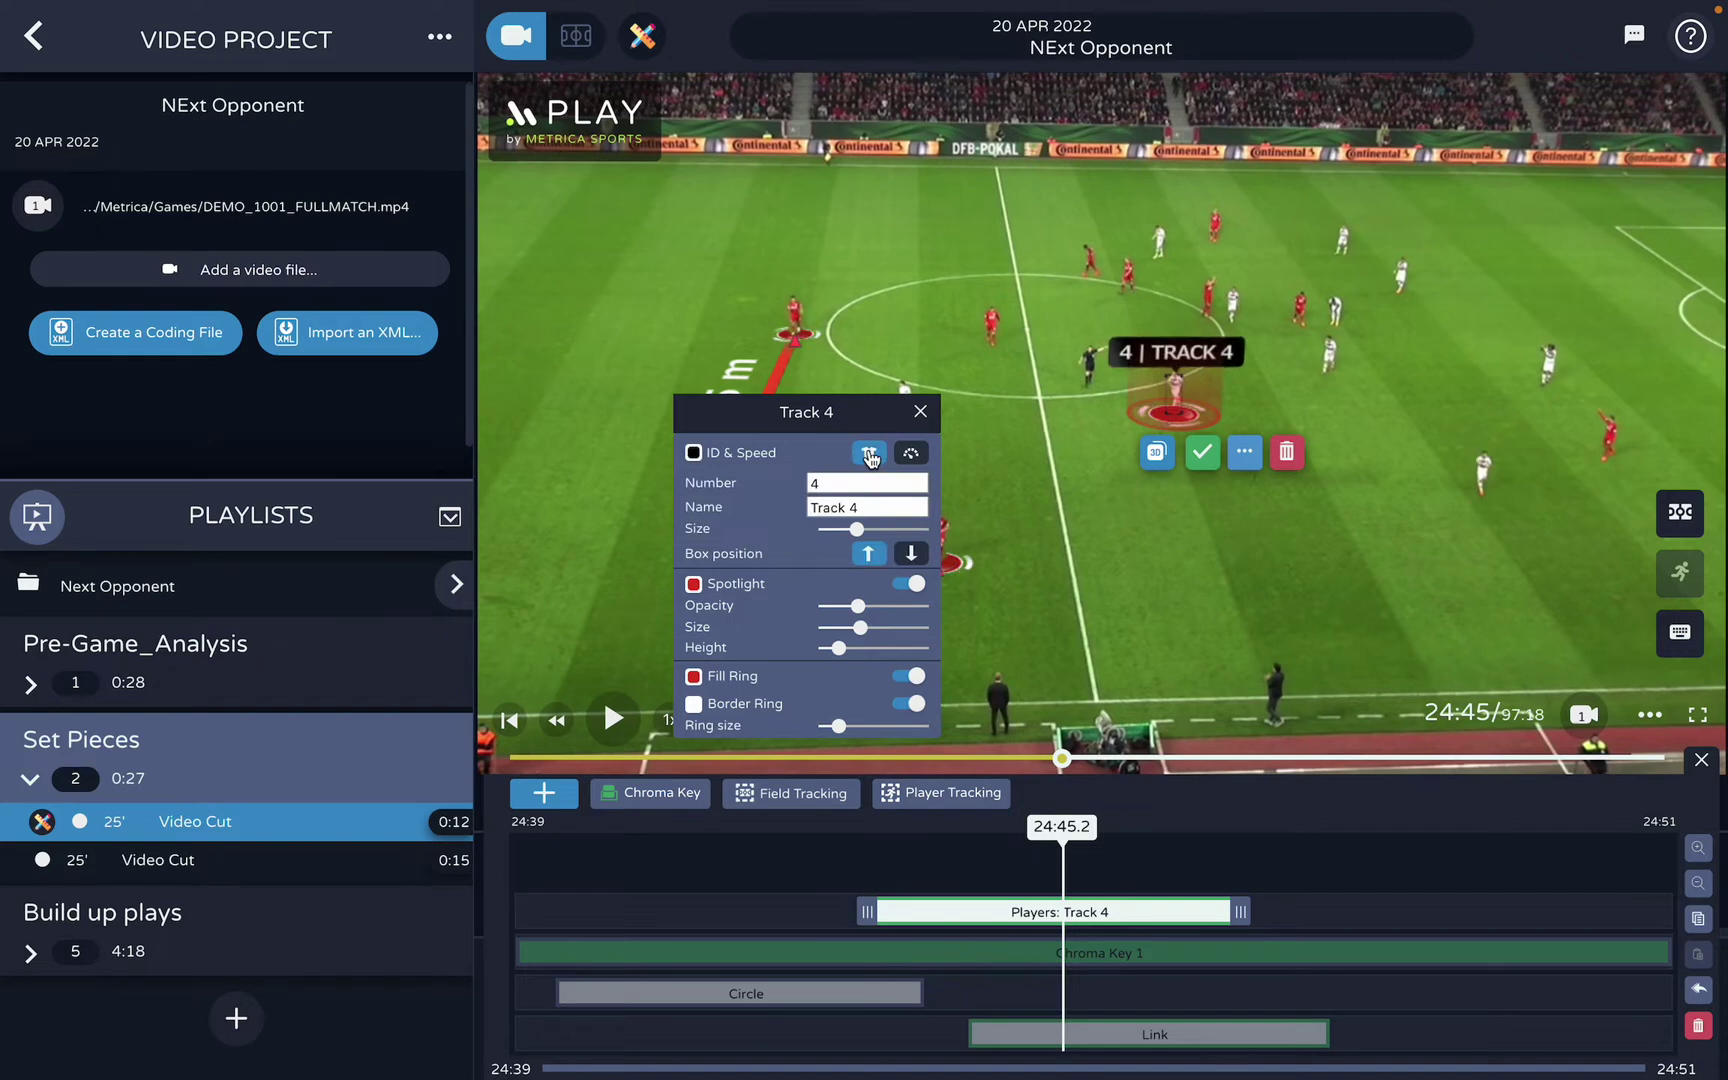
pyautogui.click(911, 456)
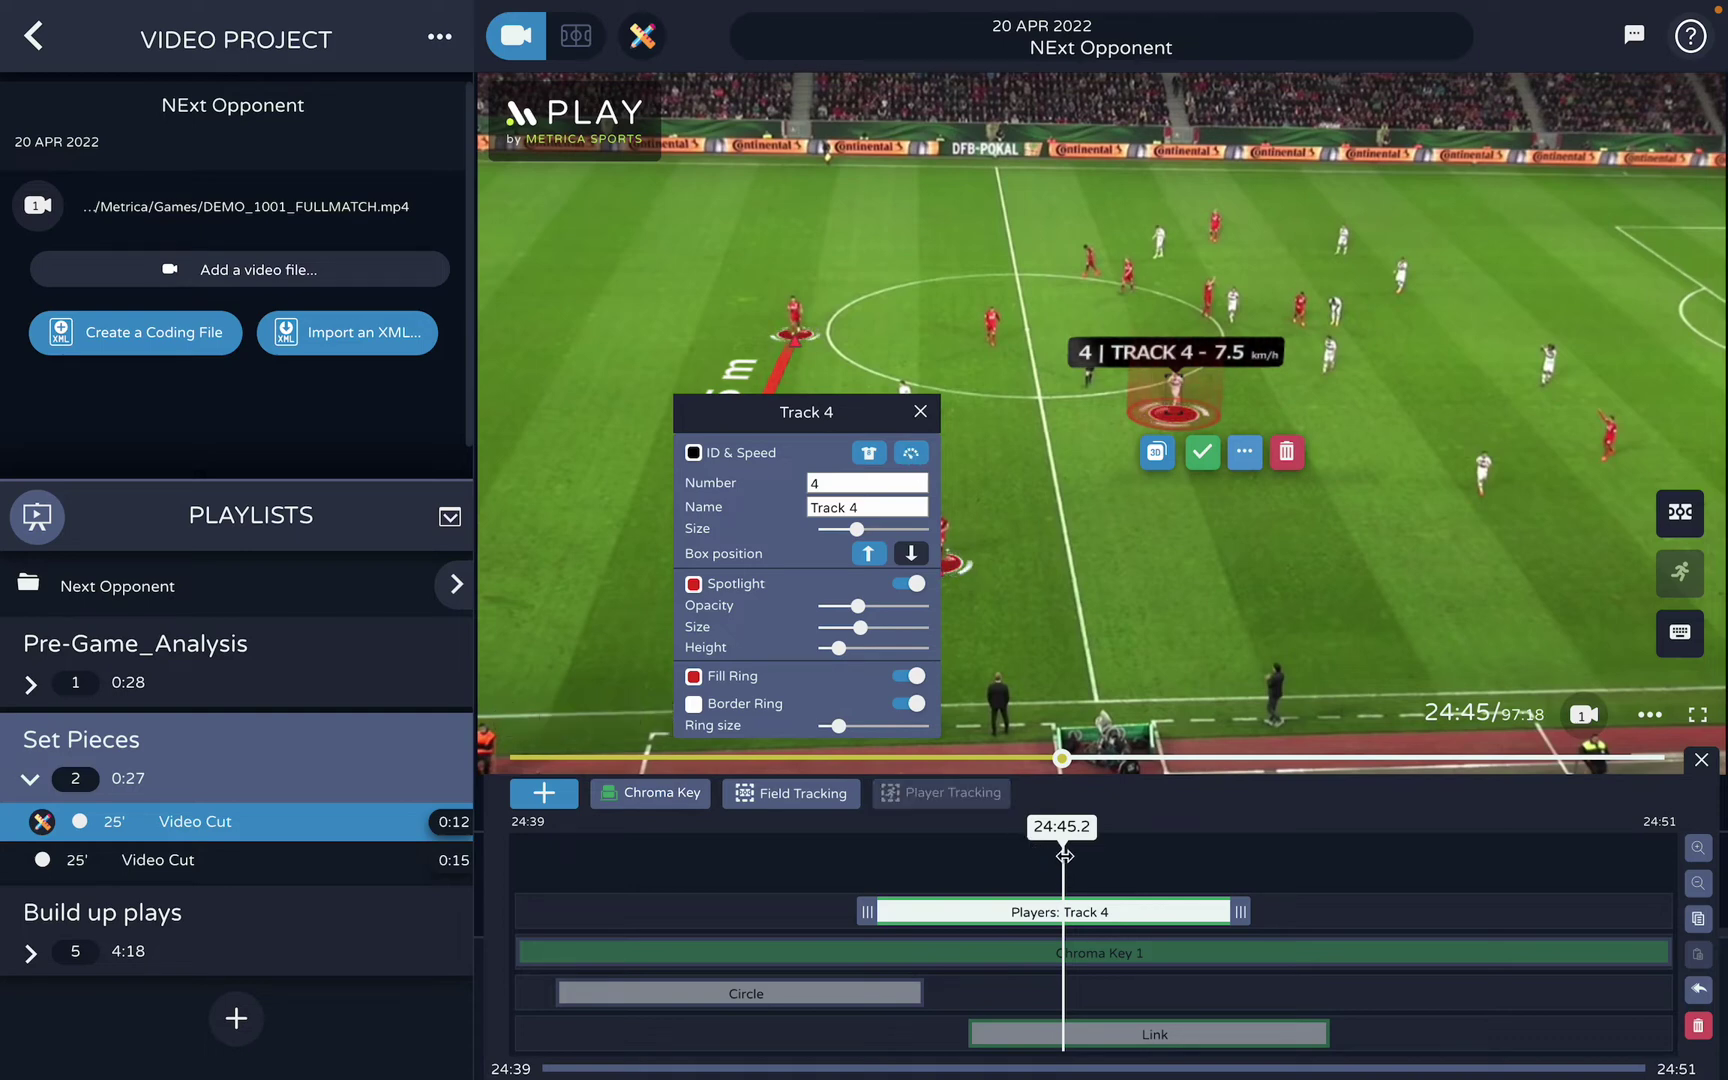
pyautogui.moveTo(1062, 860); pyautogui.dragTo(870, 873)
pyautogui.press('space')
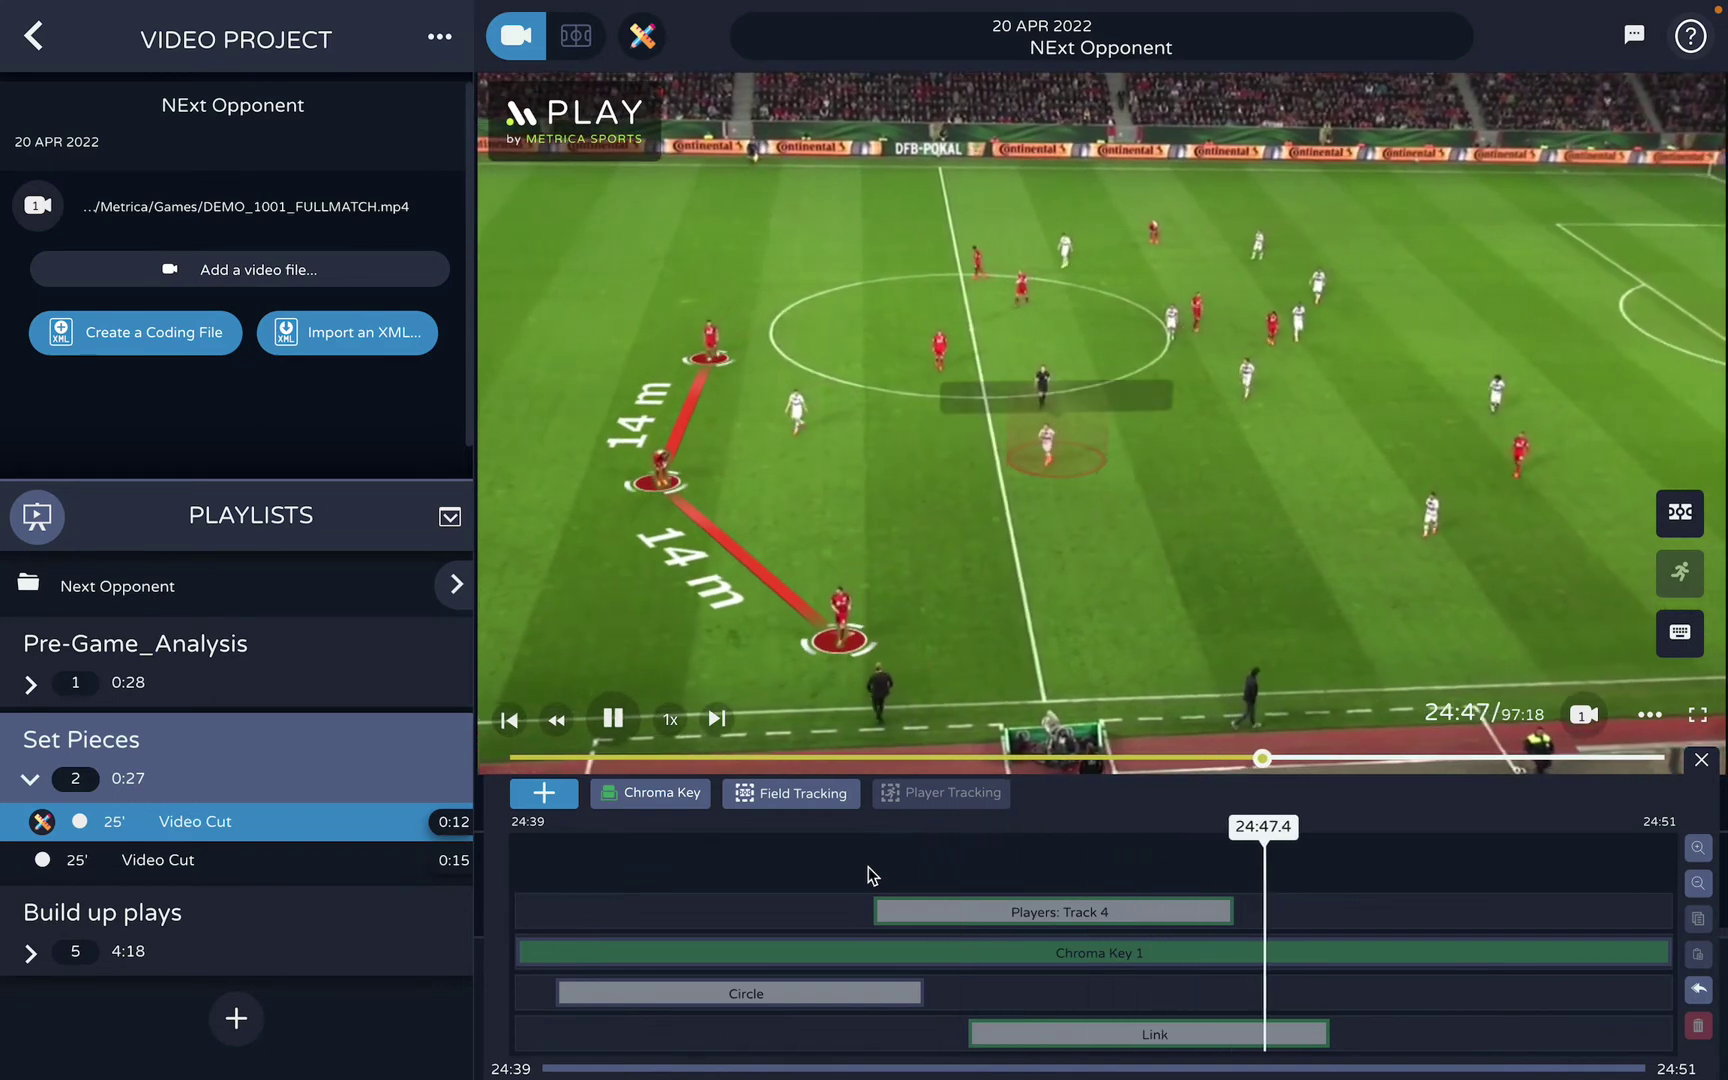
pyautogui.press('space')
# Run Automatic Field Tracking on the 0:15 clip in Set Pieces and check the field overlay
pyautogui.click(330, 880)
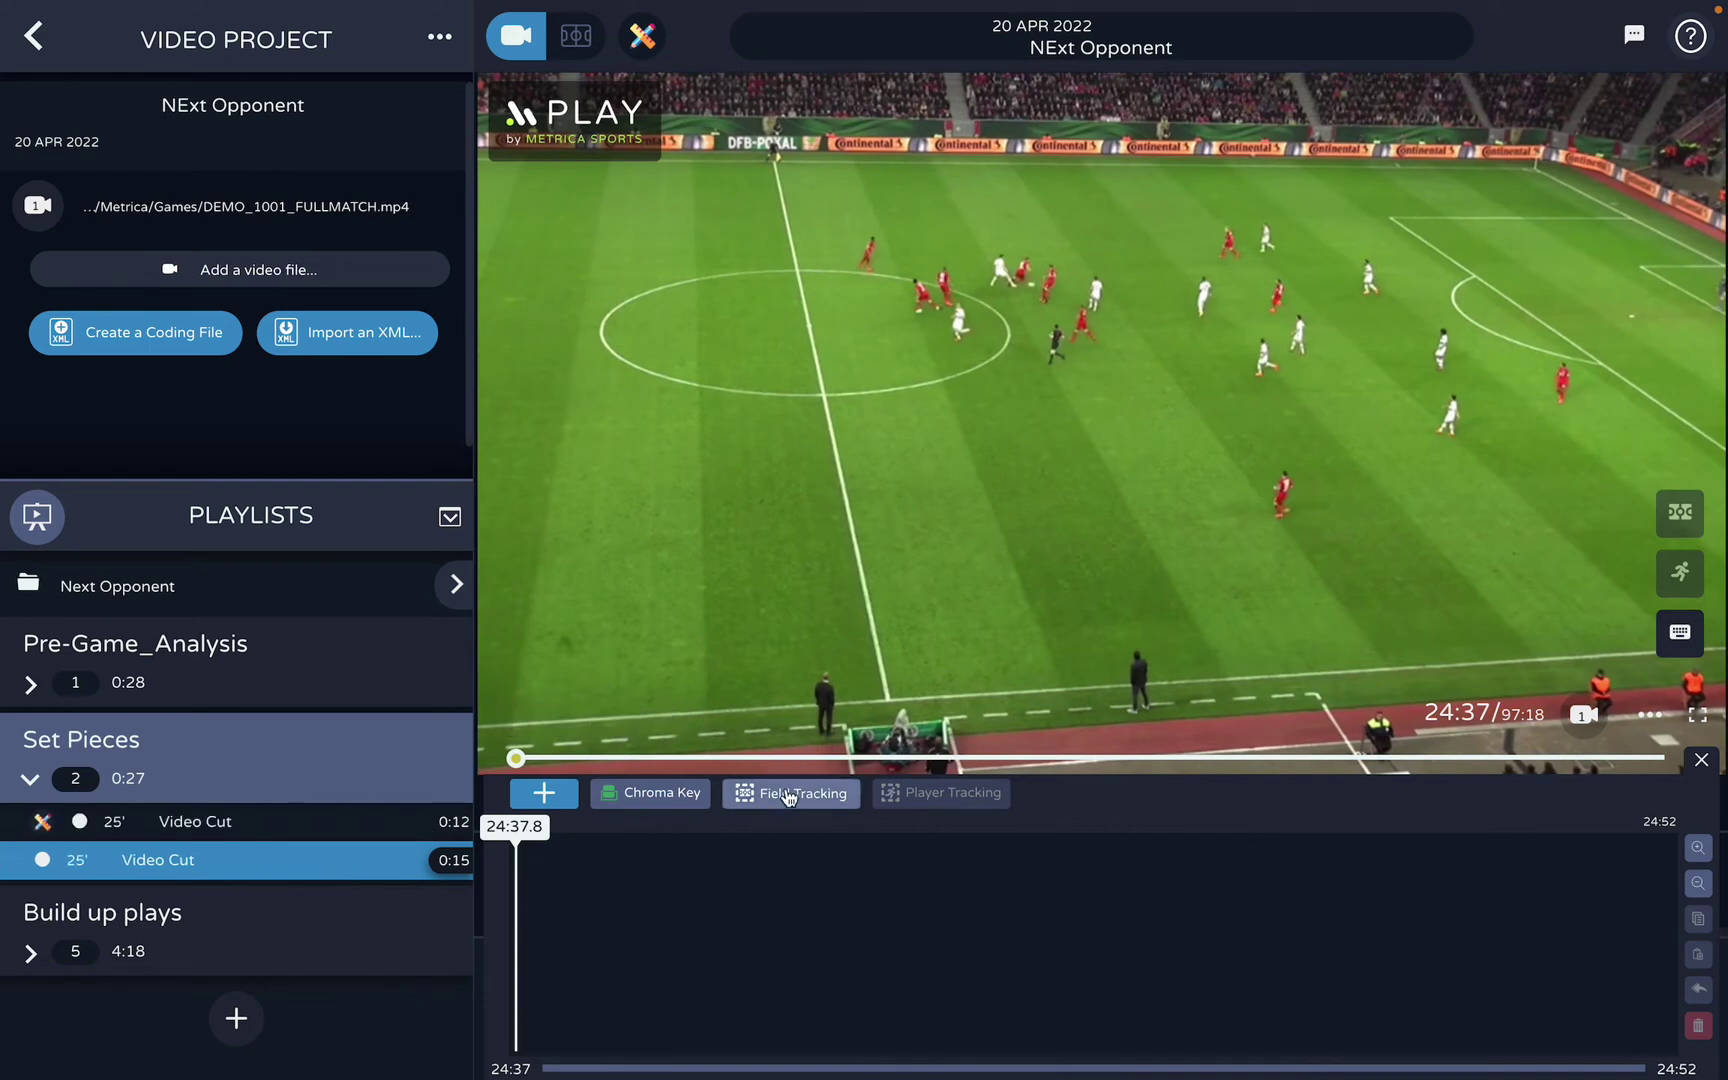
pyautogui.click(775, 804)
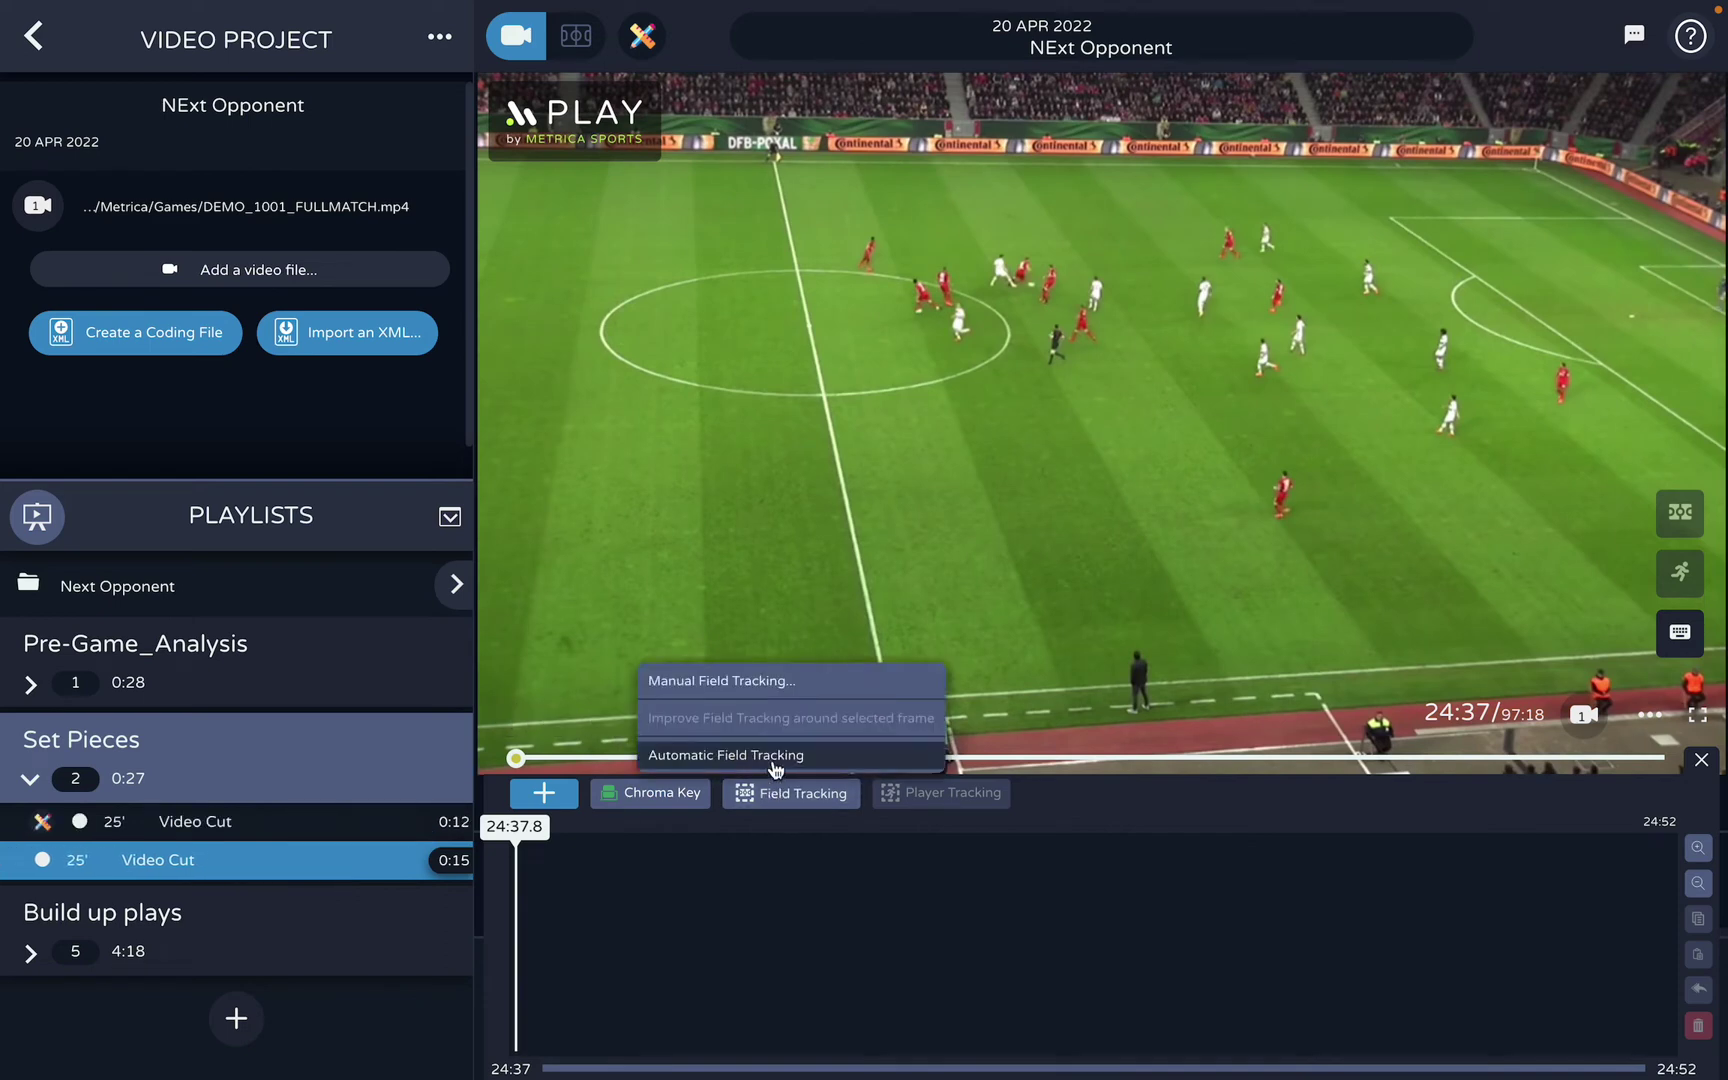
pyautogui.click(775, 762)
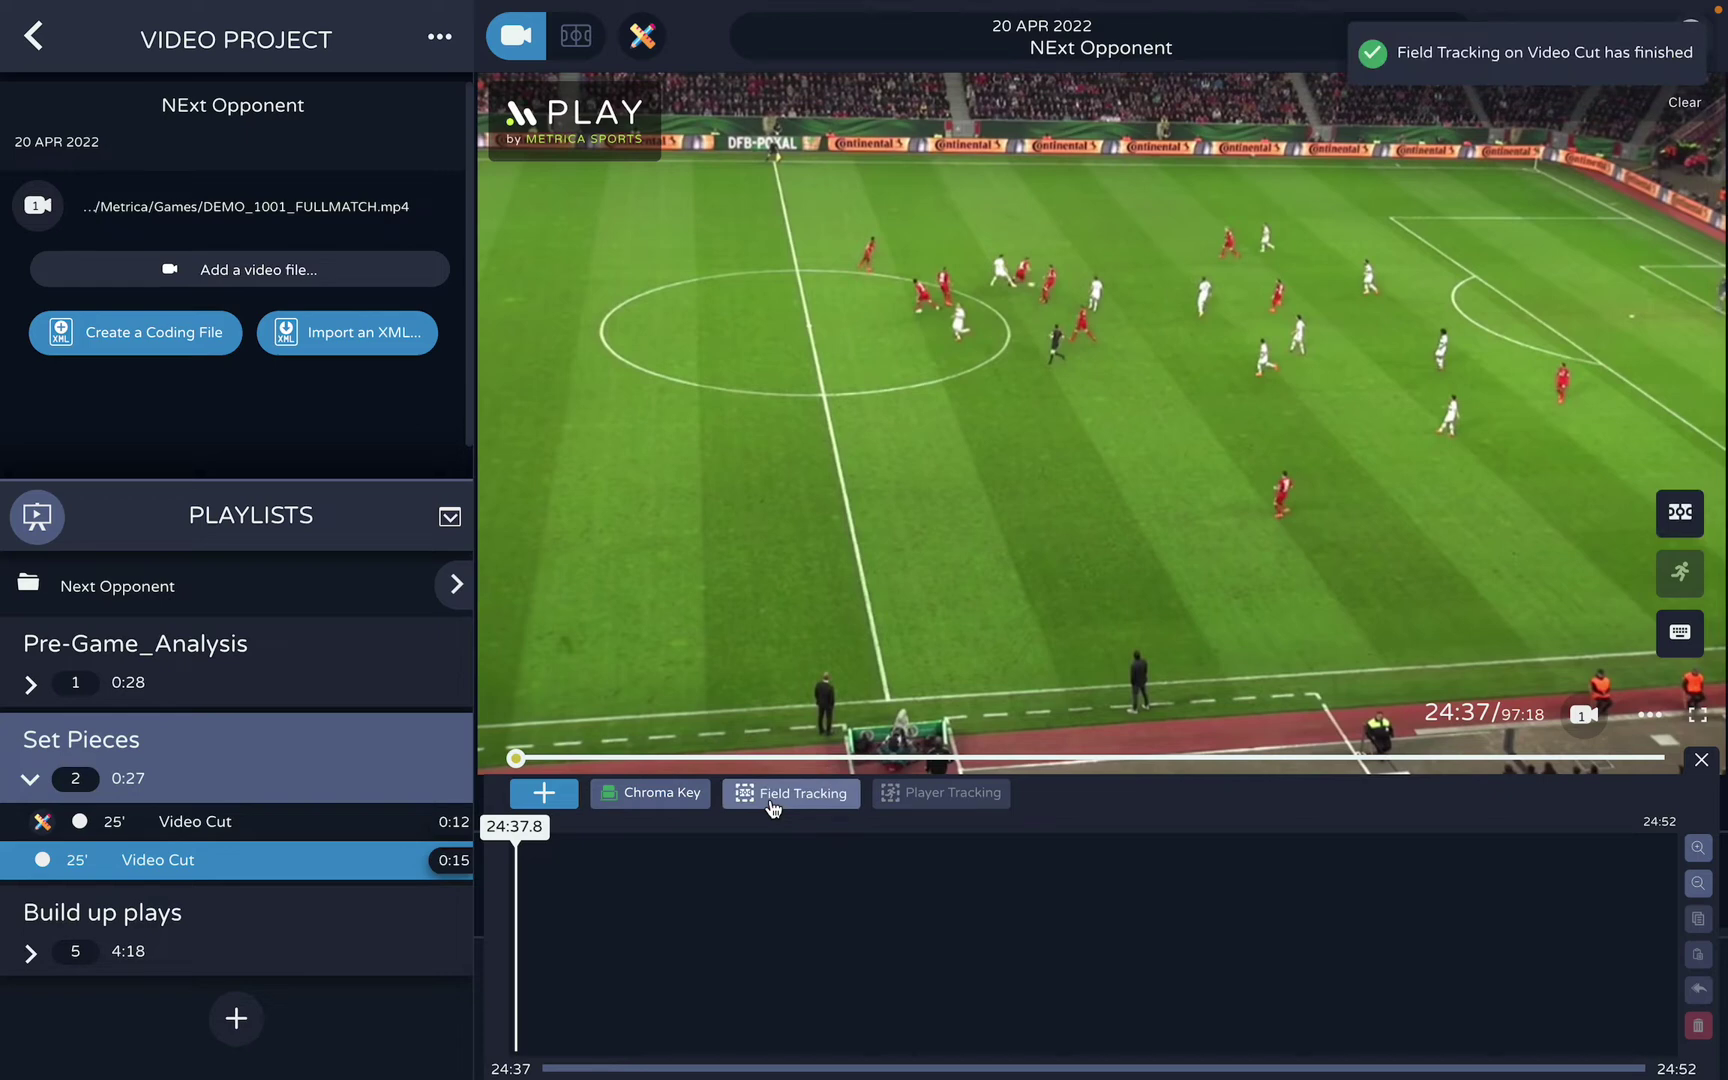
pyautogui.click(1690, 515)
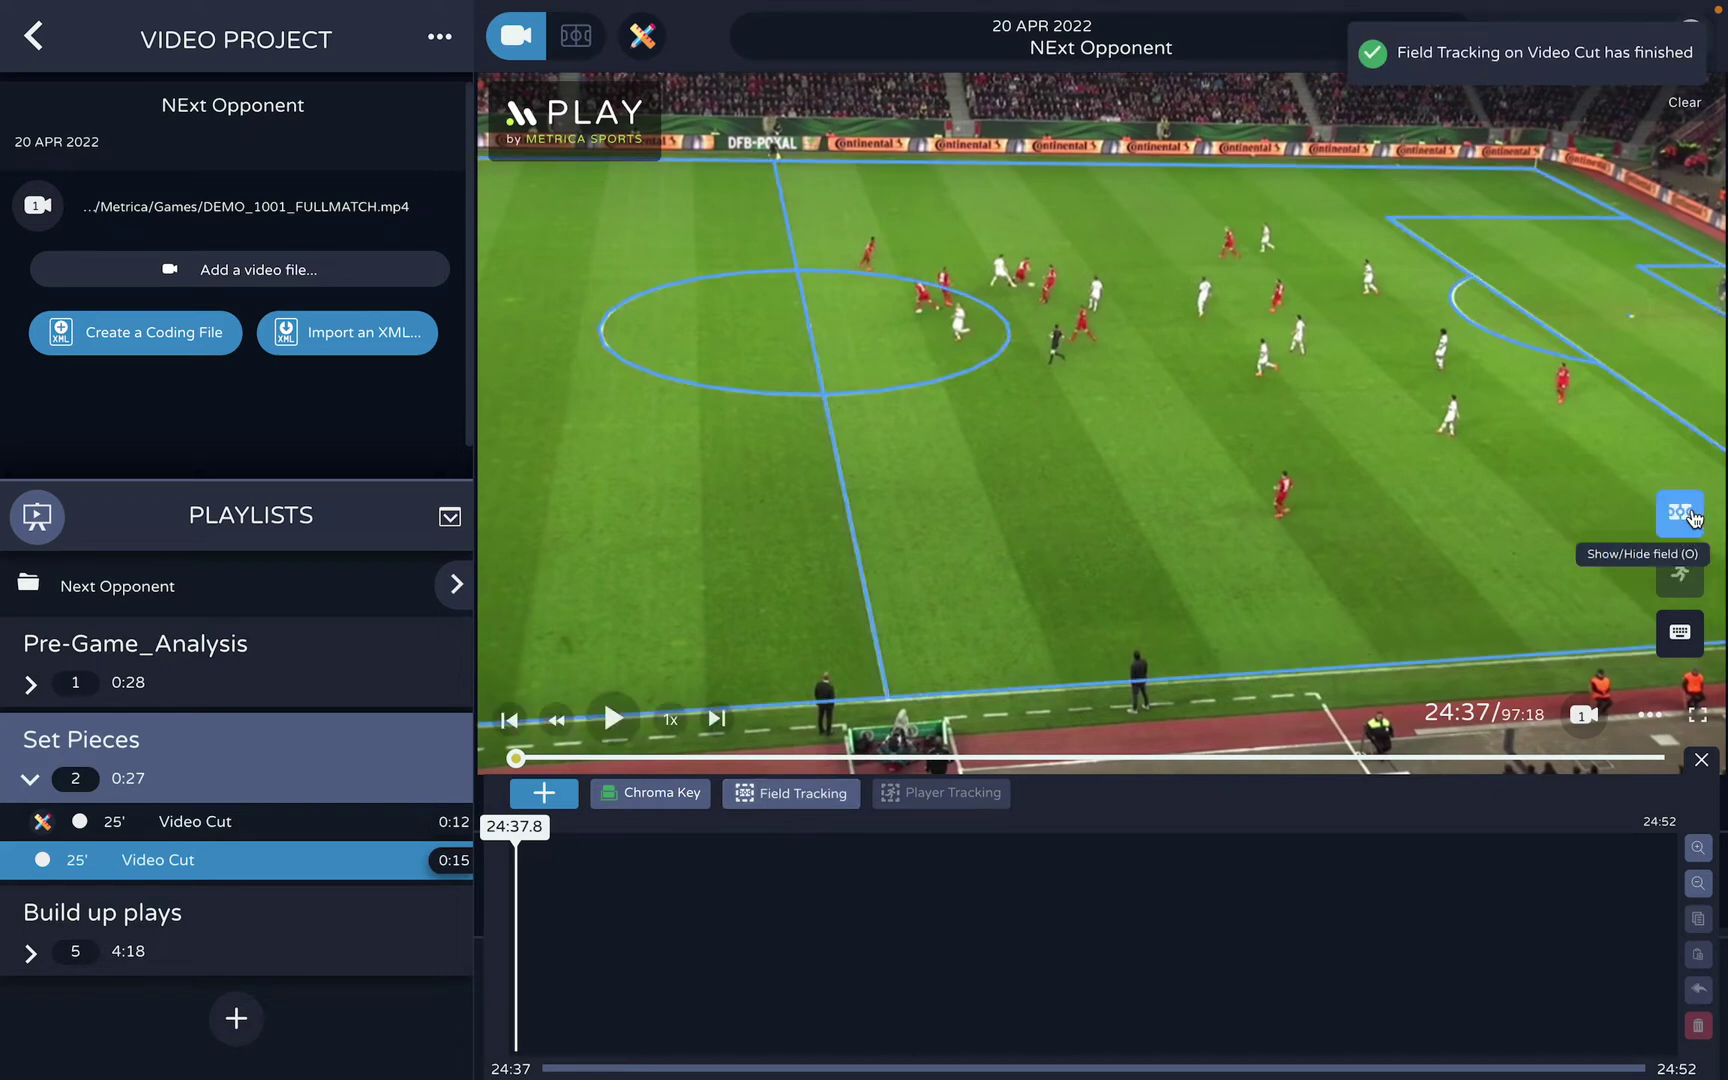
pyautogui.click(1690, 515)
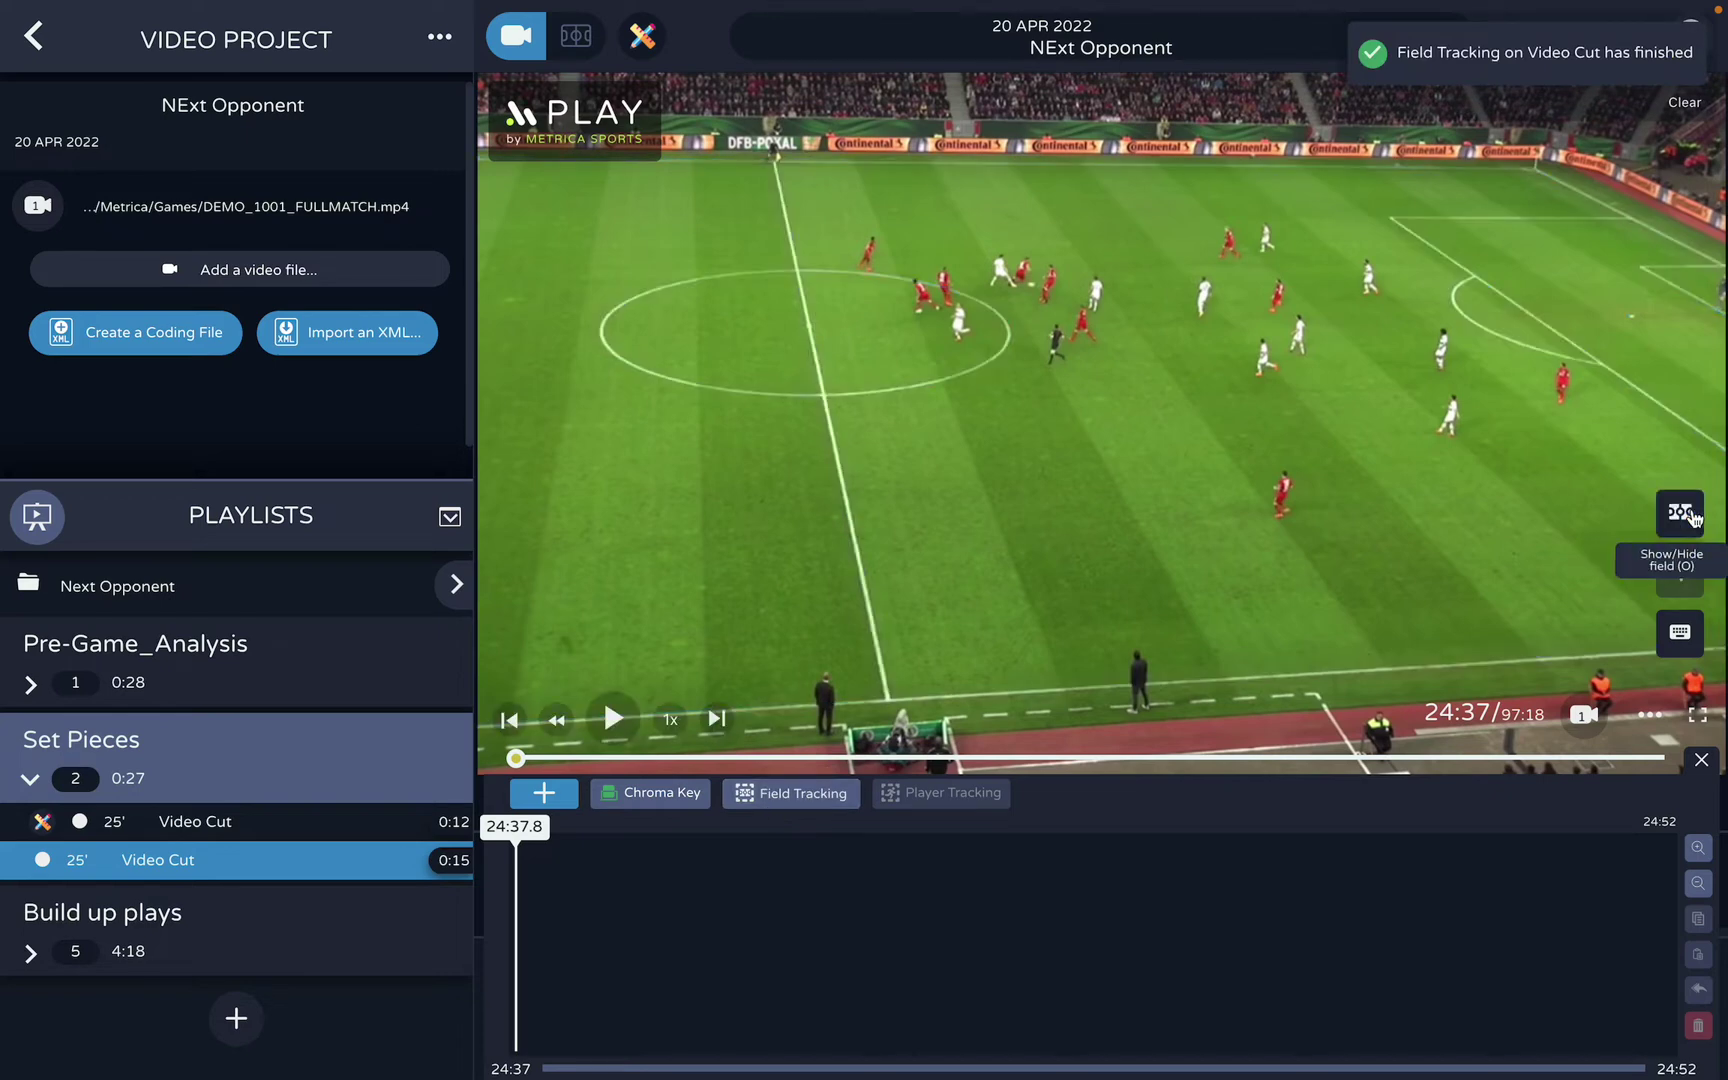
# Add a Text annotation at 24:37.8 reading "defensive +" and "transition" on two lines
pyautogui.click(544, 793)
pyautogui.moveTo(599, 607)
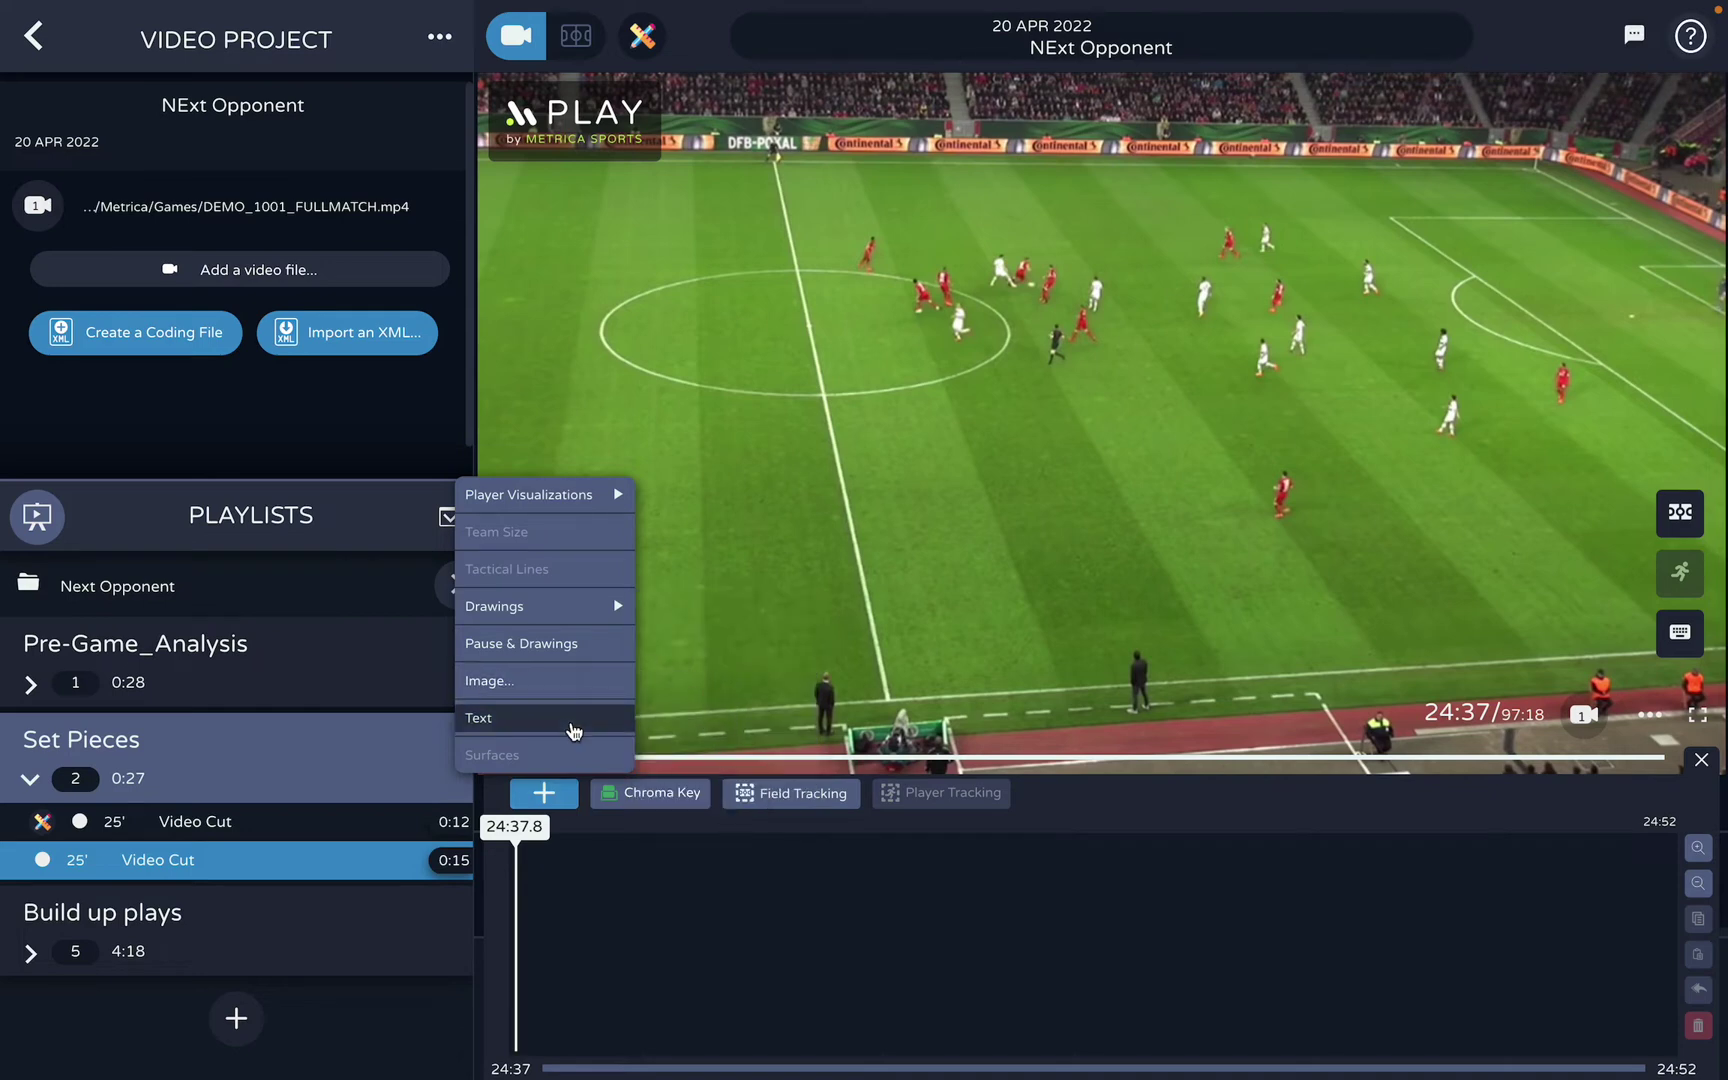
pyautogui.click(573, 724)
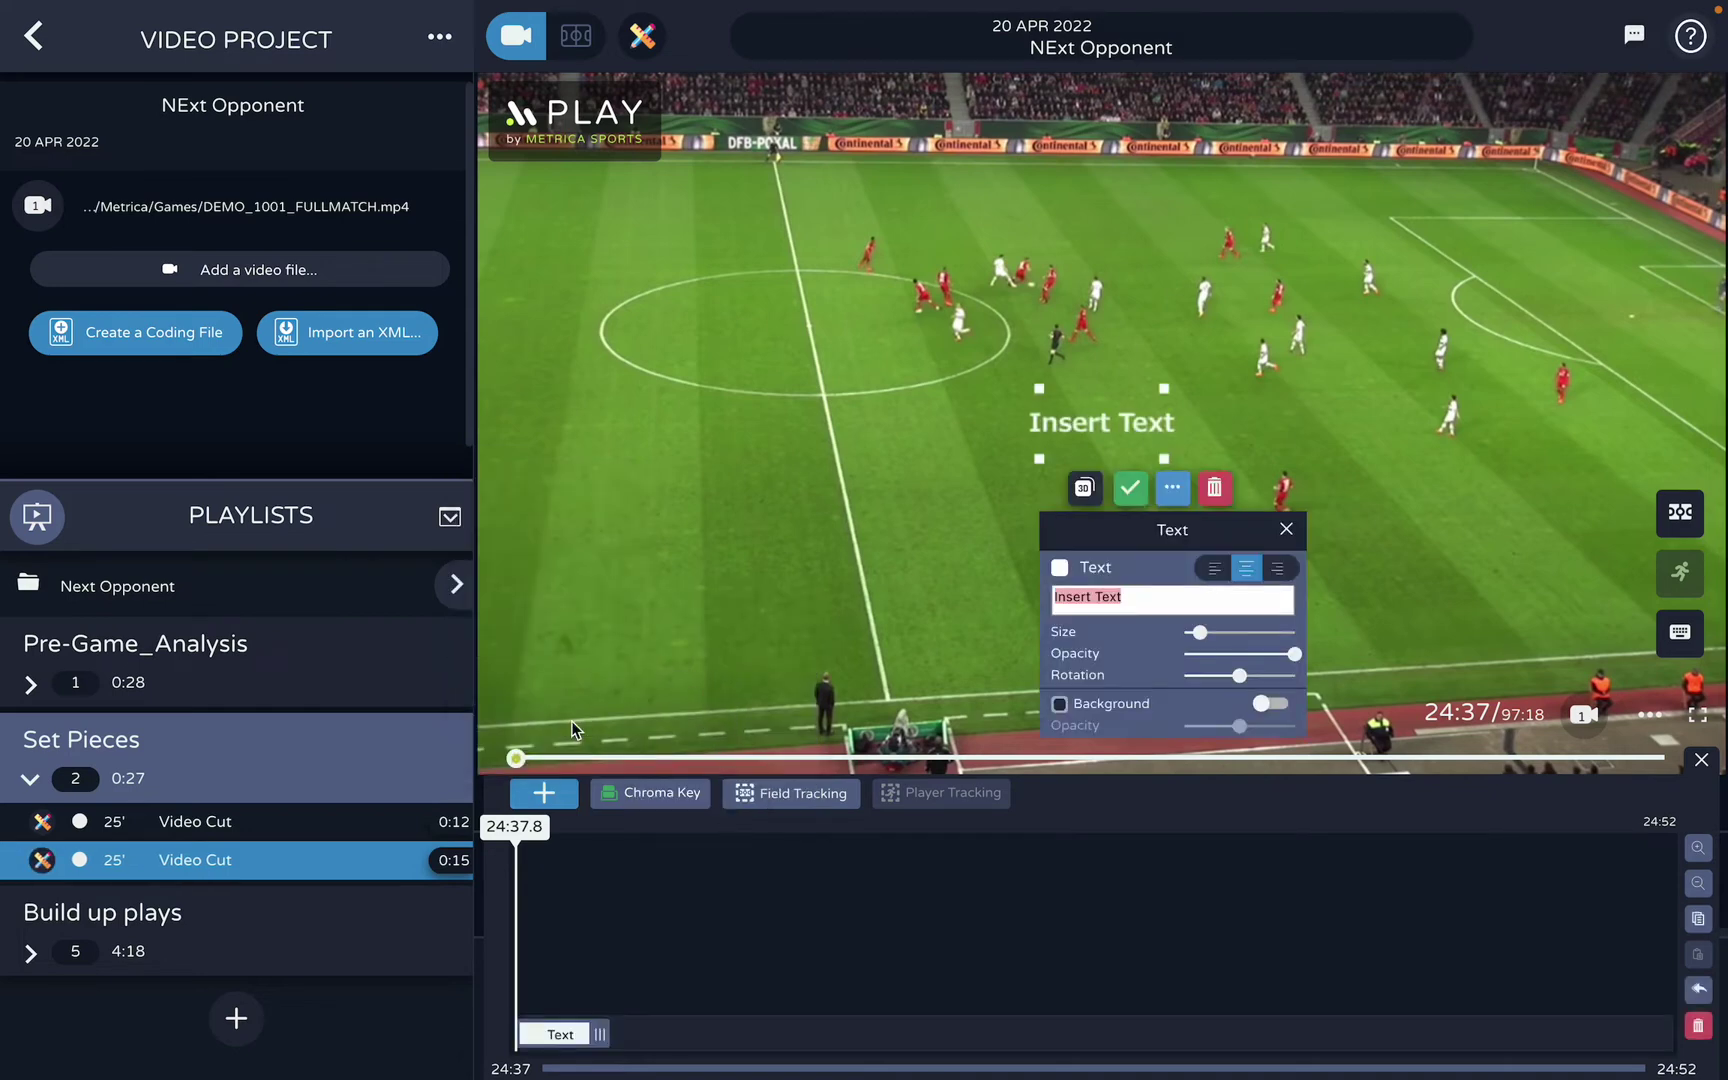
pyautogui.write('defen')
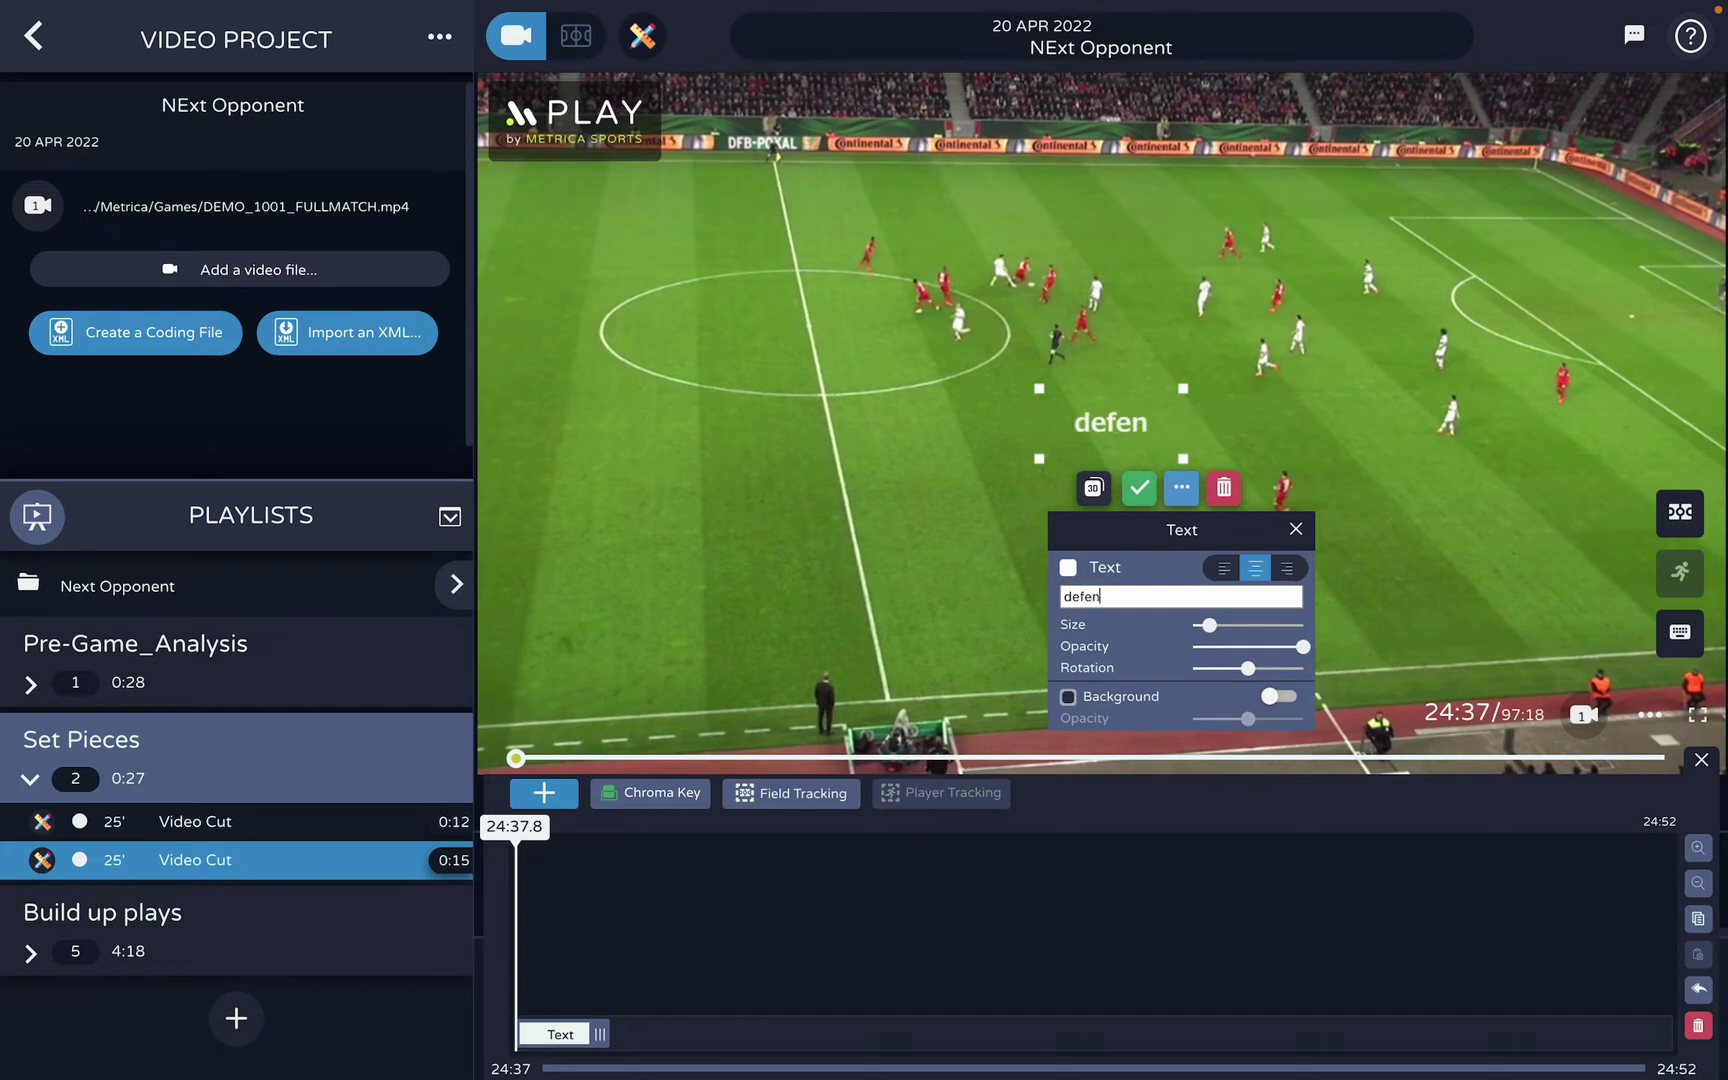
pyautogui.write('sive +')
pyautogui.press('Return')
pyautogui.write('transition')
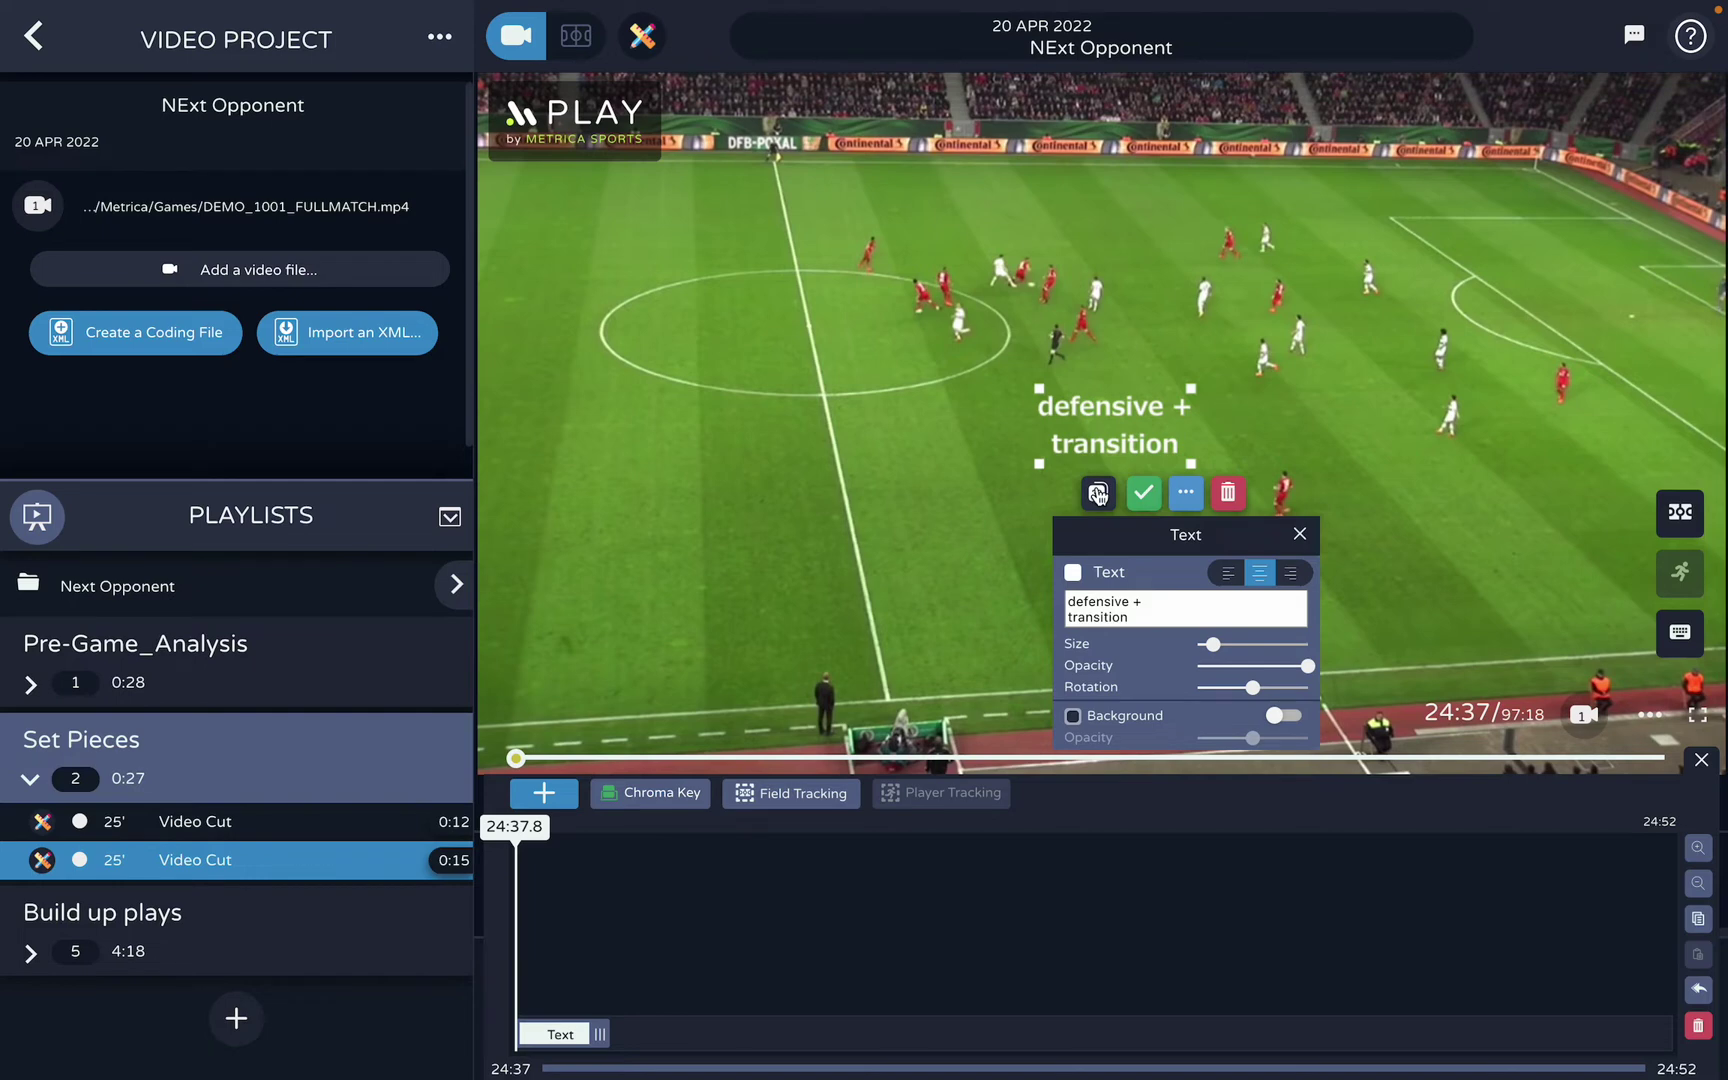
# Make the text 3D on the pitch, move it toward the penalty area and enlarge it
pyautogui.click(1097, 492)
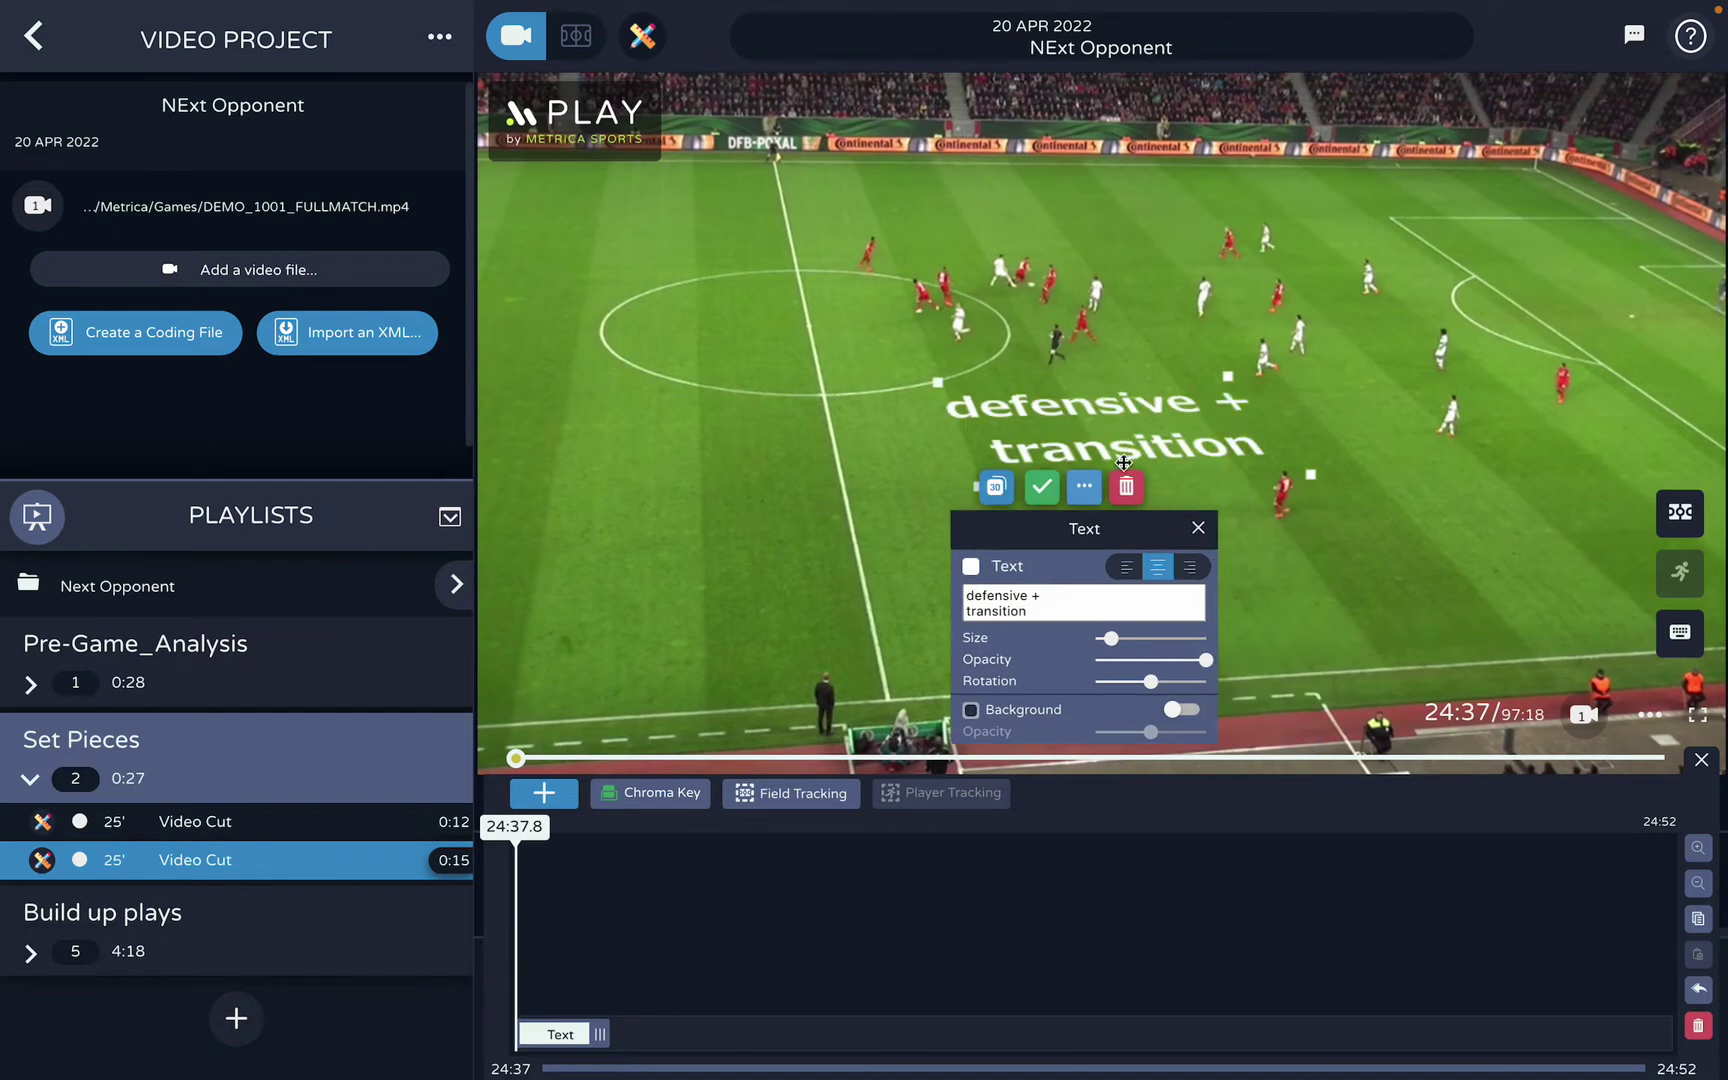
pyautogui.moveTo(1154, 426); pyautogui.dragTo(1297, 436)
pyautogui.click(1214, 495)
pyautogui.moveTo(1240, 648); pyautogui.dragTo(1257, 650)
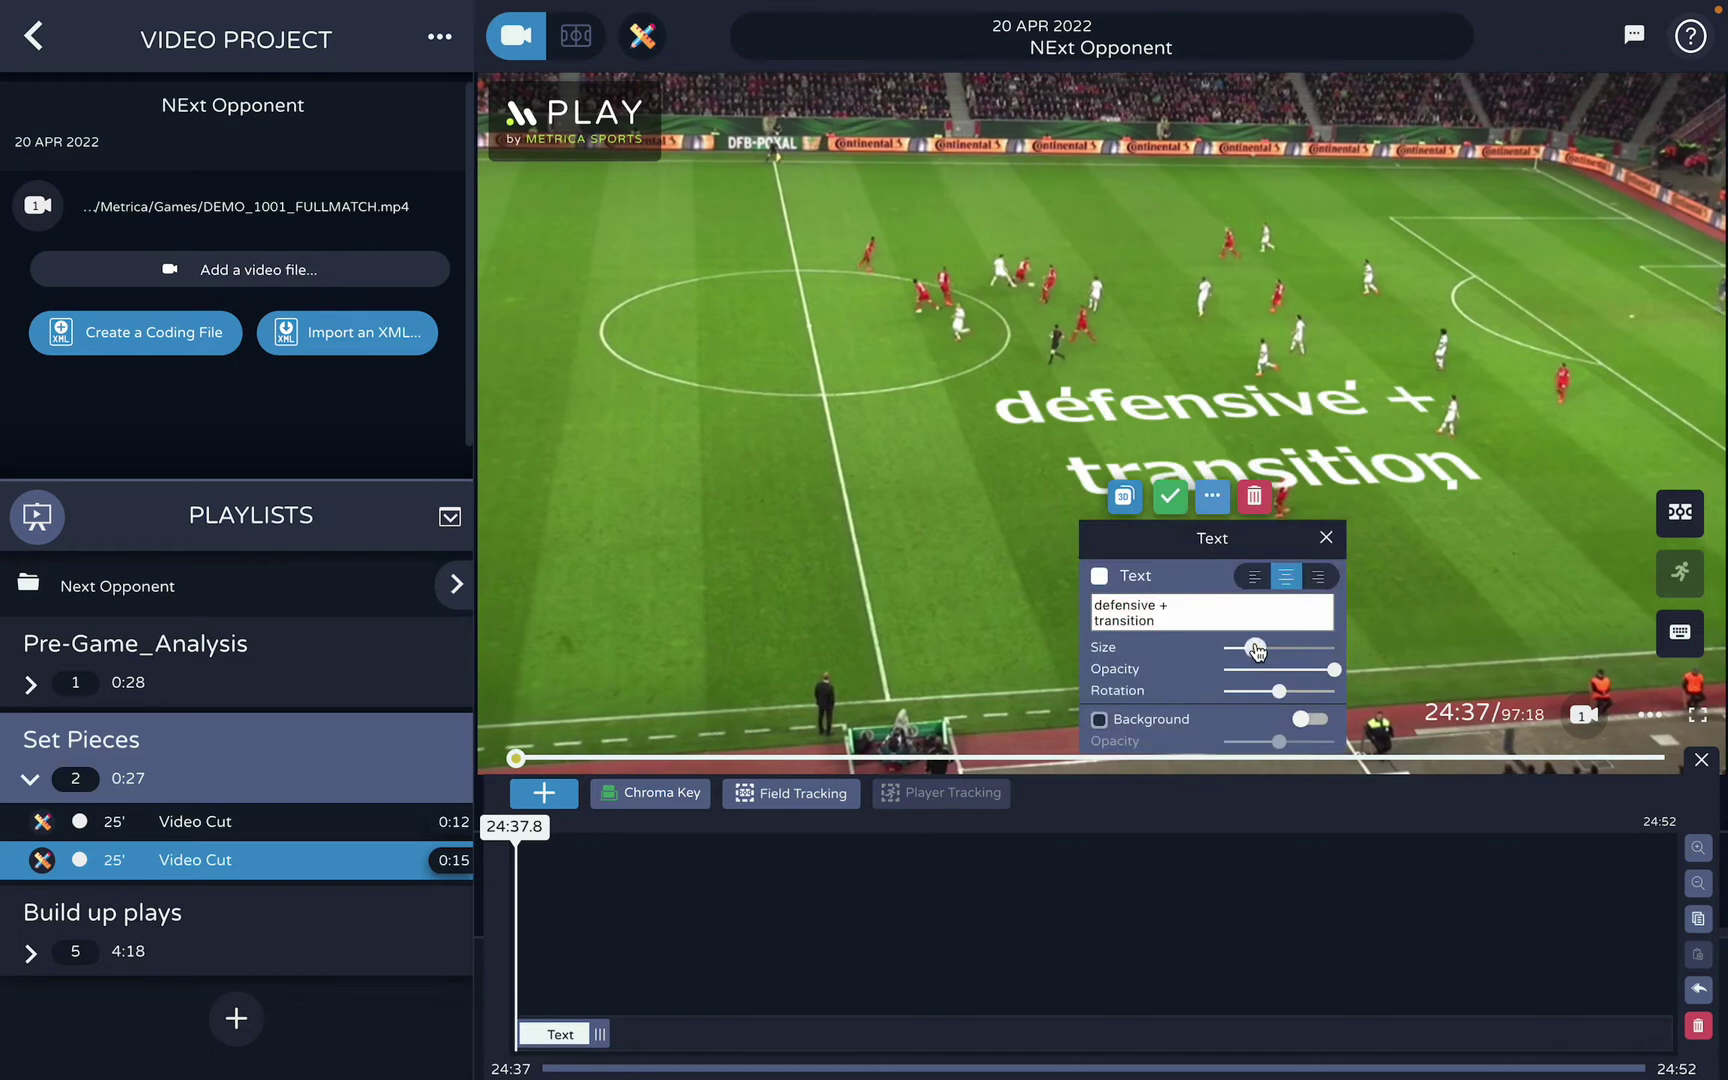
# Apply a Chroma Key to the clip and extend the text's duration to about two thirds of the timeline
pyautogui.click(676, 796)
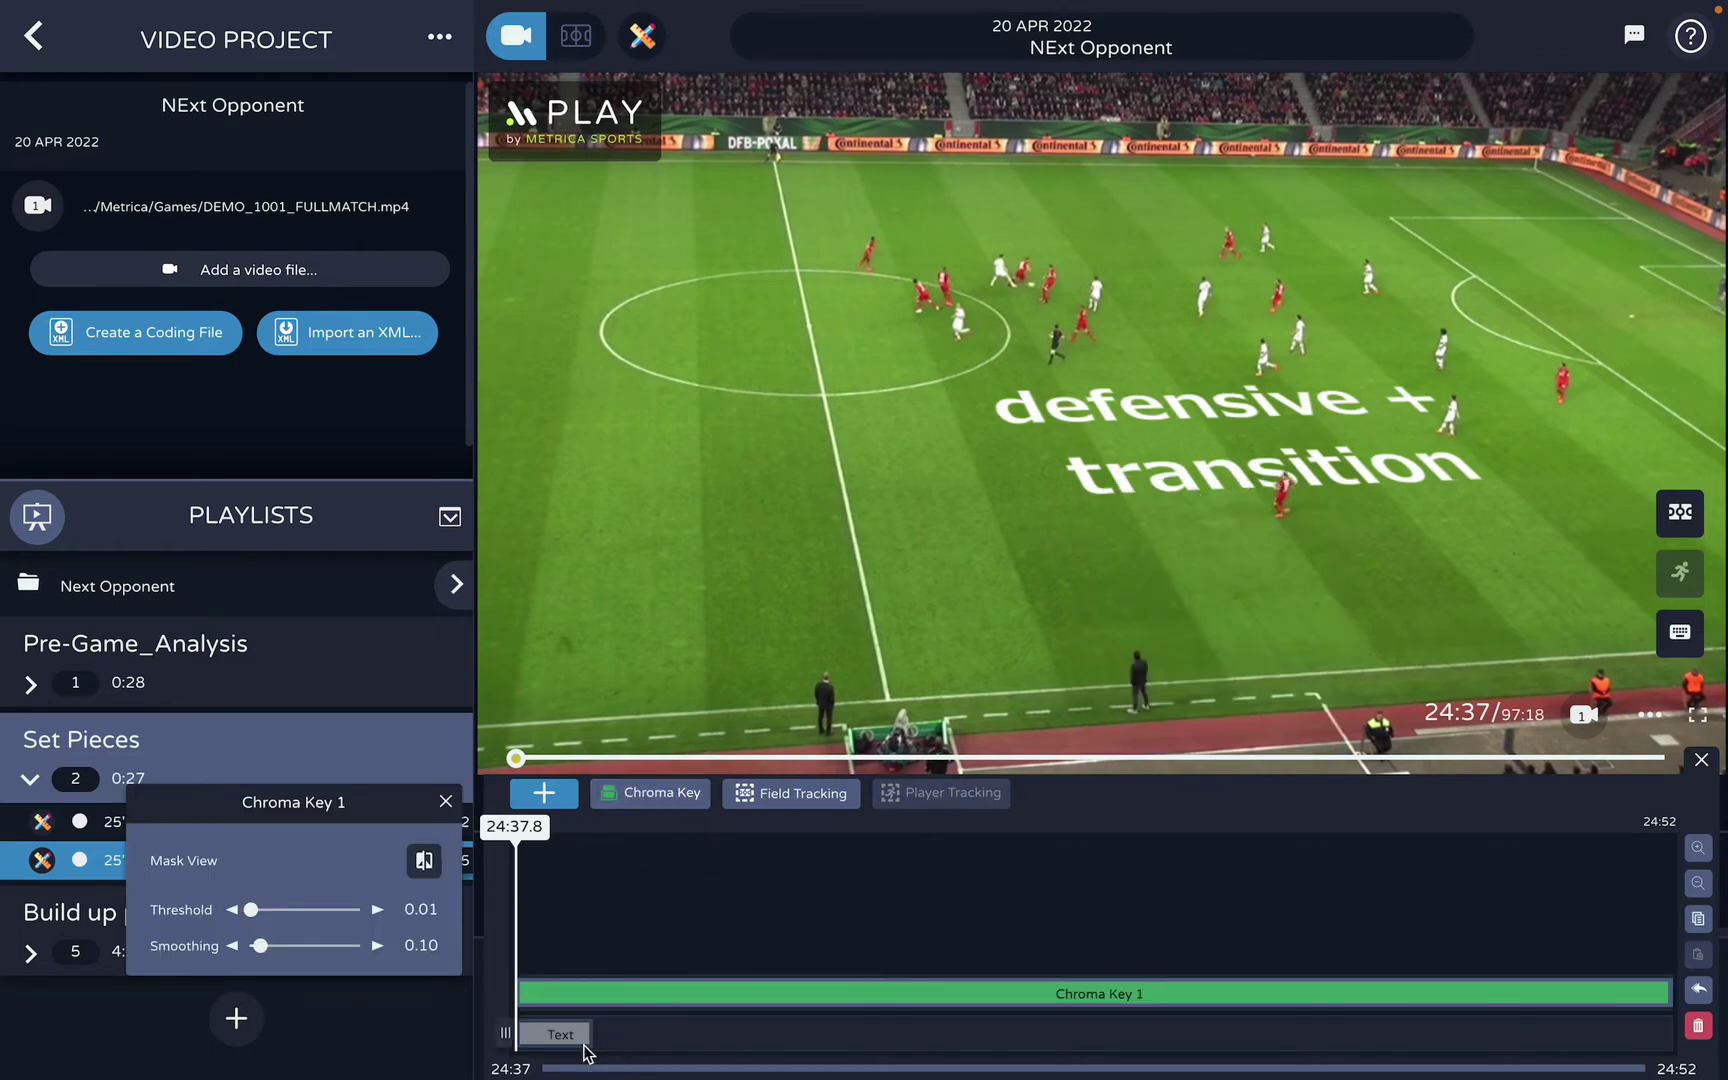
pyautogui.click(555, 1034)
pyautogui.moveTo(593, 1033); pyautogui.dragTo(1265, 1033)
# Move the text up toward the centre circle and play the clip to check its placement
pyautogui.moveTo(1366, 414); pyautogui.dragTo(1192, 306)
pyautogui.click(1020, 852)
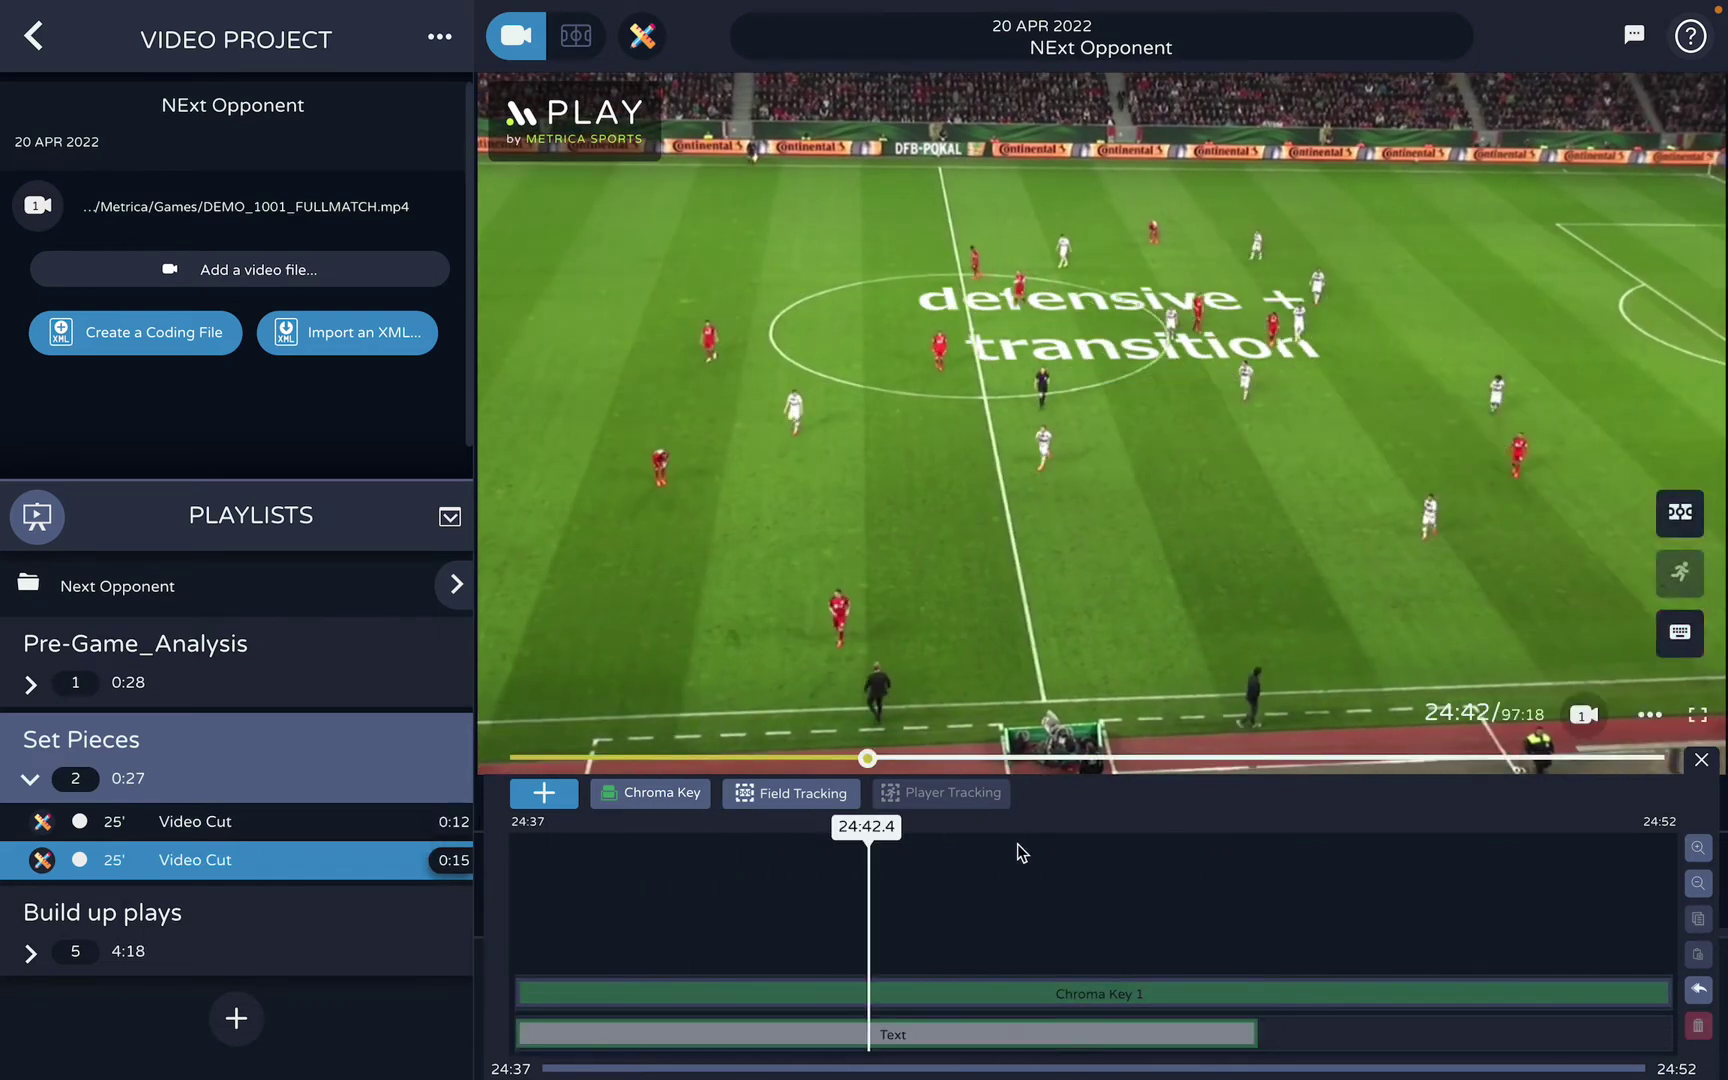
pyautogui.press('space')
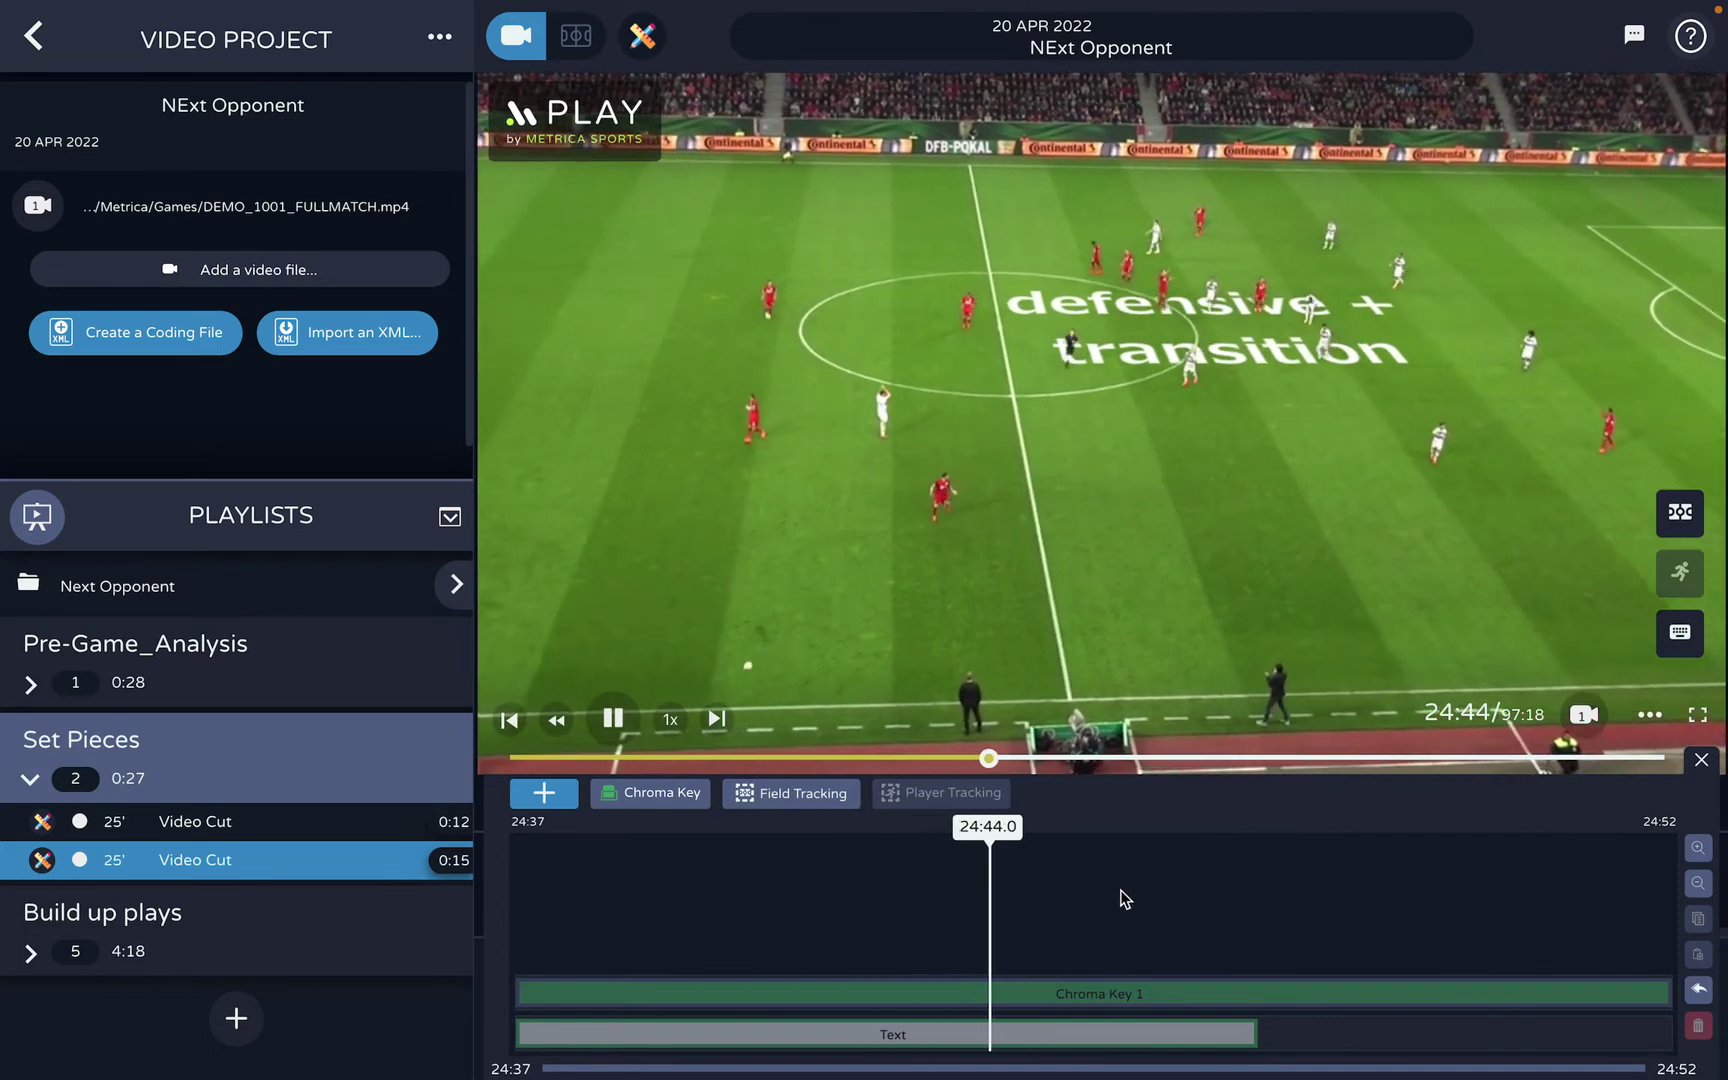
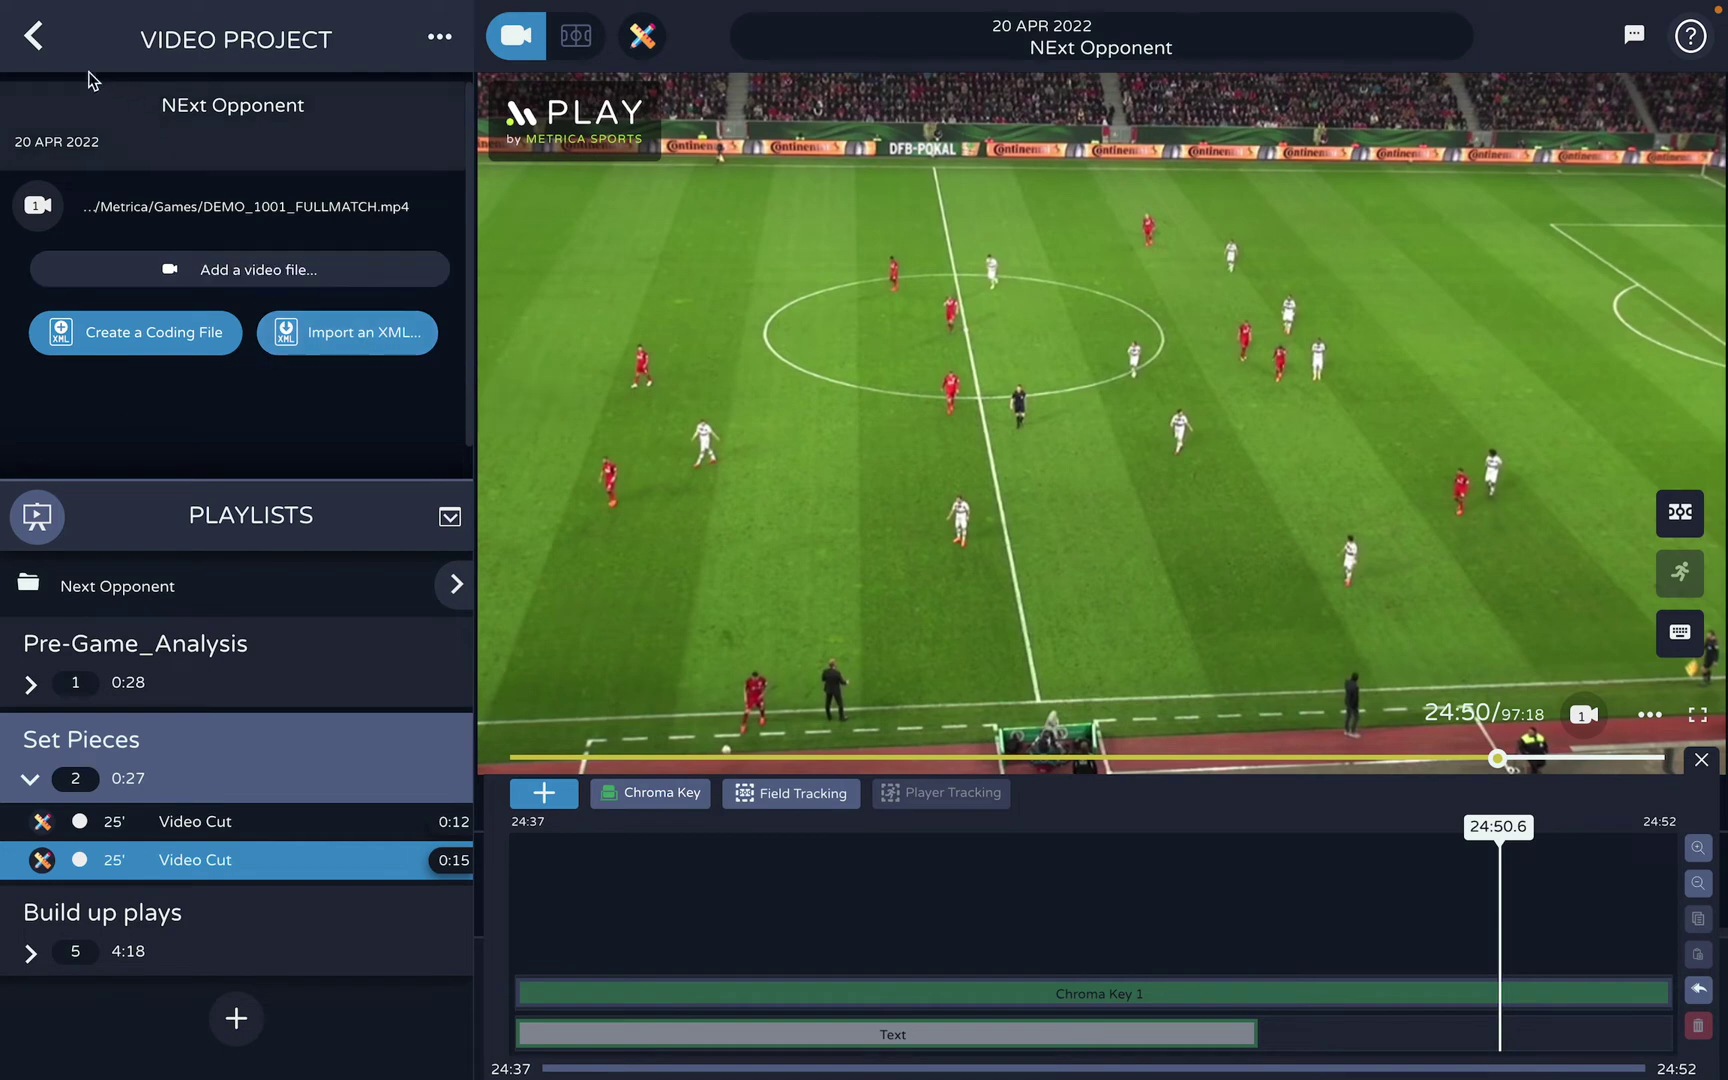
# Leave the clip editor, reopen the NExt Opponent project and import Barcelona_XML.xml from the Metrica folder
pyautogui.click(36, 40)
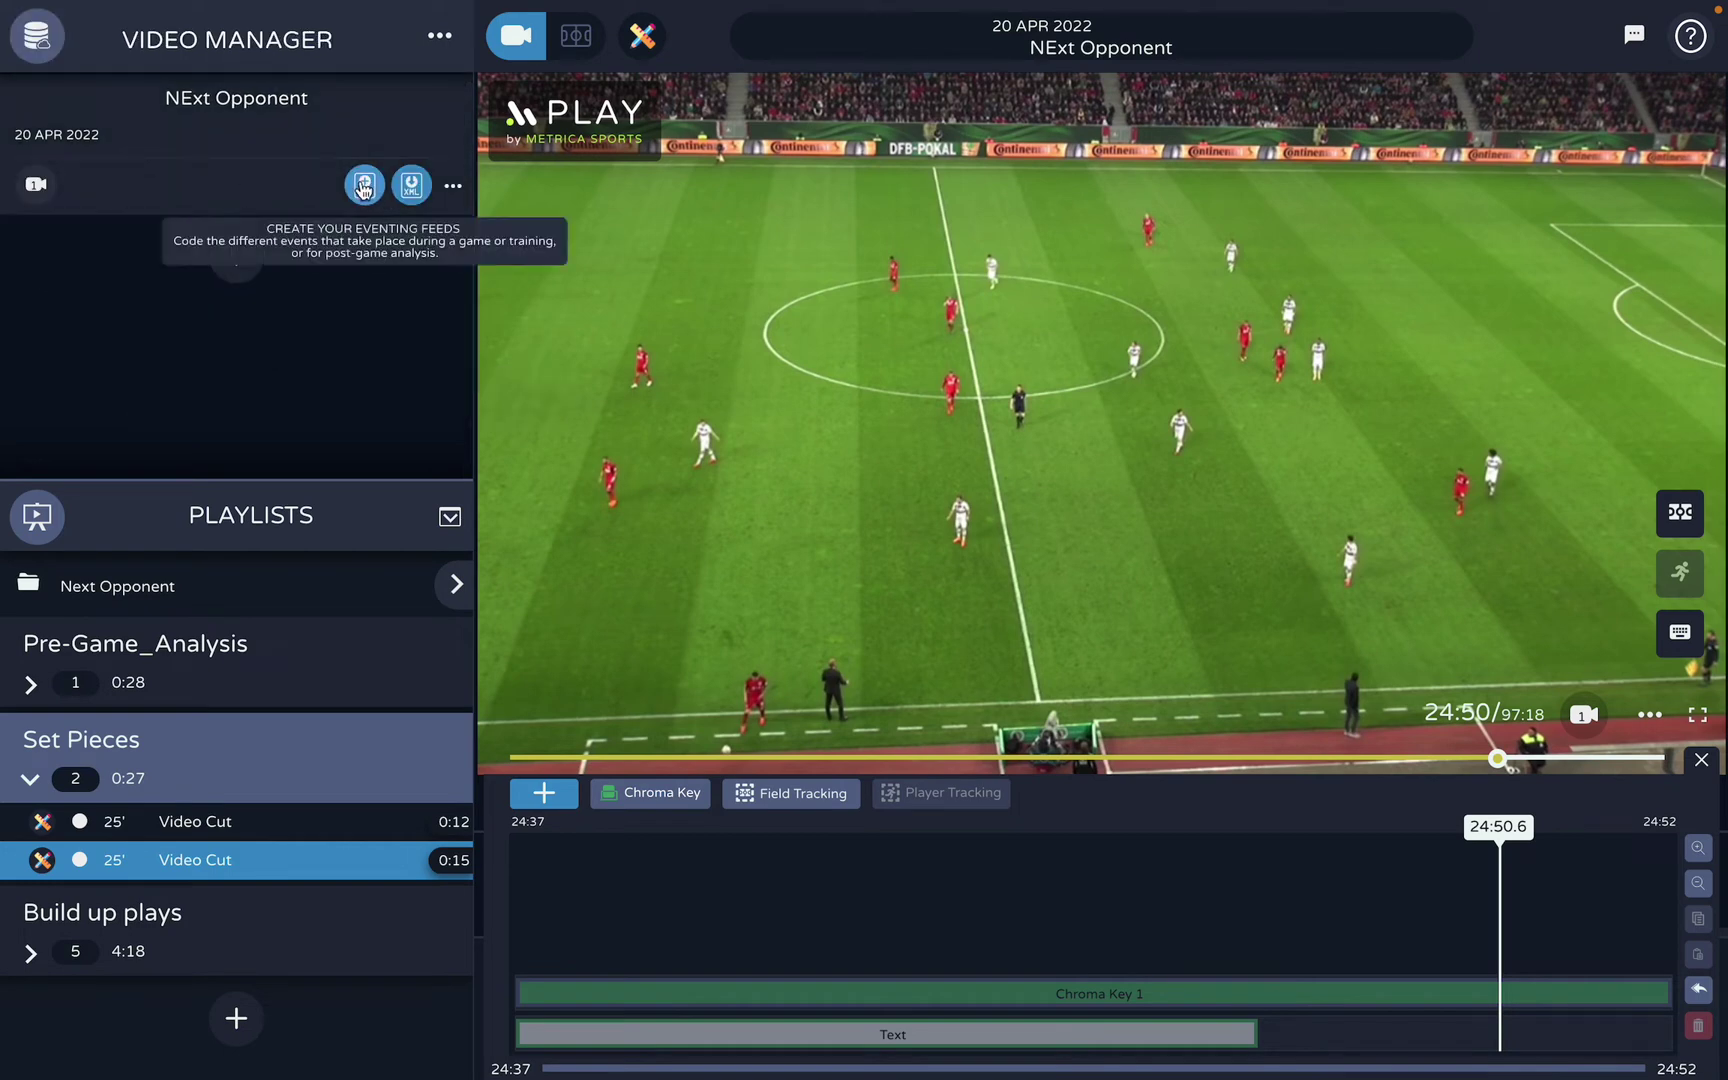
pyautogui.click(279, 166)
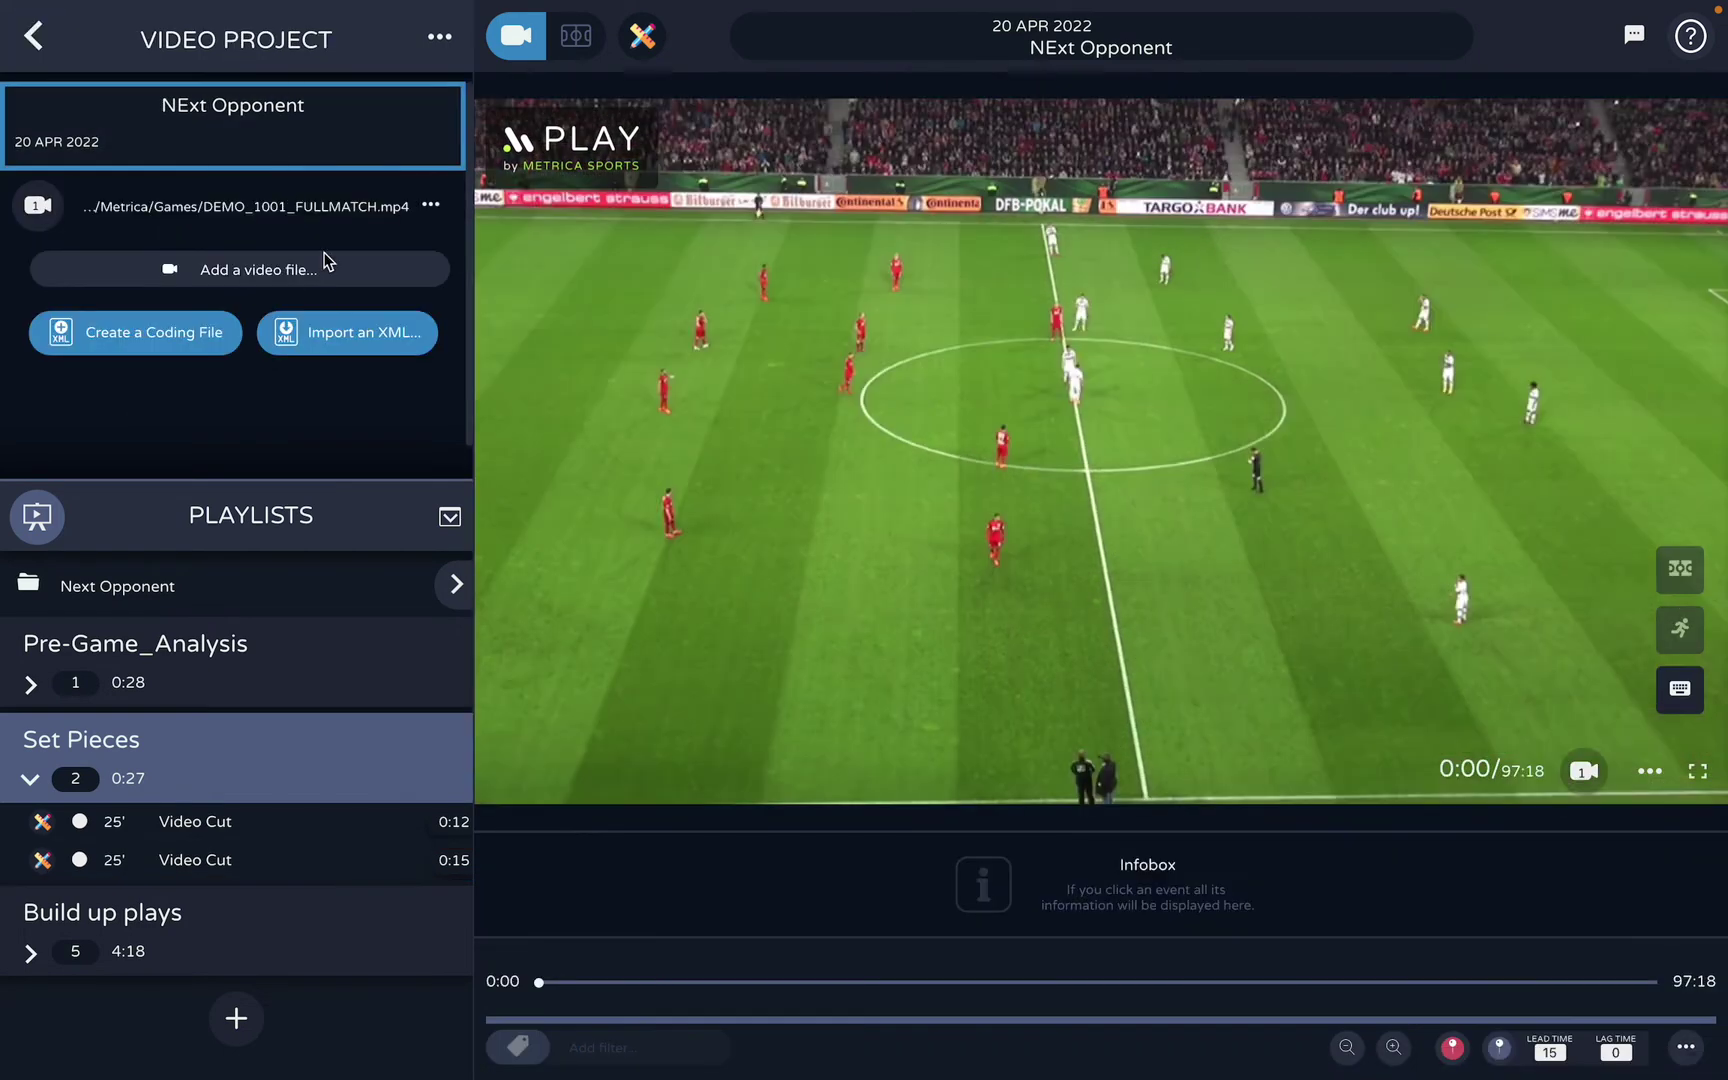
pyautogui.click(340, 335)
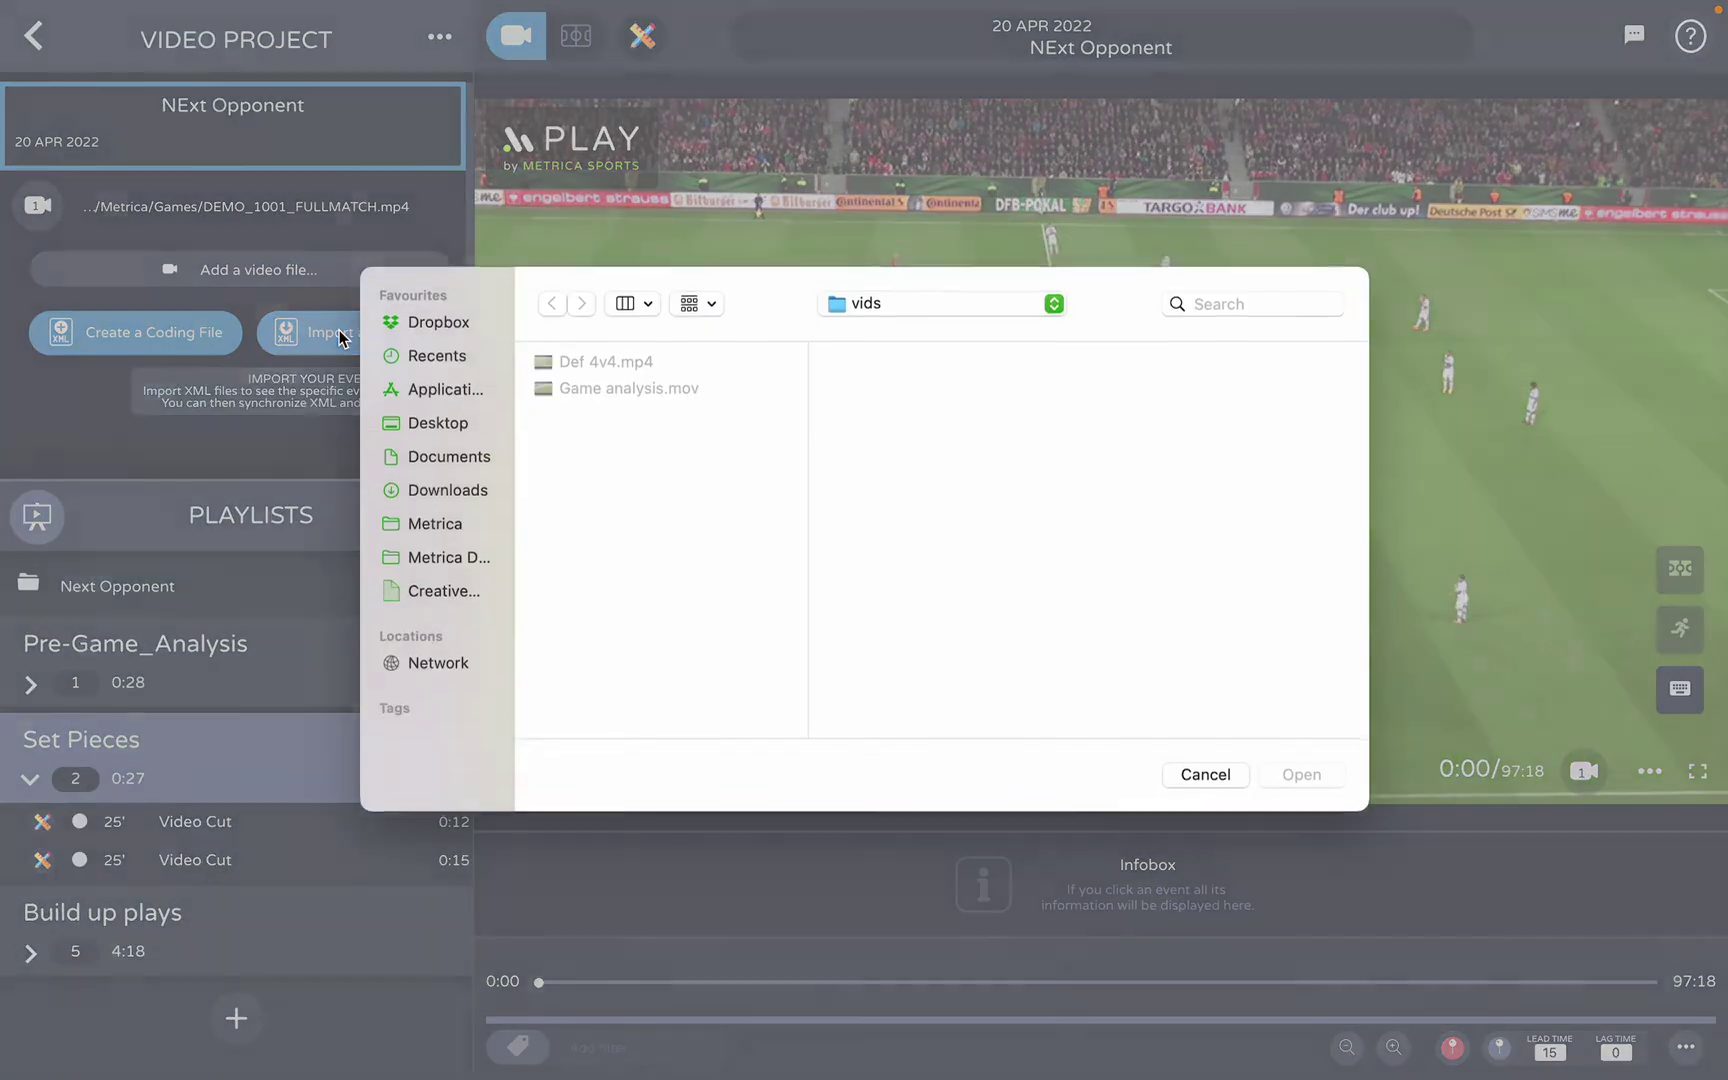
pyautogui.click(432, 527)
pyautogui.doubleClick(641, 682)
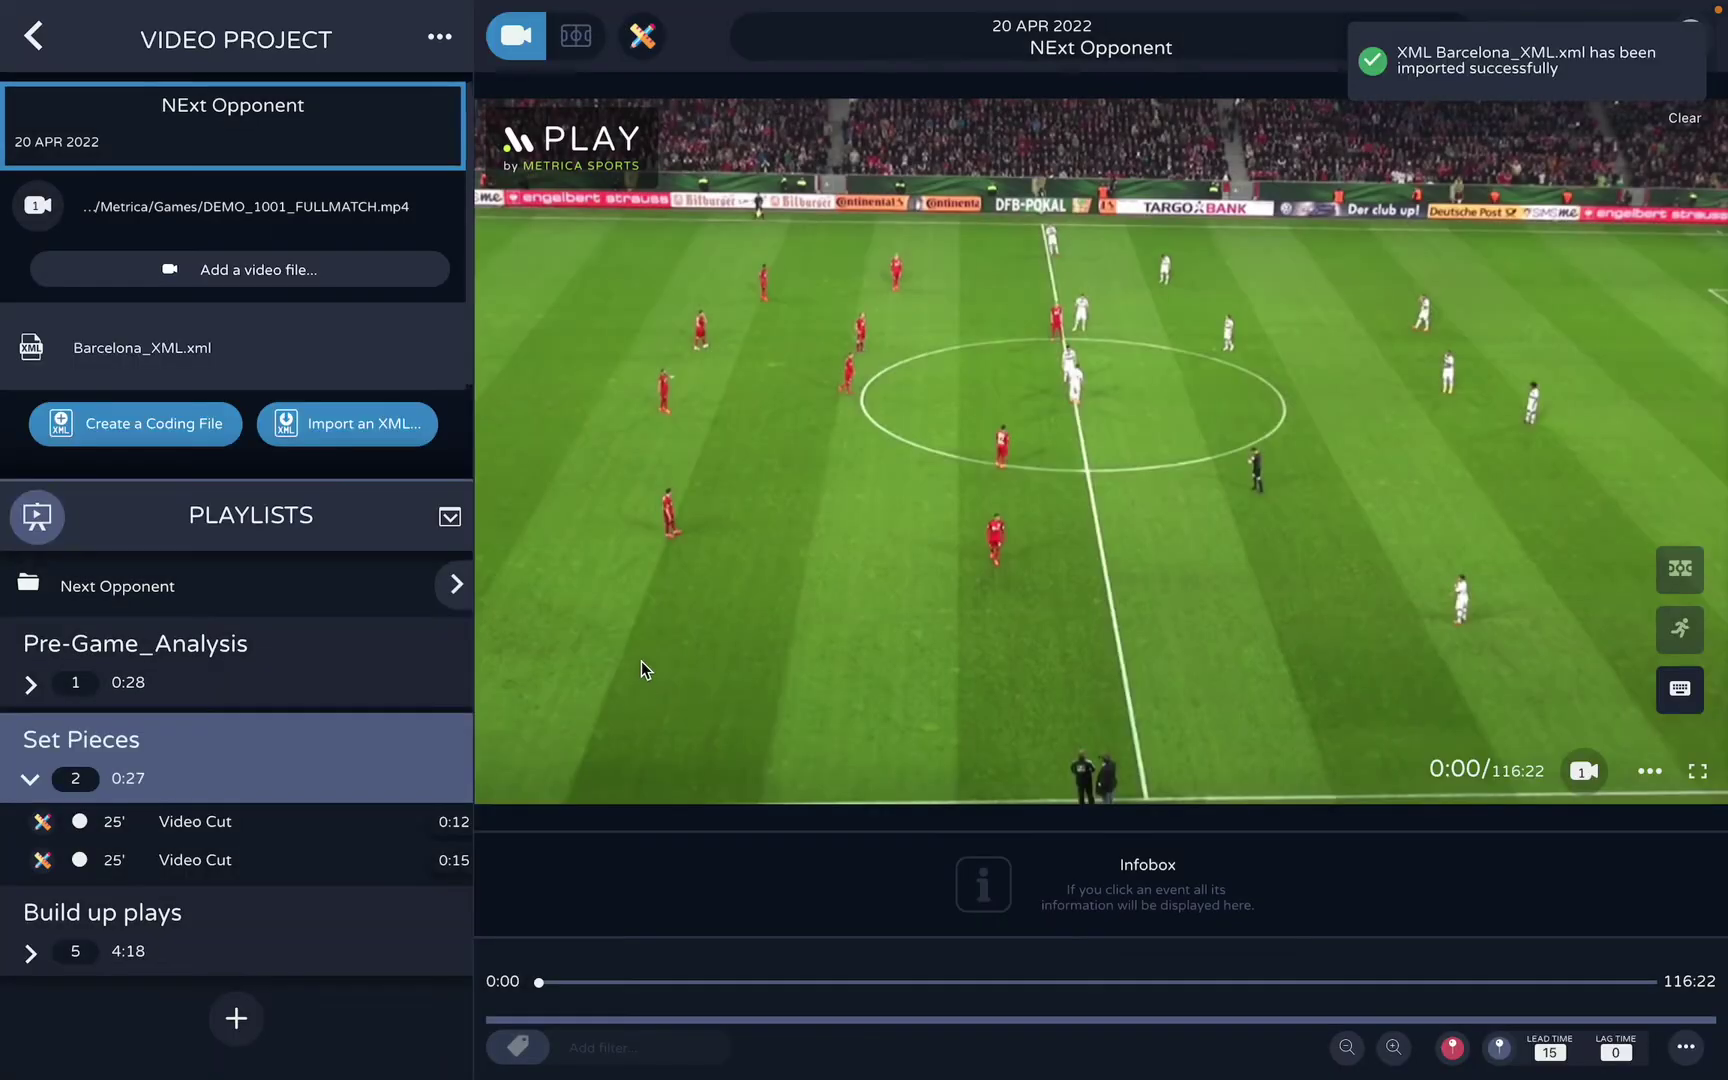
# Open the Barcelona_XML event list, show the OPP BUILD UP events and add the second one to the Set Pieces playlist
pyautogui.click(150, 347)
pyautogui.scroll(-3, 143, 347)
pyautogui.scroll(-3, 143, 347)
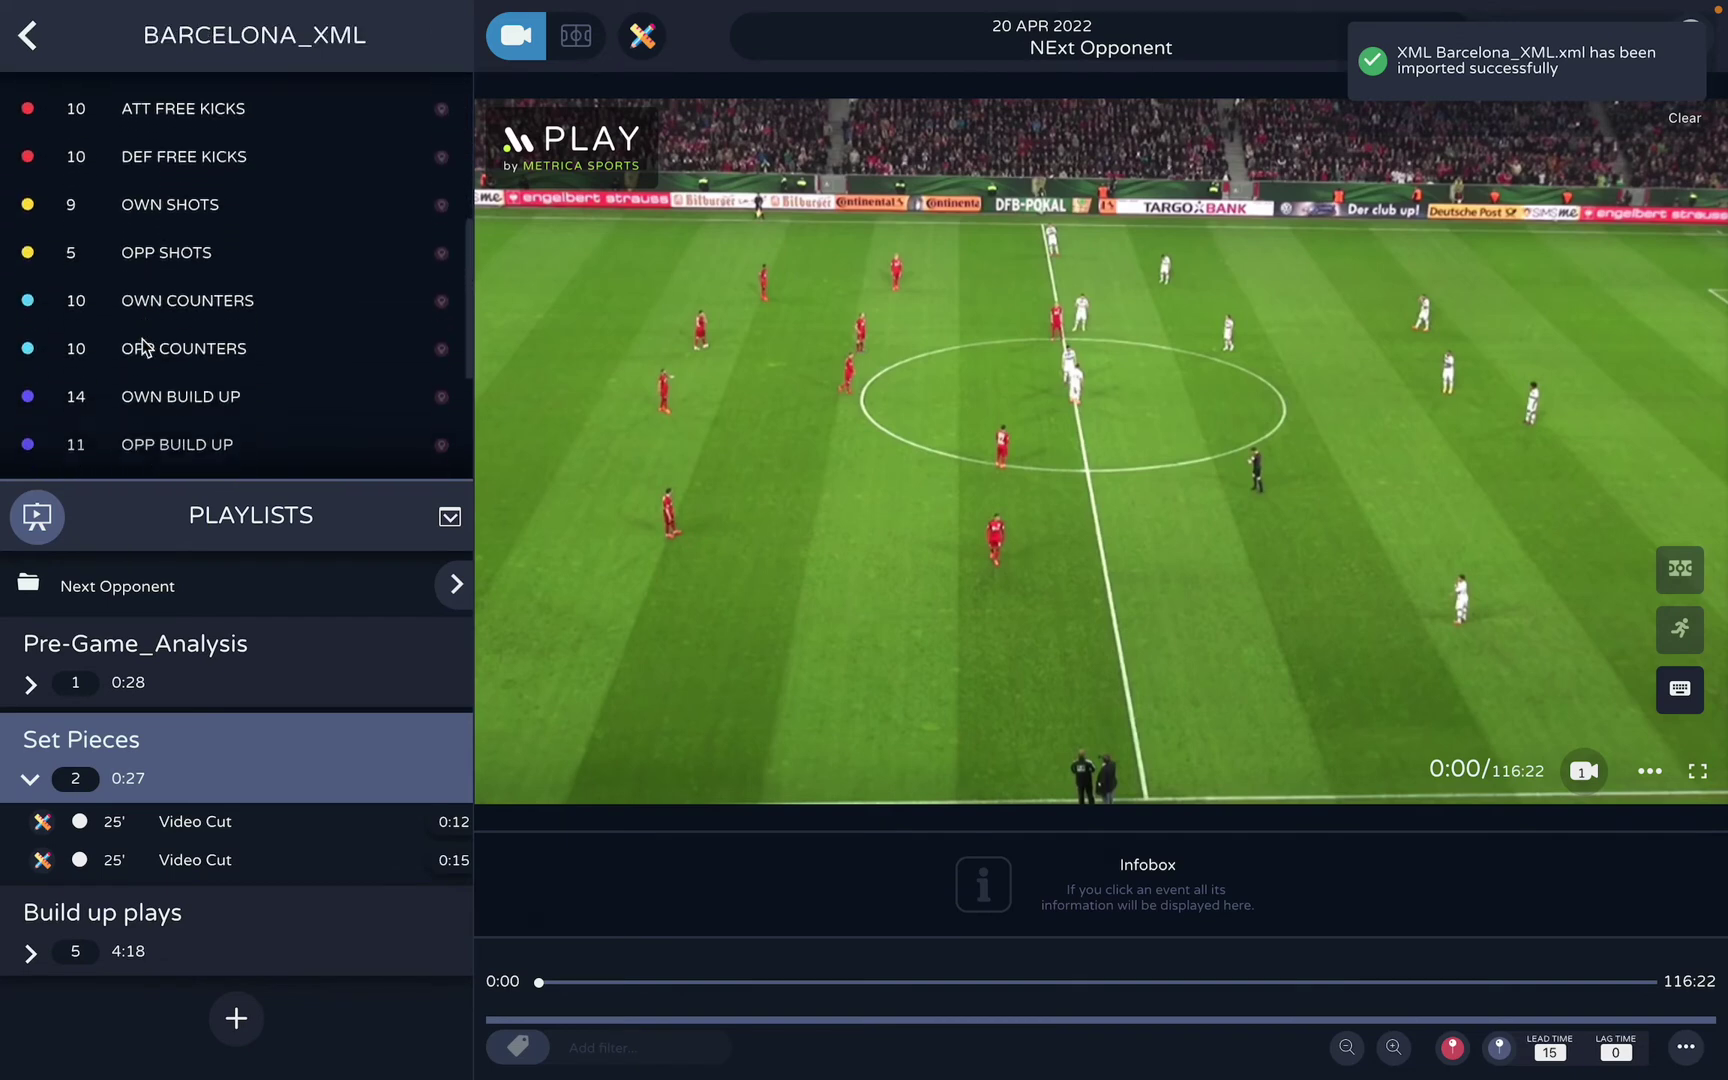
pyautogui.click(47, 371)
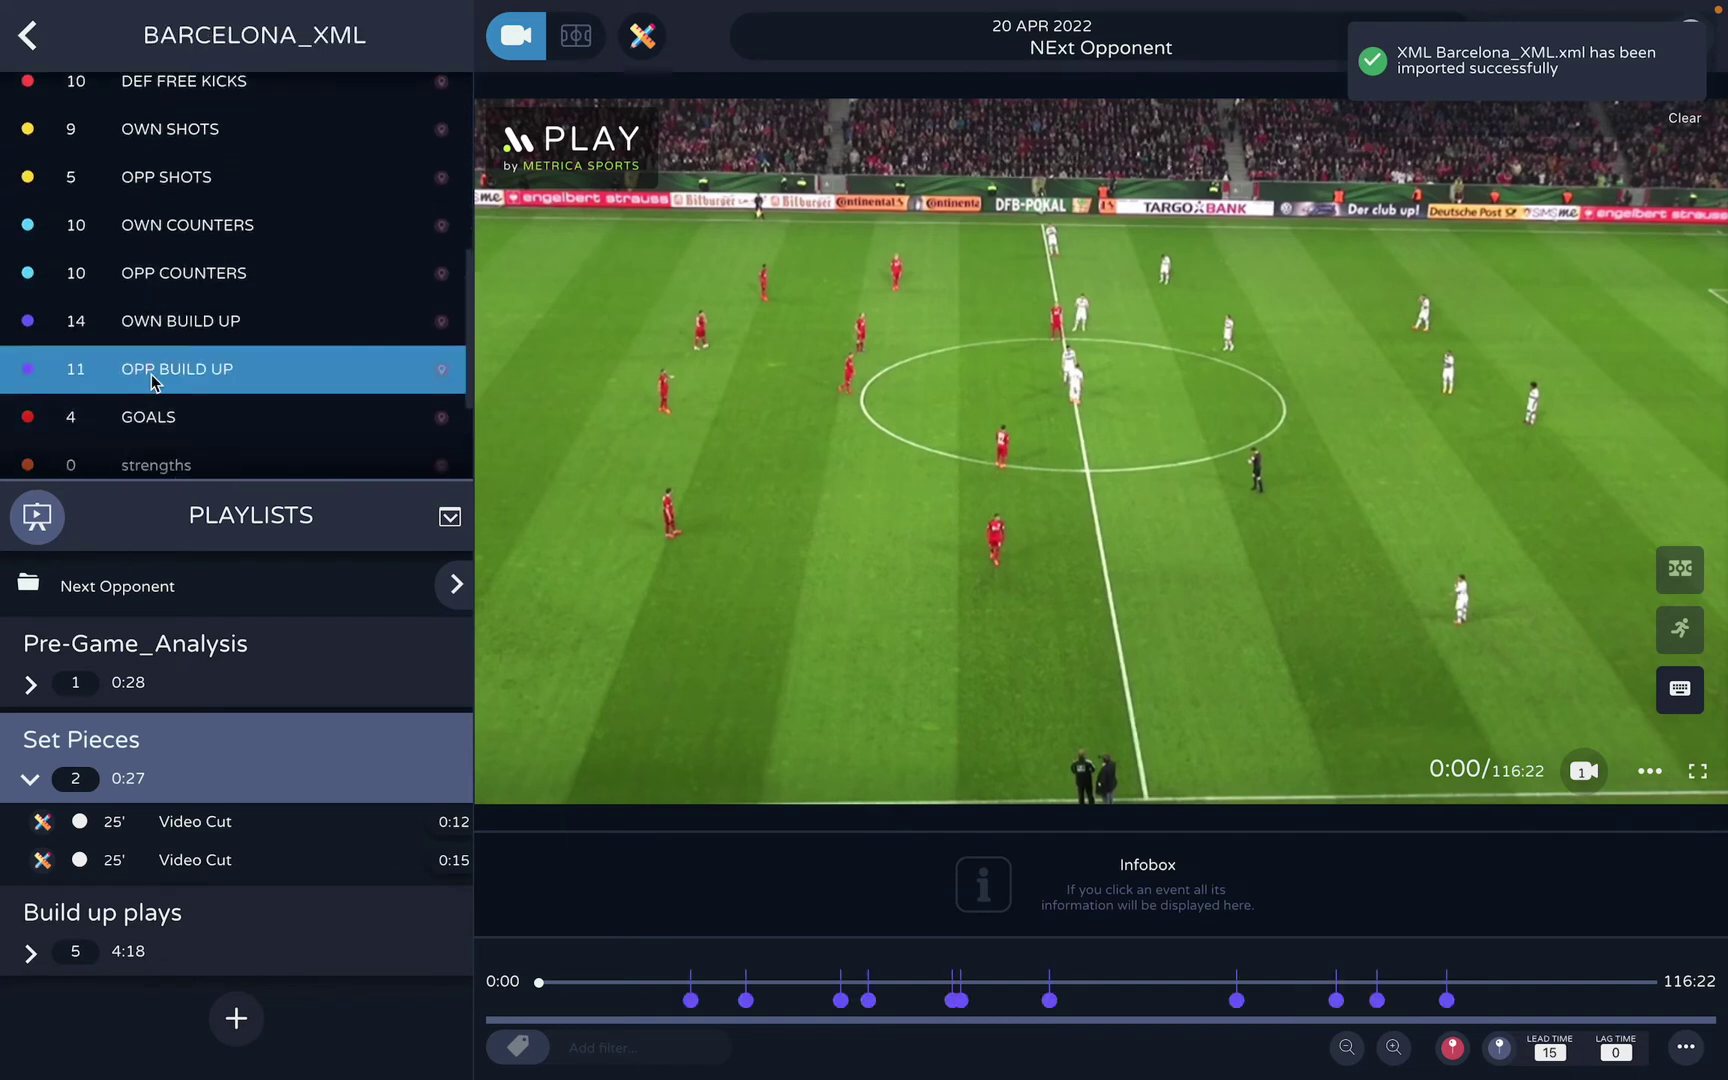
pyautogui.scroll(-1, 47, 371)
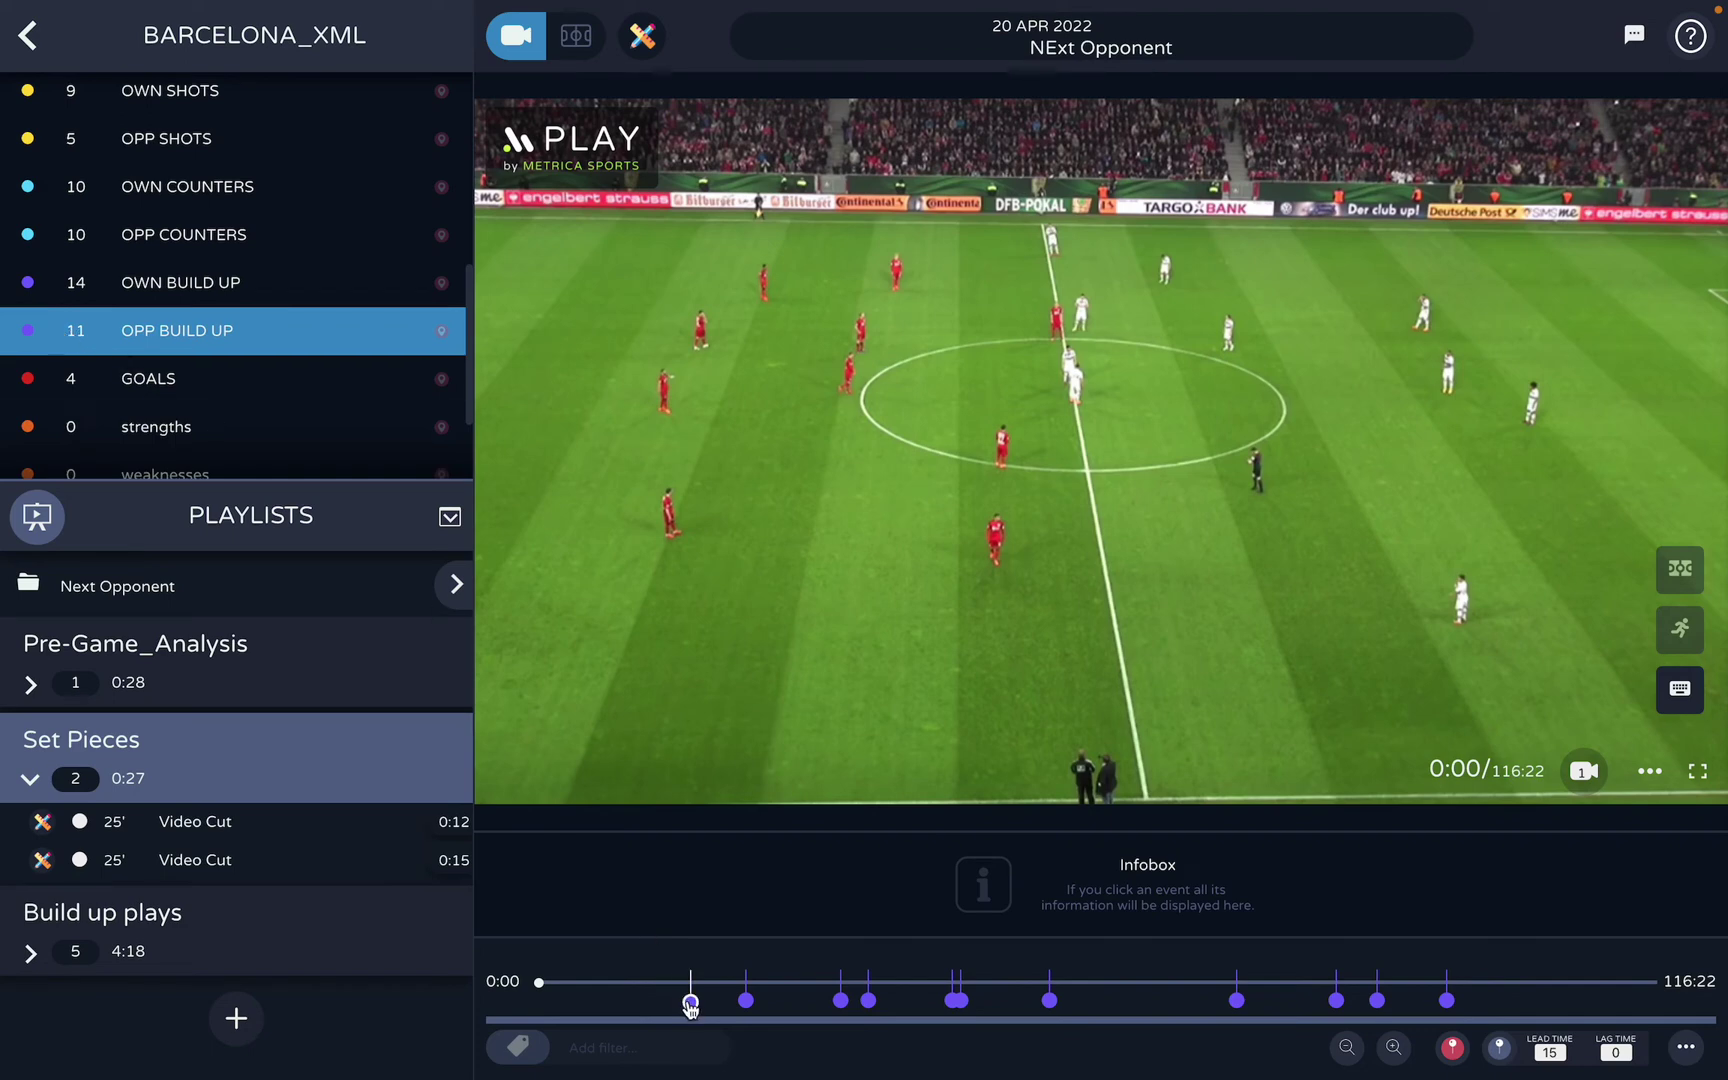
pyautogui.click(690, 1000)
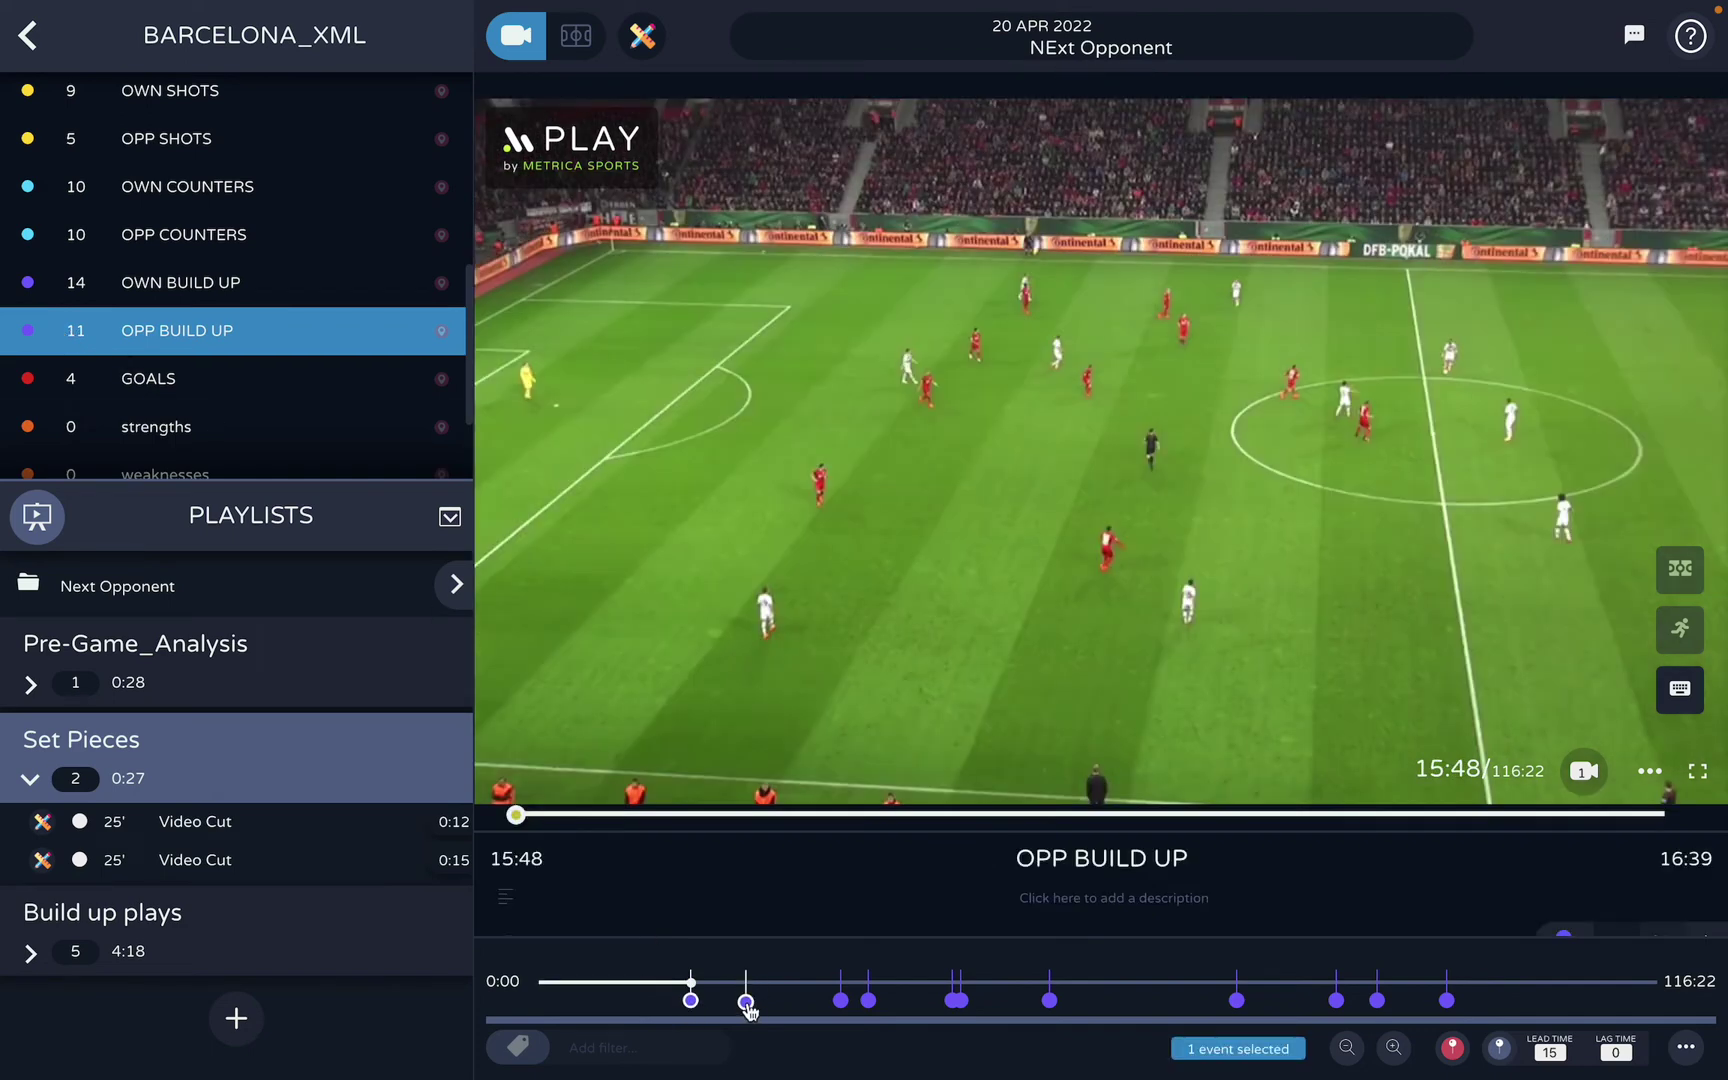
pyautogui.click(746, 1001)
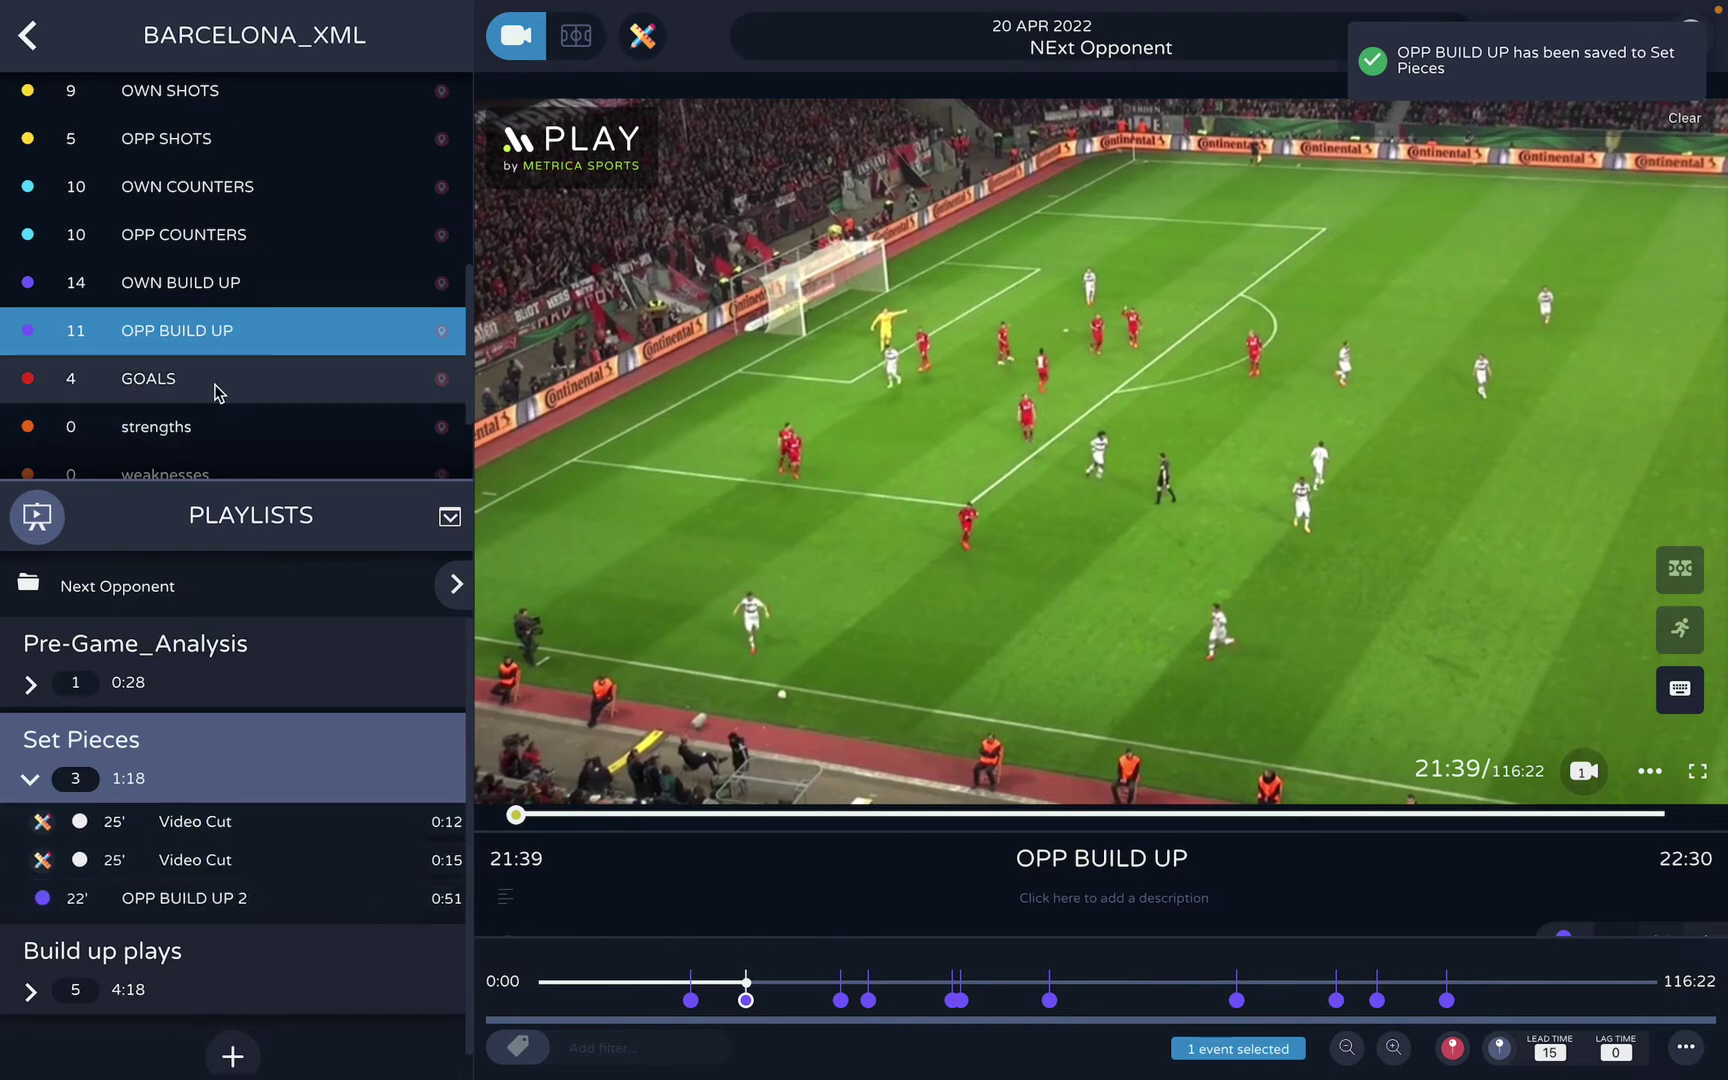
# Show the GOALS events and add all four of them together to the Set Pieces playlist
pyautogui.click(215, 385)
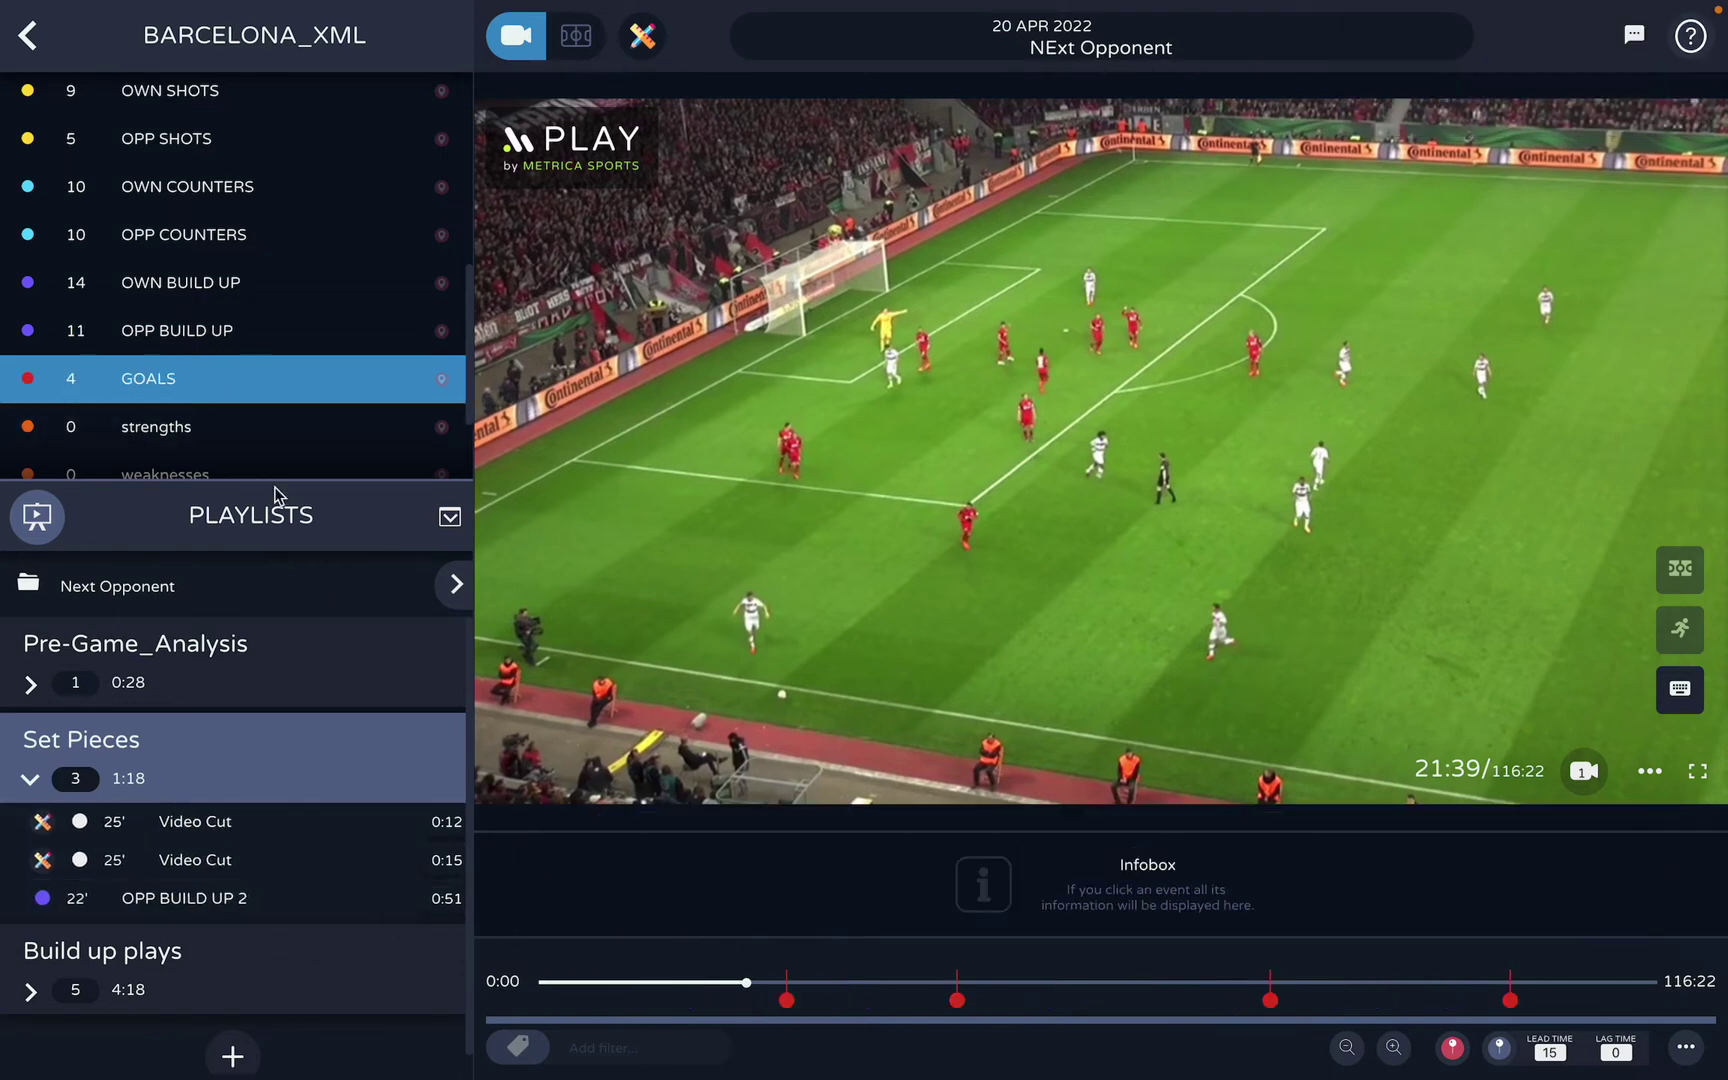
pyautogui.click(787, 999)
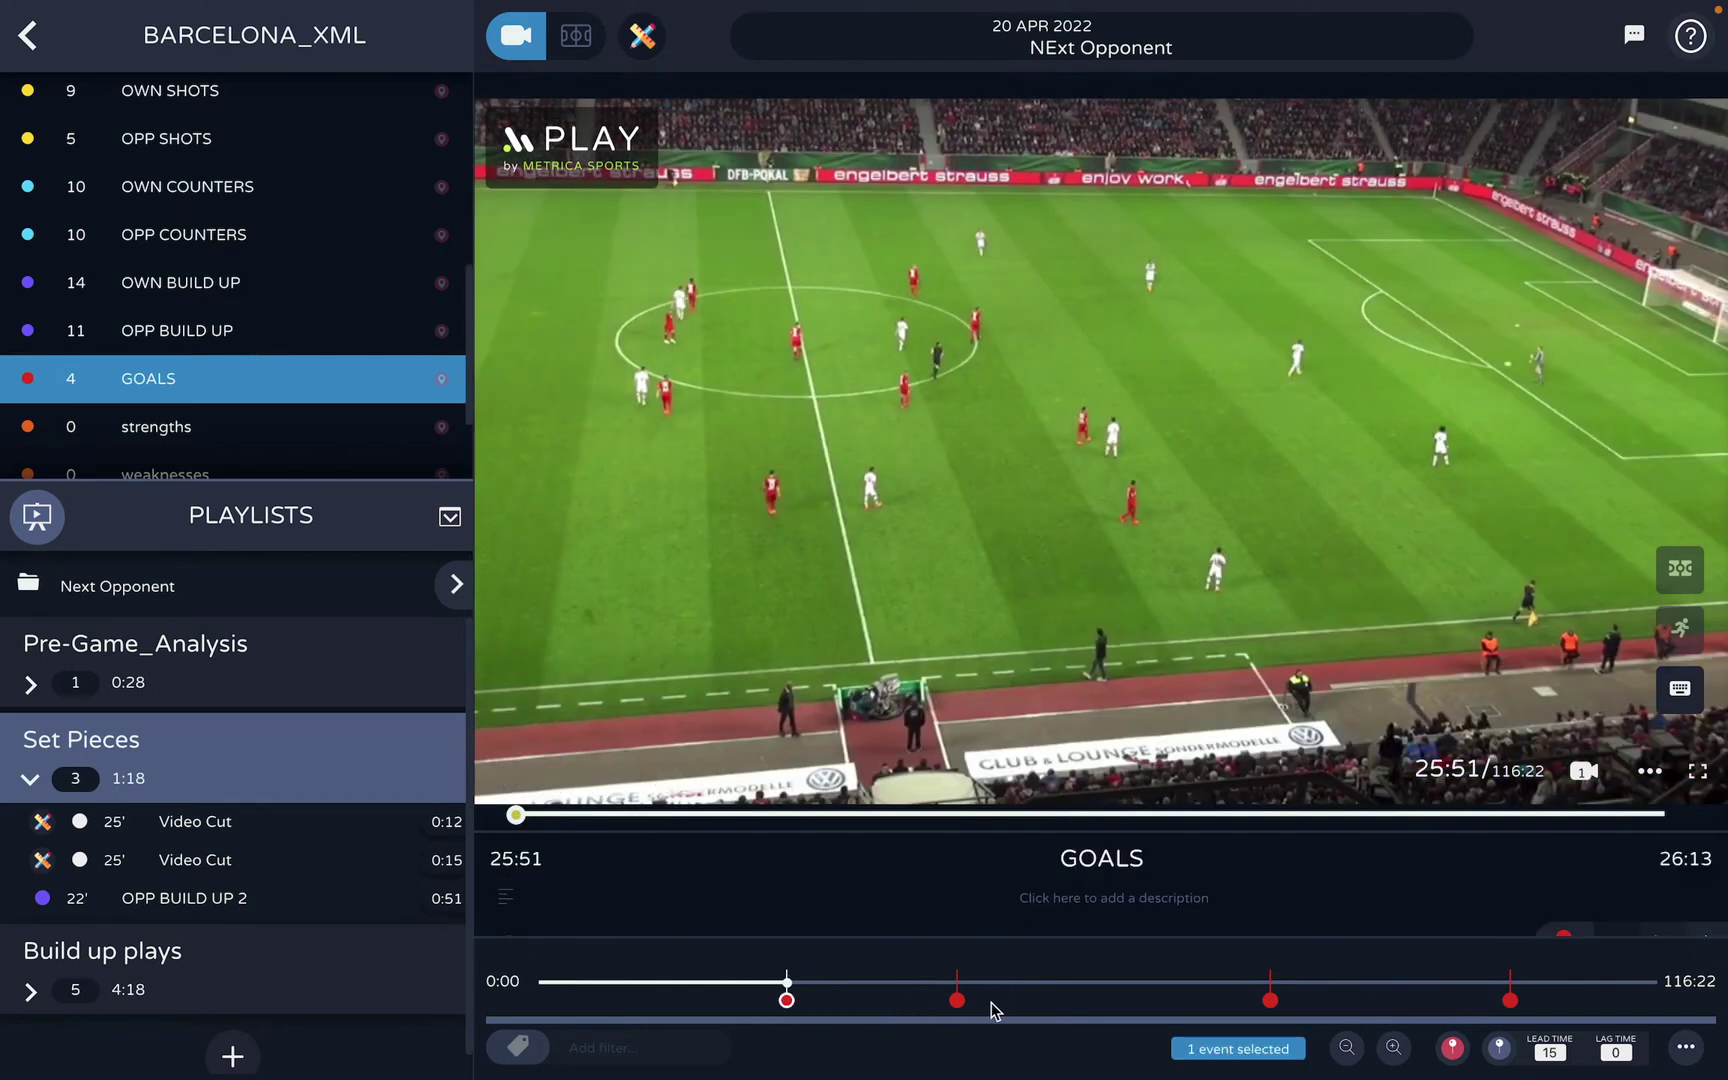
pyautogui.click(957, 999)
pyautogui.click(1270, 999)
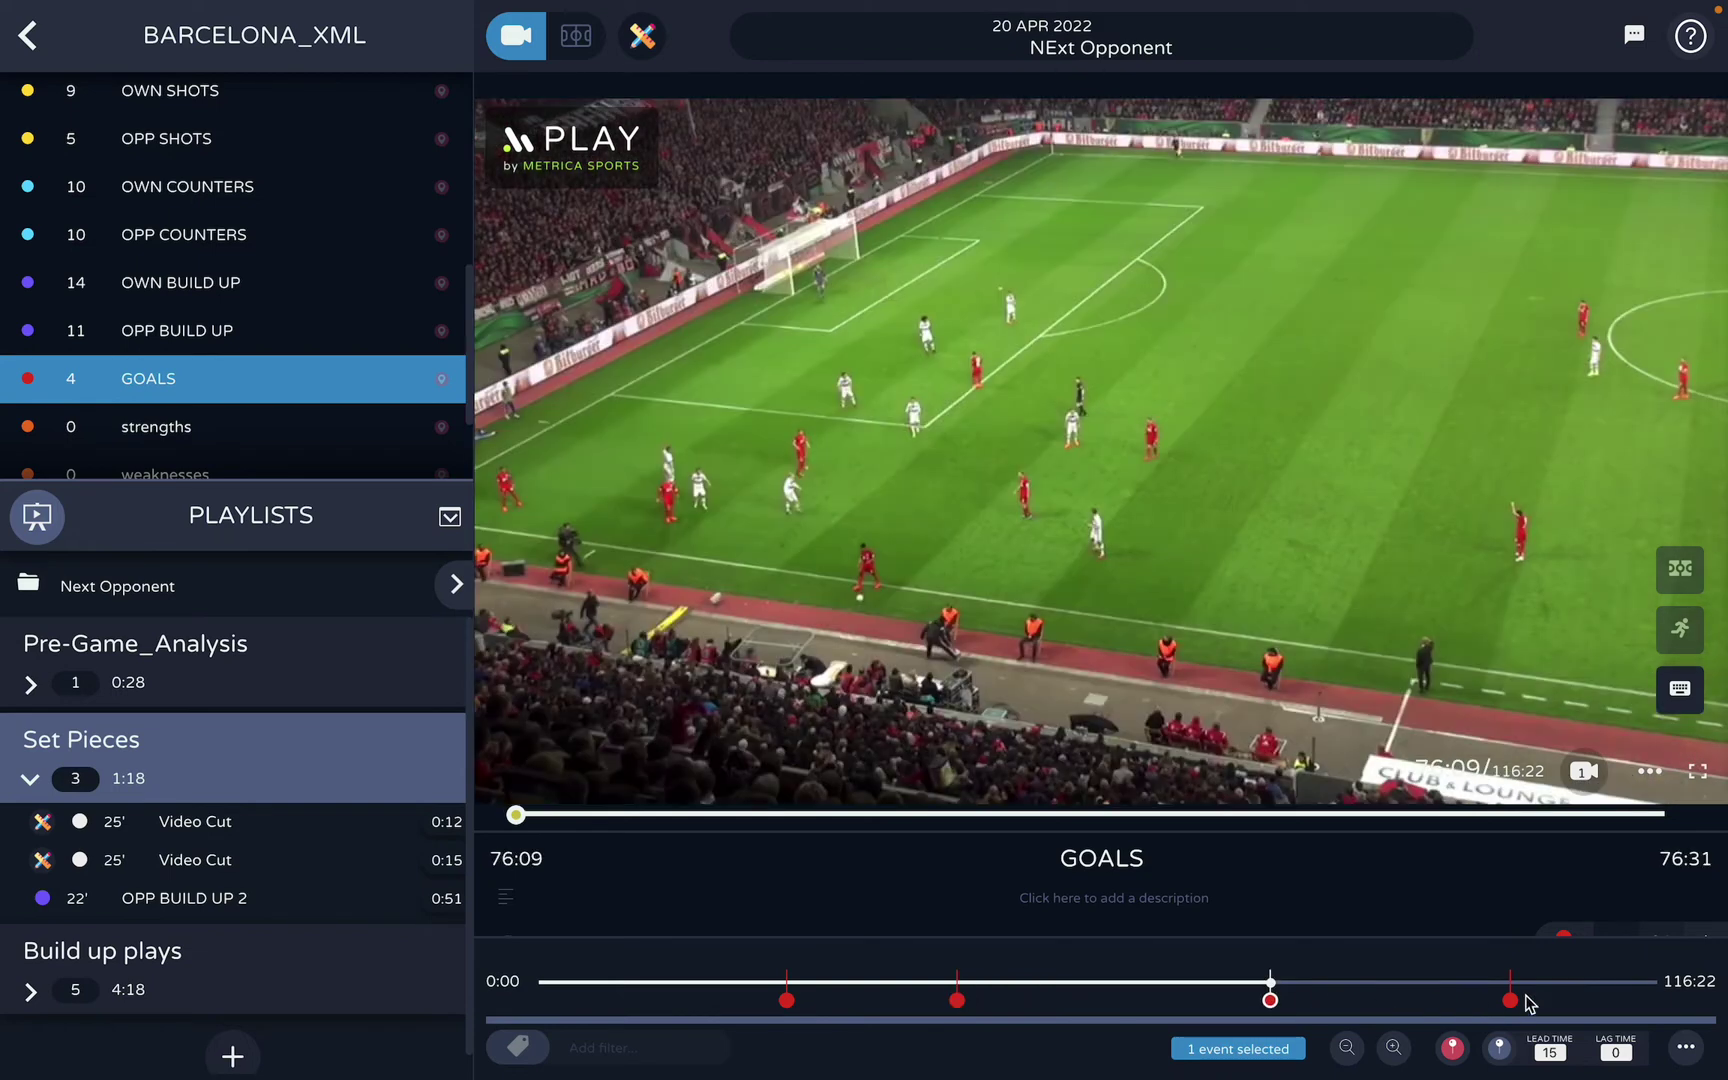
pyautogui.keyDown('shift'); pyautogui.click(1512, 1000); pyautogui.keyUp('shift')
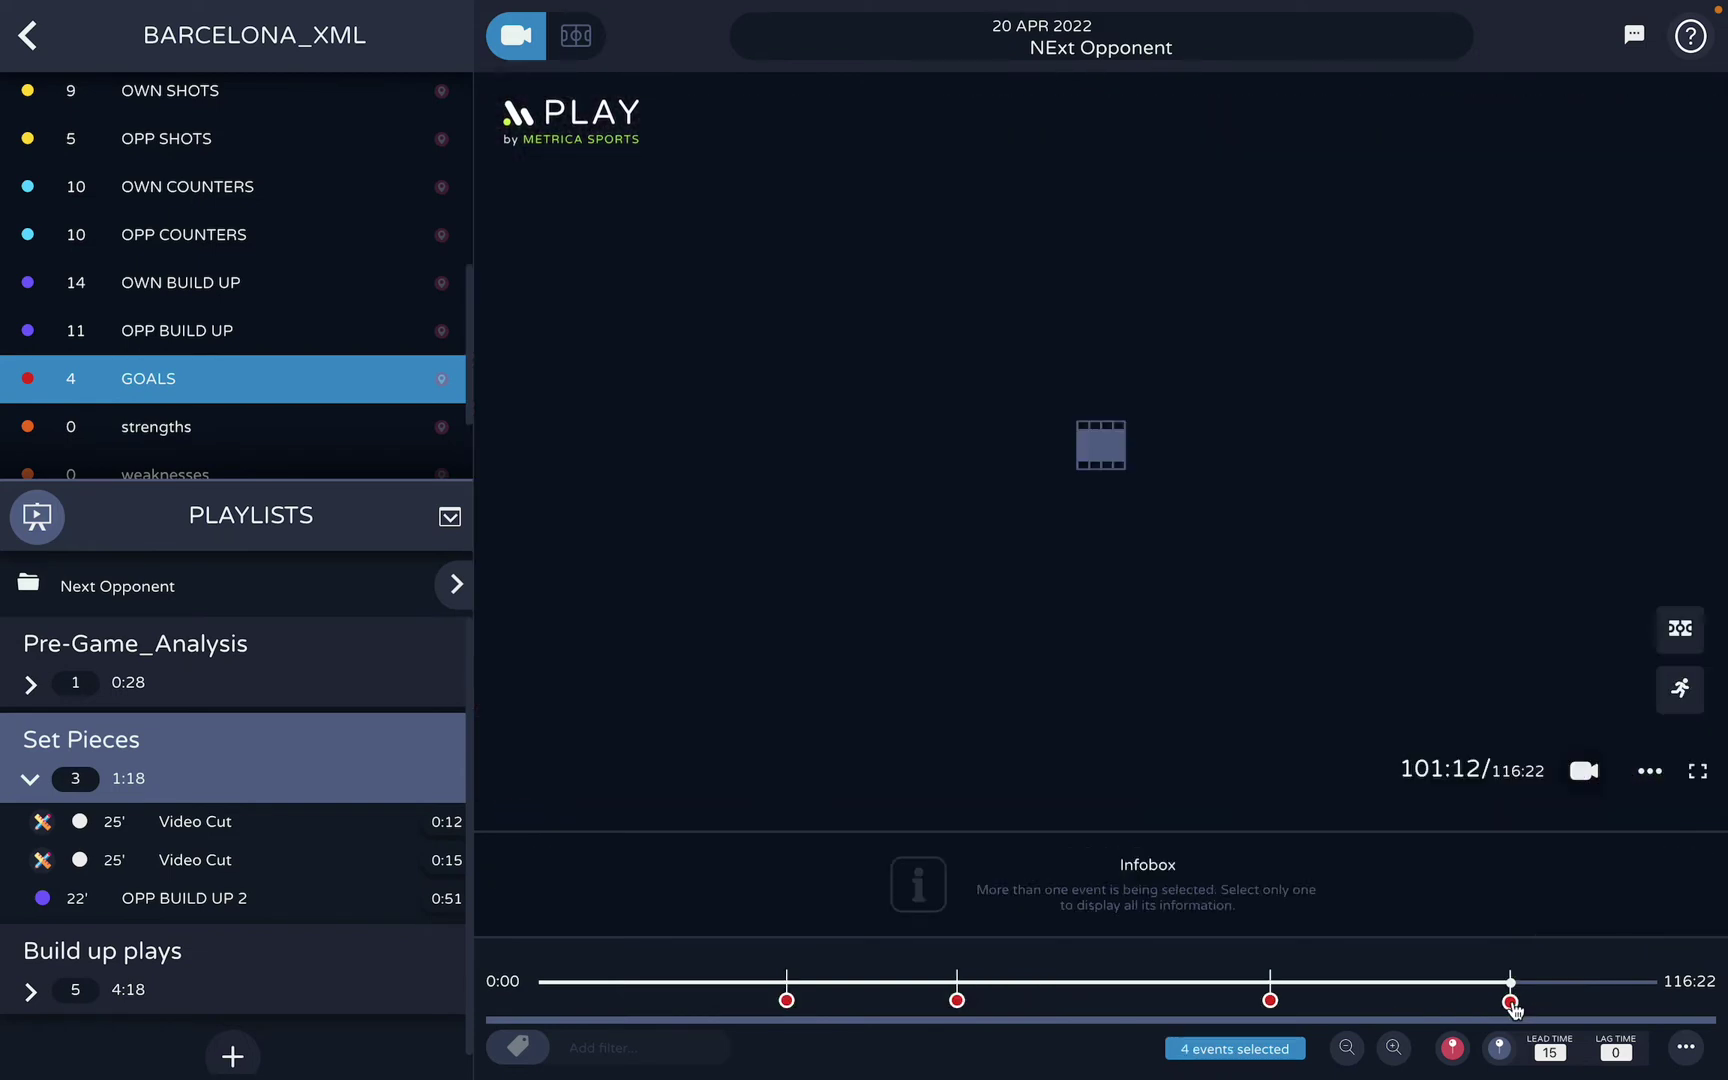
pyautogui.moveTo(1512, 1002)
pyautogui.mouseDown()
pyautogui.moveTo(980, 833)
pyautogui.moveTo(240, 770)
pyautogui.mouseUp()
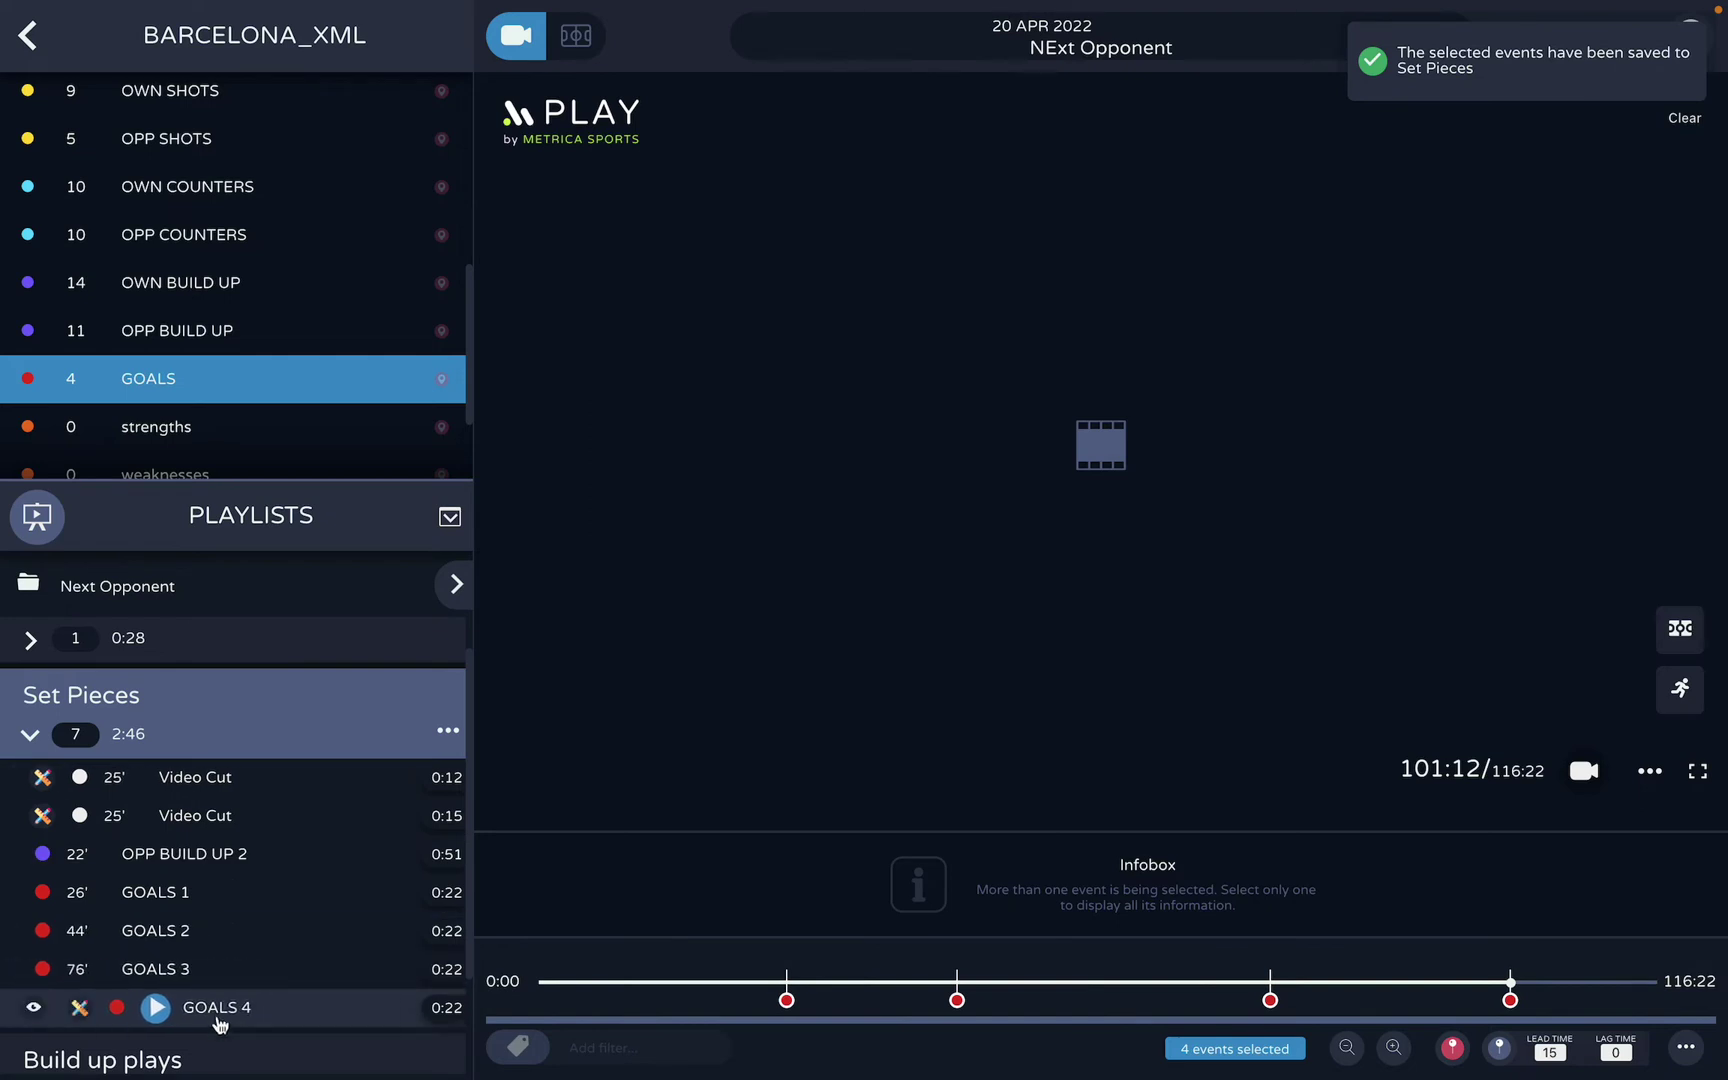
pyautogui.scroll(1, 328, 660)
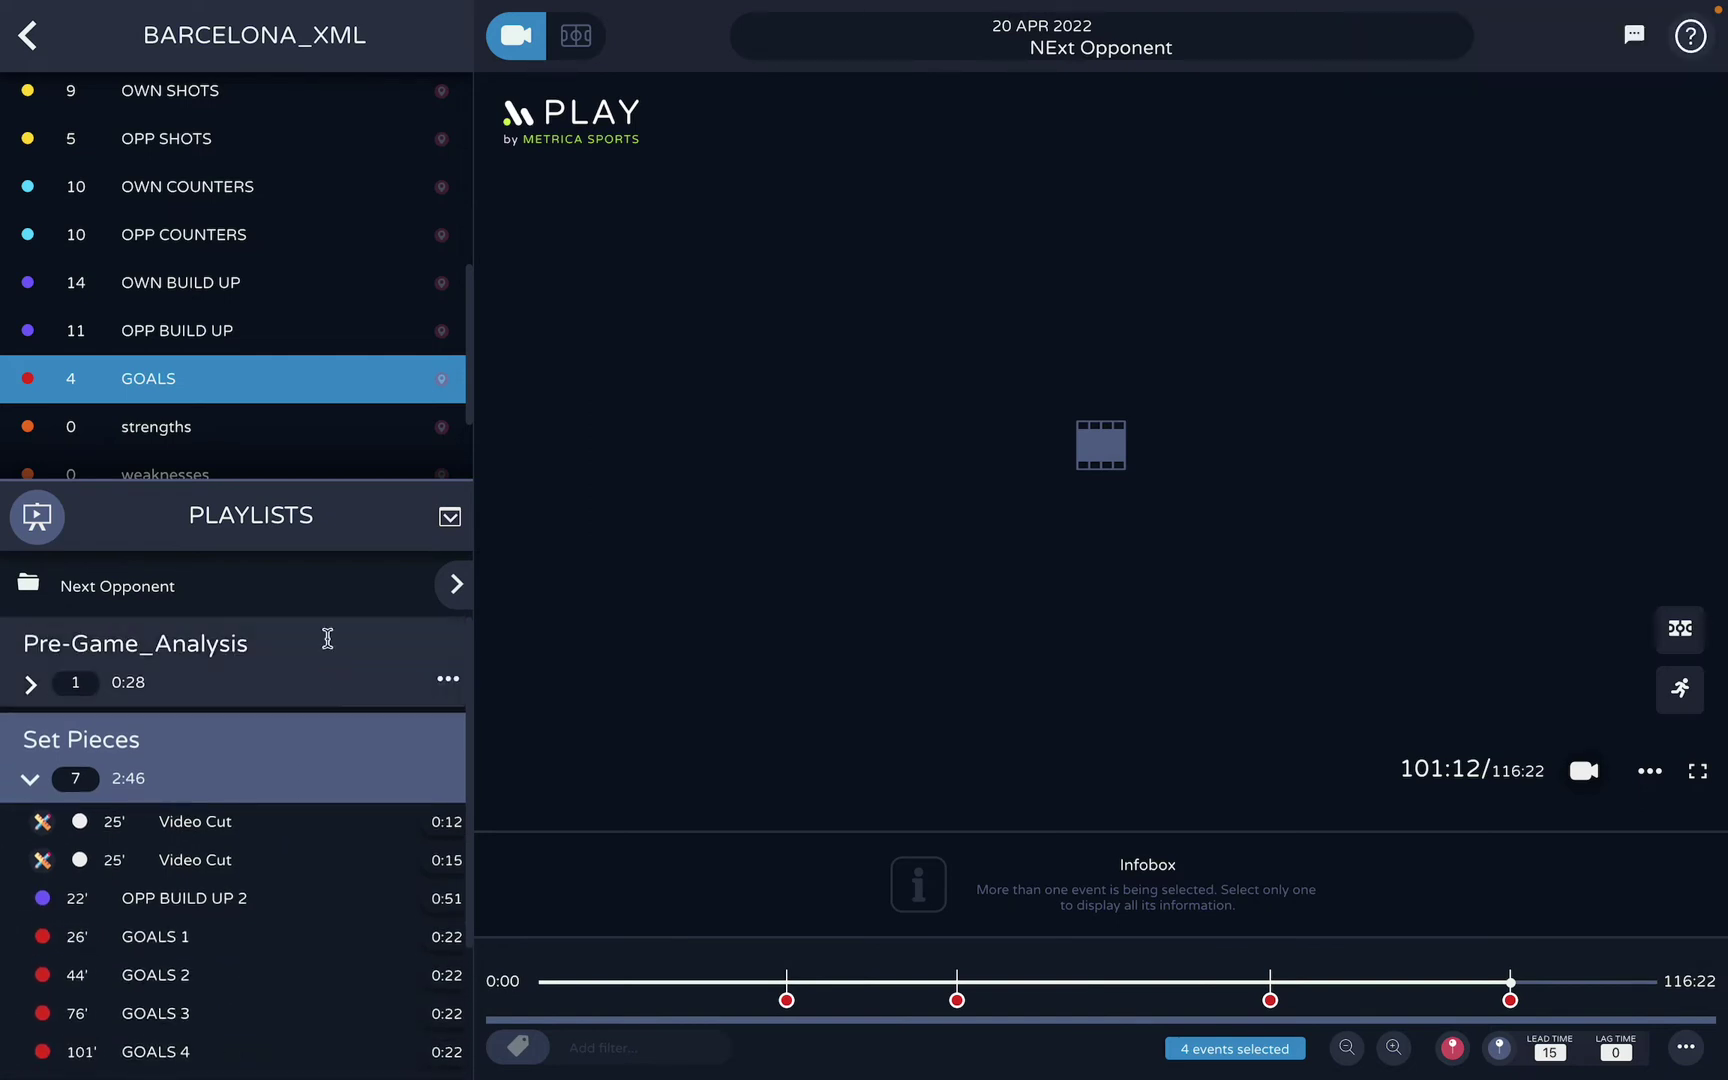
pyautogui.scroll(5, 347, 385)
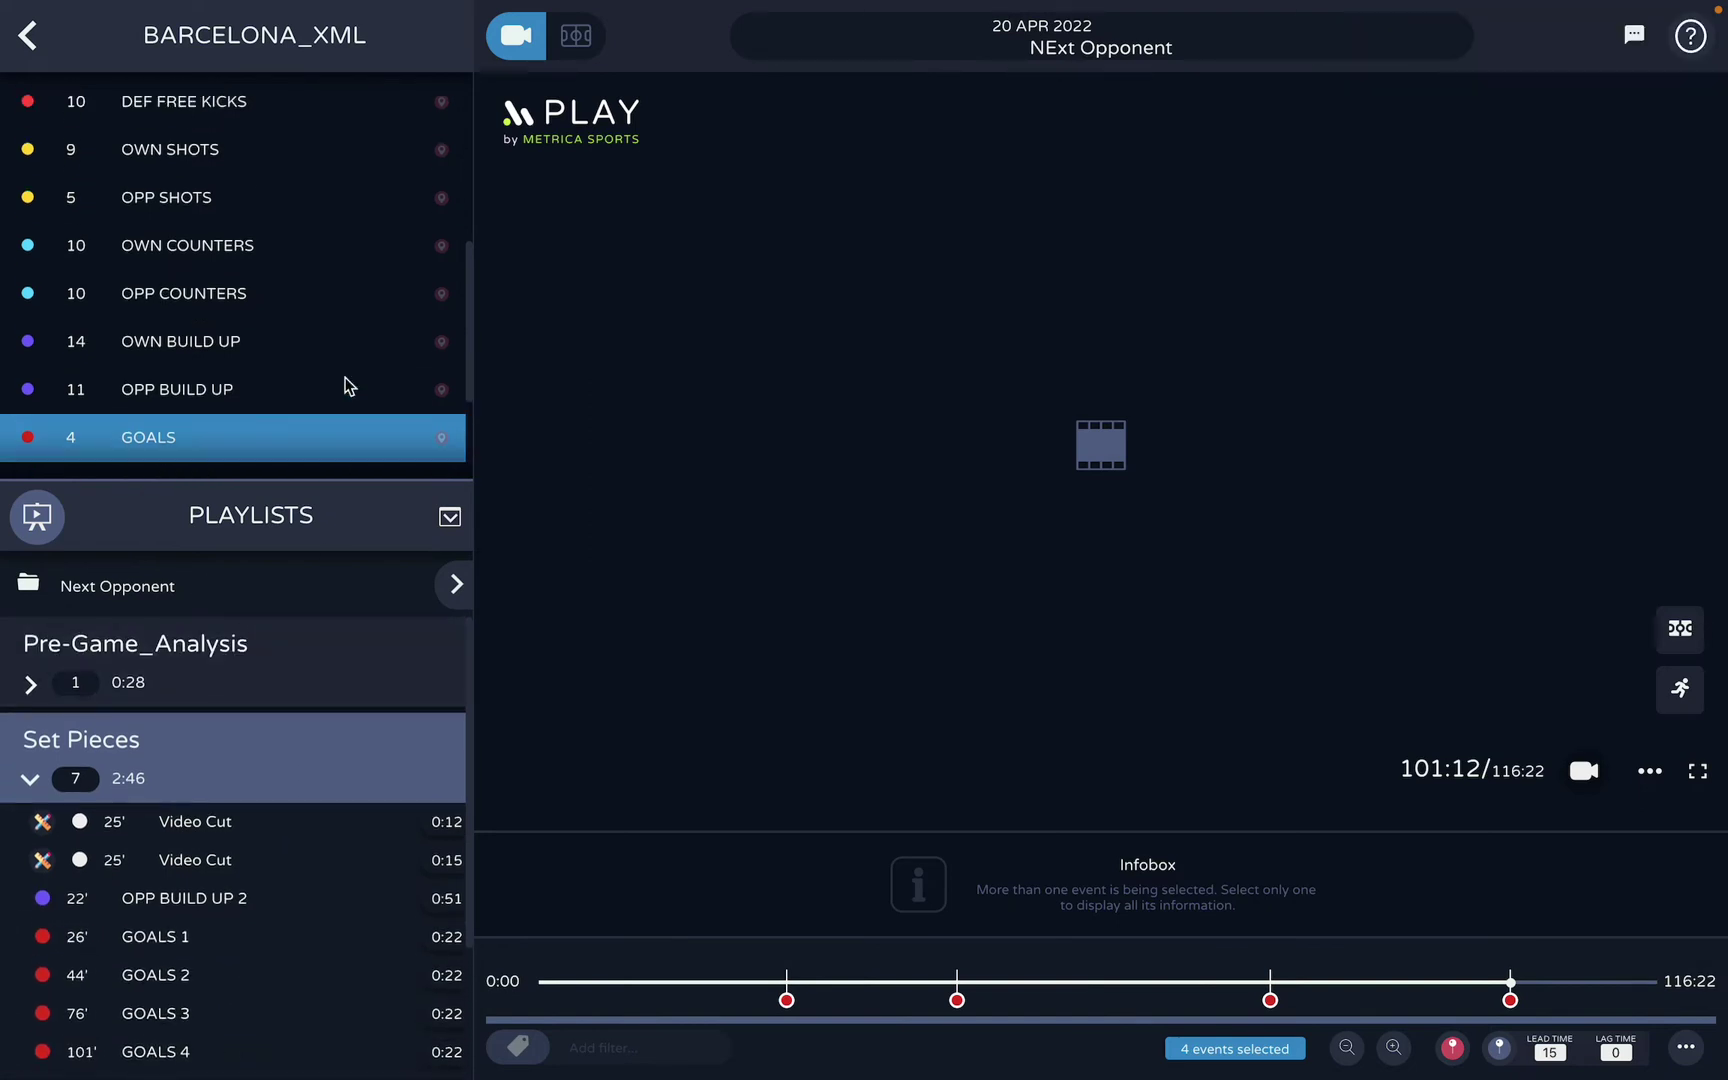
# Reopen Barcelona_XML from the project overview and view the third DEF CORNERS event on the timeline
pyautogui.click(29, 42)
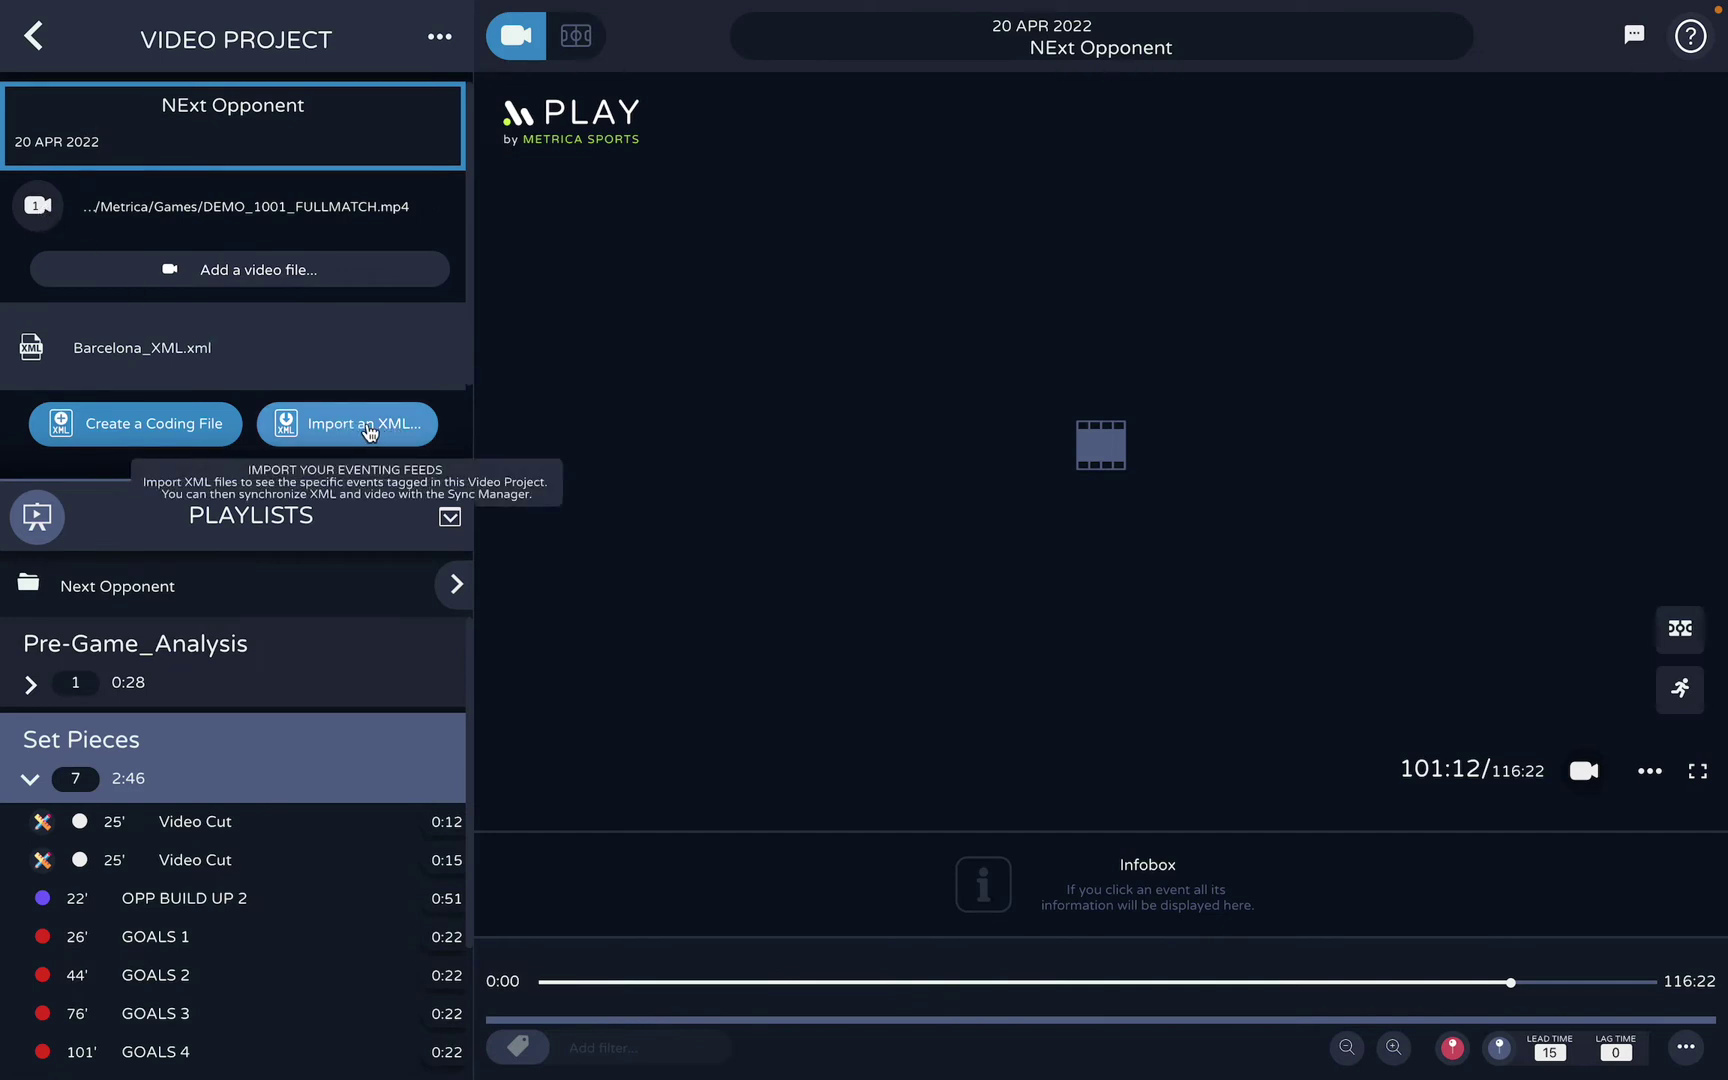
pyautogui.click(330, 384)
pyautogui.click(309, 420)
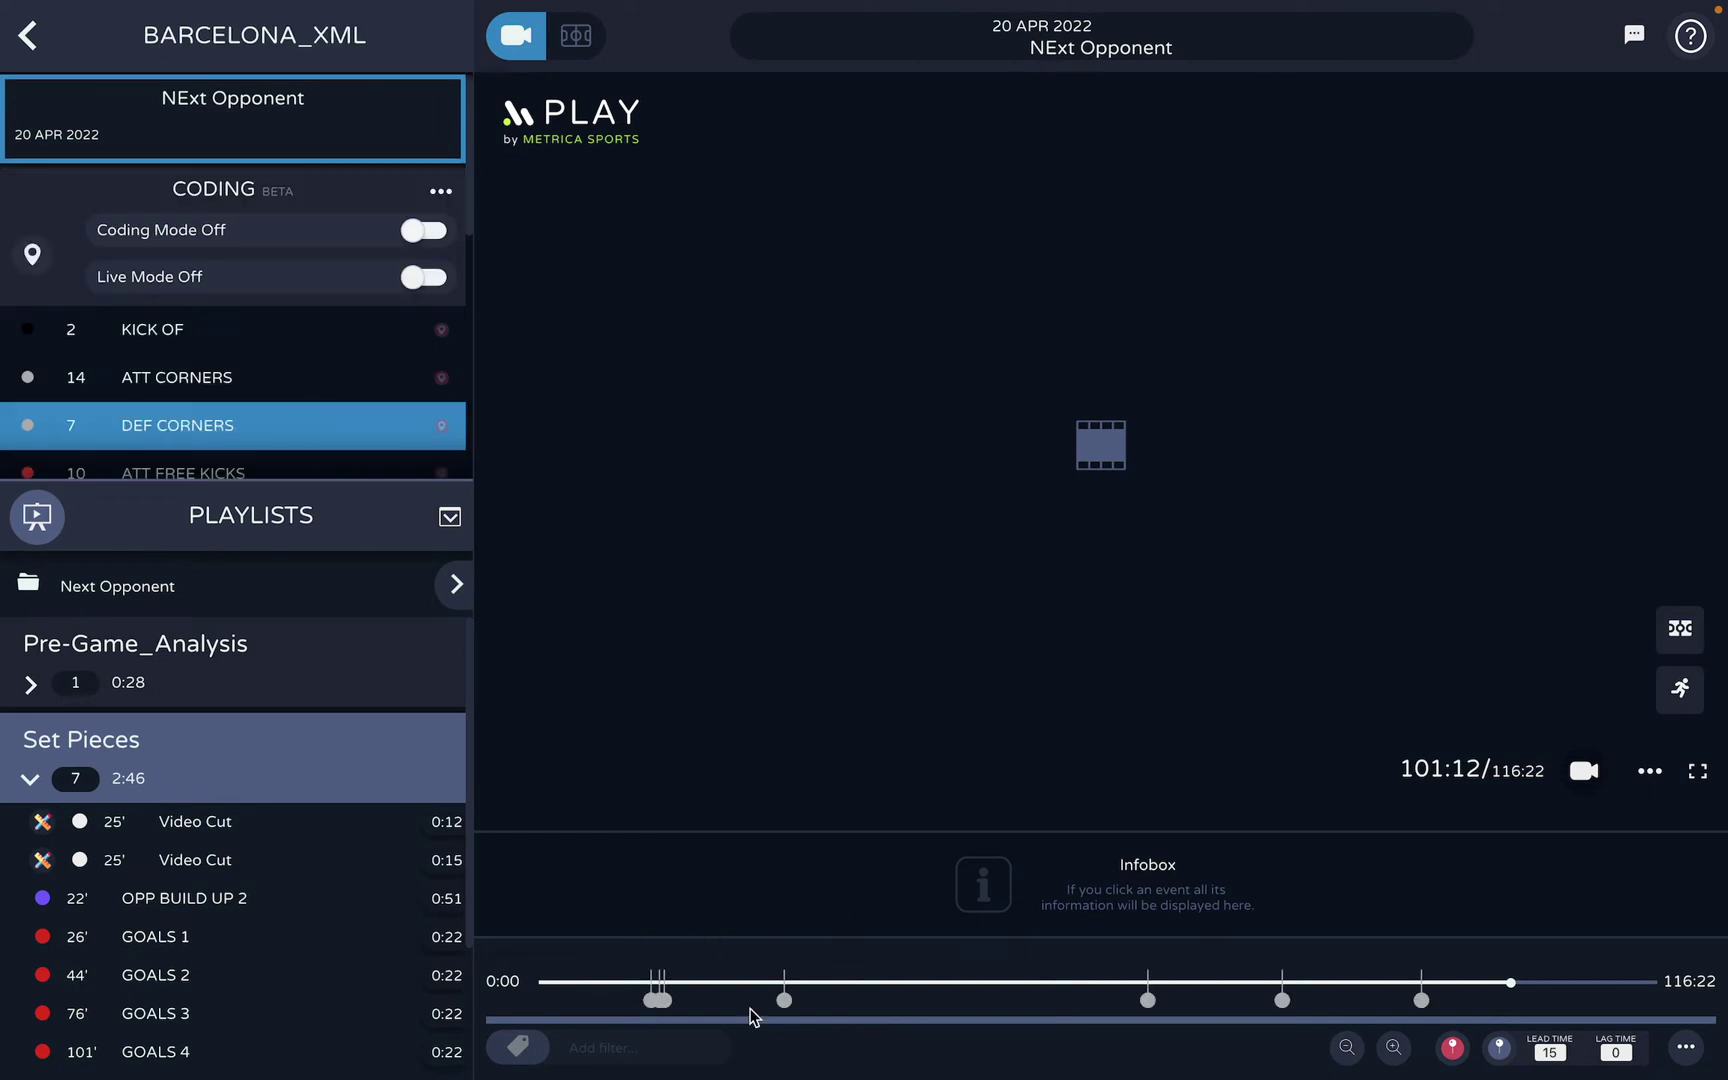
pyautogui.click(664, 1002)
# Collapse the Set Pieces playlist and return to the video project overview
pyautogui.scroll(-2, 278, 976)
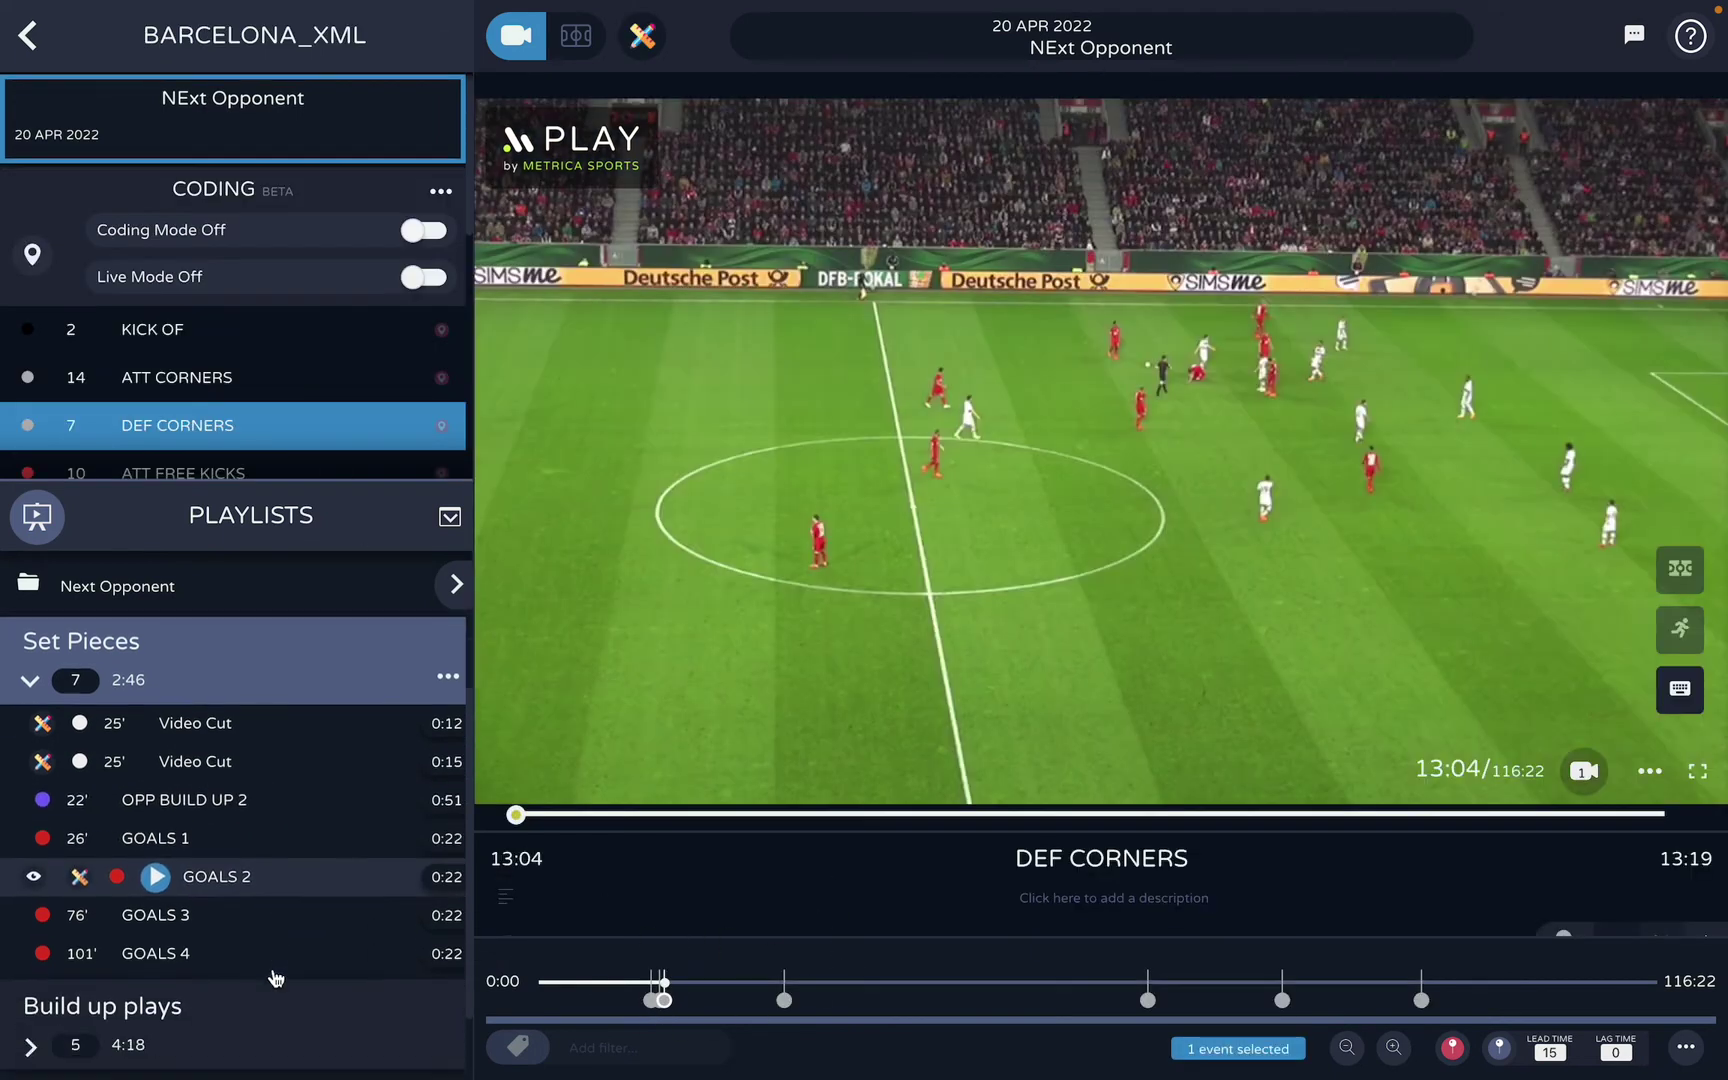
pyautogui.scroll(1, 309, 800)
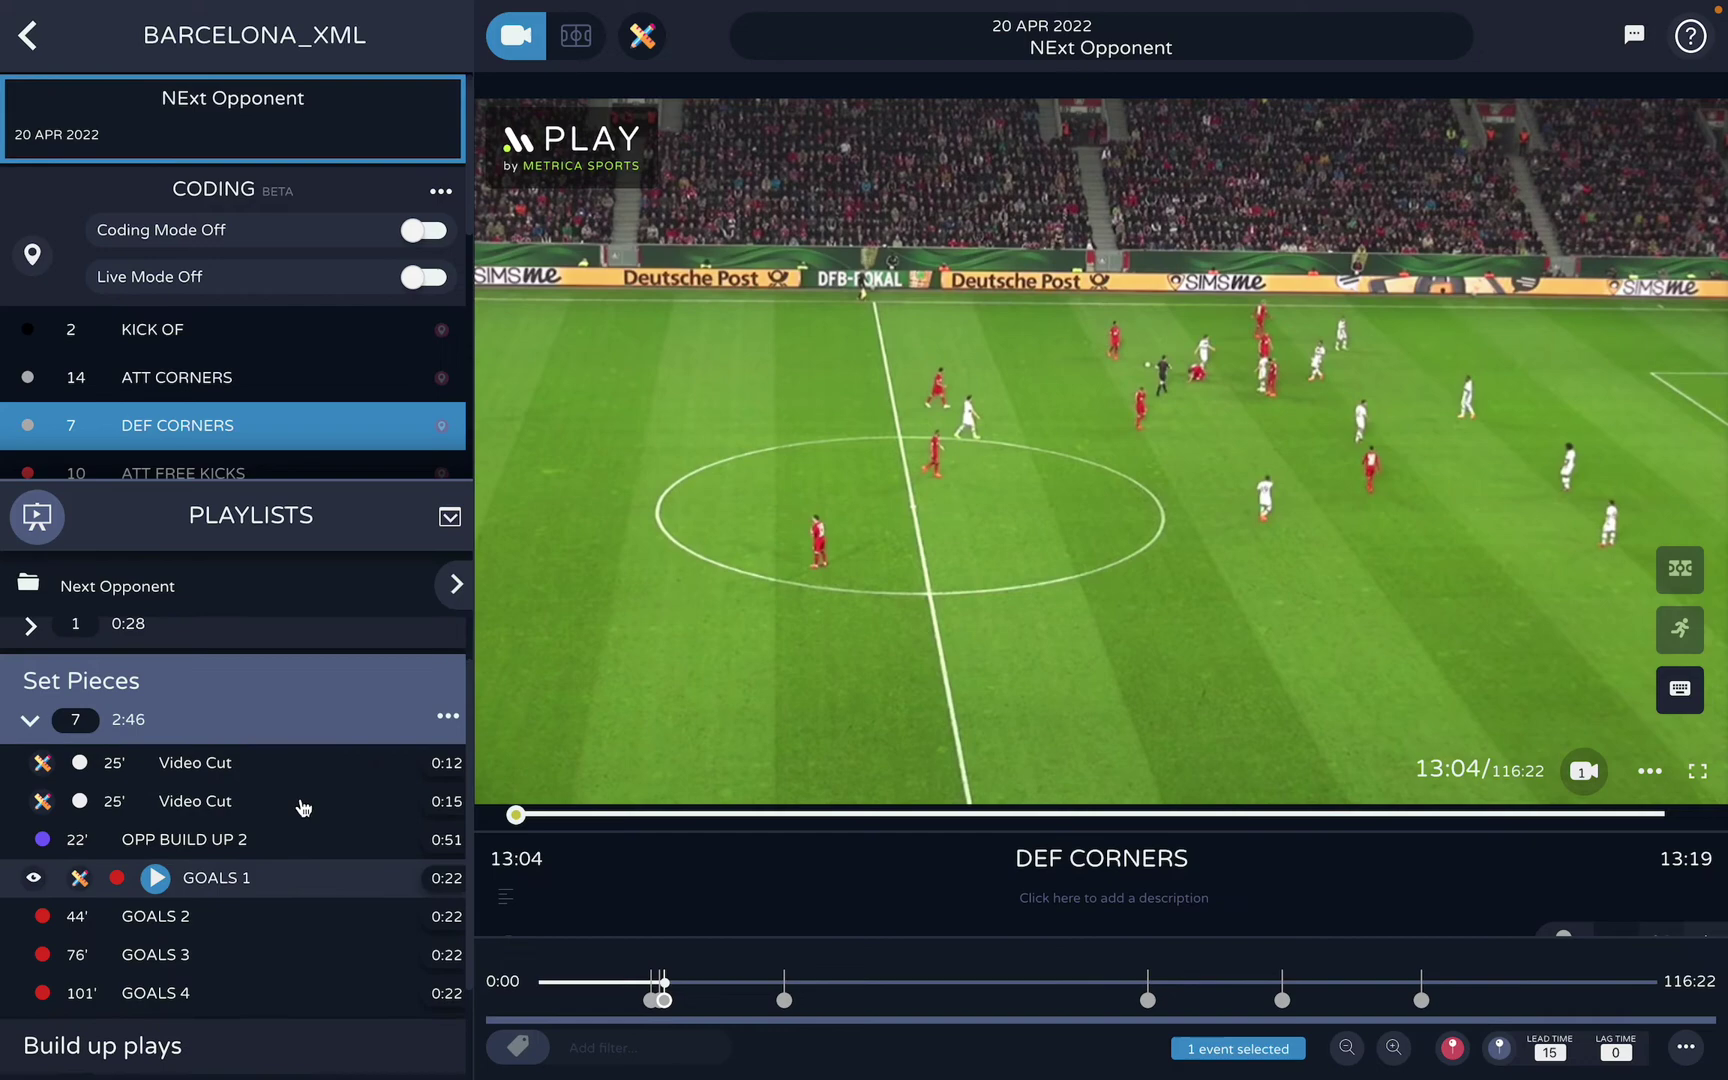
pyautogui.click(29, 721)
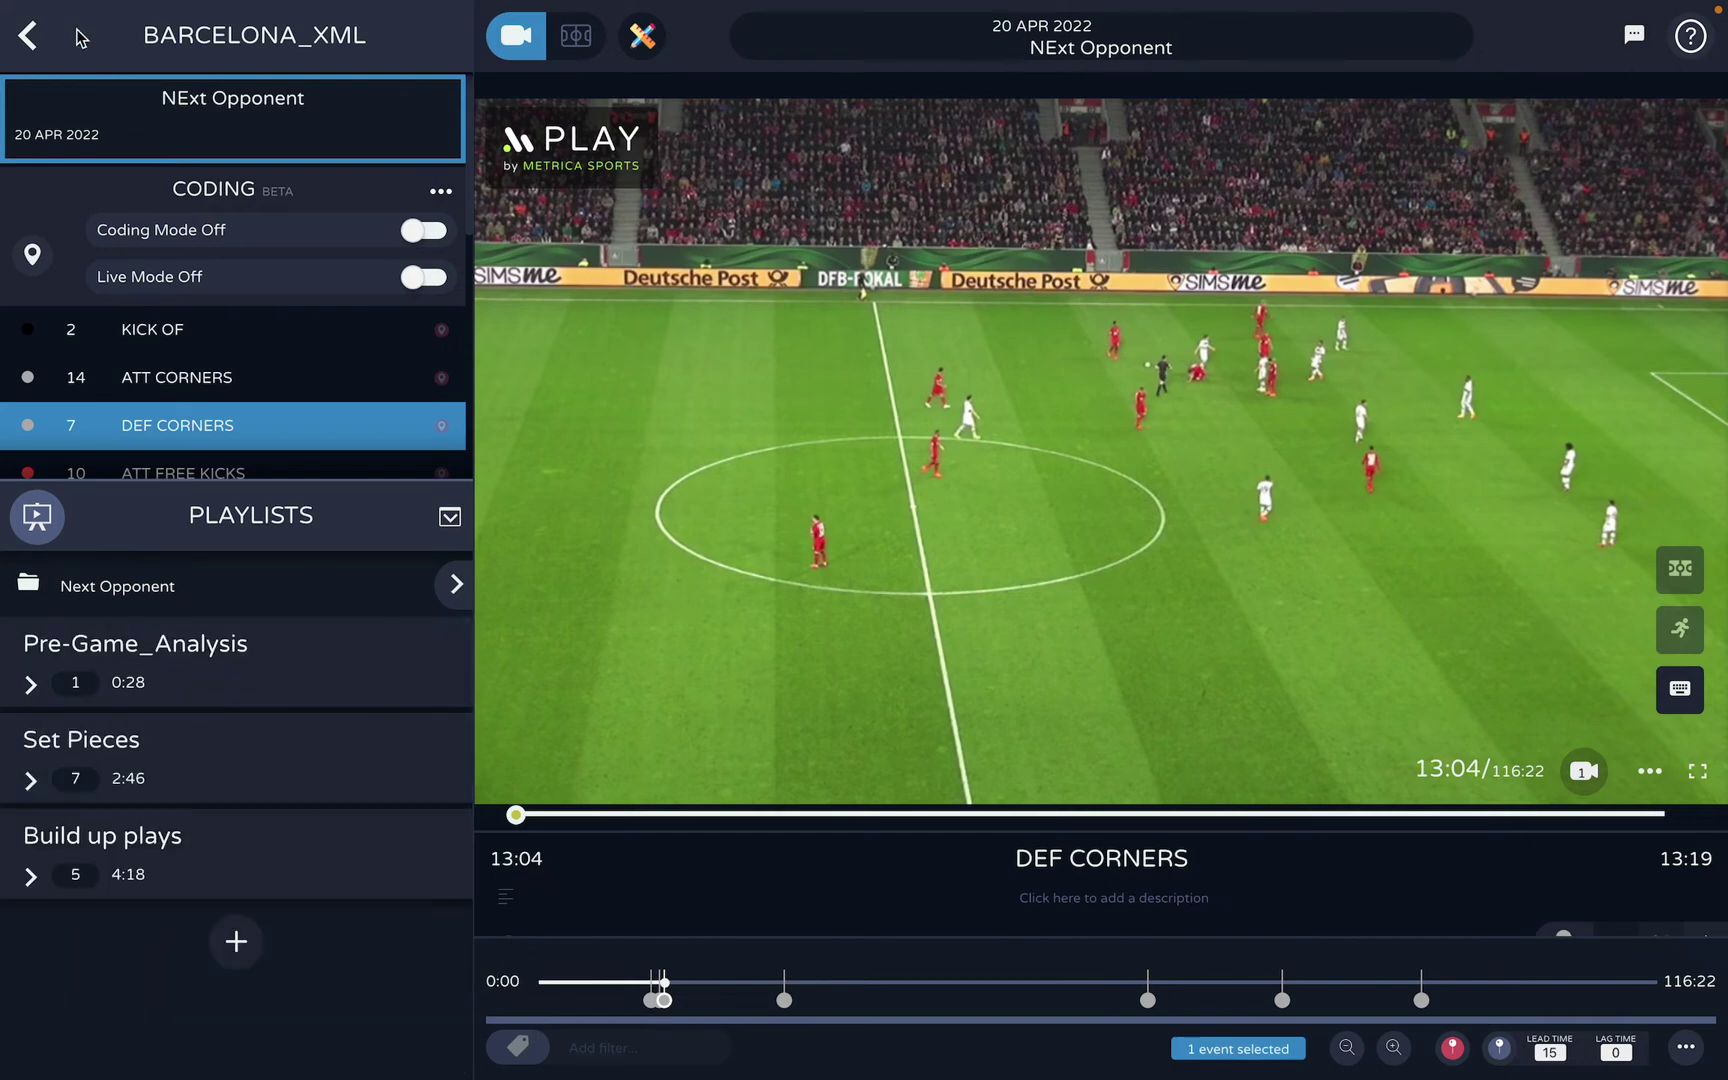
pyautogui.click(27, 36)
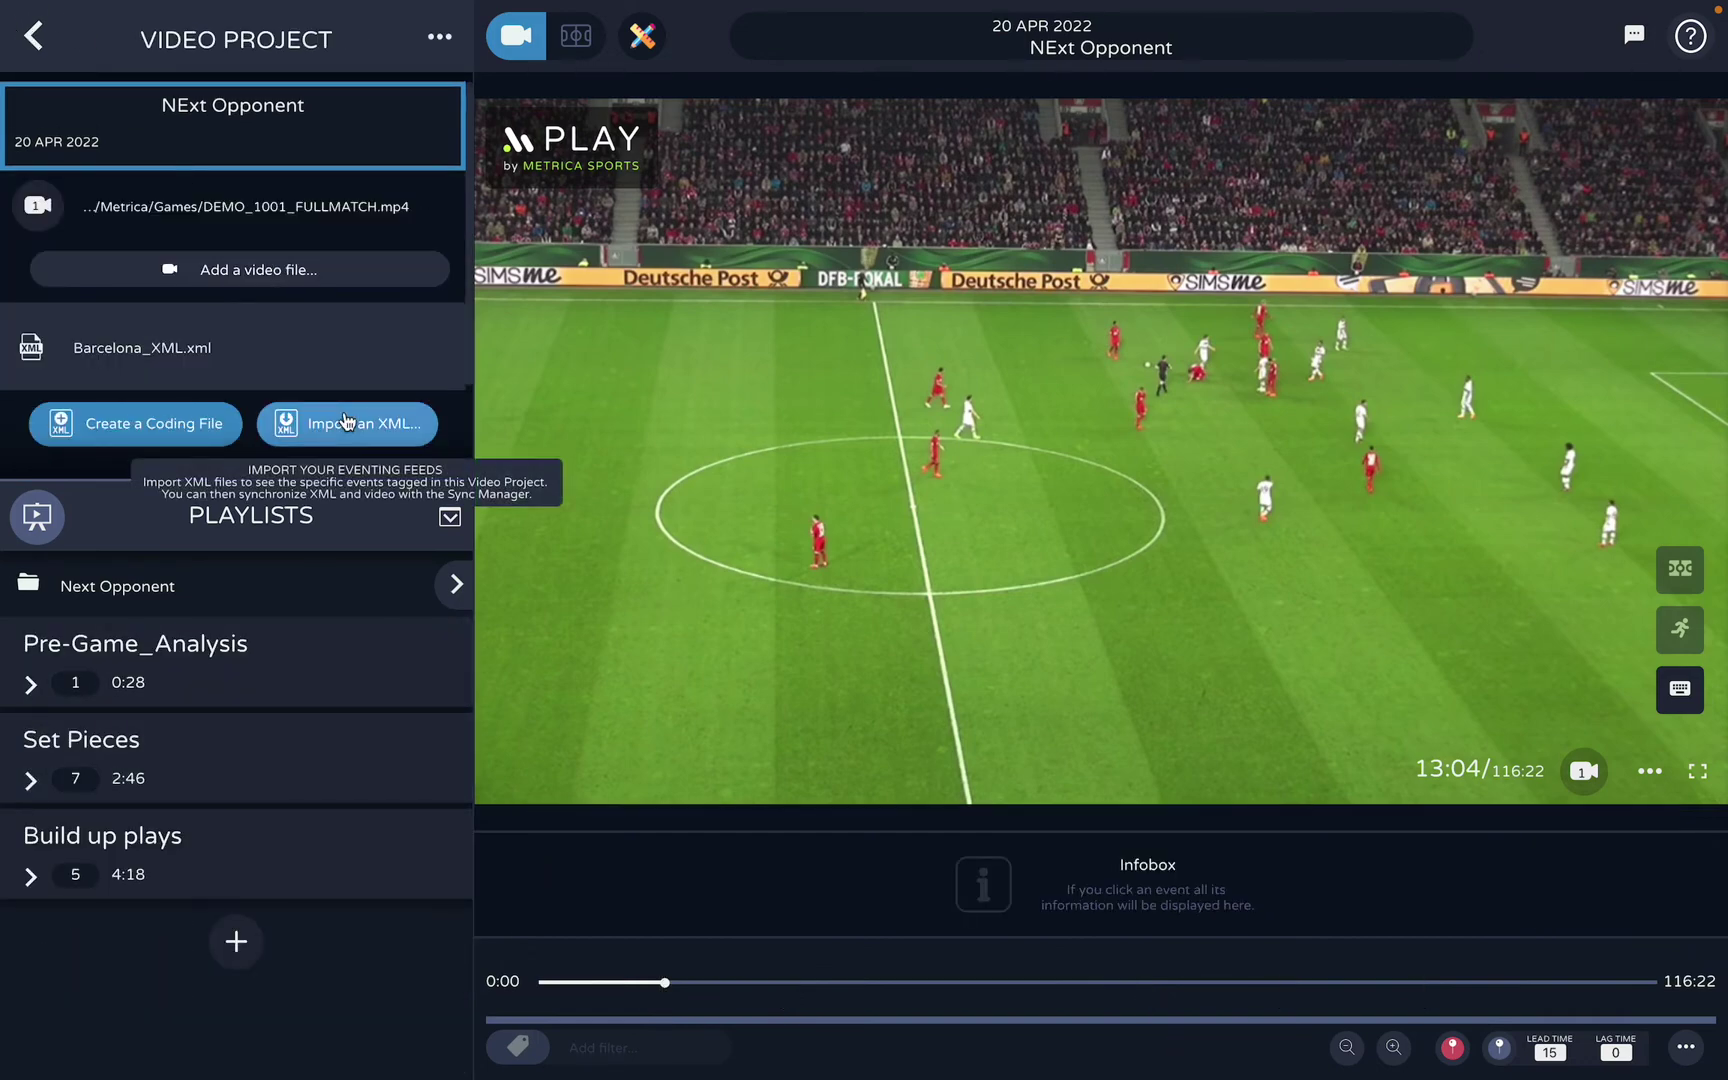
# Switch to the Cloud Engine in the browser and set up a new Single Video Project with the description "Next Opponent"
pyautogui.hotkey('ctrl', 'Left')
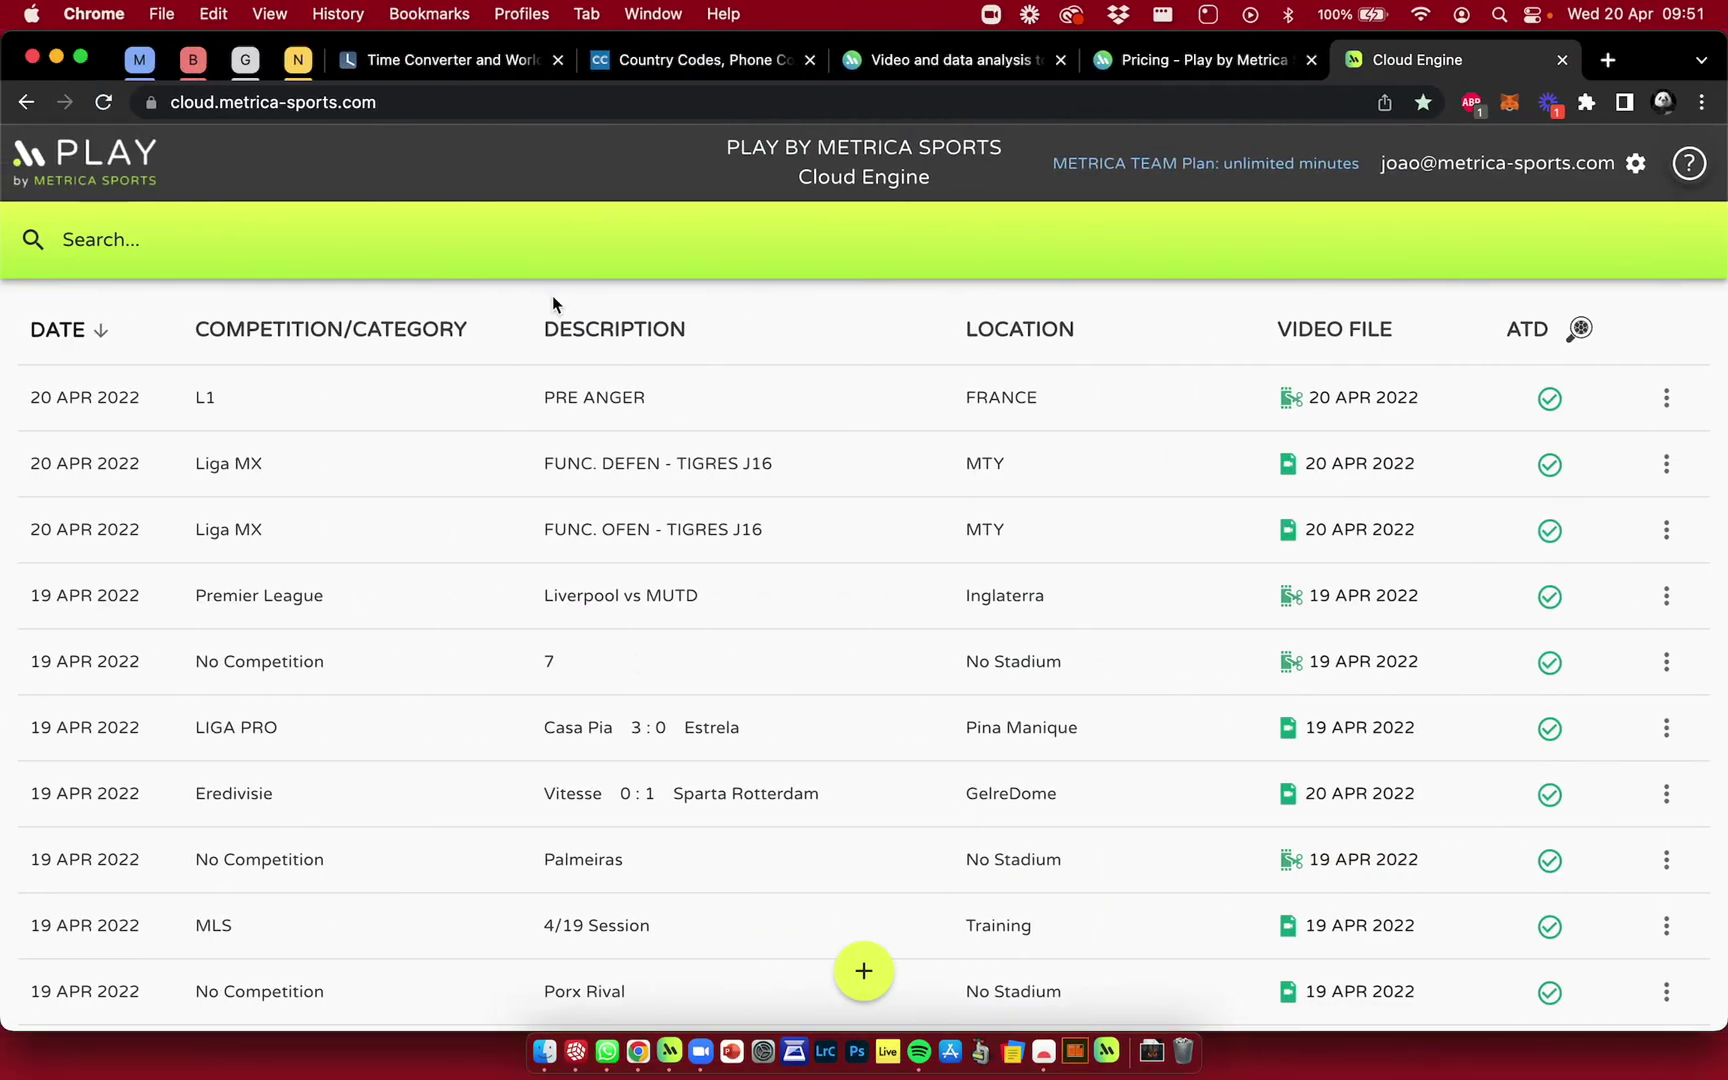
pyautogui.click(80, 57)
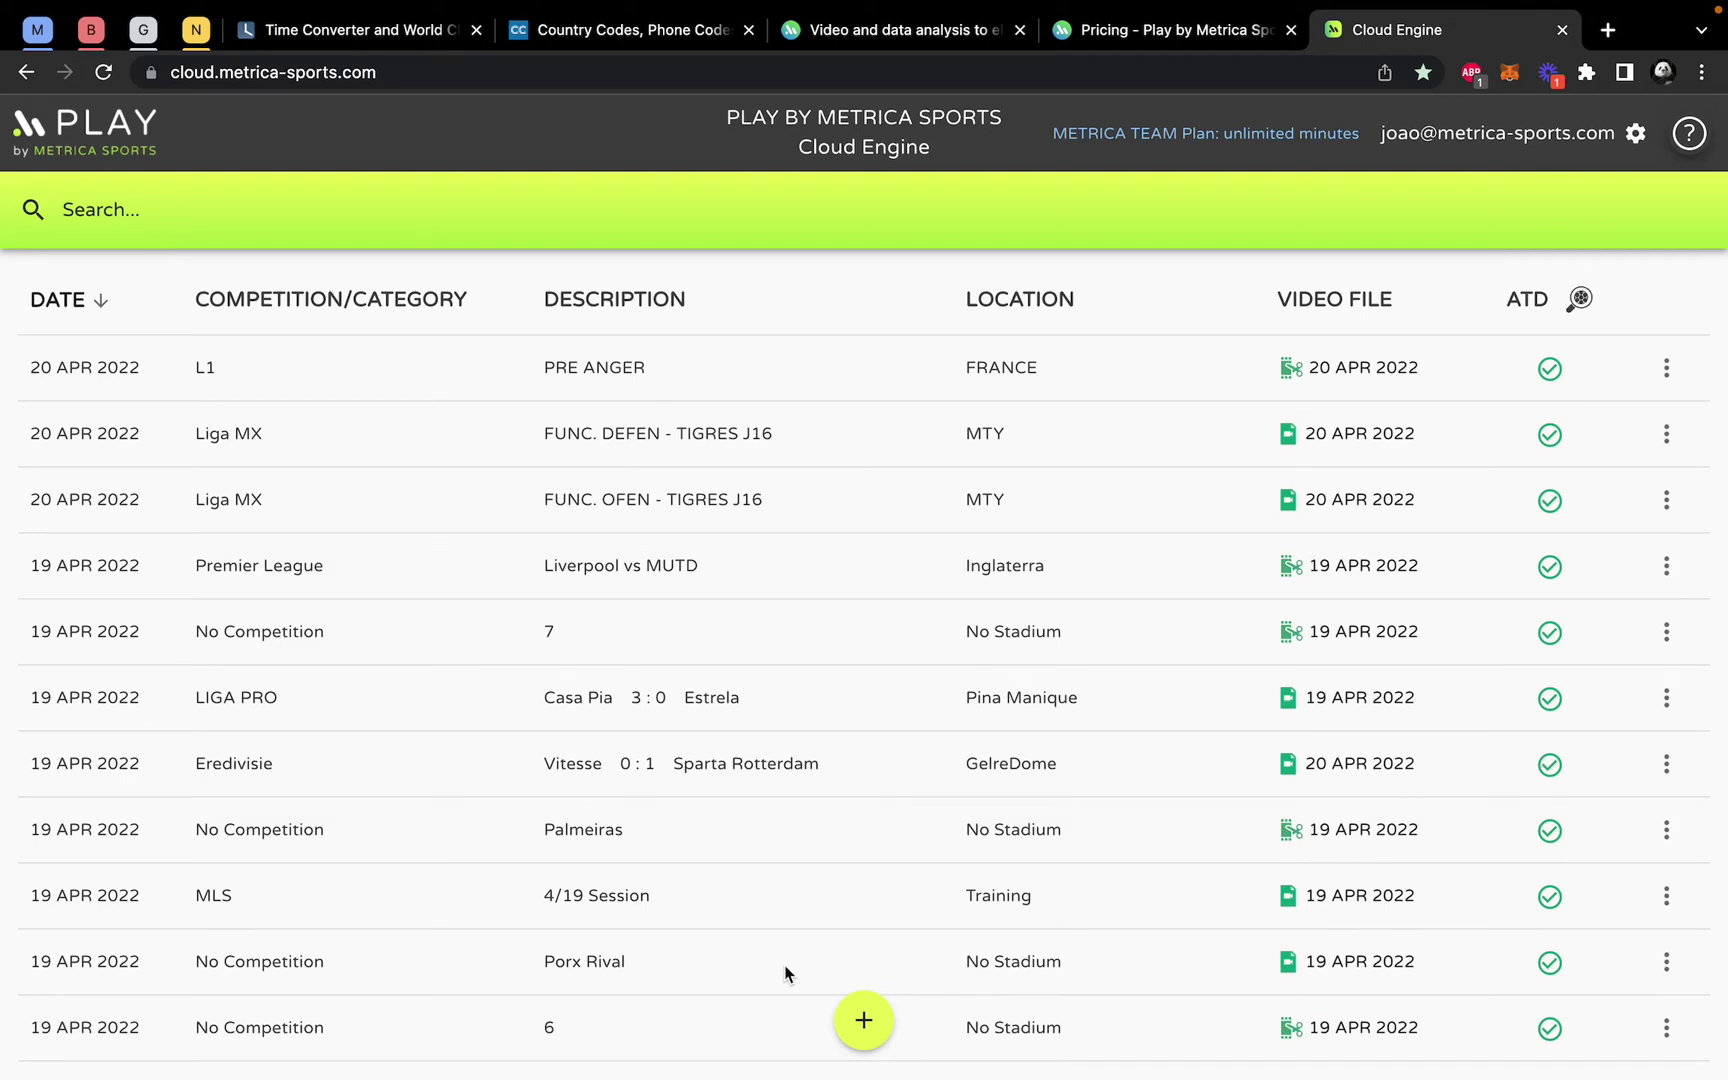
pyautogui.click(871, 1026)
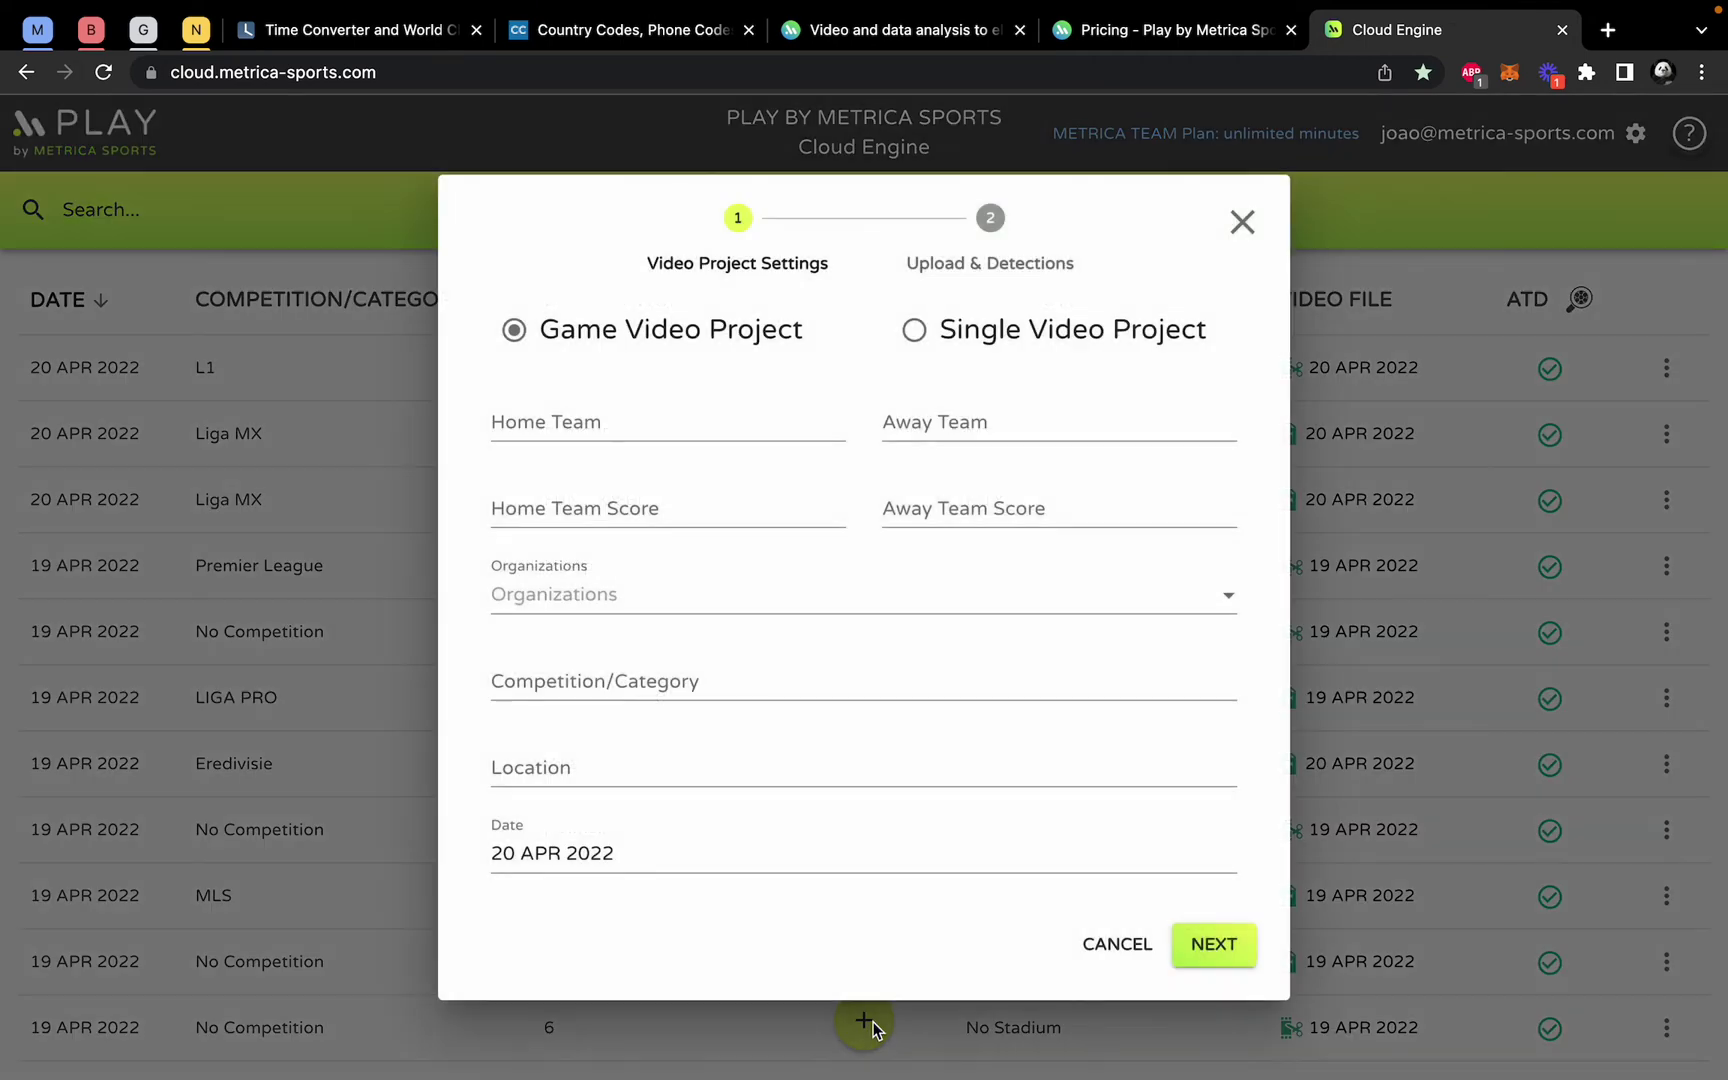
pyautogui.click(1088, 326)
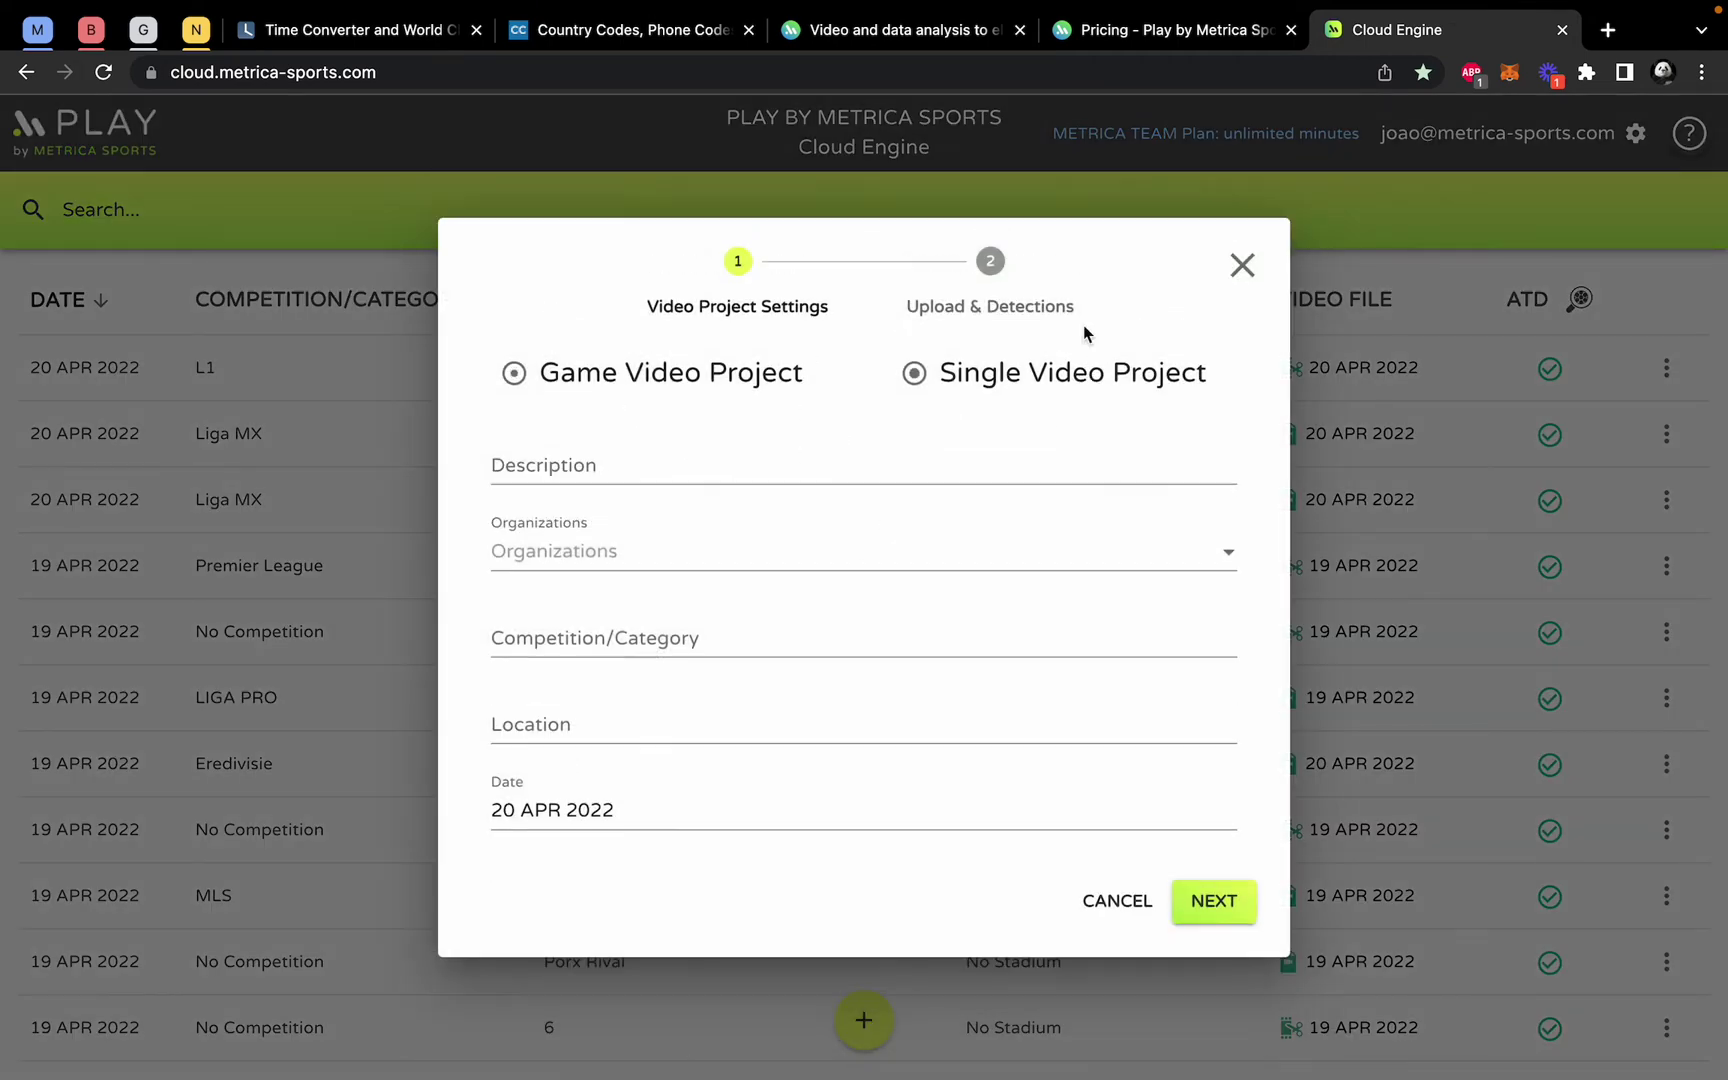
pyautogui.click(798, 463)
pyautogui.write('Next Opponent')
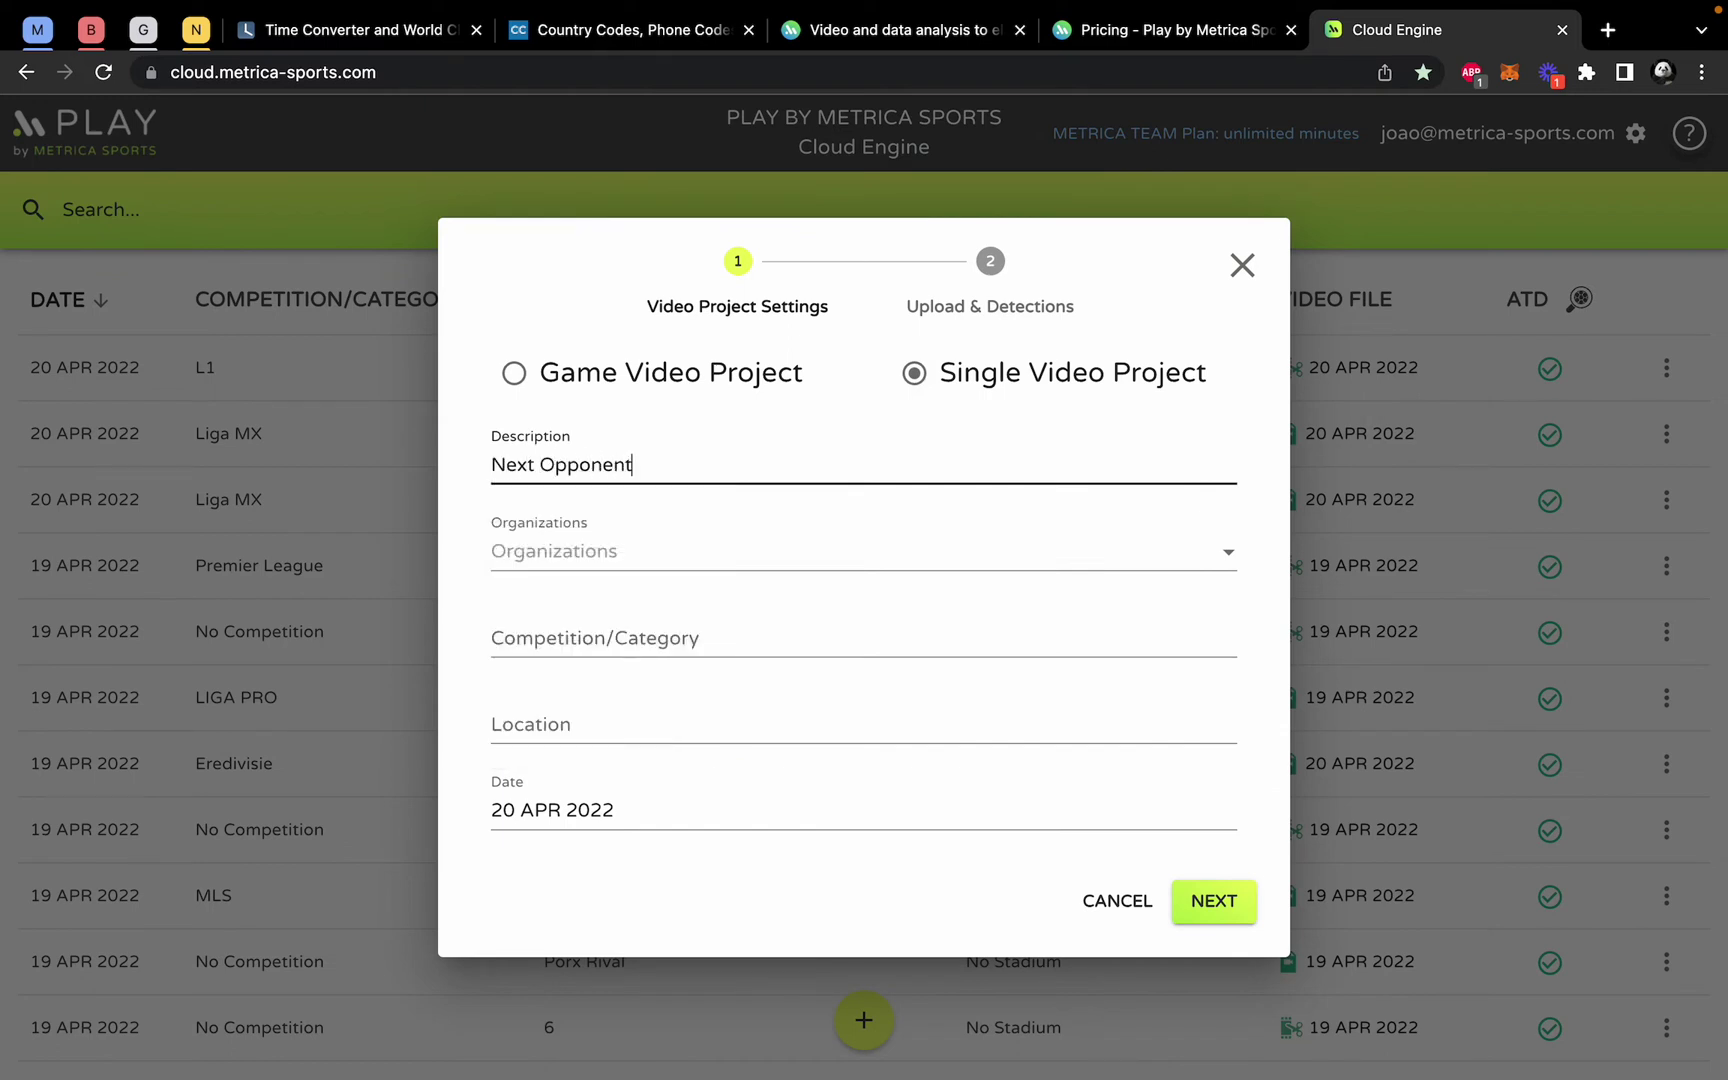
pyautogui.click(1220, 912)
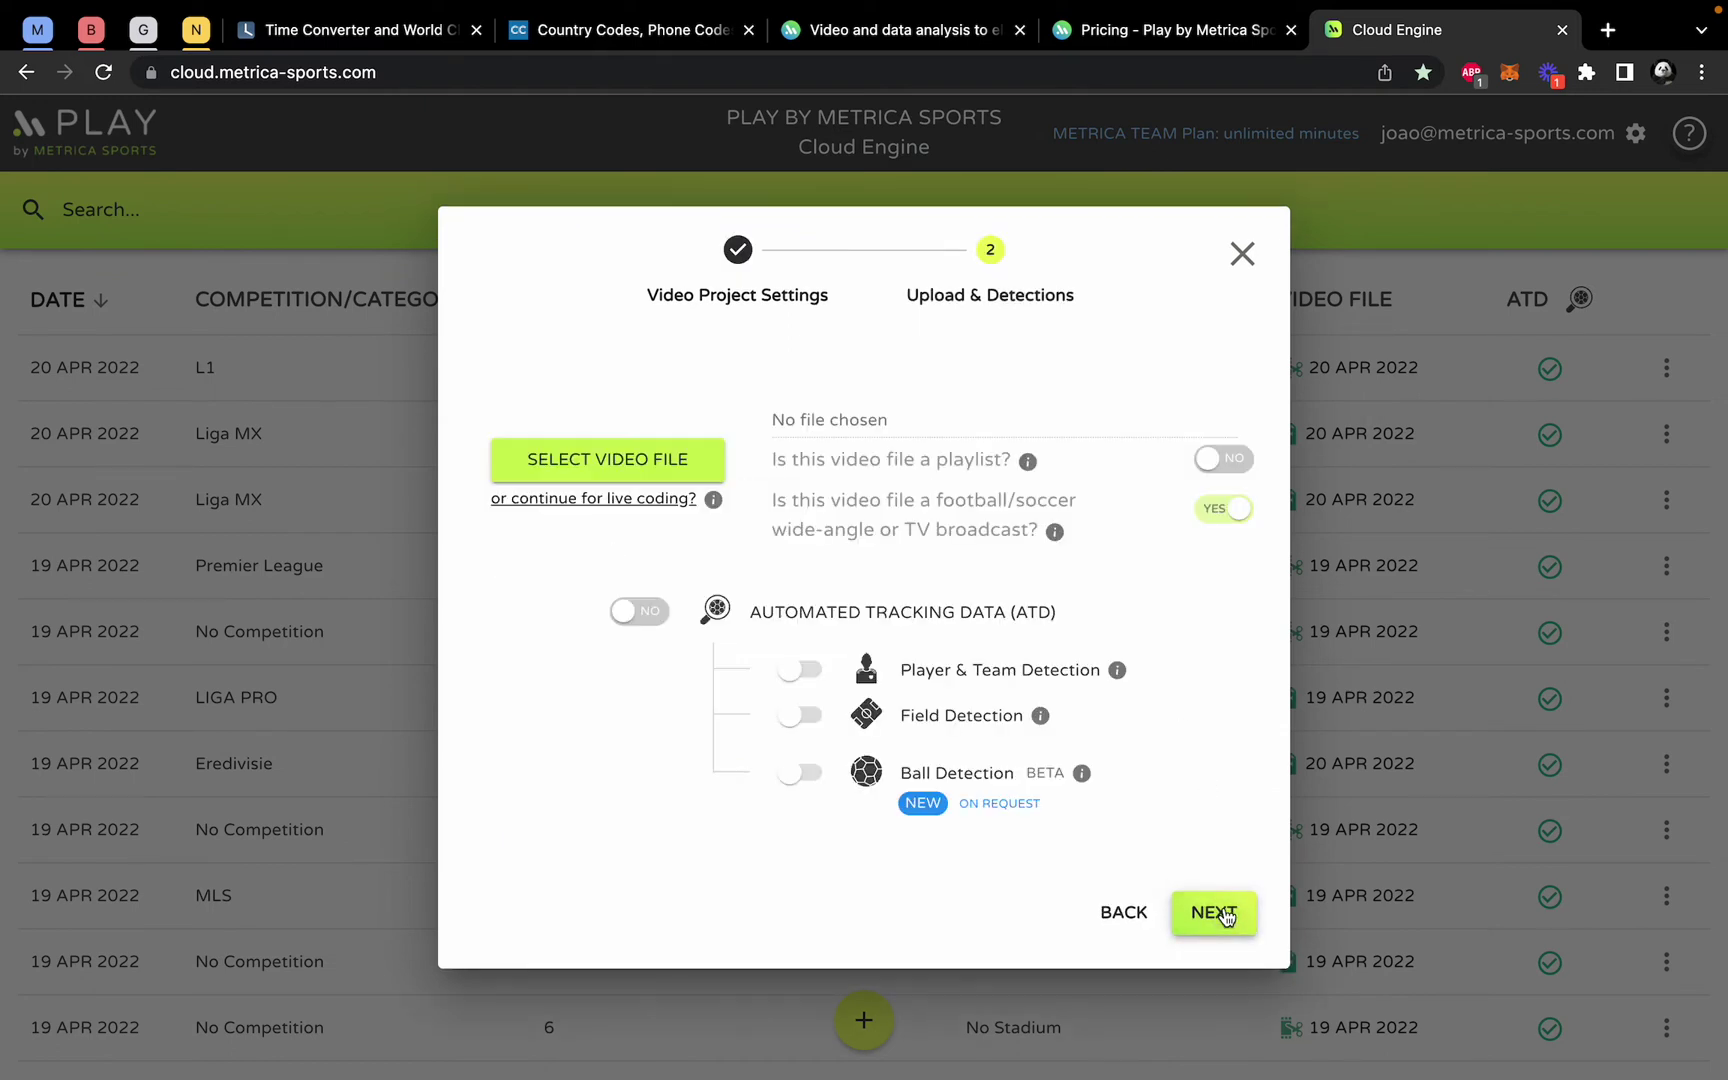
# Attach DEMO_1001_FULLMATCH.mp4 with Player & Team Detection and Field Detection on, and create the cloud project to start the upload
pyautogui.click(625, 463)
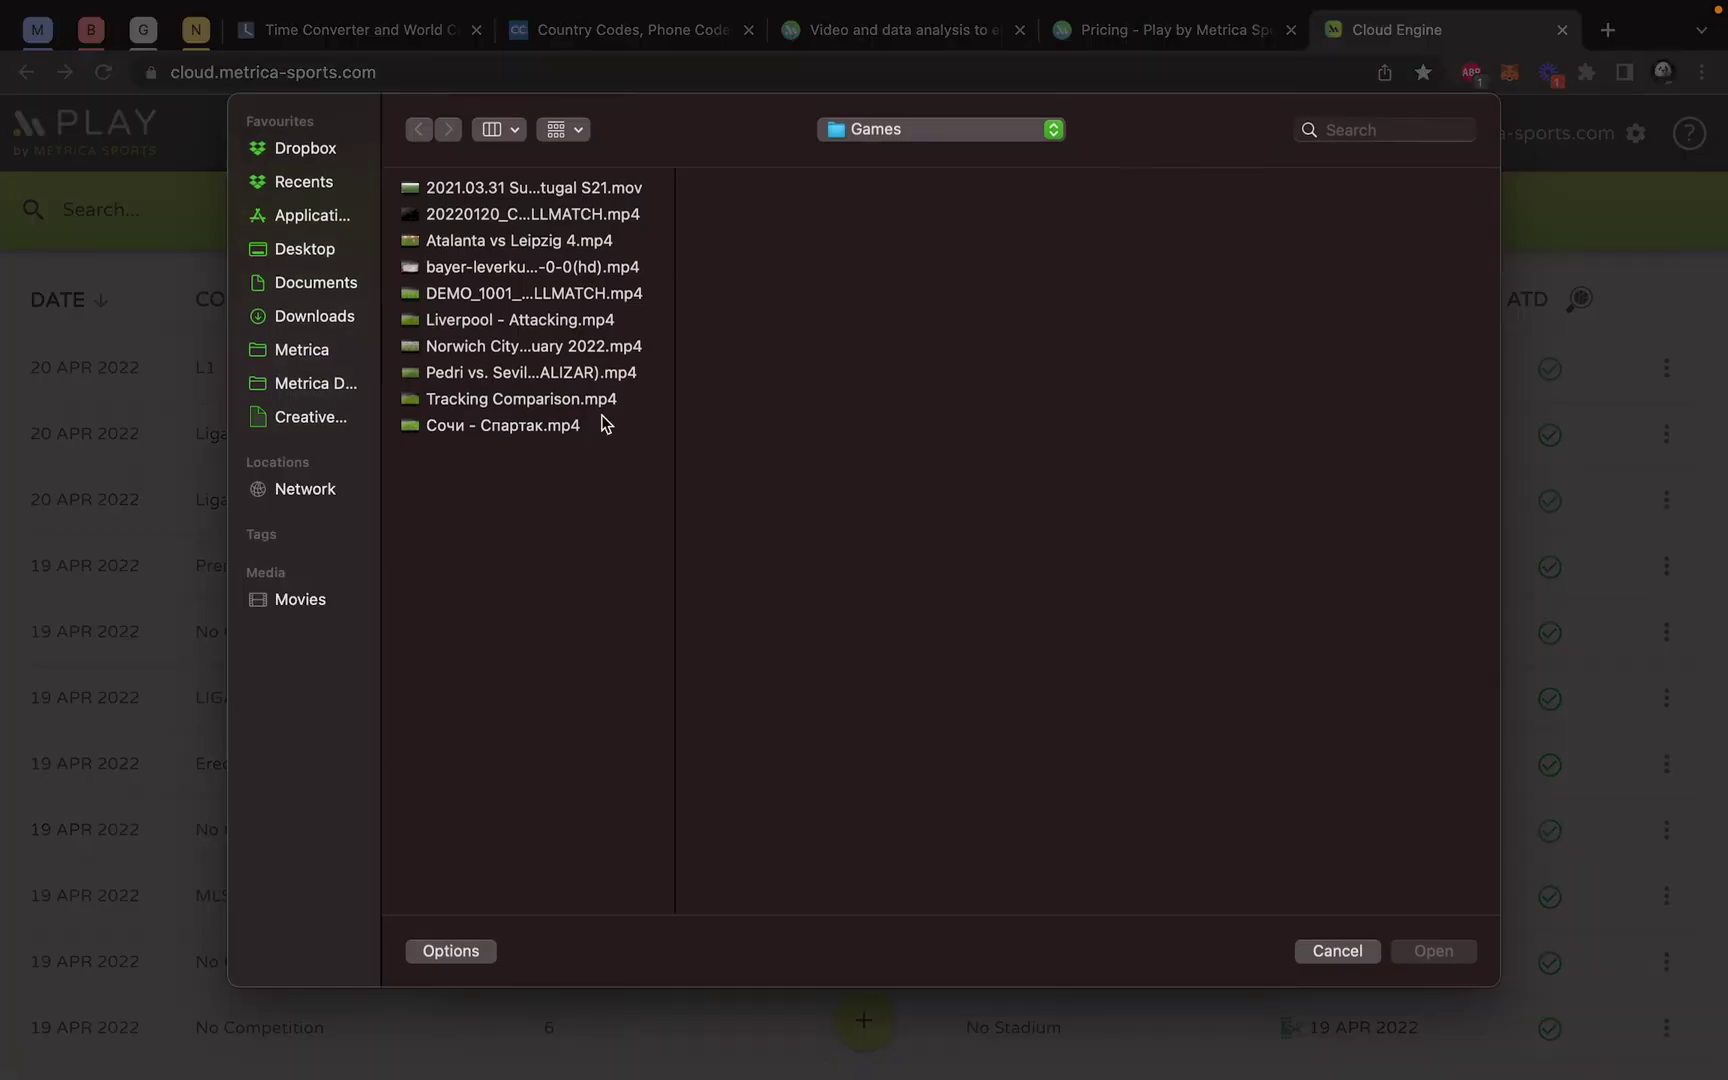
pyautogui.doubleClick(498, 292)
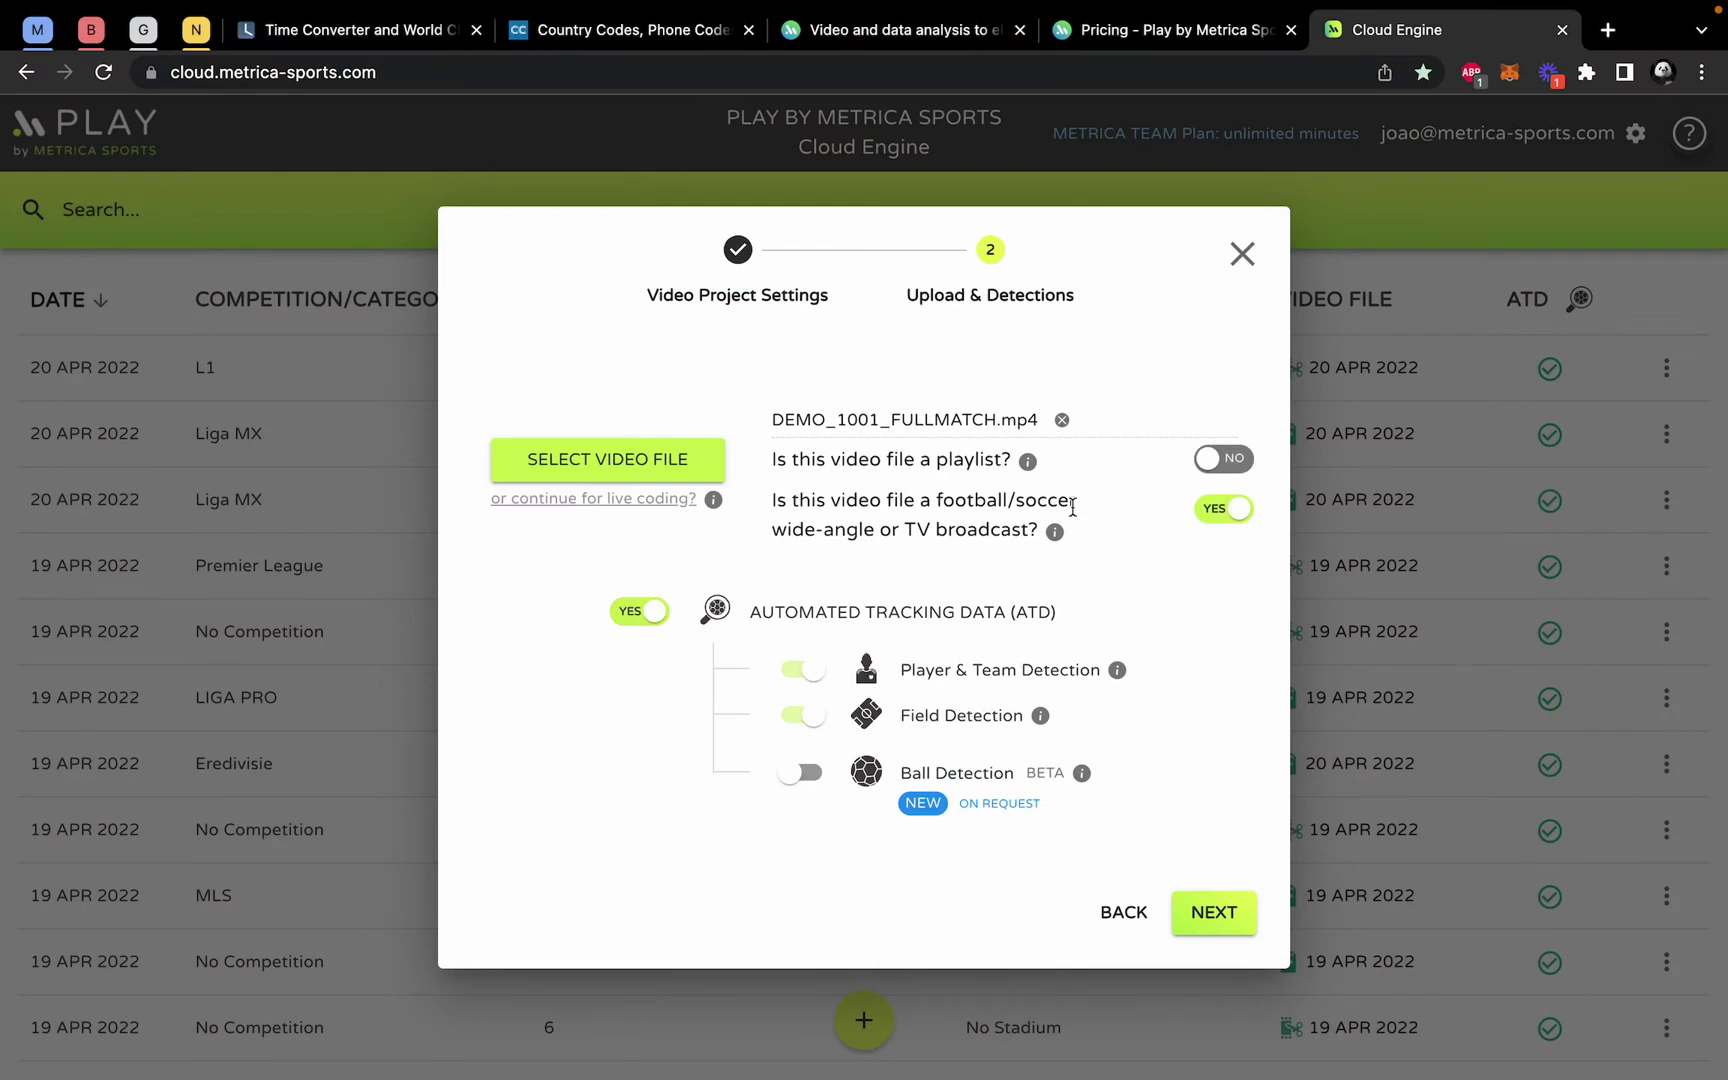
pyautogui.moveTo(1072, 507)
pyautogui.click(1234, 918)
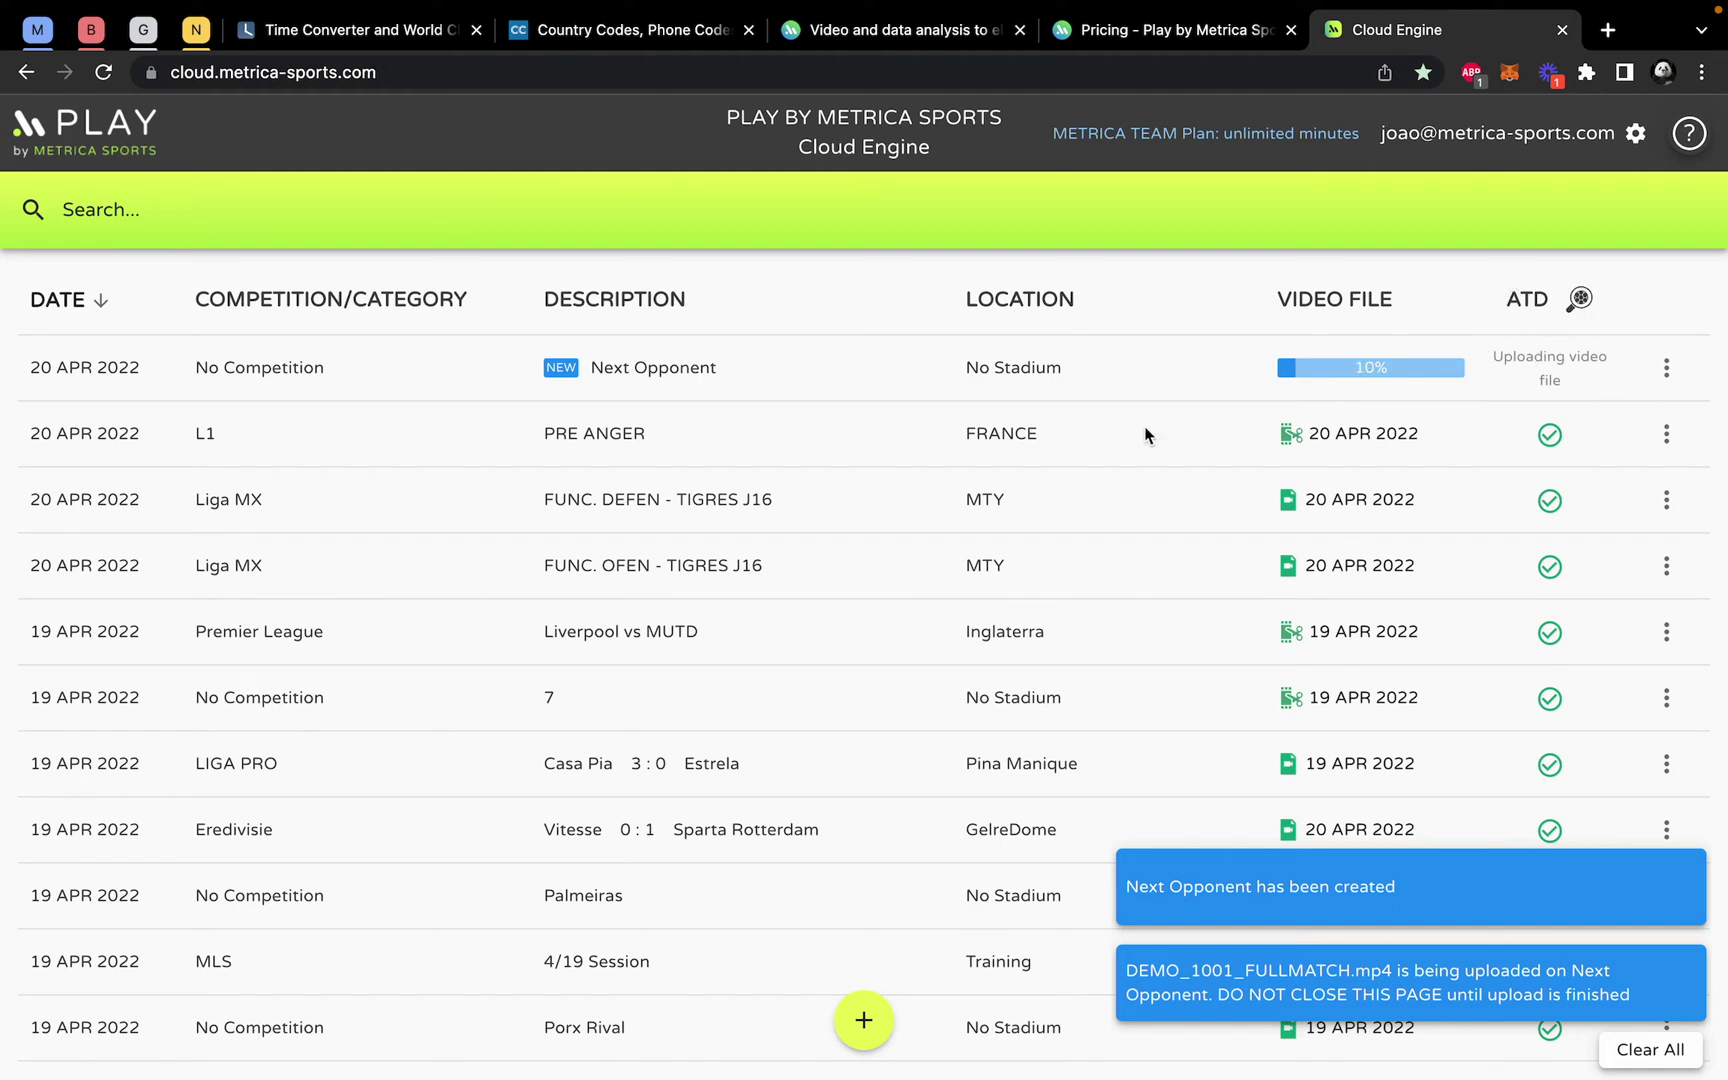
# Switch back to PLAY and import the Next Opponent cloud project from the DB Manager into the workspace
pyautogui.hotkey('ctrl', 'Right')
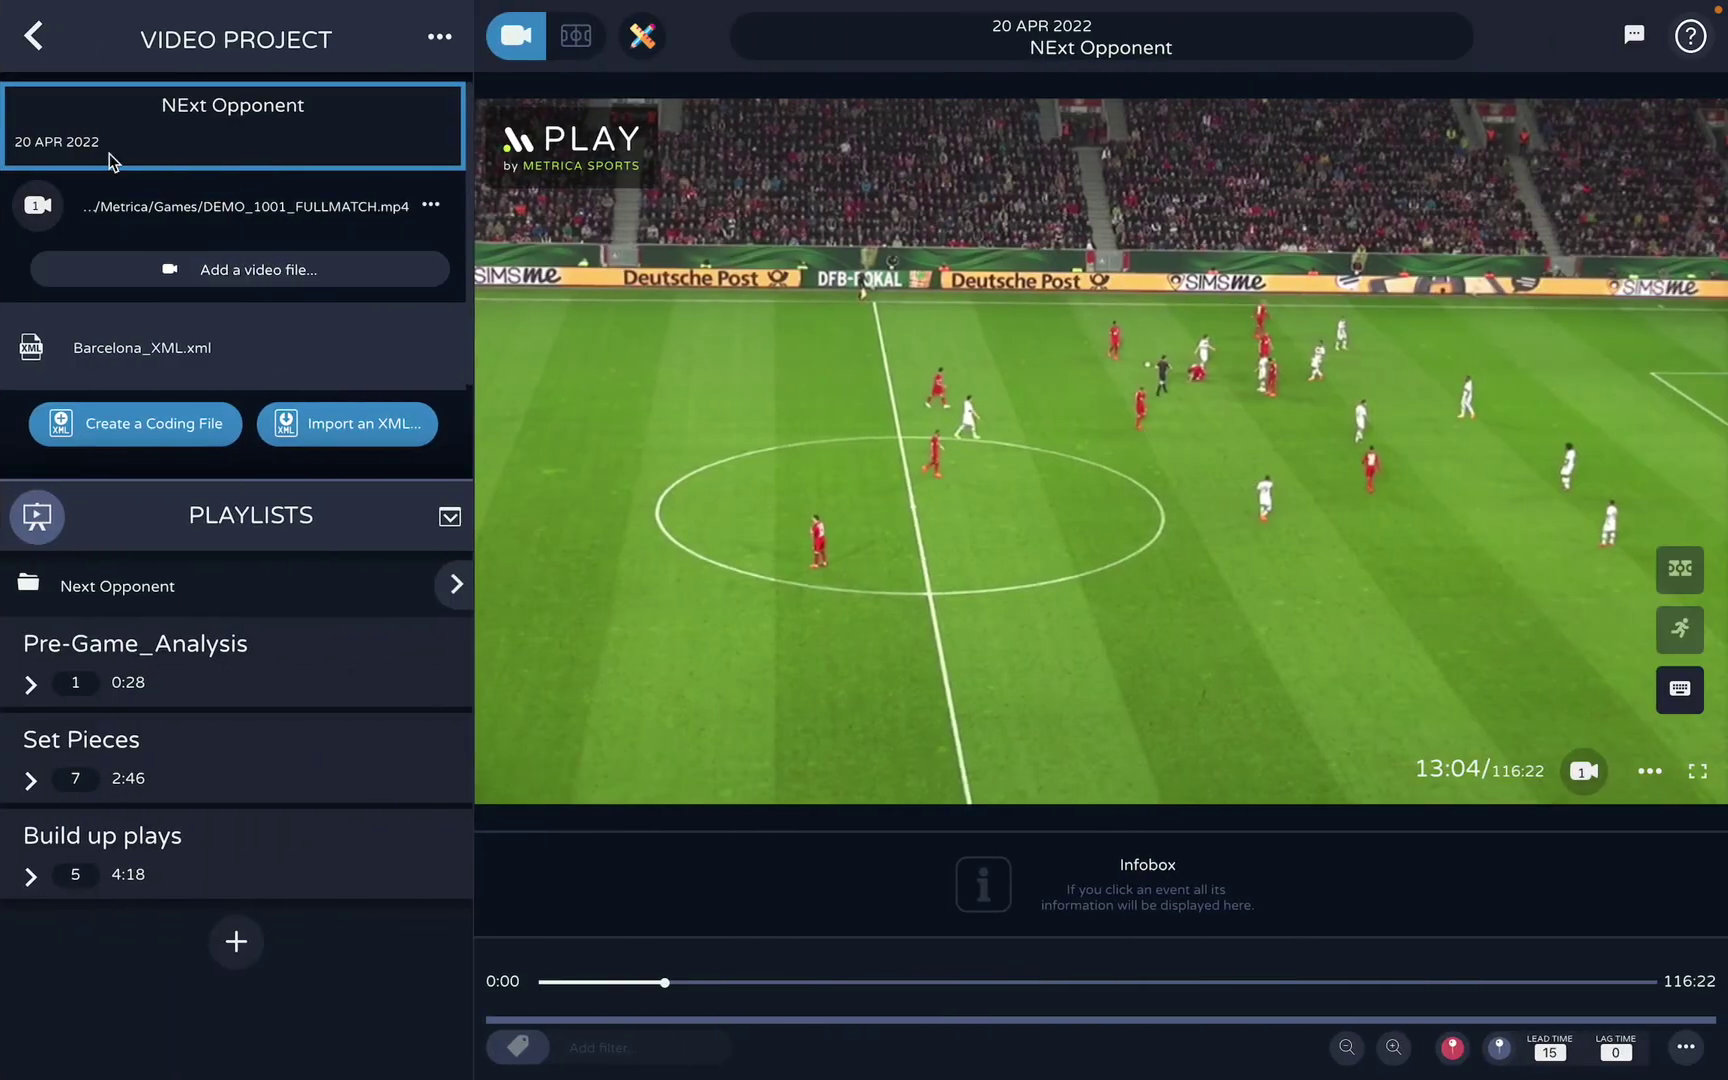
pyautogui.click(38, 58)
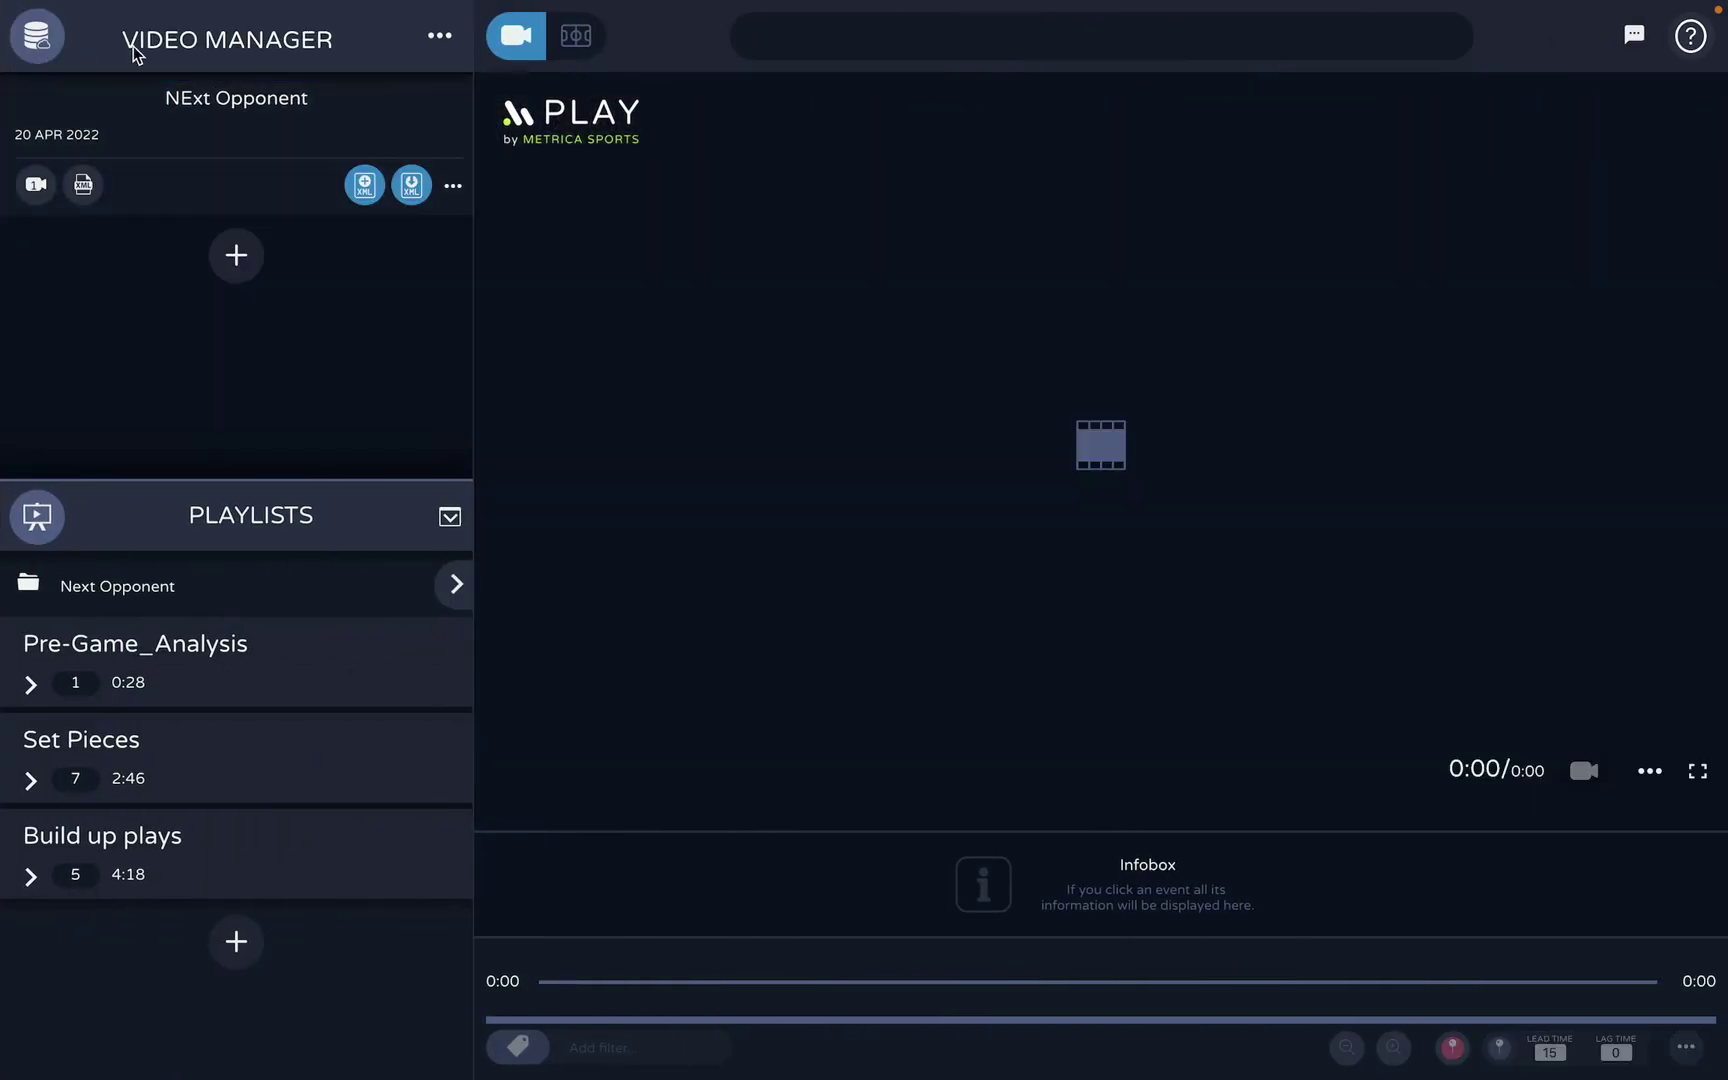
pyautogui.click(37, 42)
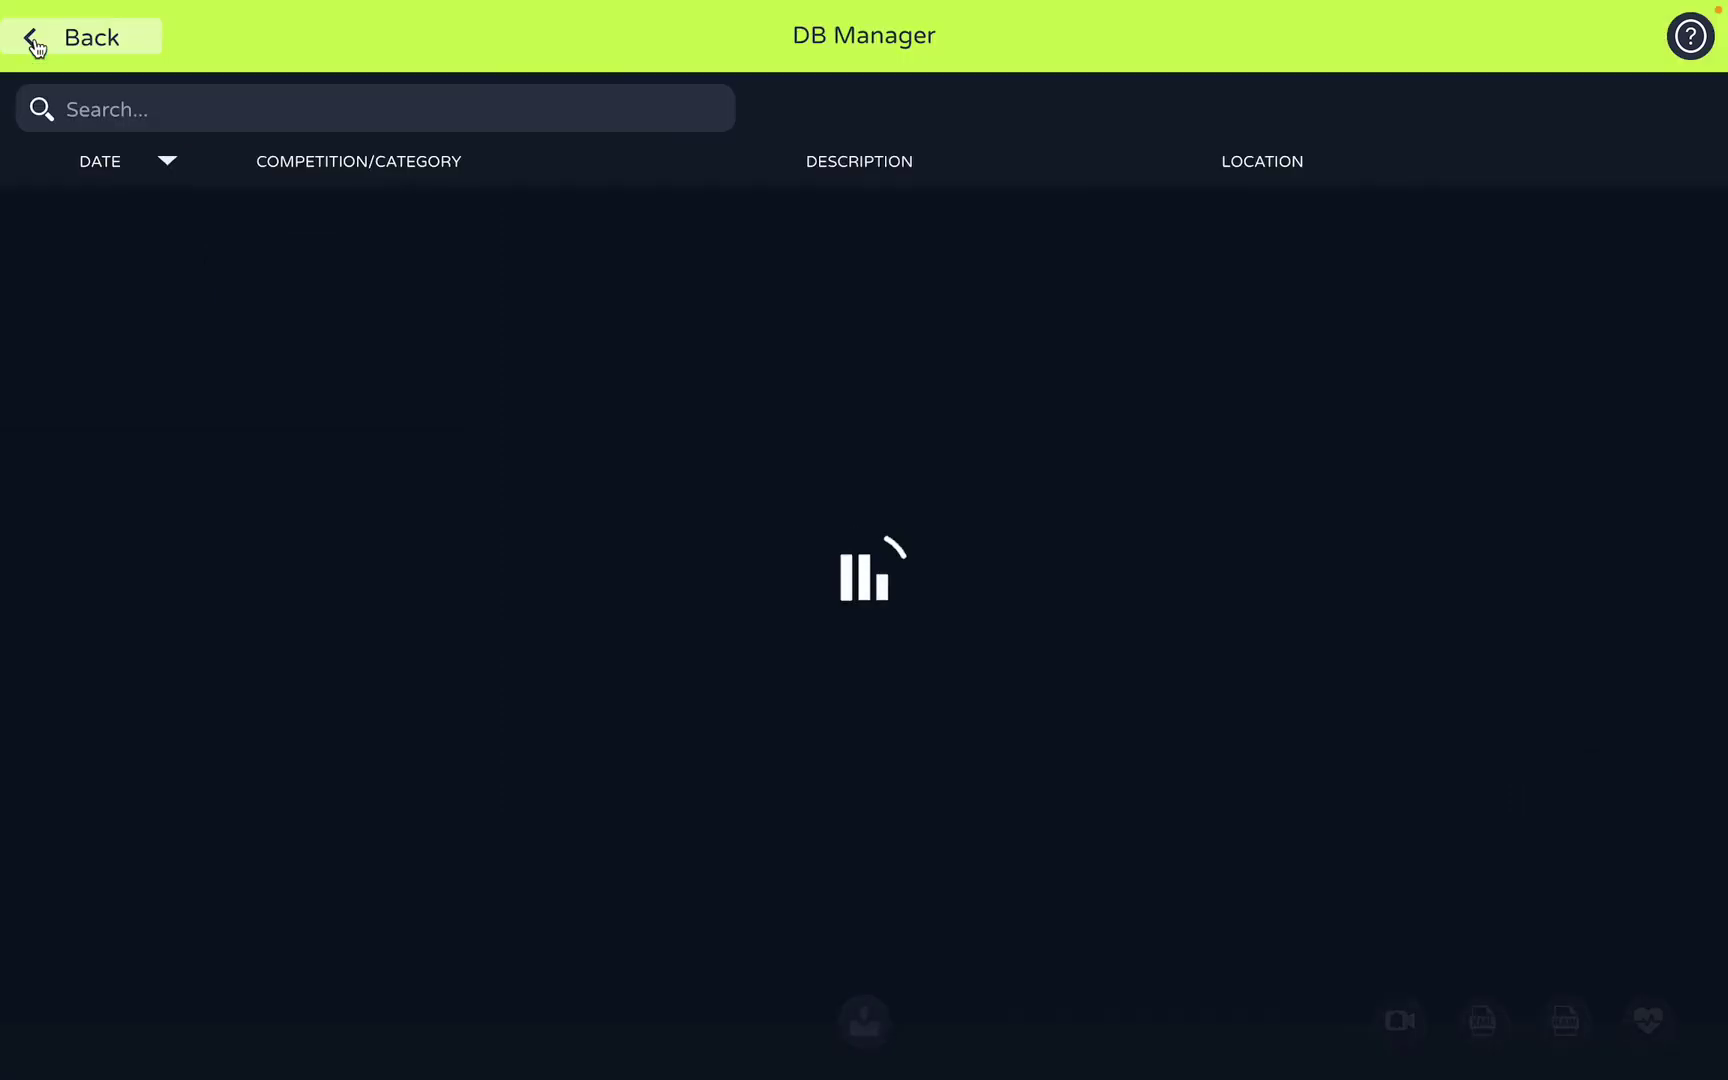
pyautogui.click(525, 231)
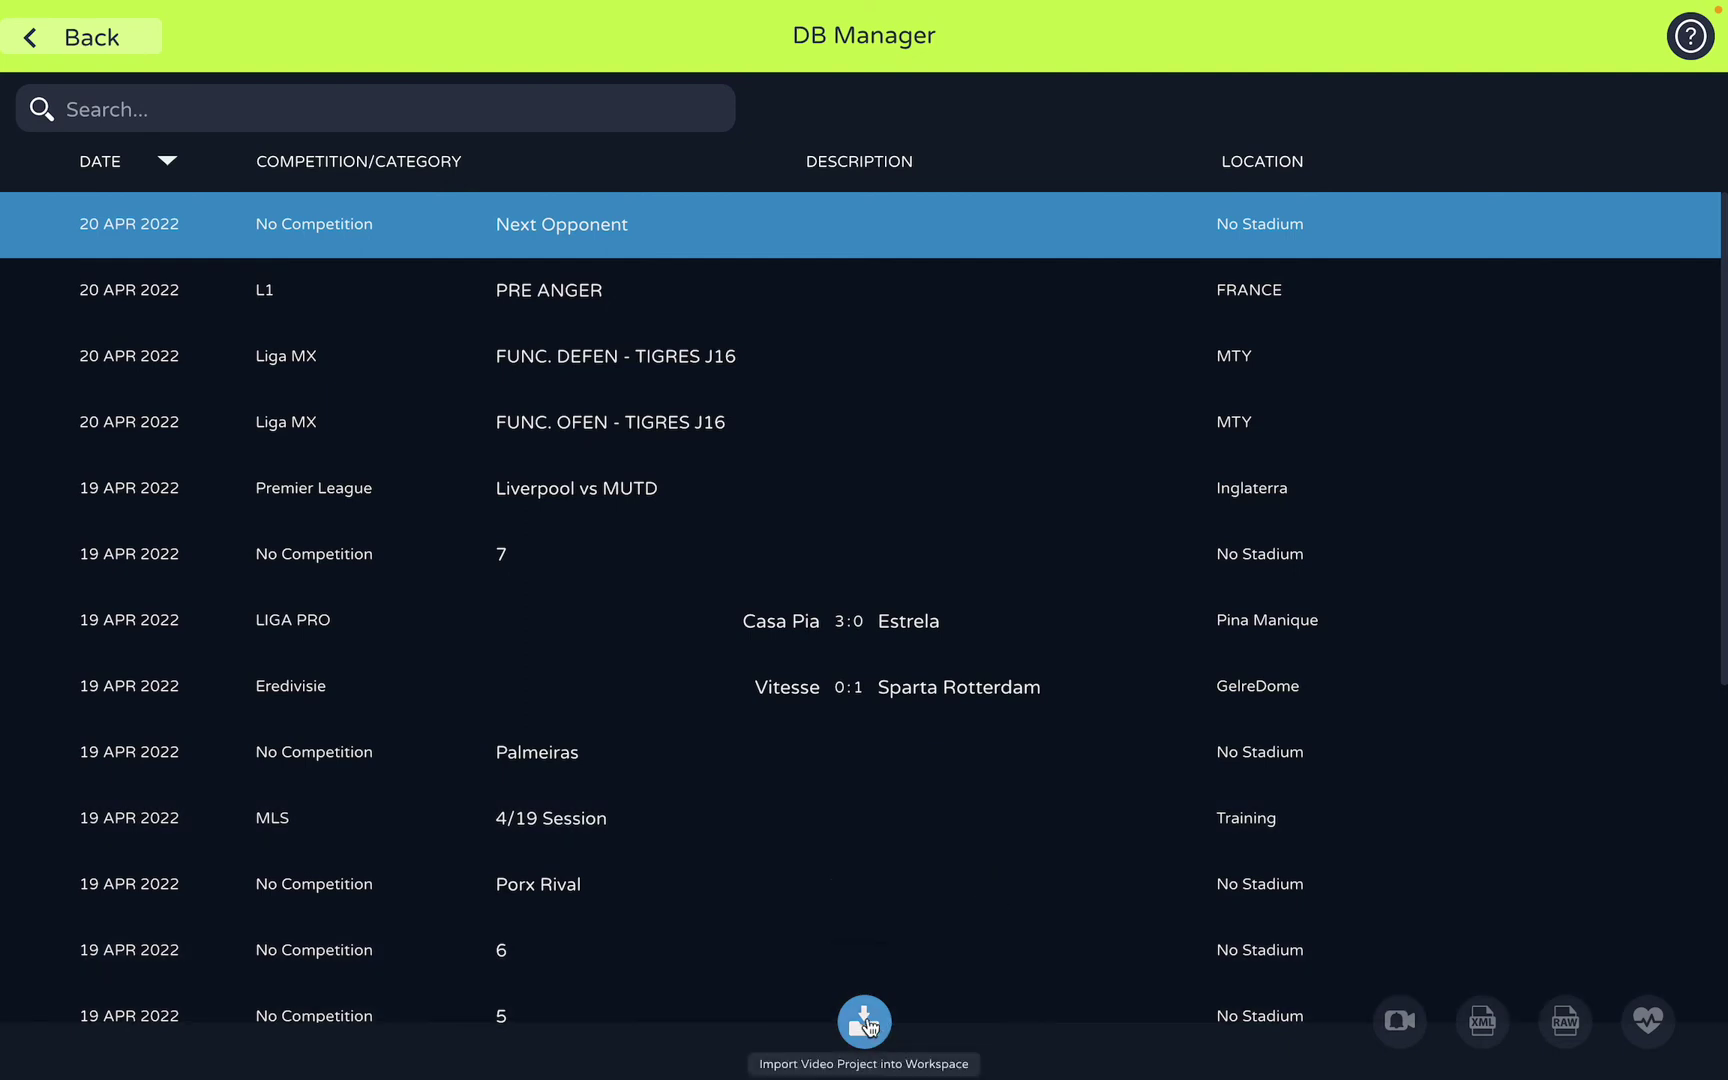
pyautogui.click(867, 1020)
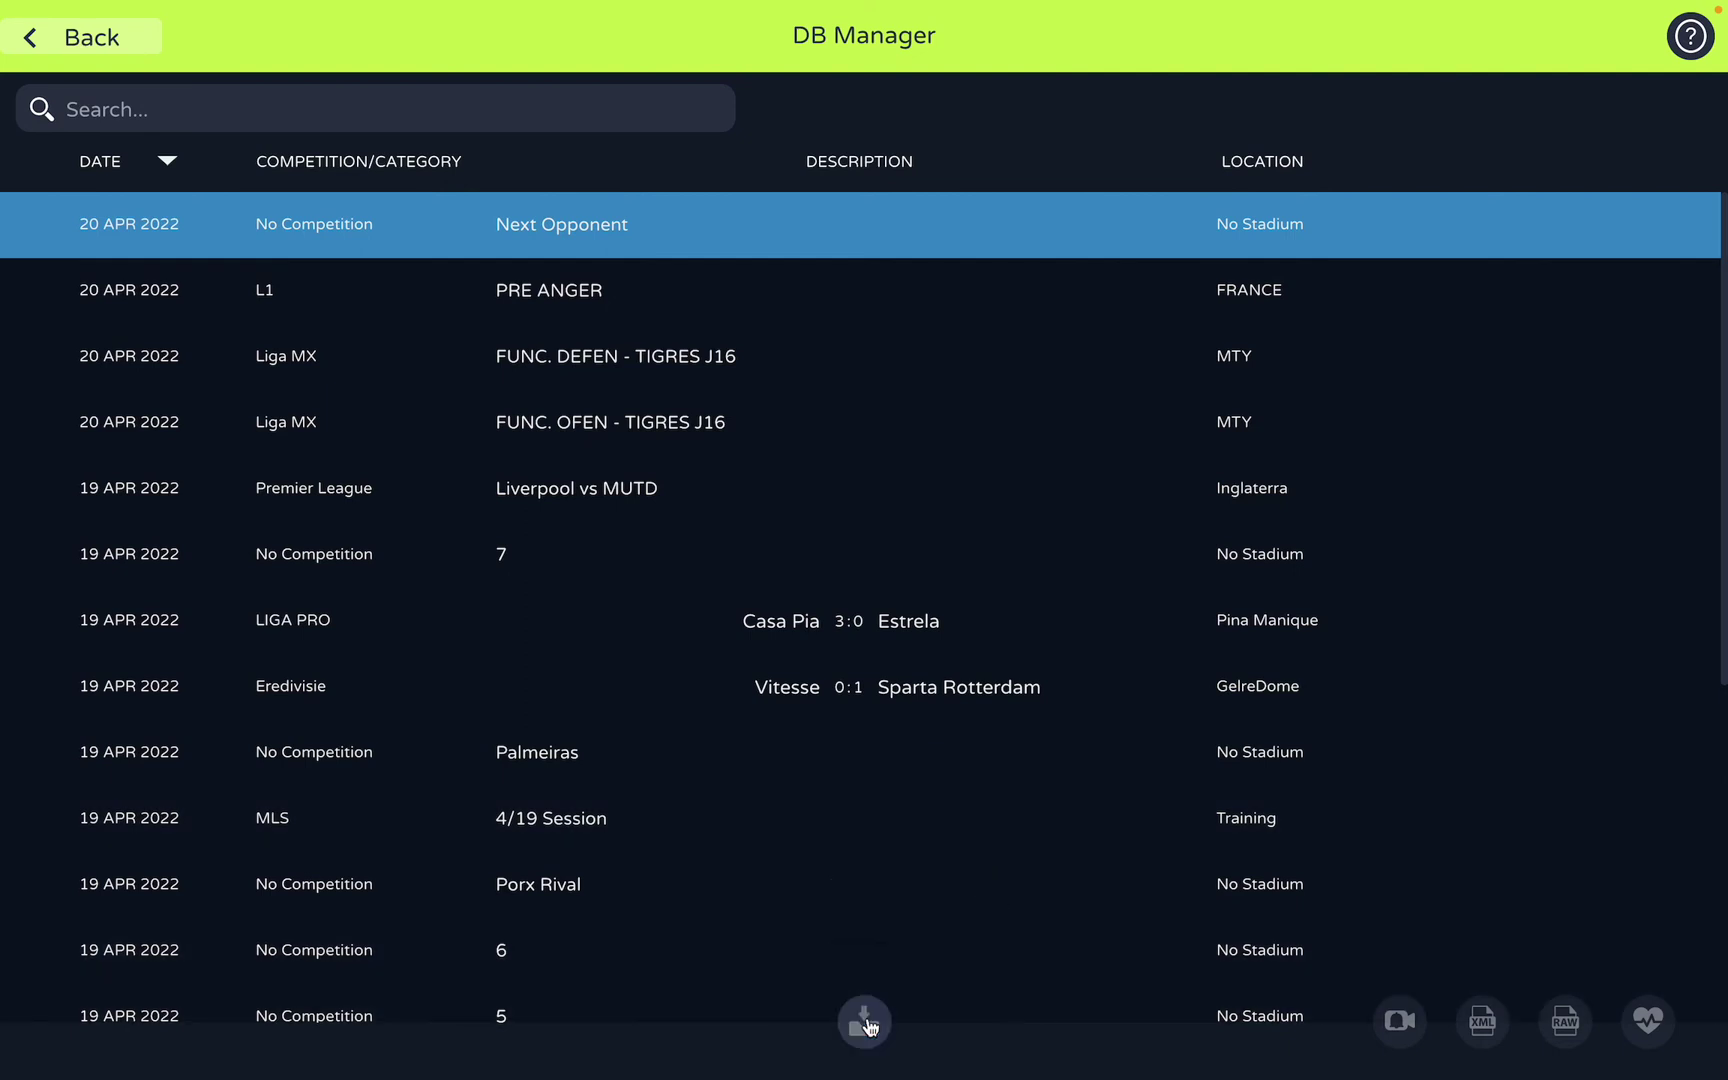
pyautogui.click(110, 45)
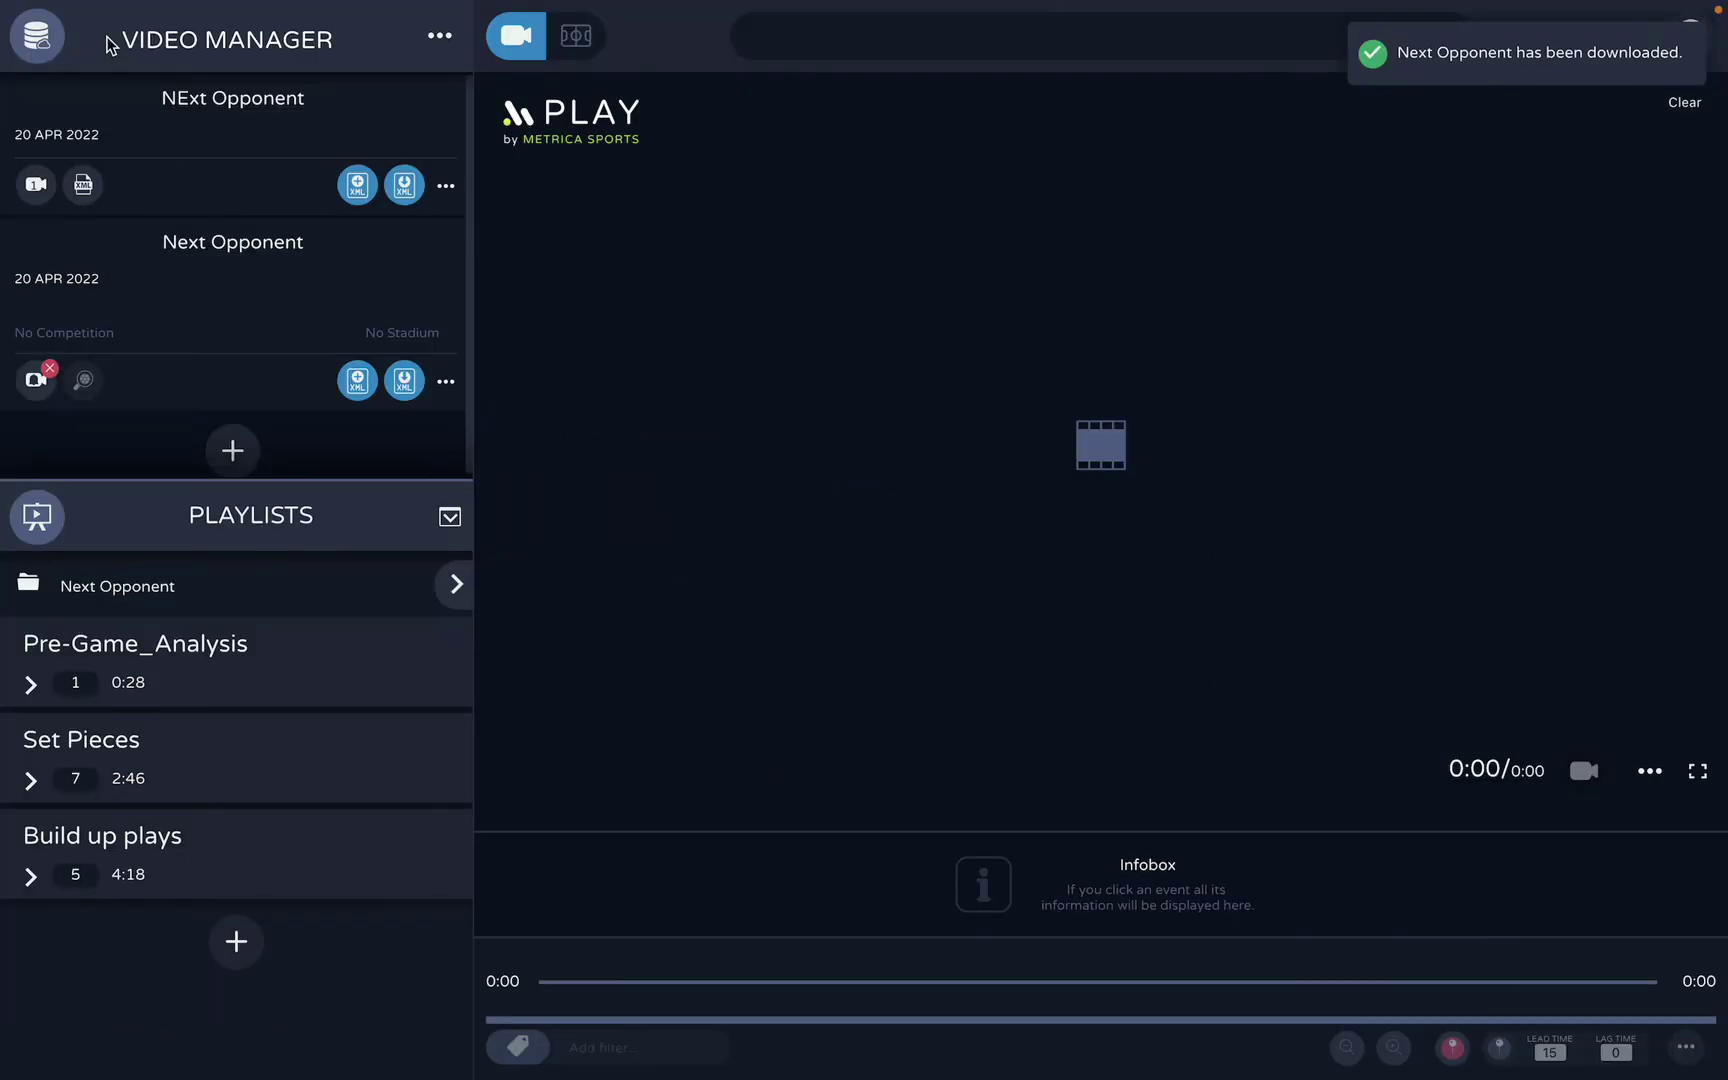
# Open the imported Next Opponent project, view the download and linking options for its data video, and return to the project overview
pyautogui.click(190, 274)
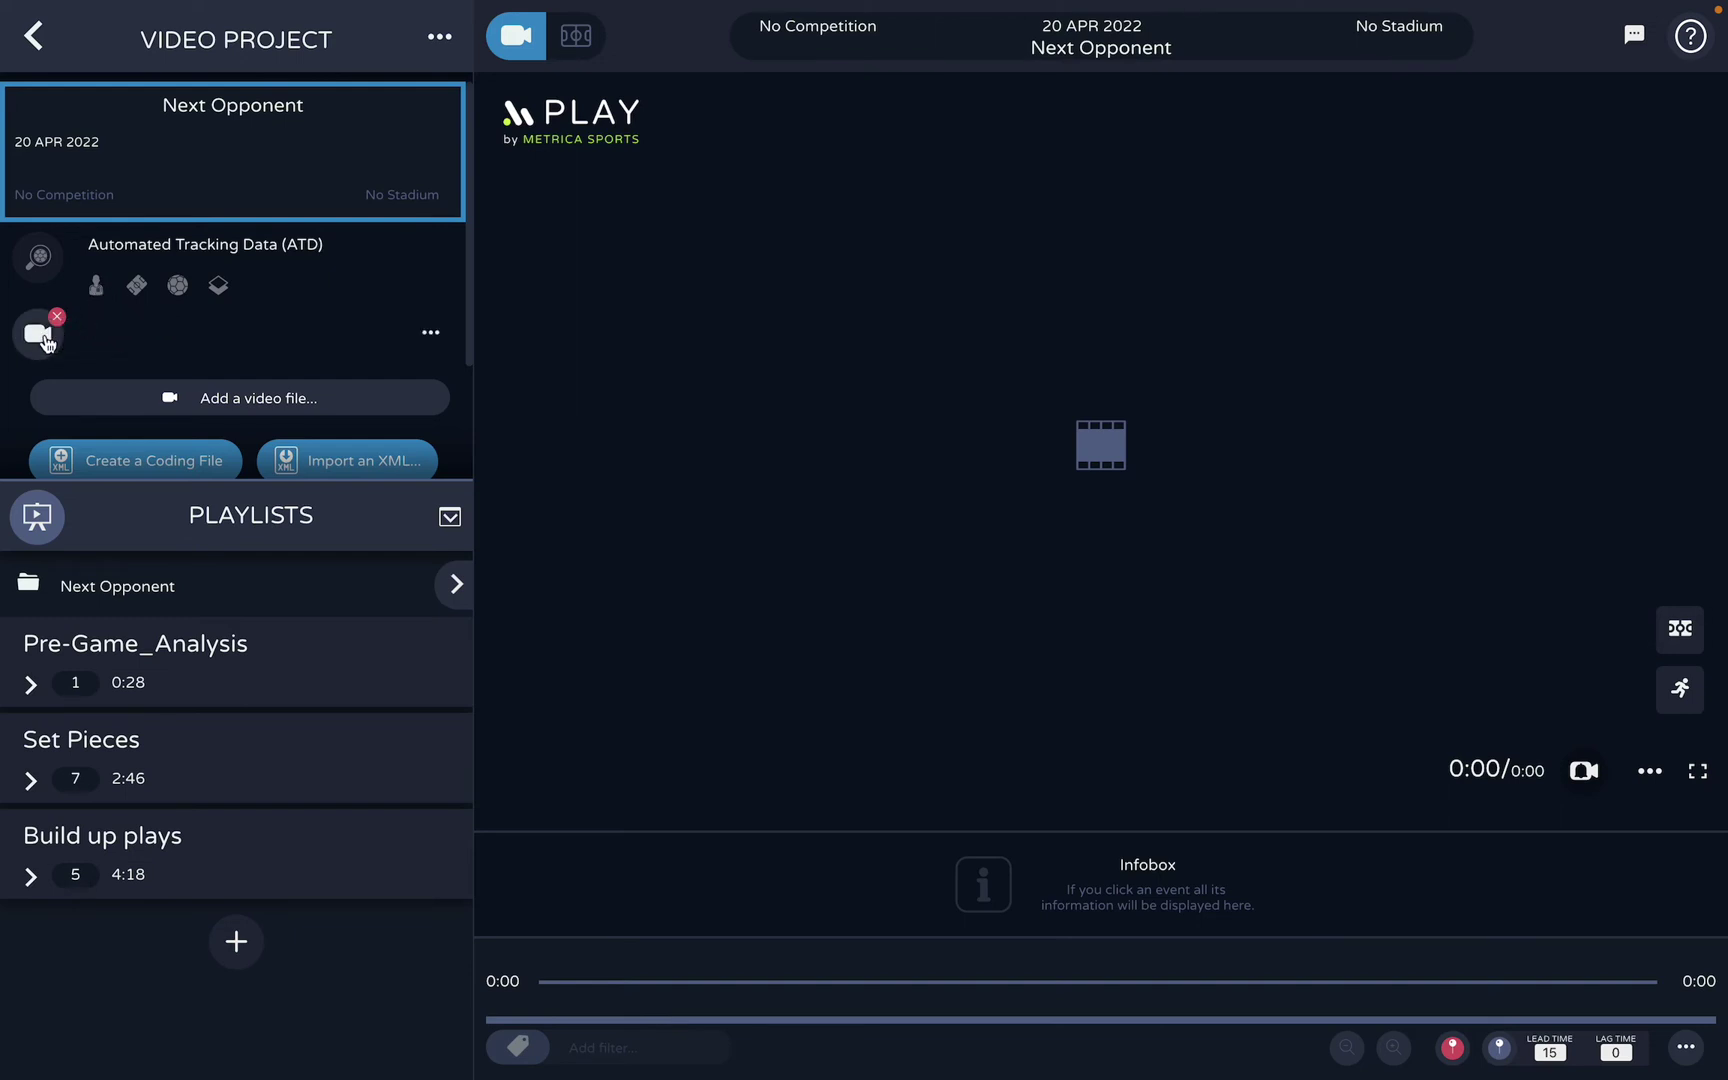
pyautogui.click(430, 334)
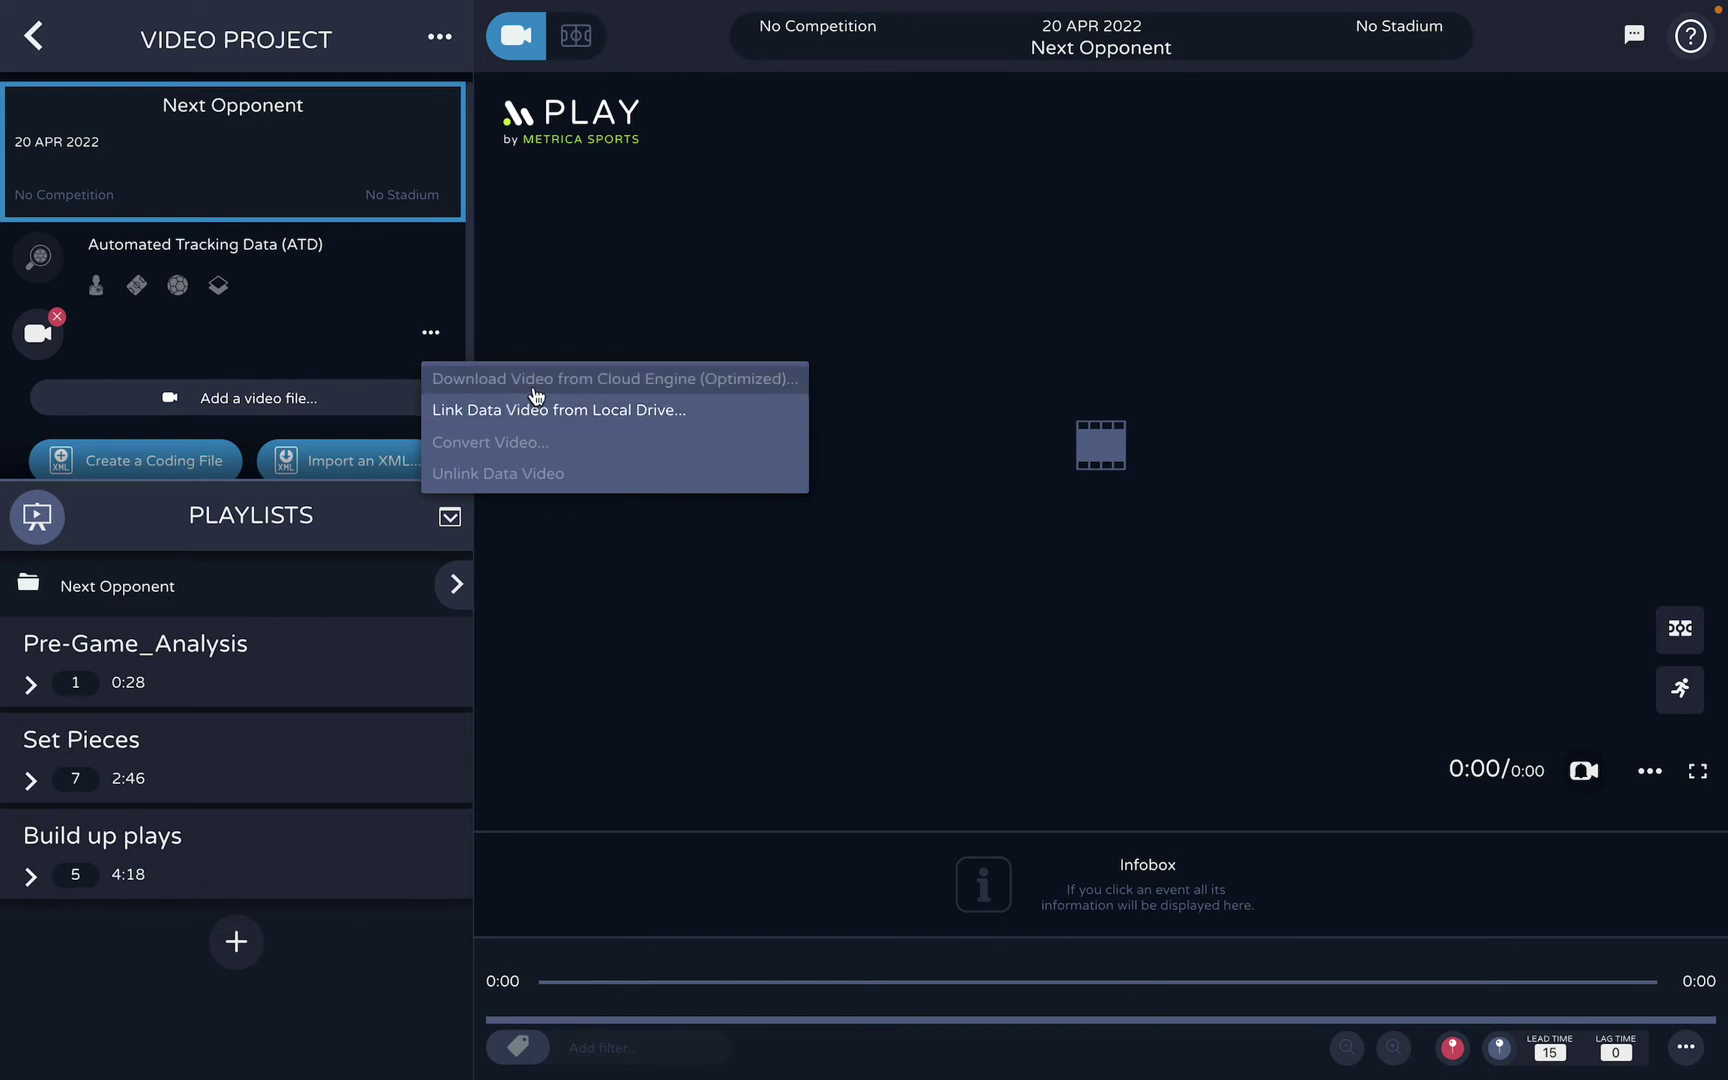
pyautogui.click(36, 42)
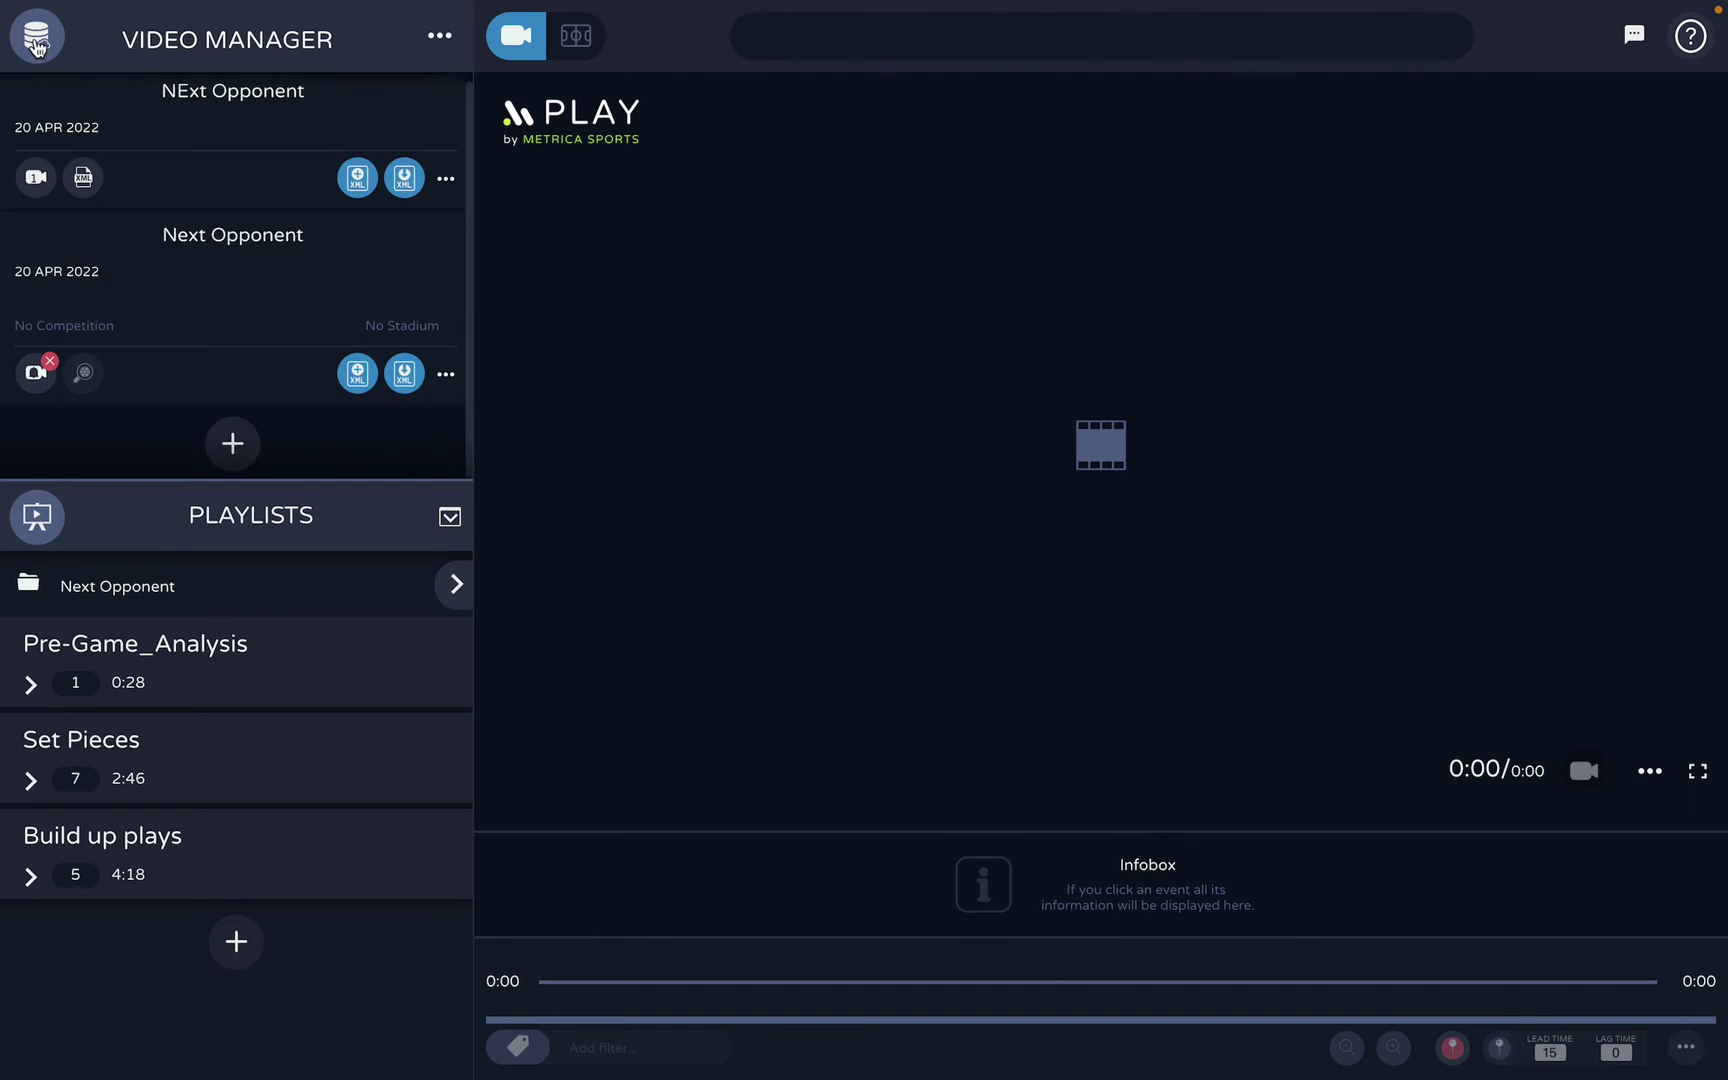
# Close the current workspace and open the recently viewed DEMOs workspace
pyautogui.click(442, 40)
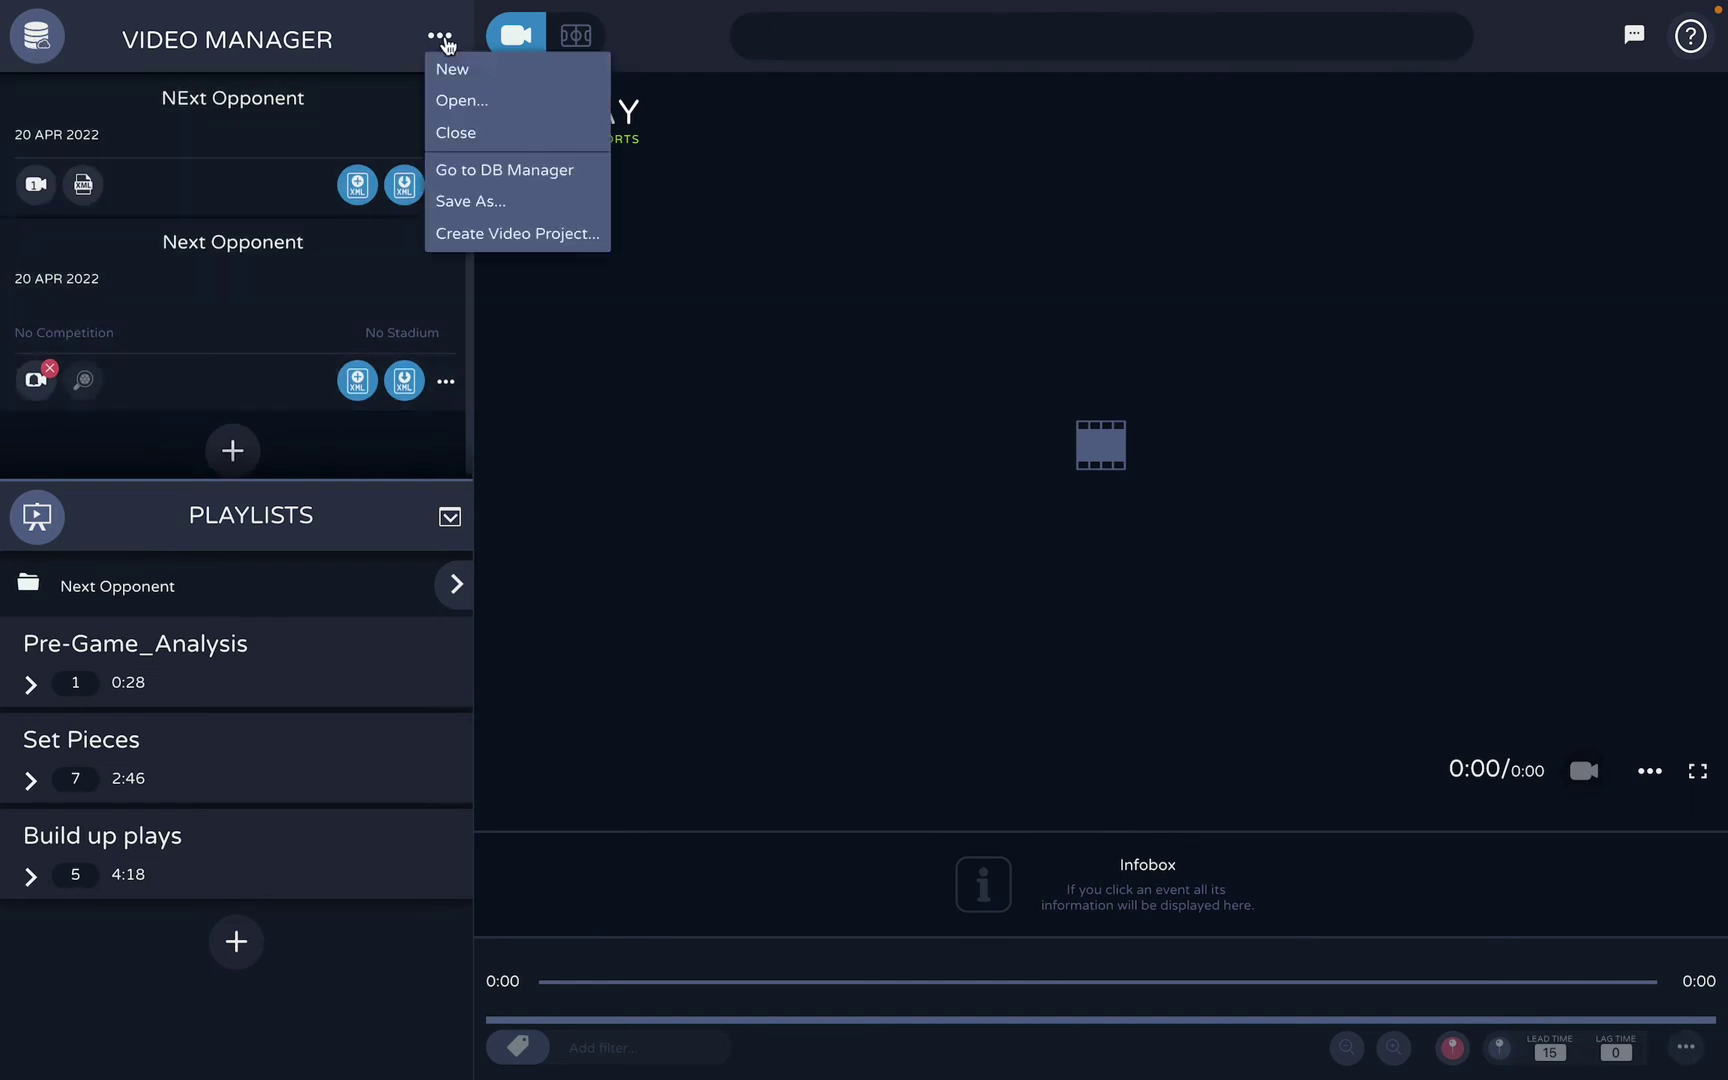
pyautogui.click(458, 133)
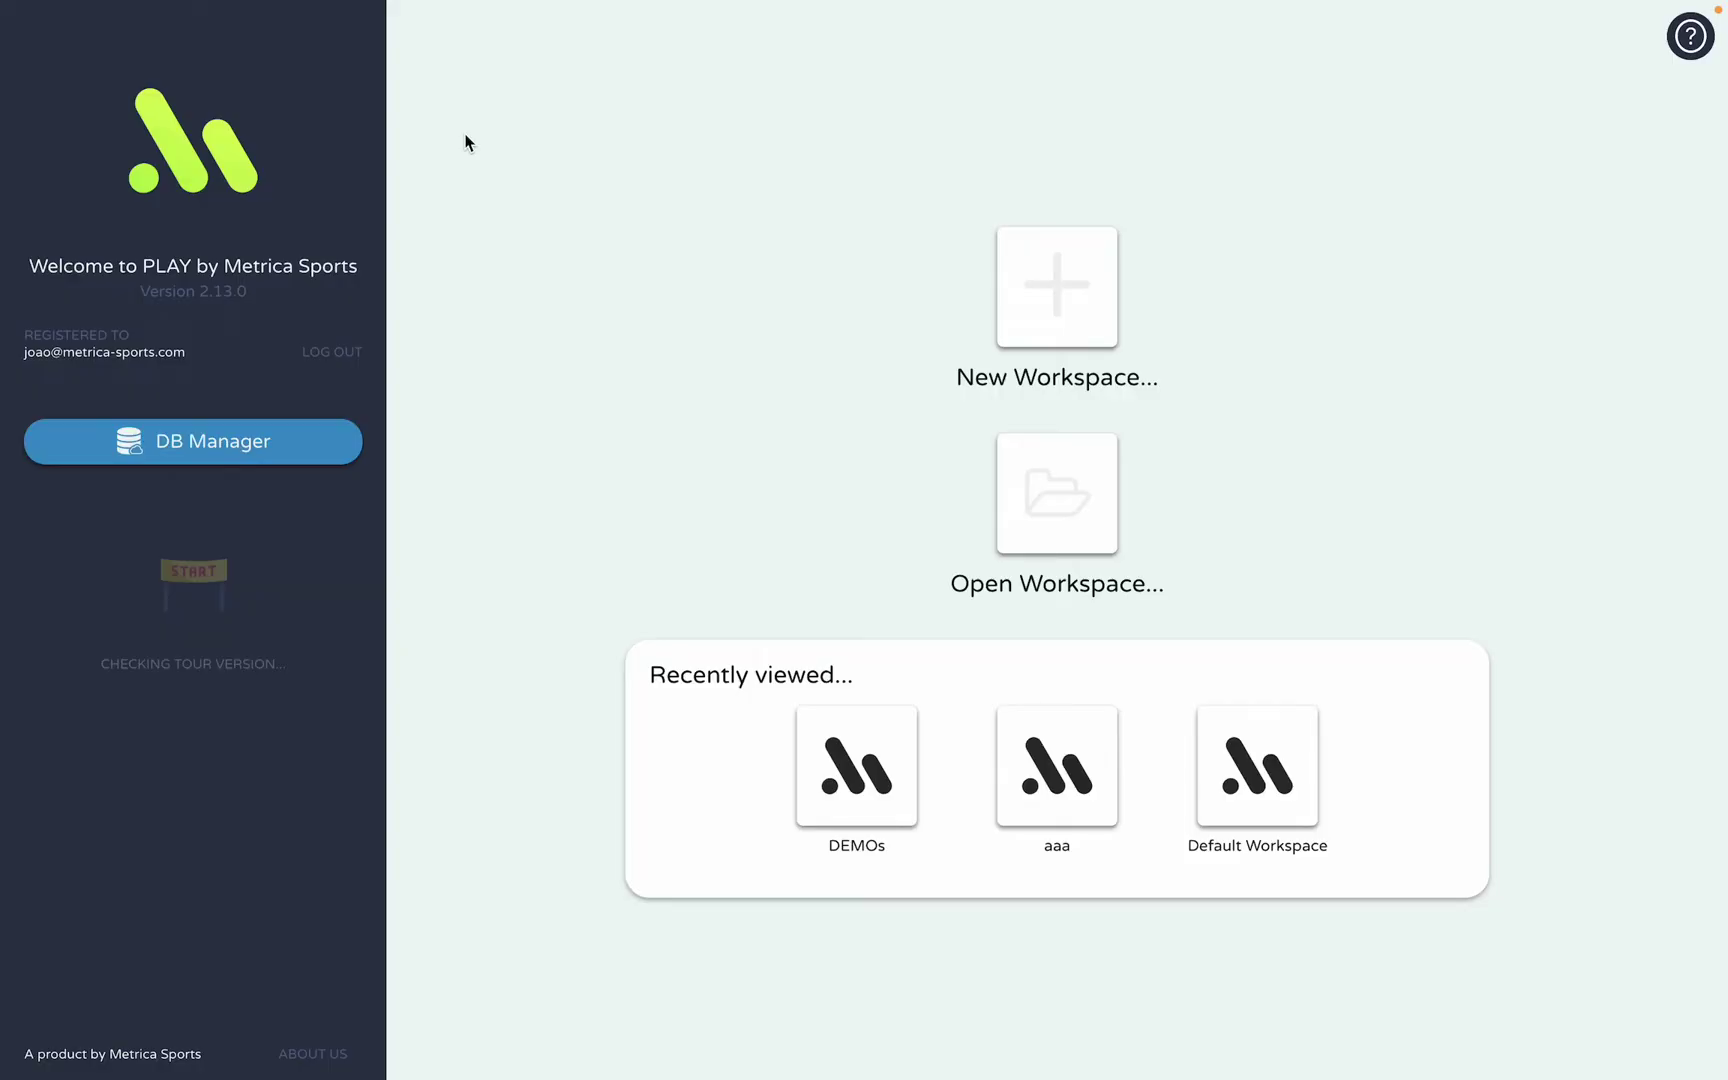
pyautogui.click(870, 778)
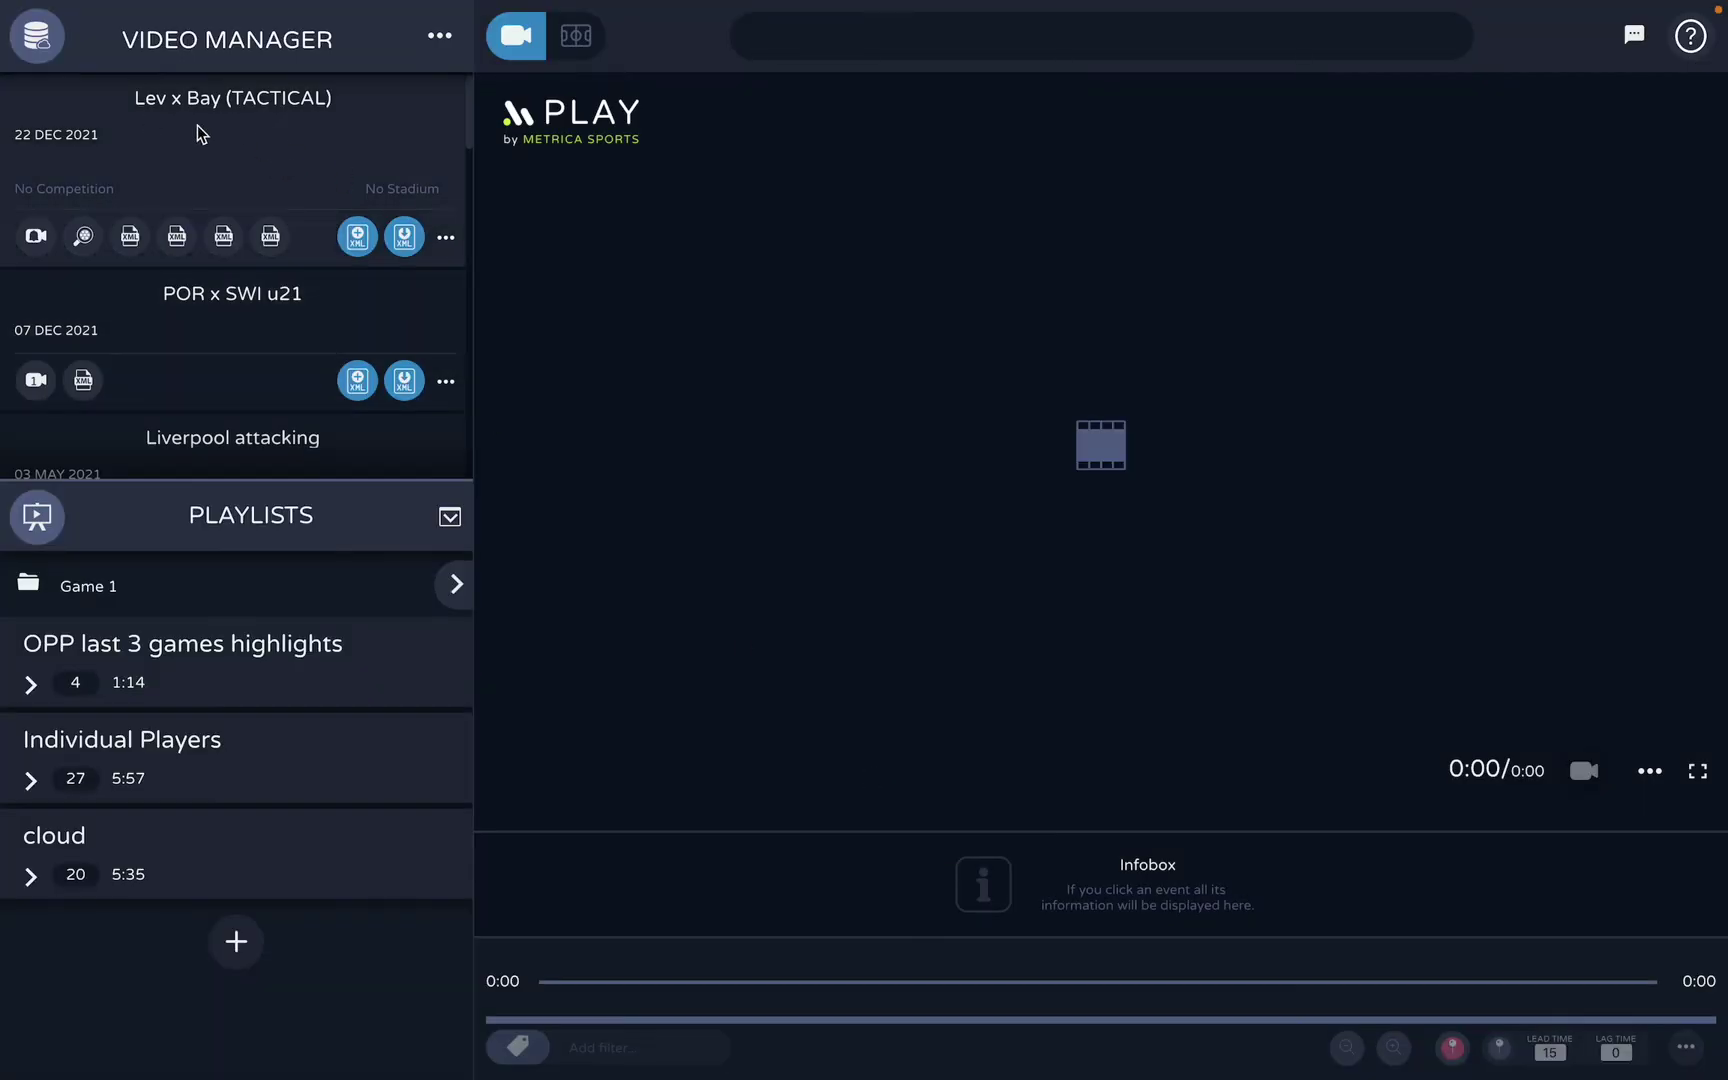
# Open the Lev x Bay (TACTICAL) project and inspect its player track labels over the playing video, leaving them hidden
pyautogui.click(251, 117)
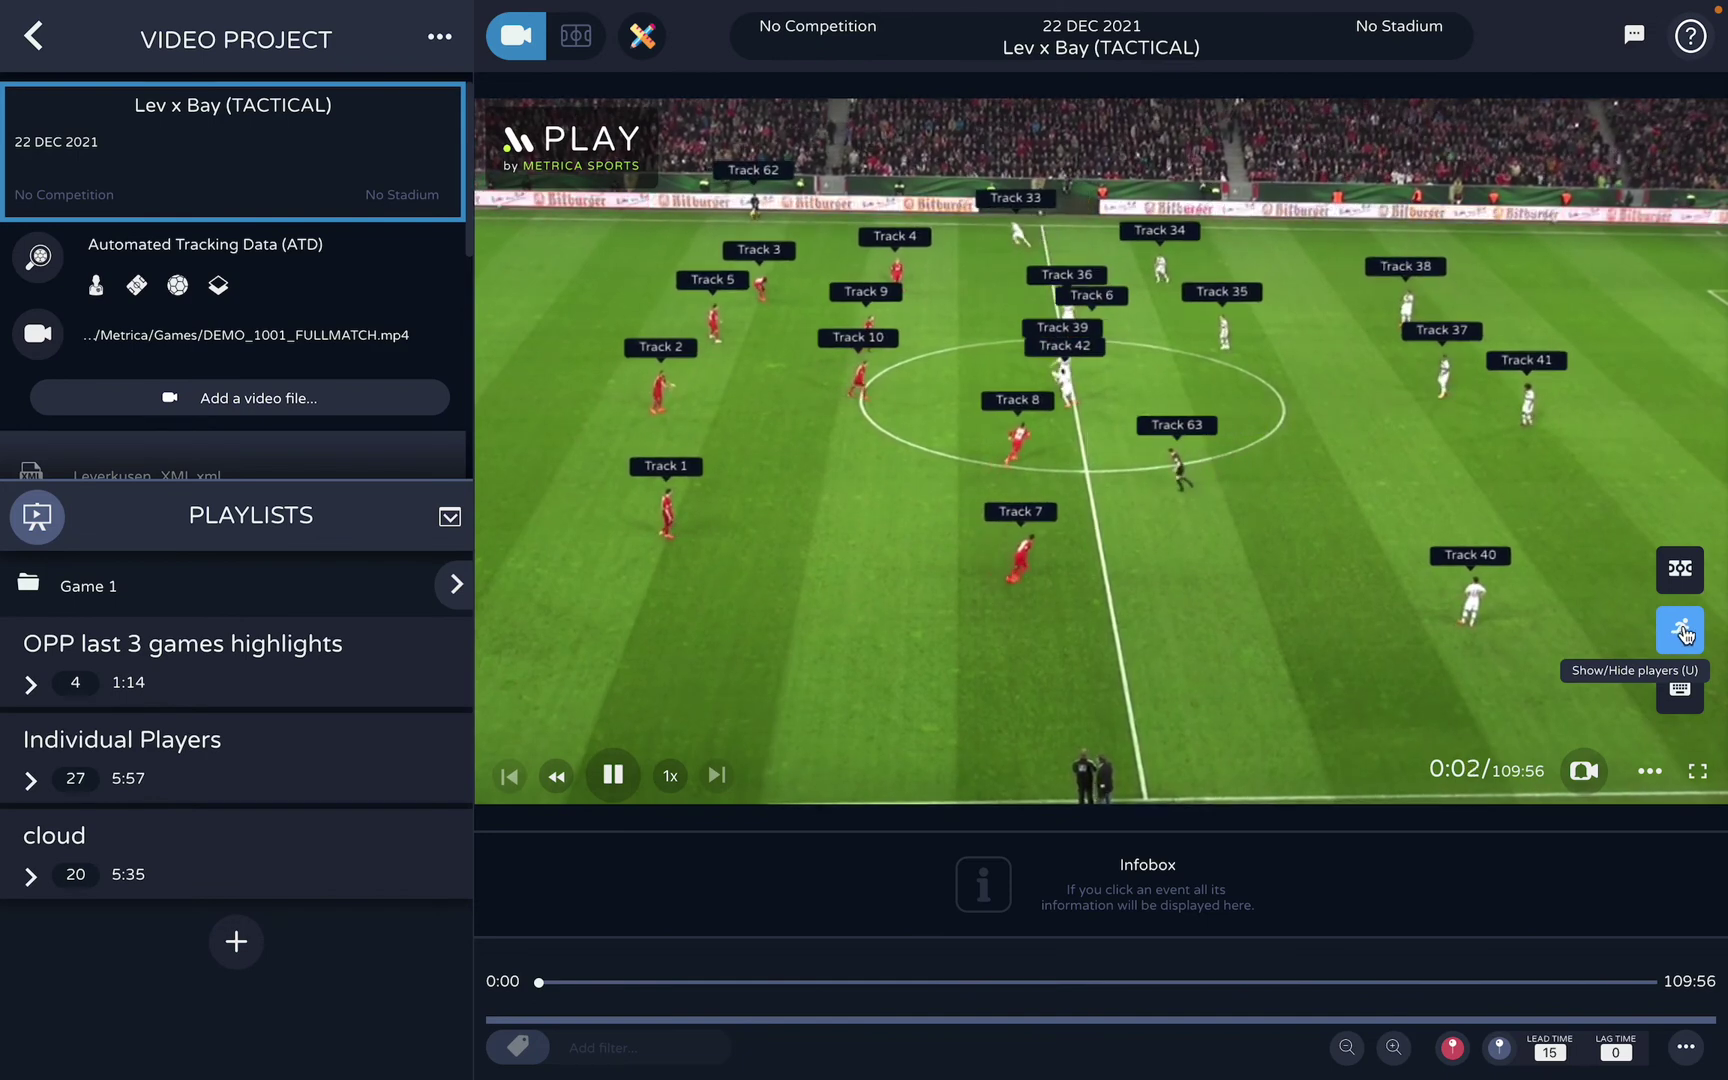
pyautogui.click(1683, 633)
pyautogui.click(1683, 633)
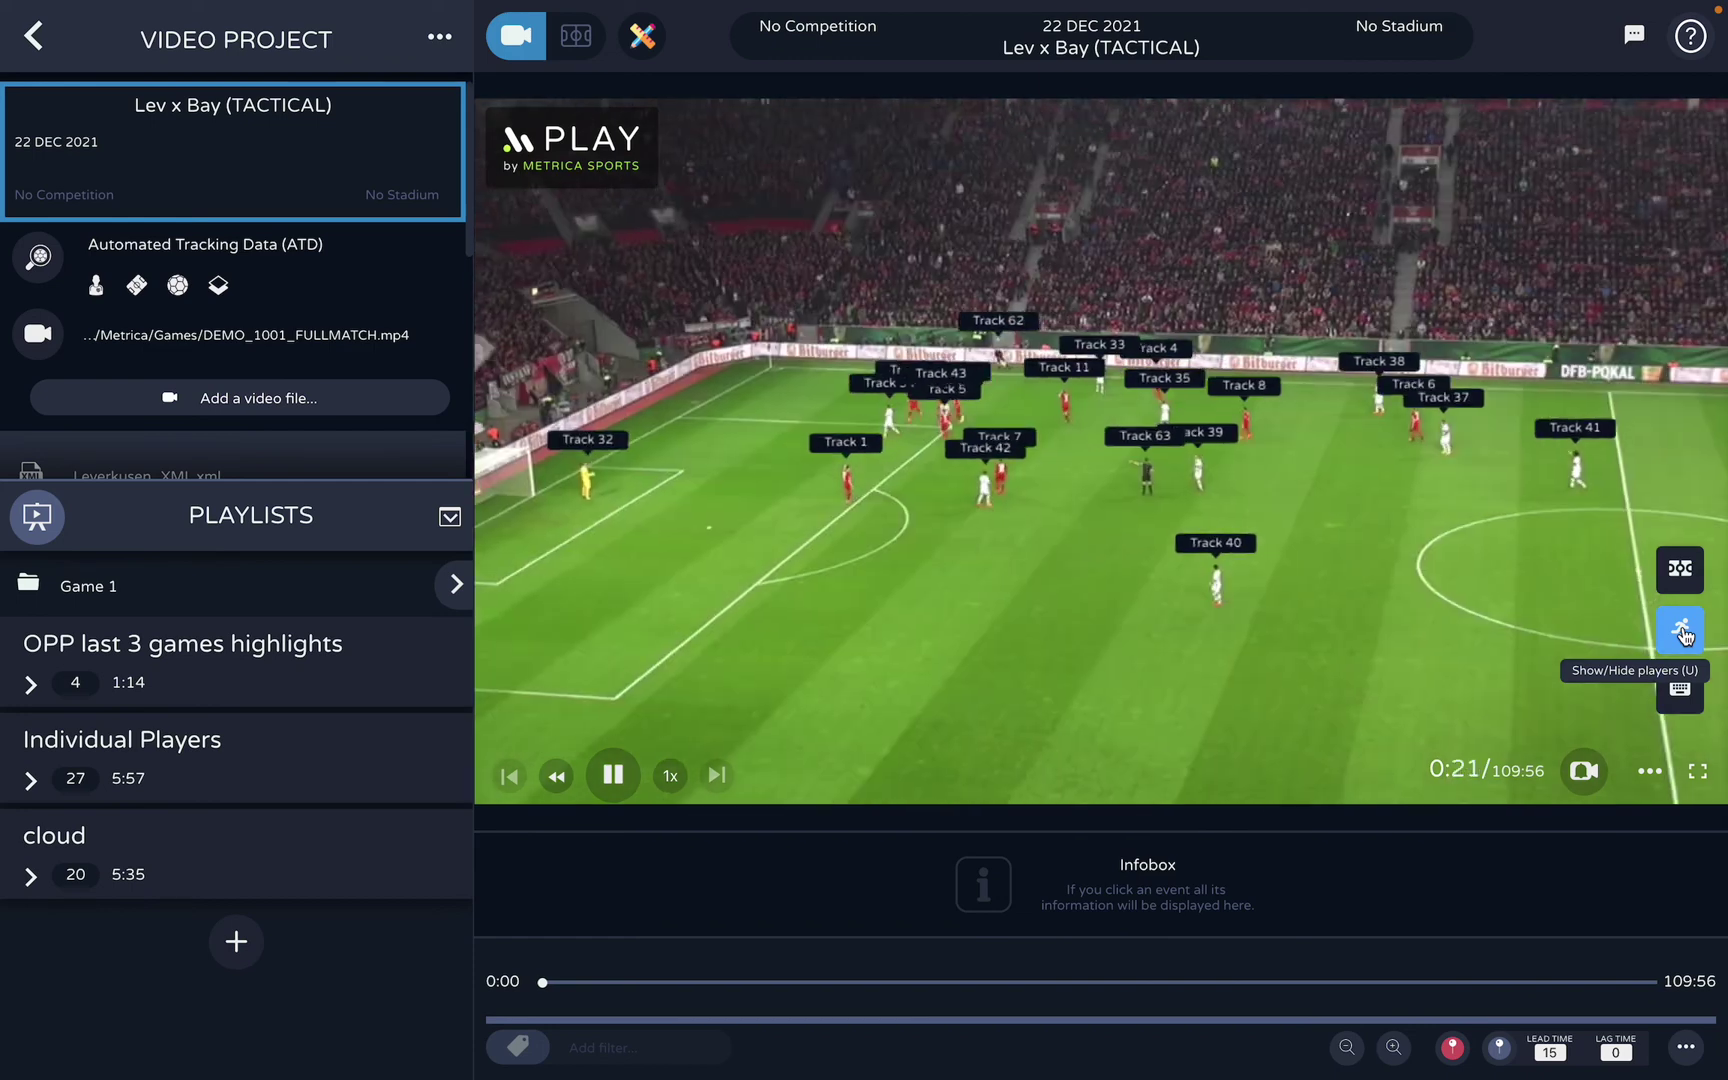
pyautogui.click(1683, 633)
# Record a clip of the match from about 17:50 to 17:59 into the cloud playlist and pause the video
pyautogui.click(382, 876)
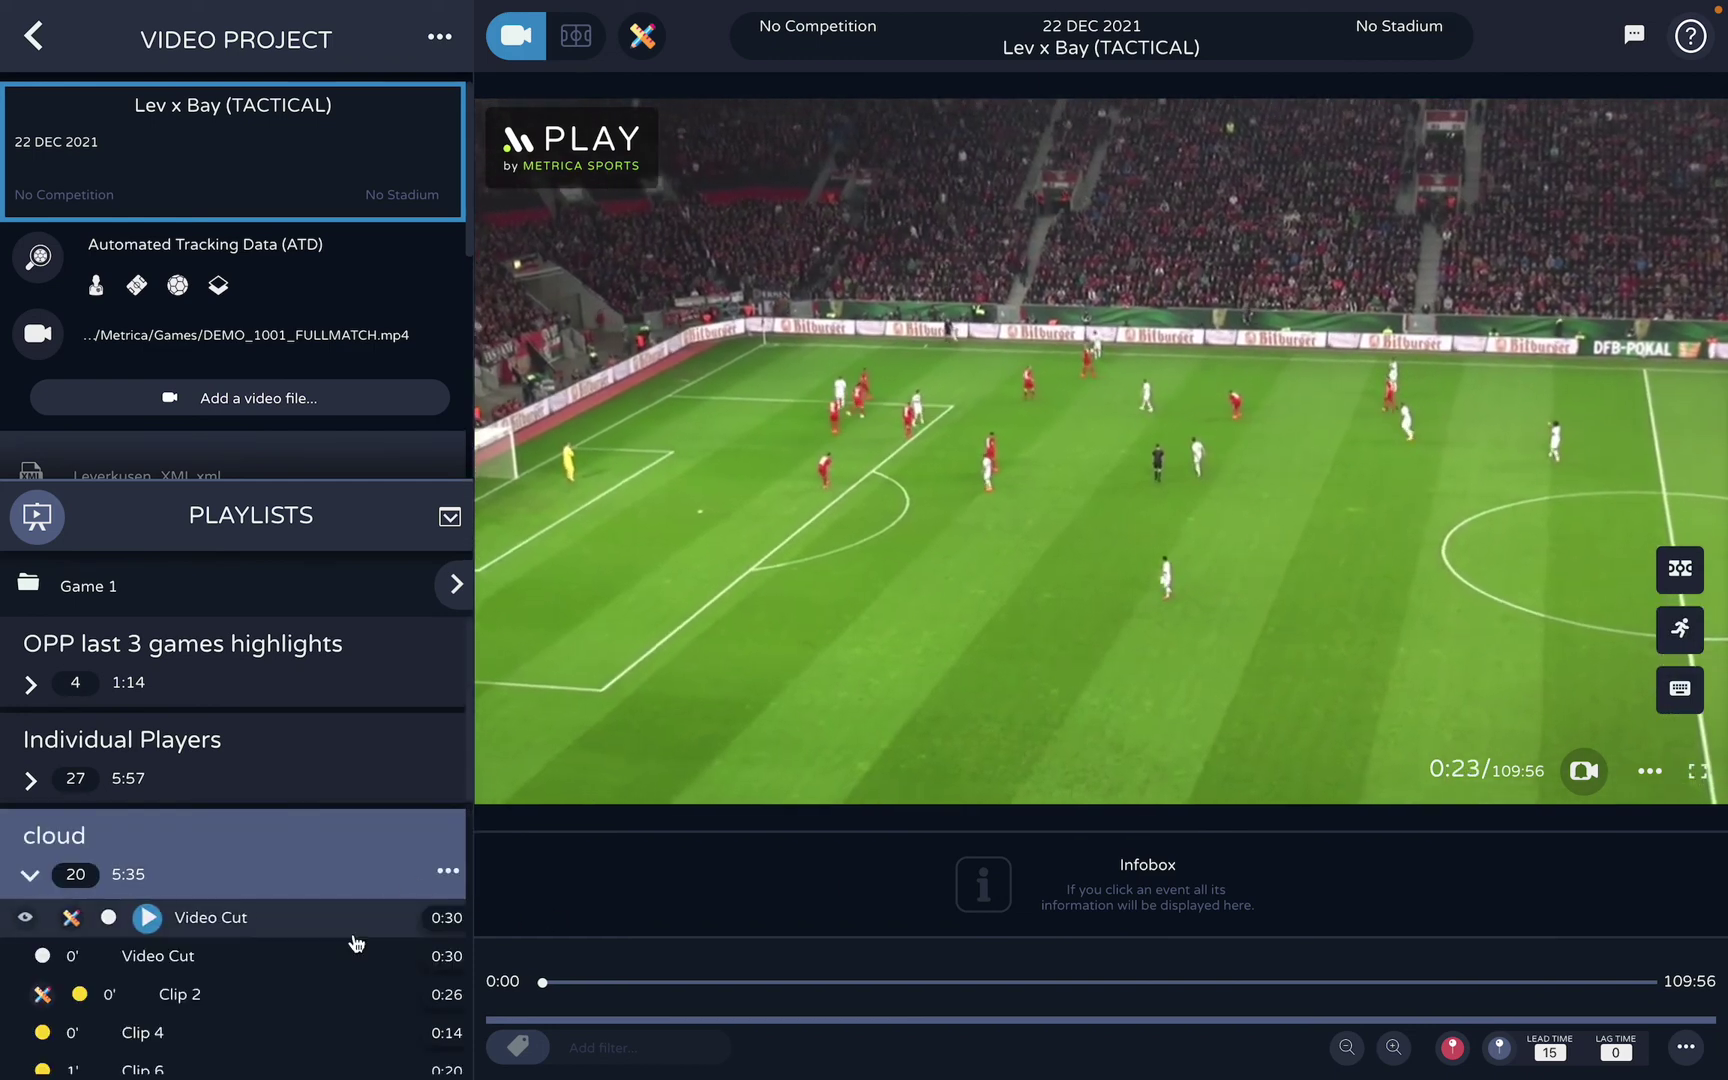
pyautogui.scroll(-5, 359, 937)
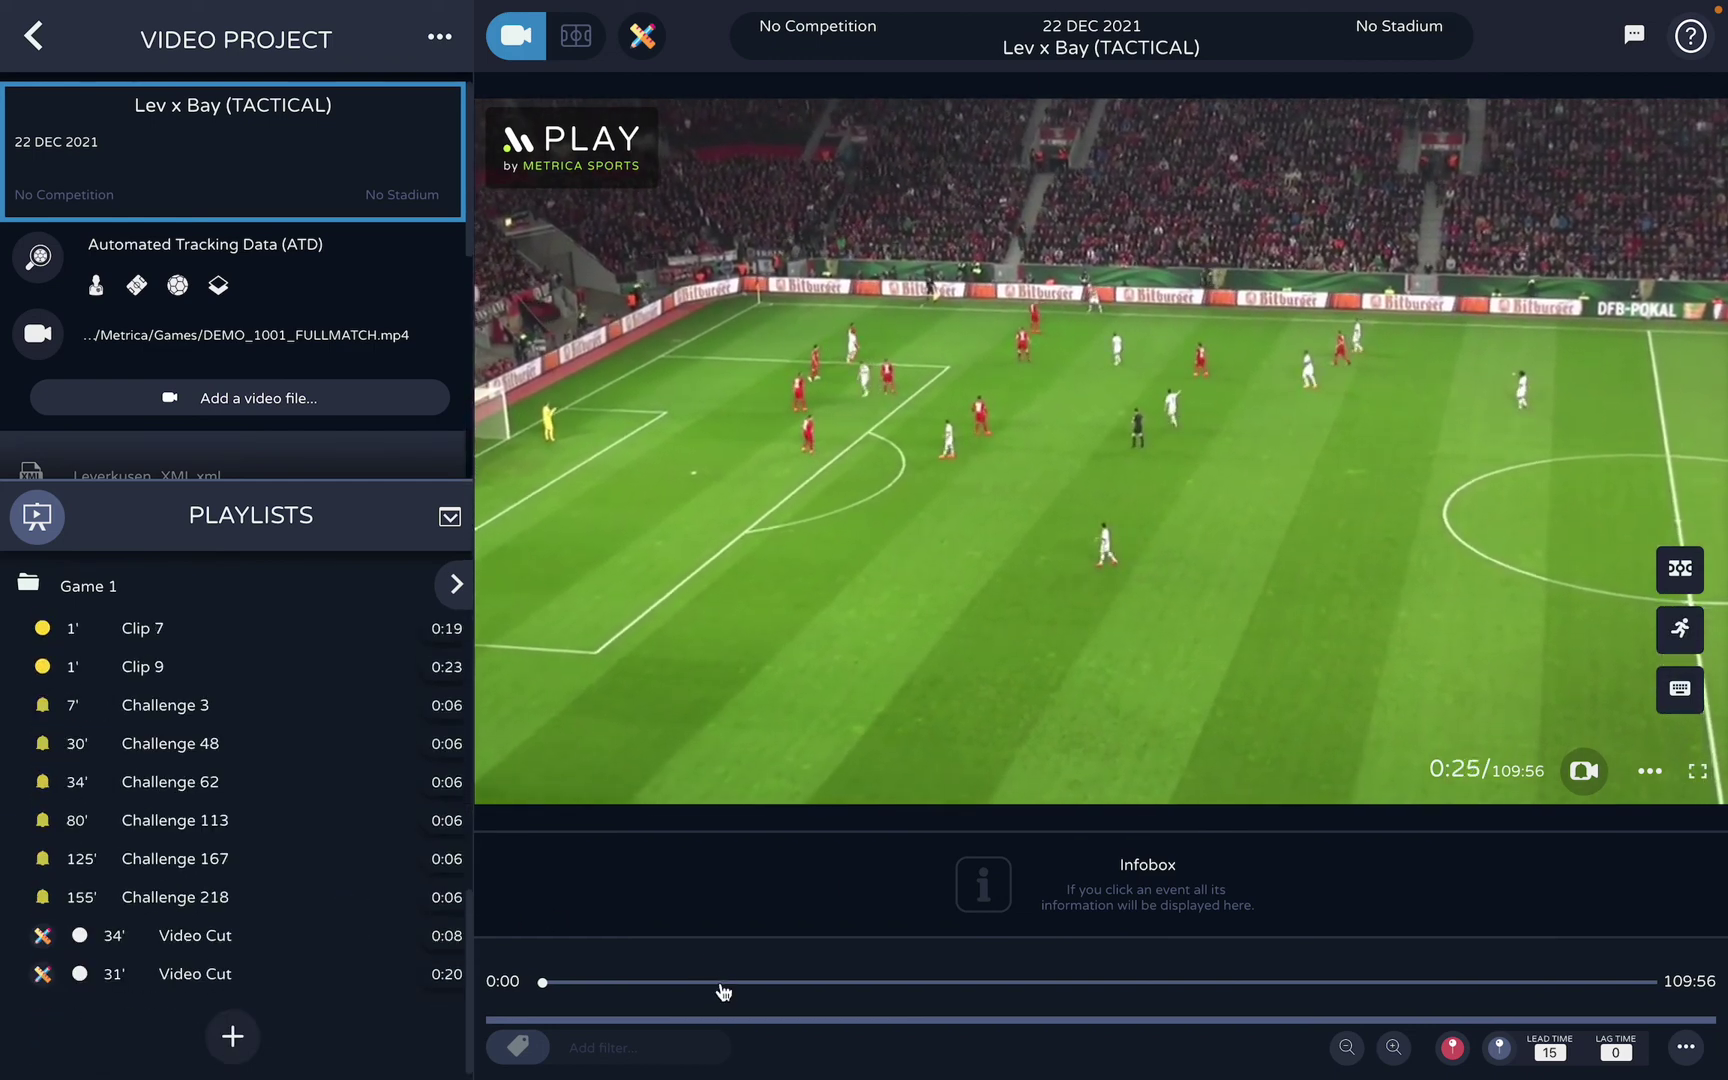
pyautogui.click(721, 983)
pyautogui.press('r')
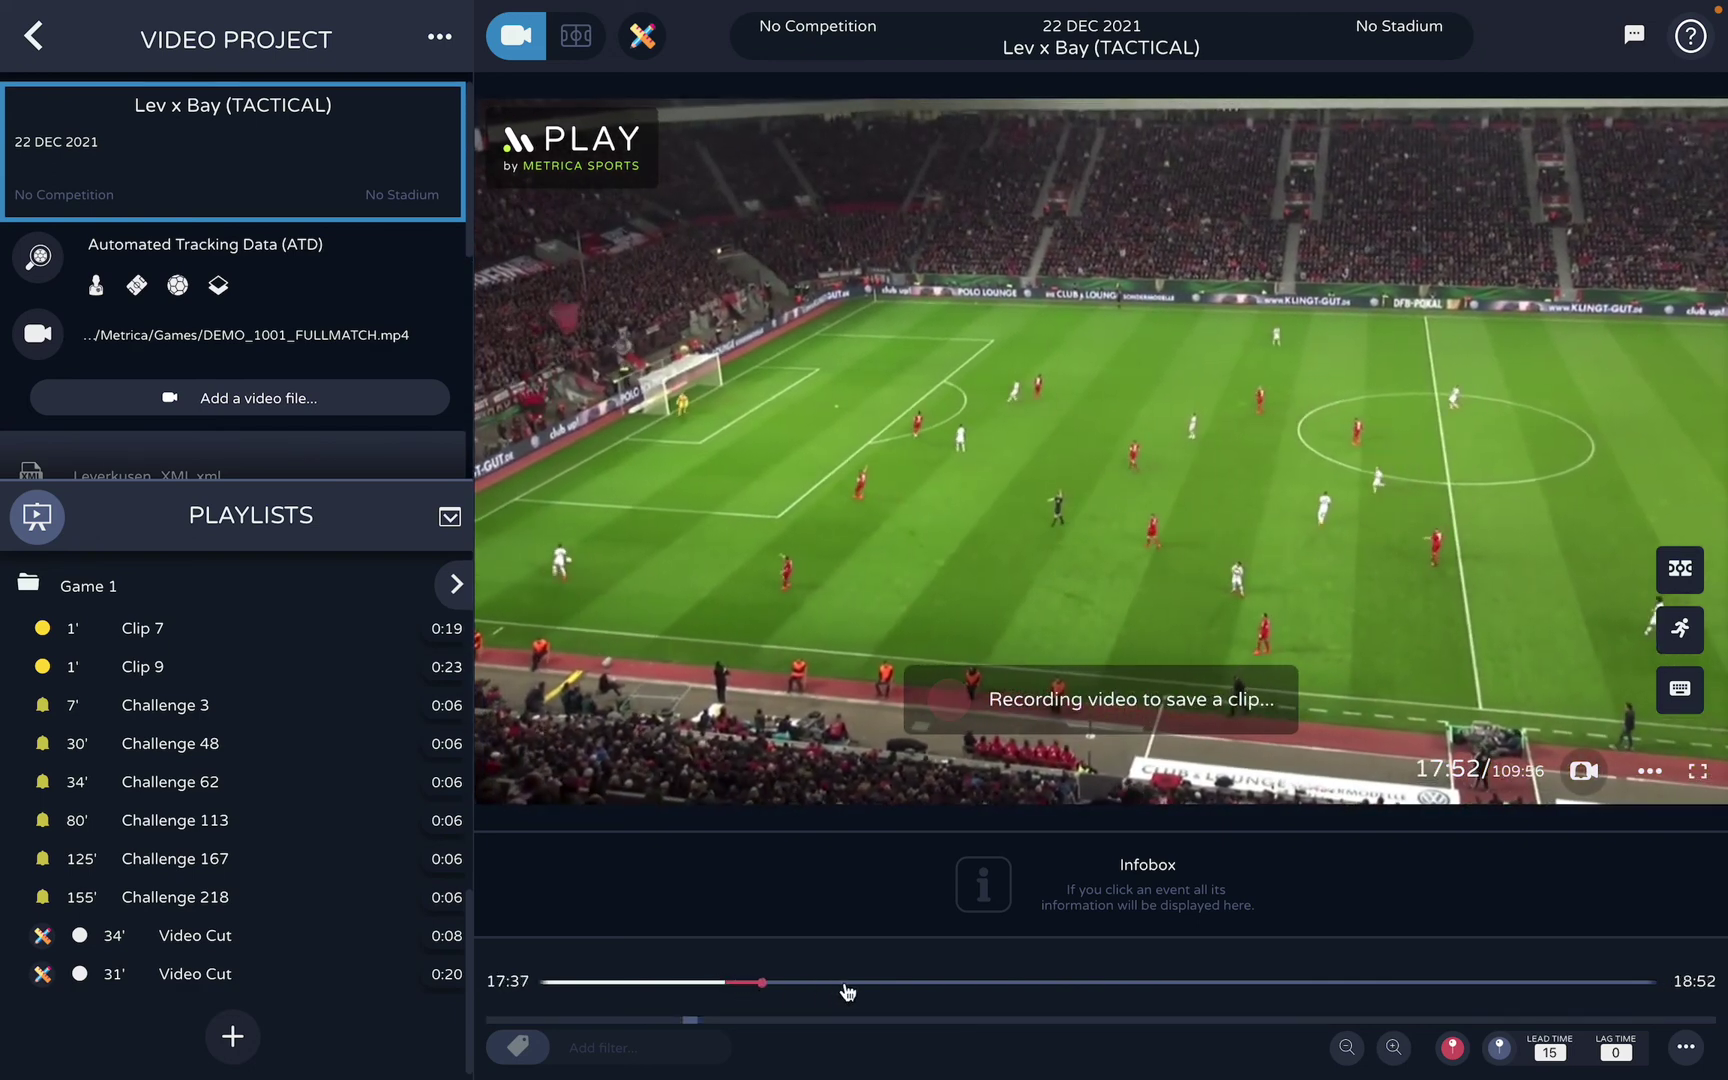
pyautogui.click(852, 991)
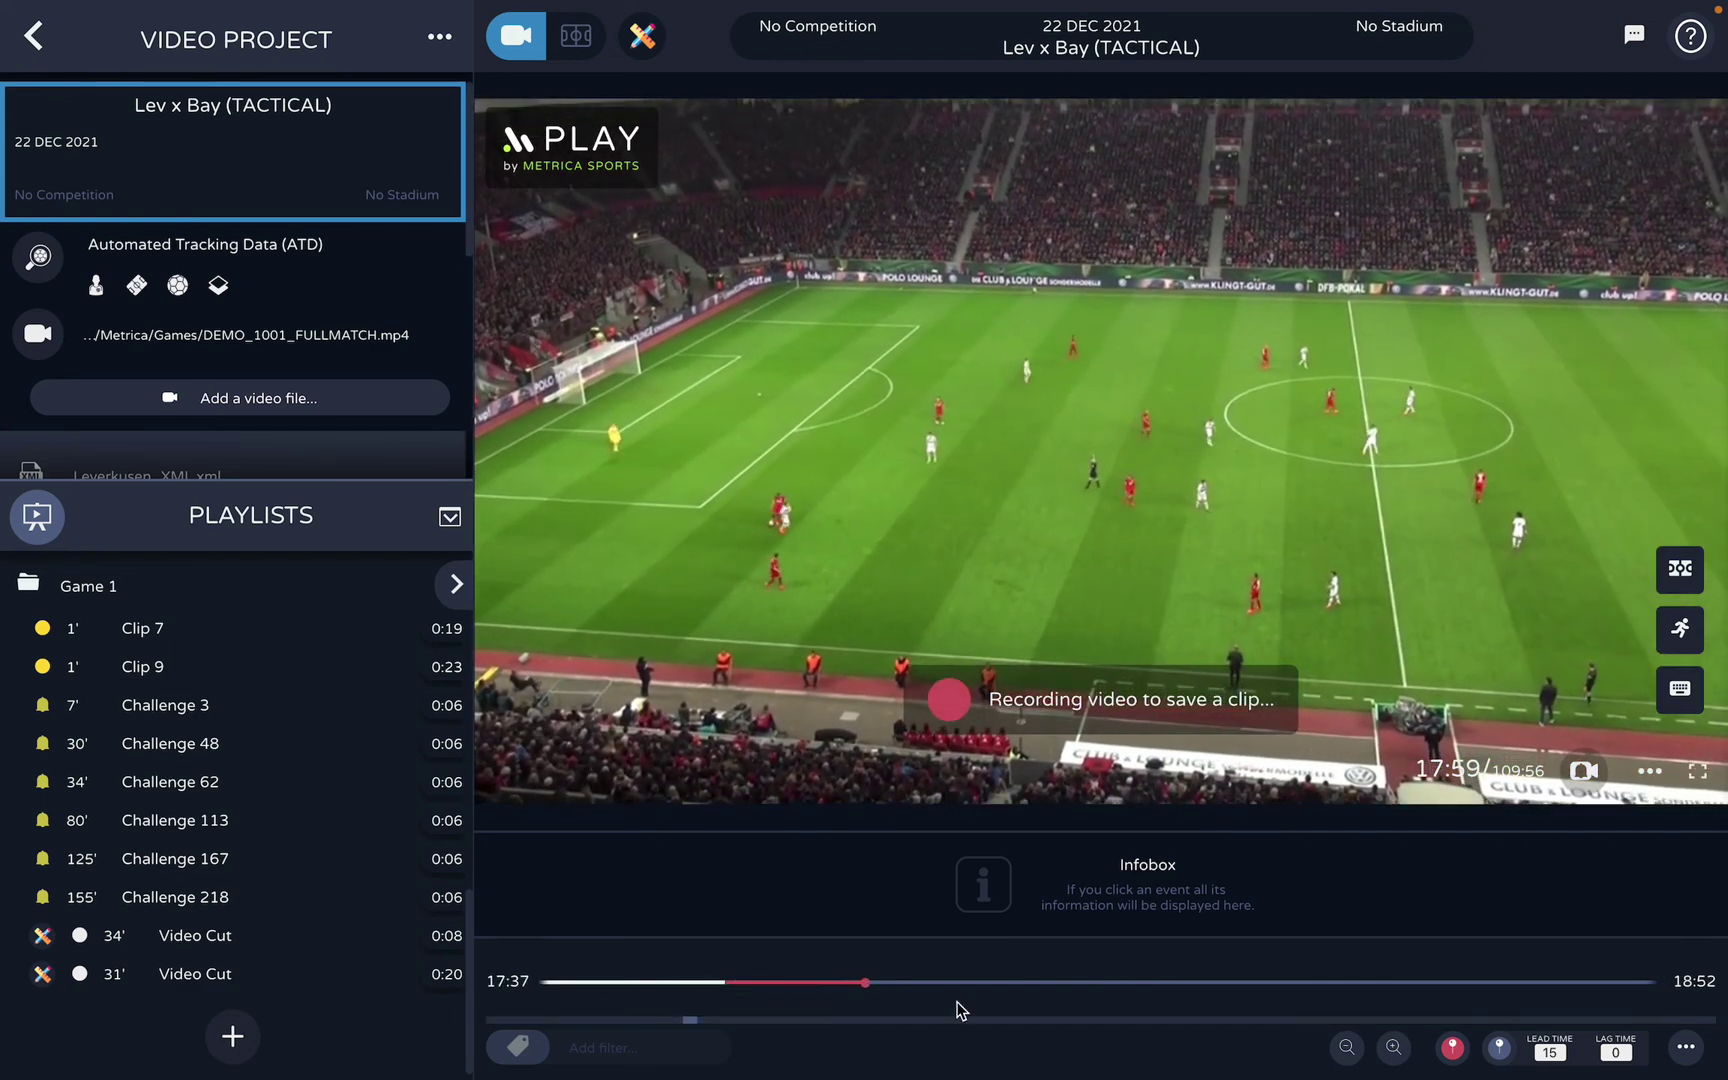
pyautogui.press('r')
pyautogui.press('space')
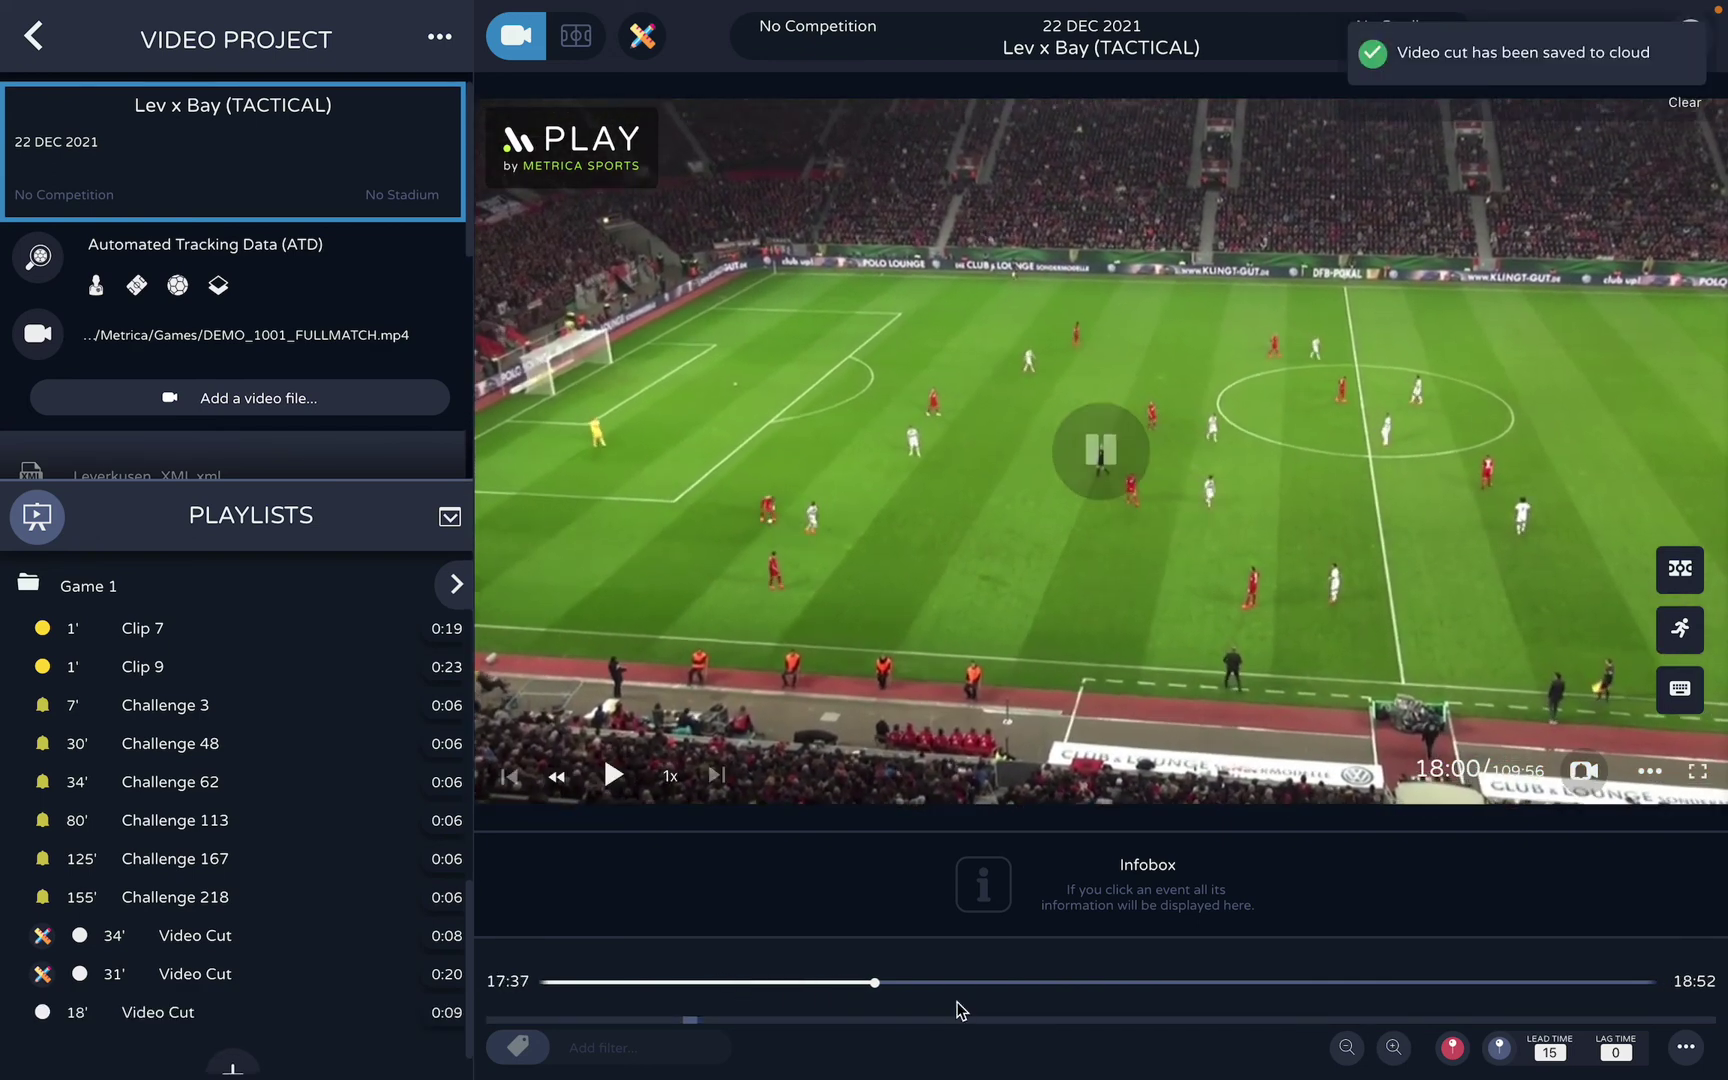
# Open the newly recorded 9-second Video Cut, pause it at 17:51, and open its visualization editor
pyautogui.moveTo(341, 1020)
pyautogui.click(258, 1020)
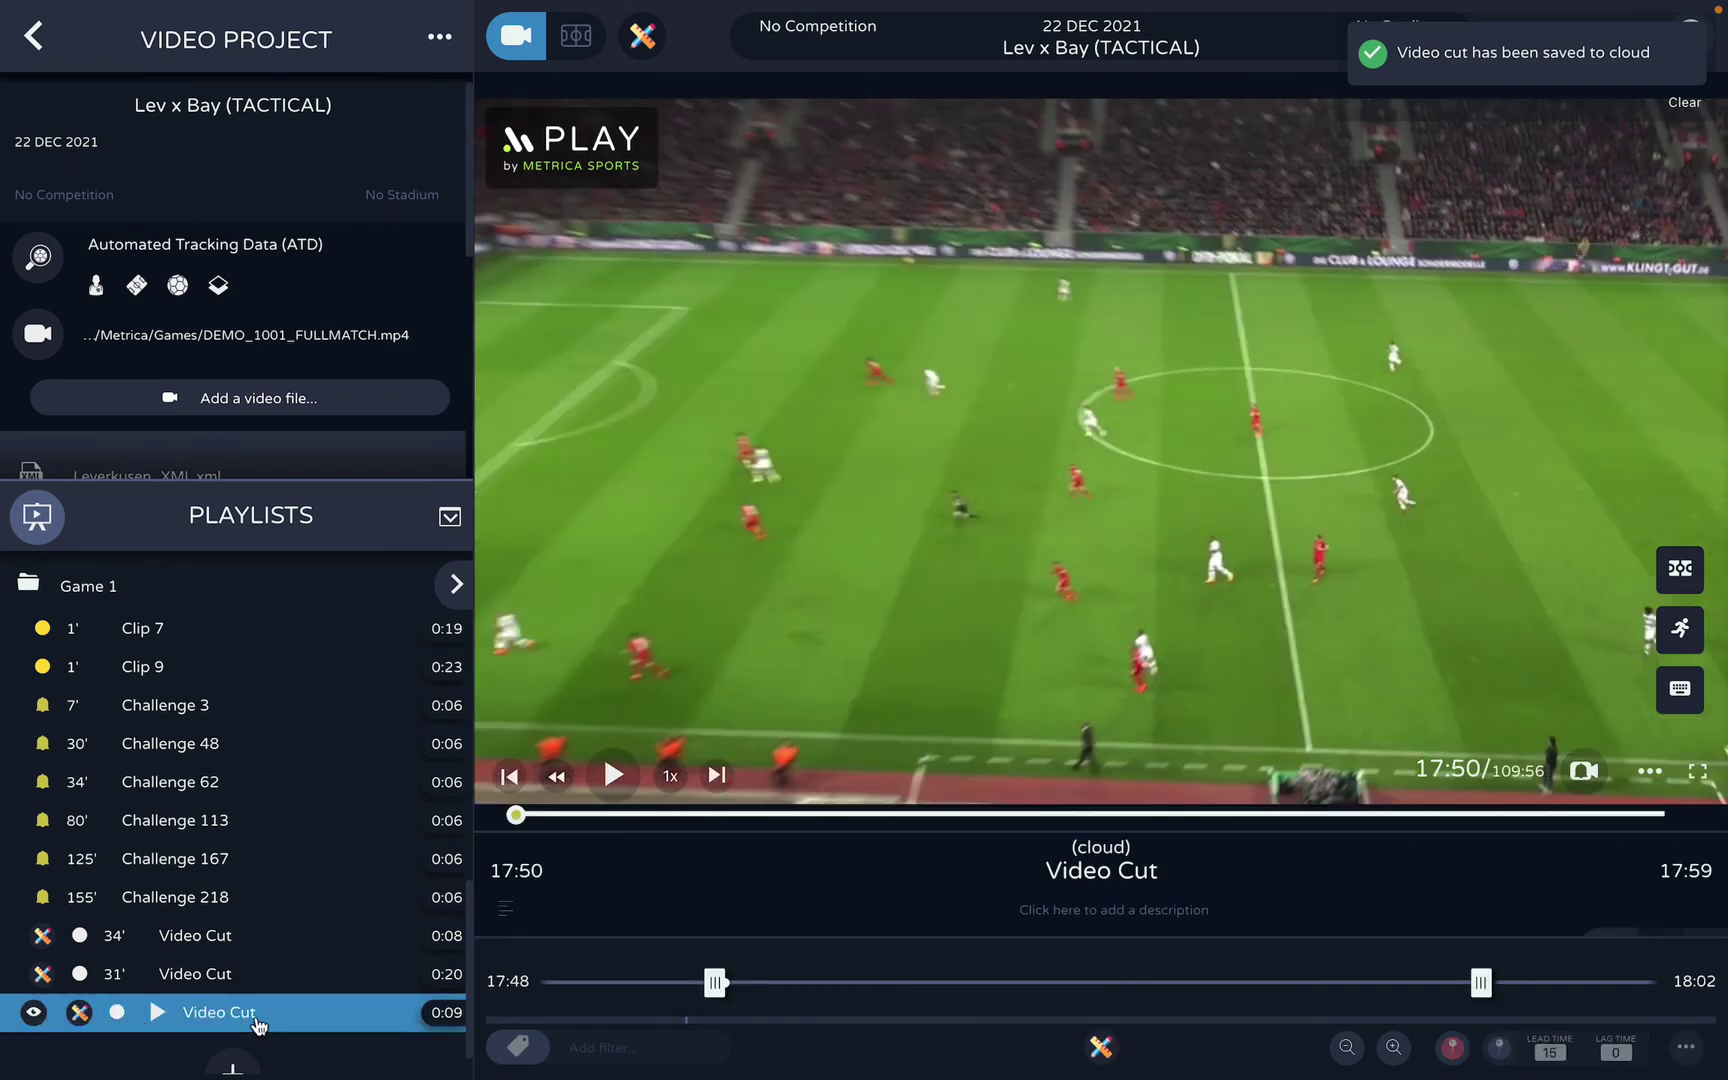
pyautogui.click(859, 616)
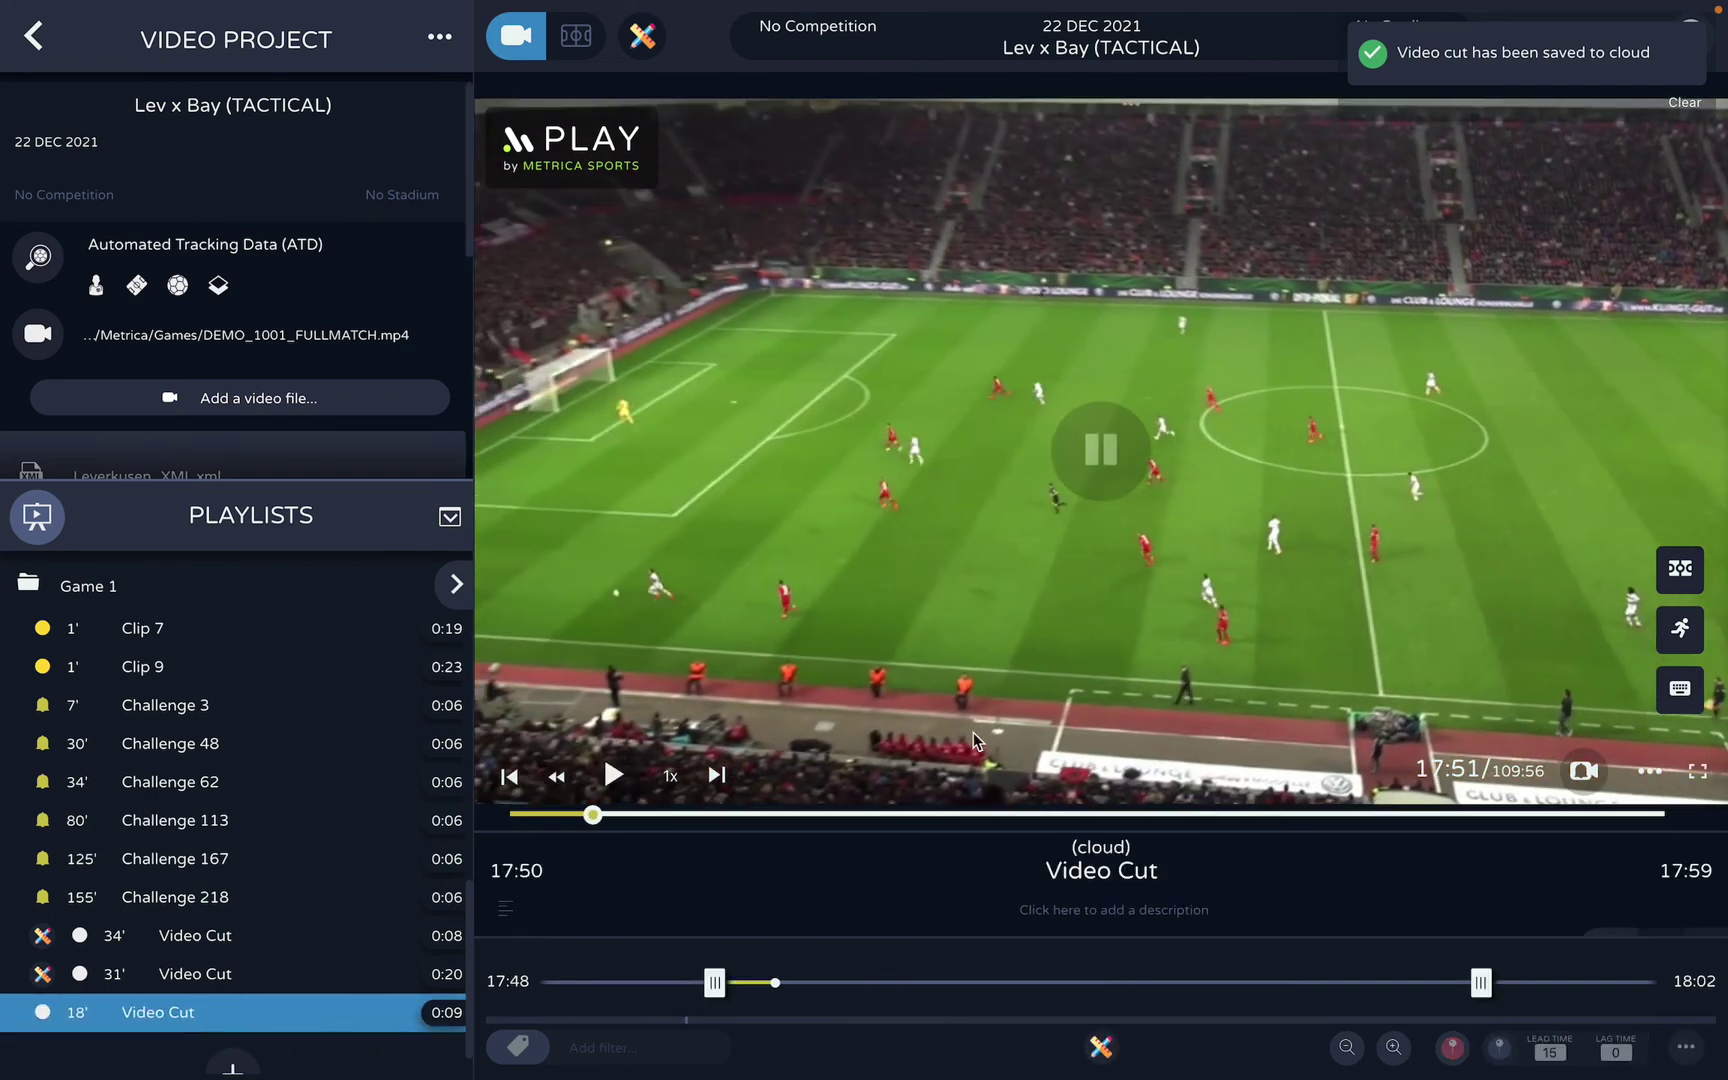
pyautogui.click(1099, 1048)
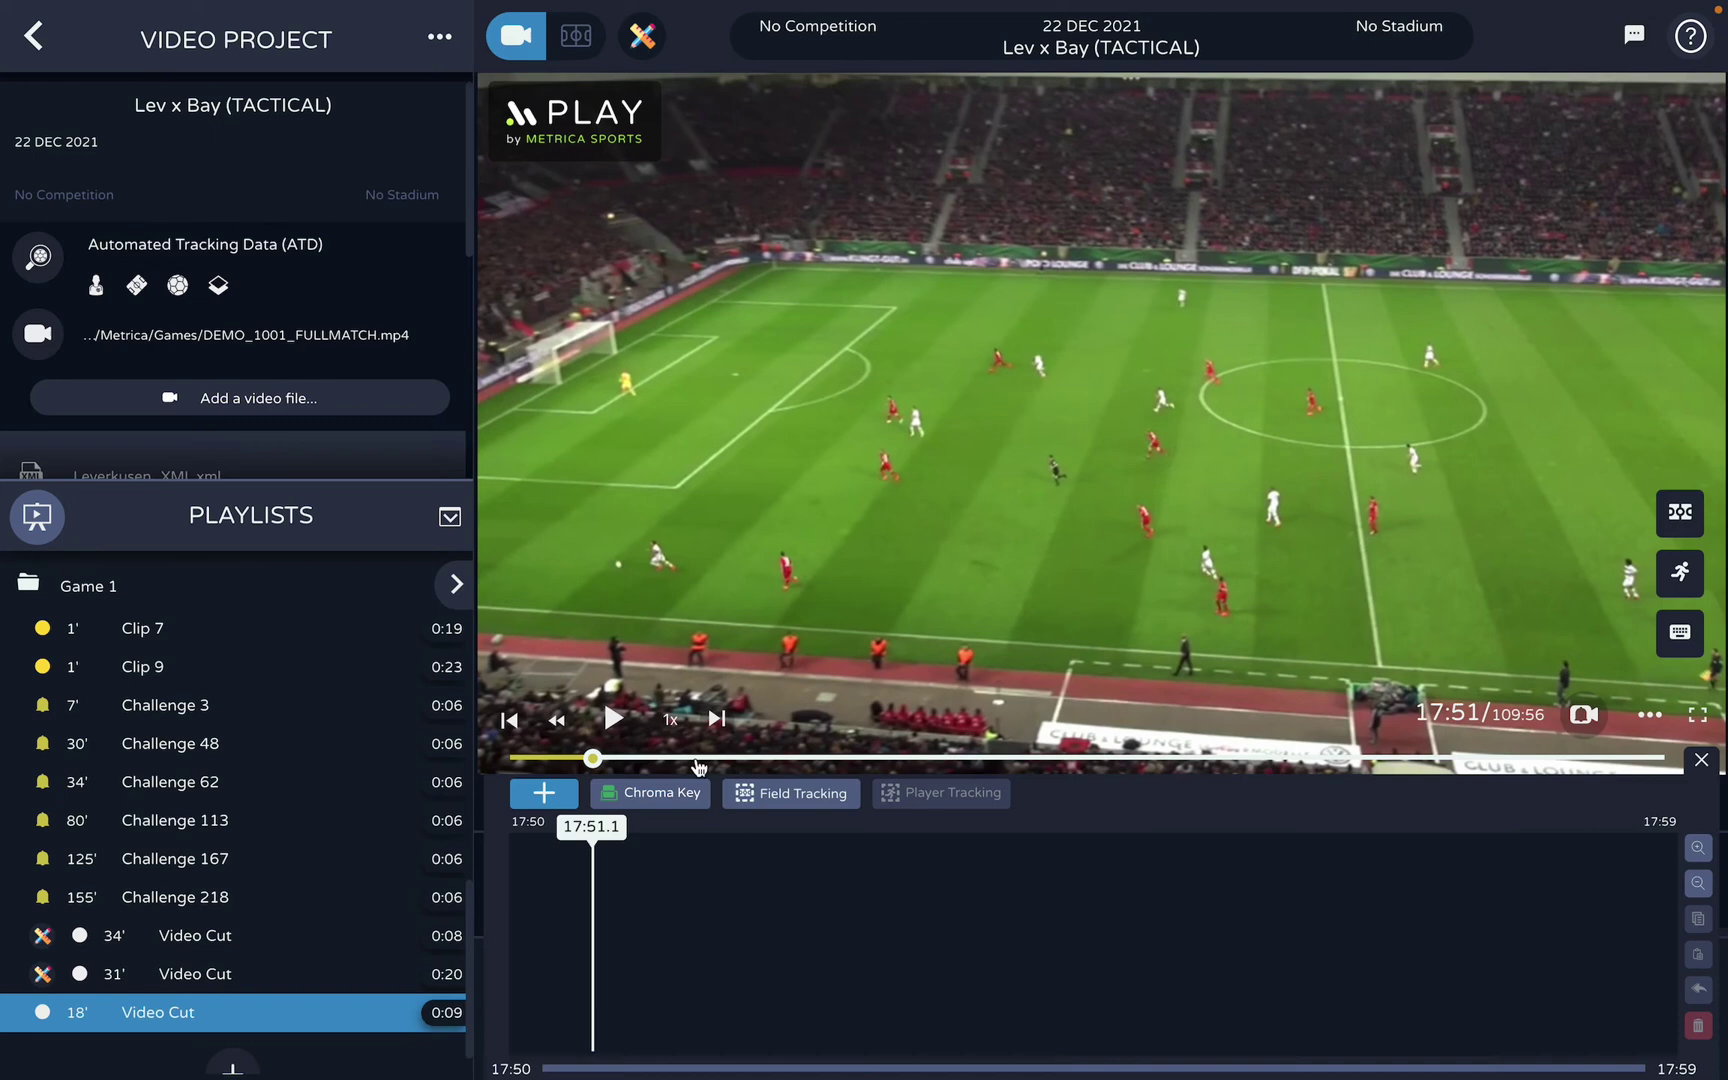
# Add a Link player visualization at 17:51.1 connecting the four red defenders of the back line
pyautogui.click(544, 793)
pyautogui.moveTo(603, 492)
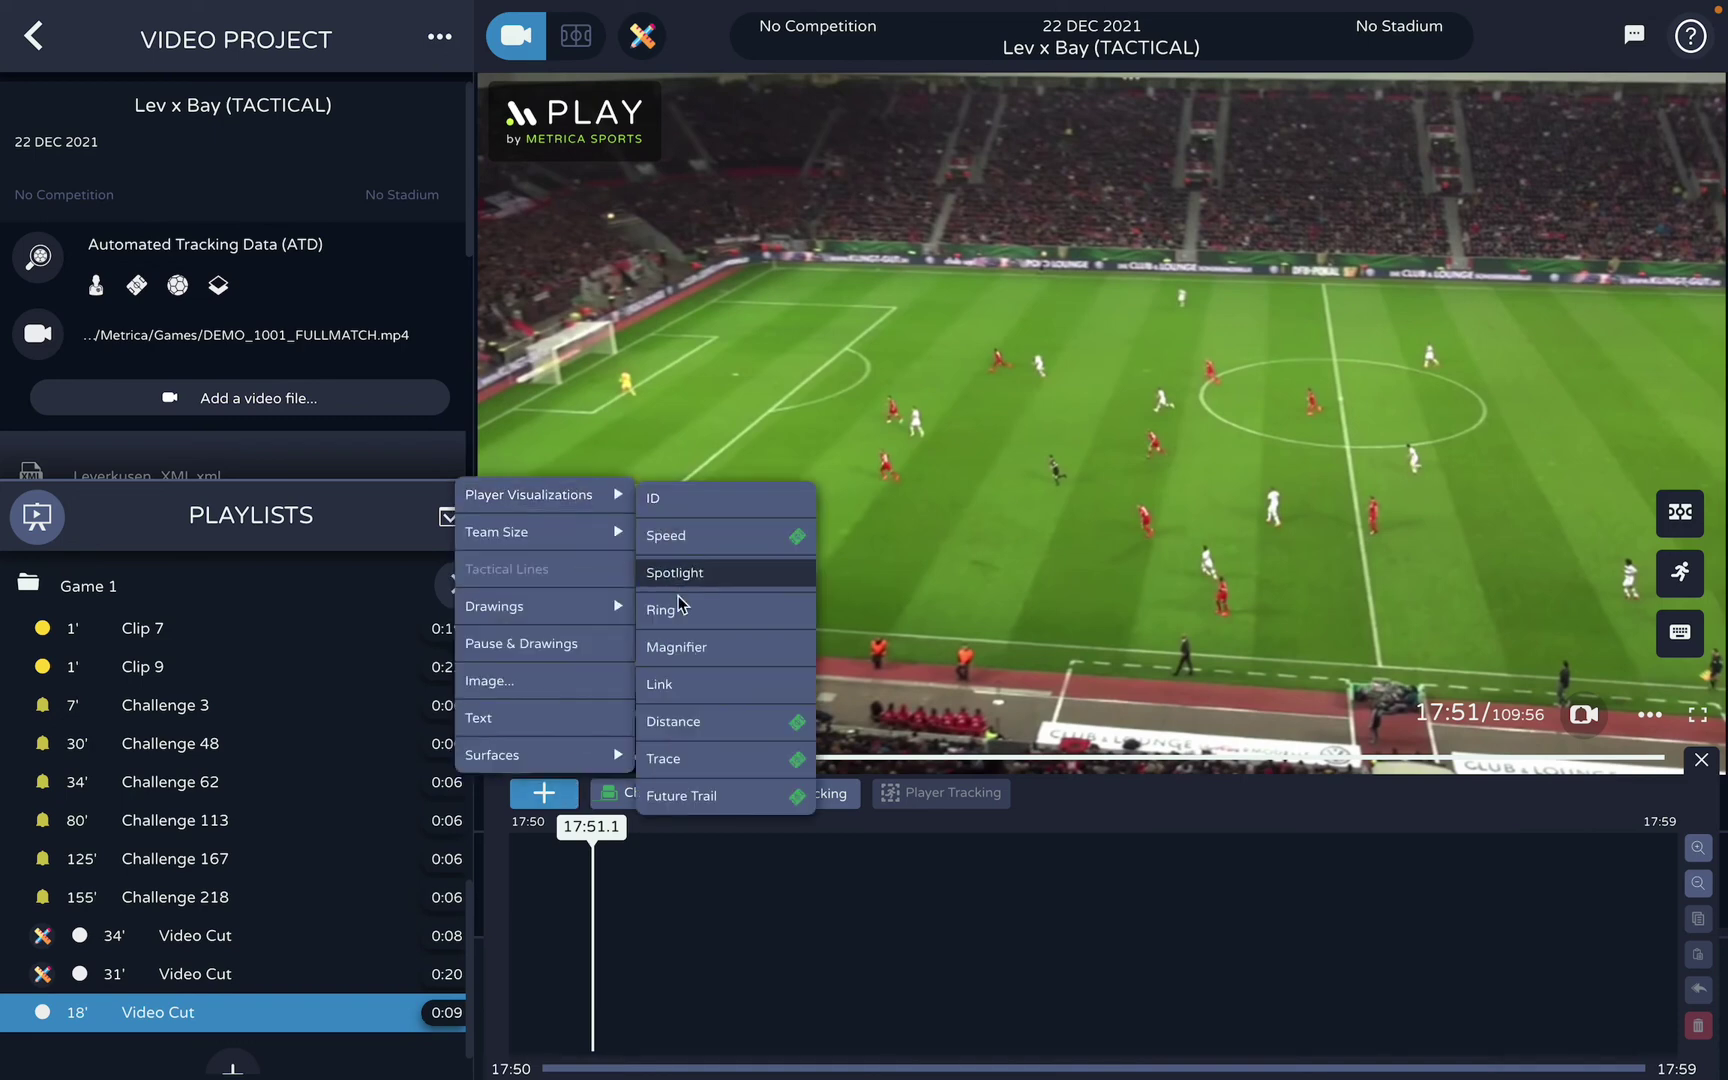
pyautogui.click(660, 688)
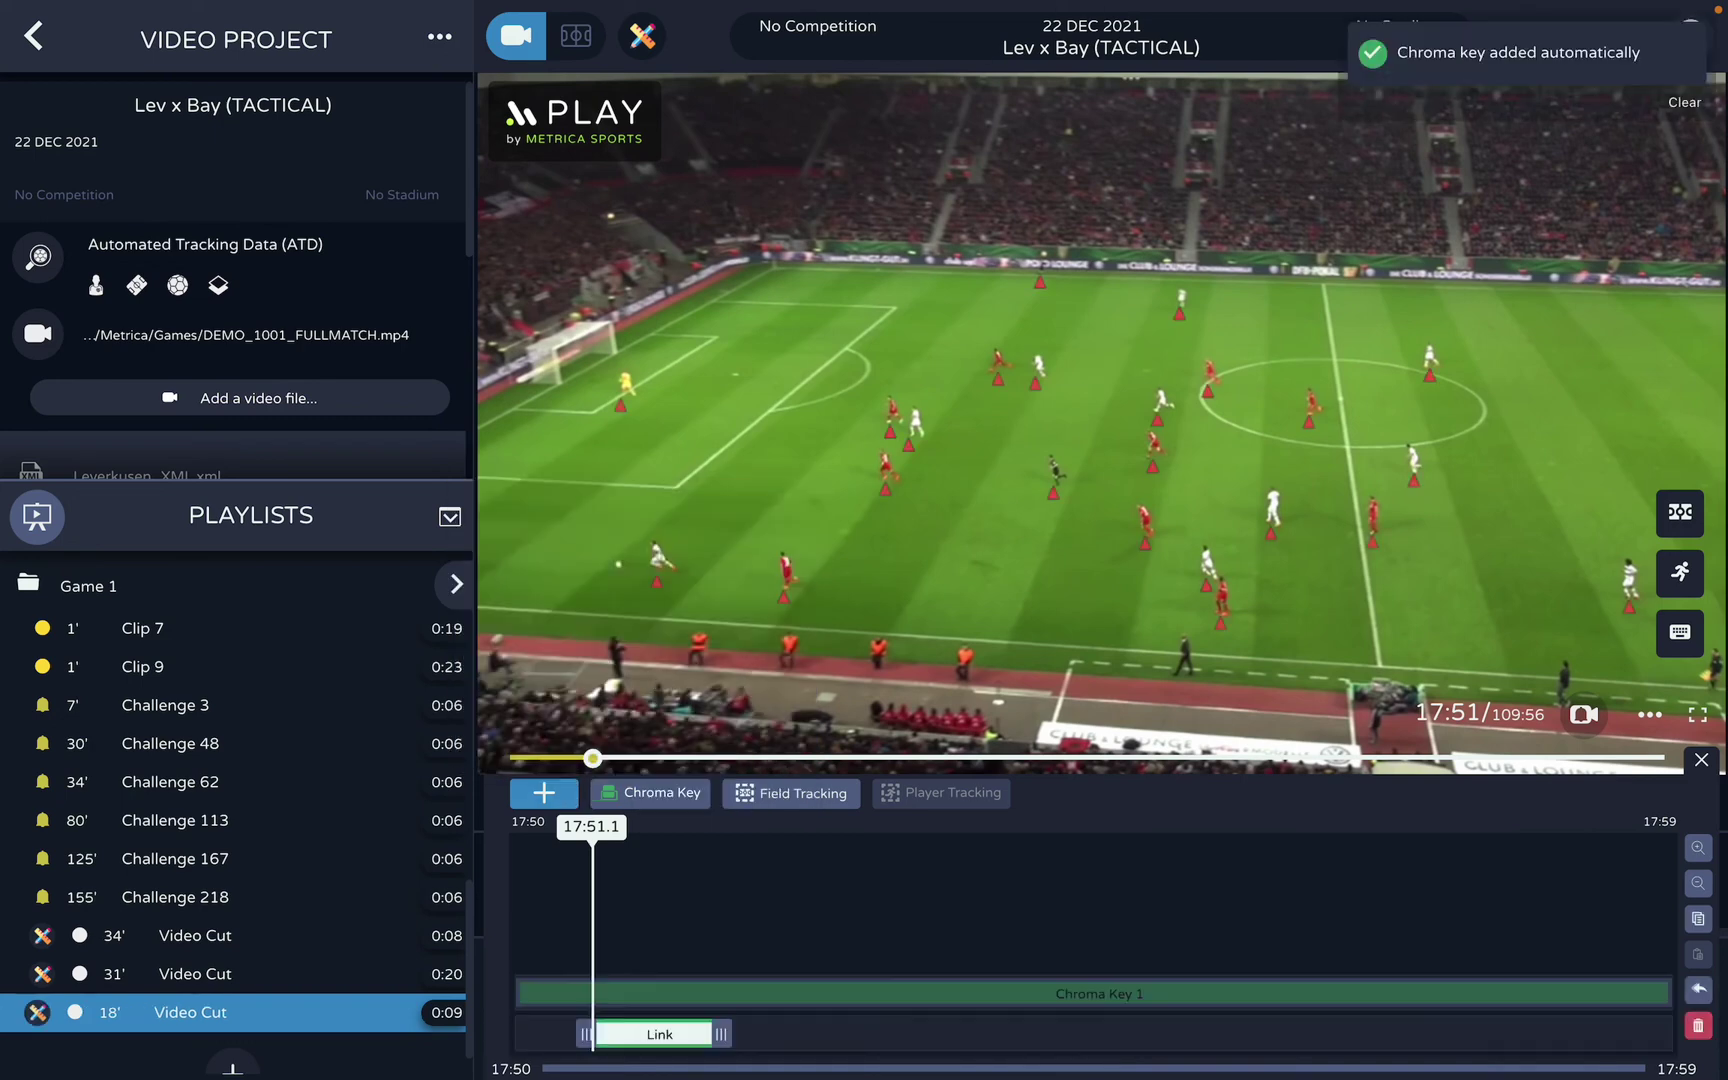
pyautogui.click(785, 580)
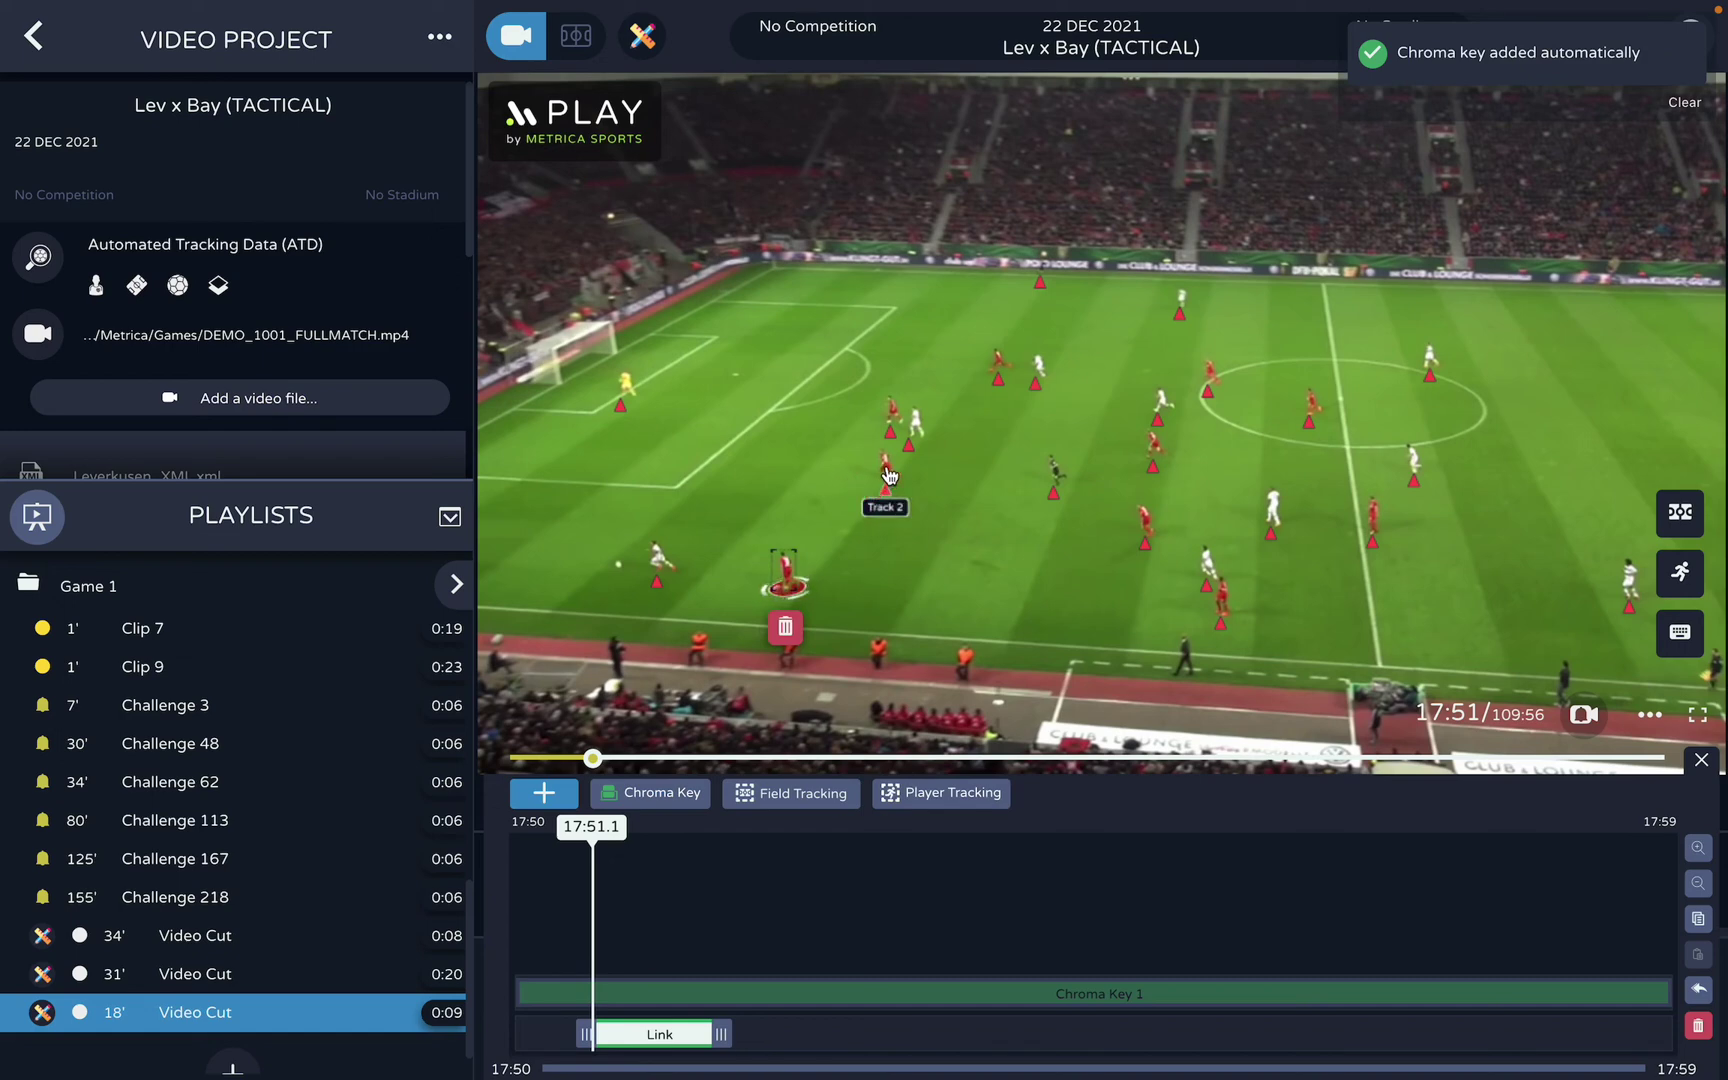
pyautogui.click(888, 474)
pyautogui.click(893, 420)
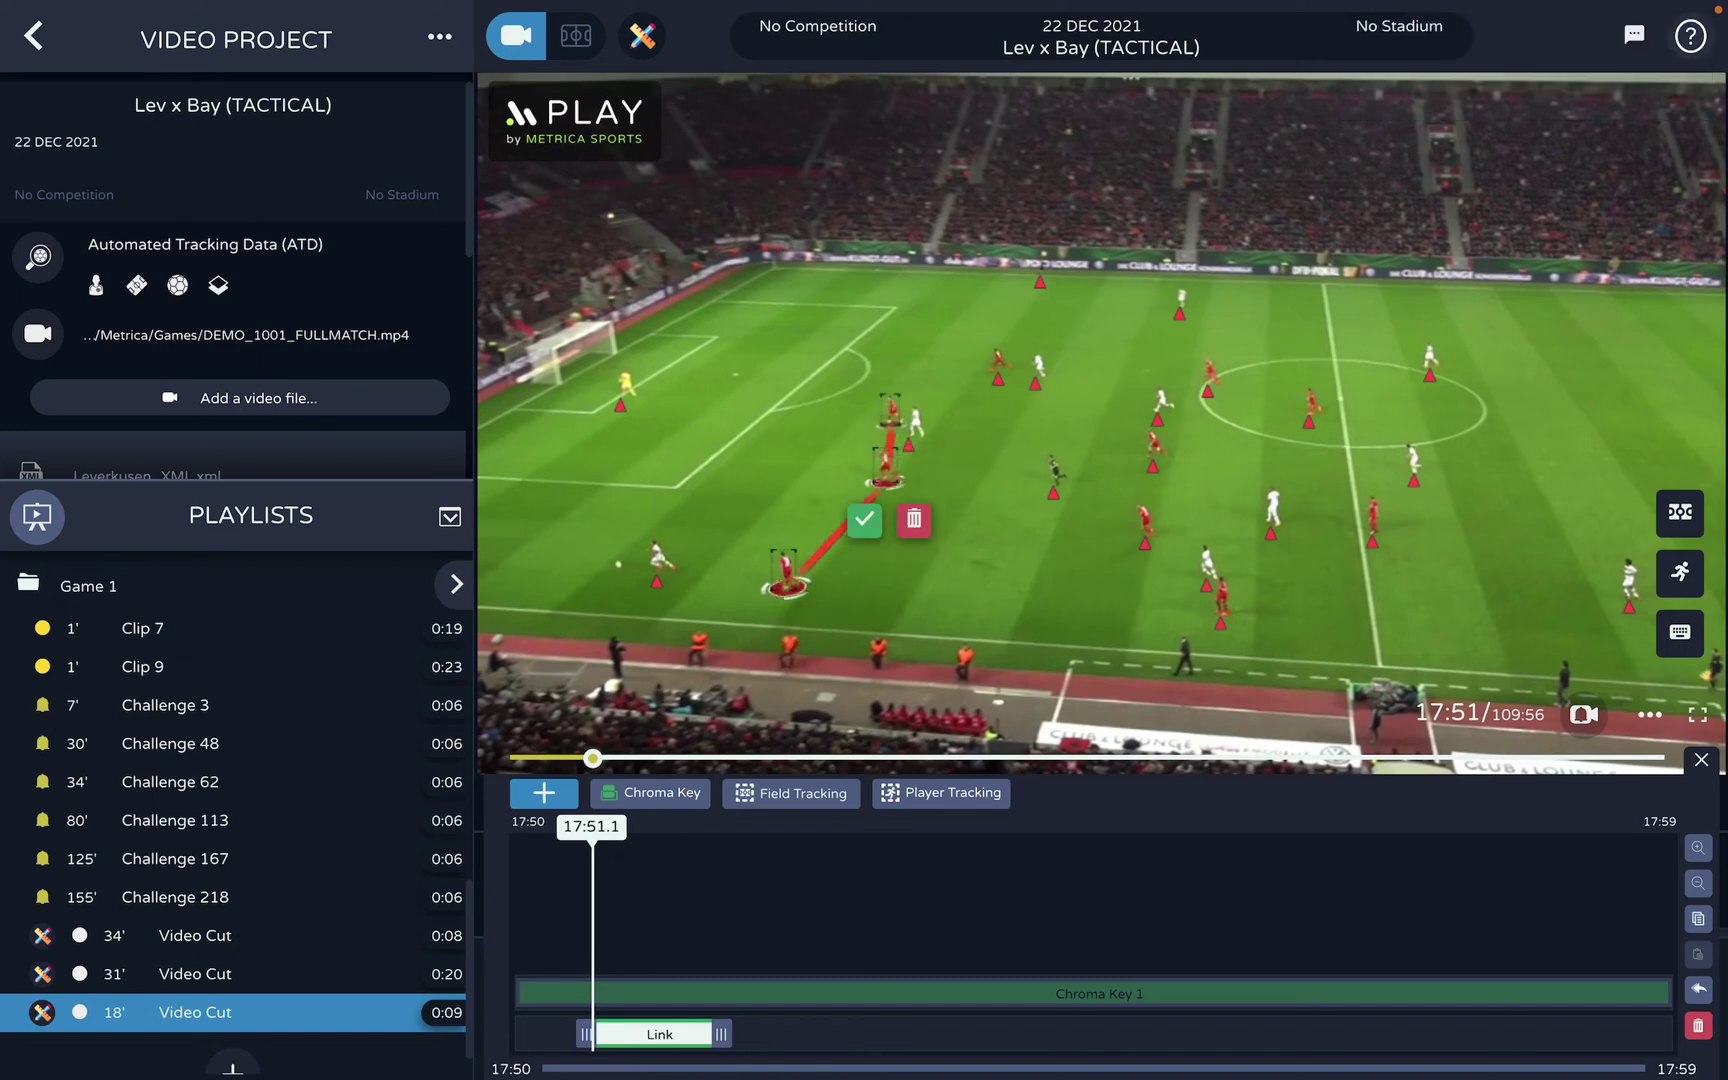
pyautogui.click(998, 368)
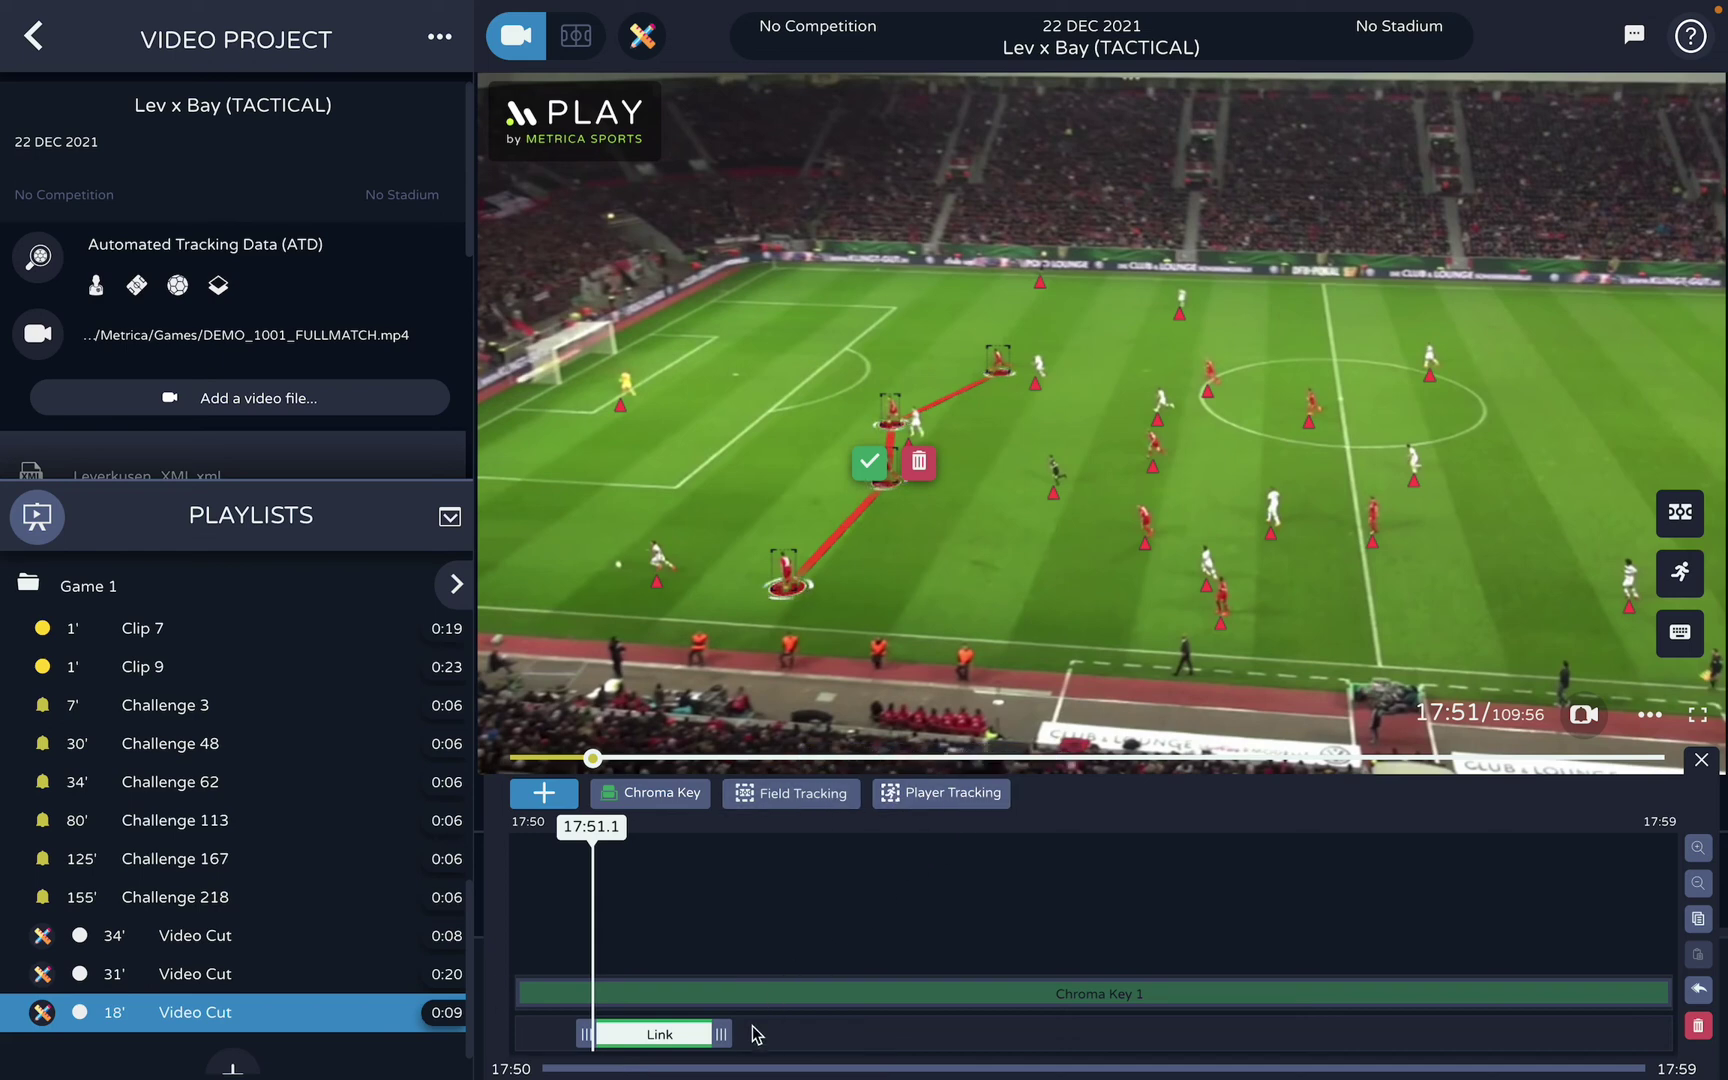
# Extend the Link visualization to about 17:58.4 and add a second chain connecting the four red midfielders
pyautogui.moveTo(722, 1034); pyautogui.dragTo(1503, 1030)
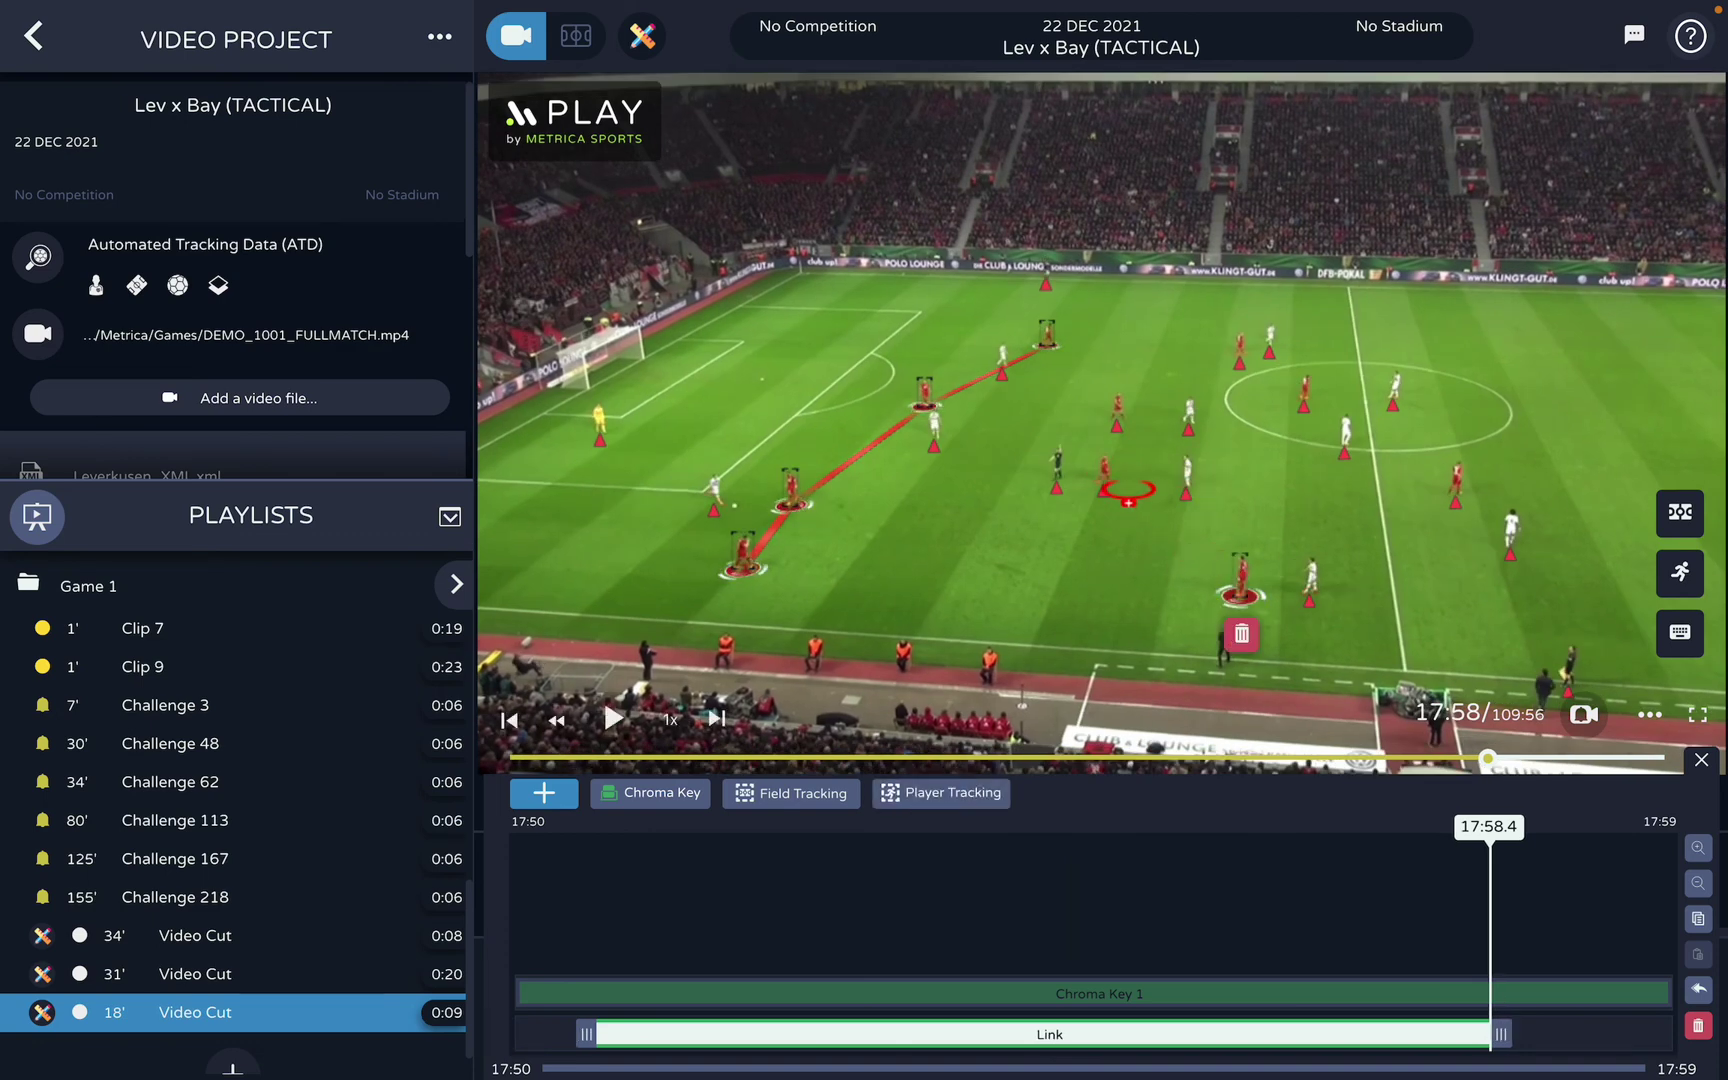
pyautogui.click(1121, 414)
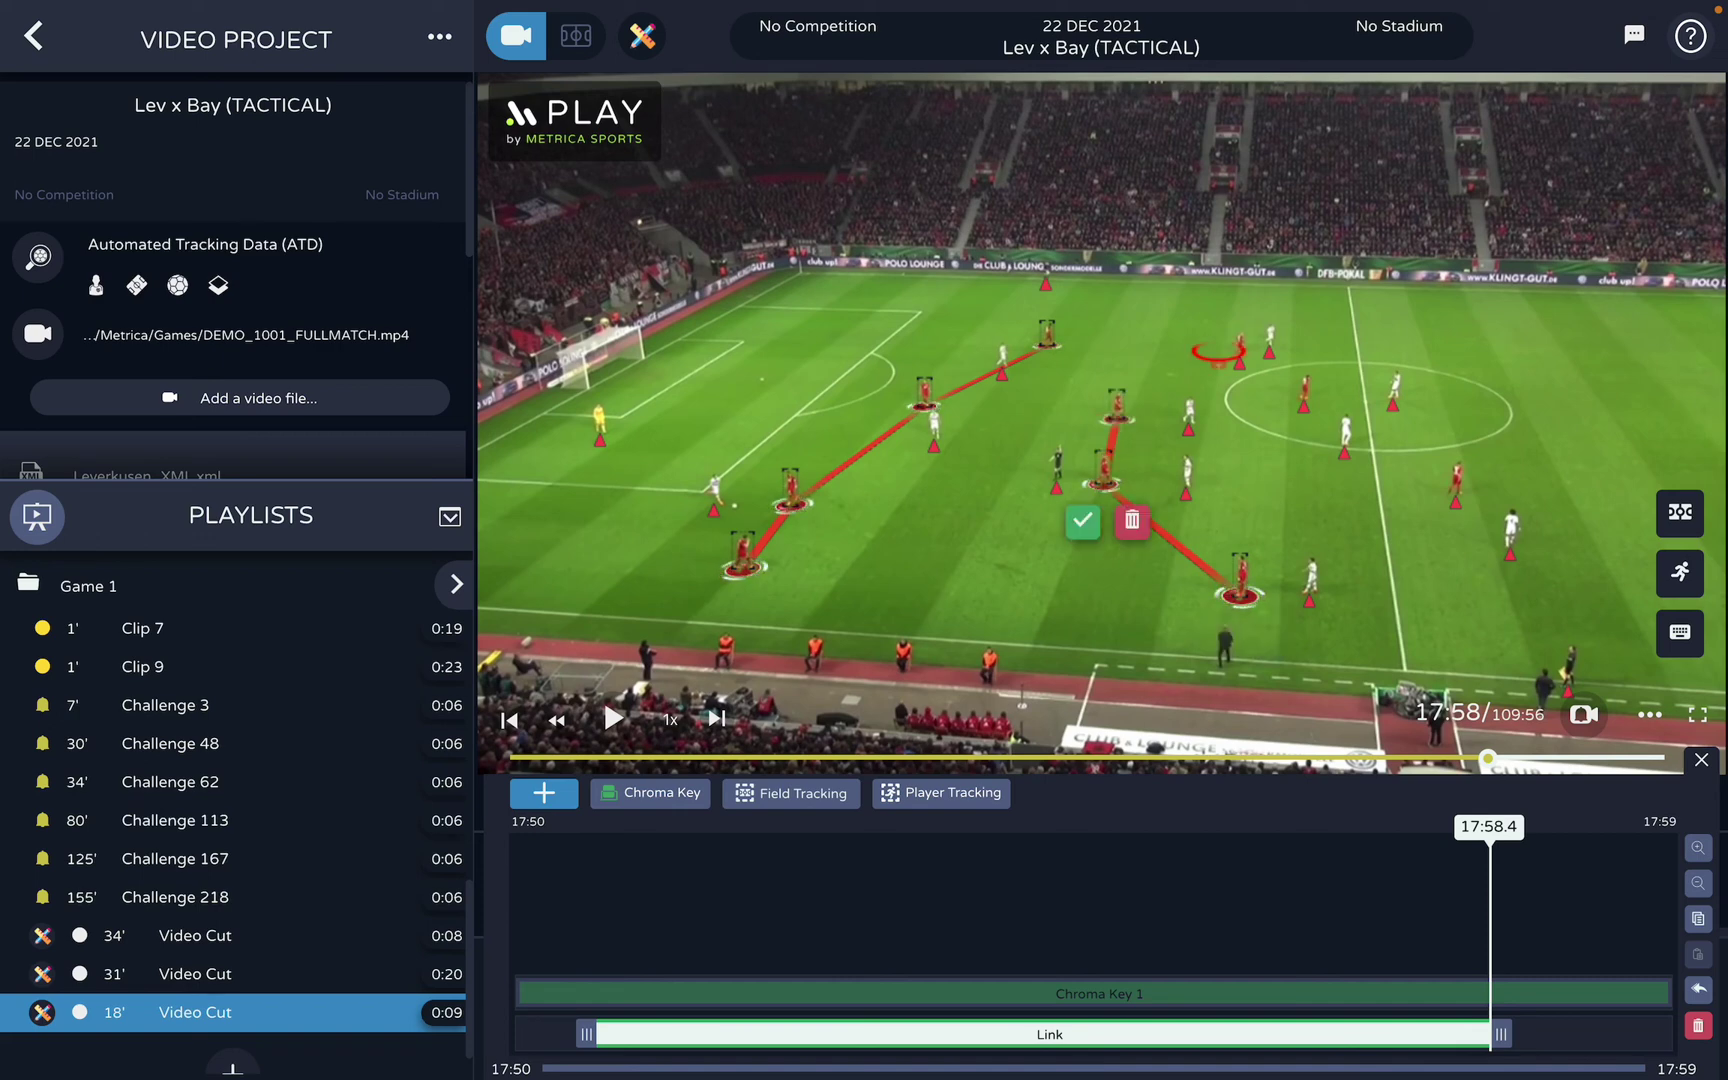
pyautogui.click(1244, 350)
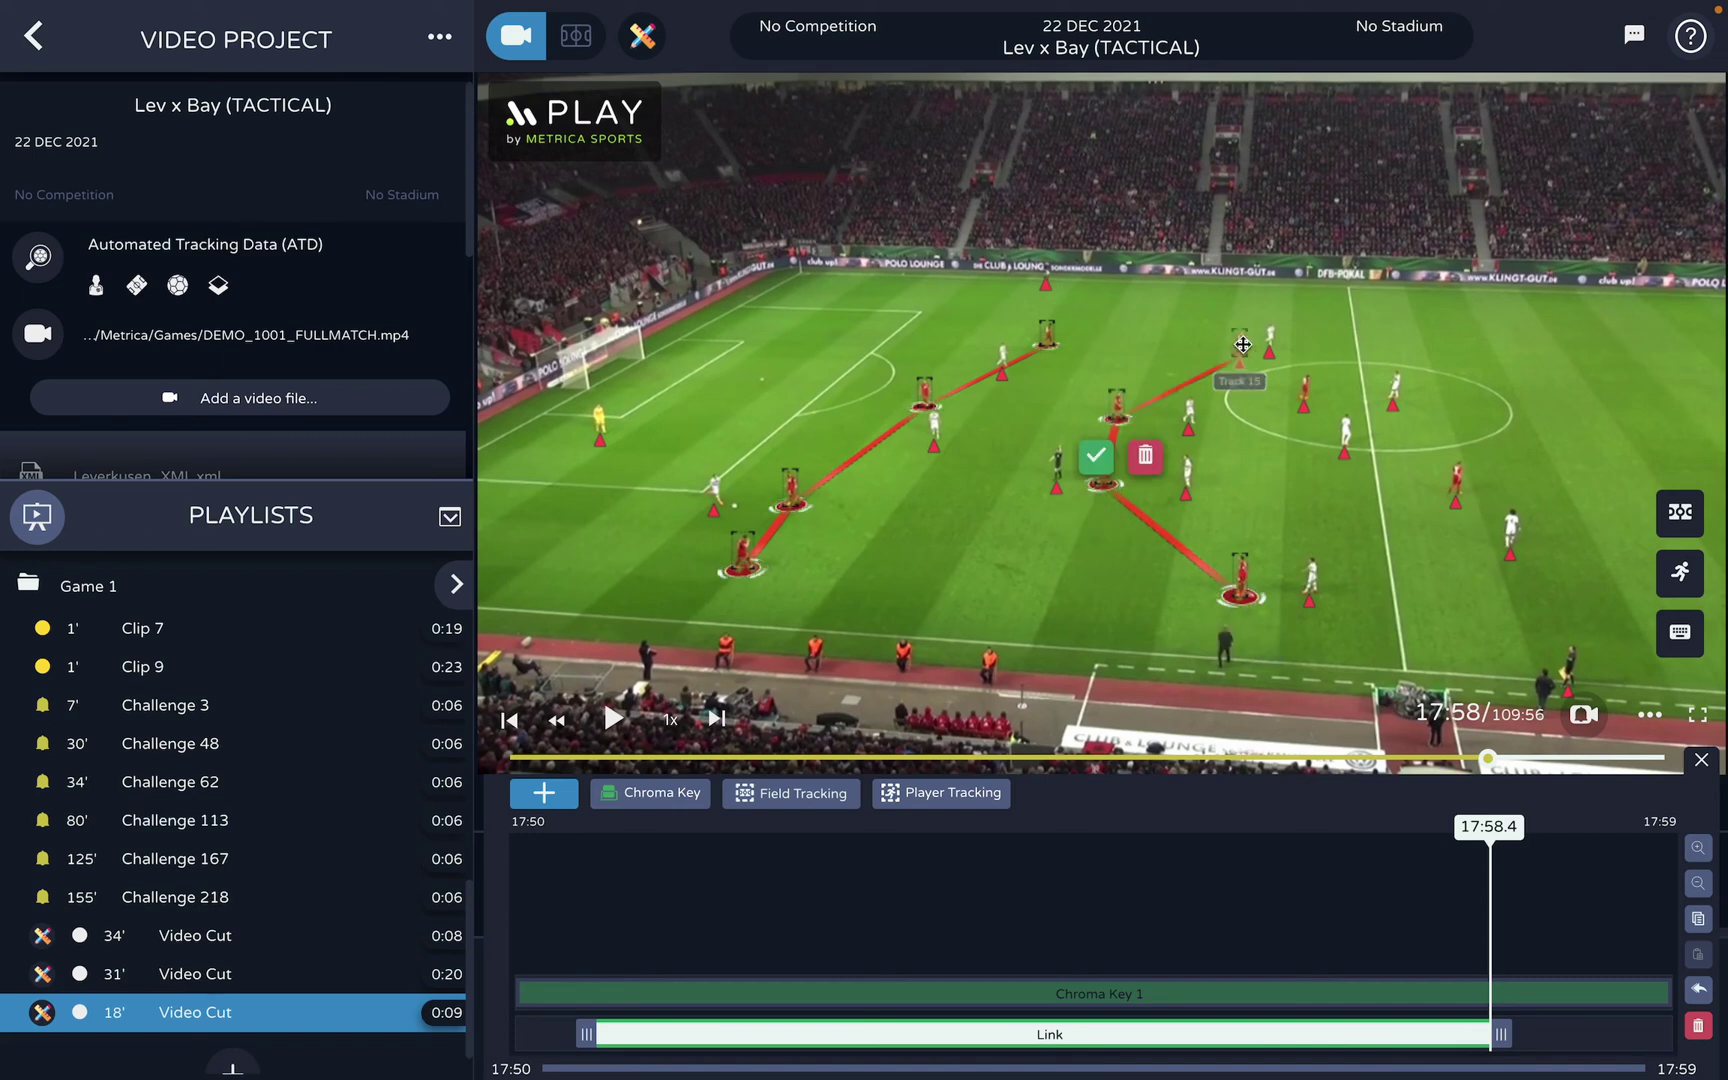
pyautogui.click(1097, 459)
# Link the two red forwards near the centre circle and play the clip to preview the links, pausing at 17:55.7
pyautogui.click(1455, 490)
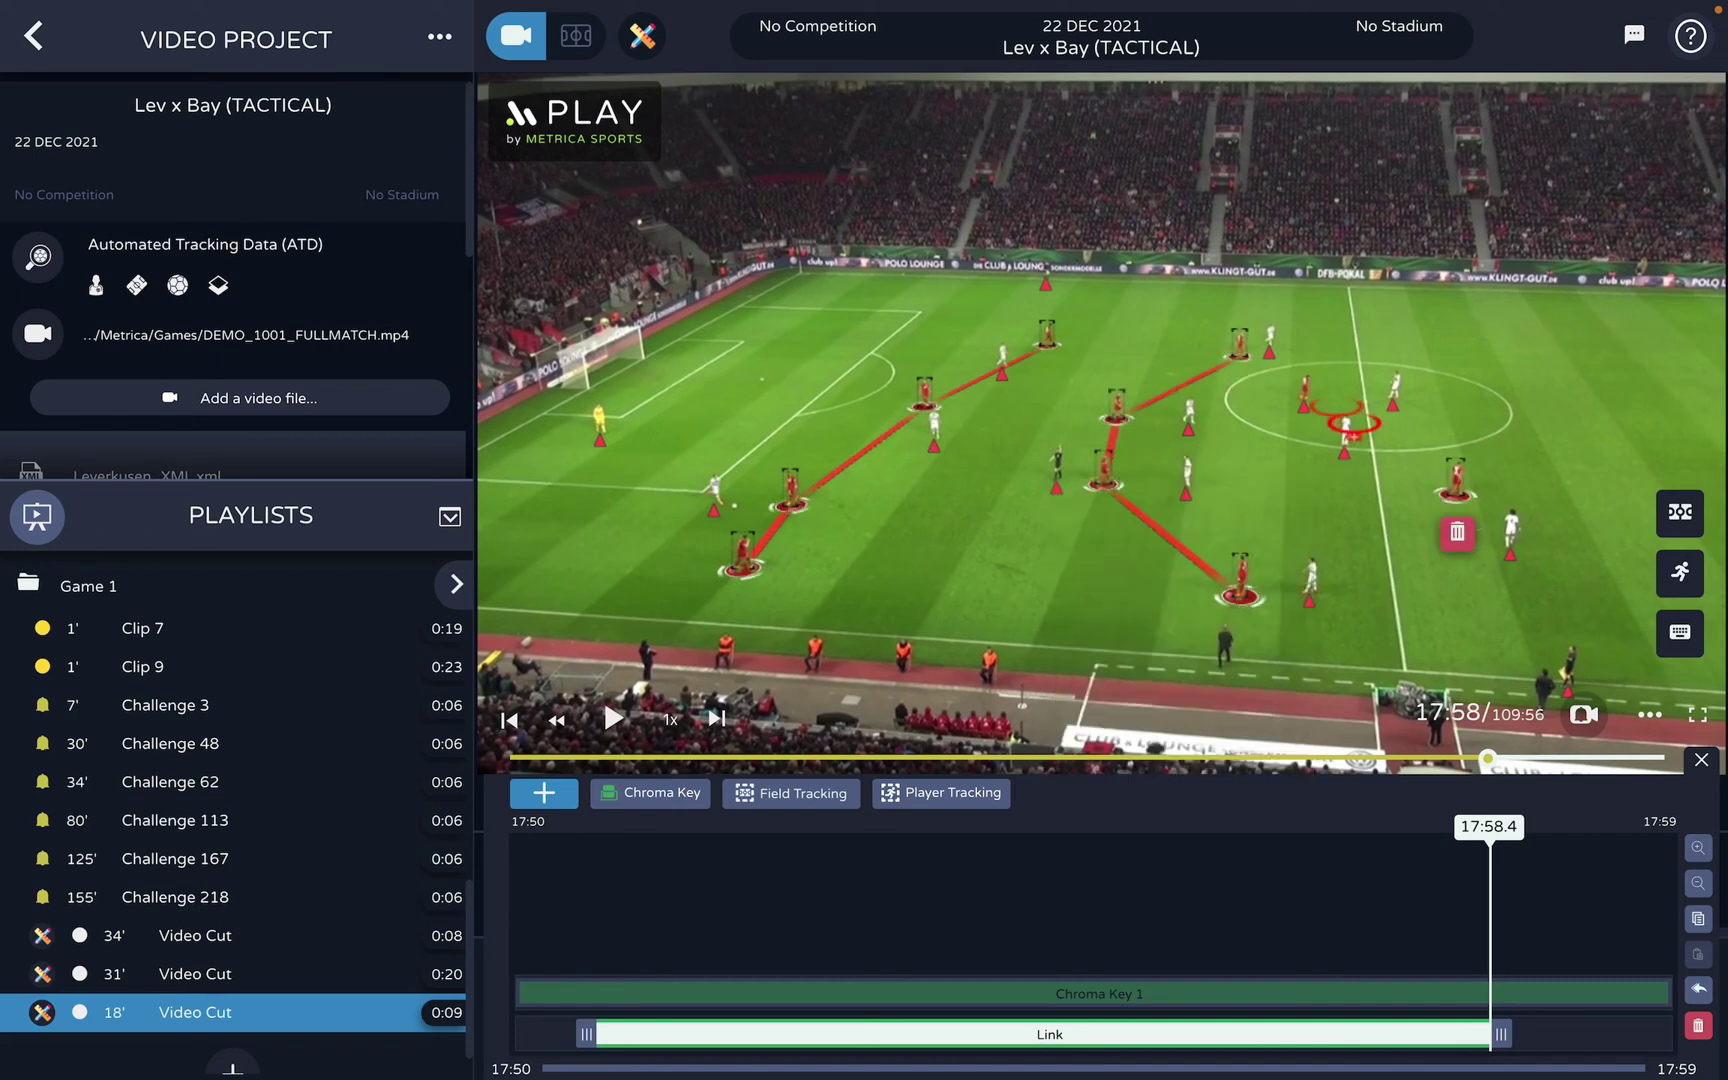
pyautogui.click(1311, 400)
pyautogui.click(1424, 537)
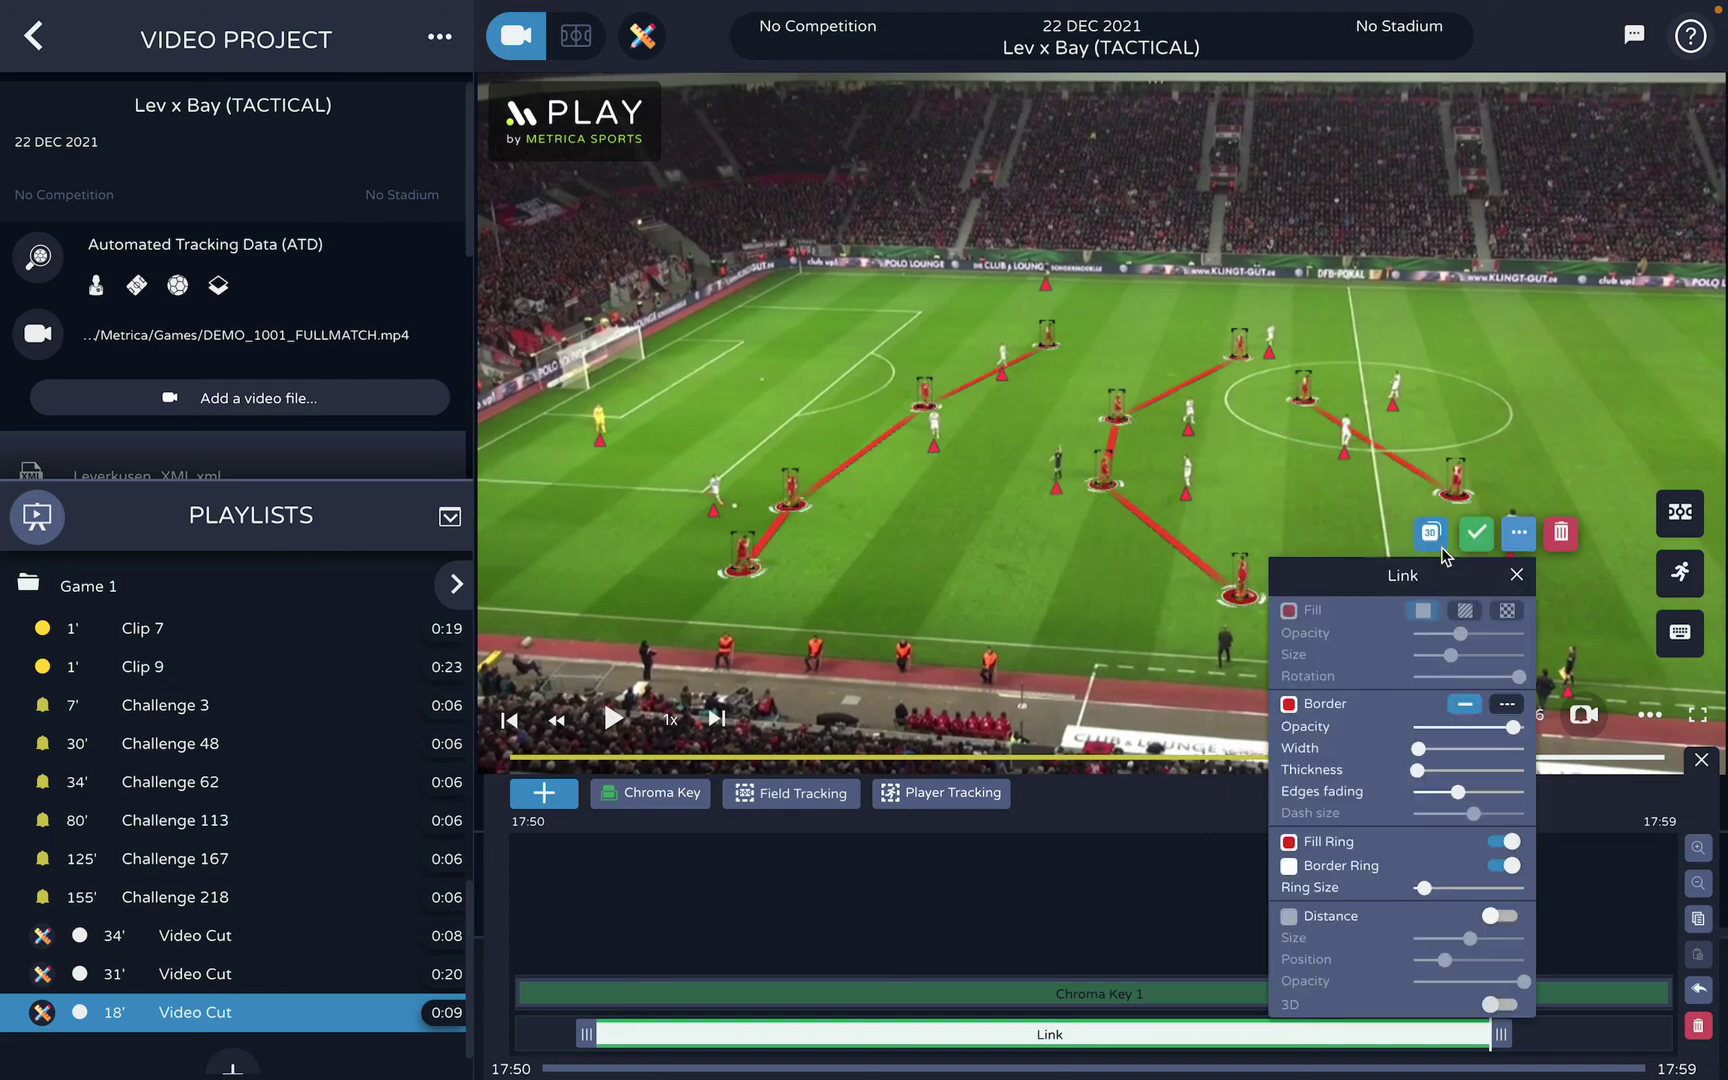
pyautogui.click(1129, 880)
pyautogui.press('space')
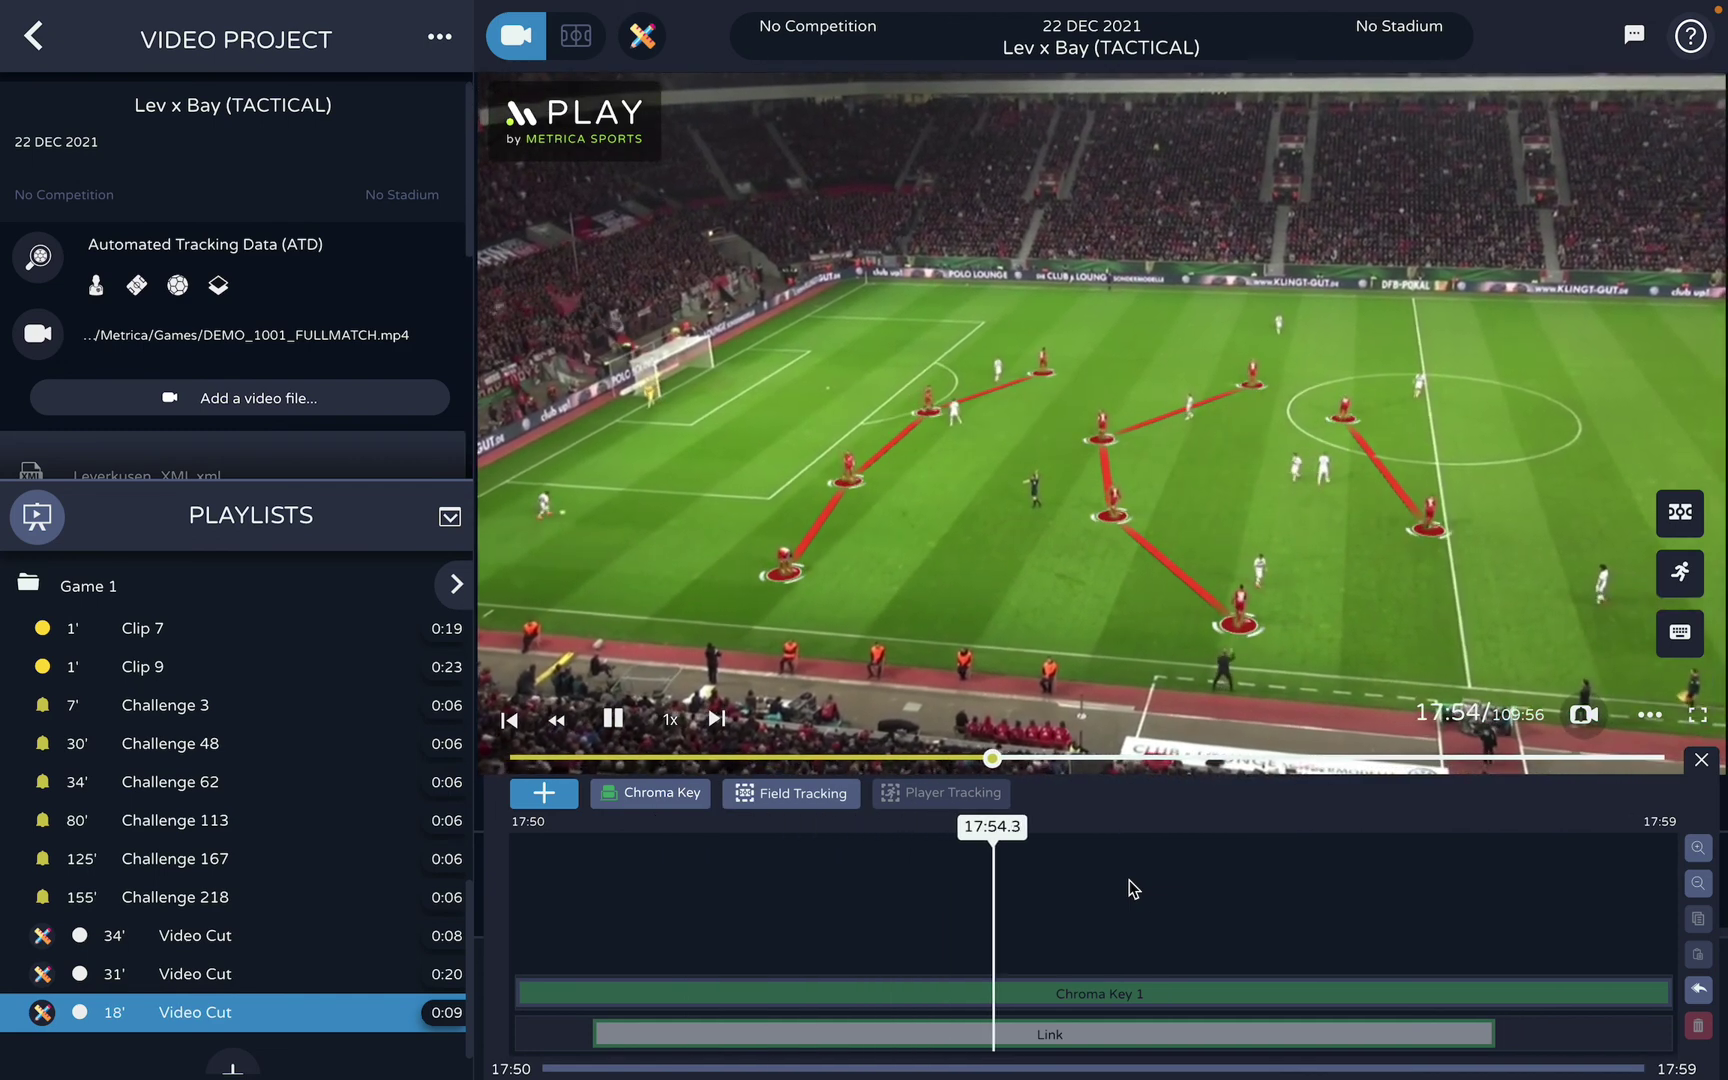
pyautogui.press('space')
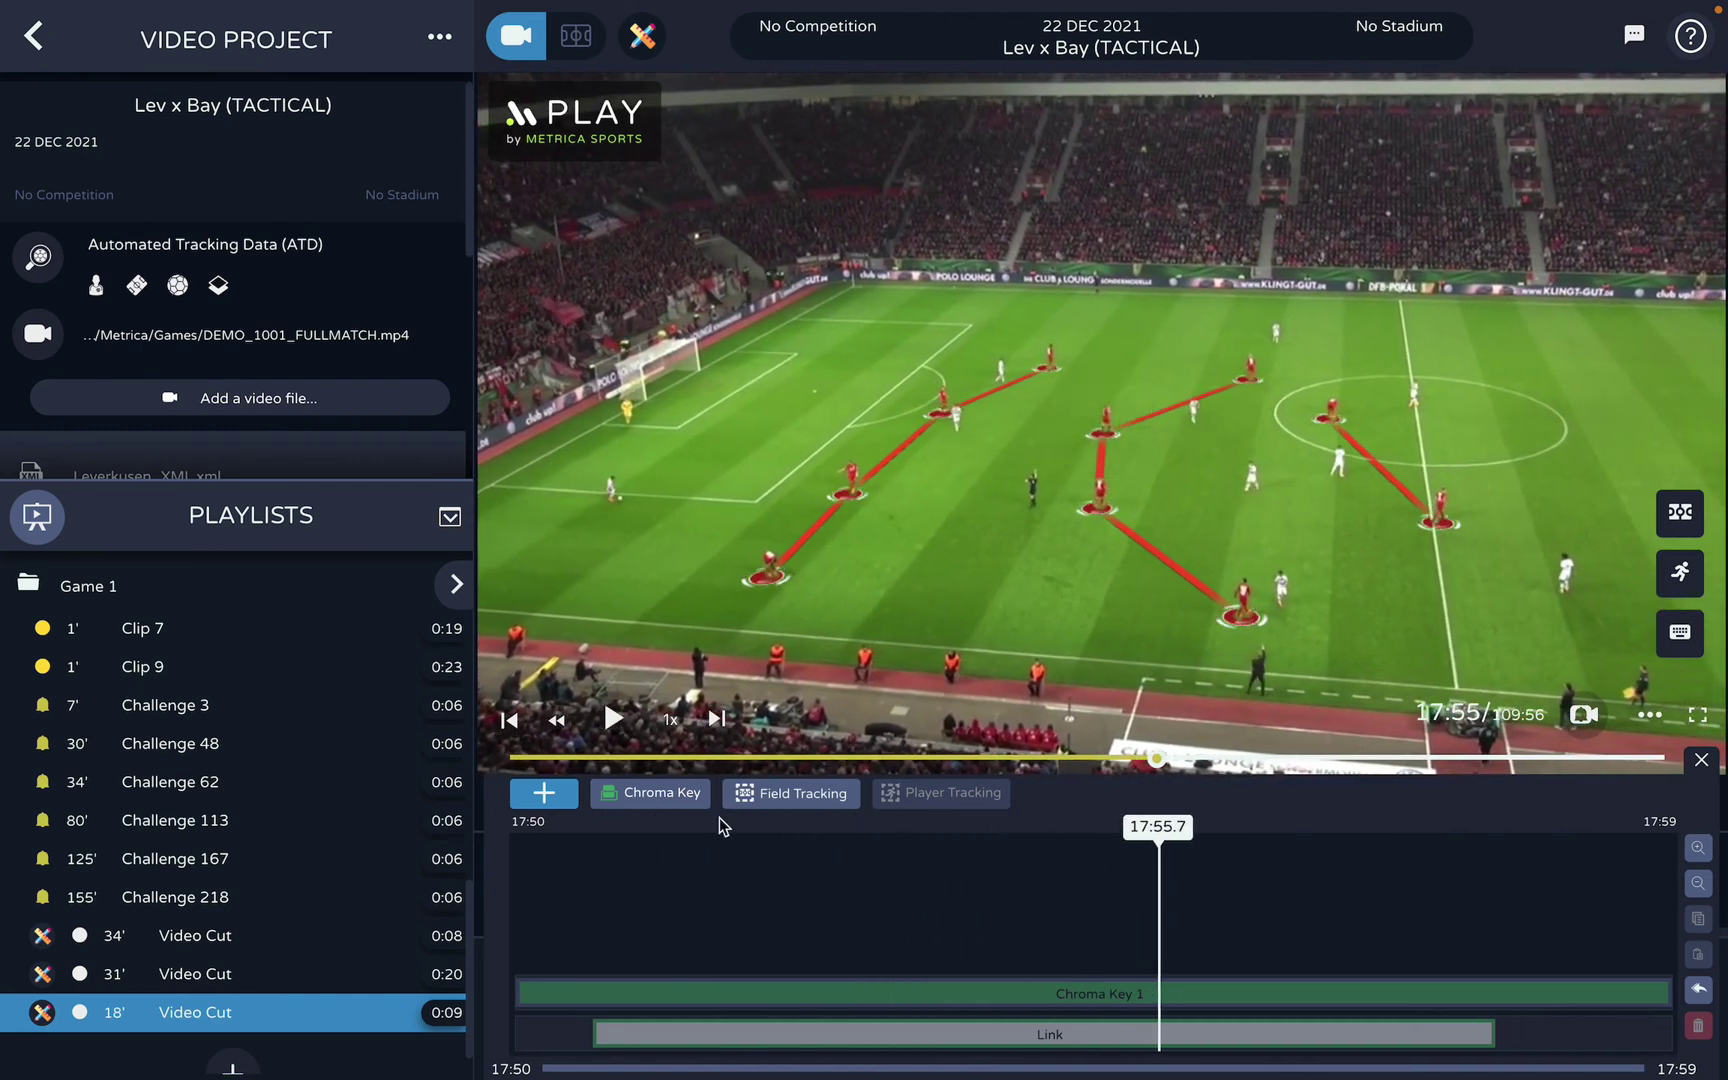
# Add a Team Size visualization for Team A at 17:55.7
pyautogui.click(544, 793)
pyautogui.moveTo(585, 532)
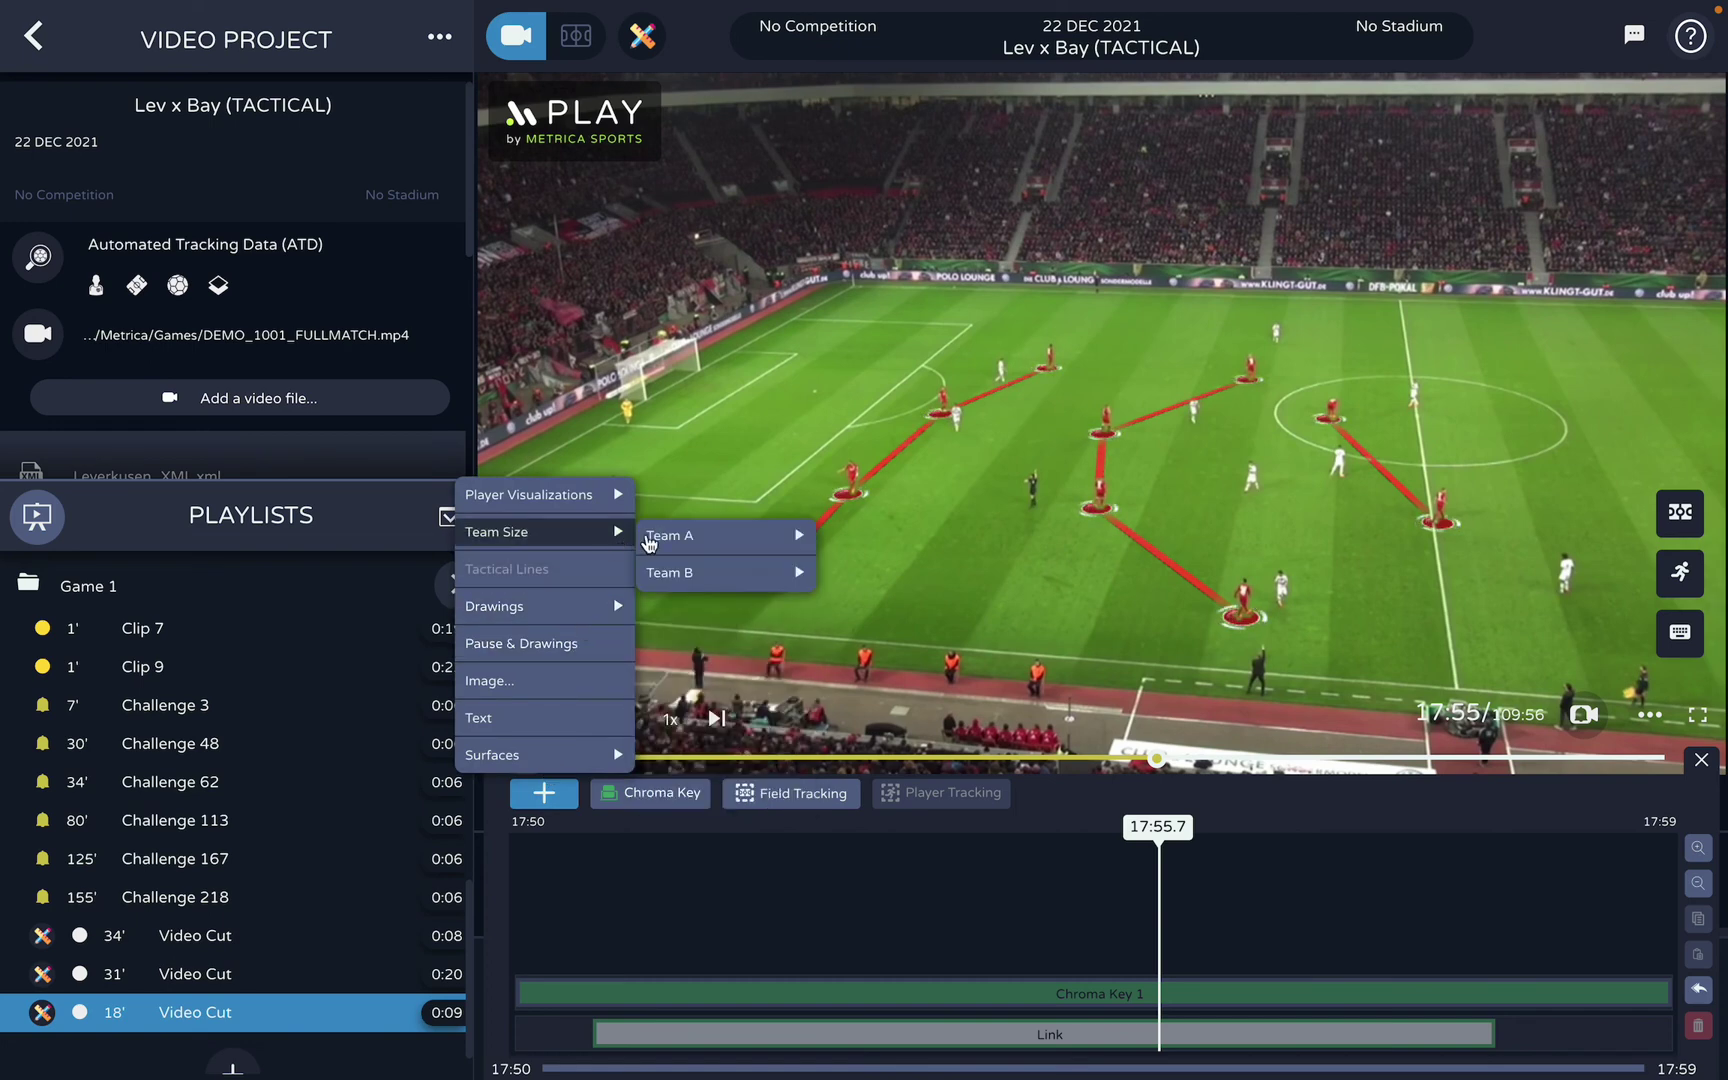
pyautogui.moveTo(720, 536)
pyautogui.click(846, 541)
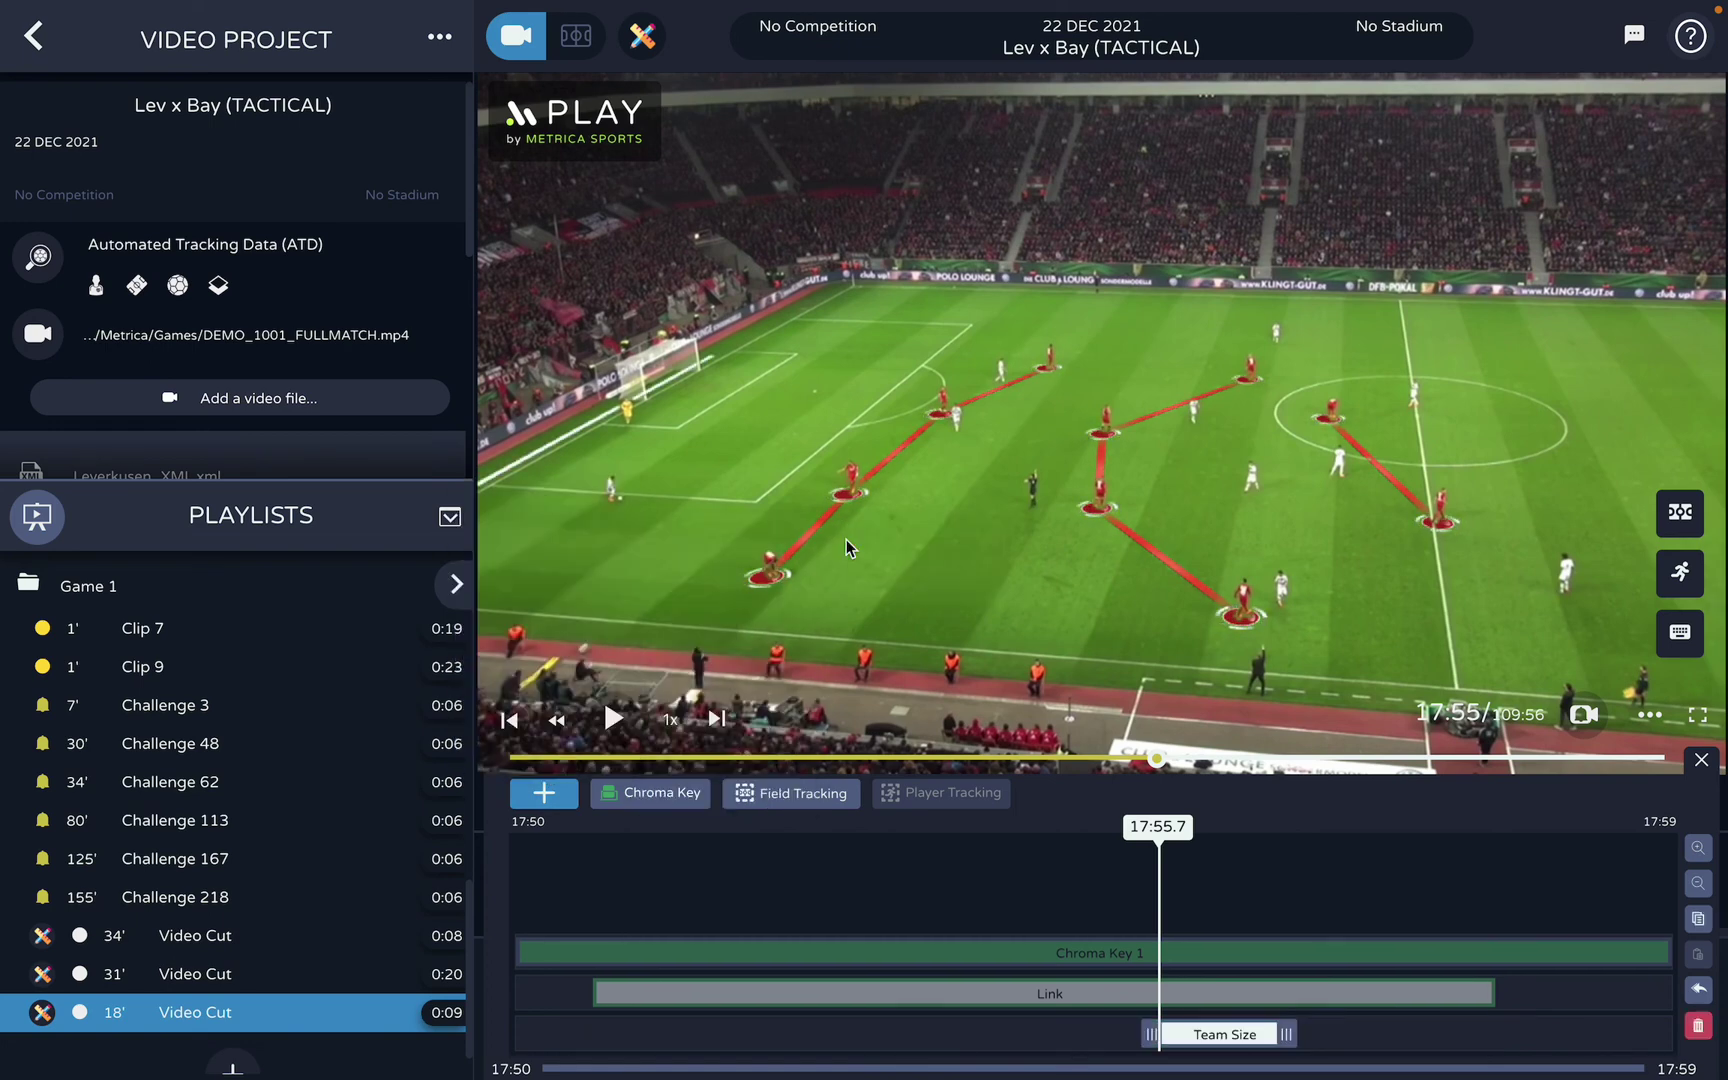
# Add a second Team Size visualization for Team A and extend the upper Team Size bar to about 17:59.5
pyautogui.click(544, 793)
pyautogui.moveTo(590, 532)
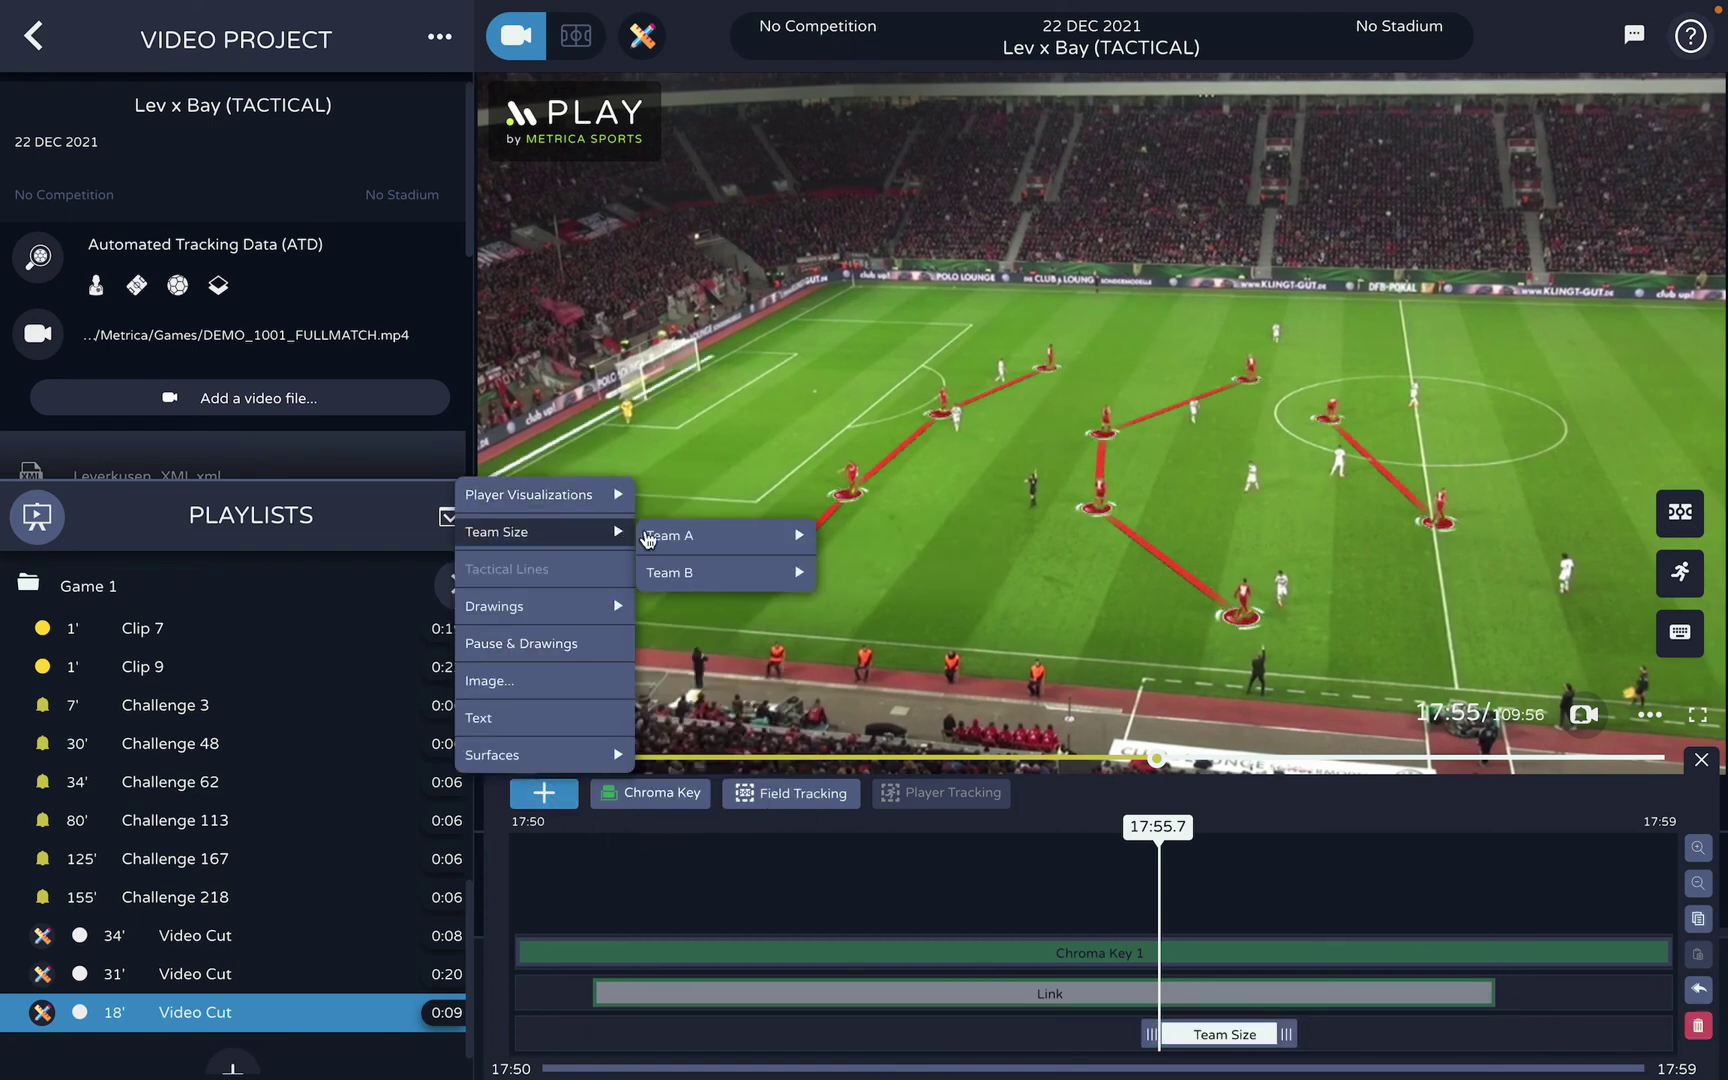
pyautogui.moveTo(660, 536)
pyautogui.click(865, 566)
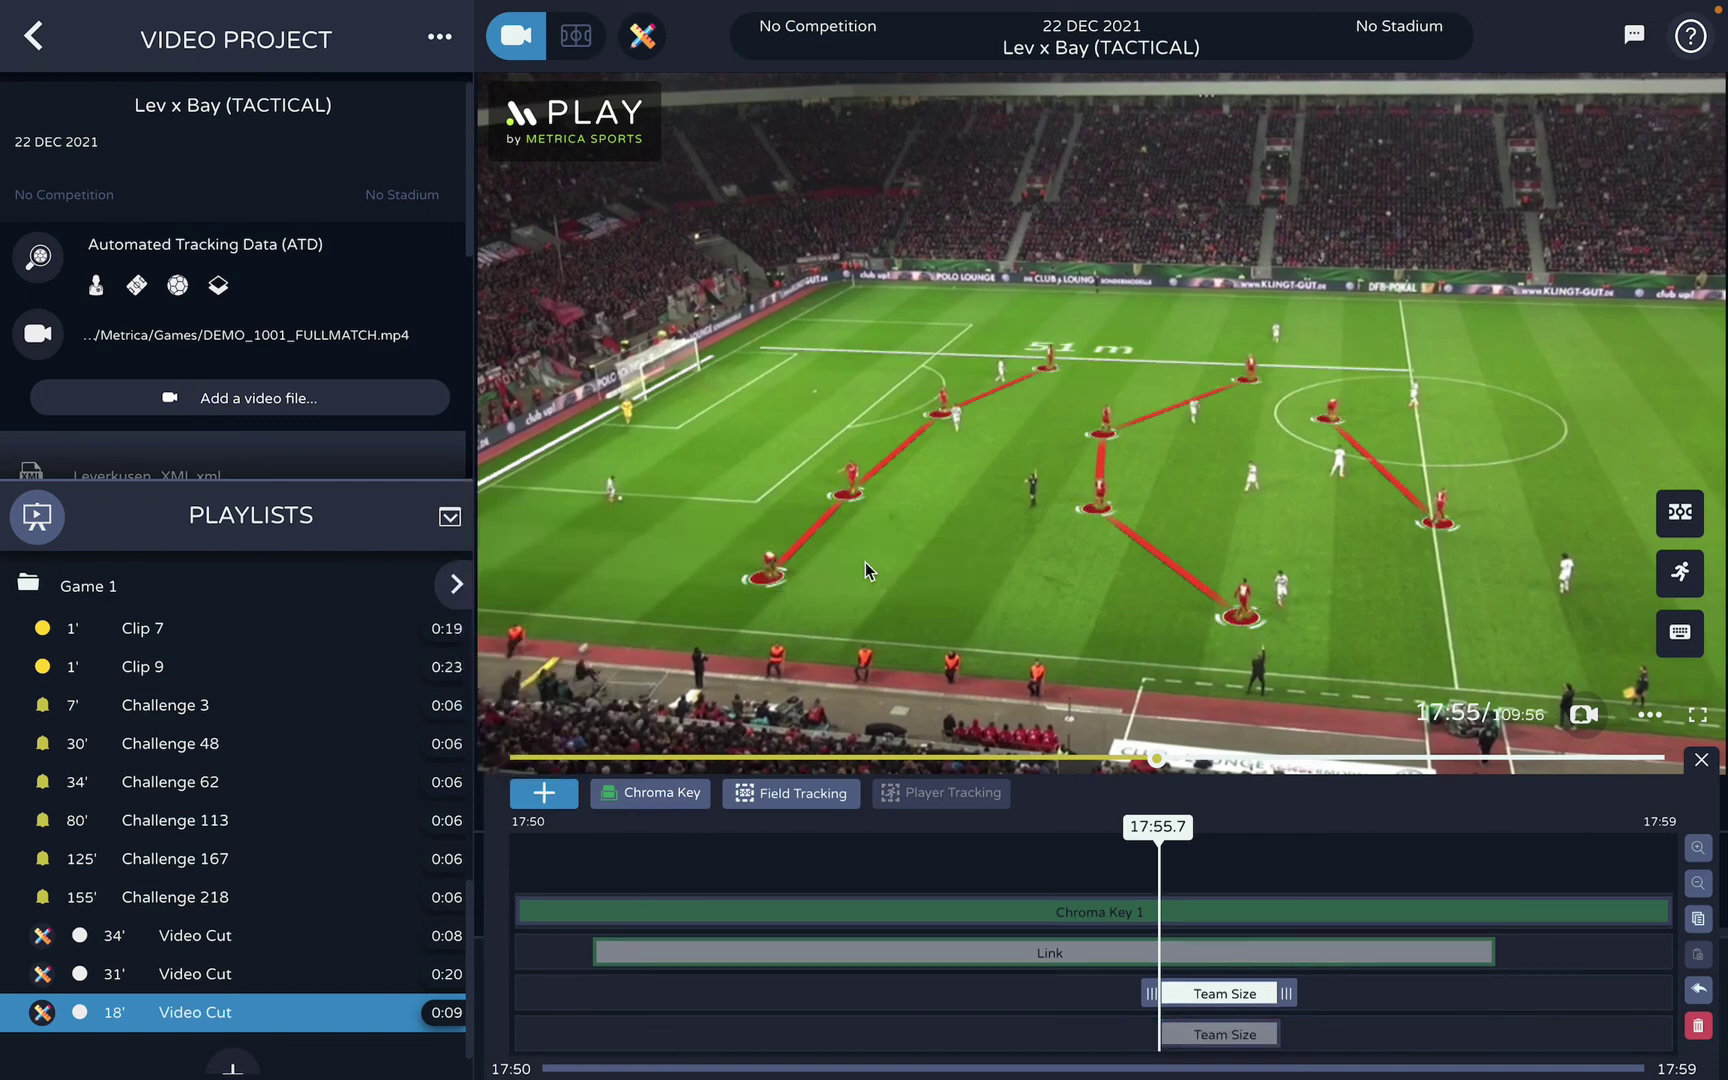
pyautogui.click(961, 454)
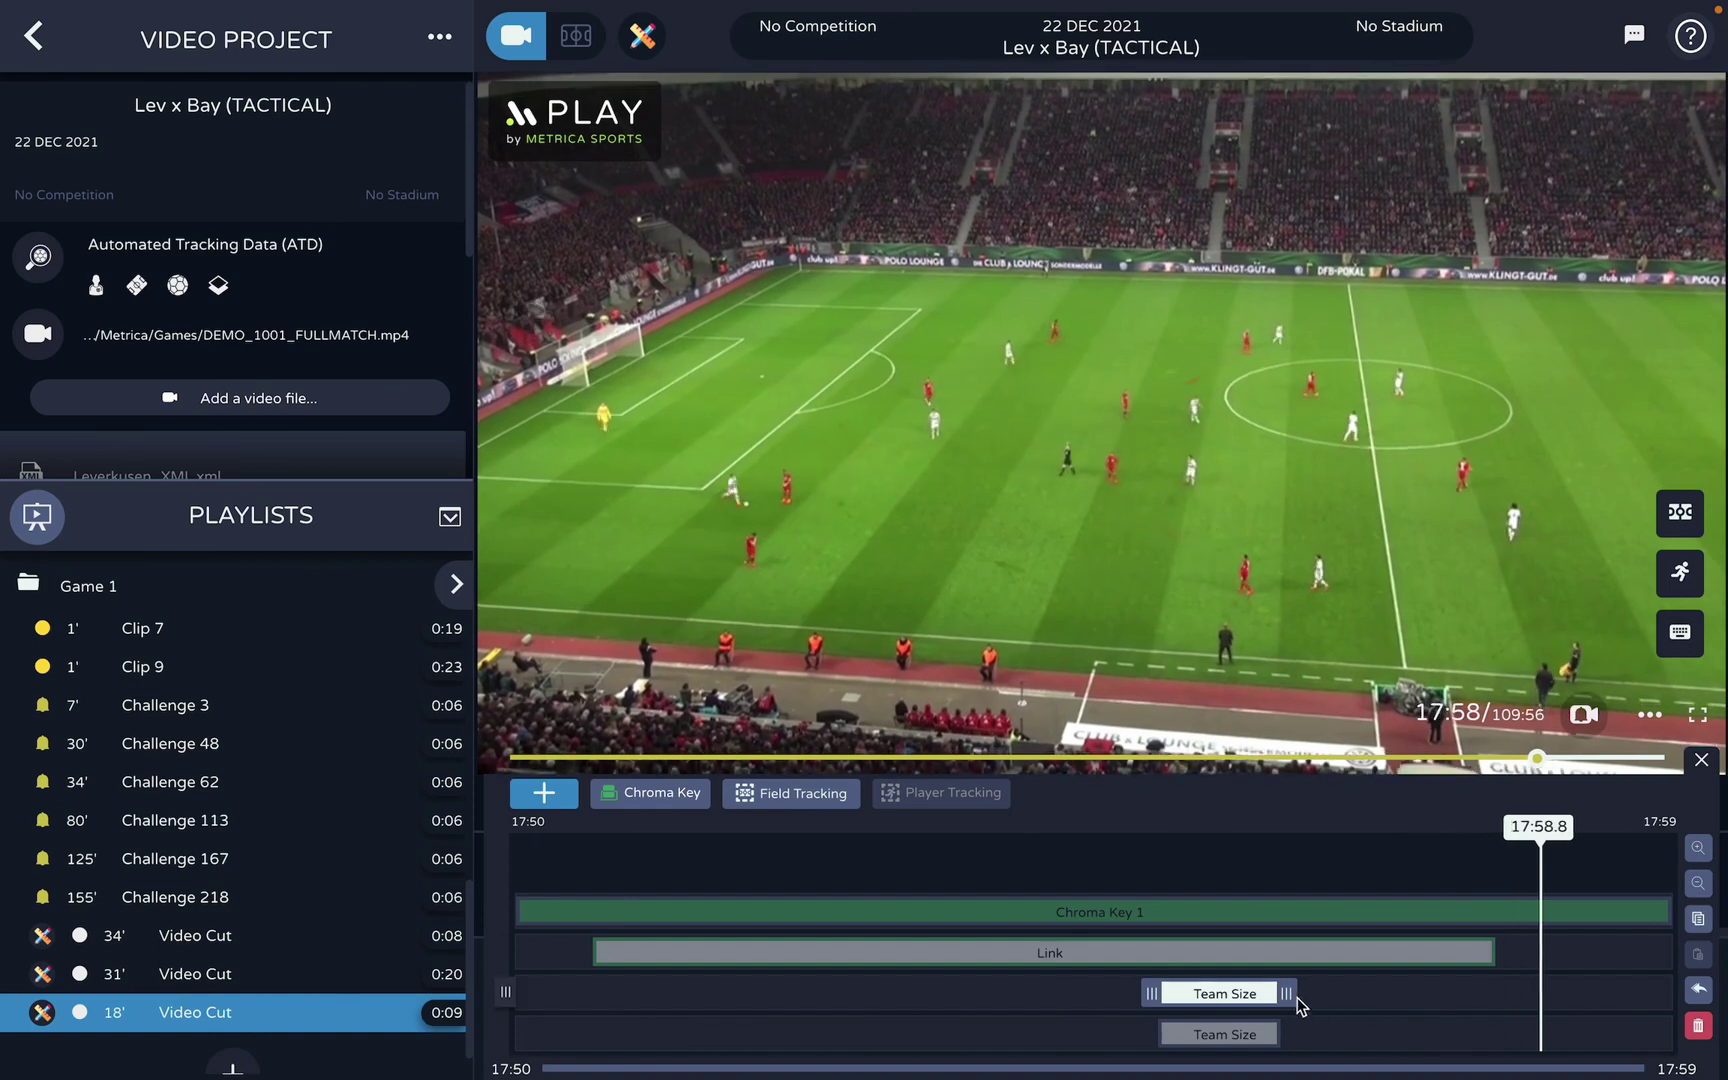
pyautogui.moveTo(1297, 999); pyautogui.dragTo(1641, 978)
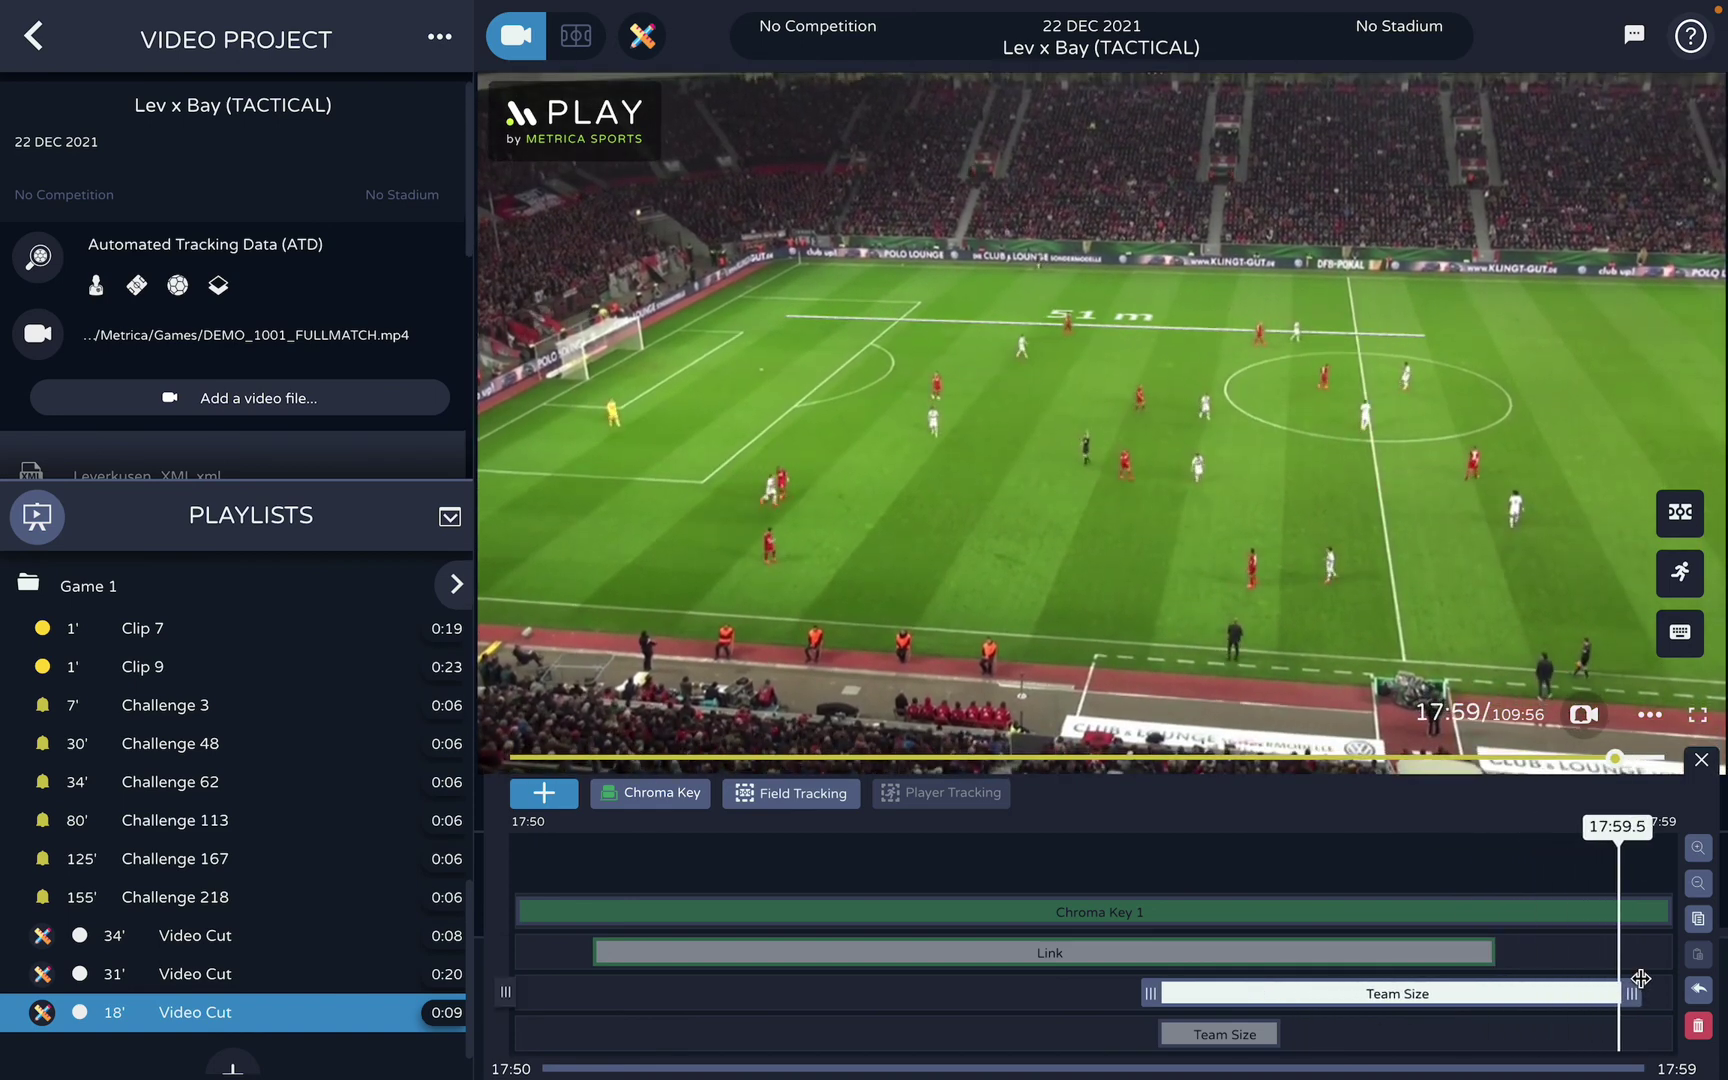
# Add a Pitch Control surface, stretch it back to the clip's start so it covers the whole clip, and play the preview
pyautogui.click(567, 806)
pyautogui.moveTo(560, 755)
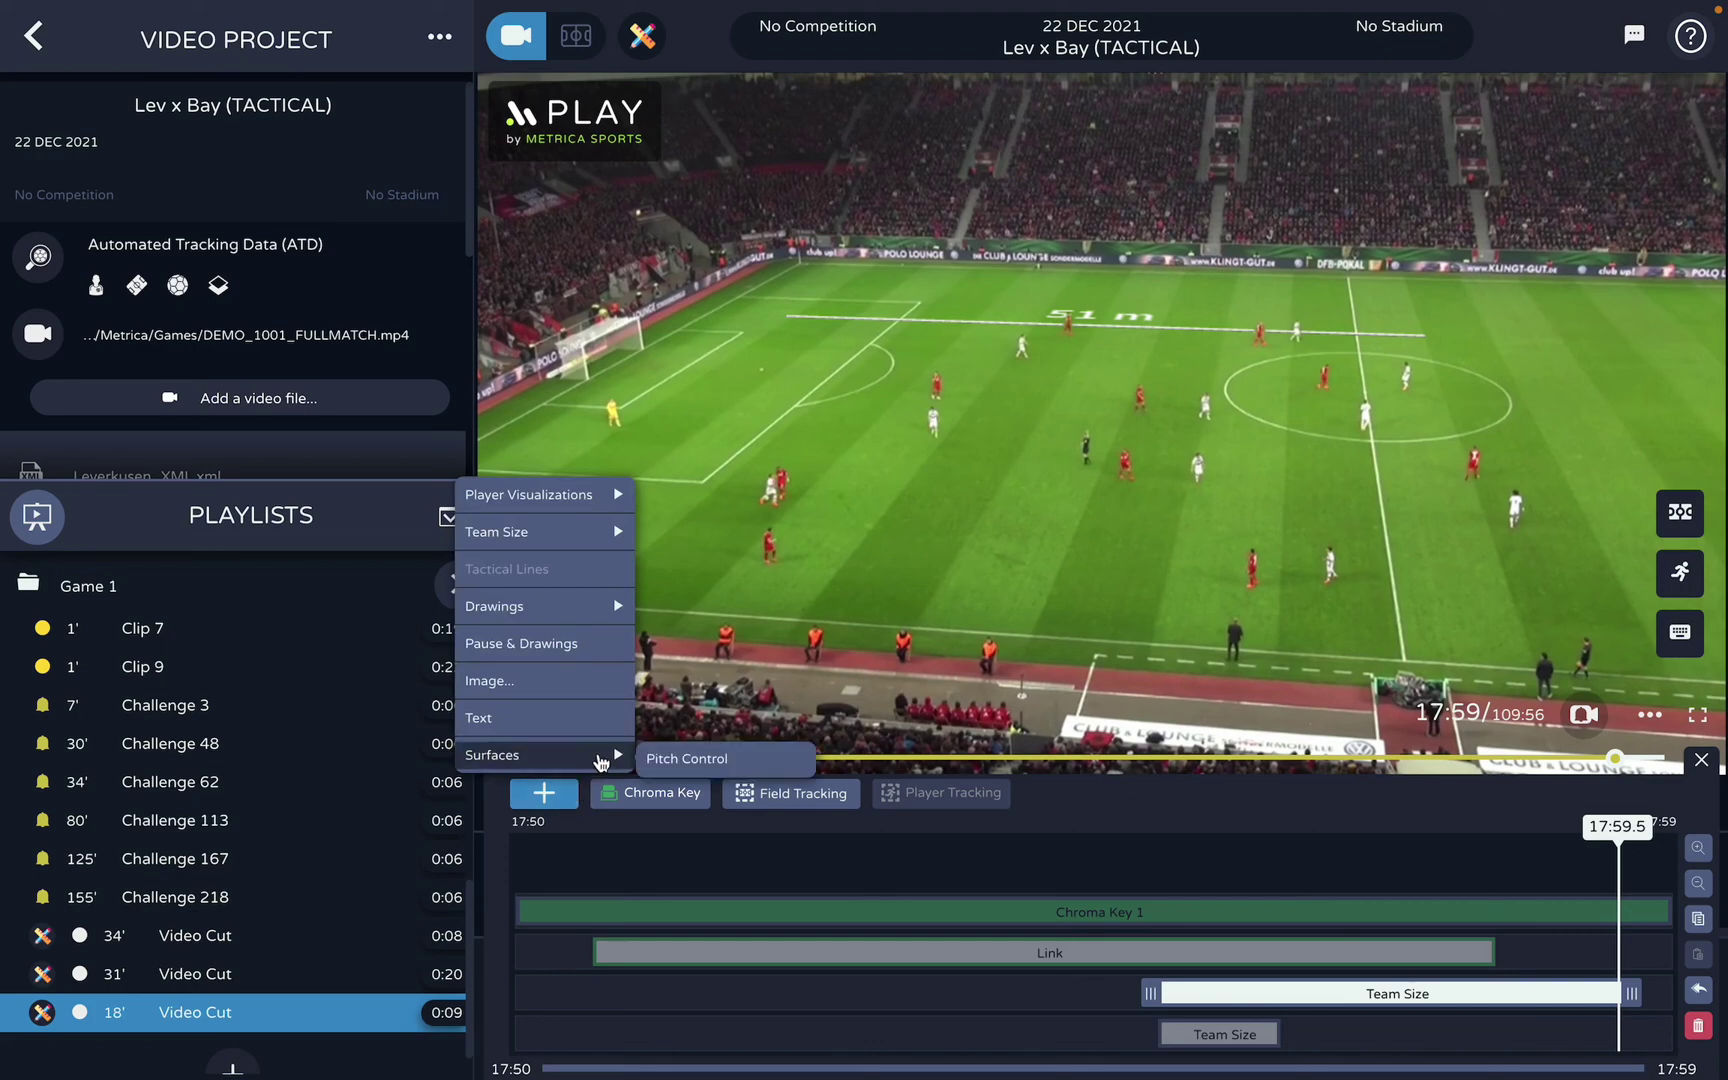
pyautogui.click(670, 762)
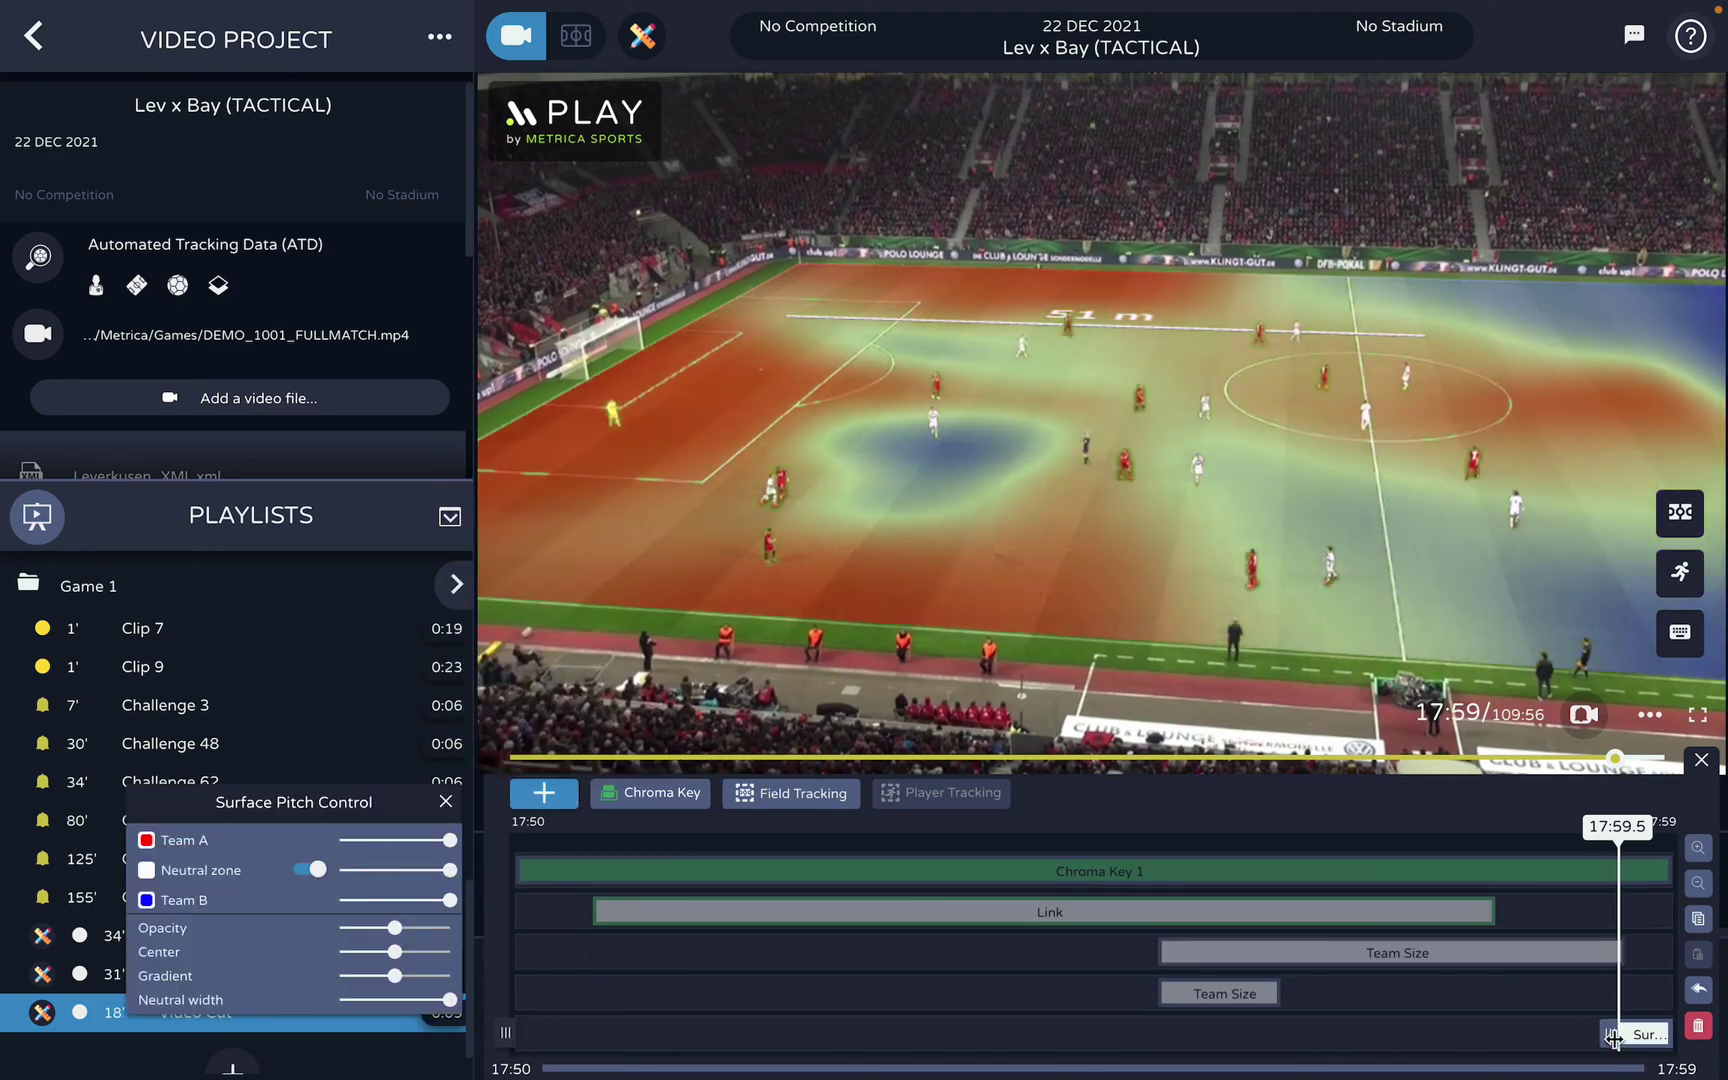
pyautogui.moveTo(1613, 1040); pyautogui.dragTo(522, 1036)
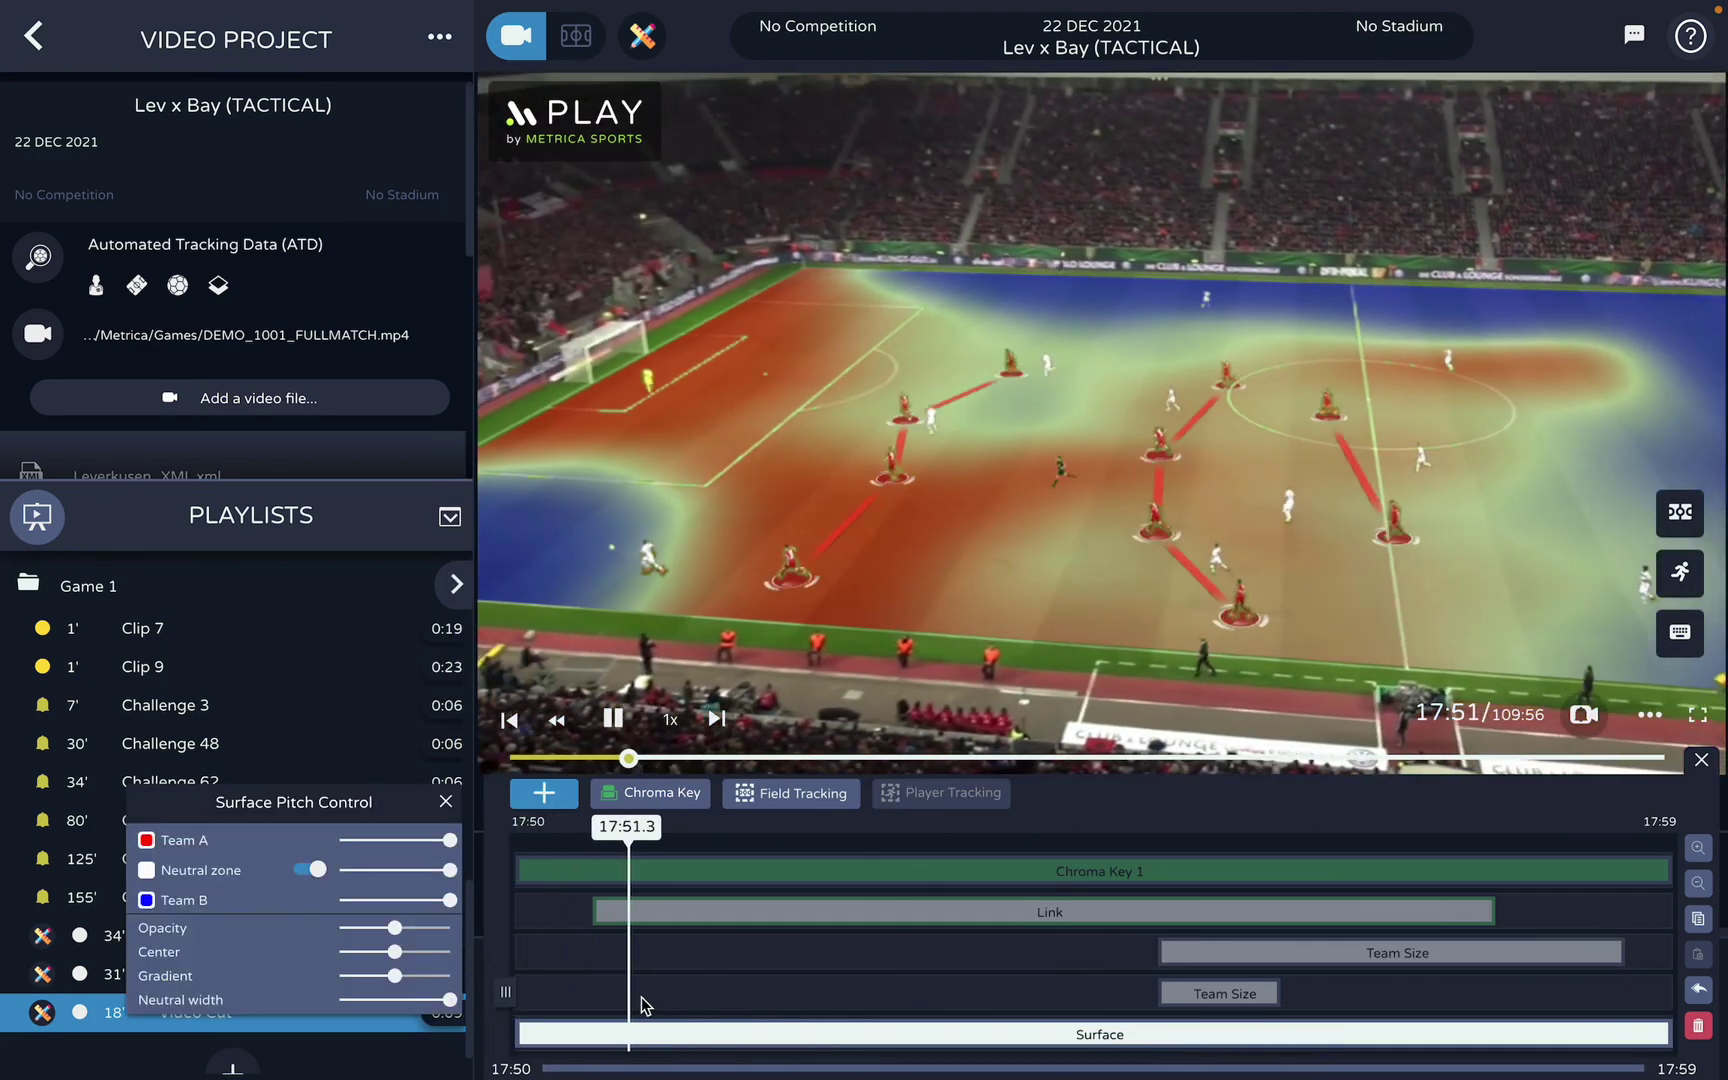
pyautogui.click(642, 1005)
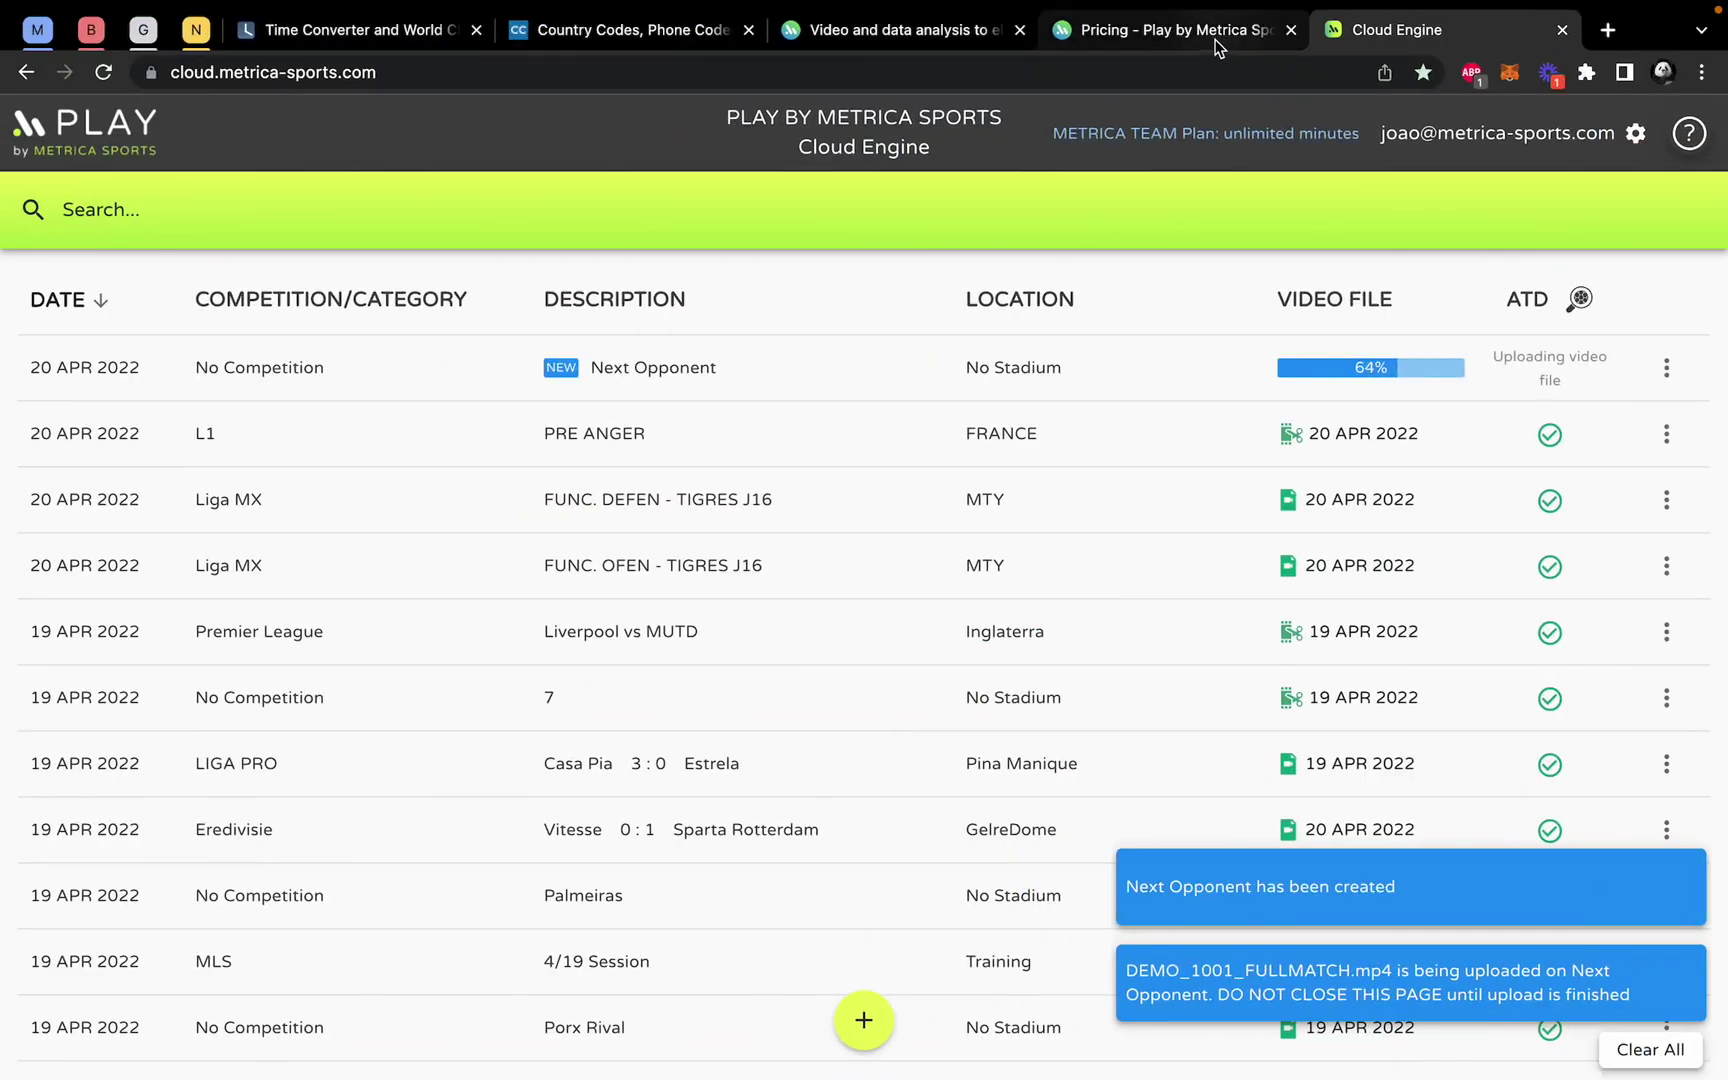
# Switch to the Metrica Sports pricing page in Chrome and examine the monthly plans and Automated Tracking Data minute packs
pyautogui.click(1216, 42)
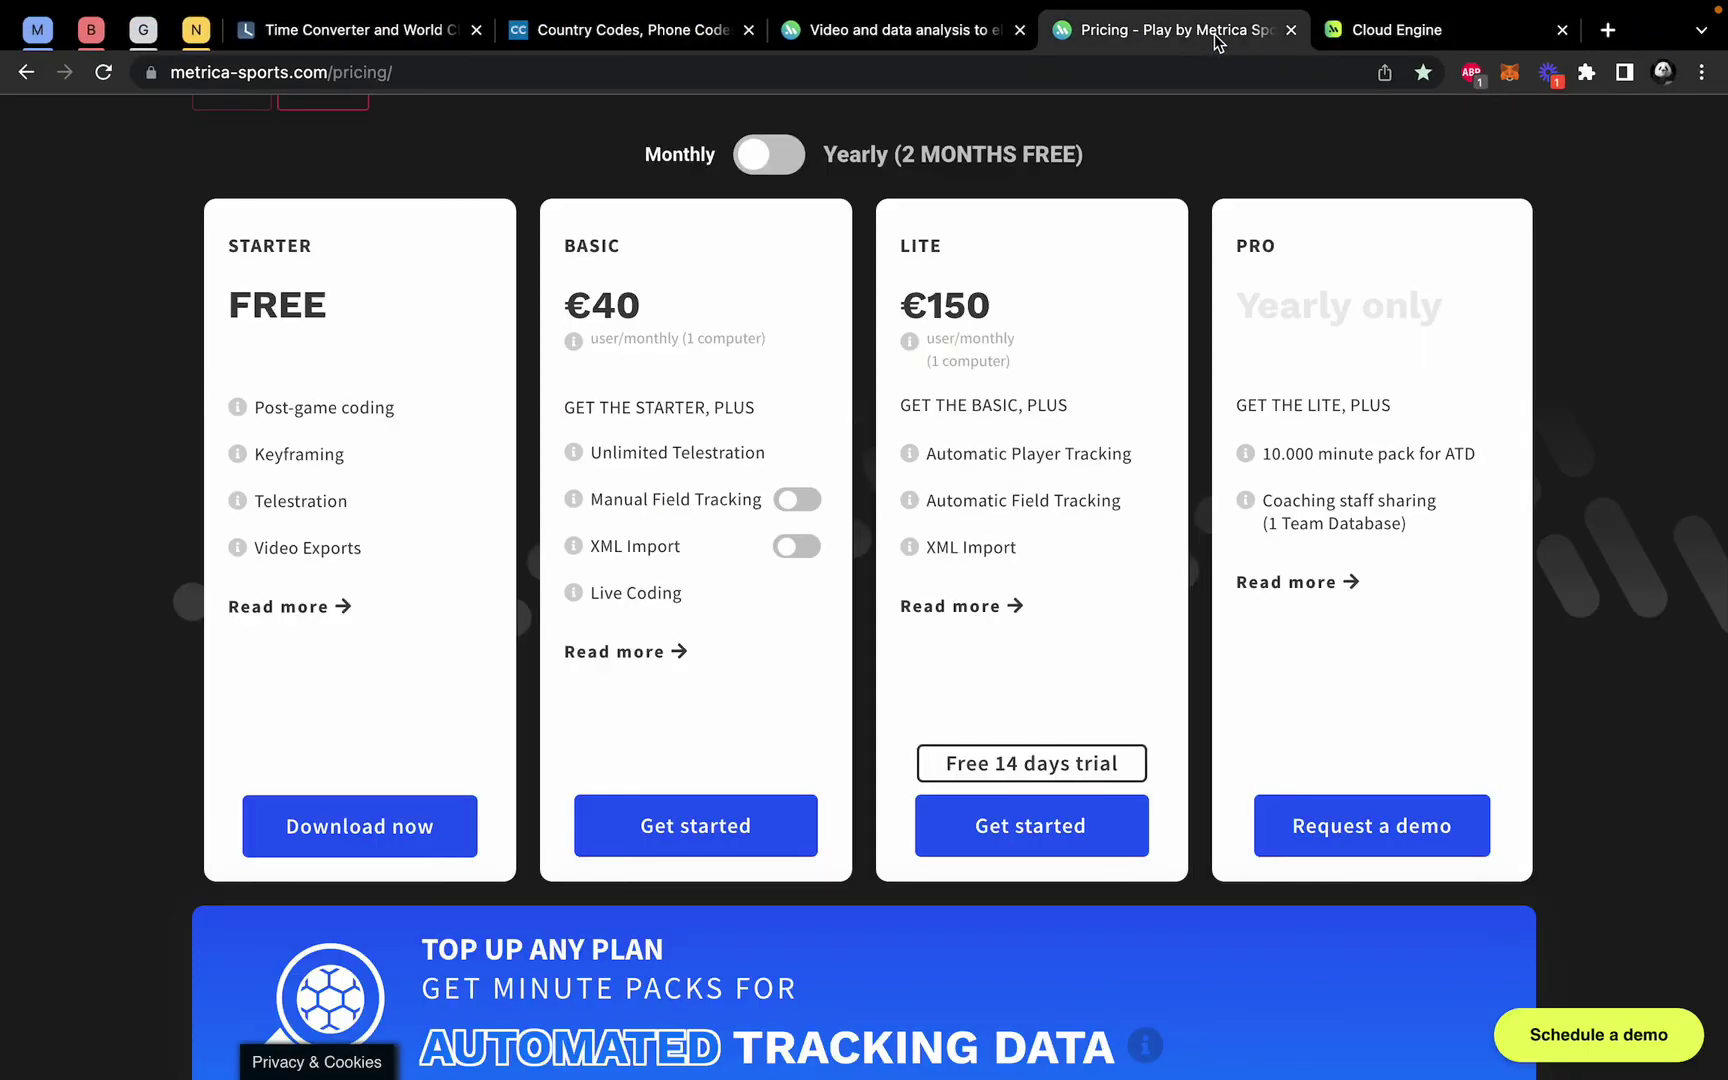
pyautogui.scroll(-6, 829, 680)
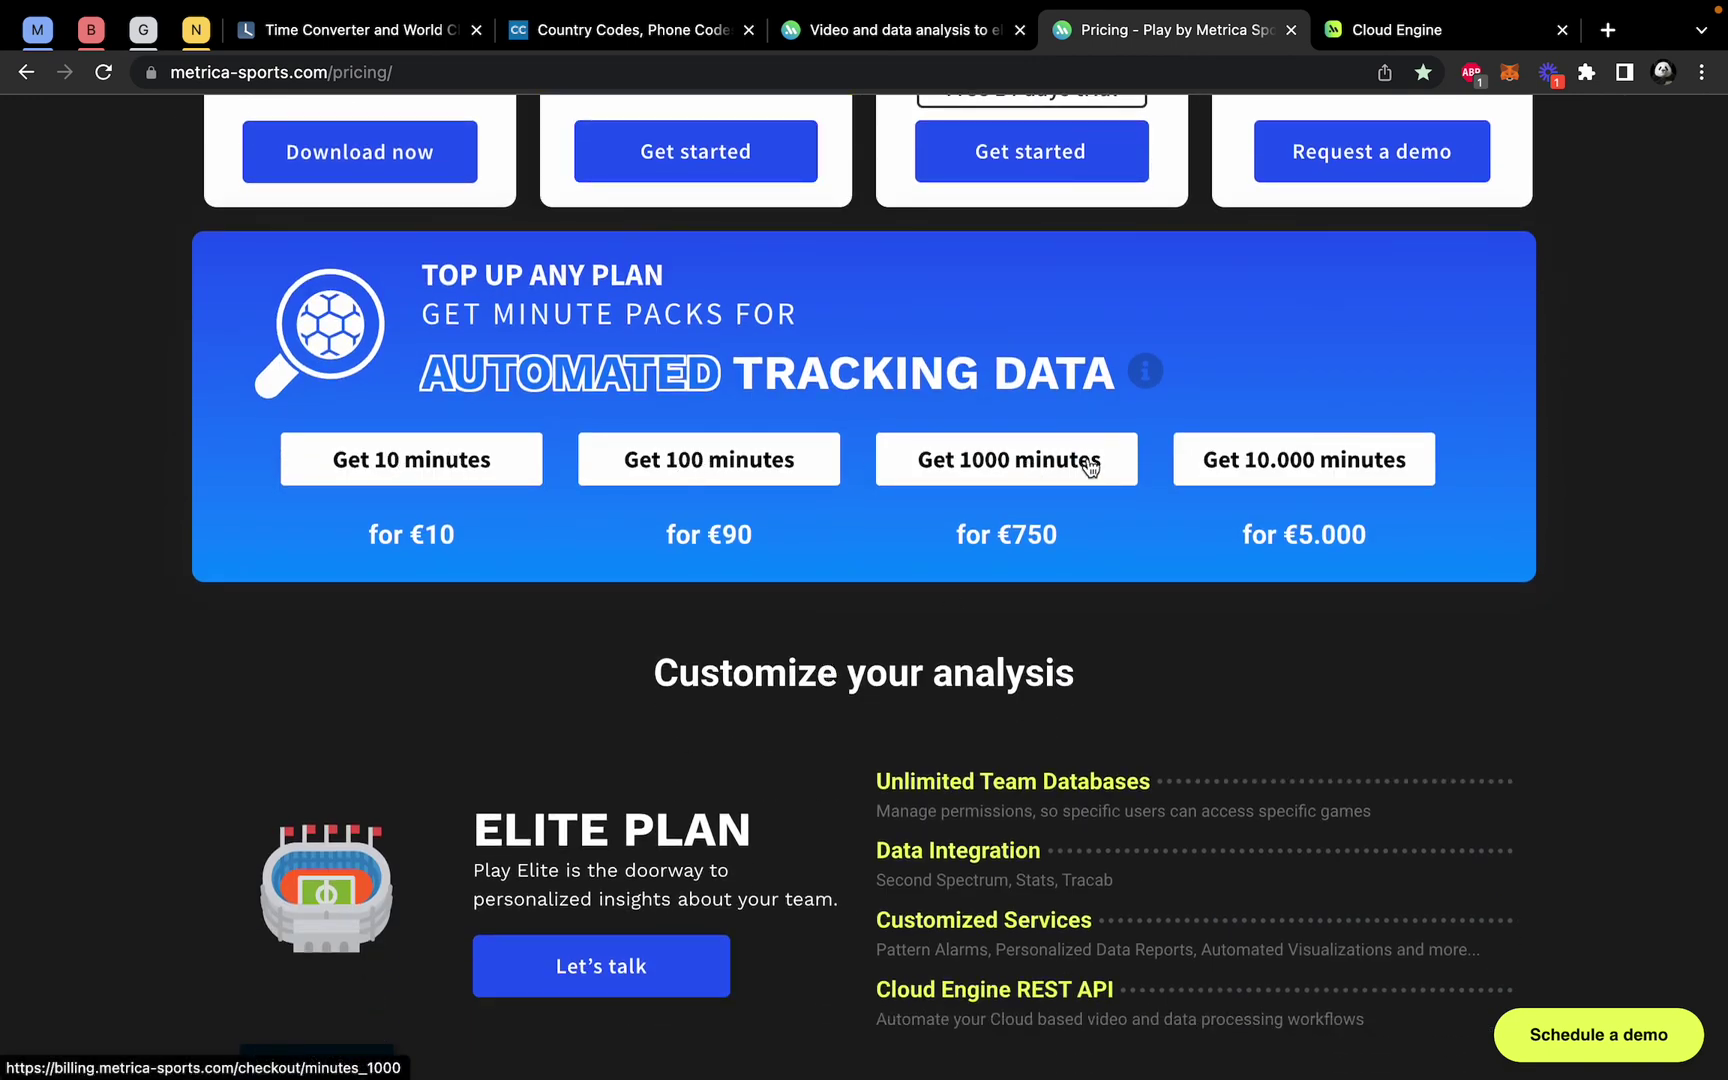
pyautogui.scroll(7, 1035, 498)
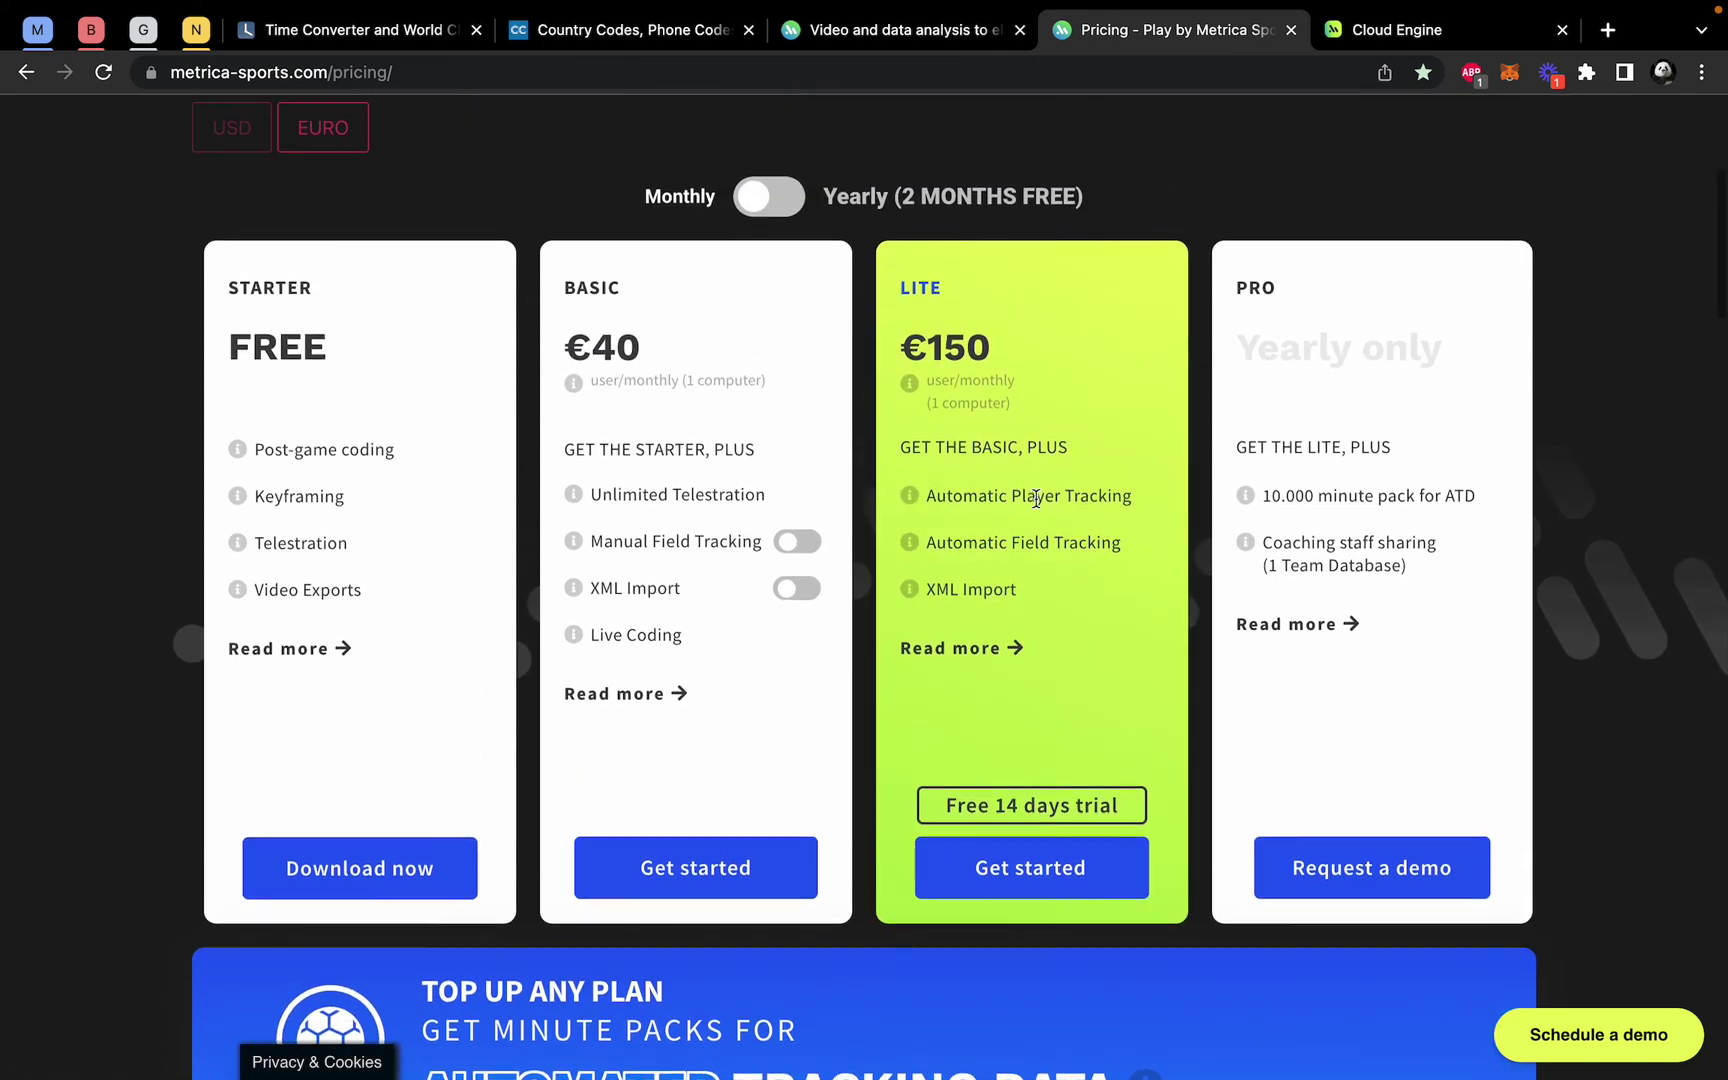
pyautogui.scroll(-4, 328, 565)
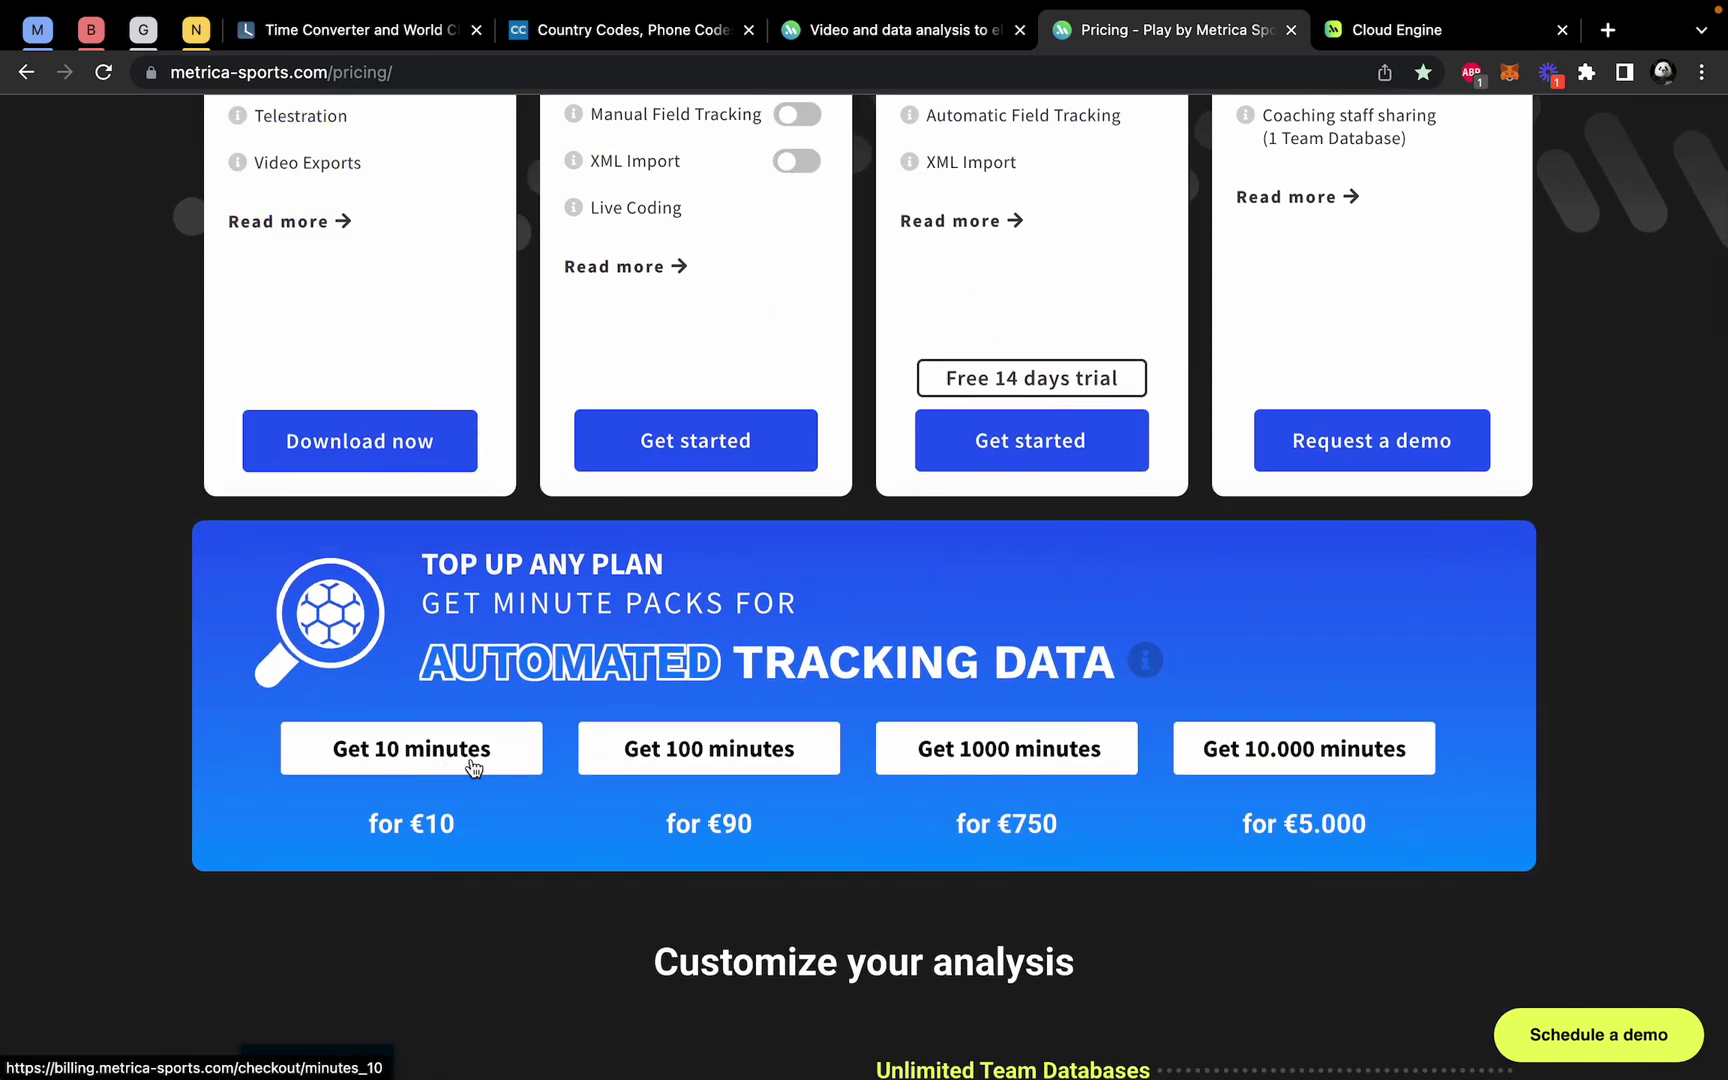
pyautogui.scroll(3, 586, 598)
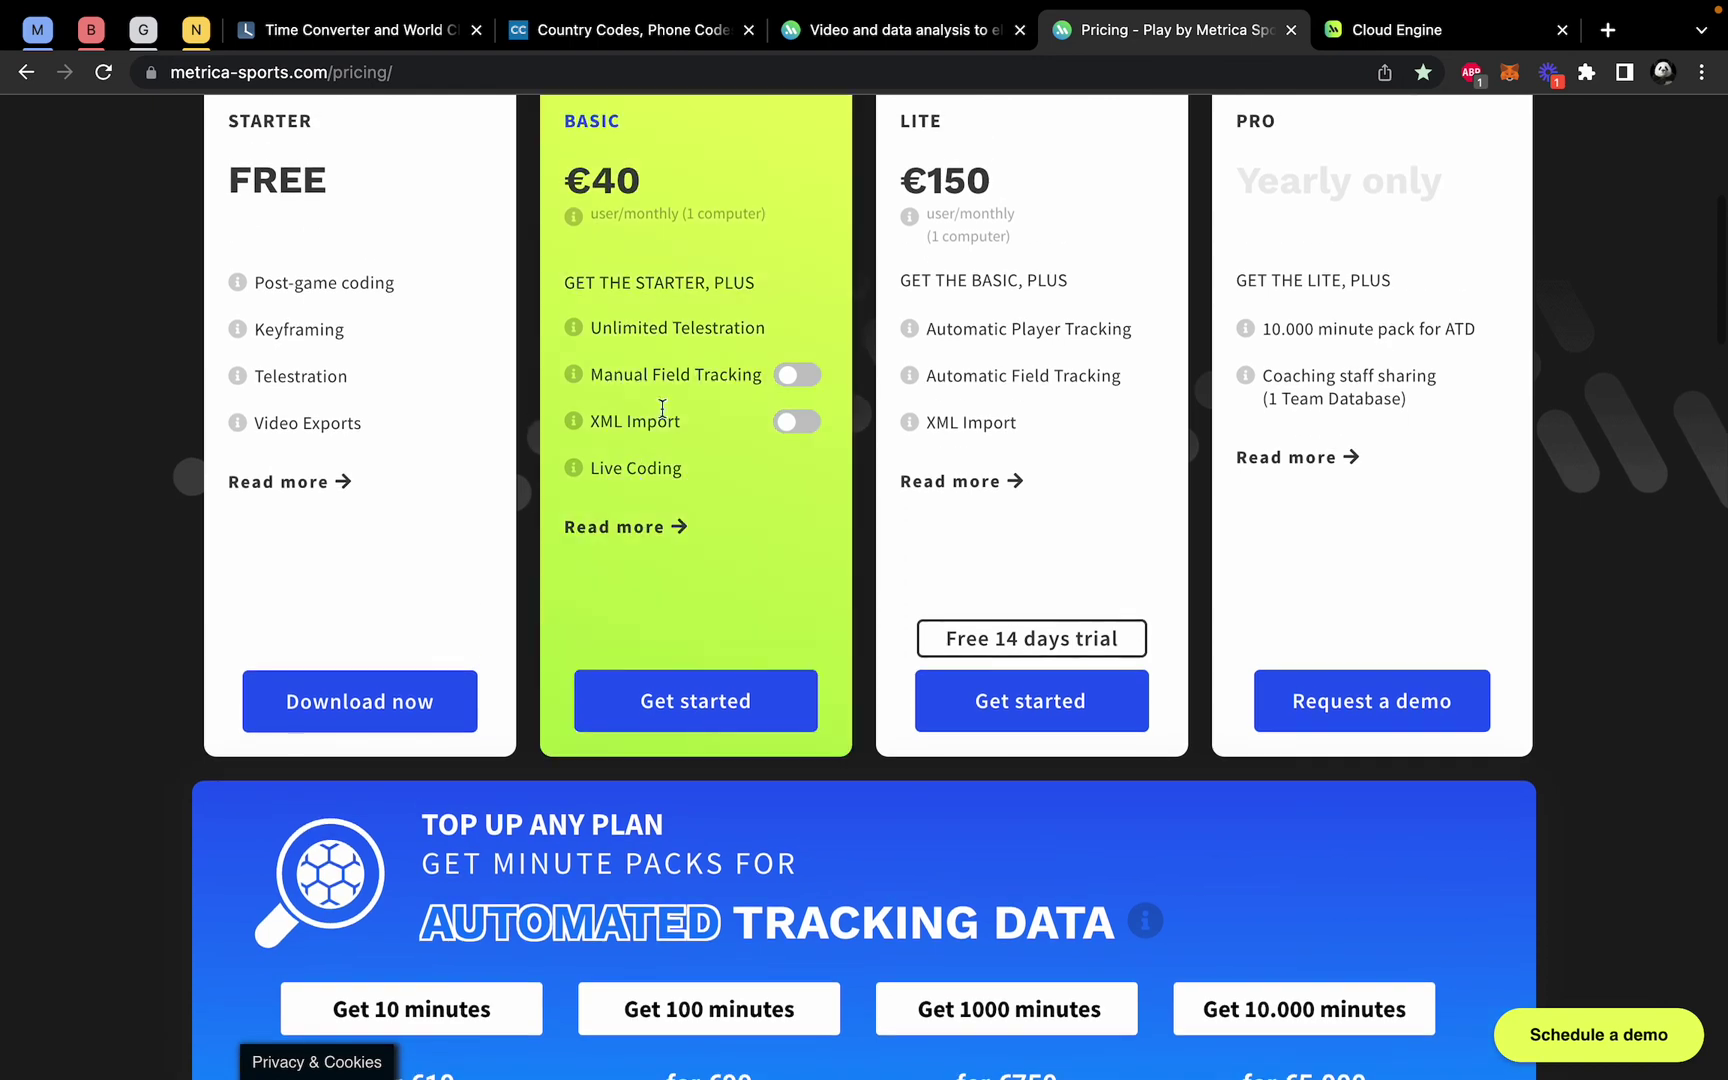
pyautogui.scroll(-1, 662, 408)
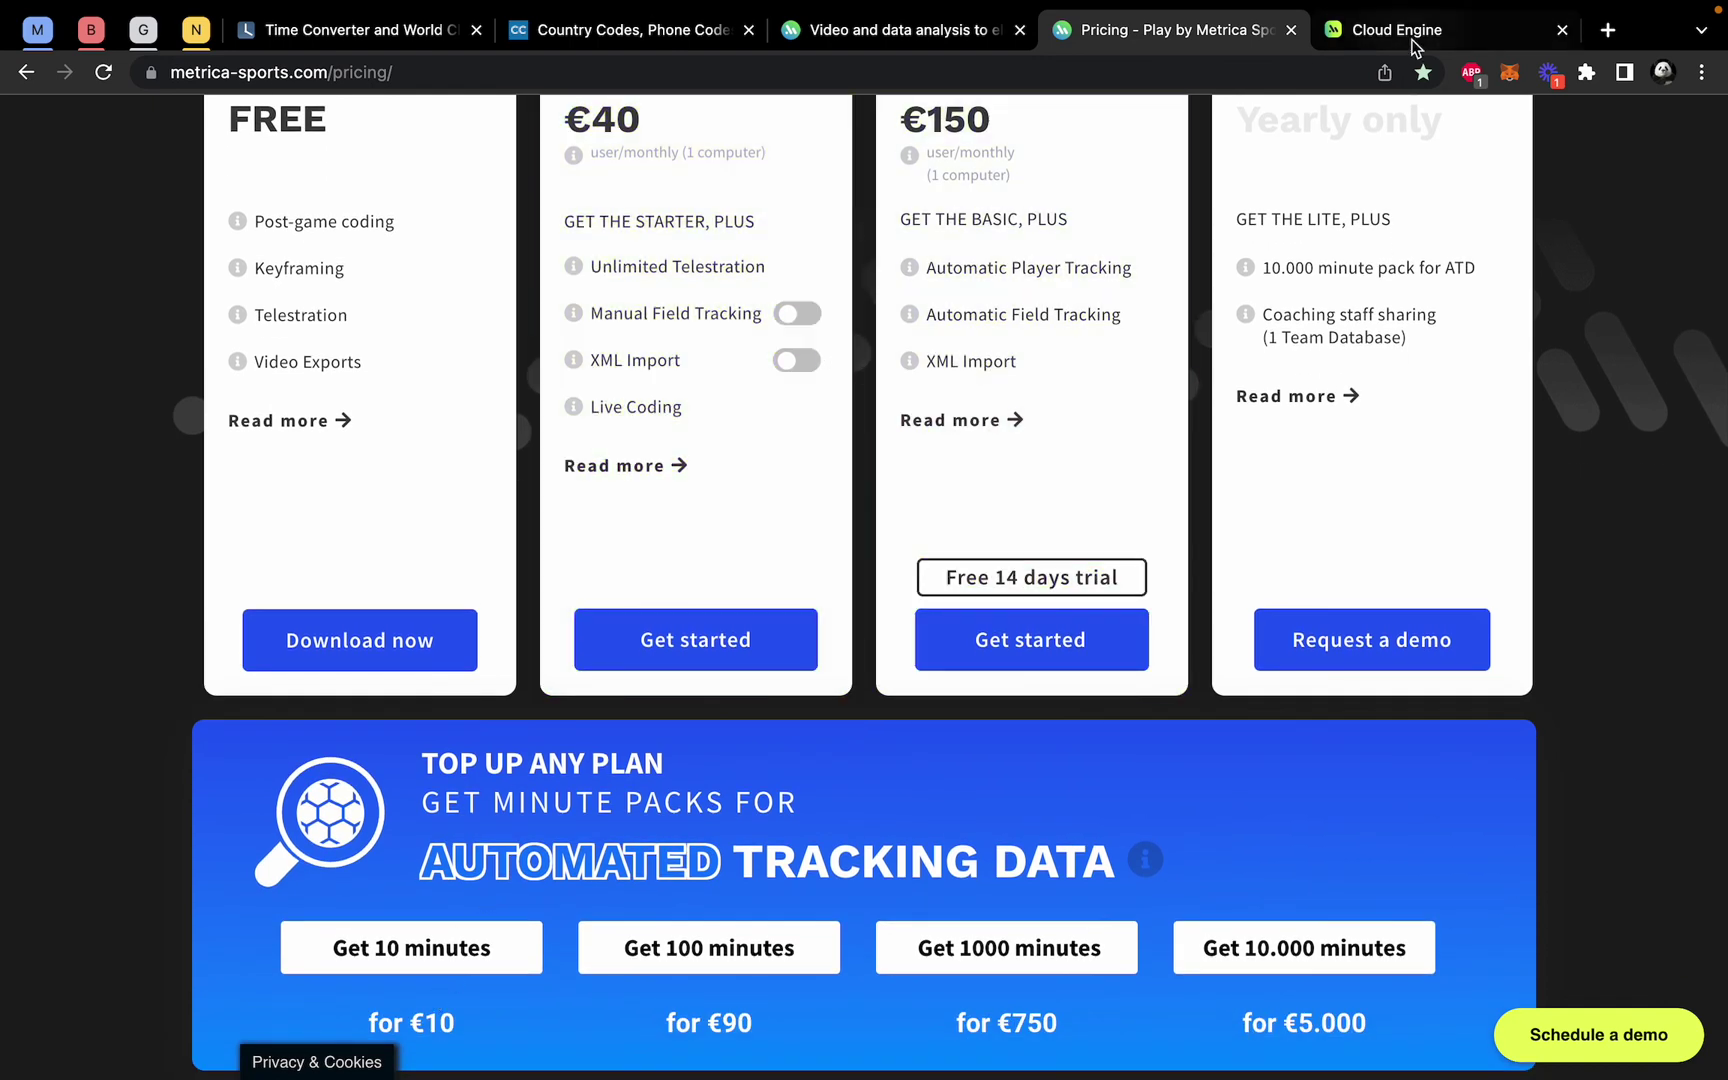
# Check the plan minutes and new video project form in Cloud Engine, and return to pricing to examine the Pro plan's ATD pack
pyautogui.click(1411, 44)
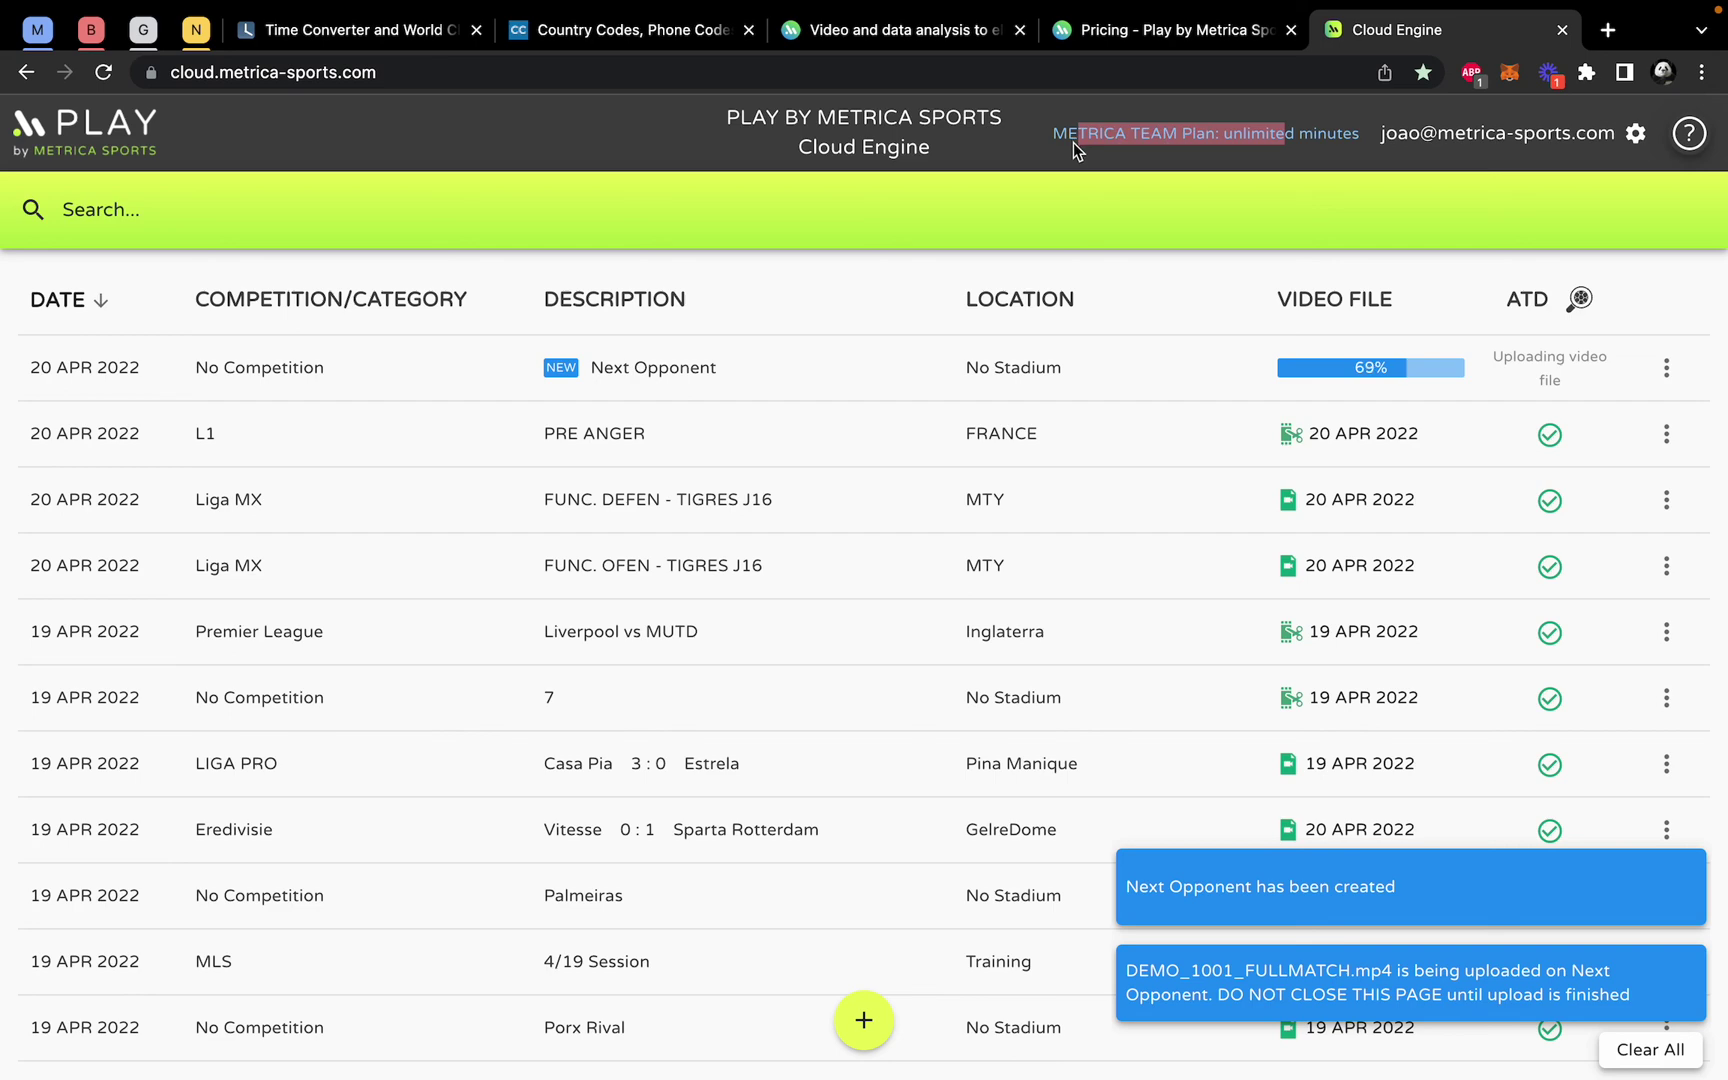
pyautogui.click(864, 1021)
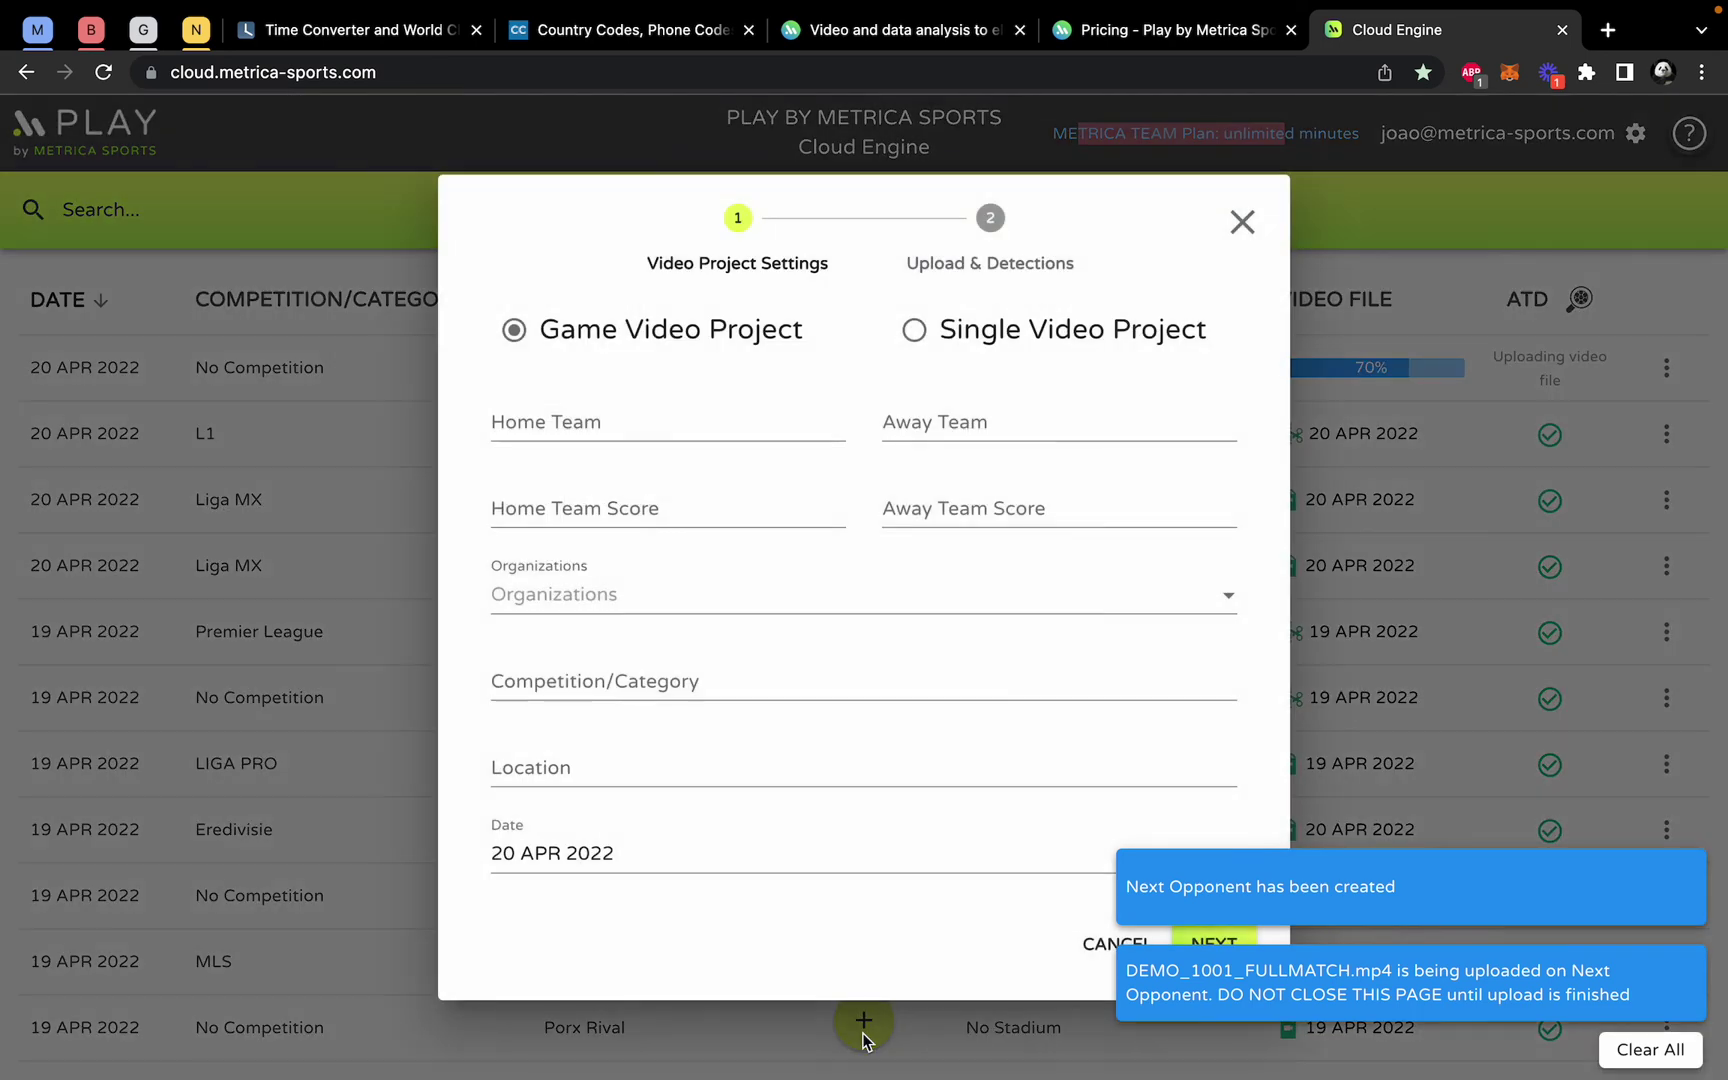
pyautogui.click(1228, 44)
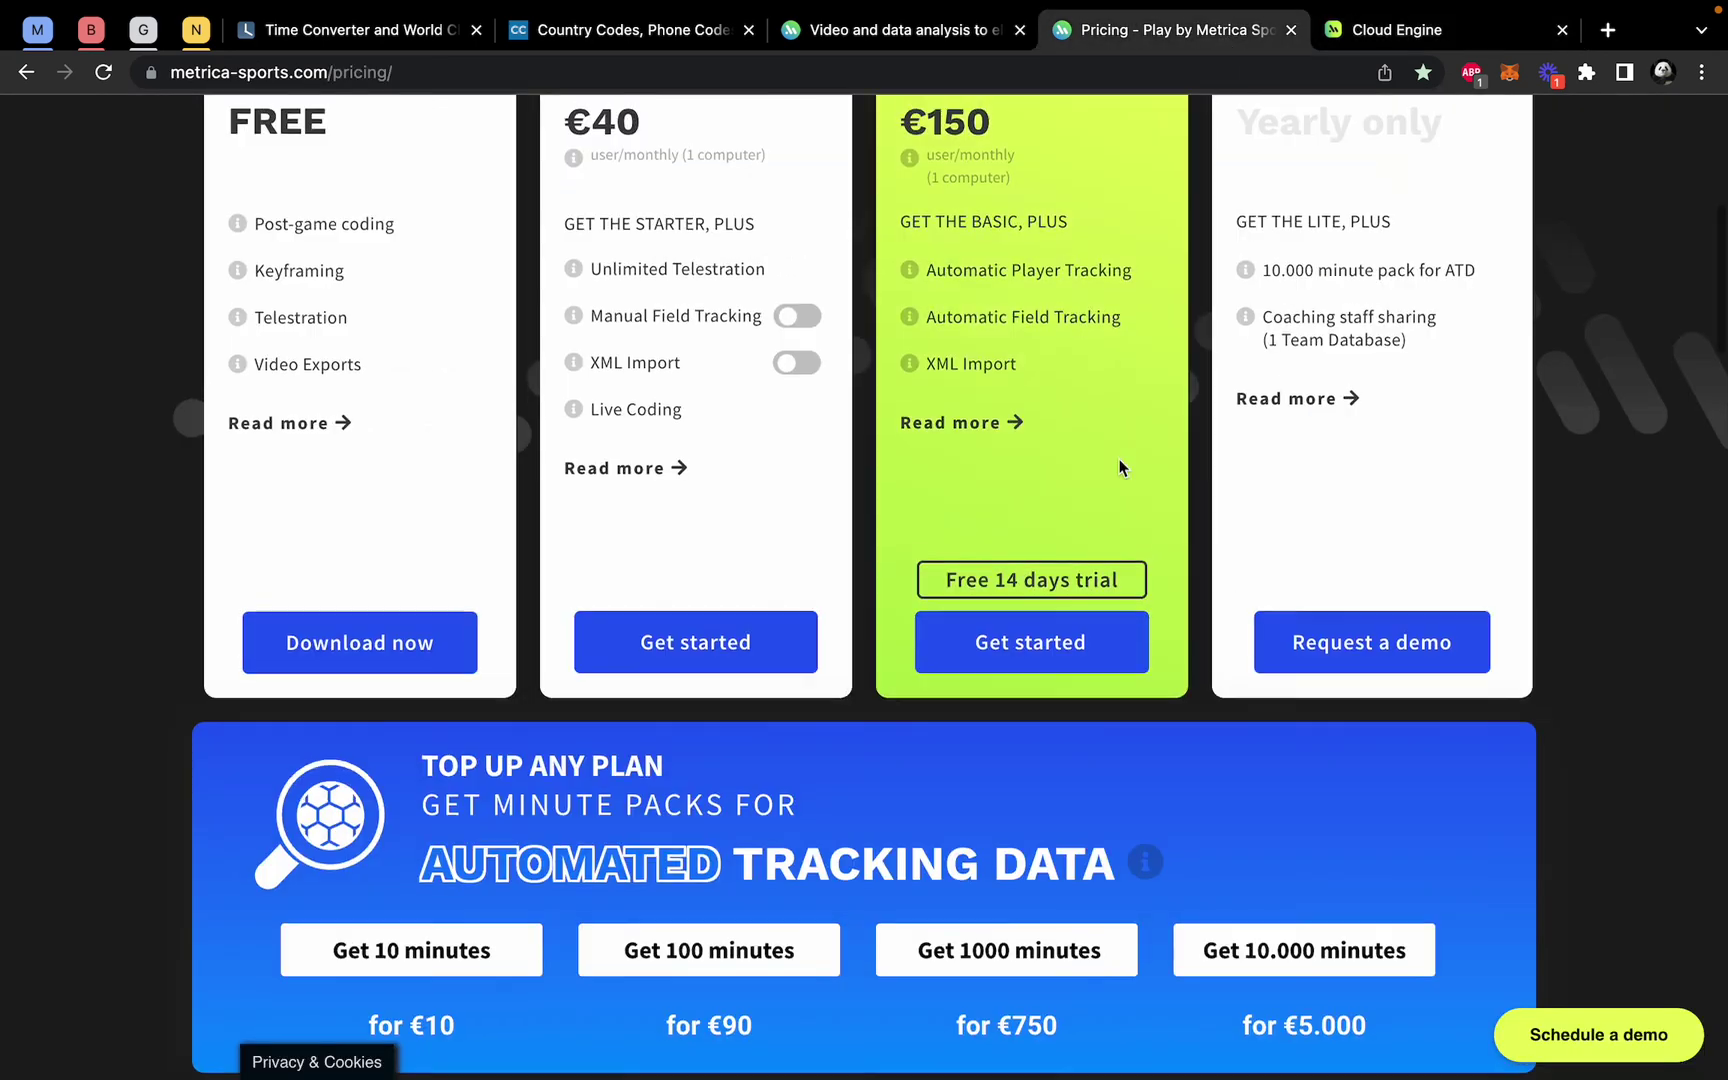
pyautogui.scroll(3, 1118, 465)
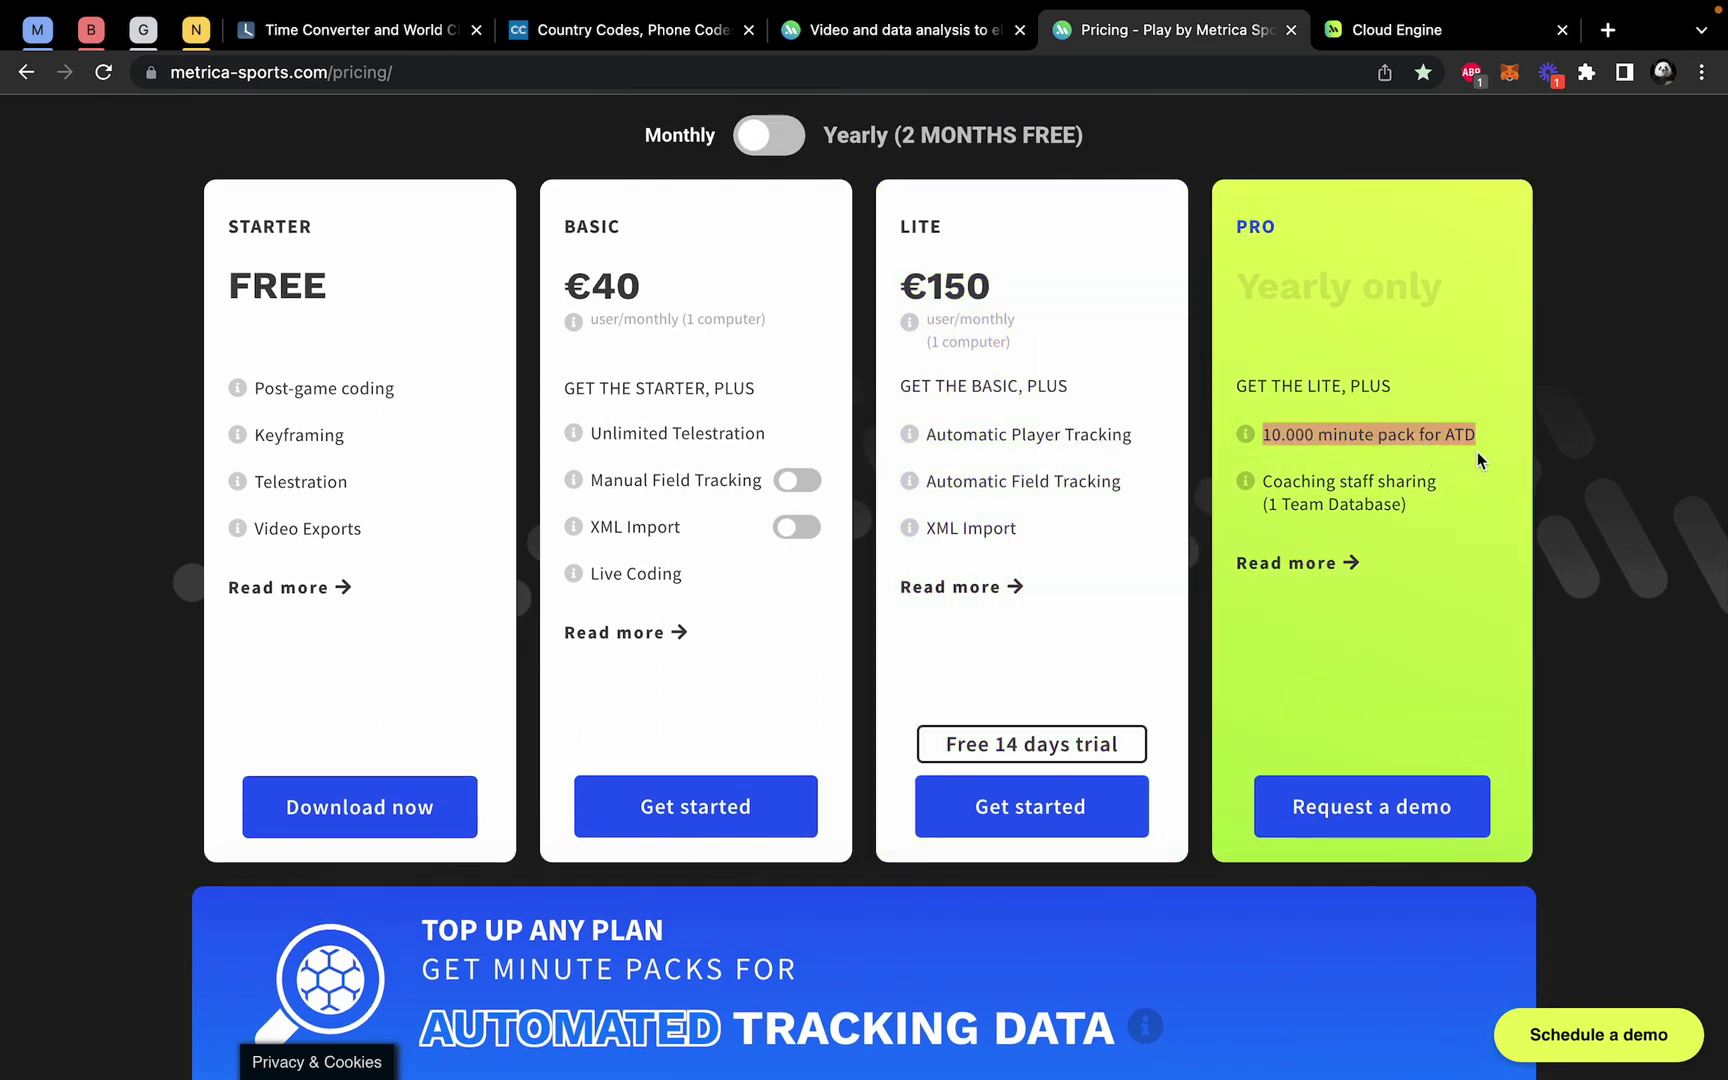
pyautogui.scroll(-3, 1477, 453)
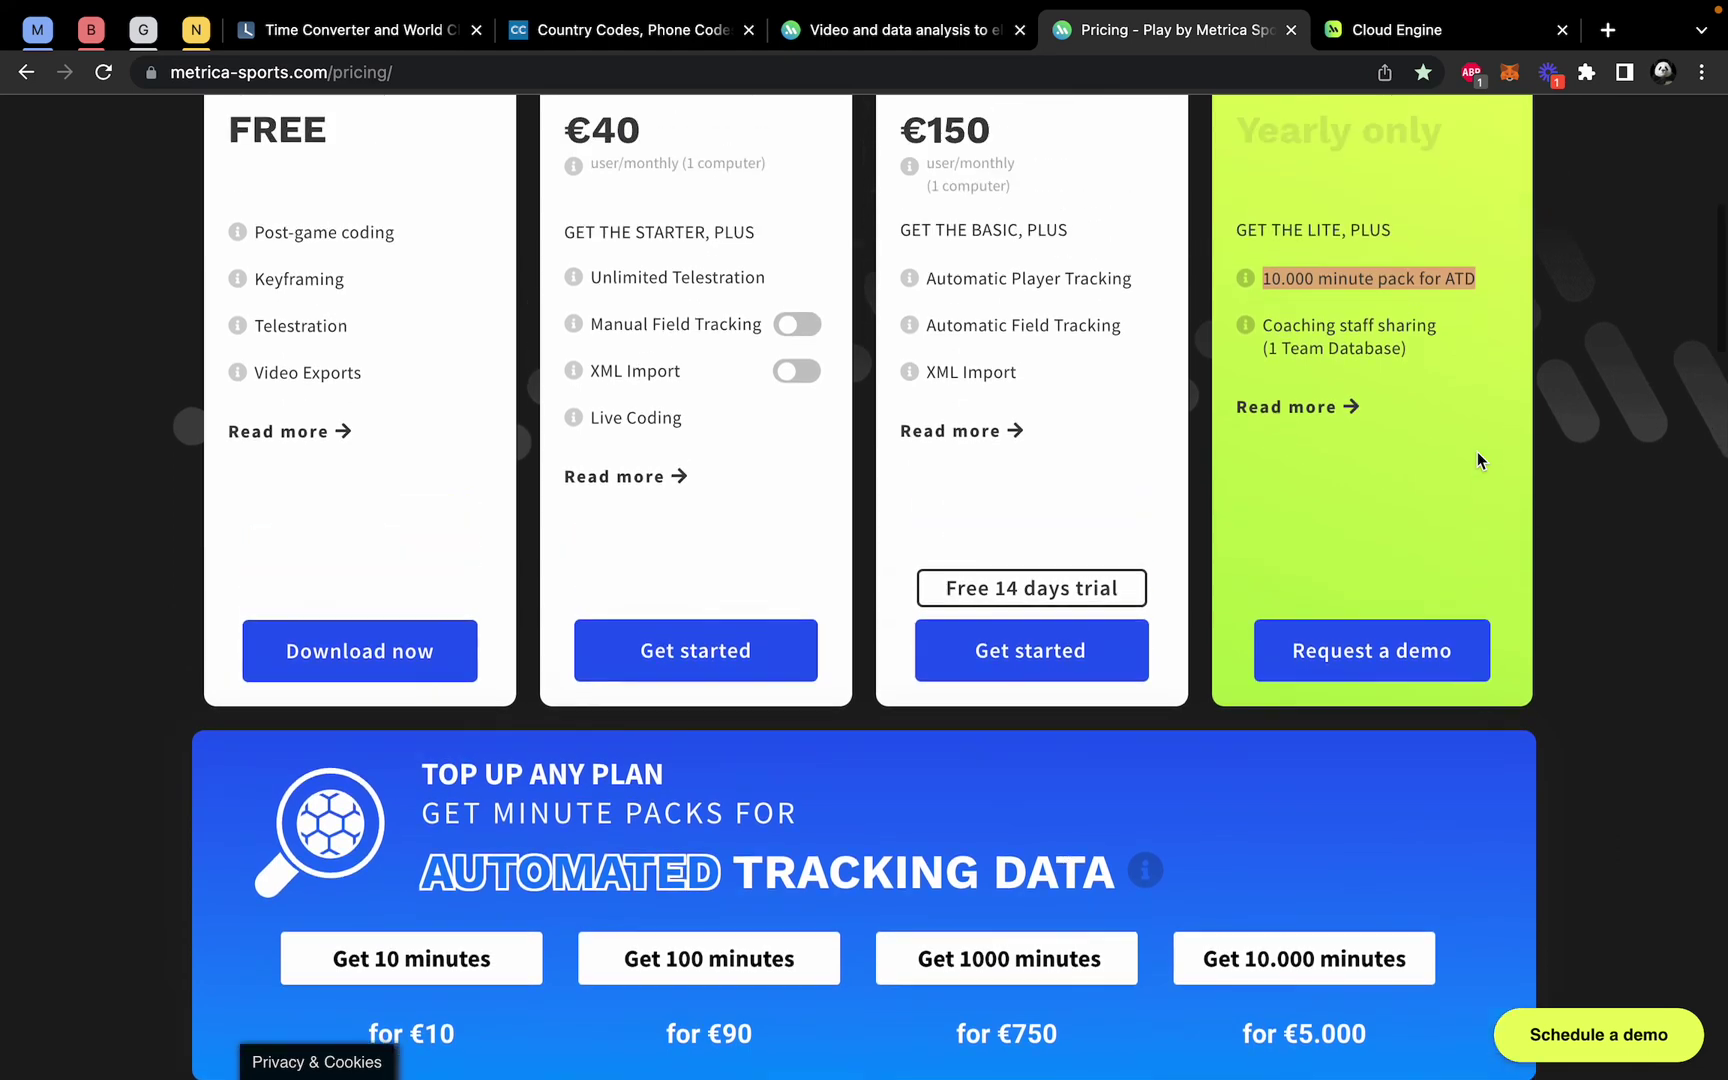
pyautogui.scroll(3, 1487, 465)
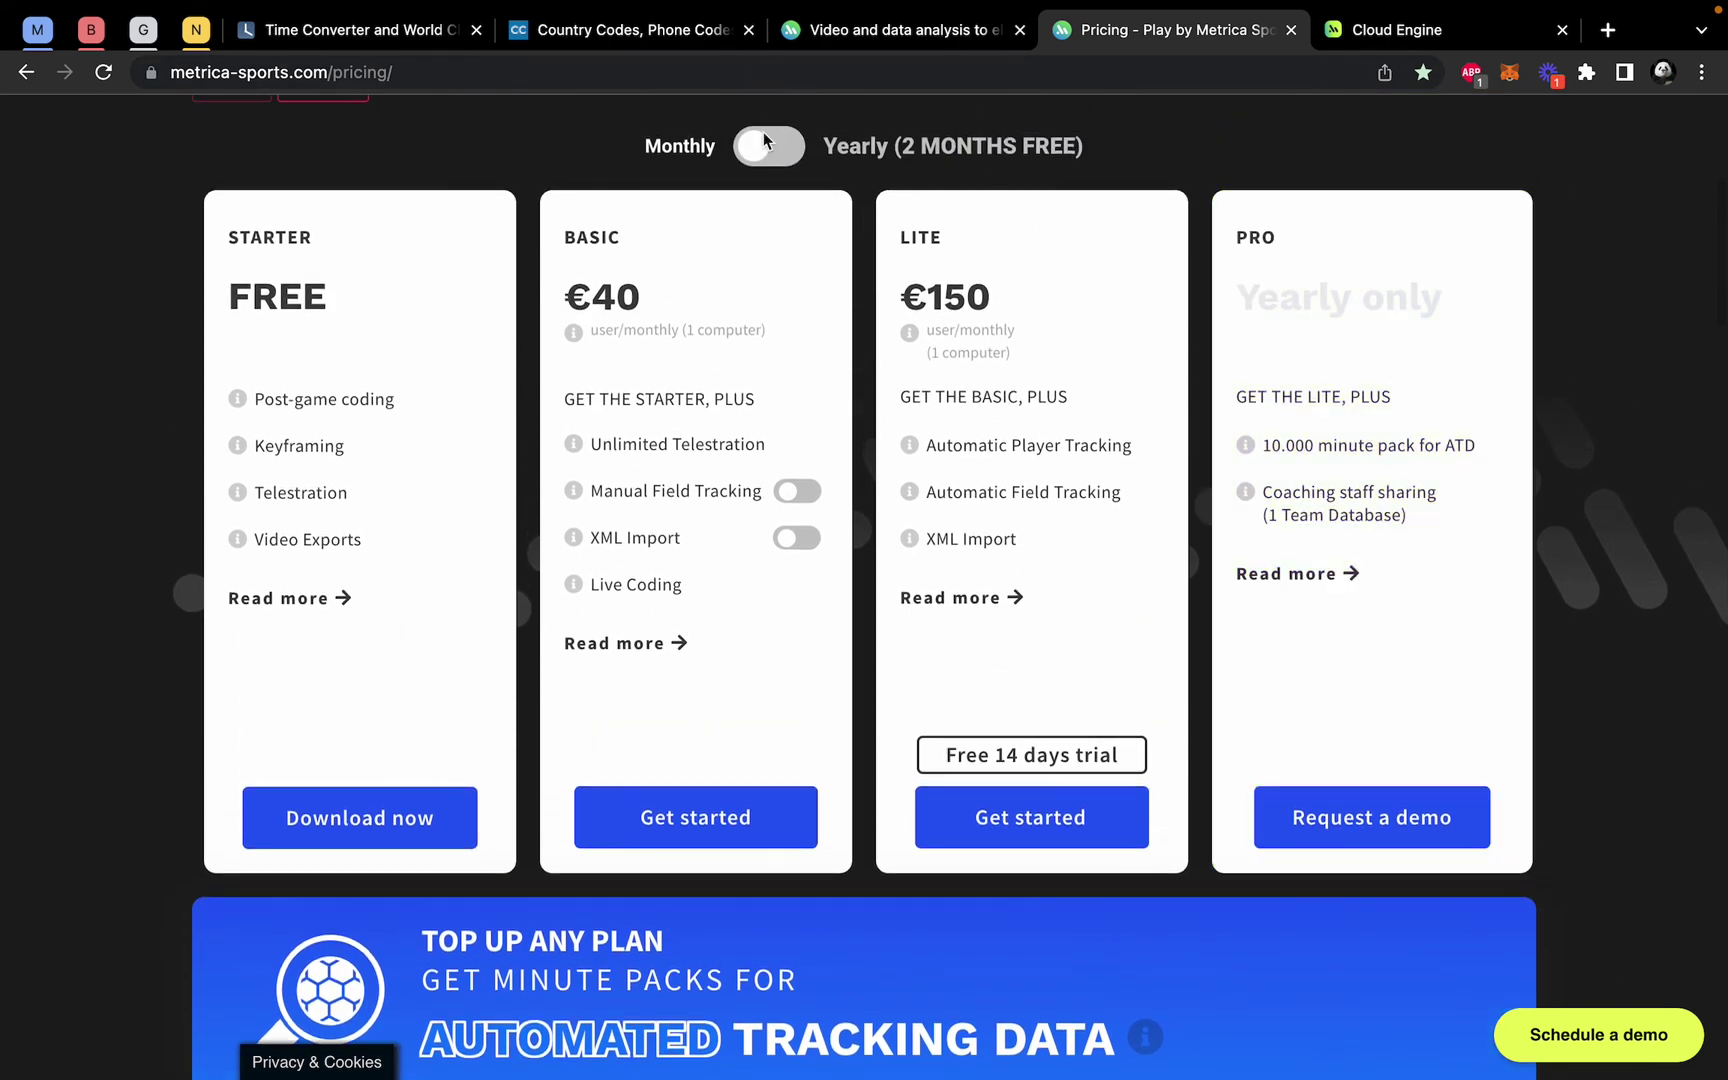
# Set the pricing to yearly billing and compare the Starter, Basic, Lite and Pro plans with the minute packs
pyautogui.click(769, 146)
pyautogui.scroll(-4, 985, 480)
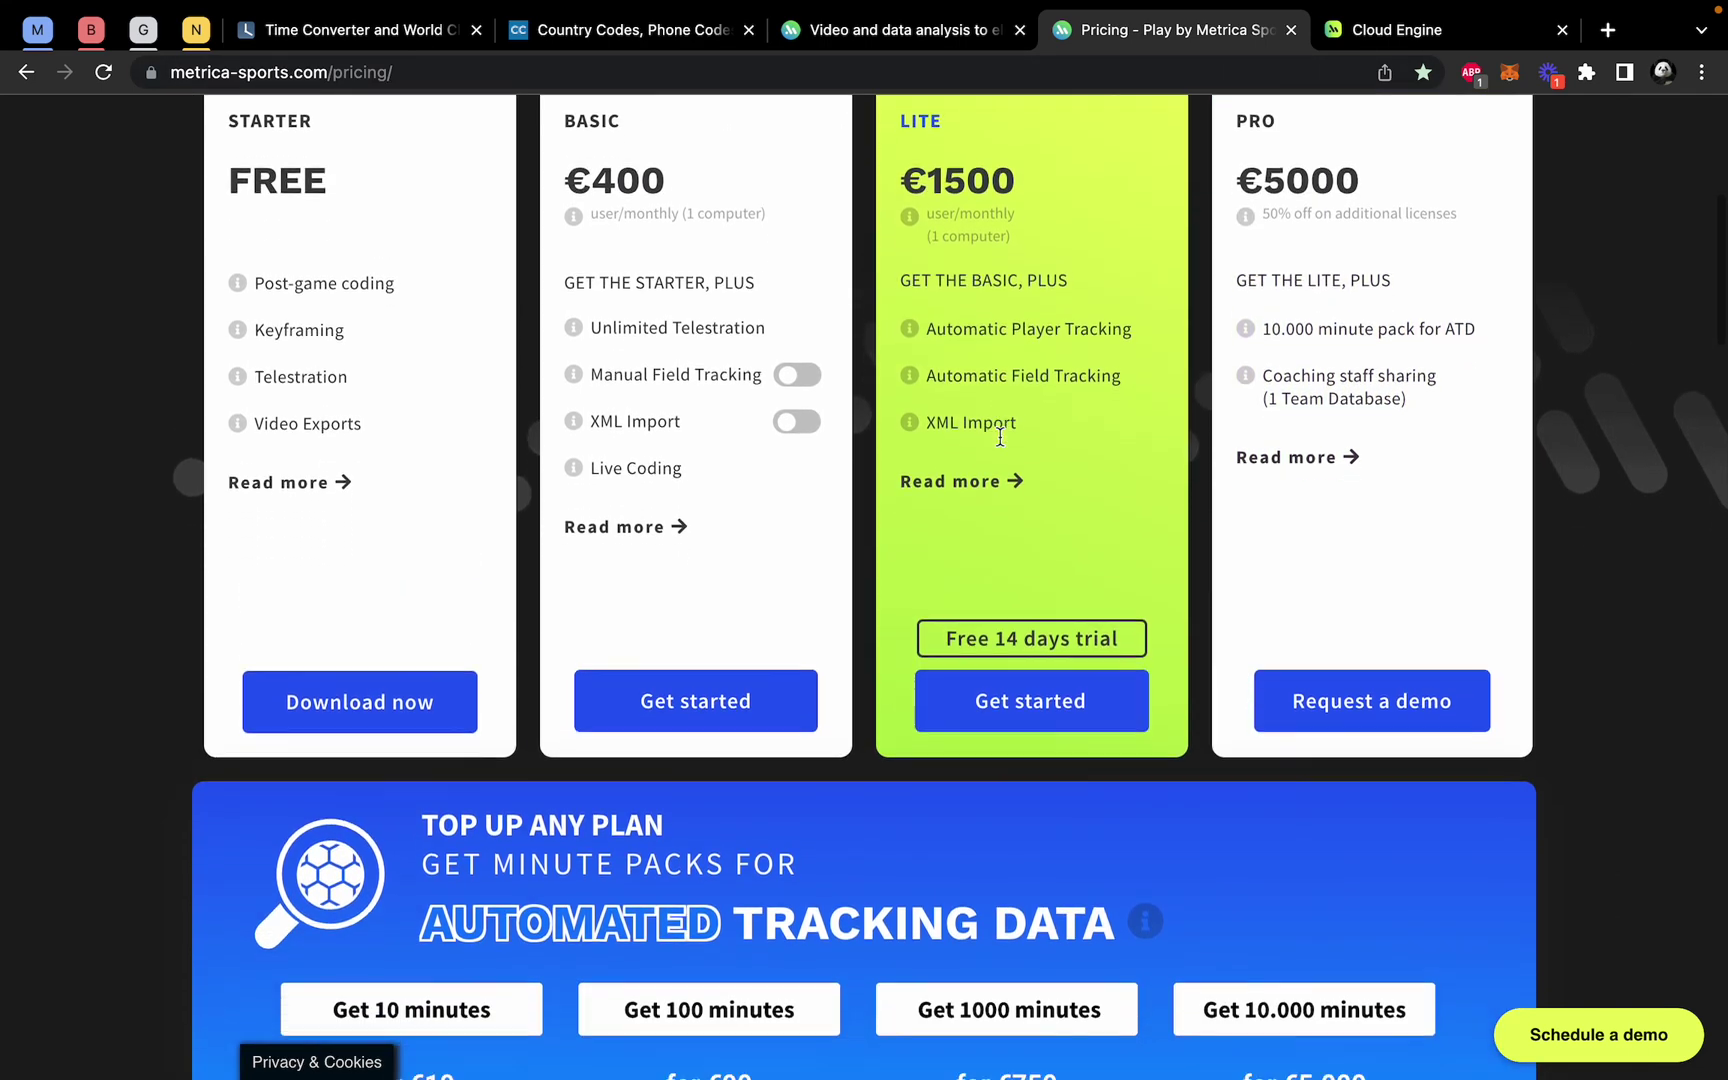
pyautogui.scroll(3, 482, 945)
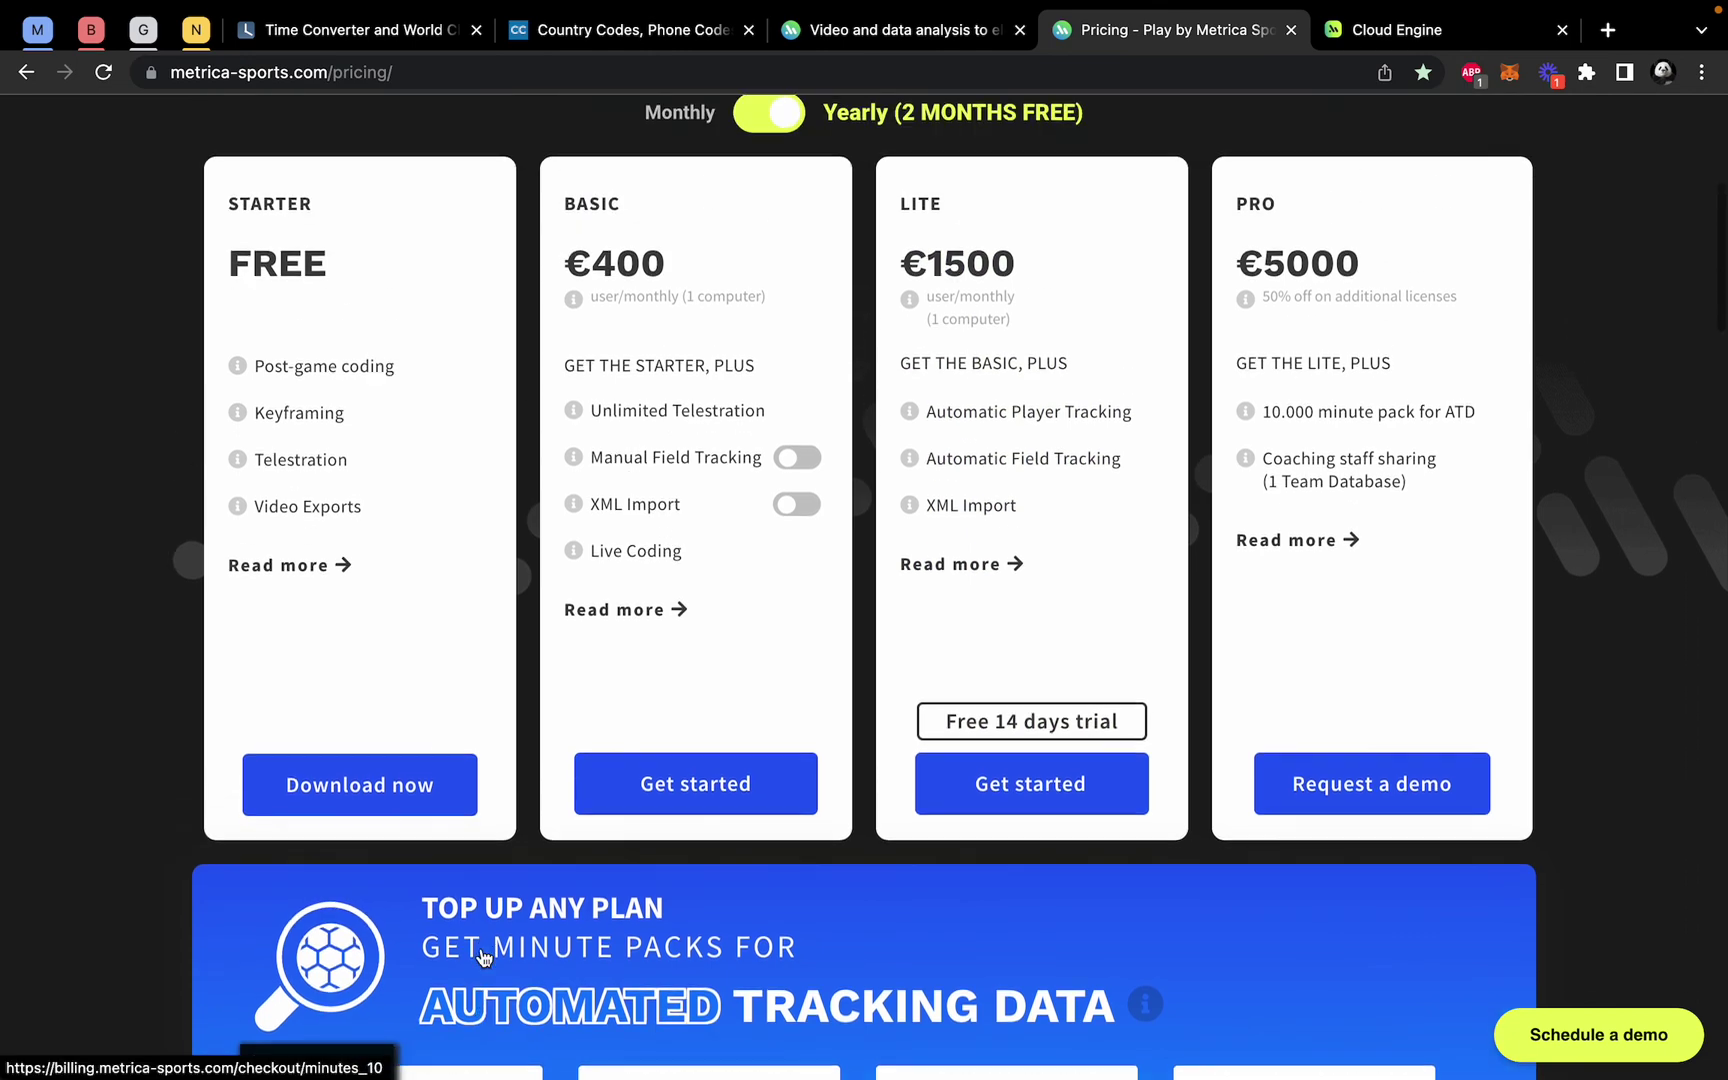
pyautogui.scroll(-3, 281, 585)
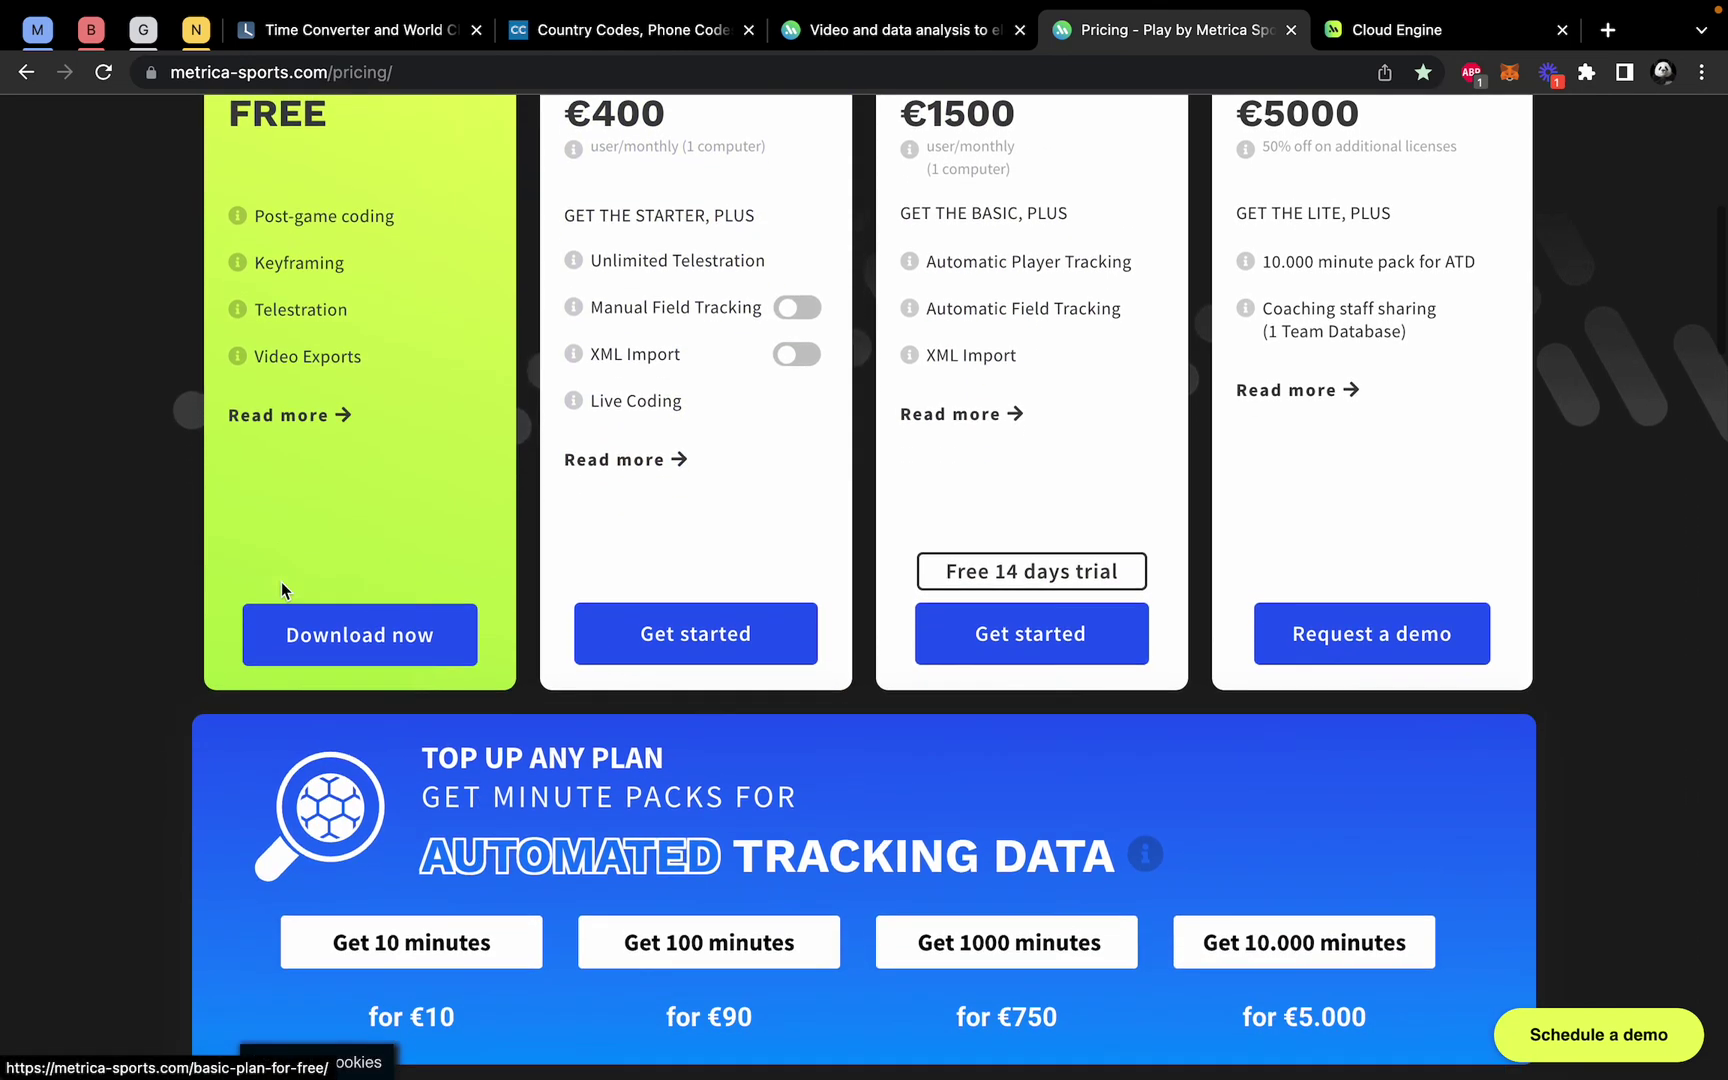
pyautogui.scroll(3, 520, 866)
pyautogui.scroll(1, 520, 866)
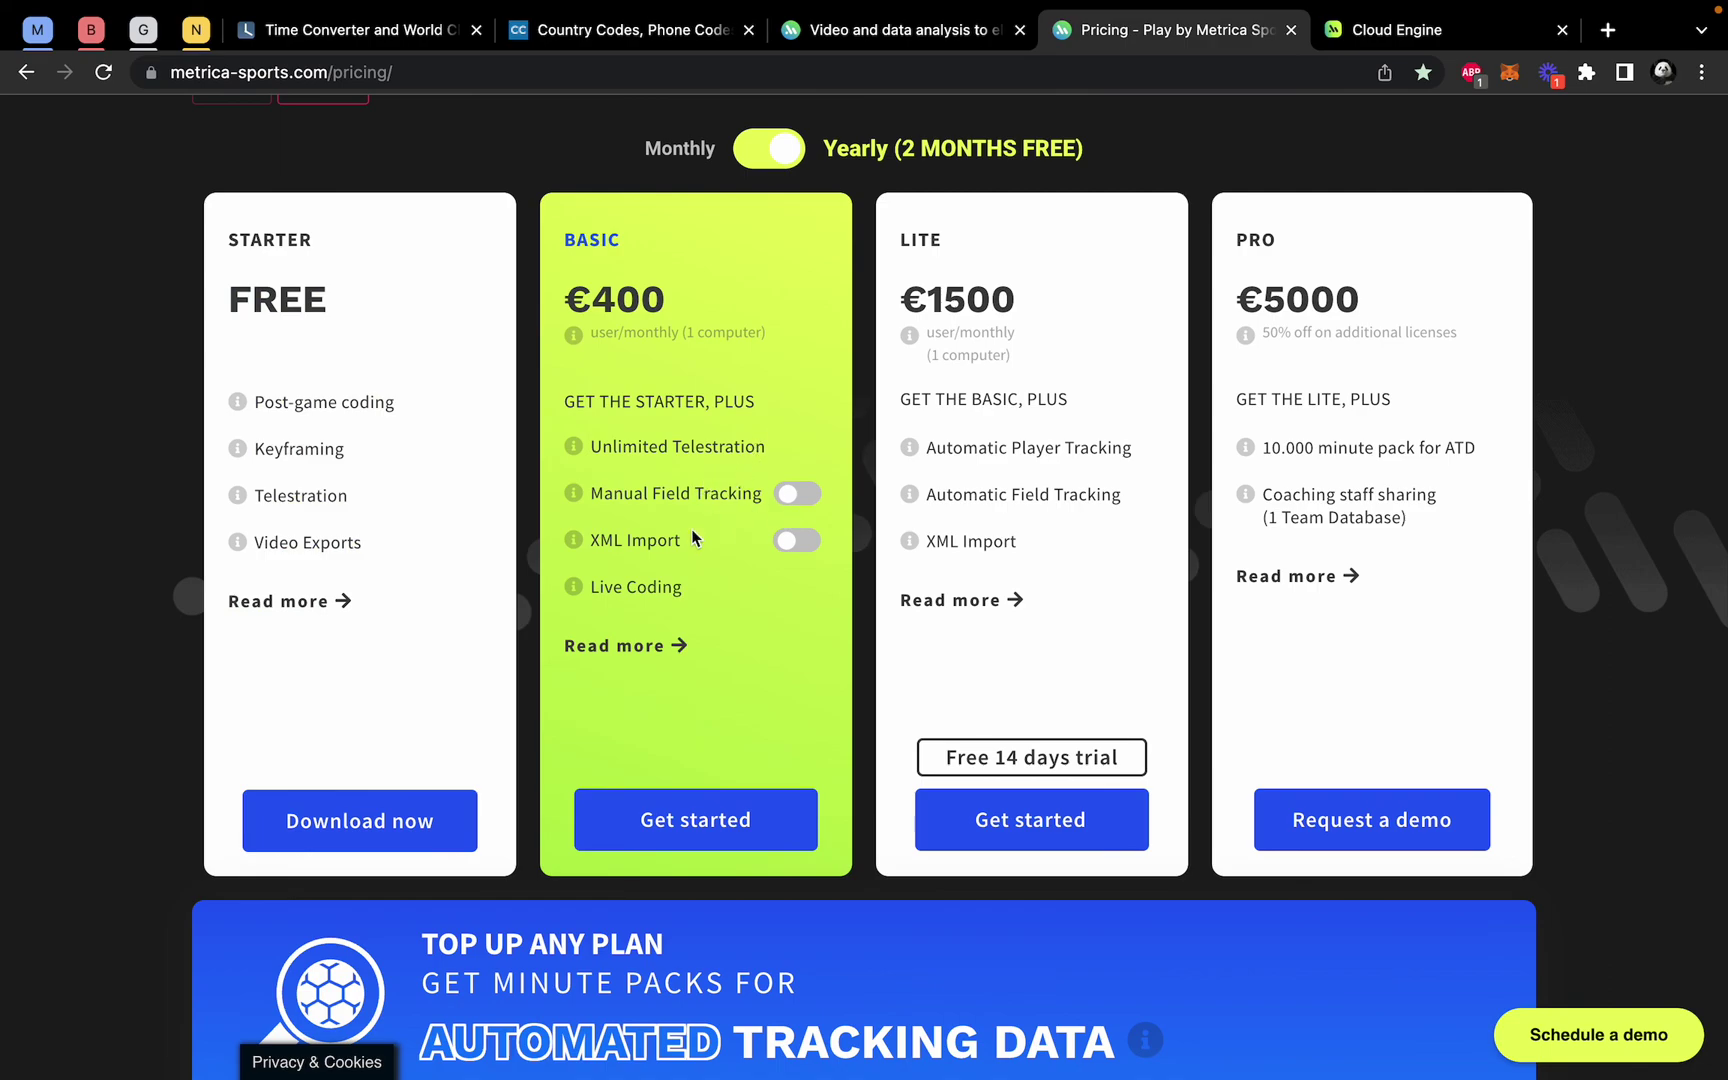
# Add Manual Field Tracking to the yearly Basic plan on the pricing page
pyautogui.hotkey('ctrl', 'Right')
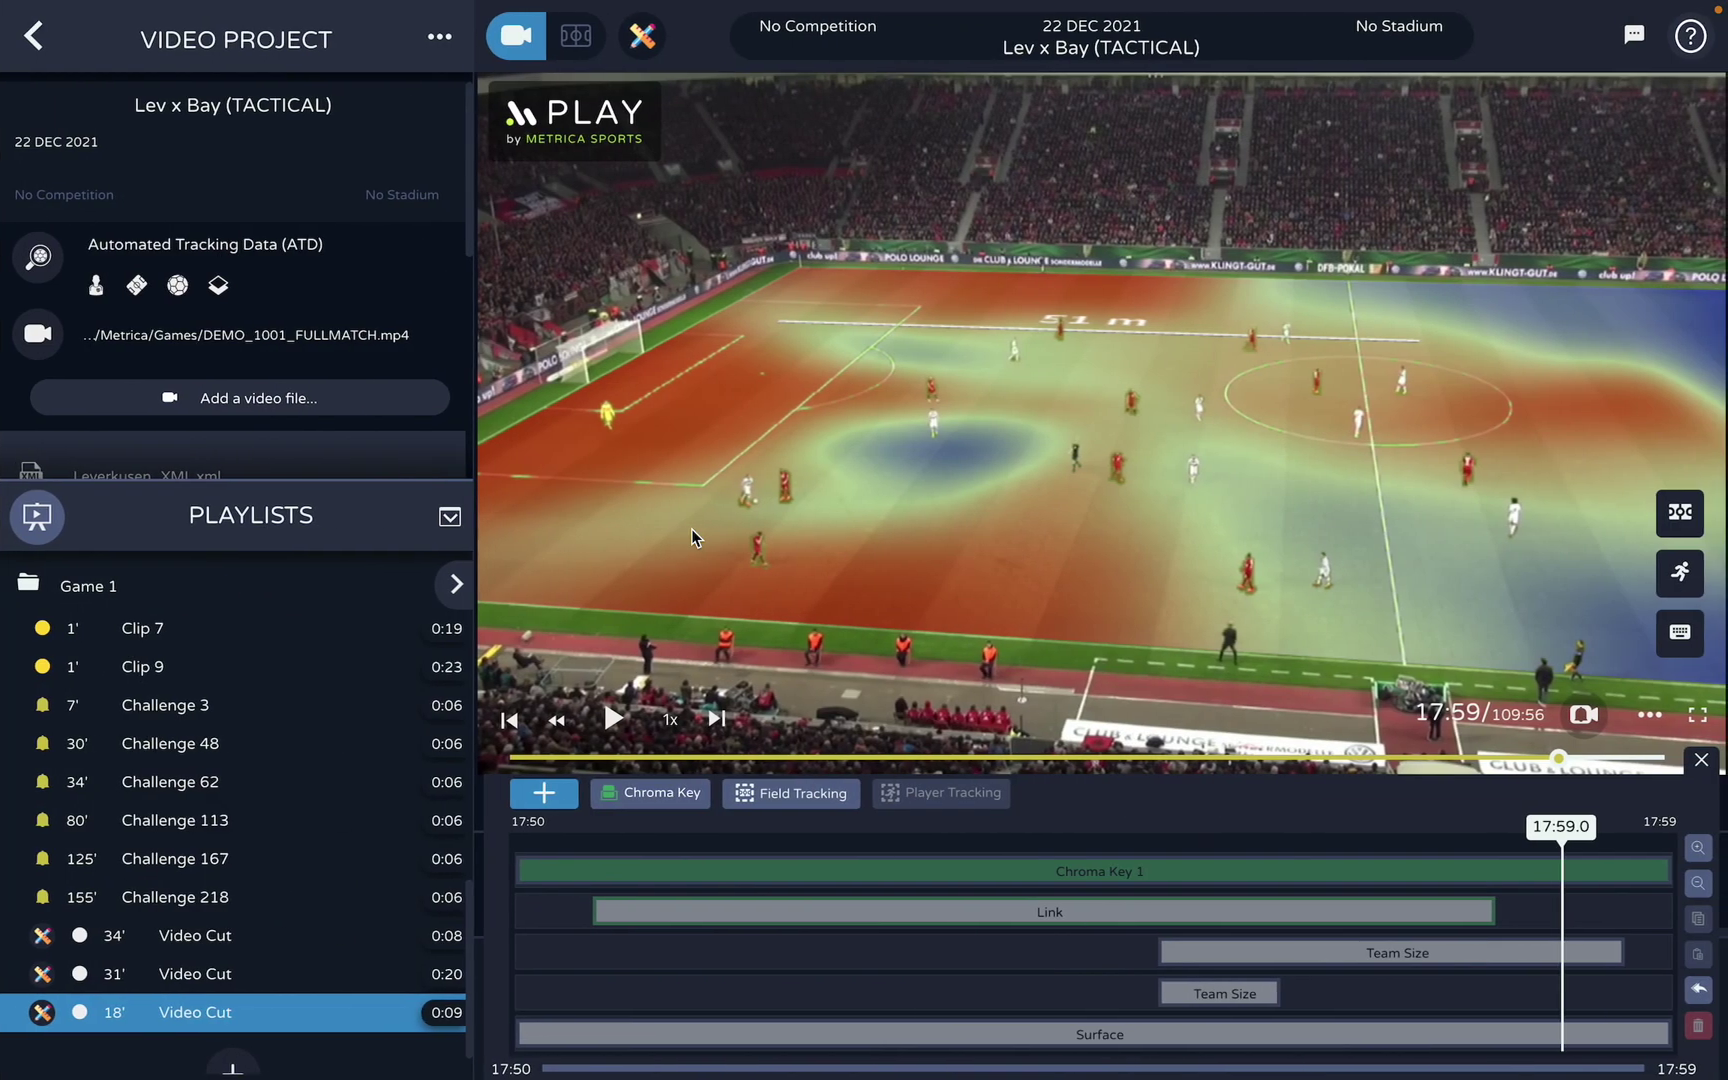
pyautogui.hotkey('ctrl', 'Left')
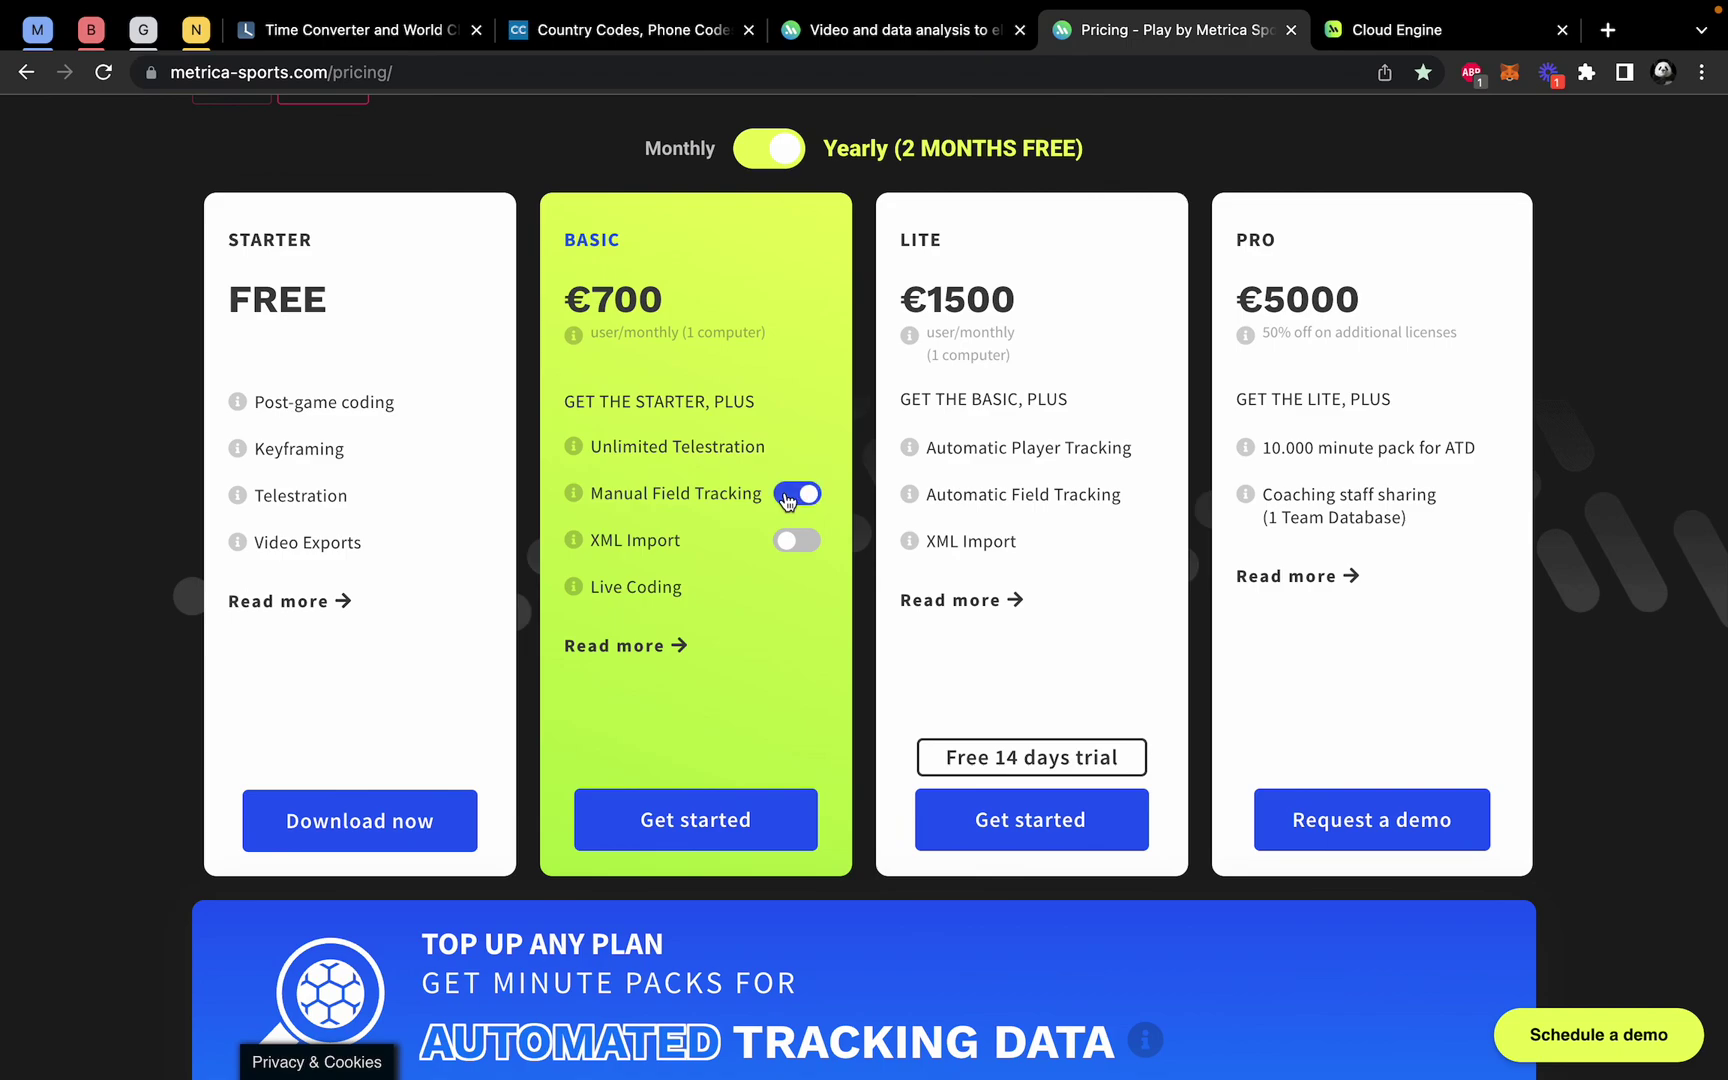
# Switch to PLAY, view the Field Tracking options of the clip, and open the Challenge 3 clip in Game 1
pyautogui.hotkey('ctrl', 'Right')
pyautogui.click(797, 795)
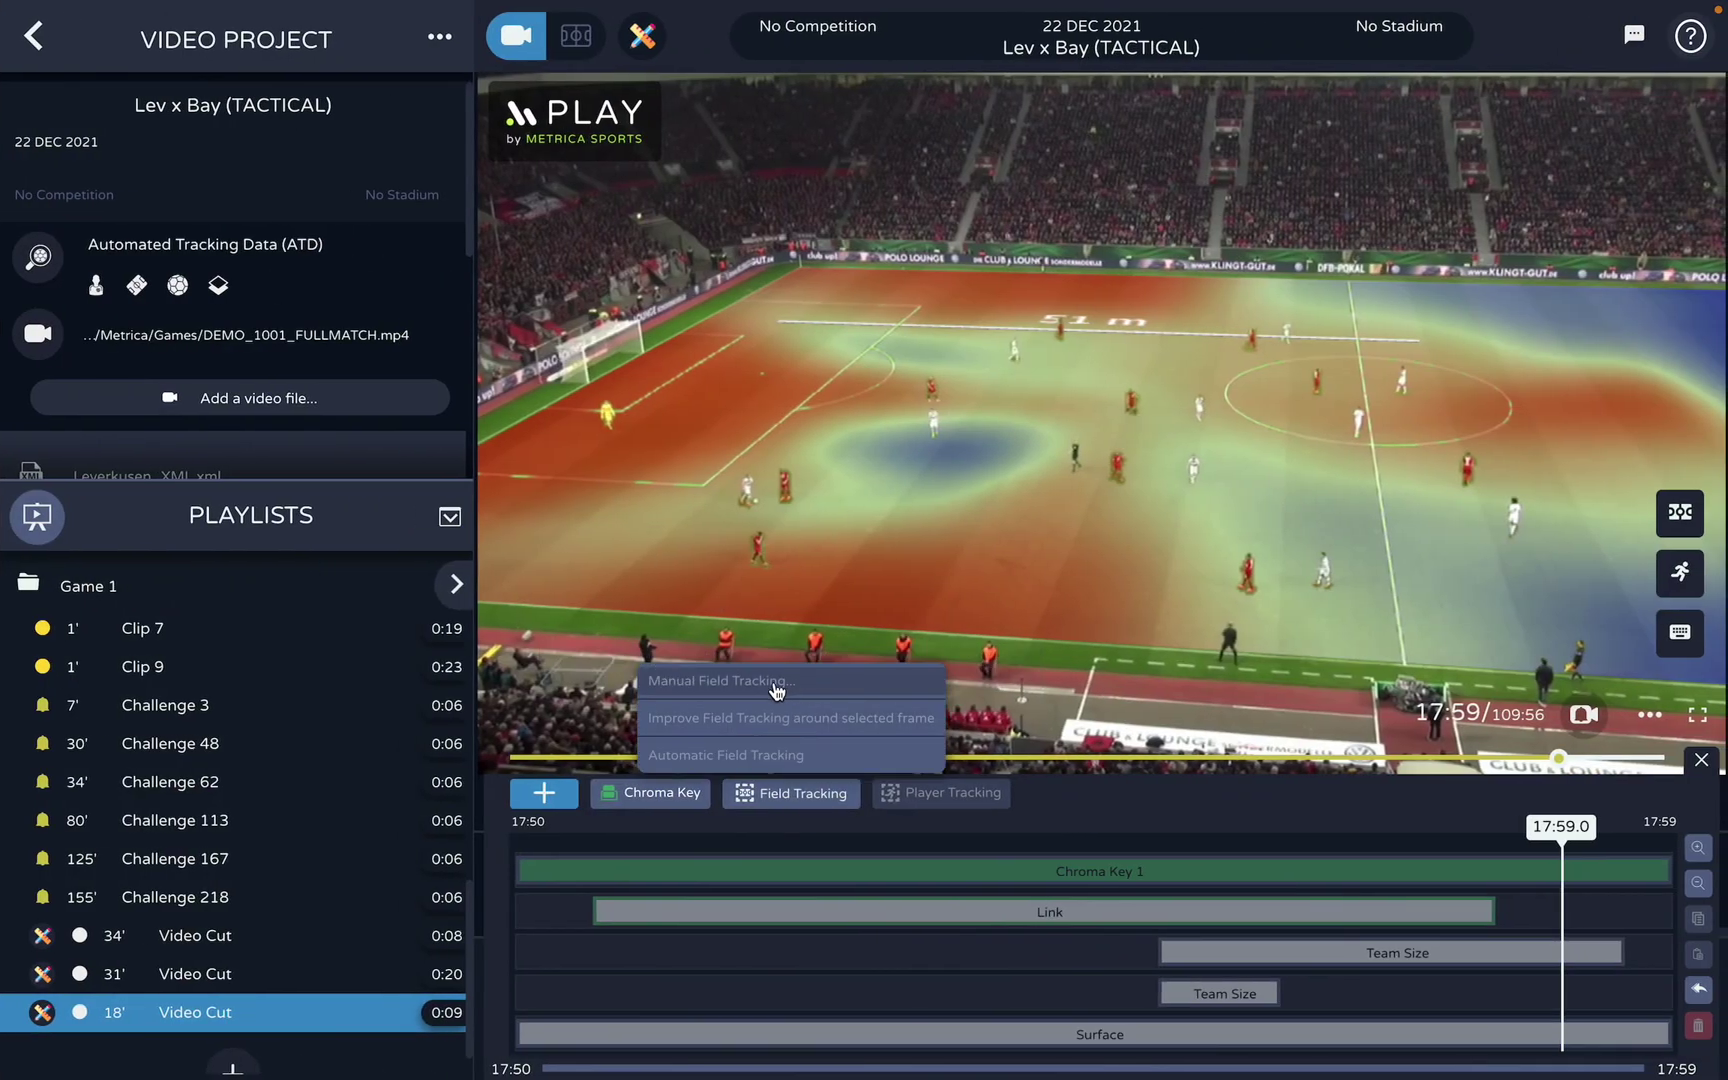
pyautogui.click(378, 716)
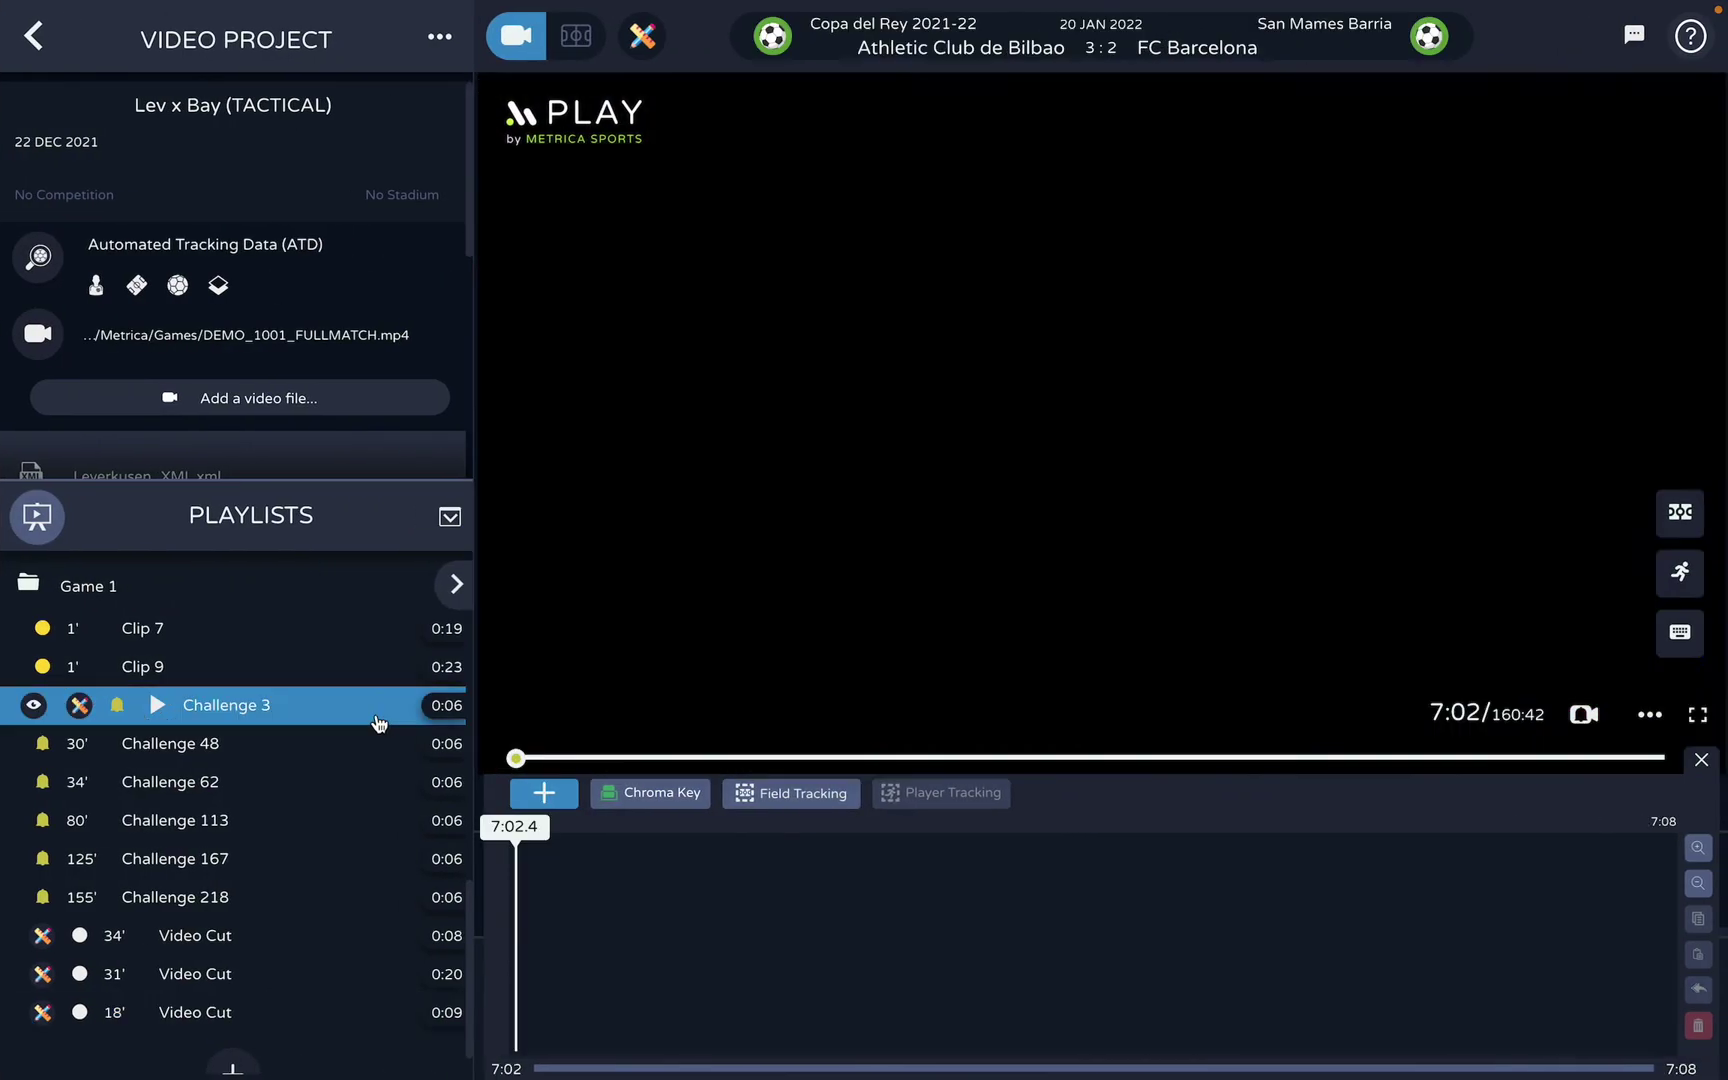
# Add XML Import to the yearly Basic plan in the browser, return to PLAY and enlarge the project area listing the XML files
pyautogui.hotkey('ctrl', 'Left')
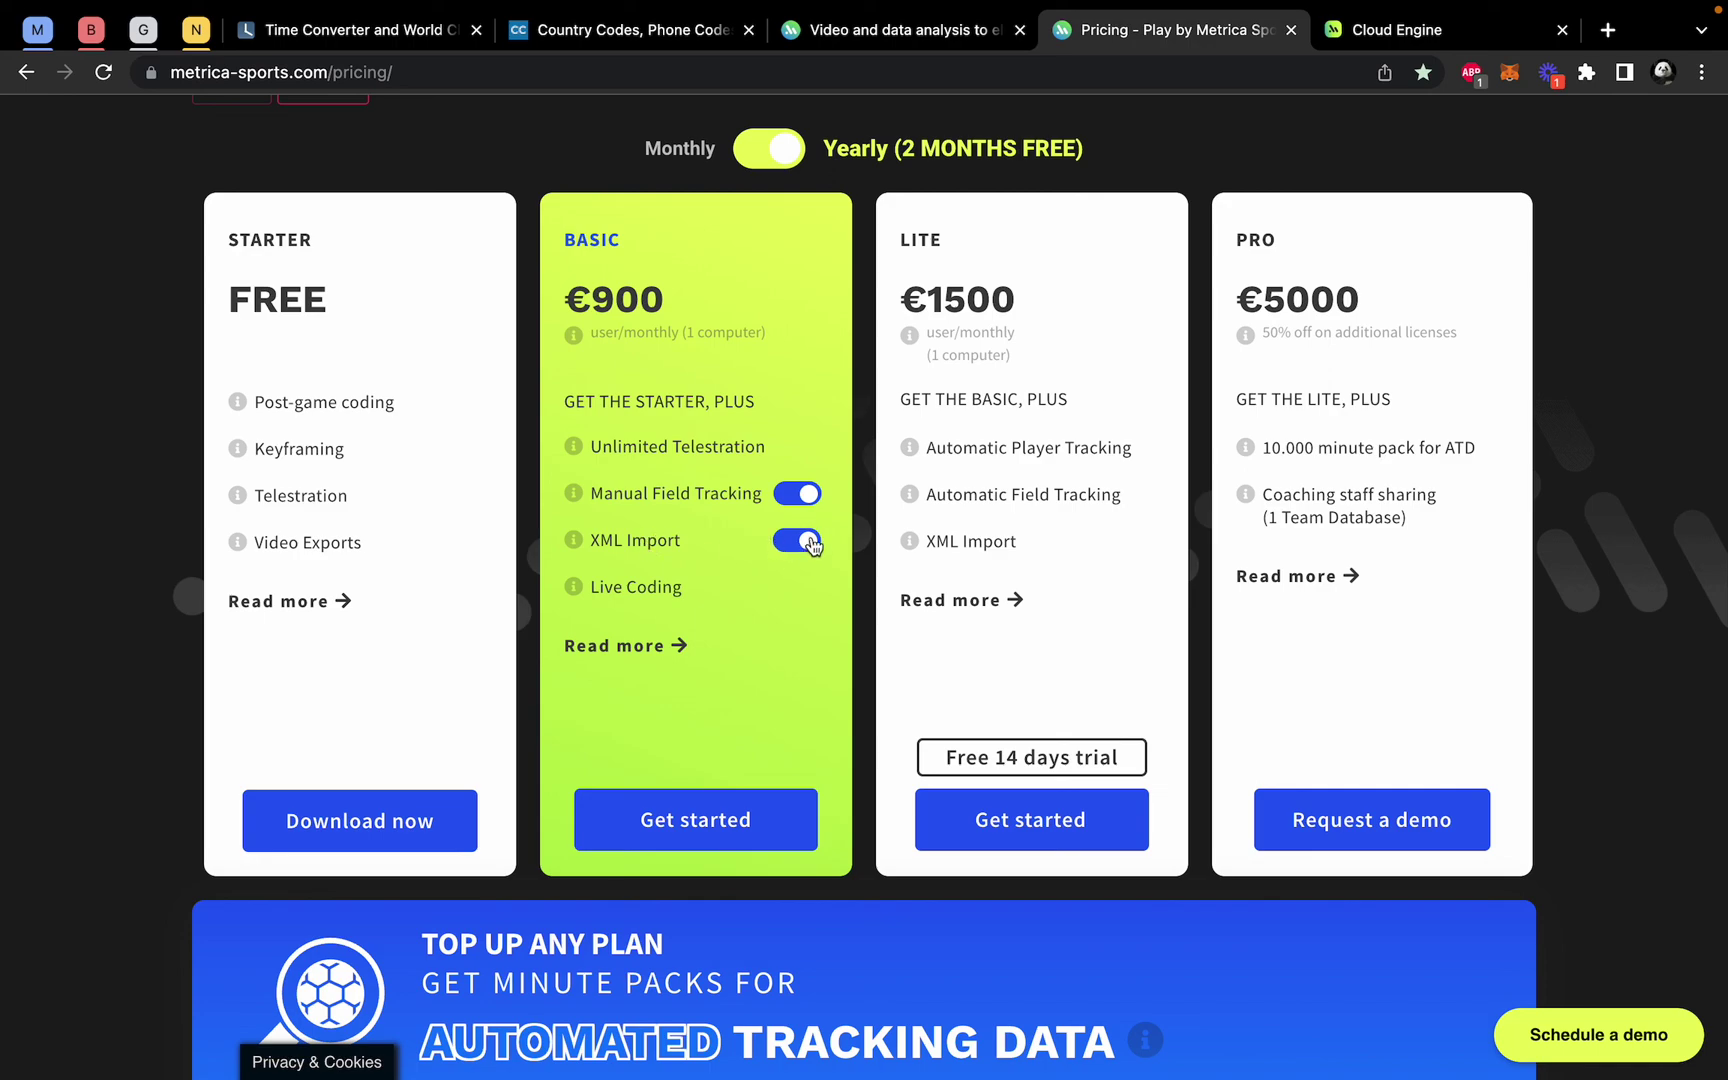
pyautogui.hotkey('ctrl', 'Right')
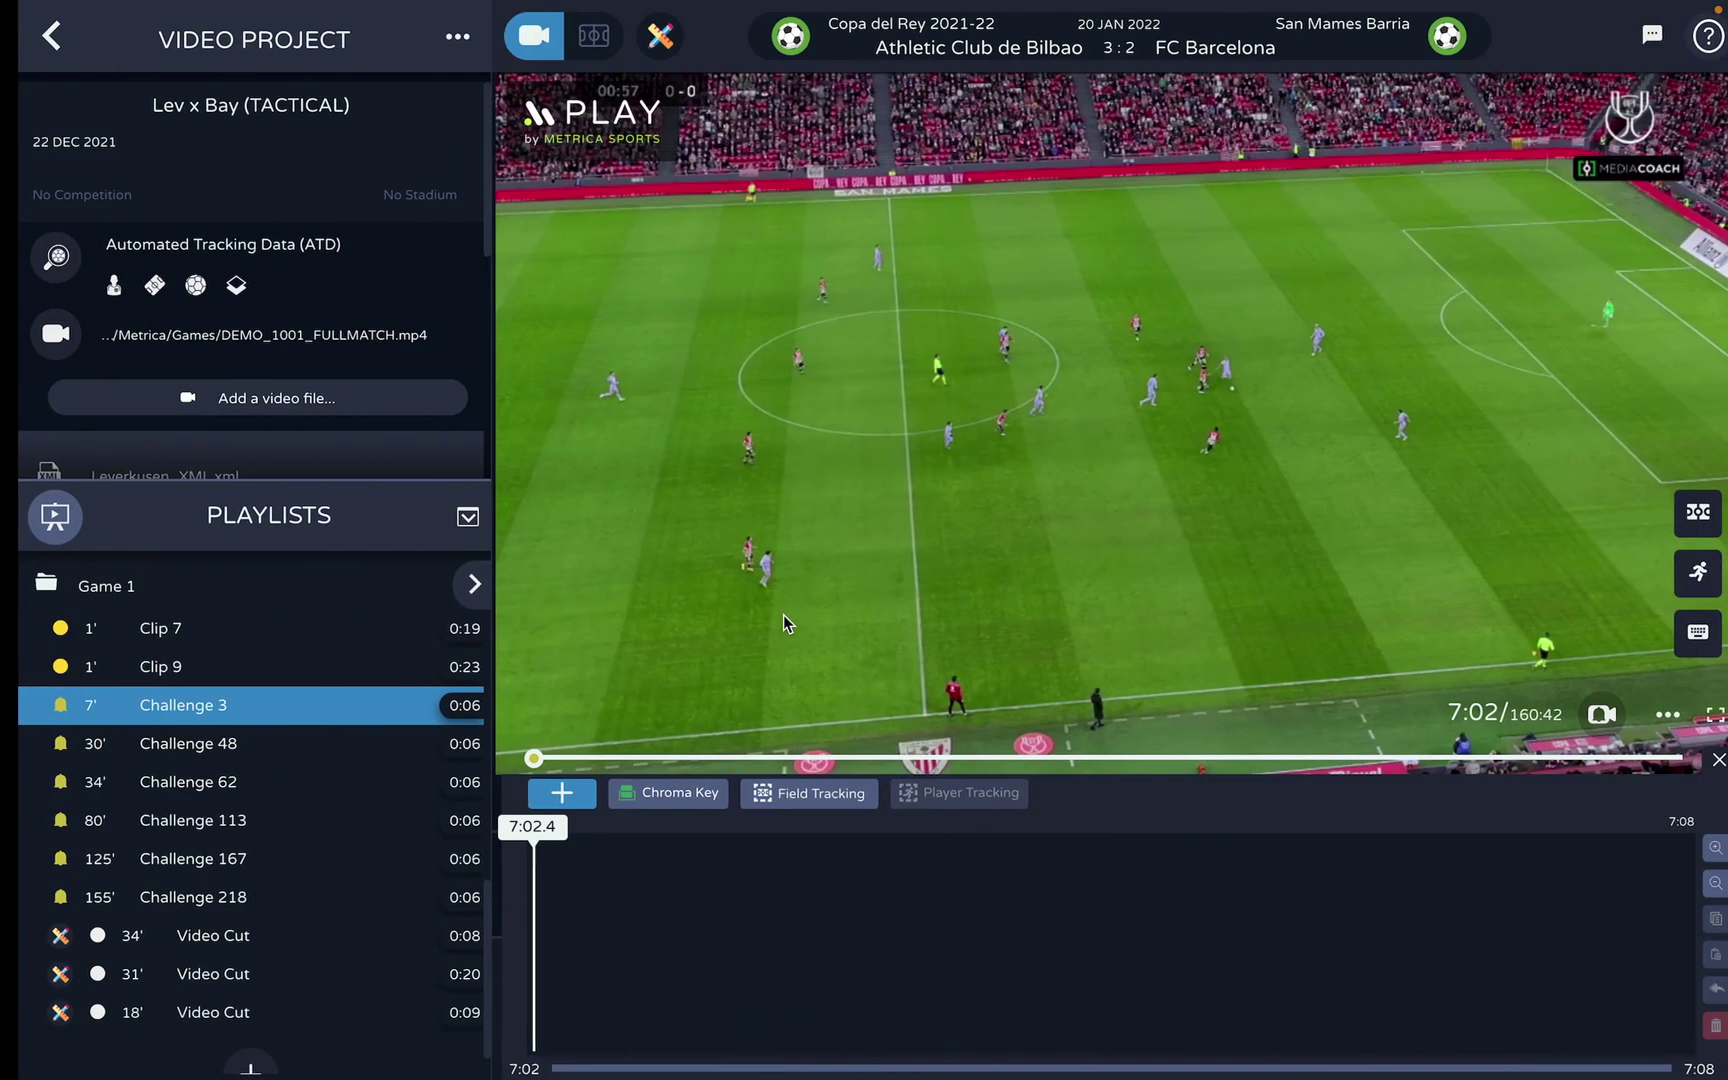
pyautogui.moveTo(463, 481); pyautogui.dragTo(415, 801)
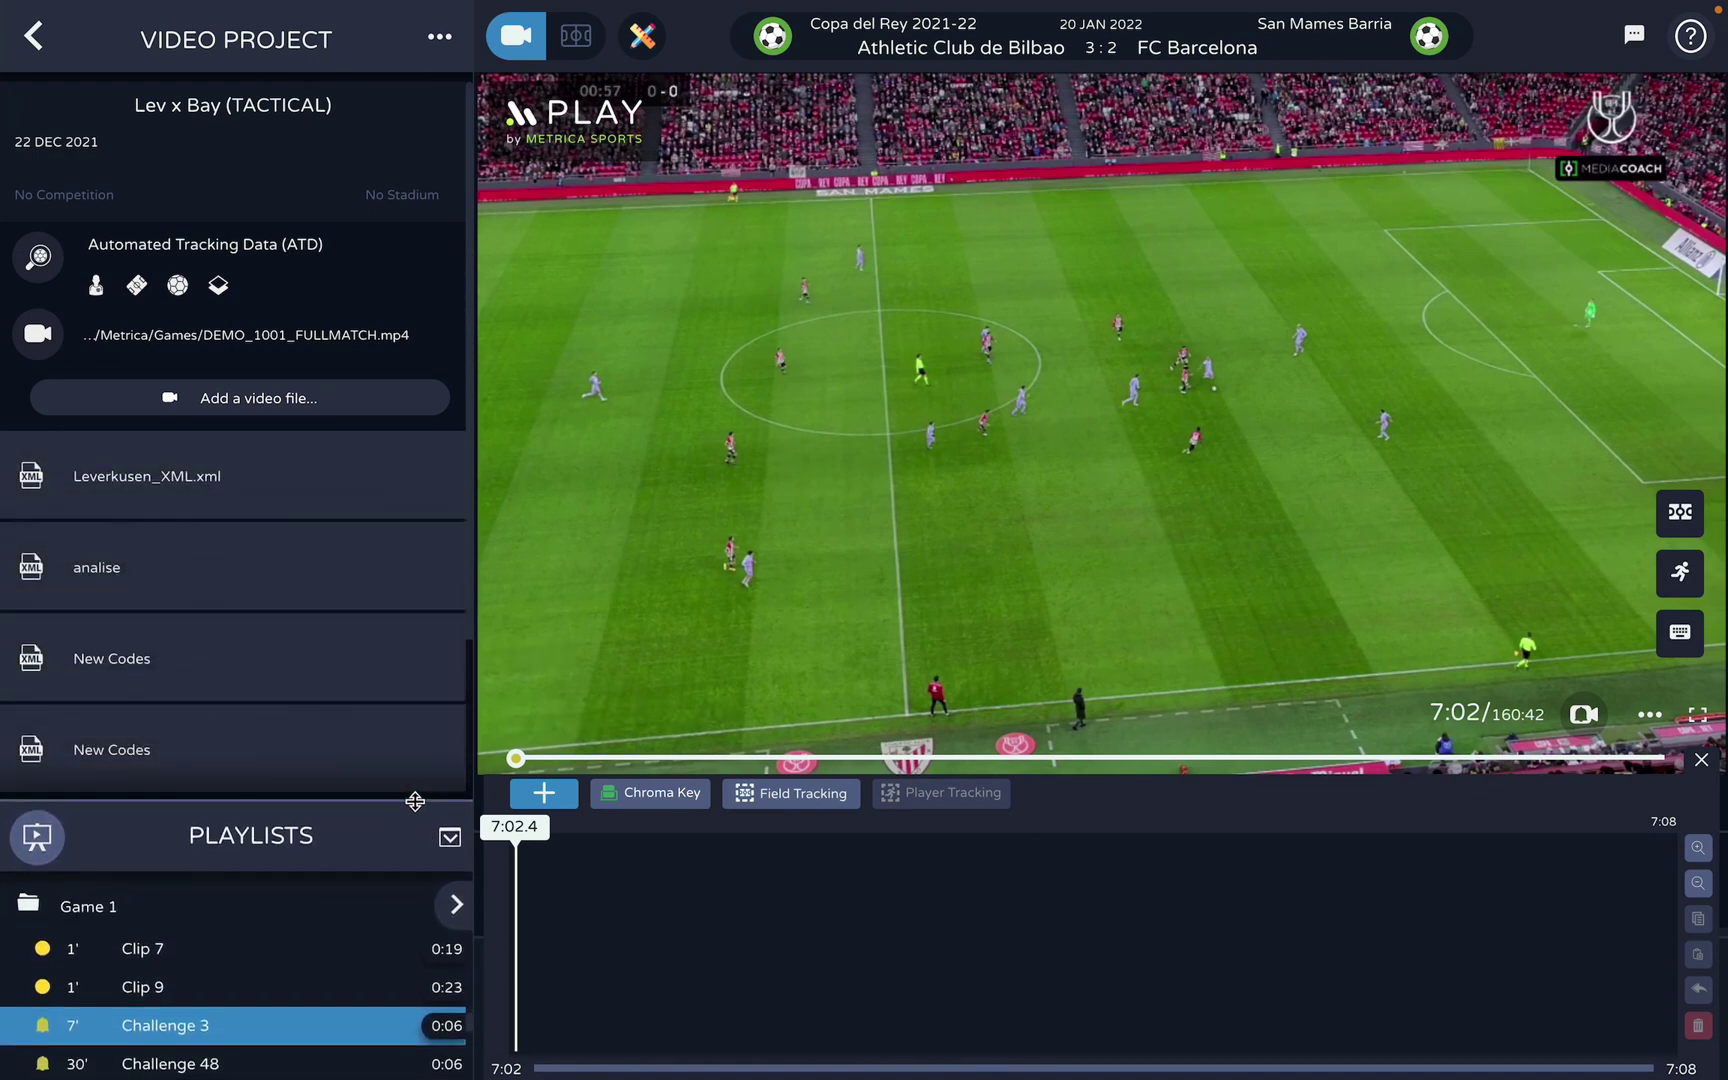